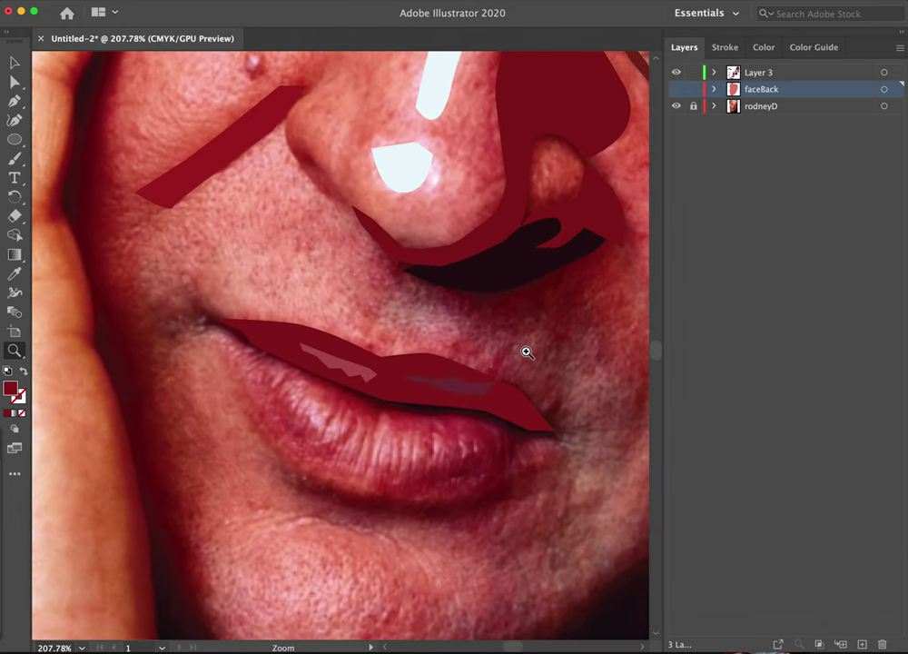
# - Trace the lower edge of the lower lip with the Pen tool on Layer 3, starting from the right mouth corner
pyautogui.moveTo(437, 429); pyautogui.dragTo(392, 296)
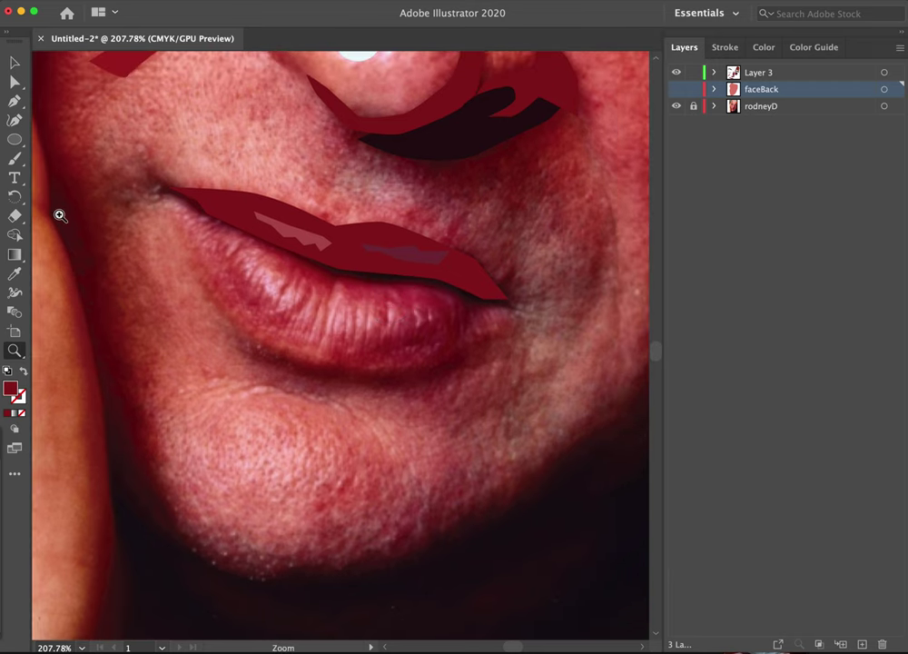
pyautogui.press('p')
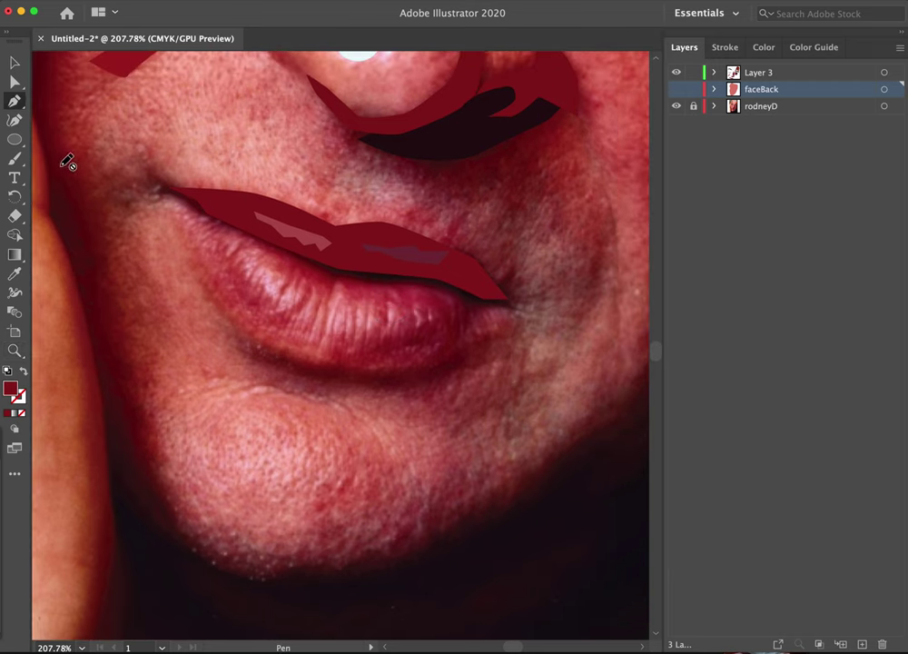
pyautogui.click(172, 188)
pyautogui.click(771, 77)
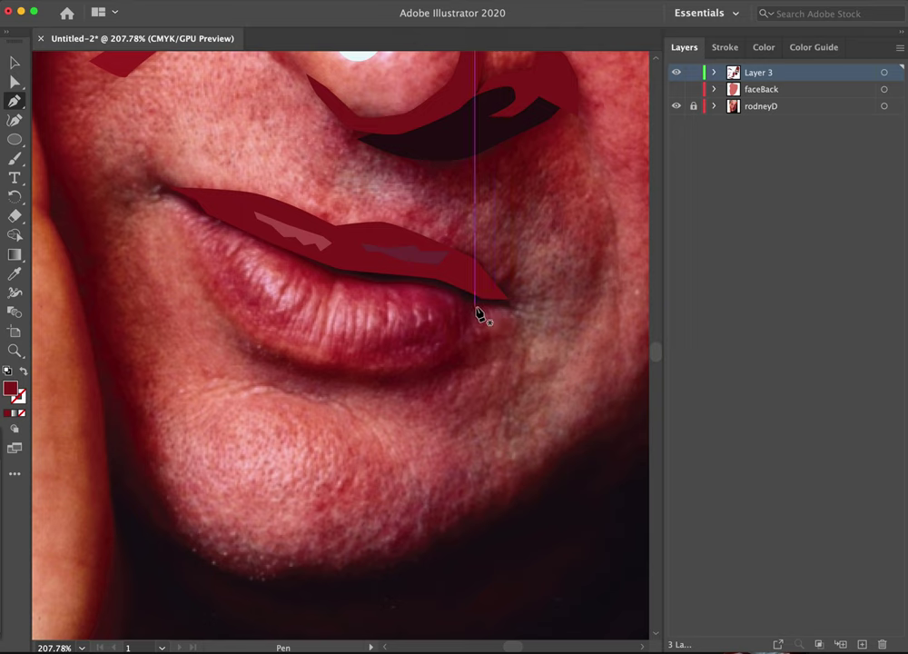
pyautogui.moveTo(479, 313); pyautogui.dragTo(442, 334)
pyautogui.click(420, 345)
pyautogui.click(388, 350)
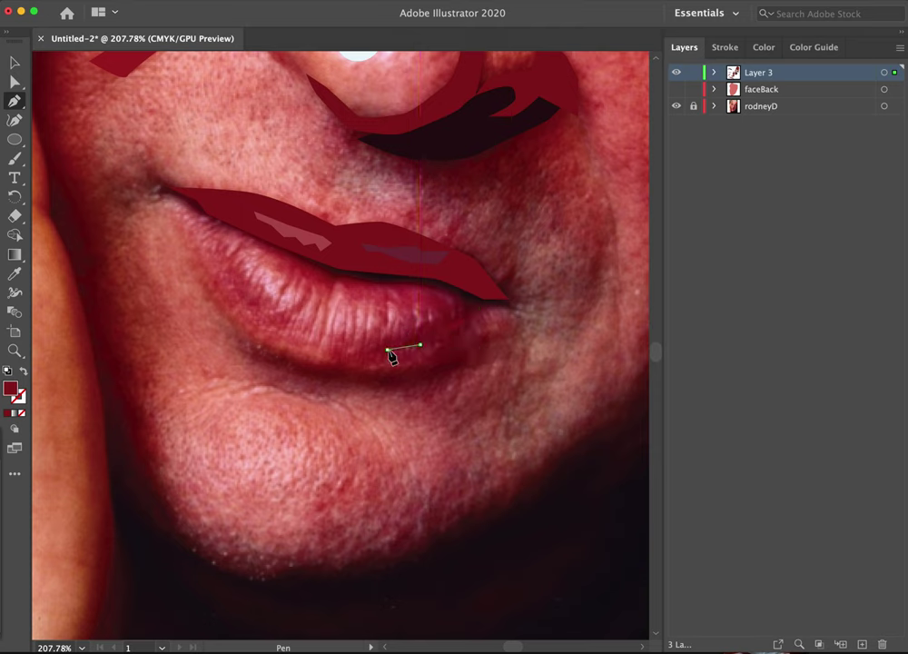
pyautogui.click(333, 354)
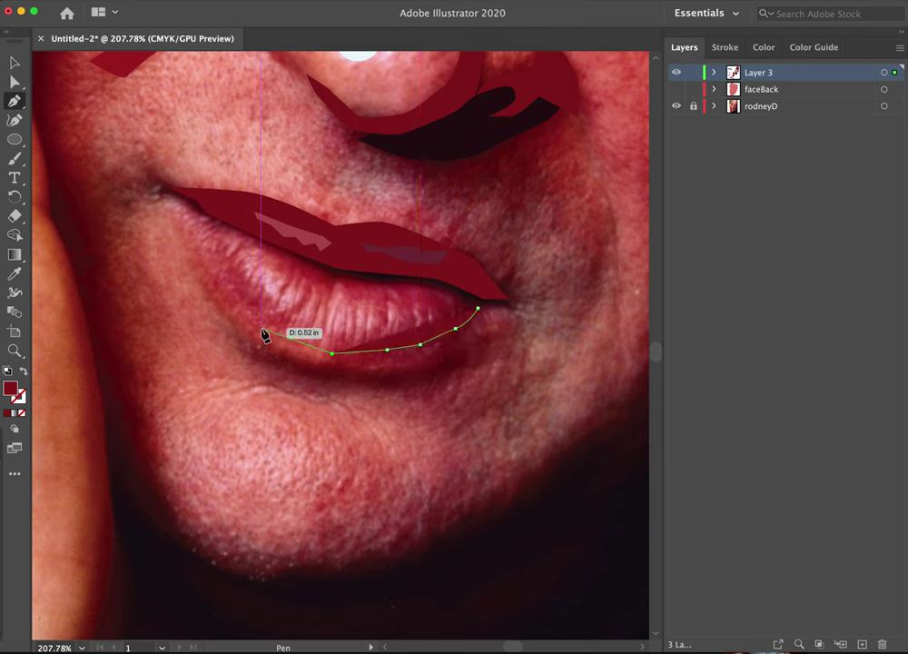
pyautogui.click(261, 329)
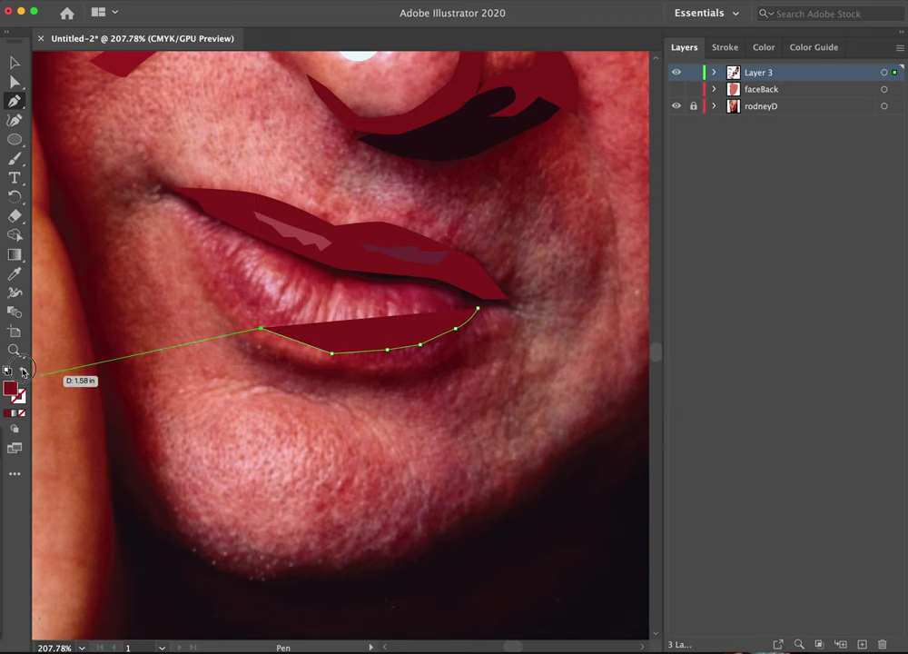
# - Swap the path's fill and stroke, and close the lower lip outline around the left corner and along the mouth line
pyautogui.click(234, 295)
pyautogui.click(229, 285)
pyautogui.click(224, 272)
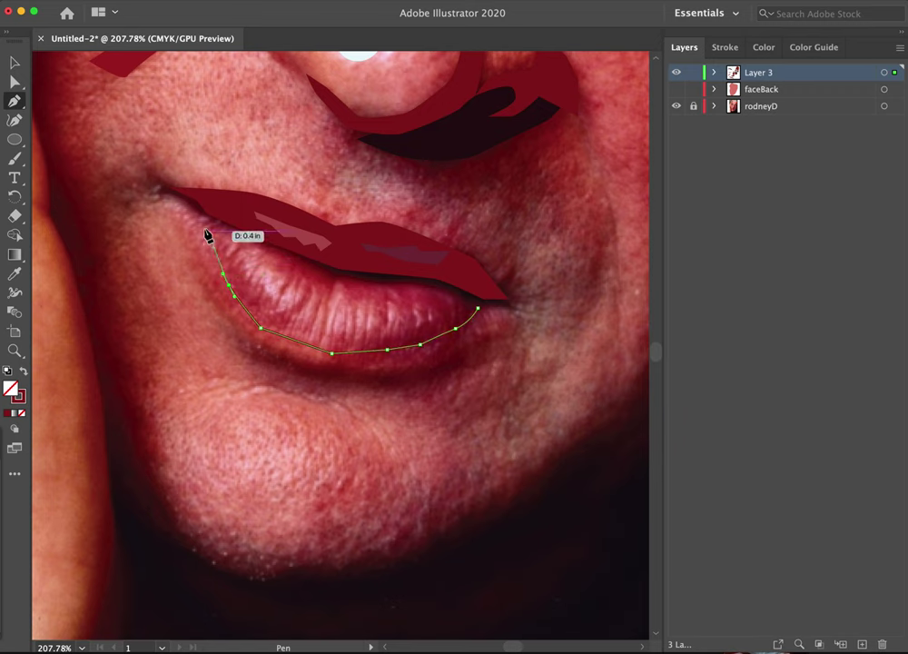
pyautogui.click(189, 212)
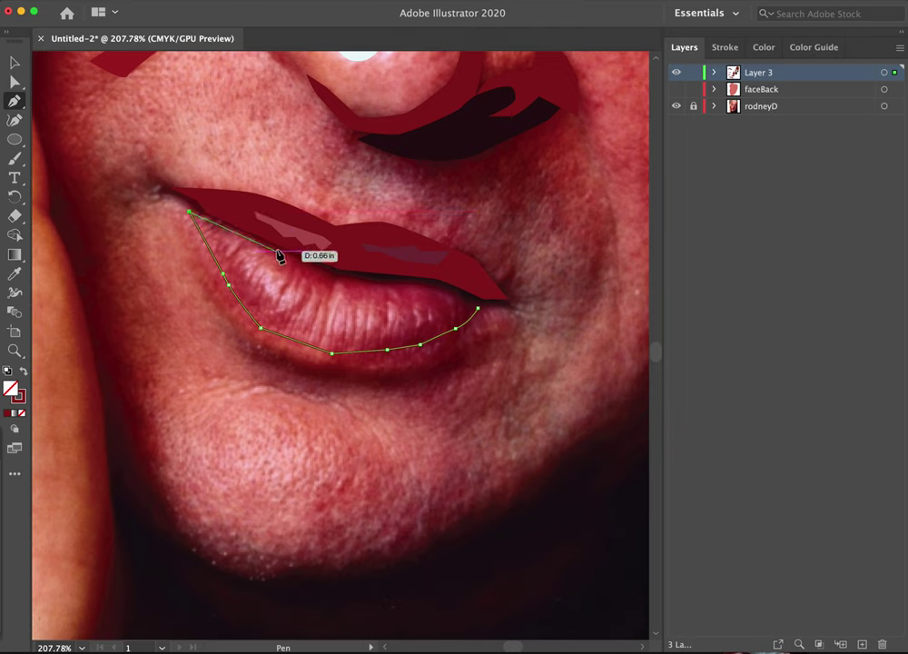
pyautogui.moveTo(277, 252); pyautogui.dragTo(385, 284)
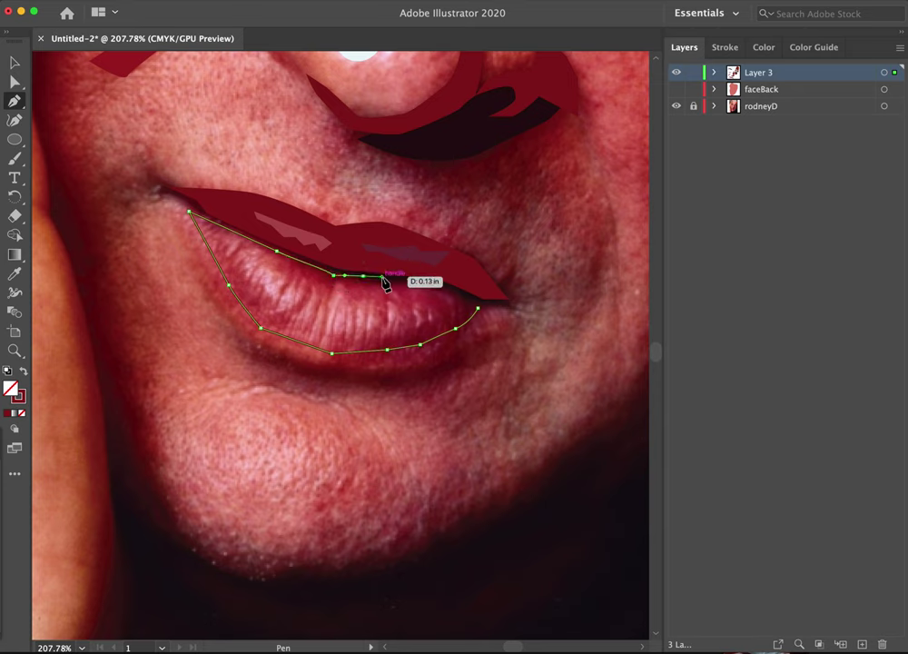
pyautogui.click(451, 289)
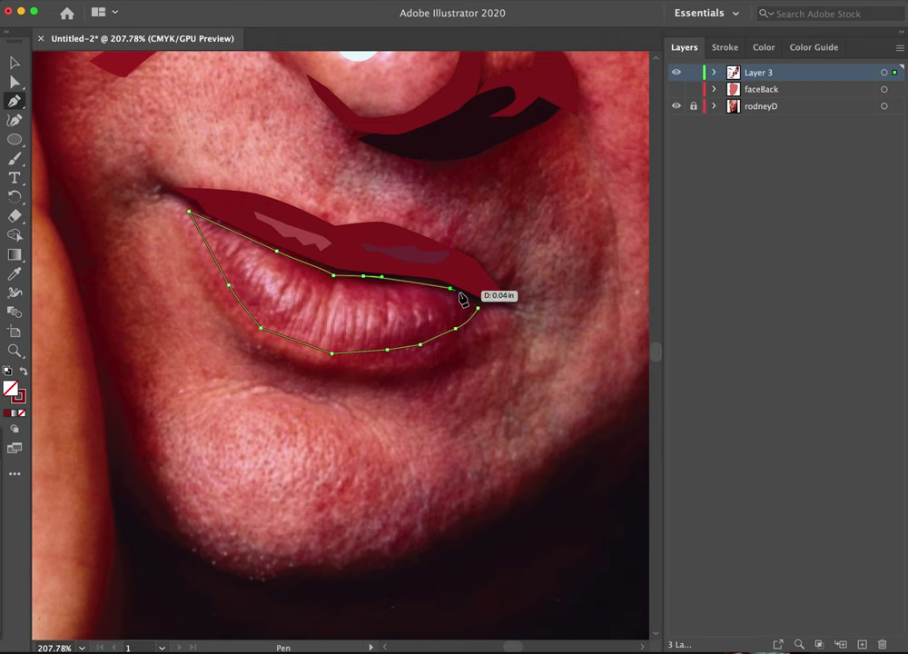
pyautogui.click(478, 309)
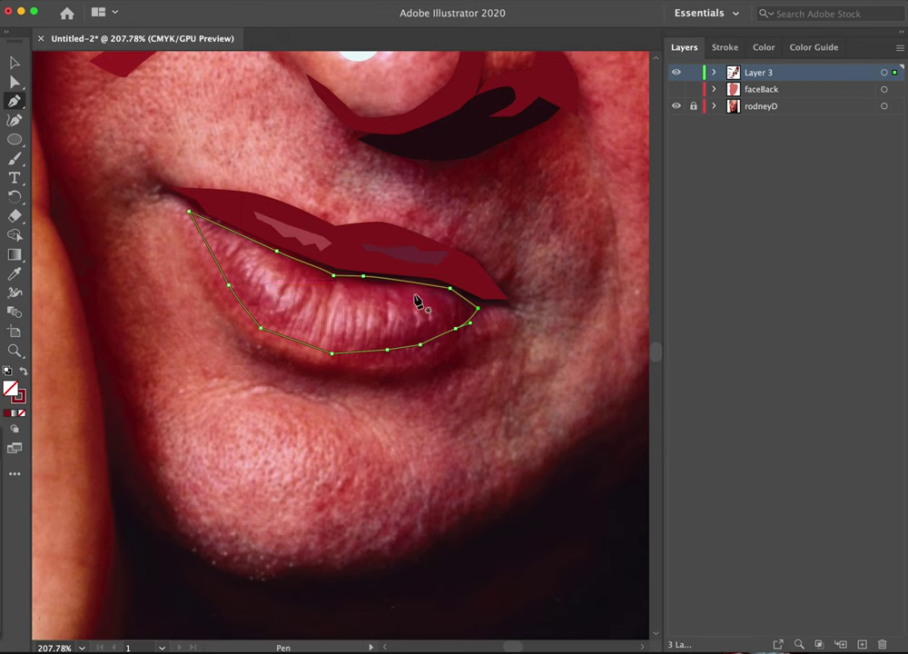
# - Trace the jagged lower edge of the highlight on the centre and right part of the lower lip
pyautogui.moveTo(434, 313); pyautogui.dragTo(439, 327)
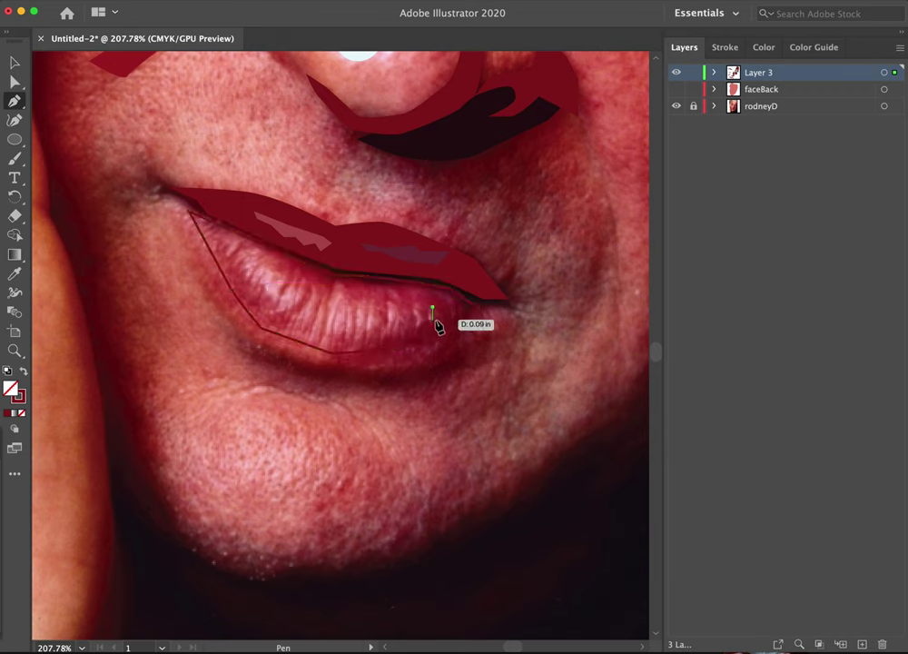
pyautogui.click(432, 319)
pyautogui.click(420, 325)
pyautogui.click(414, 316)
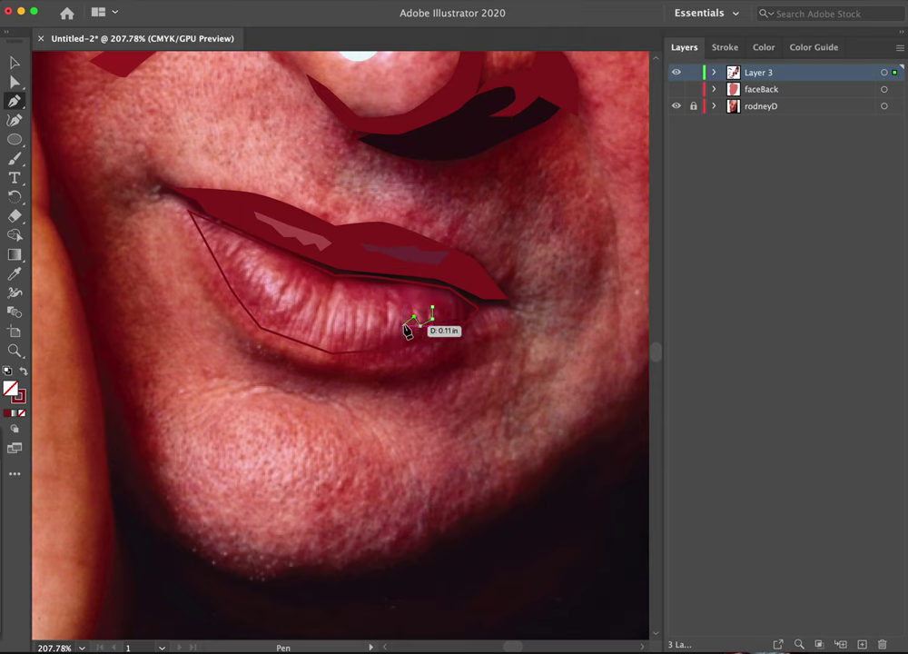
pyautogui.click(405, 323)
pyautogui.moveTo(390, 329); pyautogui.dragTo(392, 323)
pyautogui.click(388, 319)
pyautogui.click(375, 336)
pyautogui.moveTo(367, 324); pyautogui.dragTo(366, 343)
pyautogui.click(365, 338)
pyautogui.click(355, 330)
pyautogui.click(357, 325)
pyautogui.click(348, 338)
pyautogui.moveTo(351, 343); pyautogui.dragTo(306, 321)
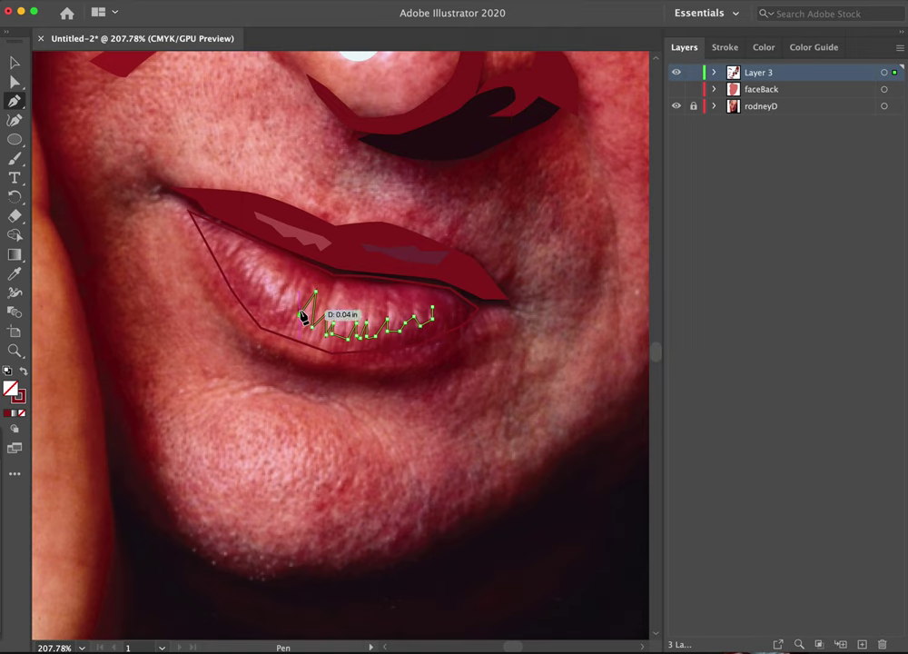
# - Close the central lip highlight along its jagged upper edge and fill it with pink sampled from the photo's lip
pyautogui.moveTo(304, 316); pyautogui.dragTo(419, 315)
pyautogui.click(415, 308)
pyautogui.click(425, 314)
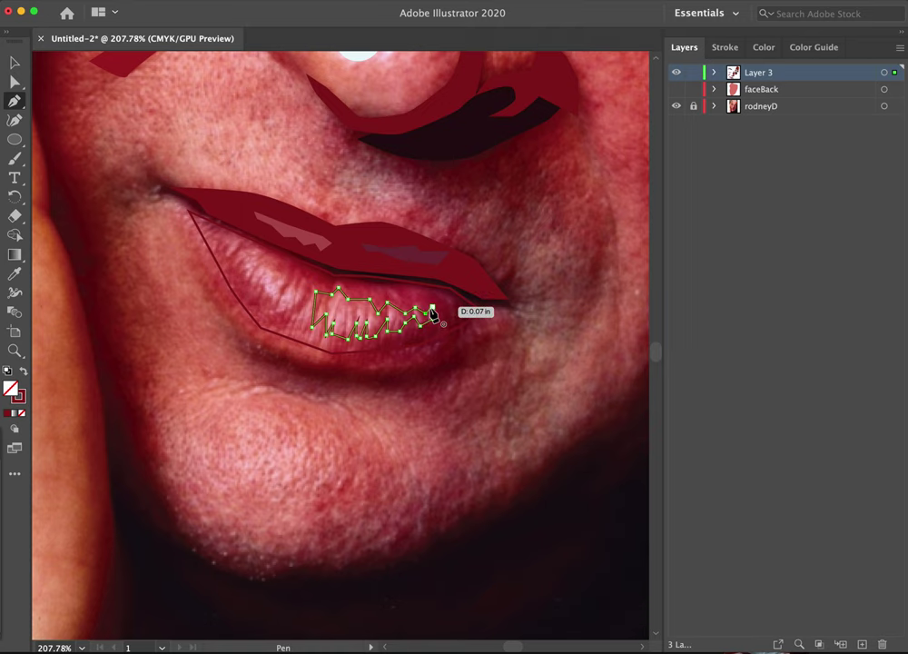
pyautogui.click(432, 307)
pyautogui.press('i')
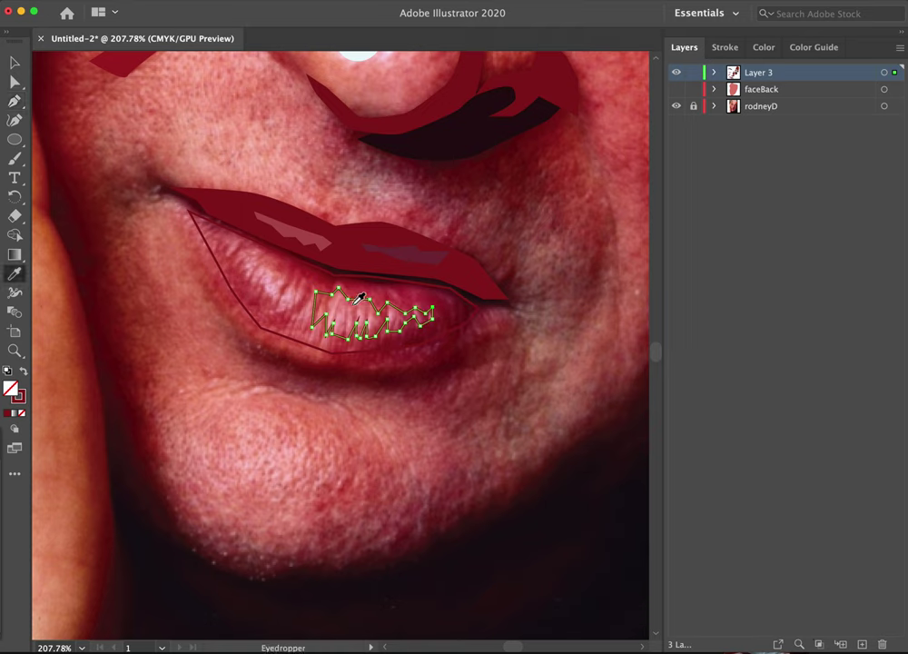
pyautogui.click(349, 311)
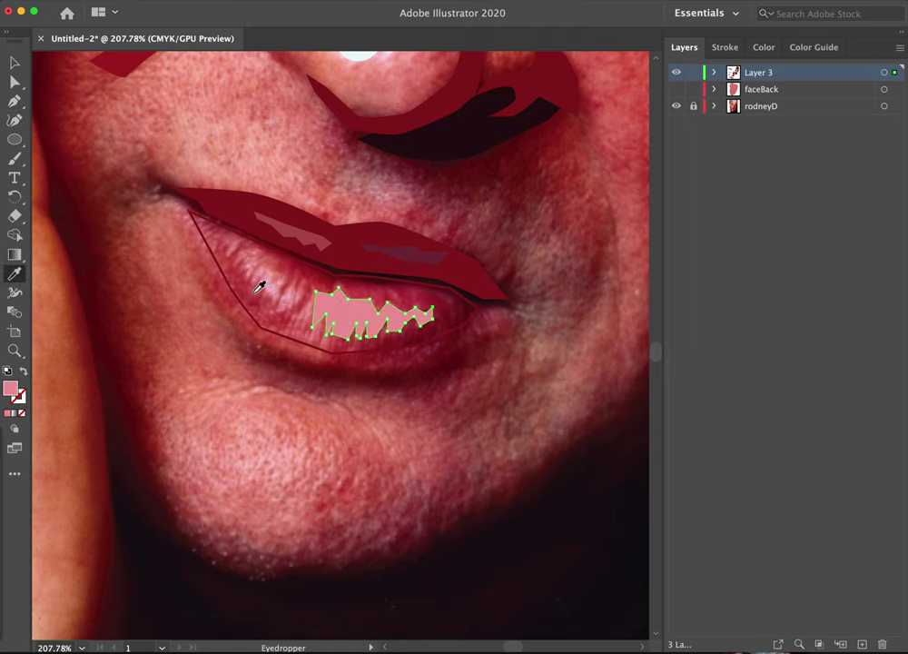
# - Trace the jagged upper edge of a second highlight on the left part of the lower lip
pyautogui.press('p')
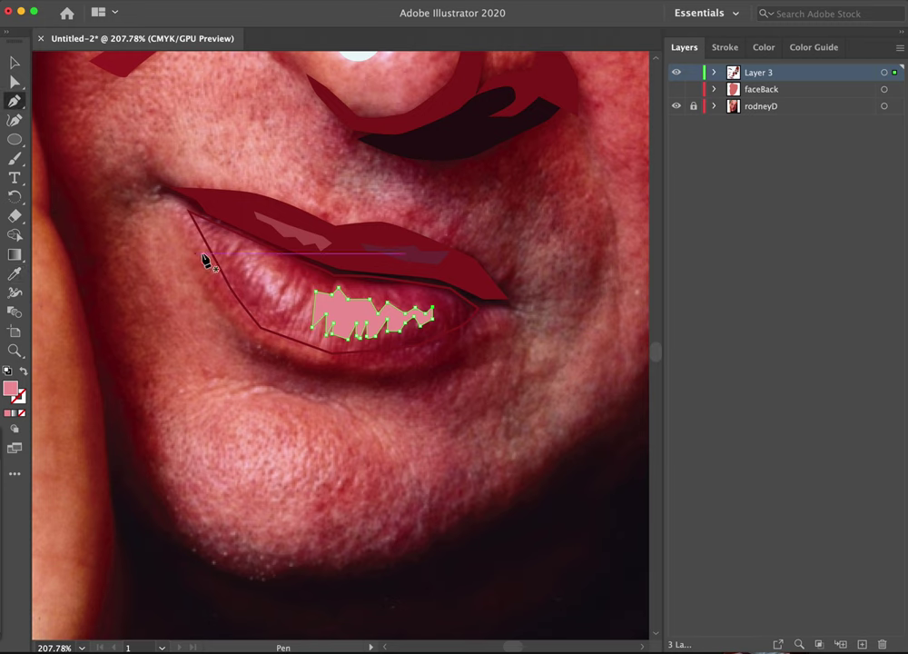
pyautogui.click(301, 303)
pyautogui.click(306, 289)
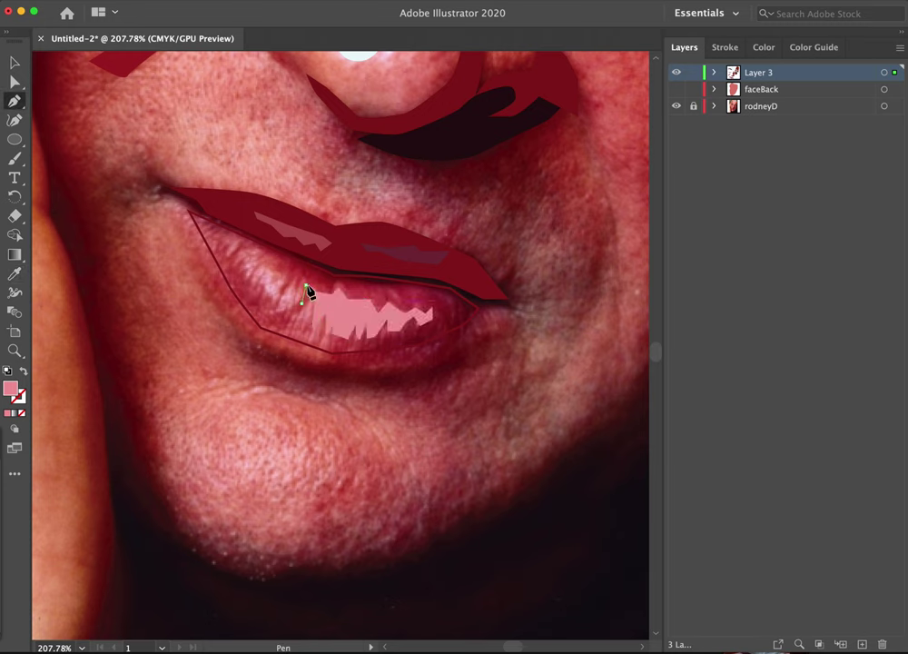
pyautogui.click(297, 287)
pyautogui.click(296, 275)
pyautogui.click(287, 287)
pyautogui.click(286, 271)
pyautogui.moveTo(276, 258); pyautogui.dragTo(210, 234)
pyautogui.click(258, 265)
pyautogui.click(259, 251)
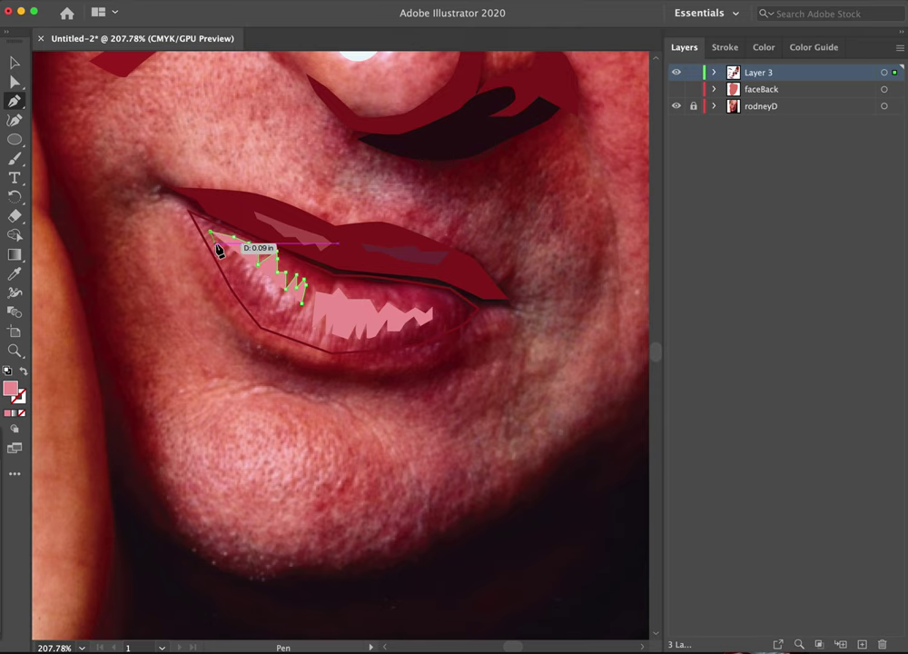
# - Swap the second highlight's fill and stroke, and trace its jagged lower edge from the left end back towards the lip's centre
pyautogui.click(26, 373)
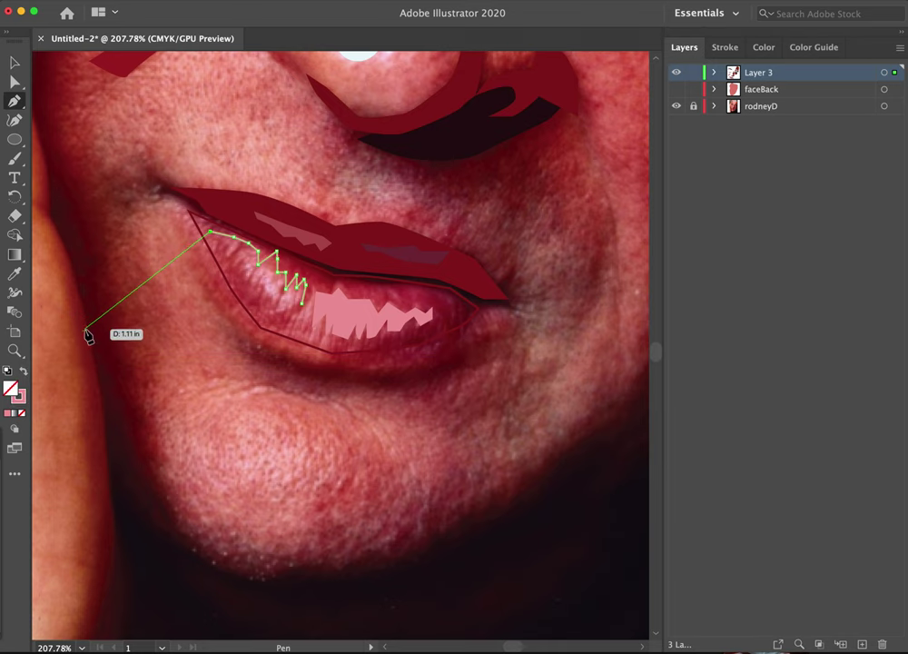
pyautogui.click(219, 242)
pyautogui.click(217, 251)
pyautogui.click(227, 244)
pyautogui.click(227, 258)
pyautogui.click(236, 252)
pyautogui.click(233, 267)
pyautogui.click(241, 265)
pyautogui.click(244, 274)
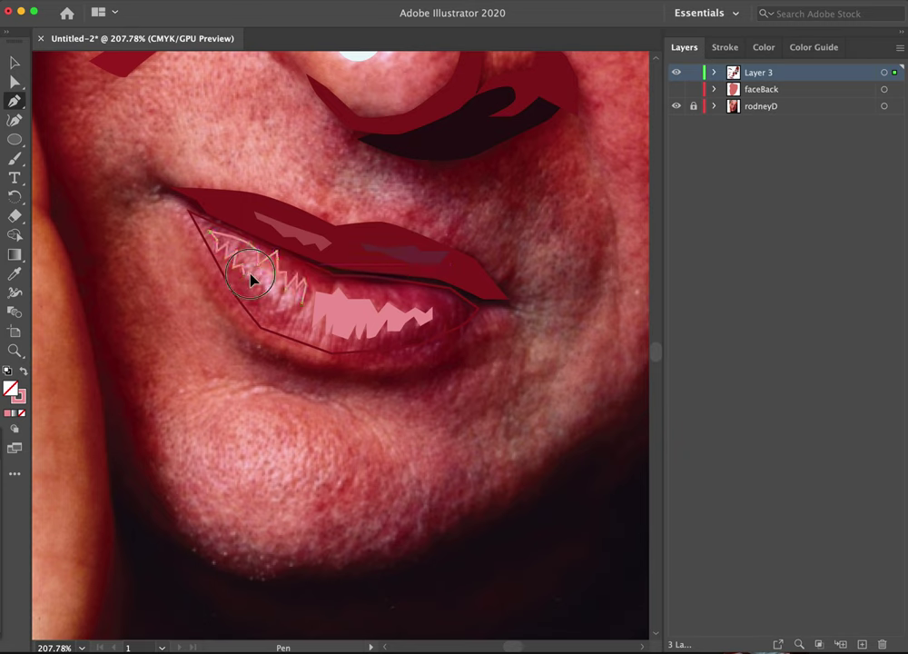
pyautogui.click(254, 290)
pyautogui.click(267, 293)
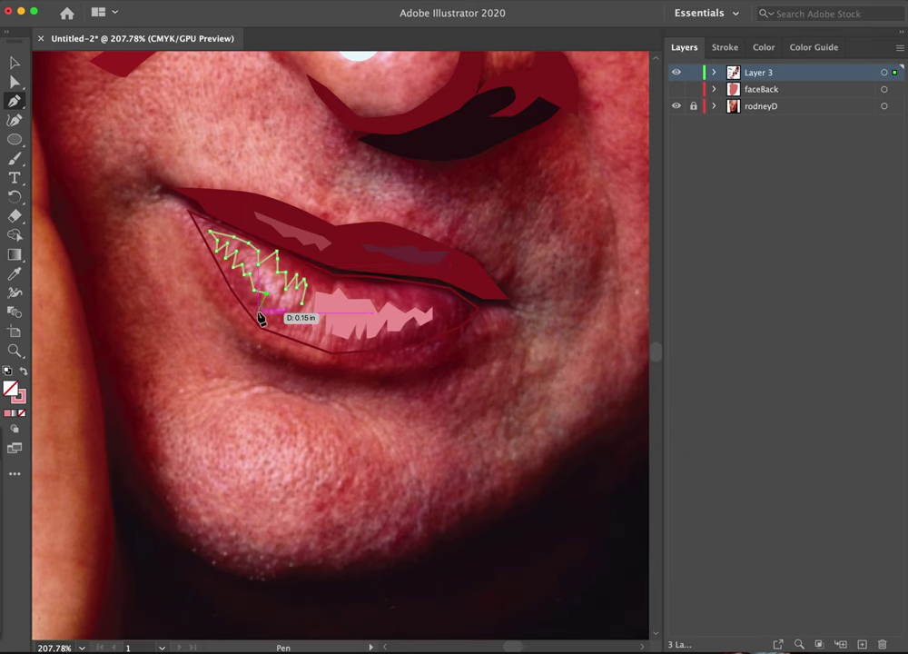
# - Close the left lip highlight at its starting point and fill it with light pink sampled from the photo
pyautogui.click(260, 312)
pyautogui.press('super+z')
pyautogui.click(270, 303)
pyautogui.moveTo(275, 313); pyautogui.dragTo(300, 303)
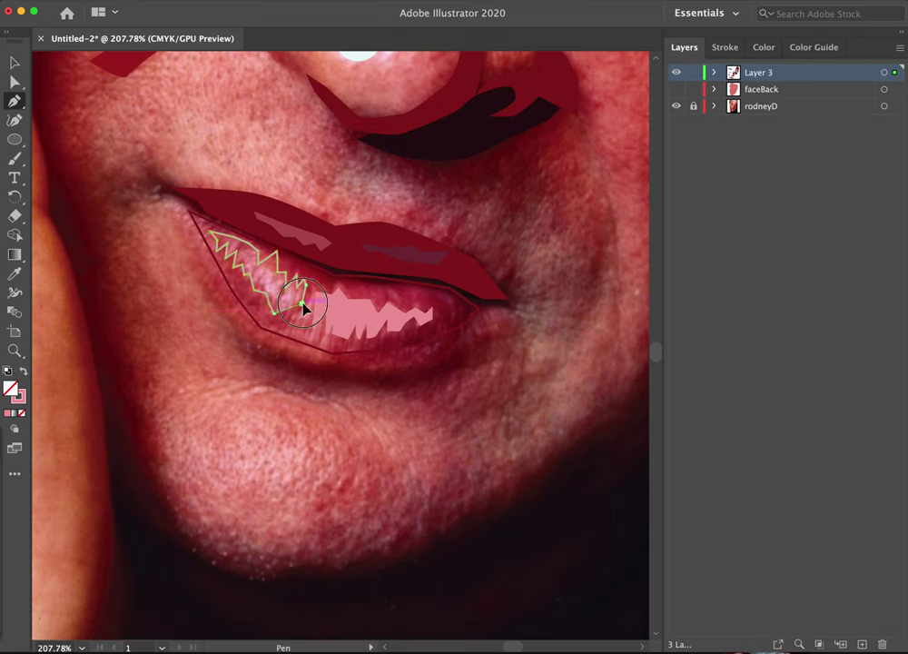
pyautogui.press('i')
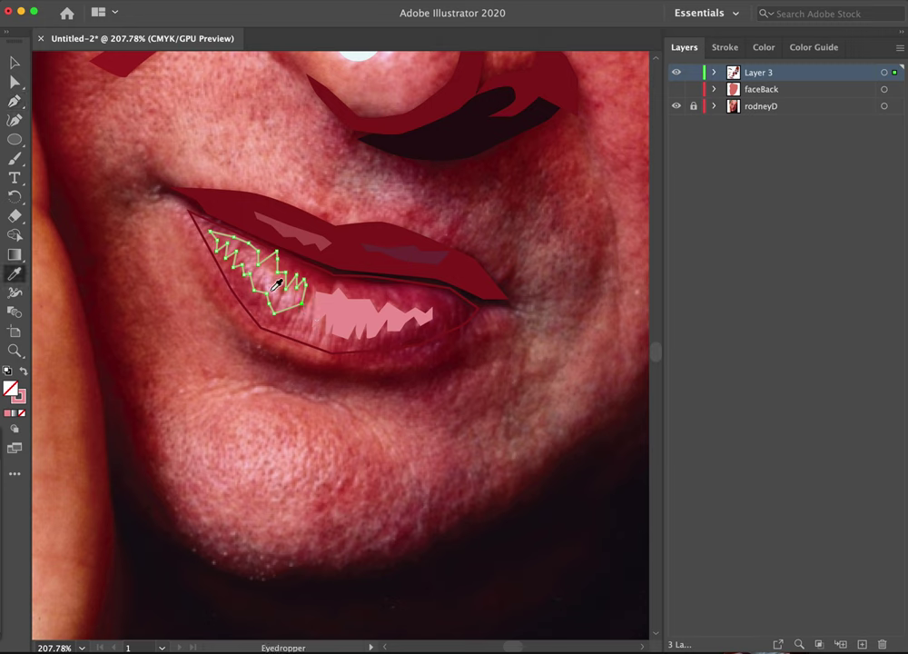
pyautogui.click(273, 291)
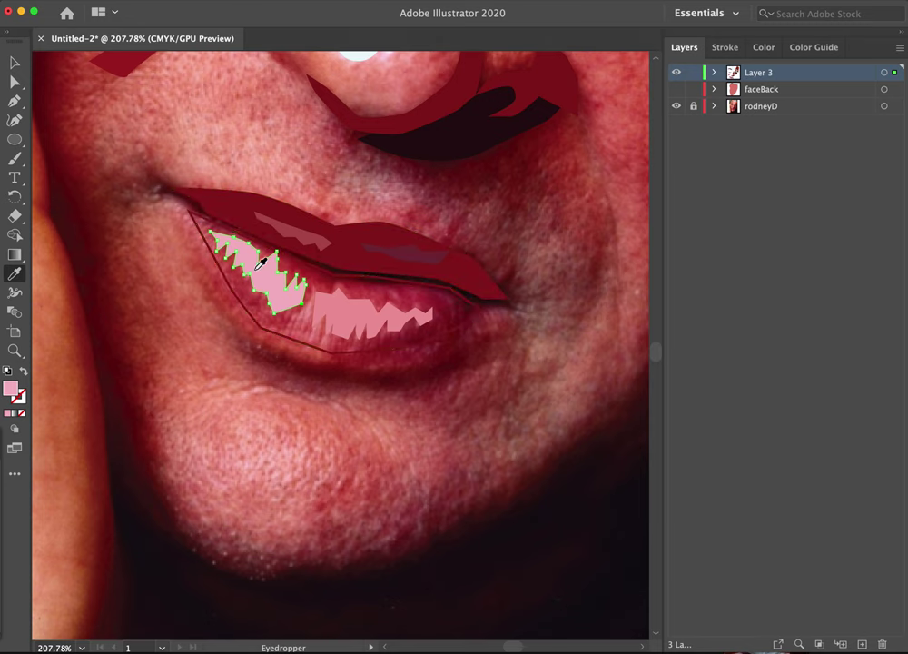
# - Draw a smooth closed shape around the jagged highlight on the left part of the lower lip
pyautogui.press('p')
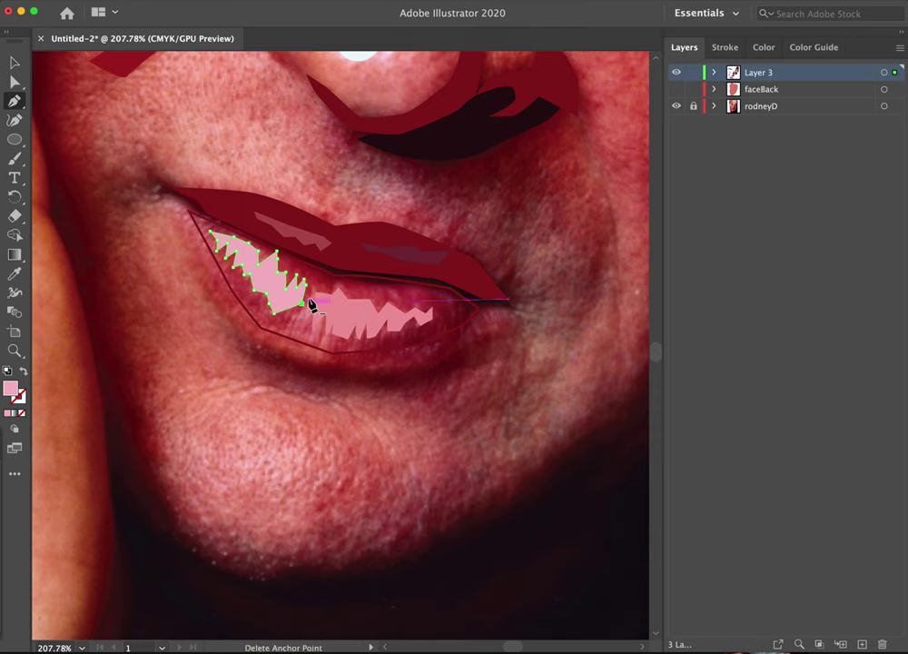
pyautogui.moveTo(292, 321); pyautogui.dragTo(266, 324)
pyautogui.moveTo(263, 320); pyautogui.dragTo(227, 274)
pyautogui.moveTo(224, 270); pyautogui.dragTo(211, 238)
pyautogui.moveTo(264, 253); pyautogui.dragTo(312, 291)
pyautogui.moveTo(303, 310); pyautogui.dragTo(304, 315)
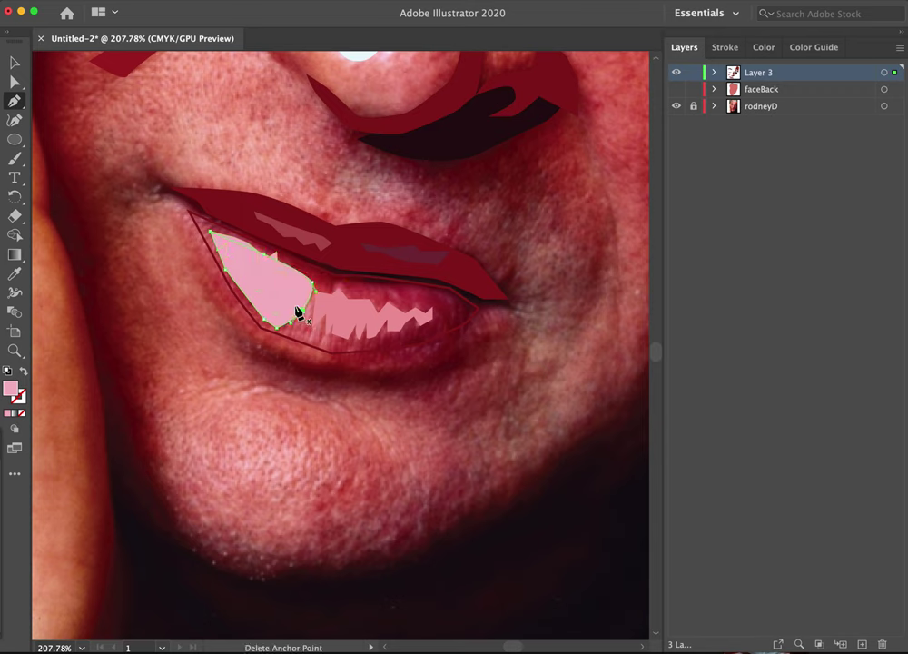
# - Swap fill and stroke on both the smooth shape and the left jagged highlight so they are outlines only
pyautogui.click(14, 64)
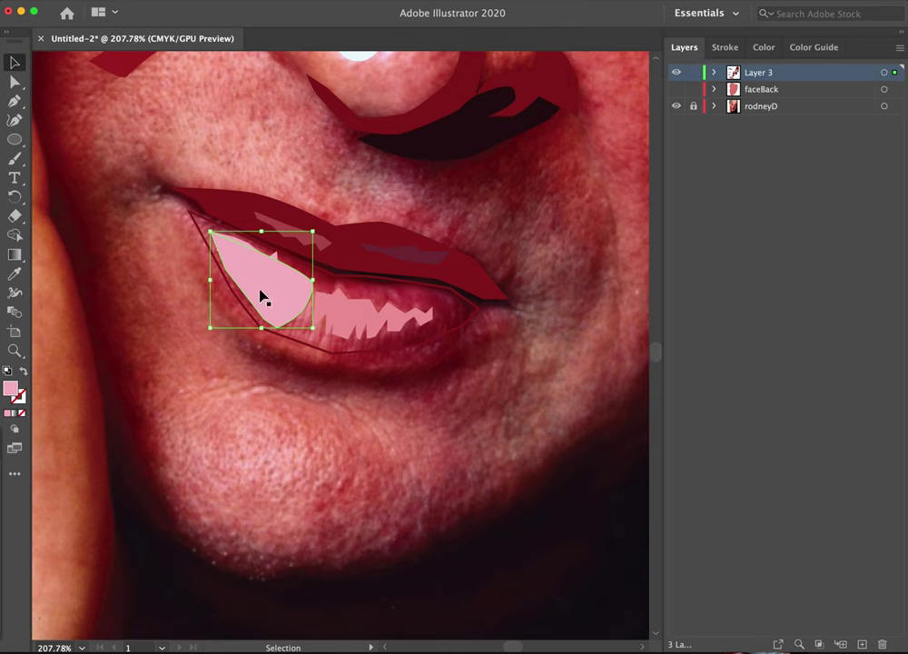
pyautogui.click(24, 373)
pyautogui.hotkey('shift', 'x')
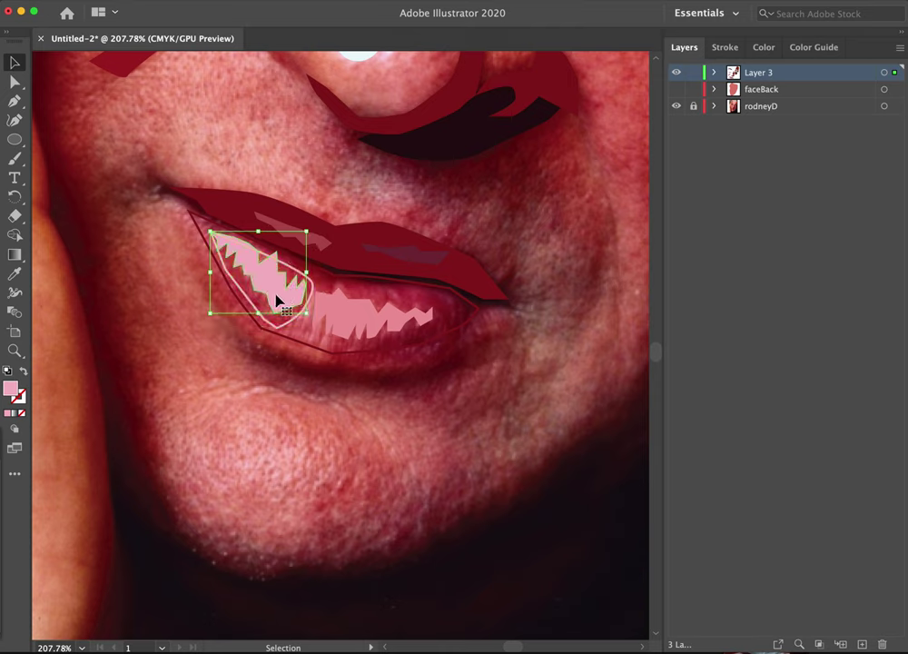
pyautogui.click(24, 372)
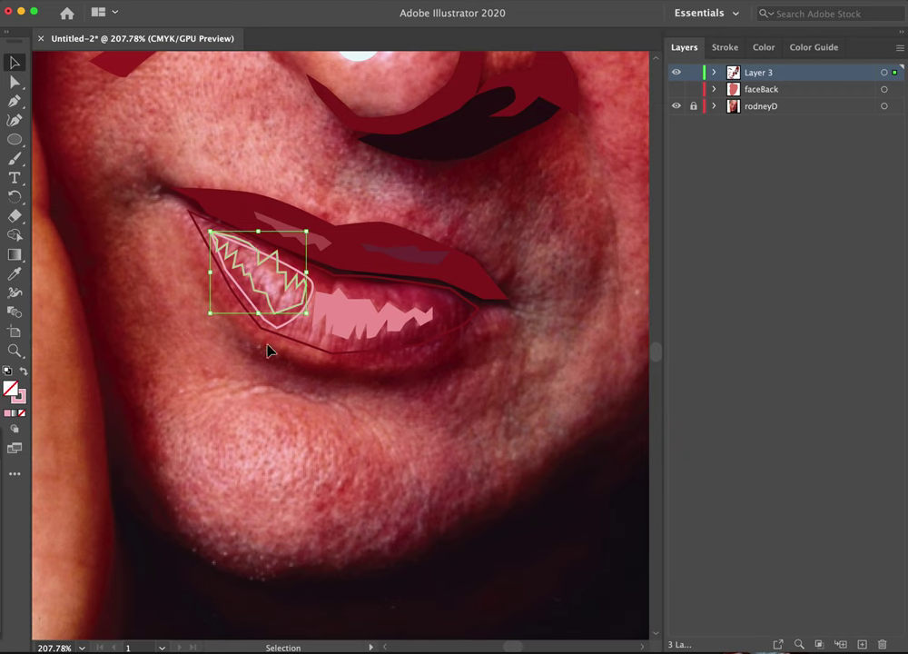
# - Fill the smooth shape around the left lip highlight with dark red sampled from the photo's lower lip
pyautogui.click(289, 325)
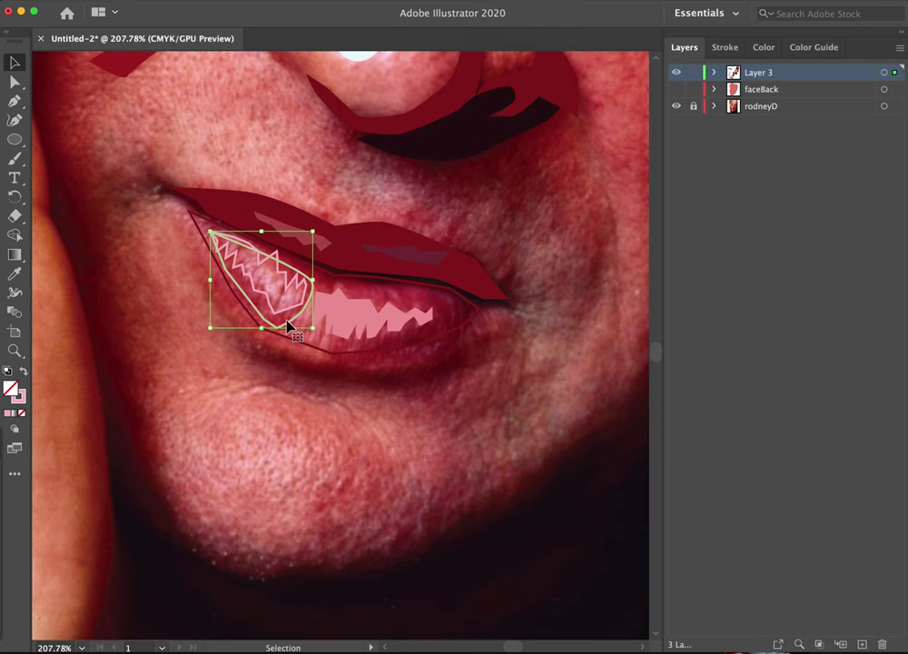
pyautogui.press('i')
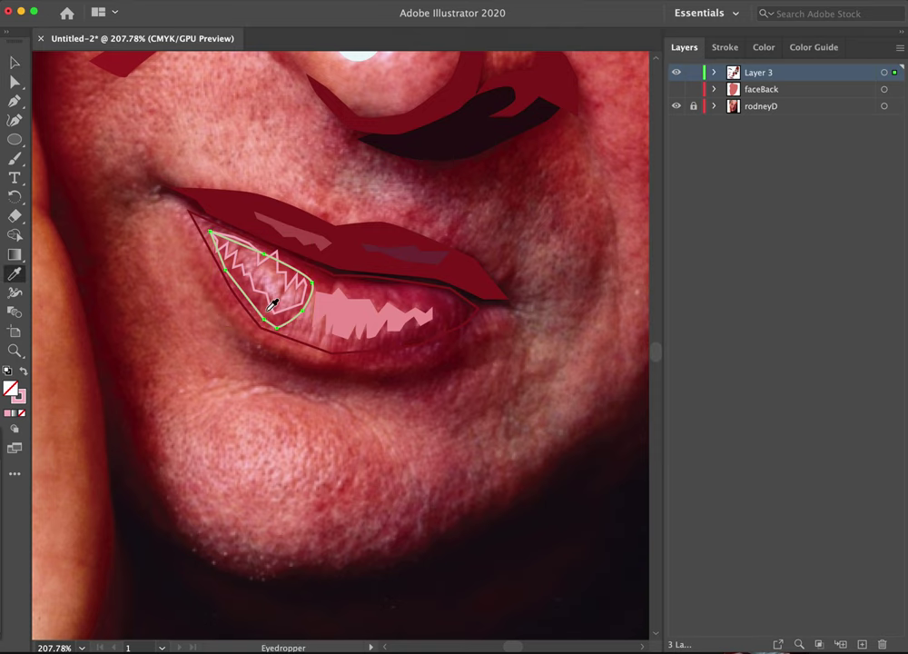
pyautogui.click(271, 320)
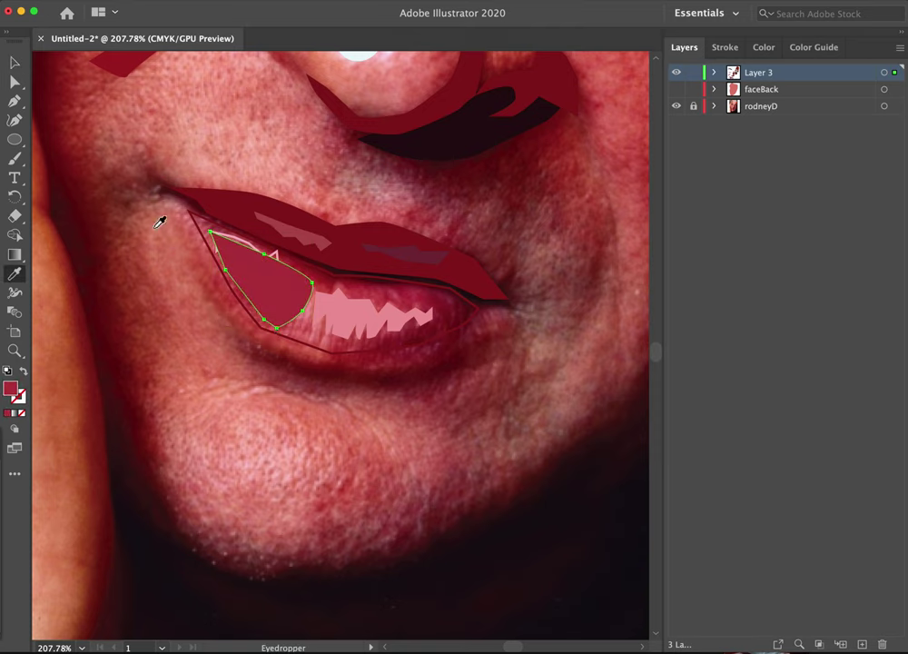
pyautogui.press('v')
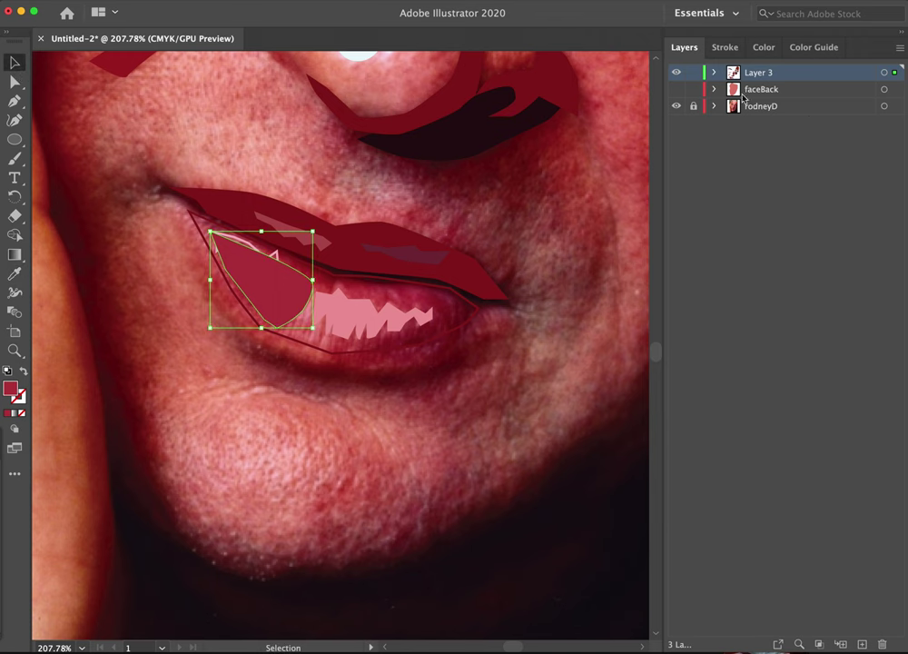
# - Move the dark red shape beneath the left jagged lip highlight in Layer 3 and restore the highlight's light pink fill
pyautogui.click(715, 72)
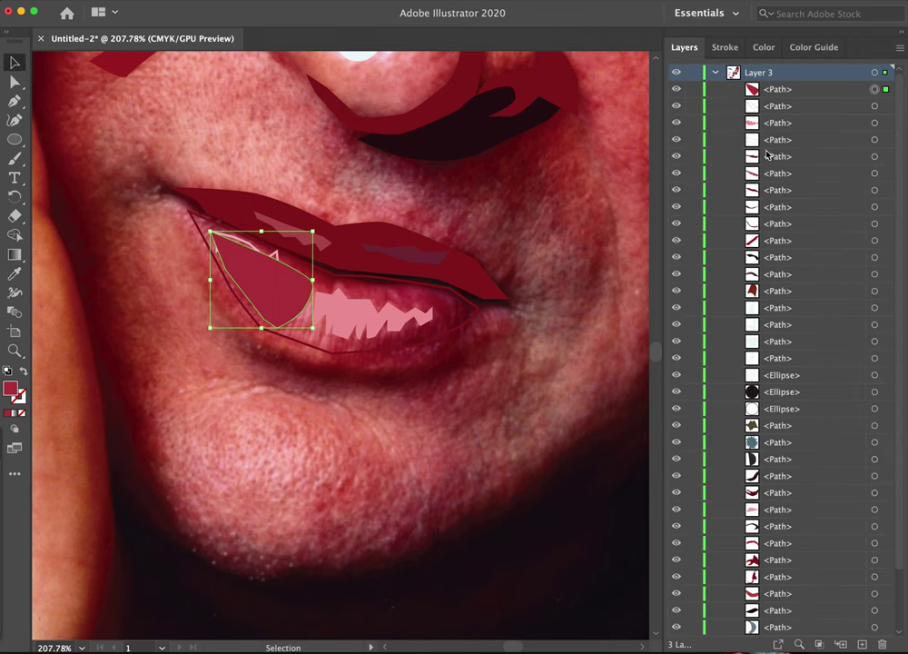
pyautogui.click(759, 89)
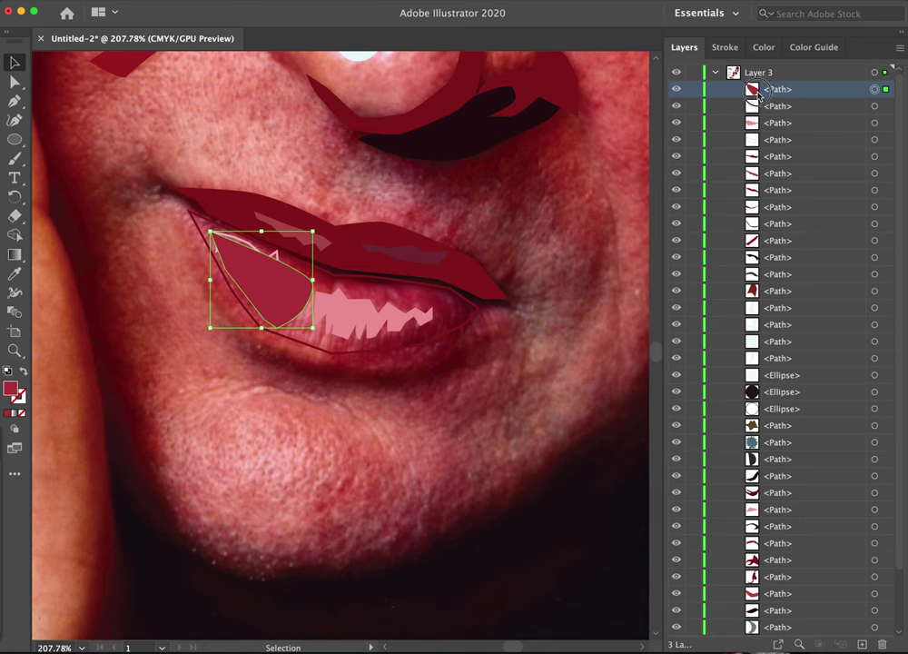
pyautogui.moveTo(756, 91); pyautogui.dragTo(756, 115)
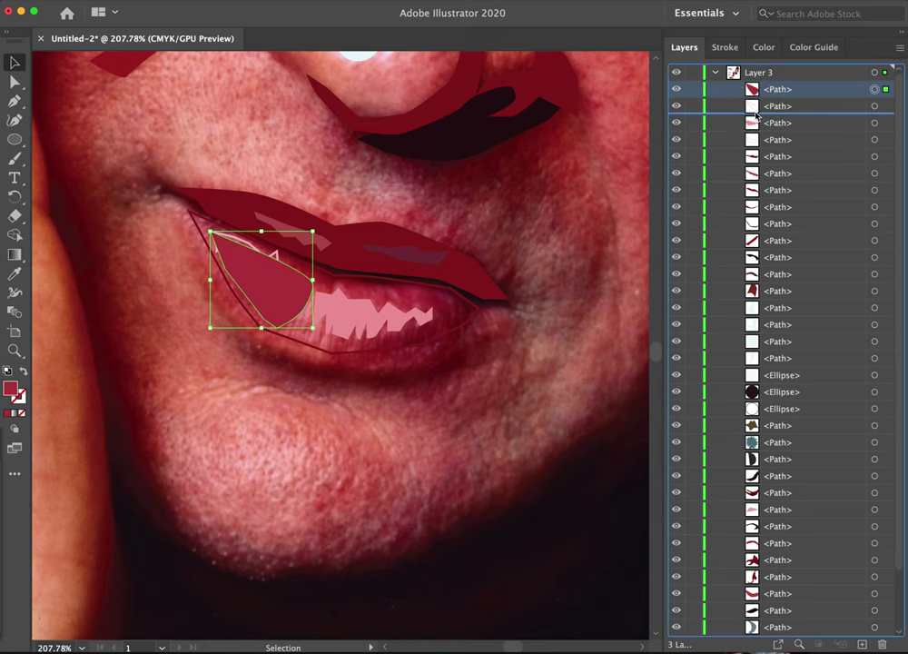
pyautogui.click(269, 304)
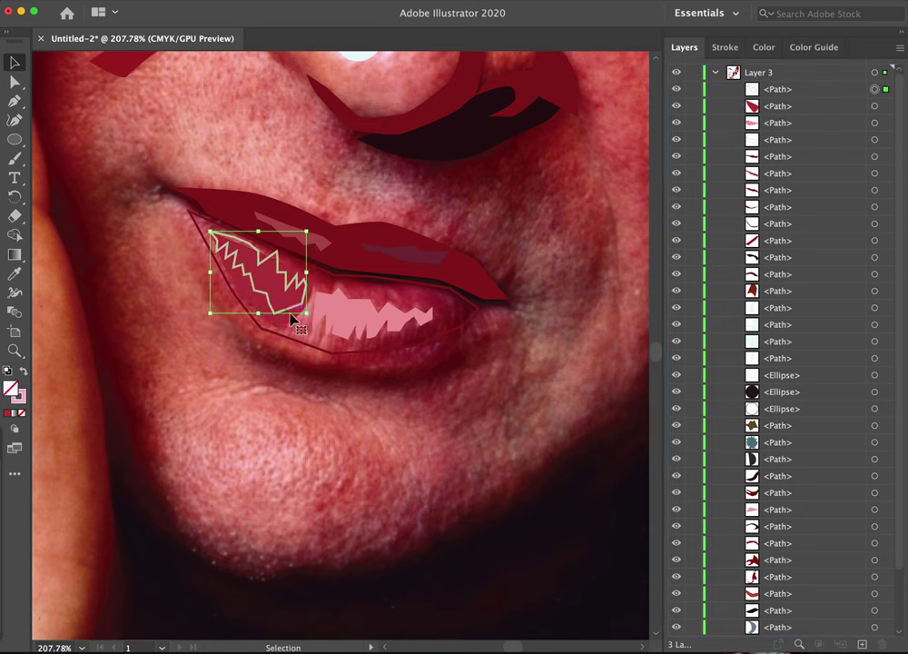
pyautogui.click(24, 373)
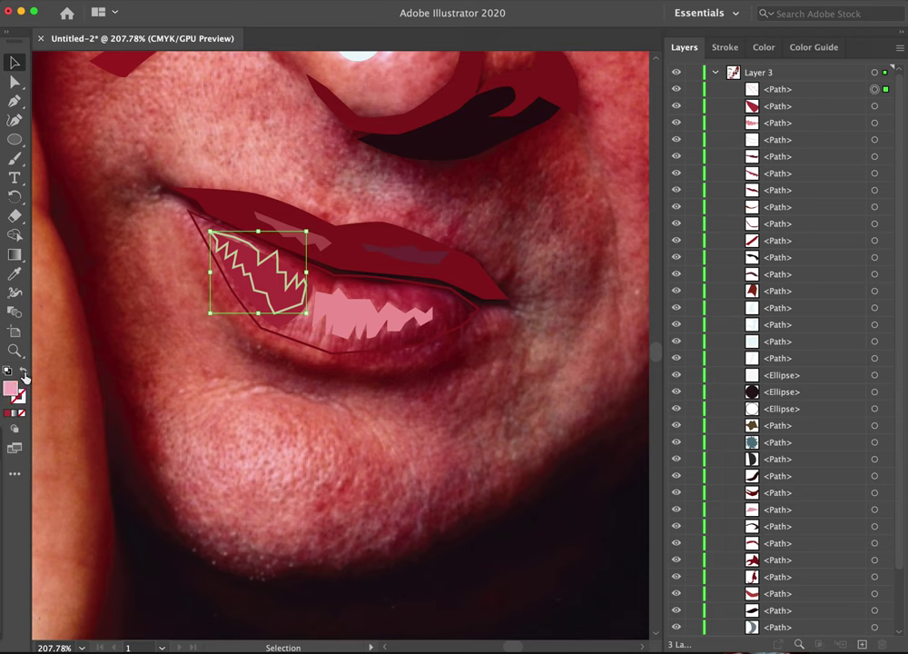
# - Fill the lower lip outline with crimson sampled from the photo's lower lip and deselect it
pyautogui.click(317, 353)
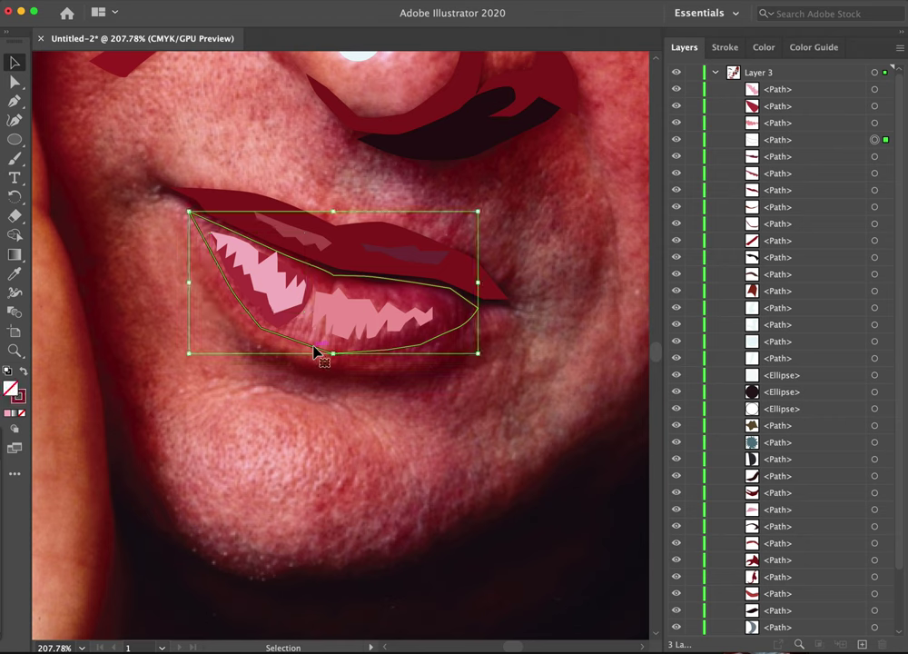
pyautogui.press('i')
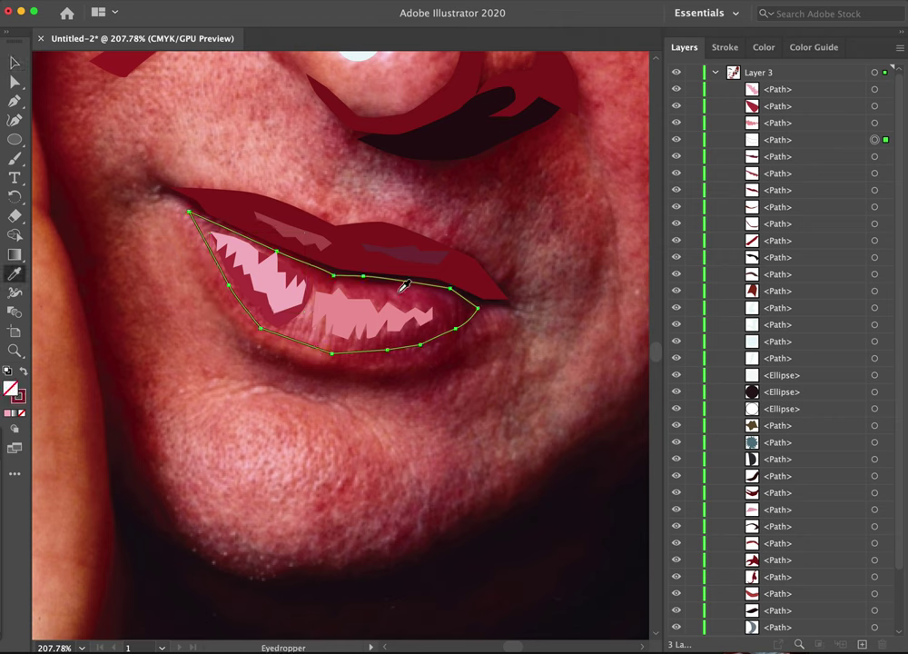
pyautogui.click(296, 346)
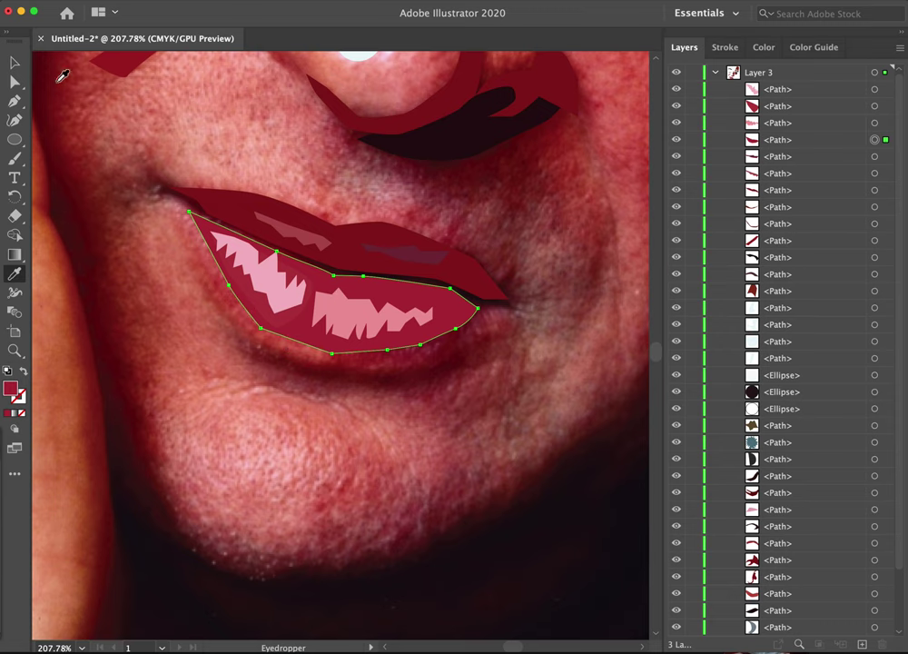
pyautogui.press('v')
pyautogui.click(80, 249)
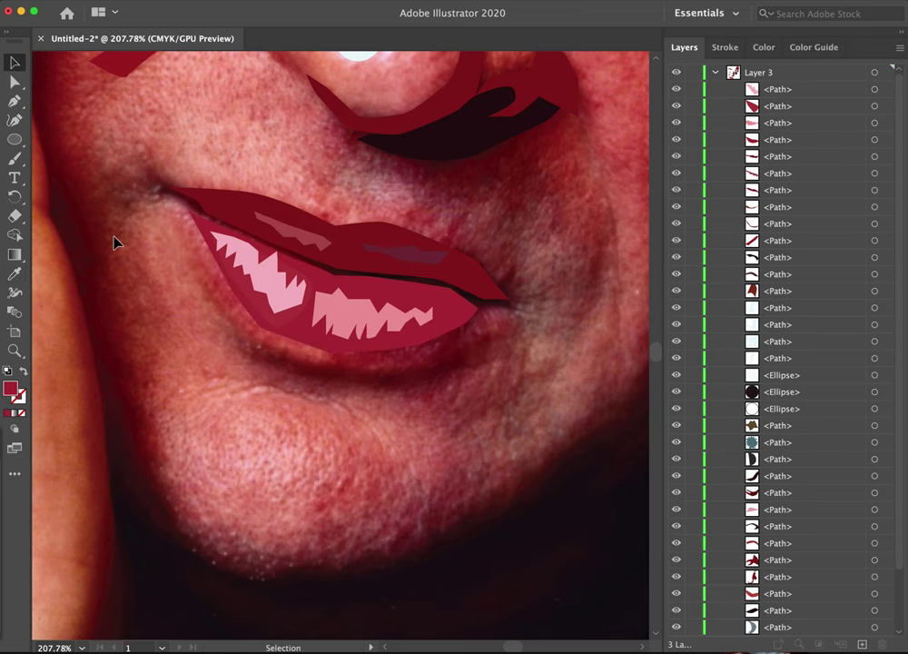
# - Preview the flat artwork over the faceBack layer with the rodneyD photo hidden, and restore both layers' visibility
pyautogui.scroll(-2, 255, 356)
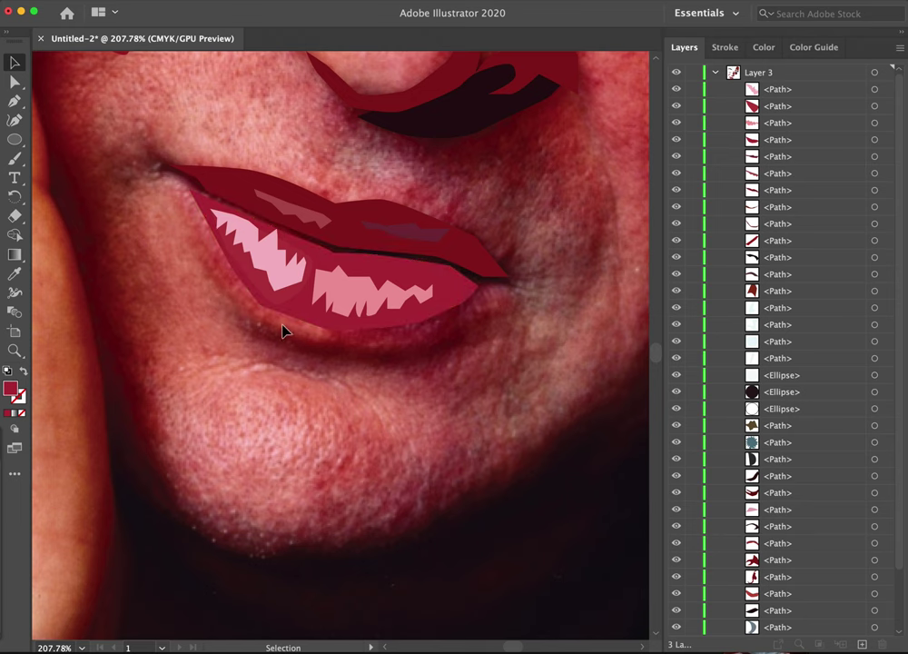
pyautogui.press('z')
pyautogui.click(385, 229)
pyautogui.click(381, 250)
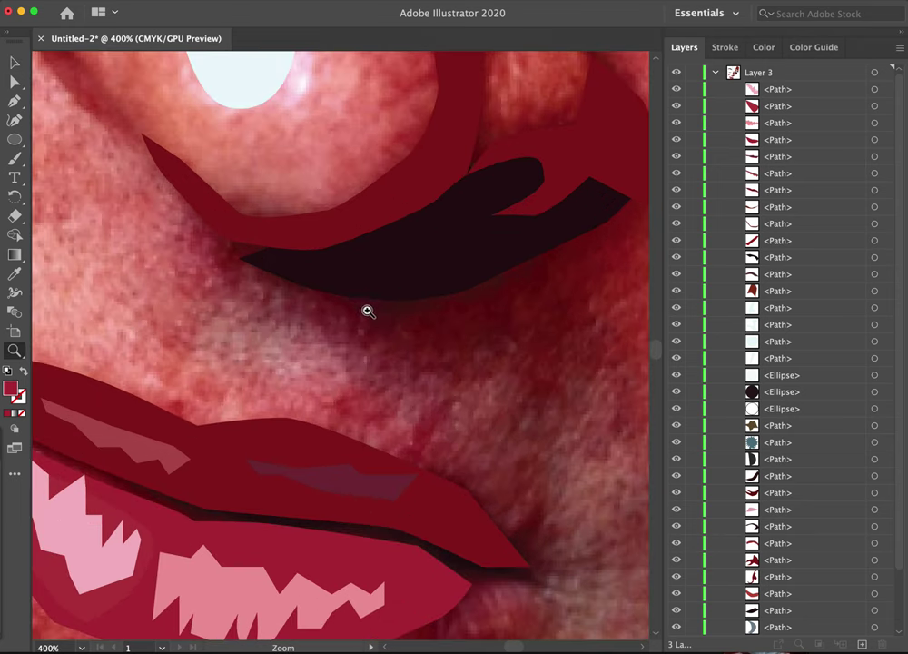
pyautogui.keyDown('alt'); pyautogui.click(308, 340); pyautogui.keyUp('alt')
pyautogui.keyDown('alt'); pyautogui.click(298, 361); pyautogui.keyUp('alt')
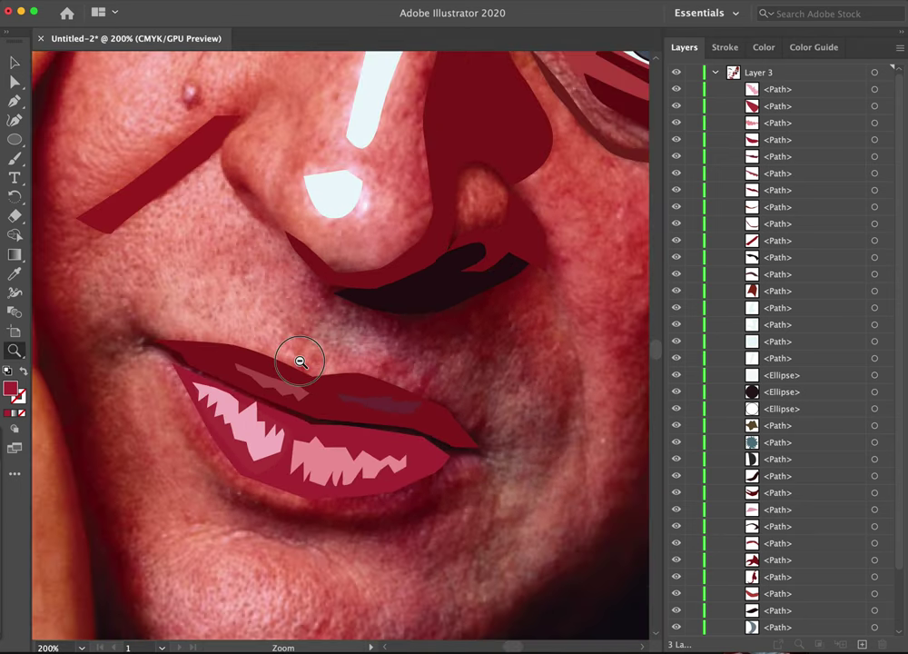
pyautogui.keyDown('alt'); pyautogui.click(389, 329); pyautogui.keyUp('alt')
pyautogui.keyDown('alt'); pyautogui.click(488, 296); pyautogui.keyUp('alt')
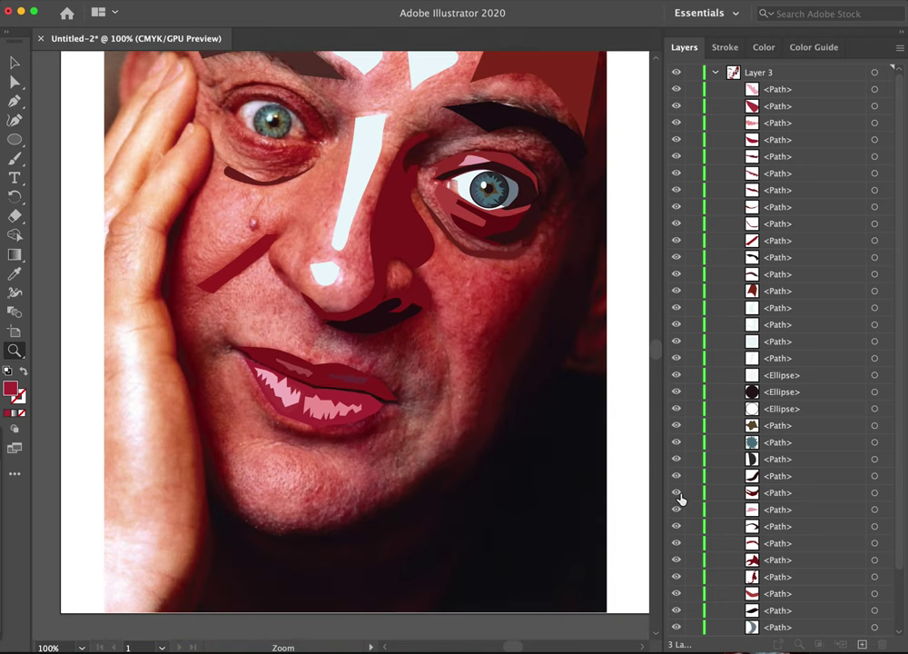
pyautogui.click(716, 71)
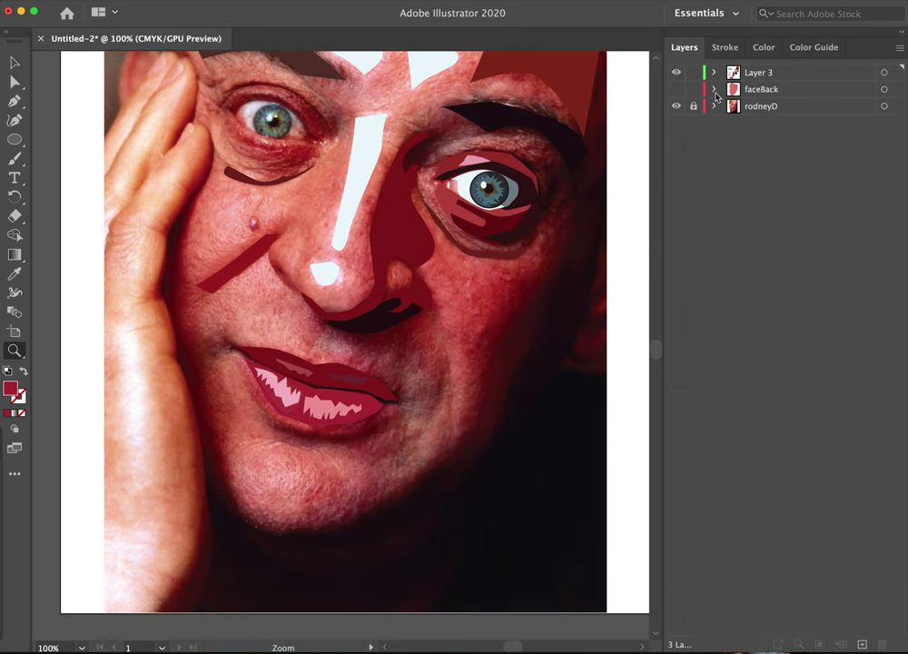
pyautogui.click(677, 89)
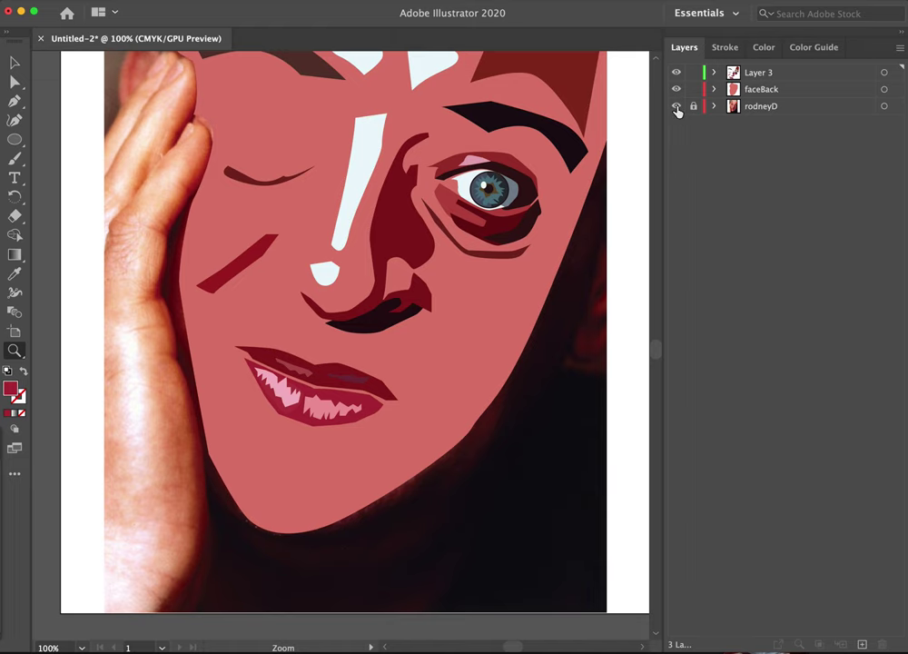
pyautogui.click(677, 106)
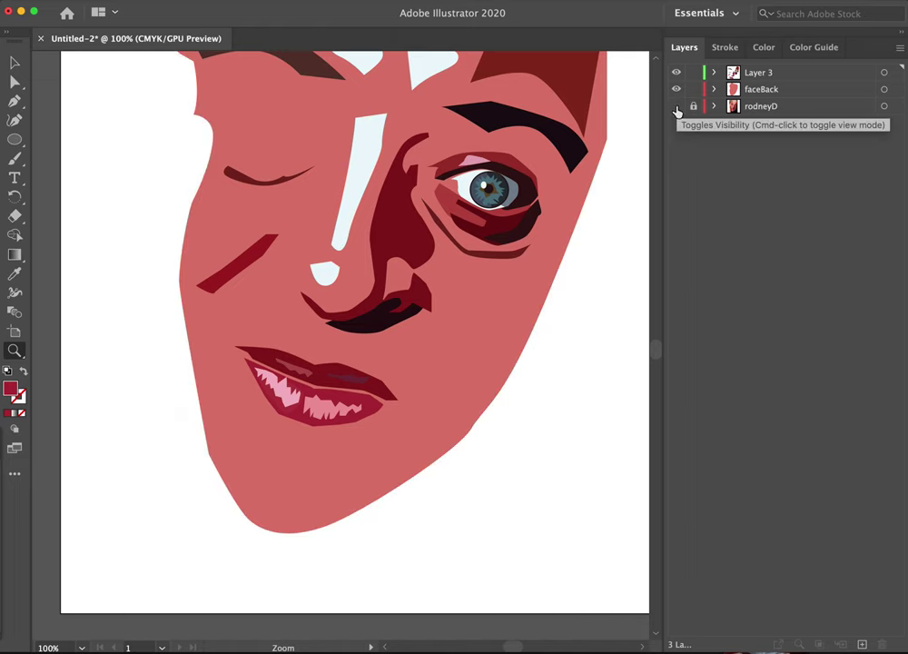
pyautogui.click(676, 107)
pyautogui.click(676, 90)
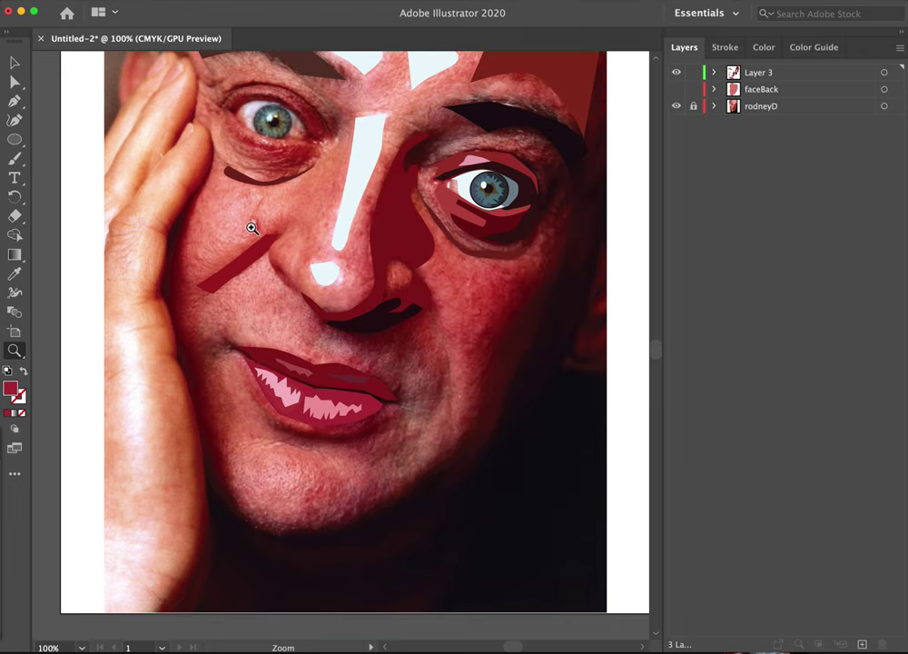
# - Show the faceBack layer and swap the face shape's fill and stroke so only its outline remains over the photo
pyautogui.moveTo(245, 233); pyautogui.dragTo(229, 262)
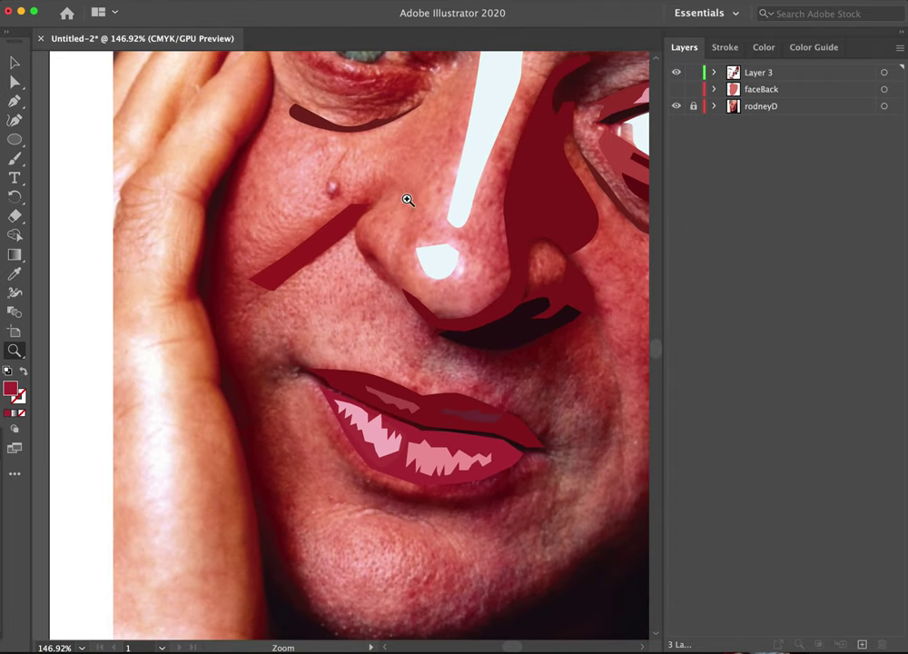
pyautogui.moveTo(422, 196); pyautogui.dragTo(406, 211)
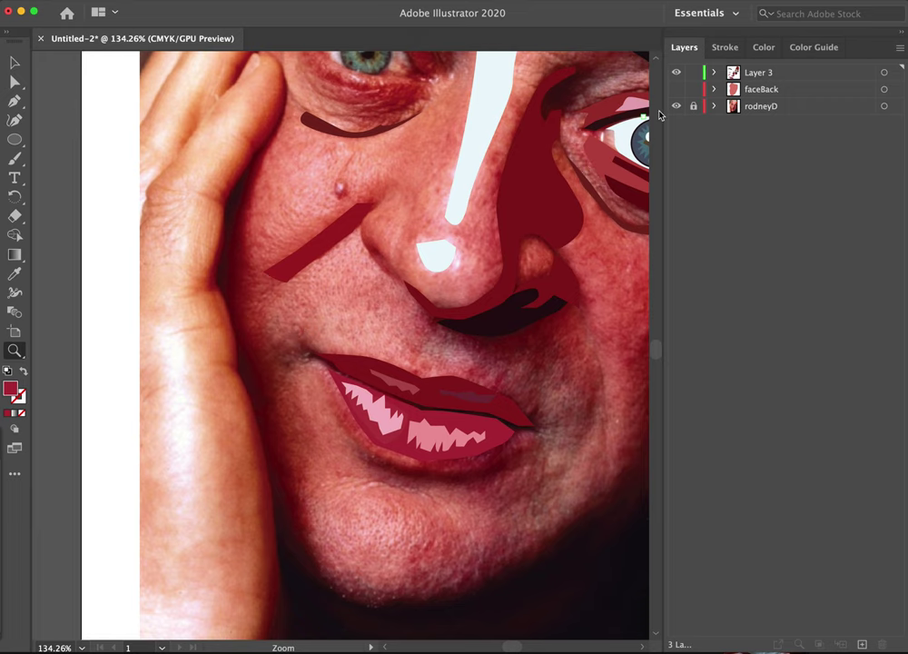
pyautogui.click(677, 90)
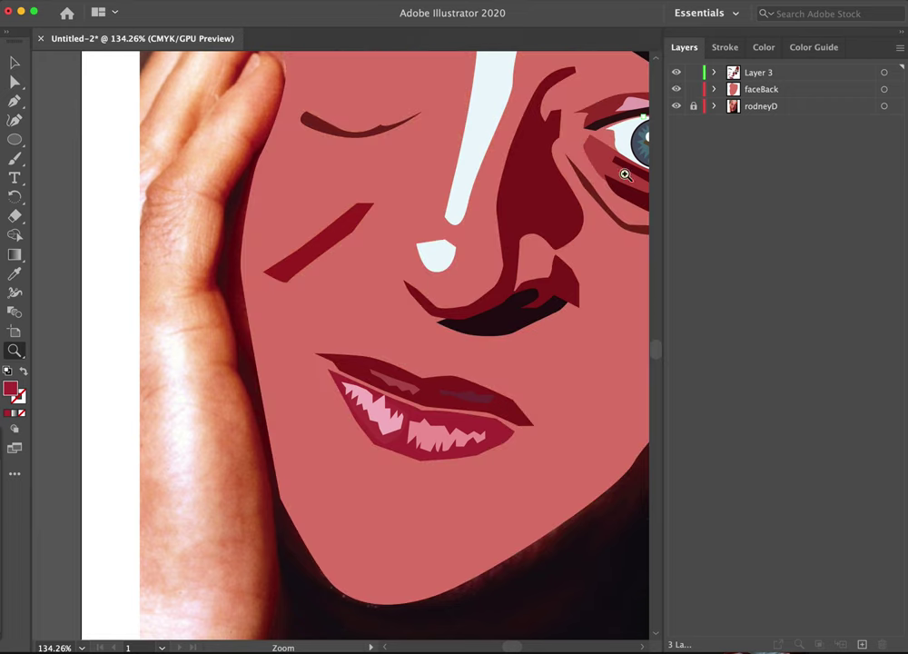
pyautogui.click(14, 62)
pyautogui.click(347, 304)
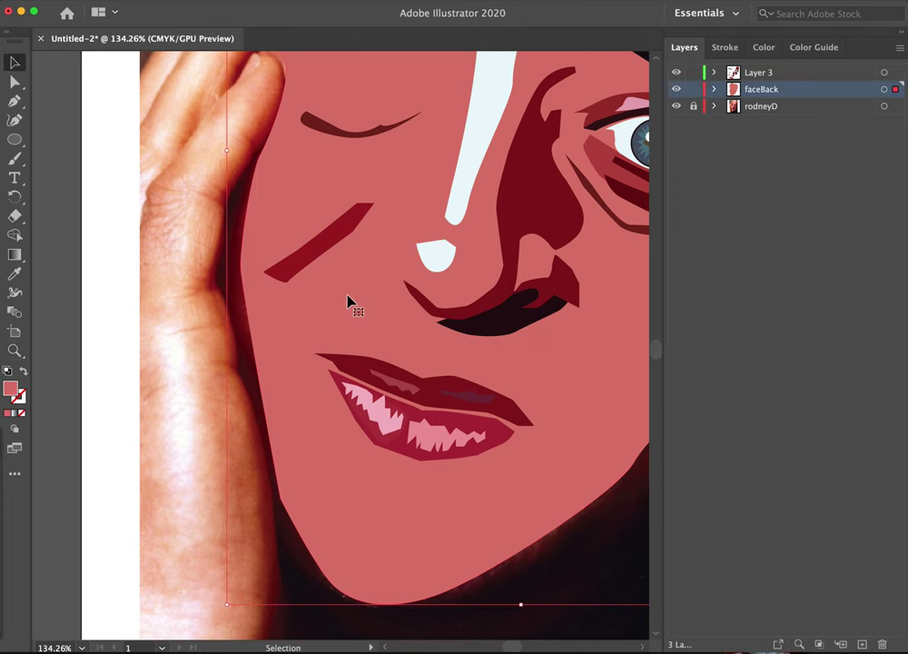
pyautogui.click(25, 370)
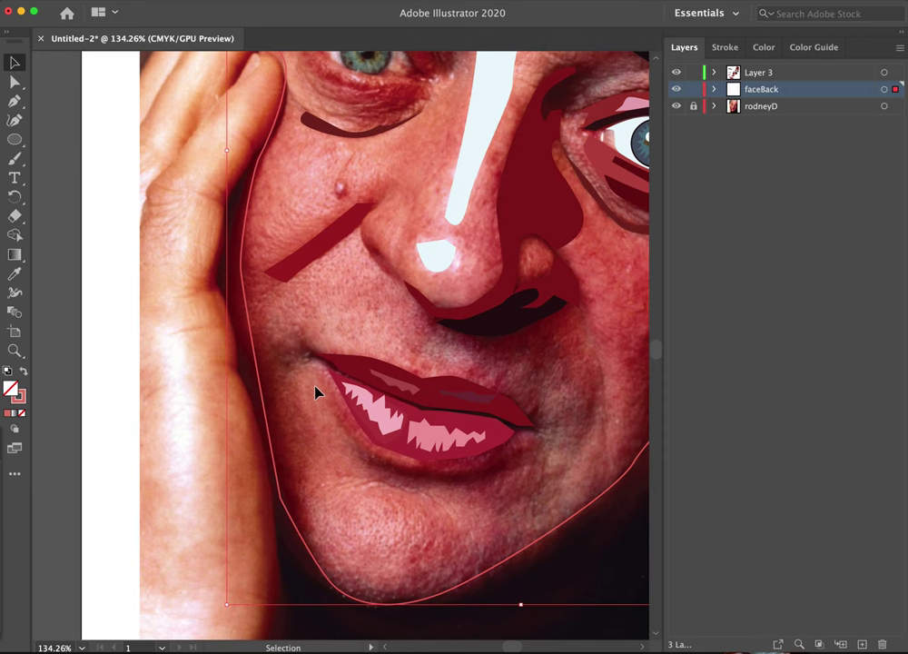
pyautogui.click(599, 569)
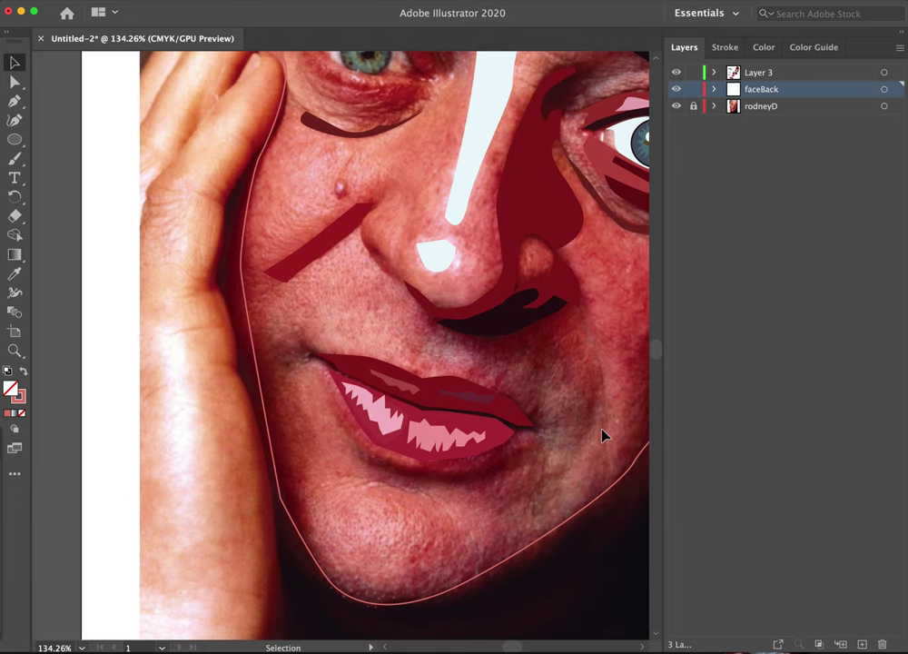
# - Draw a closed jagged shadow shape from beneath the nose, across the area above the upper lip, to beside the right mouth corner
pyautogui.moveTo(605, 436); pyautogui.dragTo(419, 446)
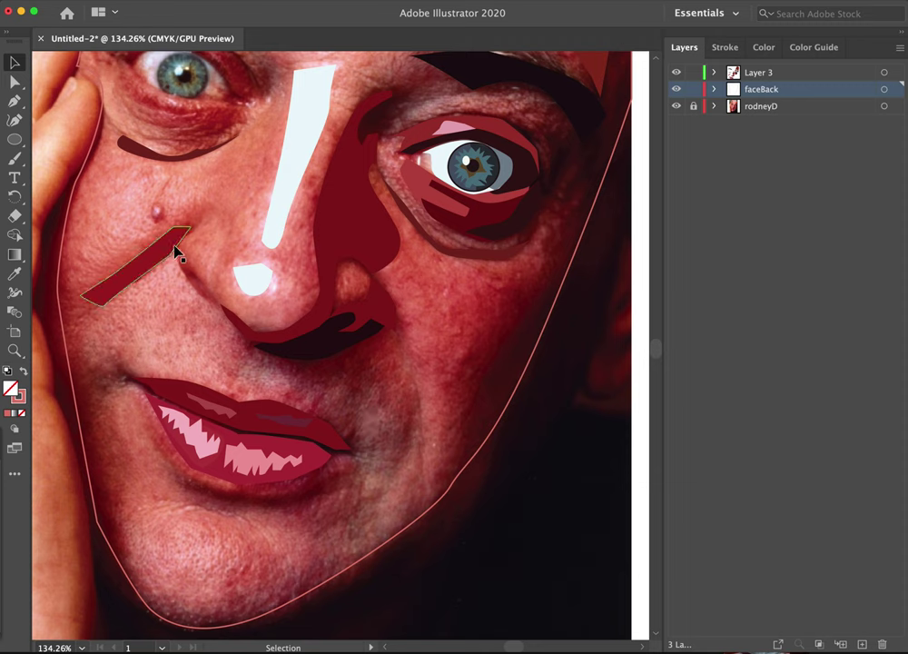
pyautogui.press('p')
pyautogui.moveTo(235, 336); pyautogui.dragTo(267, 364)
pyautogui.click(289, 382)
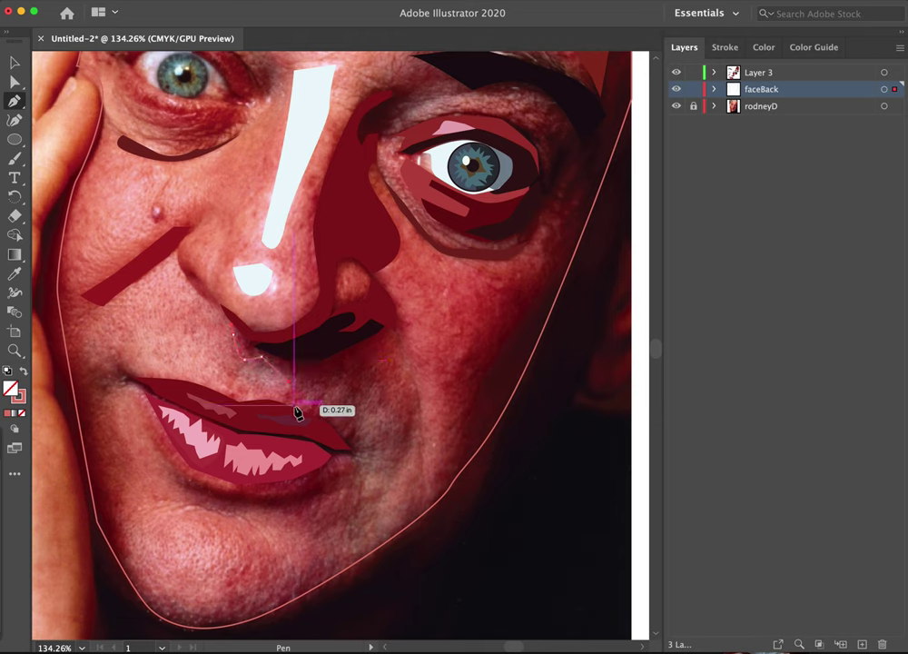
pyautogui.click(311, 389)
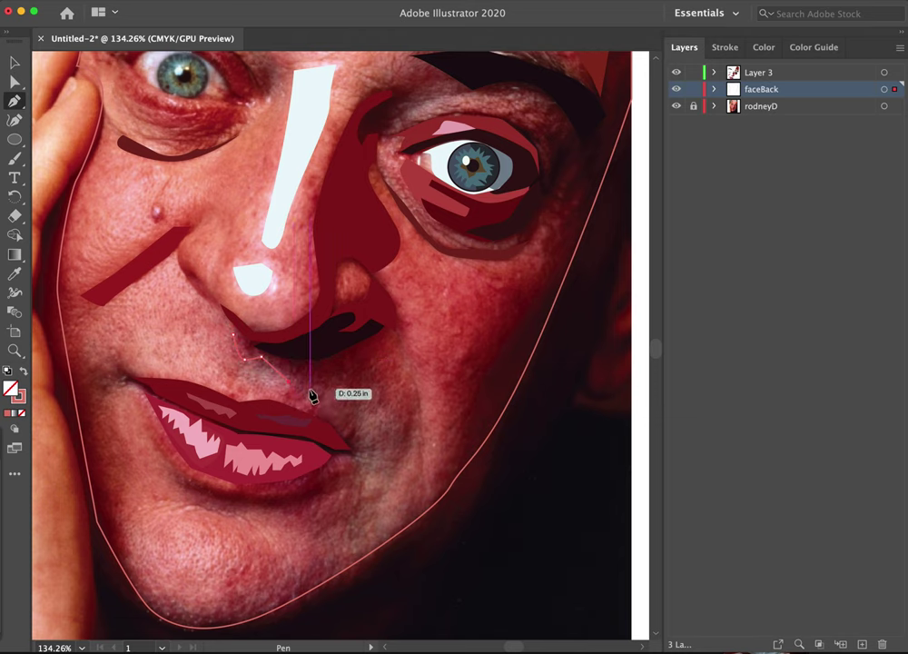
pyautogui.click(315, 387)
pyautogui.click(337, 392)
pyautogui.moveTo(345, 416); pyautogui.dragTo(346, 415)
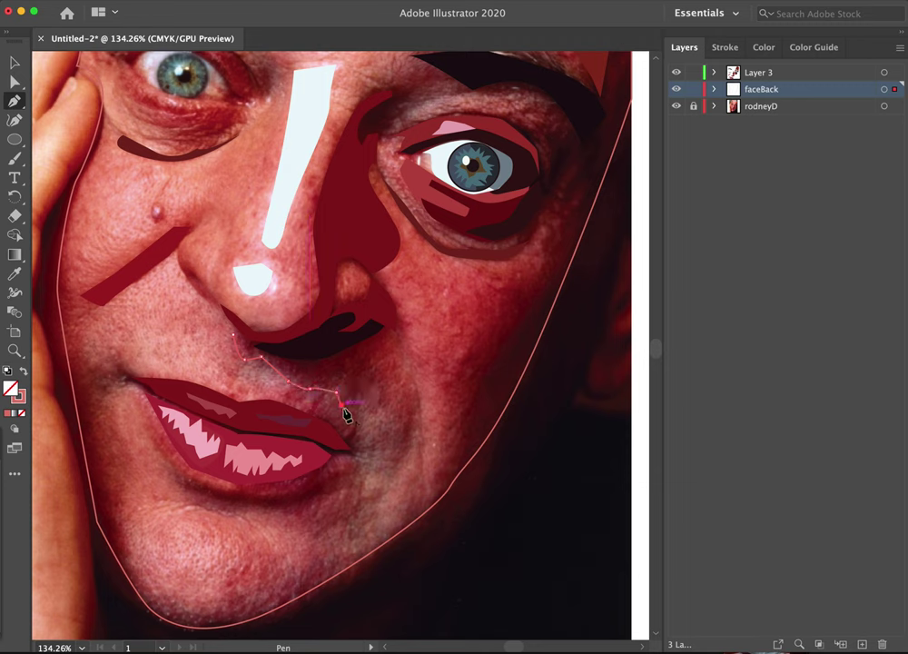
pyautogui.click(370, 401)
pyautogui.click(391, 418)
pyautogui.click(401, 452)
pyautogui.click(415, 416)
pyautogui.click(380, 380)
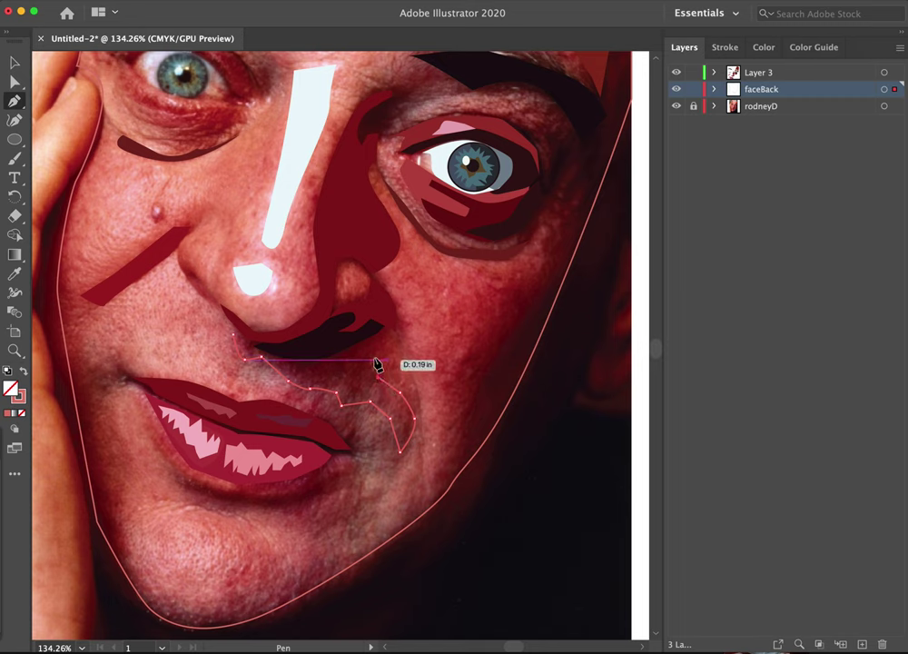
pyautogui.click(371, 359)
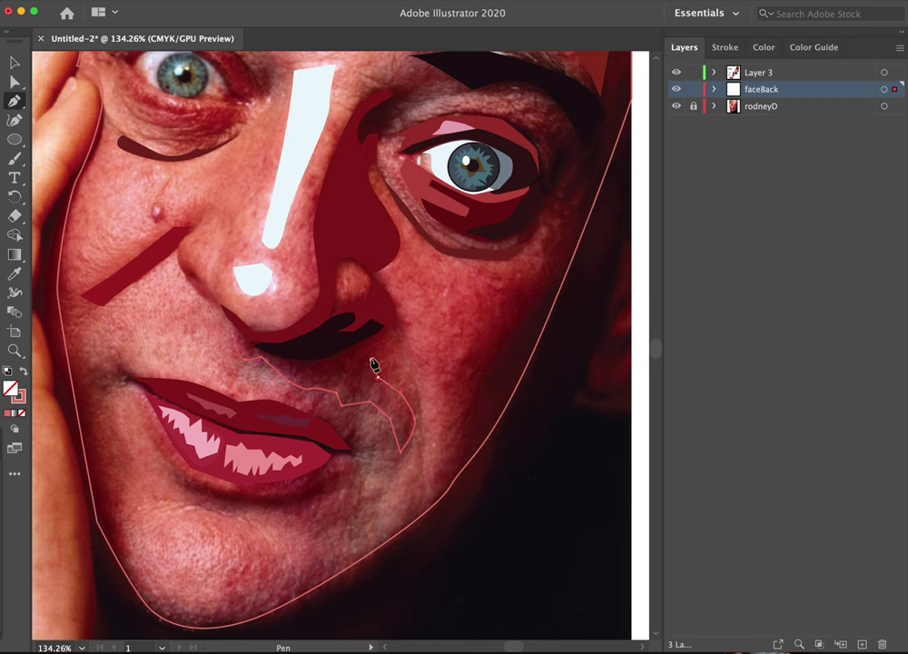
pyautogui.click(385, 325)
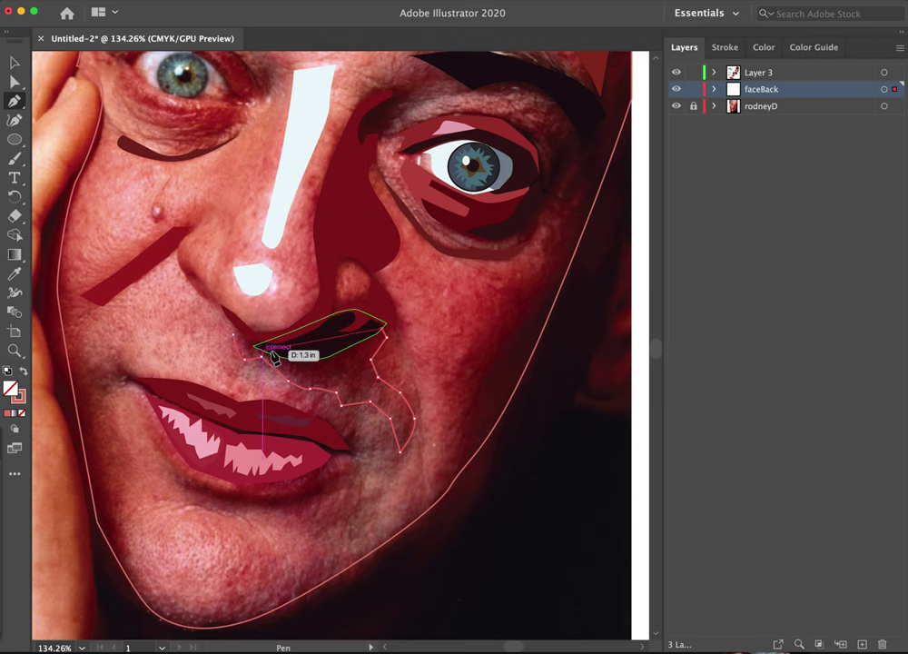
pyautogui.click(234, 334)
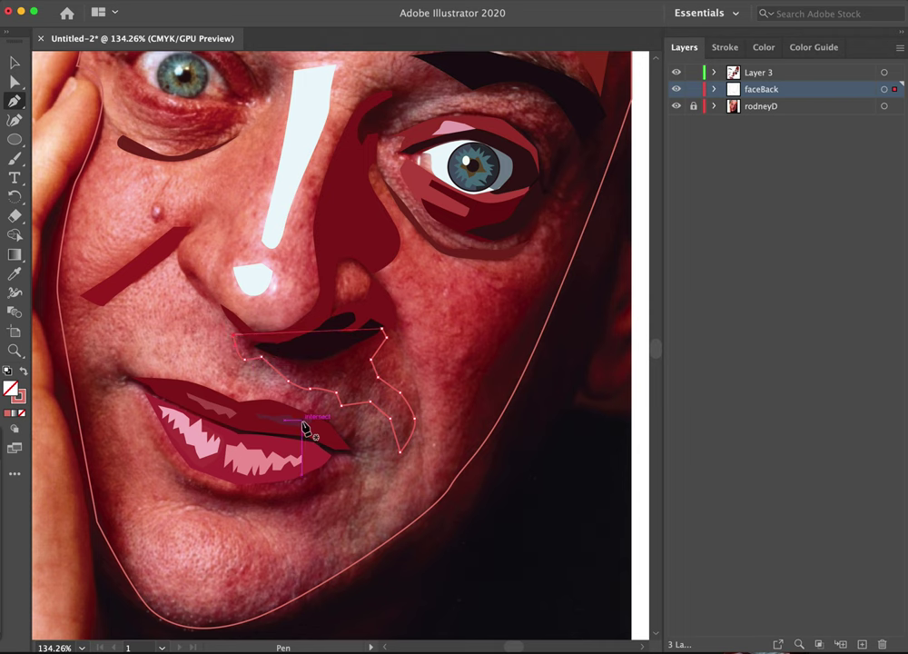
# - Fill the shadow shape beneath the nose with dark maroon sampled from the photo
pyautogui.press('i')
pyautogui.click(343, 393)
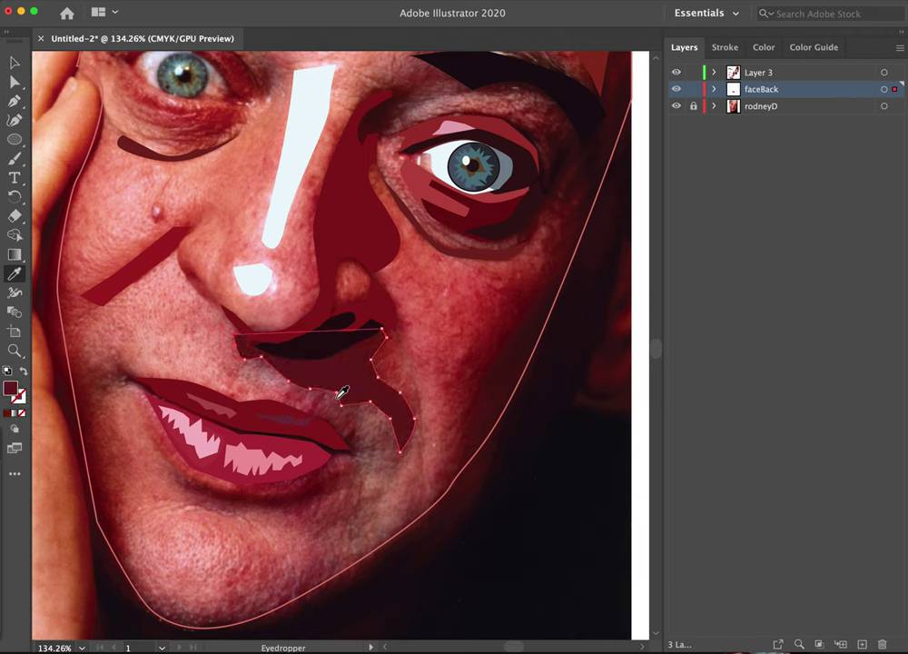
pyautogui.click(14, 61)
# - Highlight both paths inside the faceBack layer and hide the maroon shadow path
pyautogui.click(715, 90)
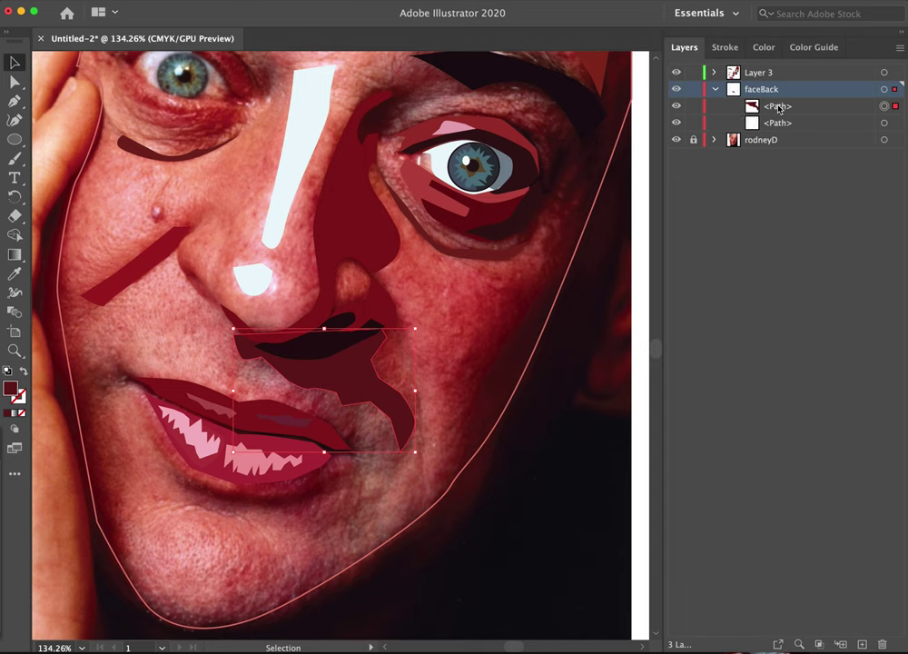
pyautogui.click(715, 73)
pyautogui.click(715, 74)
pyautogui.click(777, 108)
pyautogui.keyDown('shift'); pyautogui.click(775, 124); pyautogui.keyUp('shift')
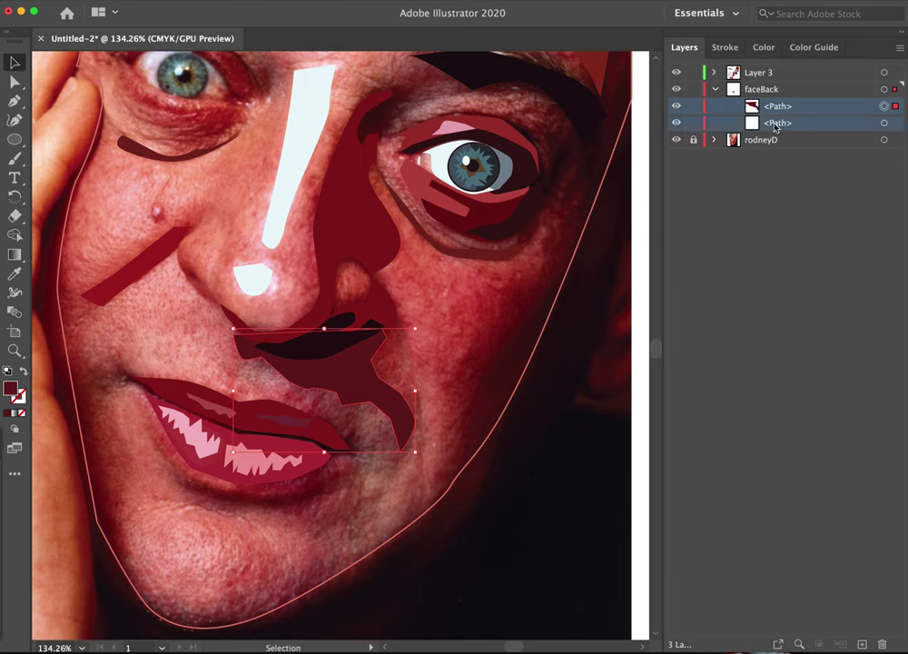
pyautogui.click(677, 107)
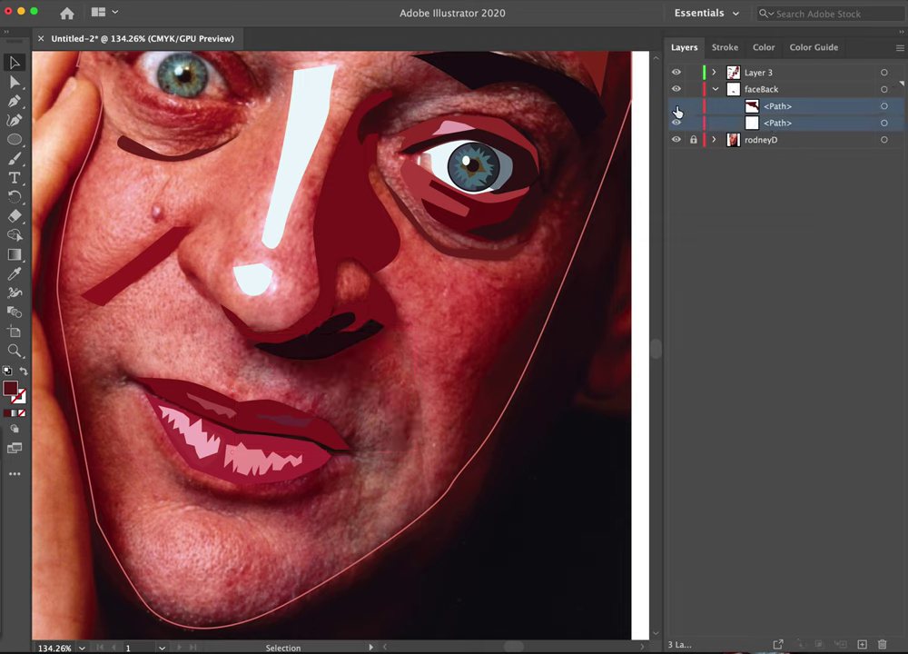
# - Show the maroon shadow path again and move it from the faceBack layer into Layer 3
pyautogui.click(677, 107)
pyautogui.click(728, 186)
pyautogui.click(780, 123)
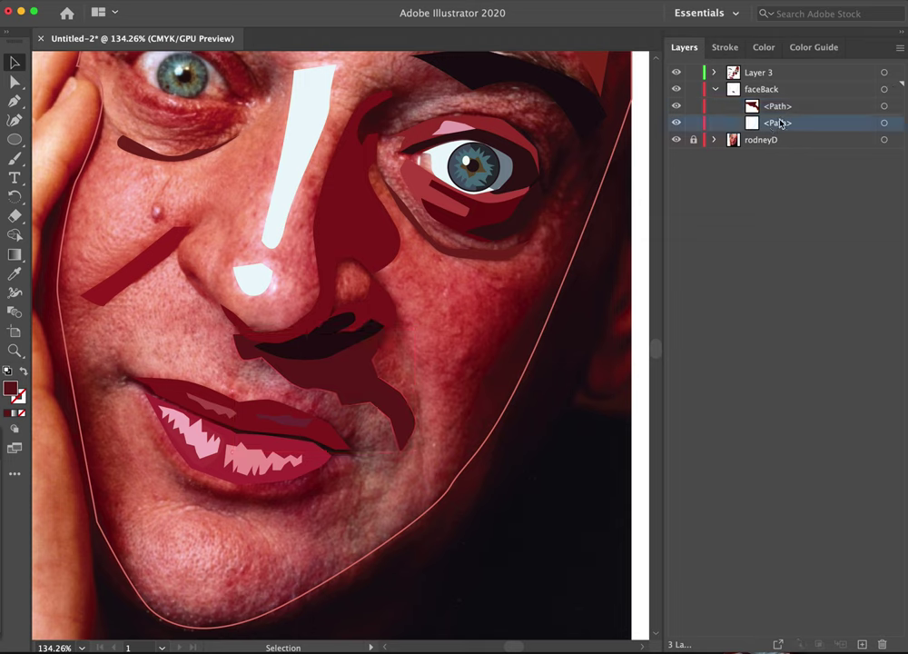
pyautogui.click(677, 123)
pyautogui.click(677, 123)
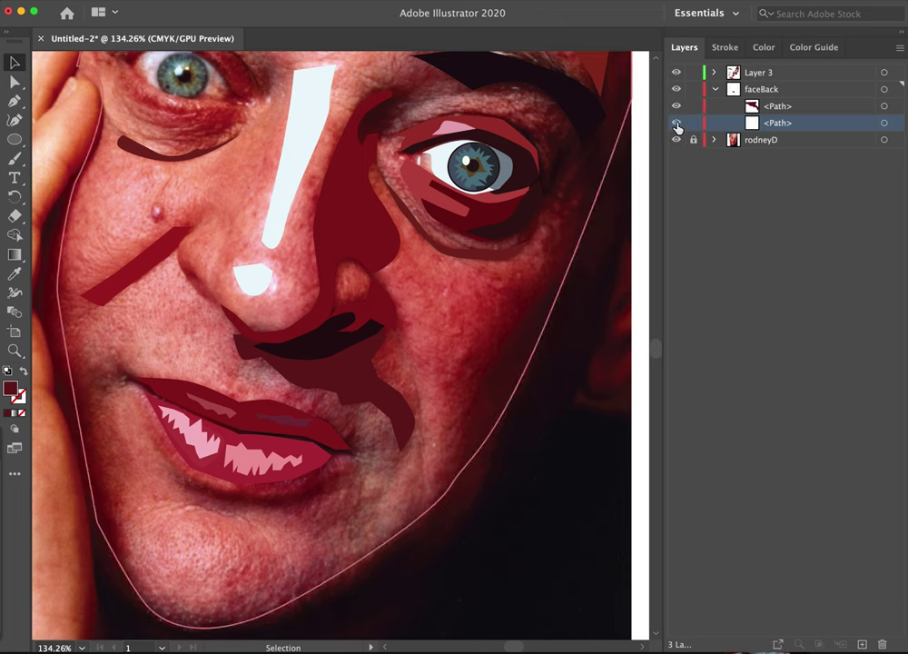
pyautogui.click(768, 109)
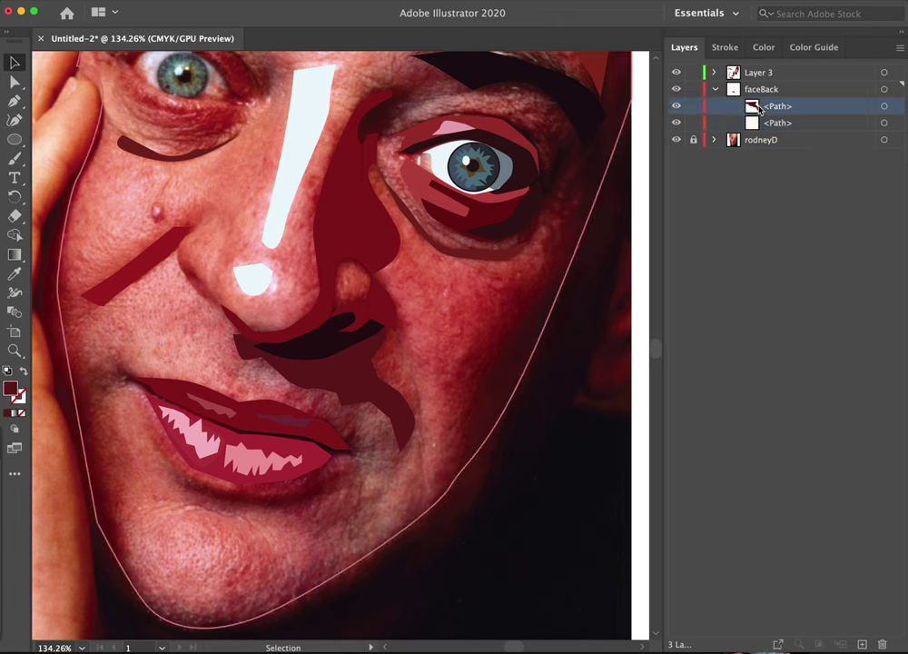
pyautogui.moveTo(760, 109); pyautogui.dragTo(760, 71)
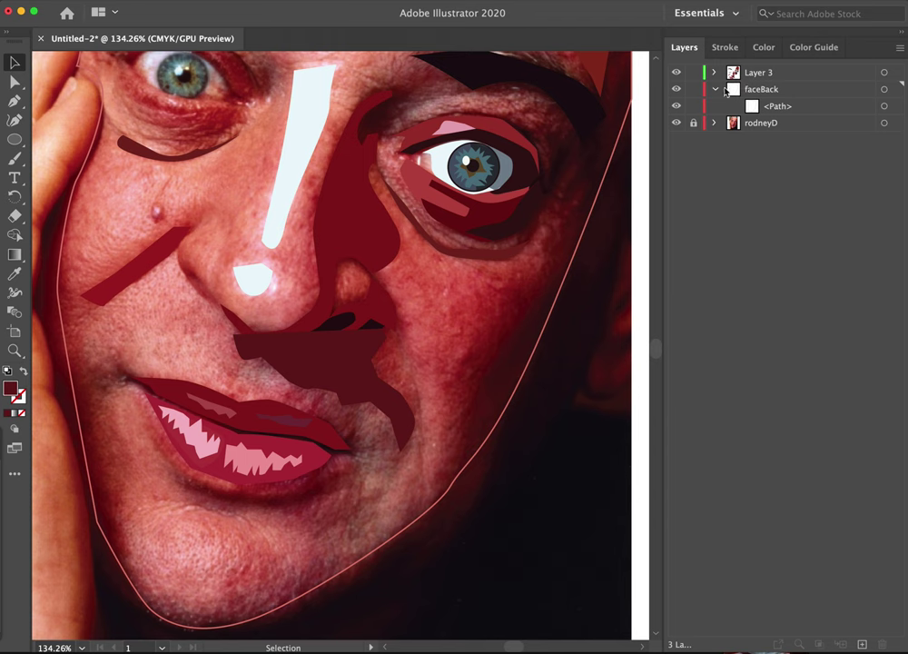
# - Collapse faceBack, expand Layer 3 and move the maroon shadow path to the bottom of Layer 3's stack
pyautogui.click(714, 89)
pyautogui.click(715, 73)
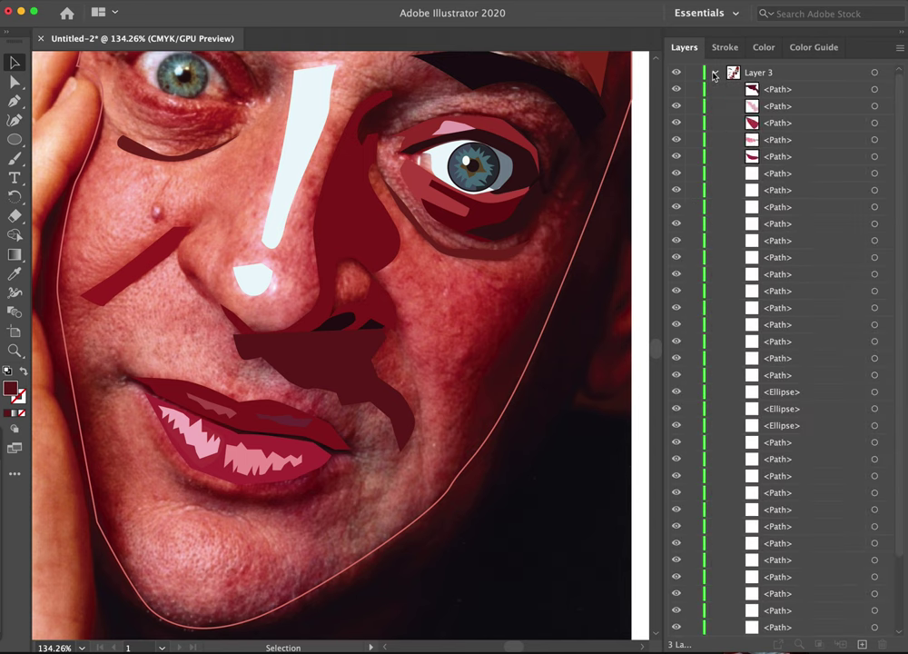
pyautogui.click(779, 91)
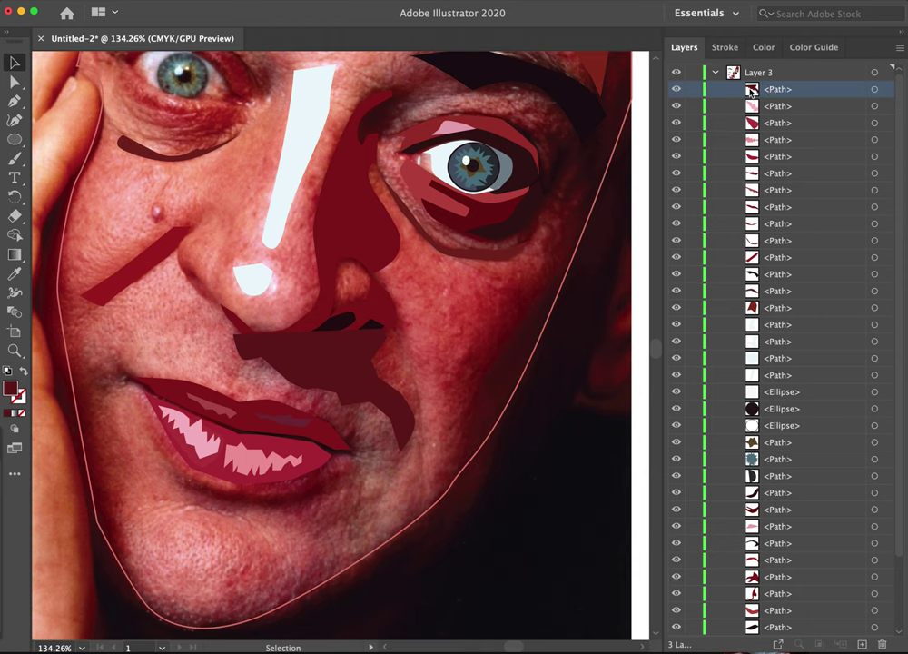
pyautogui.moveTo(753, 92); pyautogui.dragTo(755, 189)
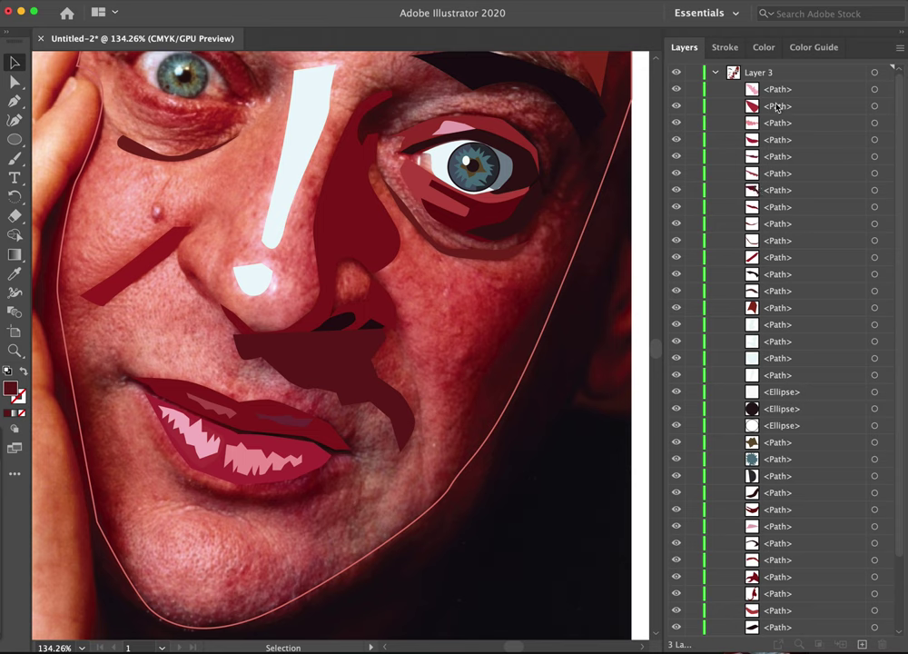
pyautogui.press('super+z')
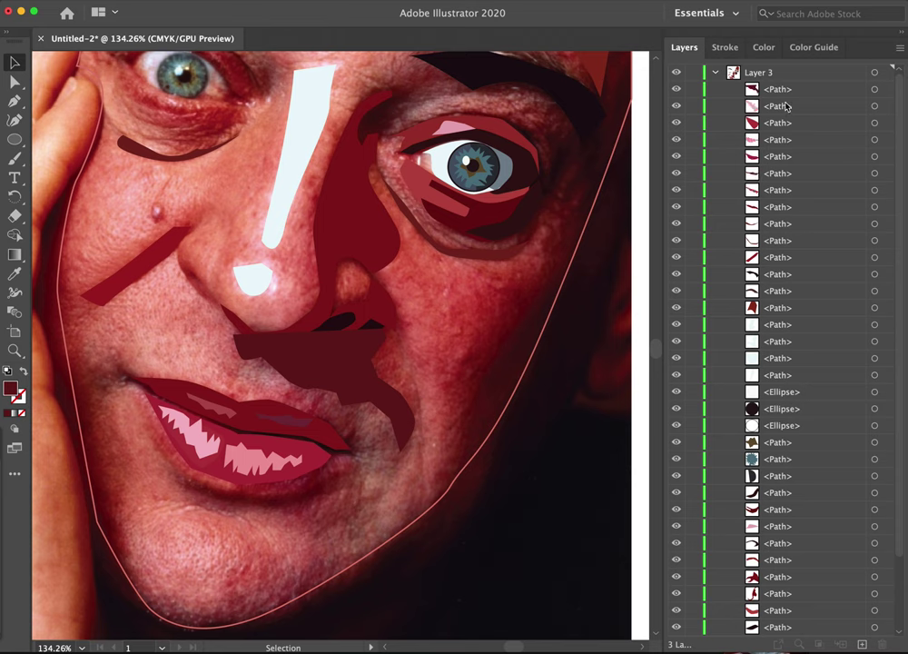
pyautogui.moveTo(753, 89); pyautogui.dragTo(773, 602)
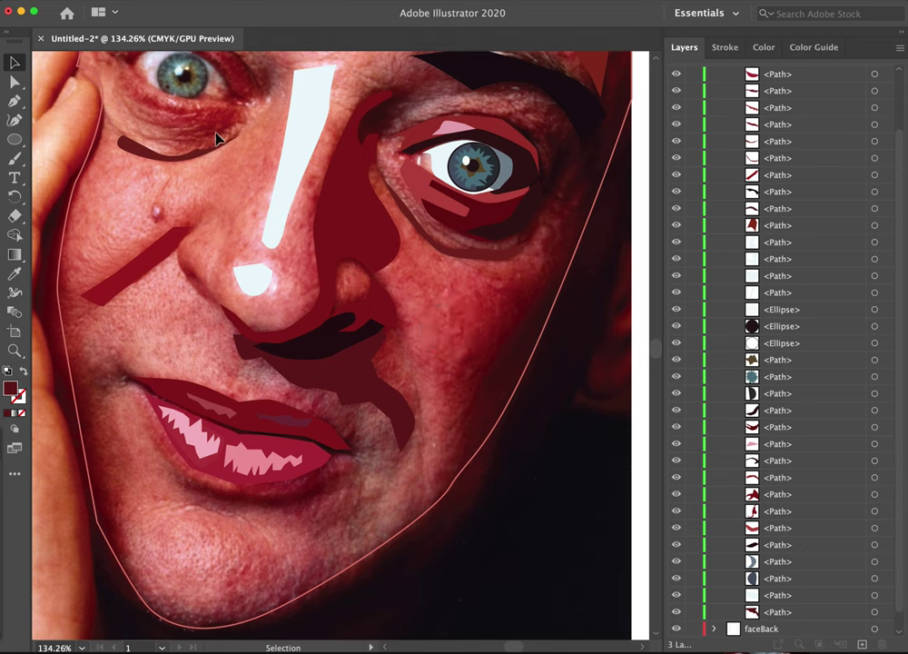
# - Start an unfilled, stroked Pen path beneath the outer corner of the right eye and zigzag it down the right cheek to the jaw
pyautogui.press('p')
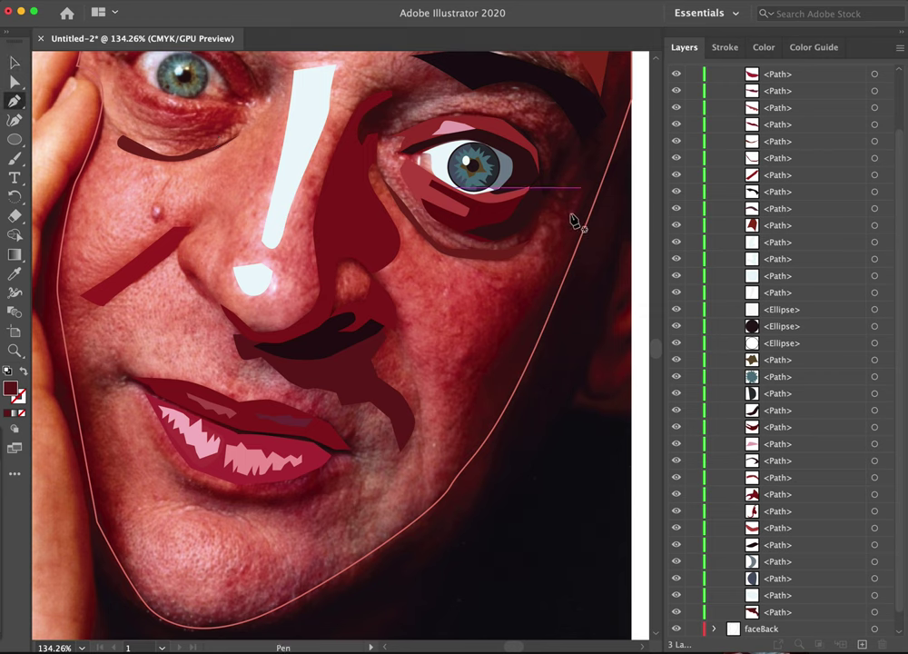
pyautogui.moveTo(543, 230); pyautogui.dragTo(544, 247)
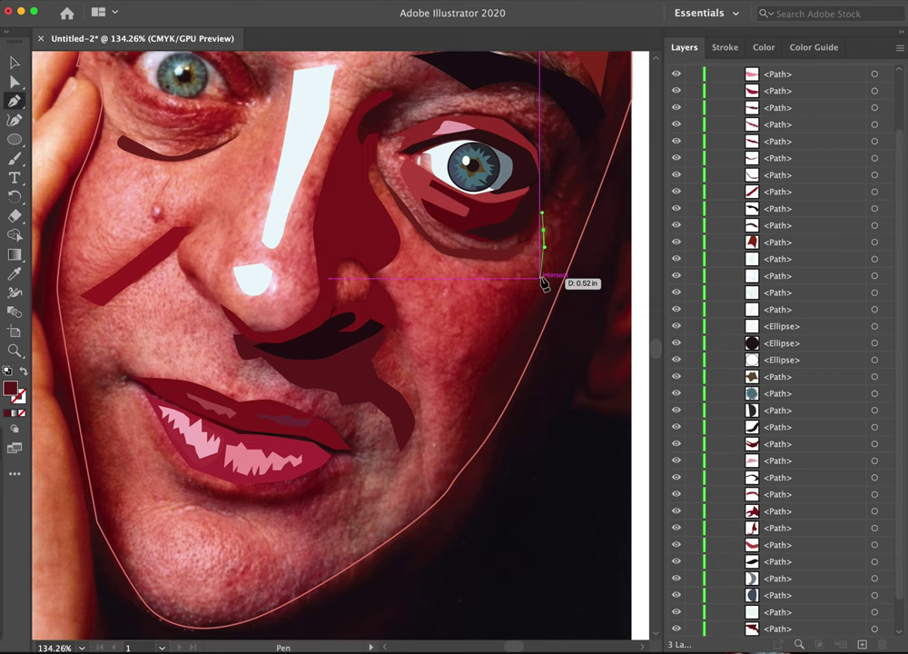
pyautogui.moveTo(495, 292); pyautogui.dragTo(460, 307)
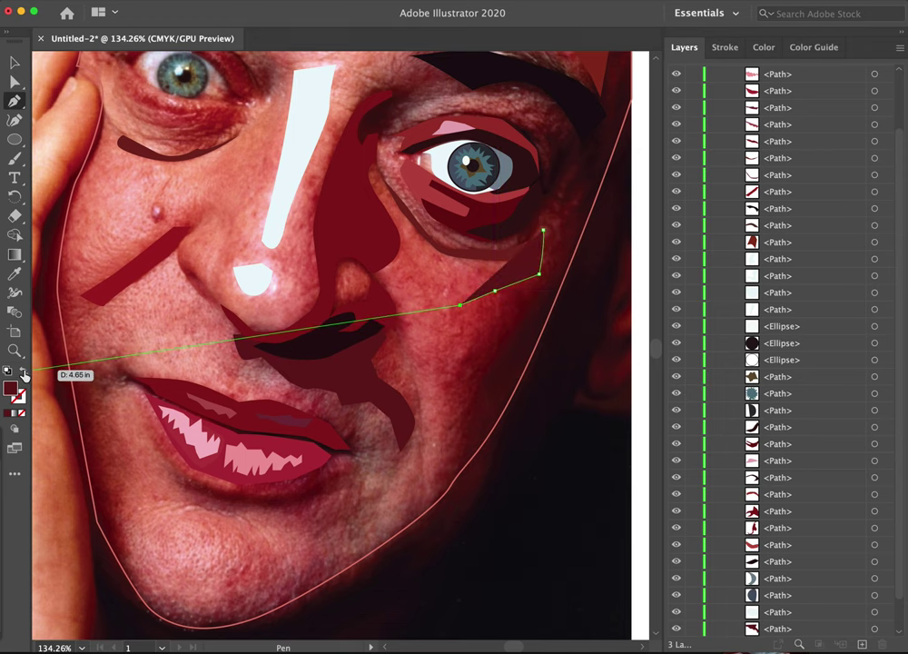
pyautogui.click(475, 334)
pyautogui.click(448, 366)
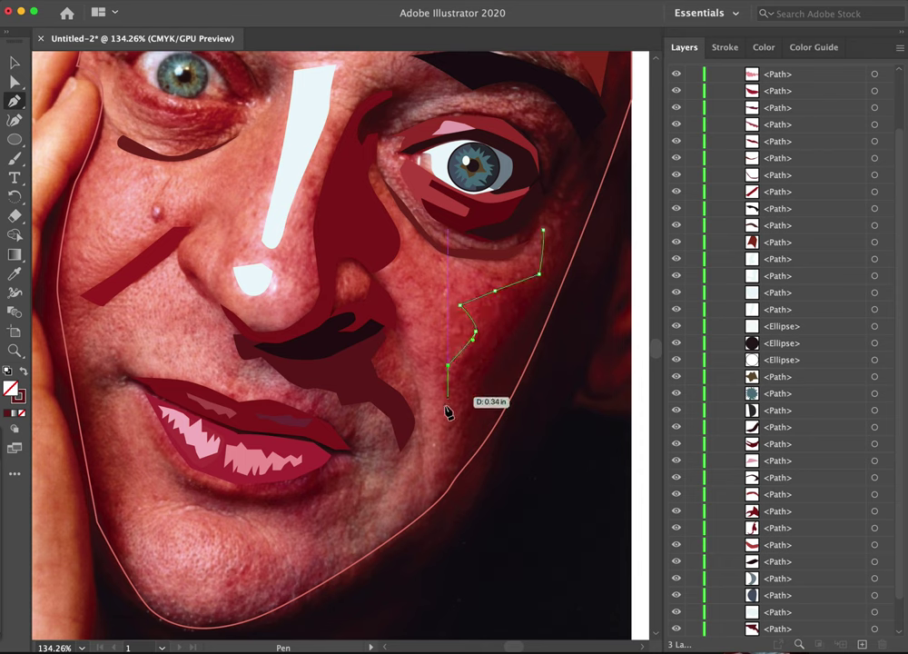
pyautogui.click(444, 407)
pyautogui.click(436, 469)
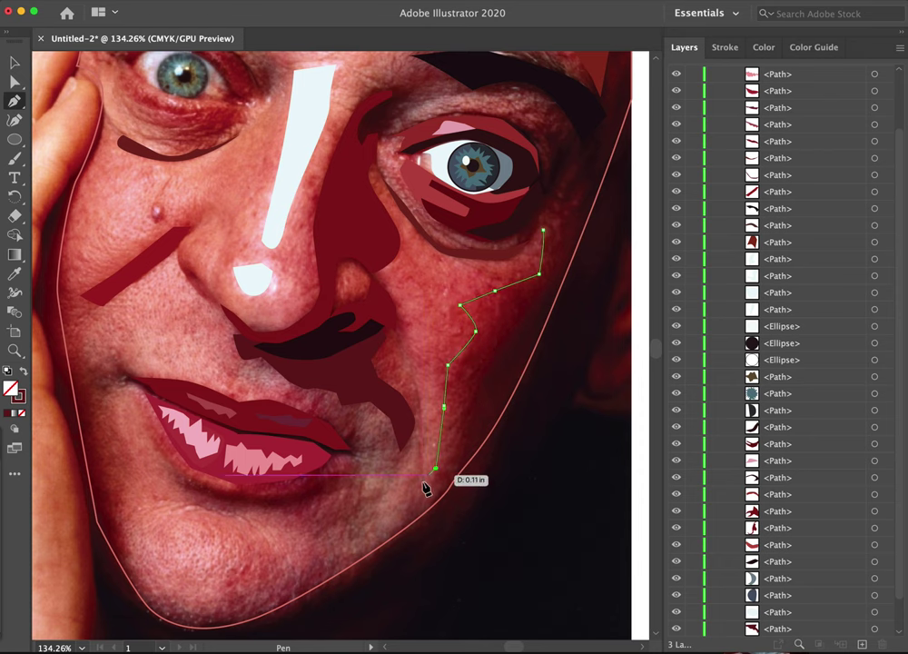
# - Continue the open path along the lower jaw, just inside the face outline, and around the bottom of the chin
pyautogui.click(423, 482)
pyautogui.click(410, 505)
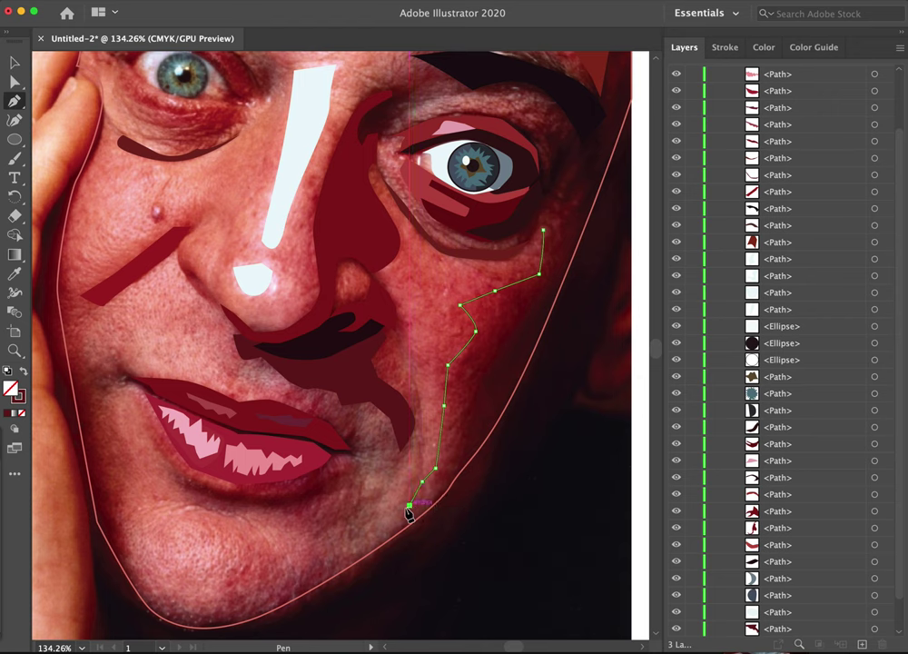
pyautogui.click(388, 532)
pyautogui.click(329, 555)
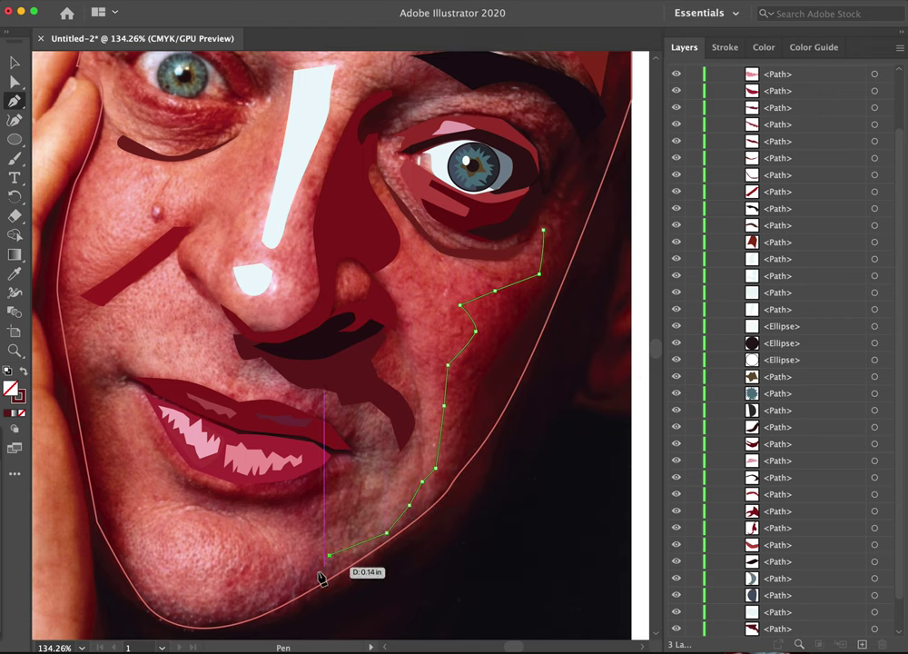
pyautogui.click(299, 580)
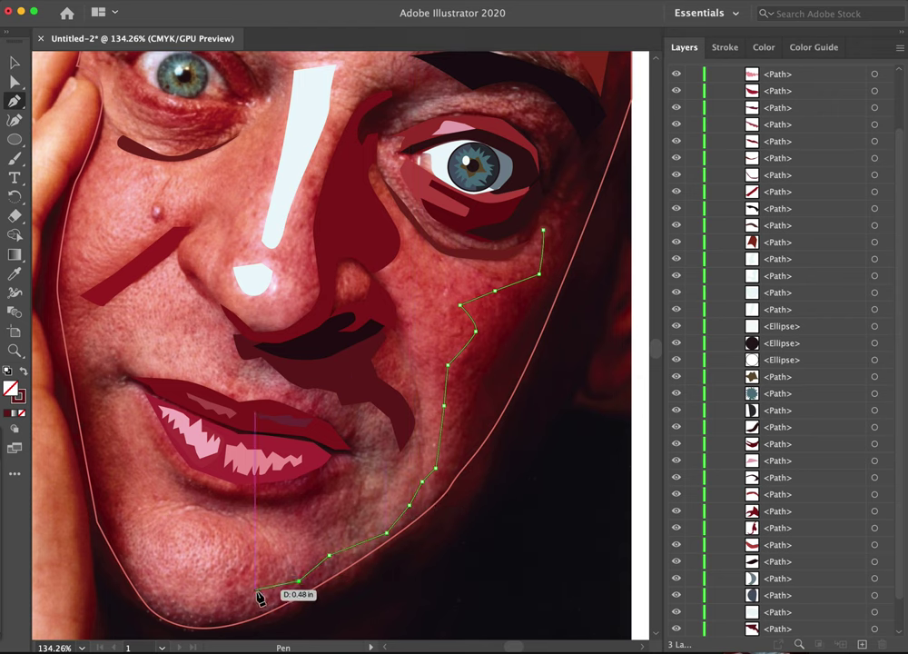
pyautogui.click(256, 592)
pyautogui.click(216, 614)
pyautogui.click(158, 605)
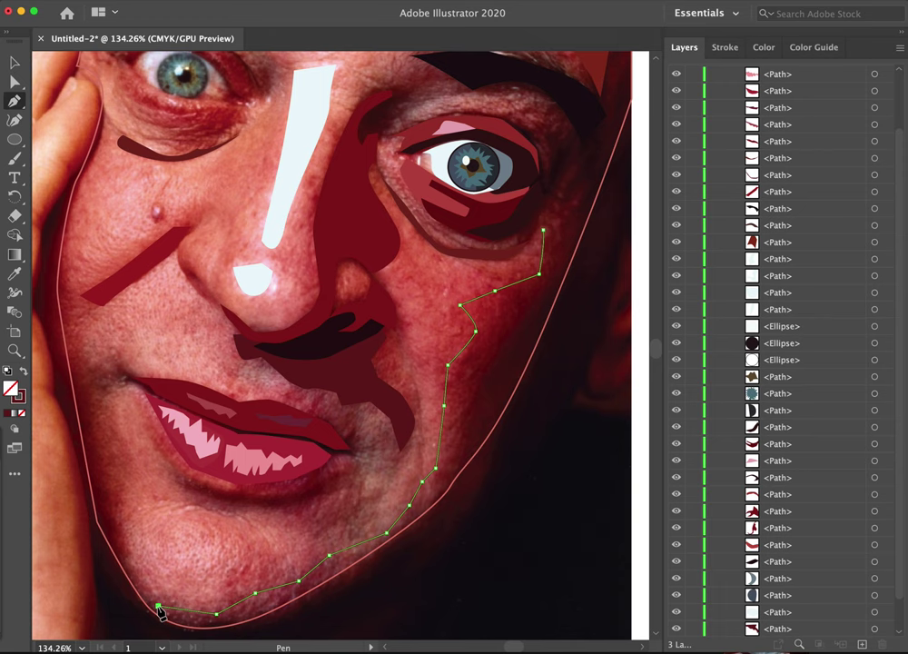
# - Extend the path from the chin up the left side of the face, inside the outline, to where the fingers touch the cheek
pyautogui.click(129, 550)
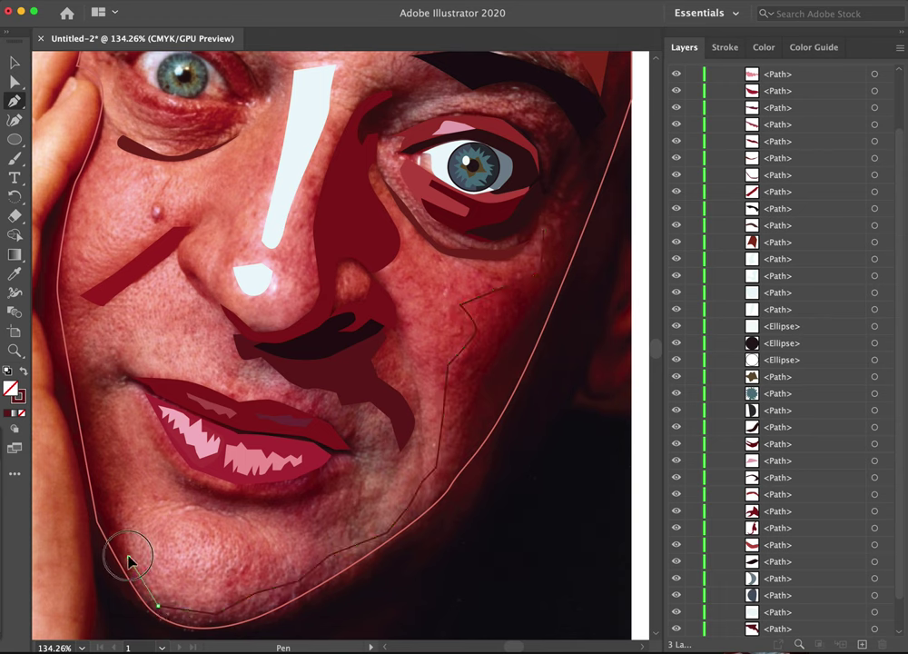
pyautogui.click(119, 516)
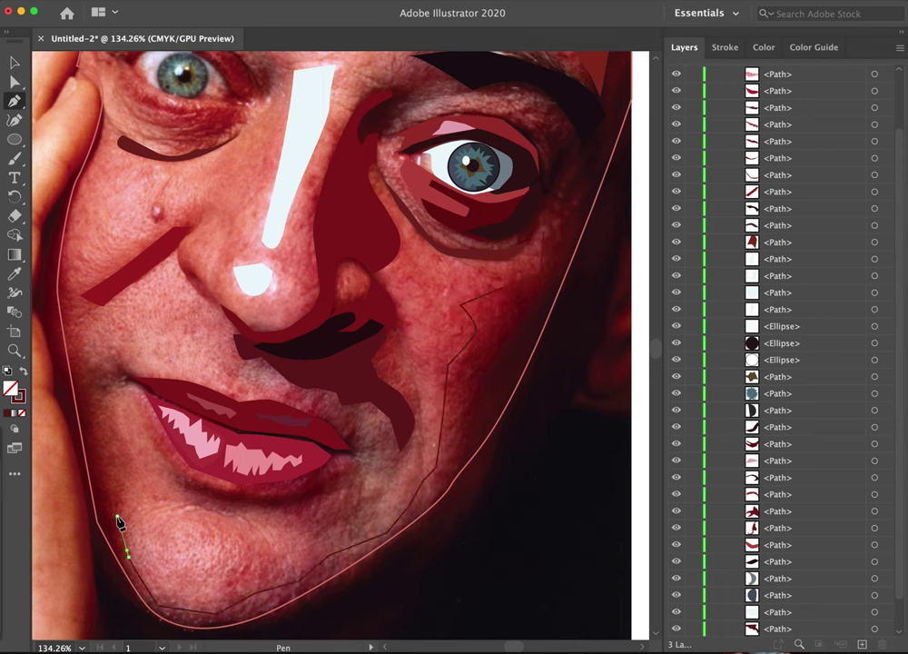
pyautogui.click(132, 462)
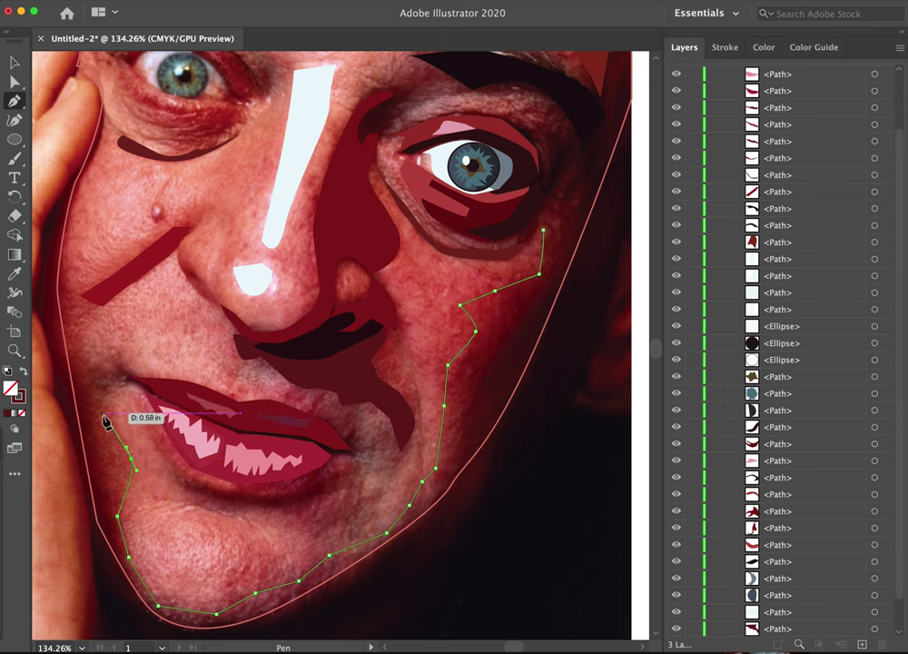
pyautogui.press('super+z')
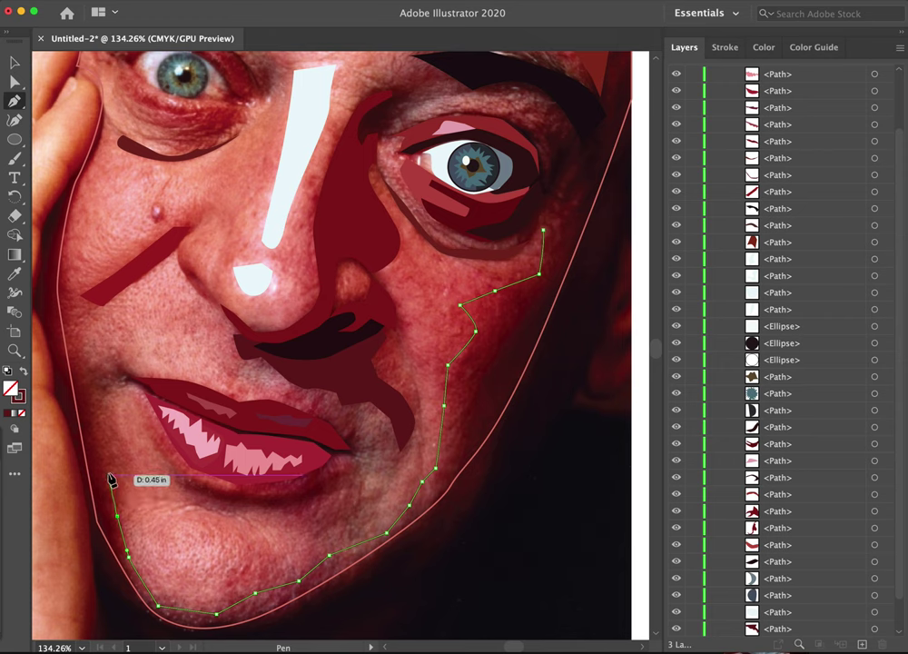
pyautogui.moveTo(106, 471); pyautogui.dragTo(104, 462)
pyautogui.moveTo(92, 409); pyautogui.dragTo(92, 402)
pyautogui.click(81, 344)
pyautogui.moveTo(65, 256); pyautogui.dragTo(68, 242)
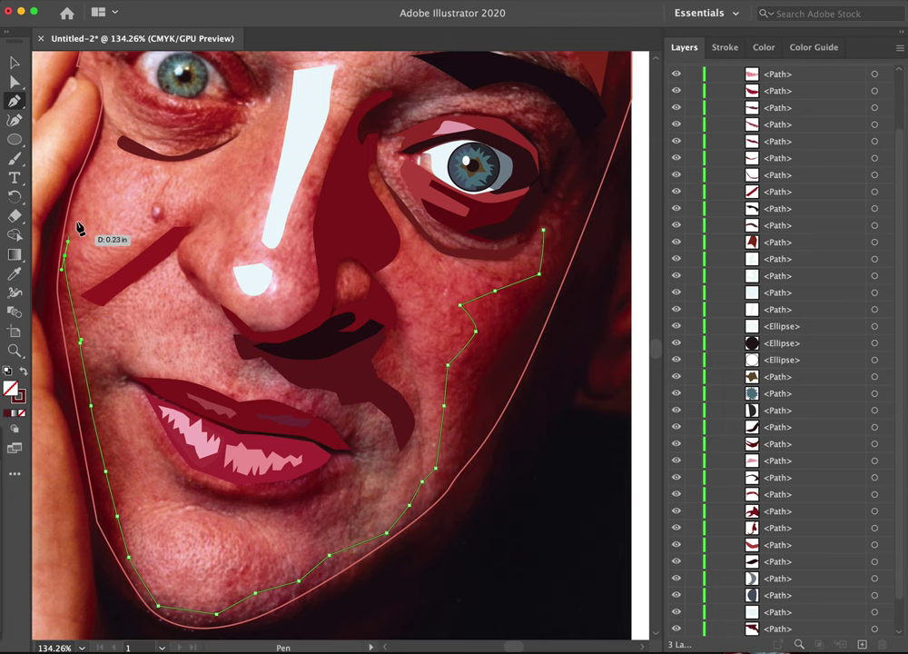
pyautogui.click(80, 187)
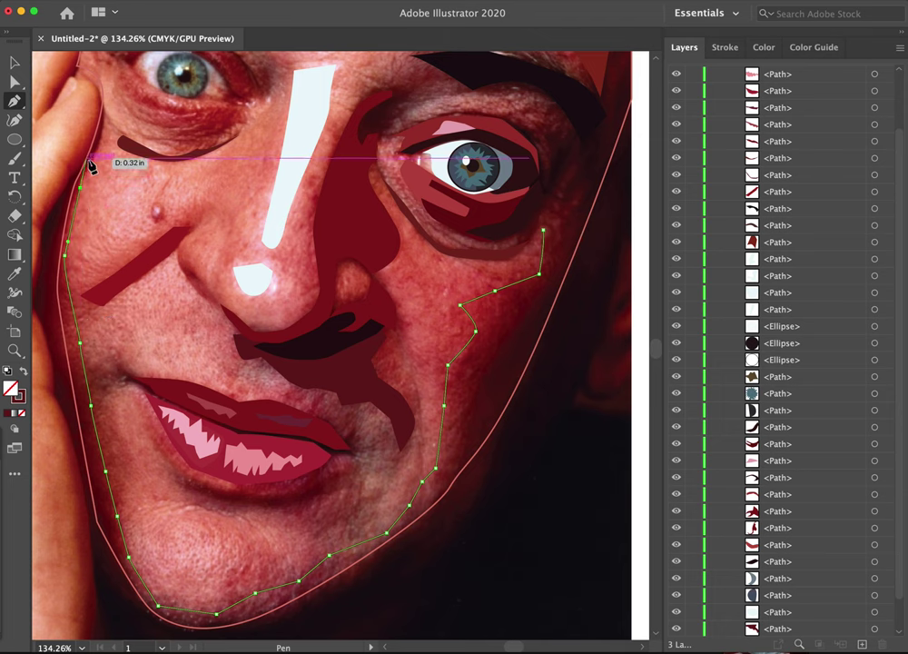
pyautogui.moveTo(89, 164); pyautogui.dragTo(88, 160)
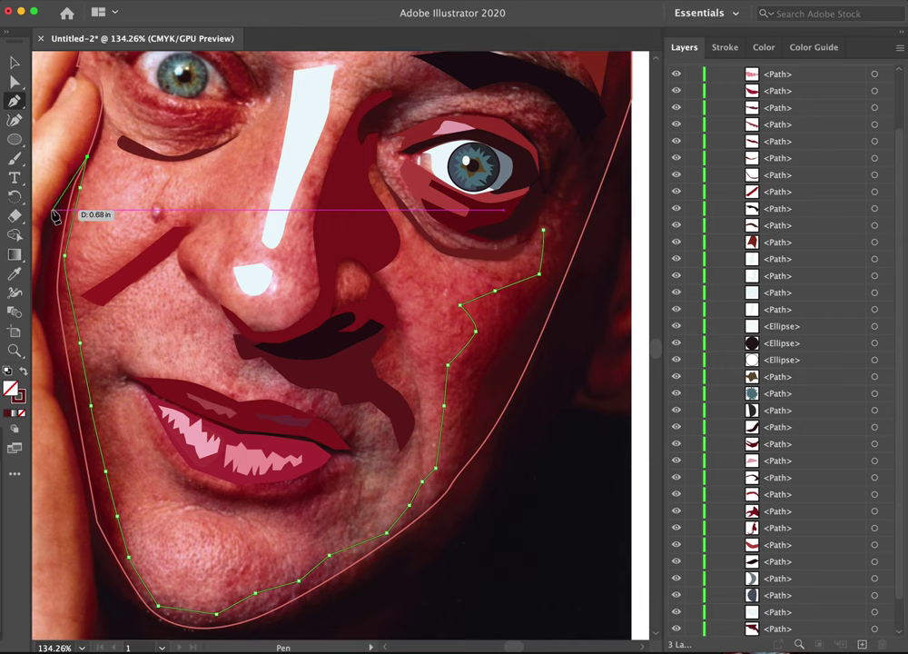
# - Turn the path back at the fingers and trace down the hand's inner edge to slightly above mouth level
pyautogui.click(50, 210)
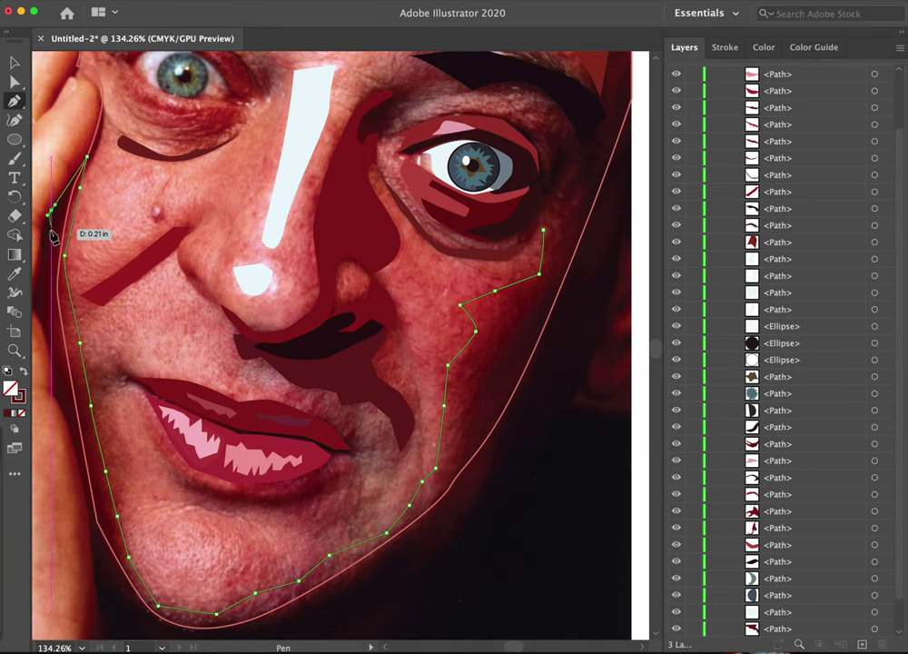
pyautogui.moveTo(47, 229); pyautogui.dragTo(192, 236)
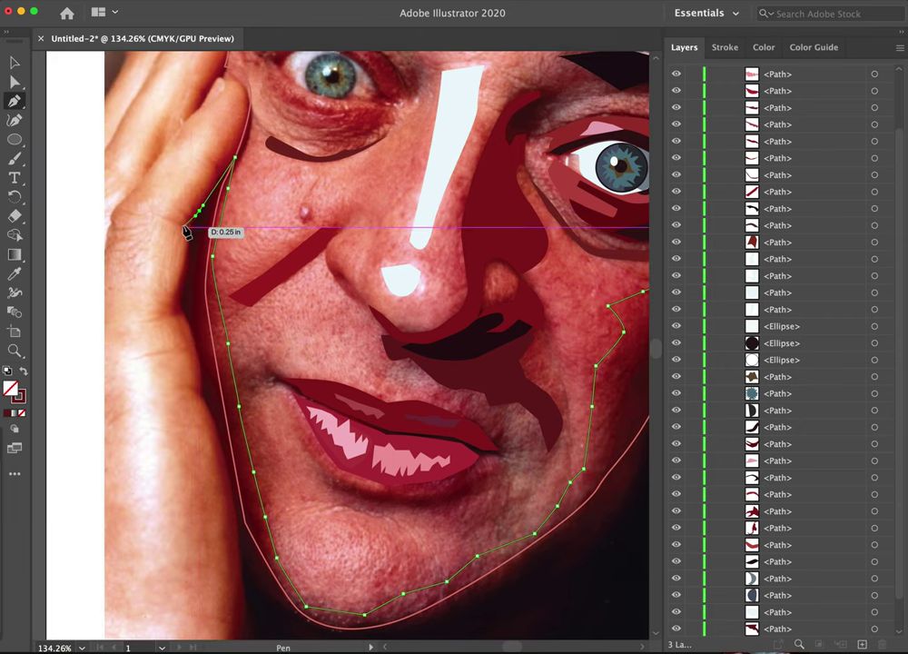
pyautogui.click(186, 224)
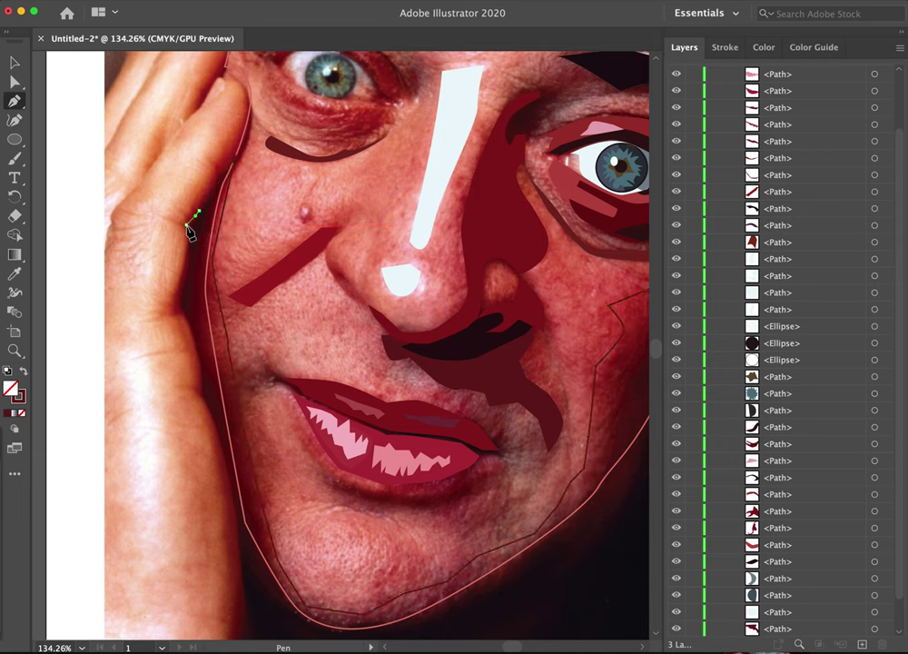
pyautogui.click(187, 272)
pyautogui.click(180, 307)
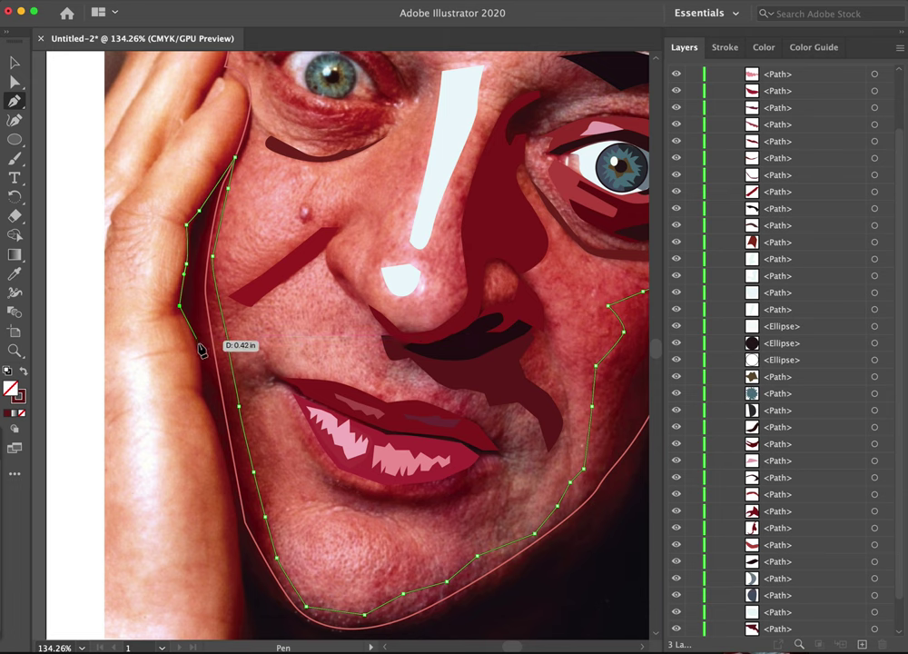
pyautogui.click(194, 328)
pyautogui.click(197, 343)
pyautogui.click(200, 358)
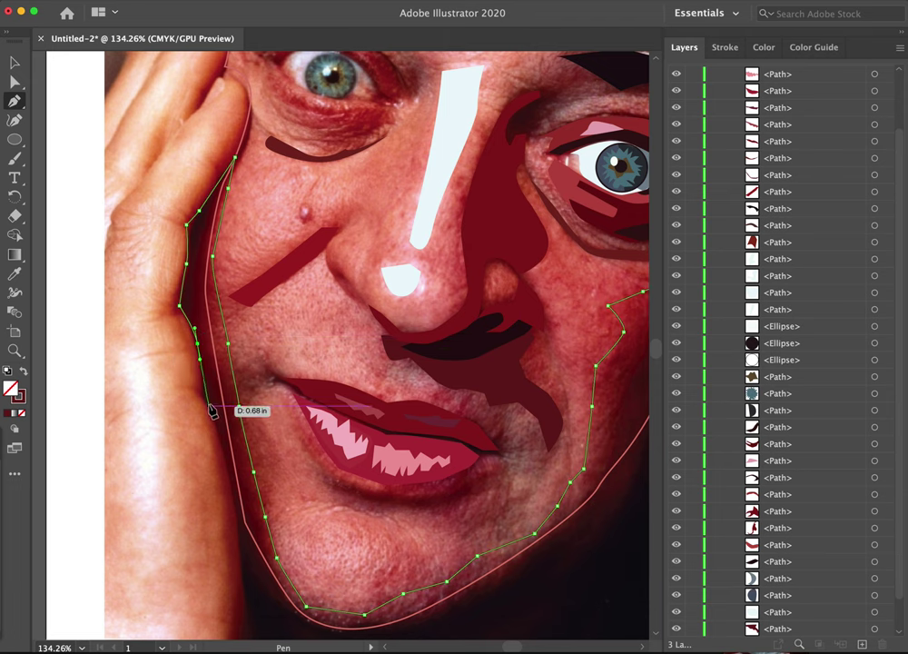
# - Continue the open path down the hand's inner edge, past the wrist curve, to the bottom edge of the photo
pyautogui.click(200, 394)
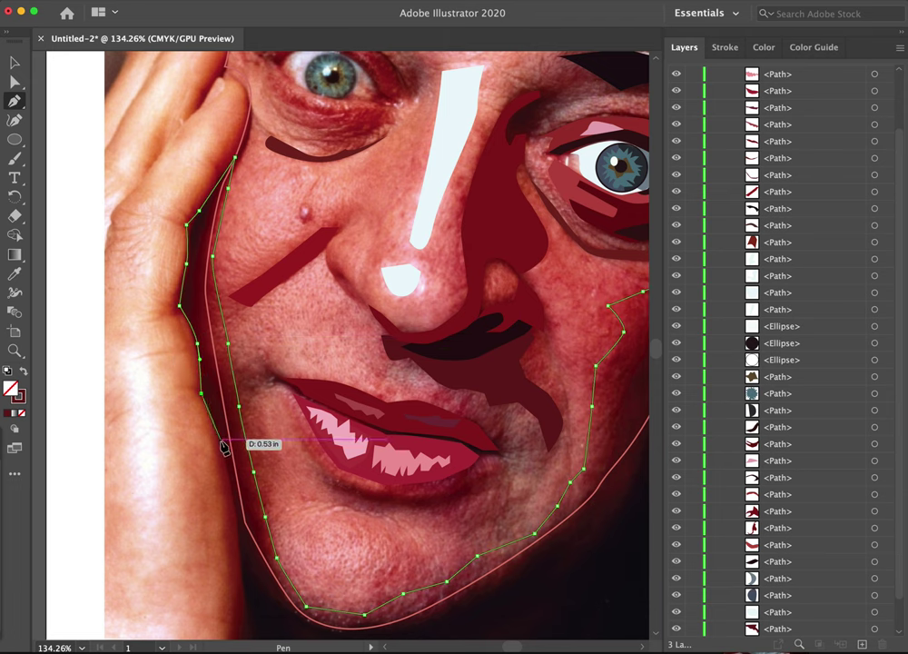
pyautogui.click(220, 442)
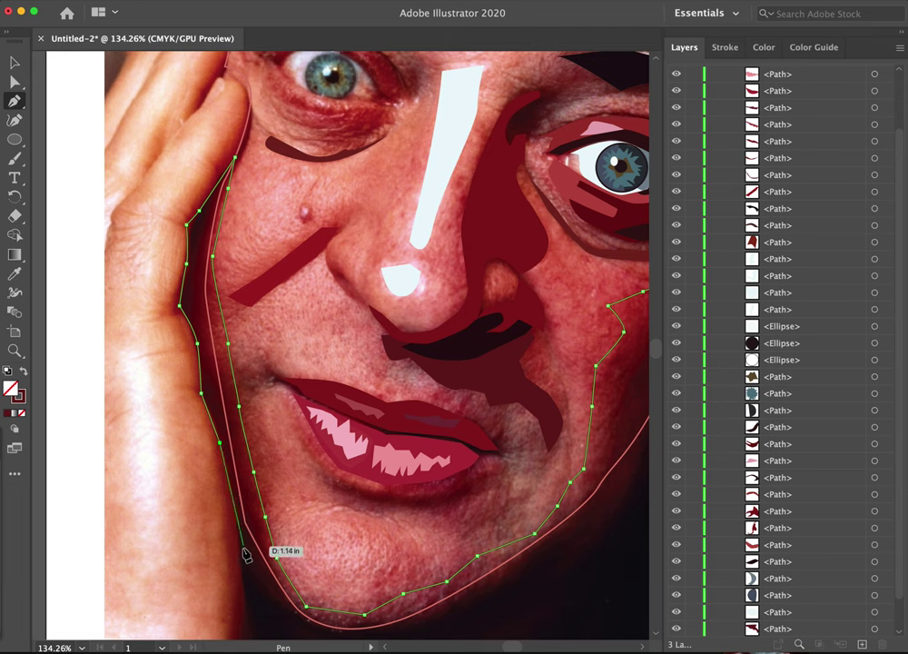
pyautogui.moveTo(242, 549); pyautogui.dragTo(244, 597)
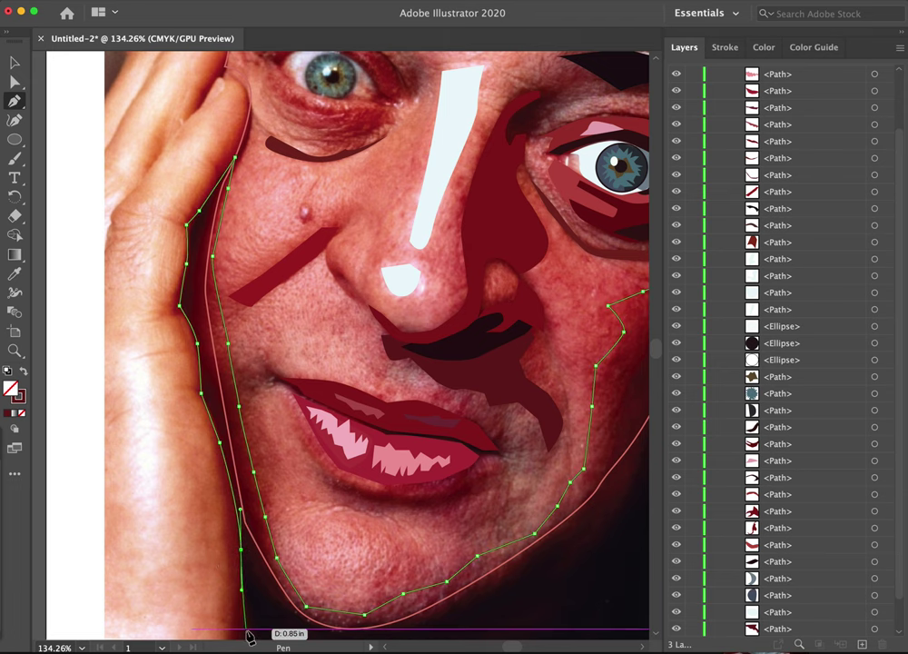
pyautogui.moveTo(247, 629); pyautogui.dragTo(247, 431)
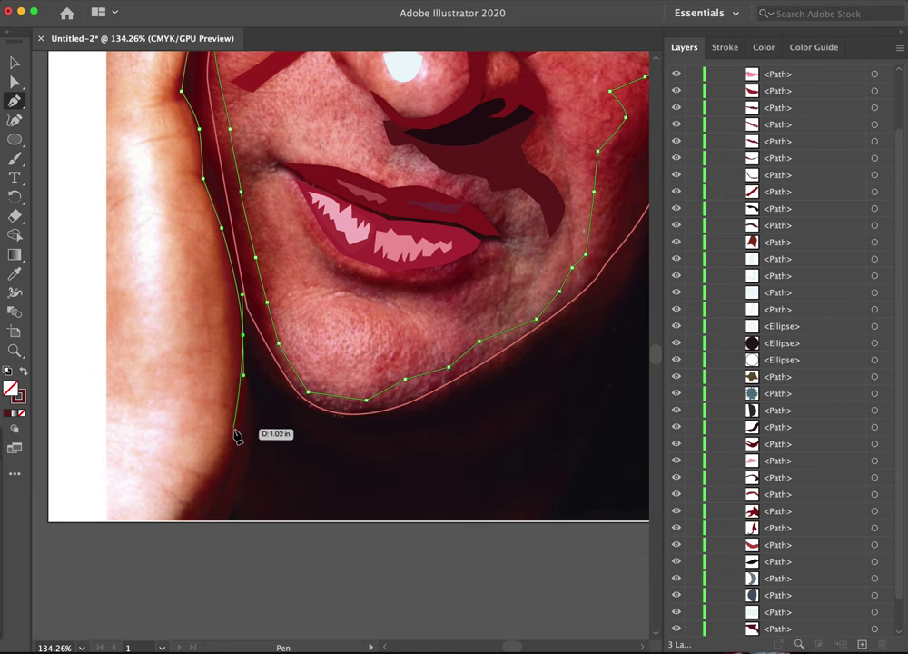
pyautogui.moveTo(233, 432); pyautogui.dragTo(230, 442)
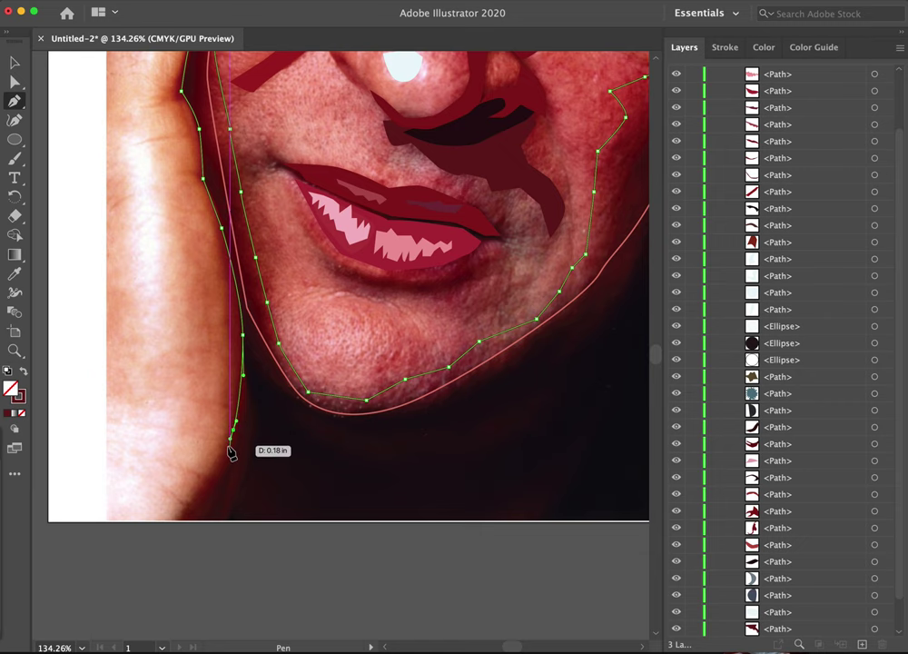
pyautogui.click(207, 489)
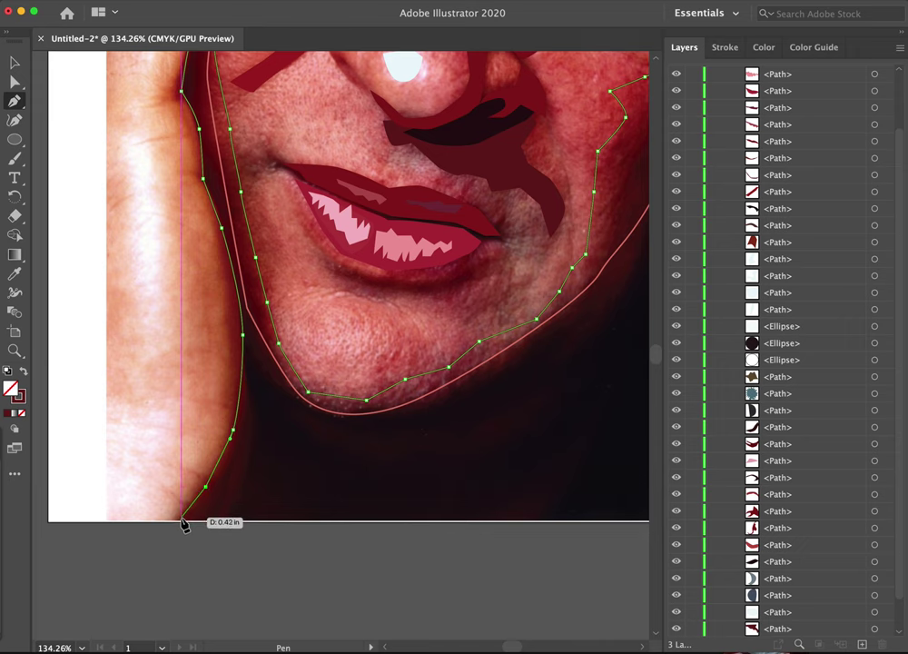
pyautogui.click(182, 520)
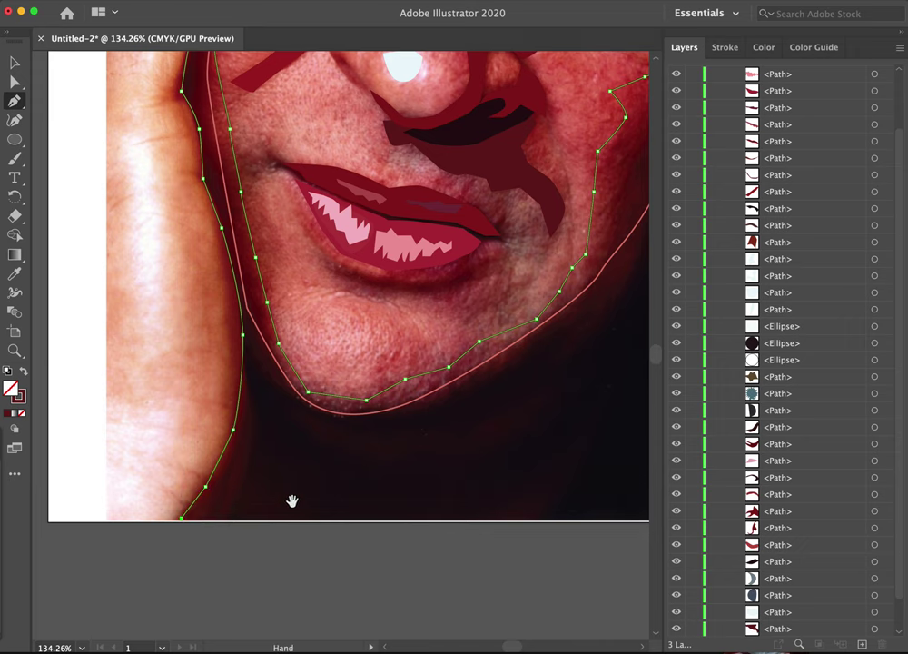
# - Extend the path a short way along the photo's bottom edge, and back up beside the hand to just below the face outline
pyautogui.moveTo(305, 505); pyautogui.dragTo(319, 477)
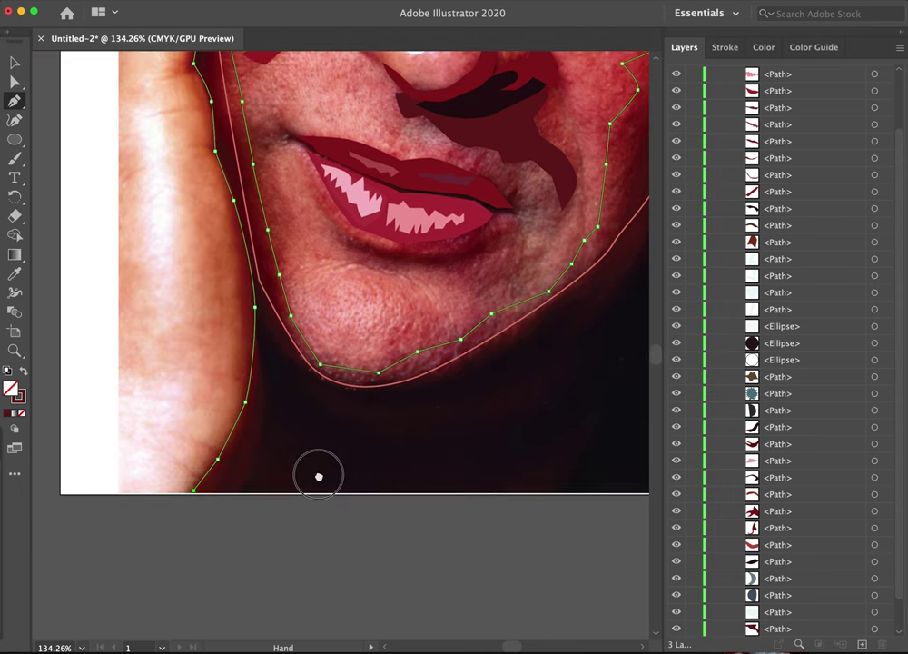
pyautogui.click(227, 490)
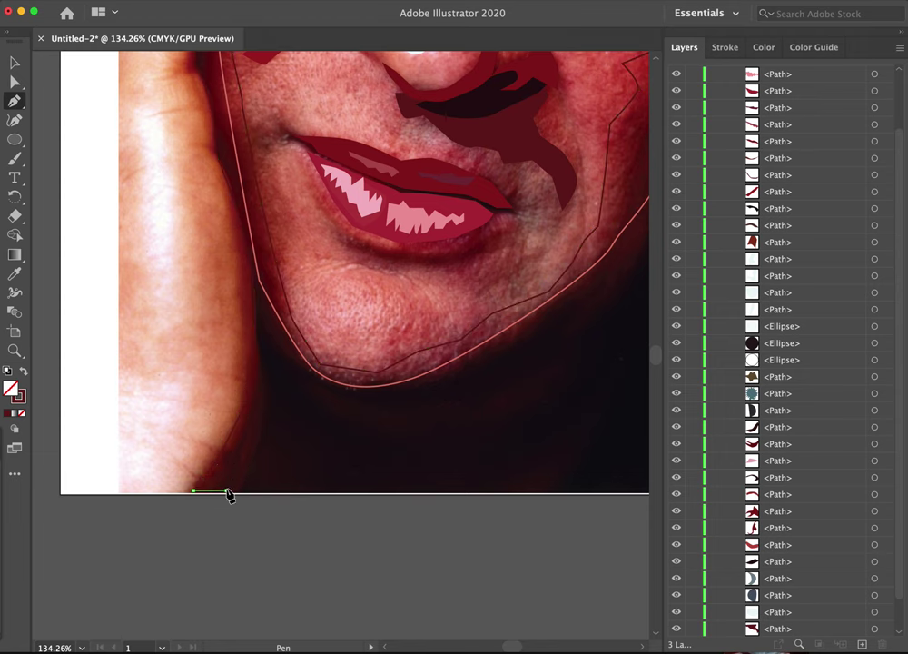
pyautogui.click(253, 421)
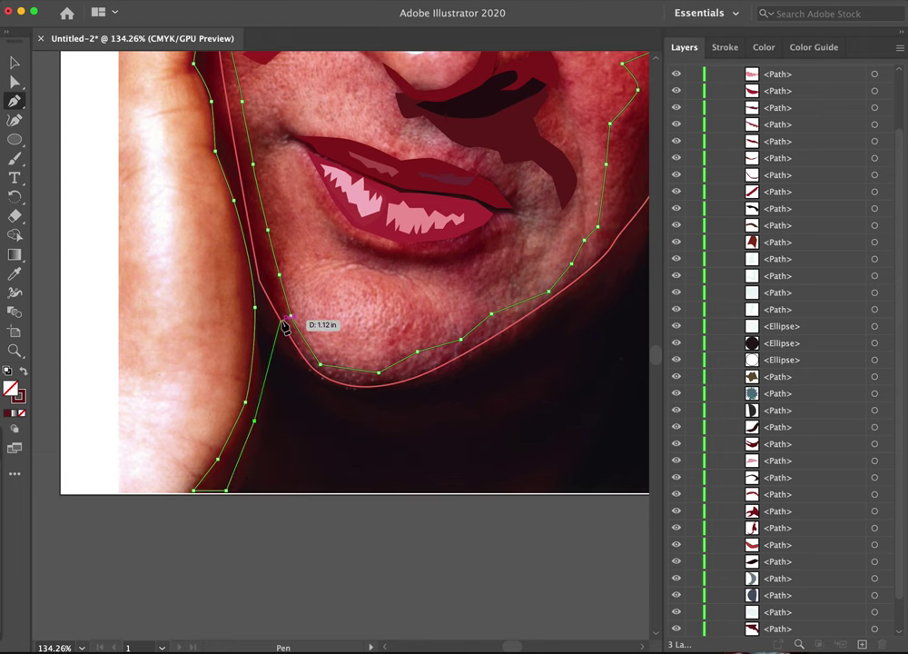
pyautogui.rightClick(275, 349)
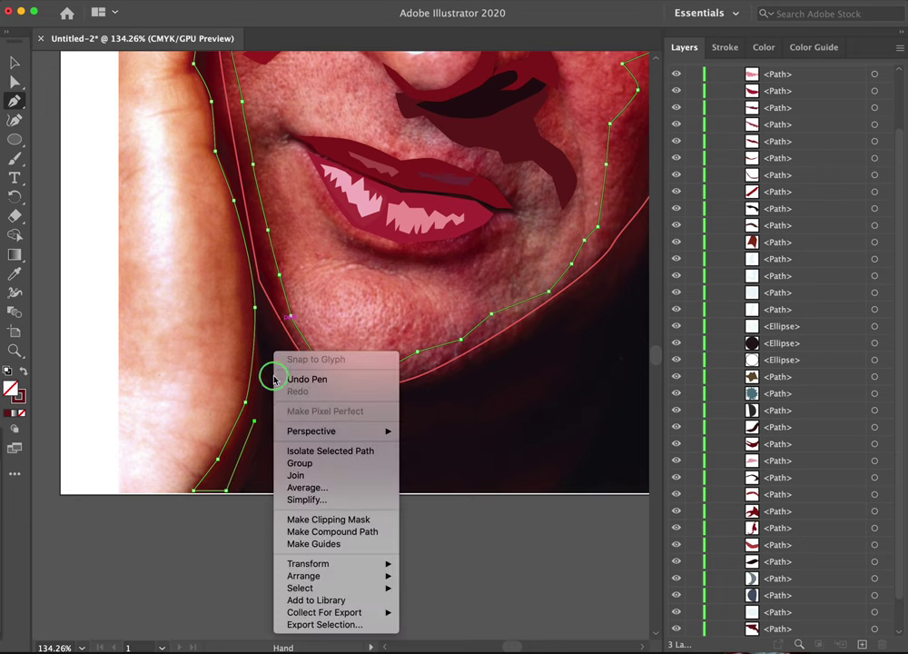
pyautogui.press('Escape')
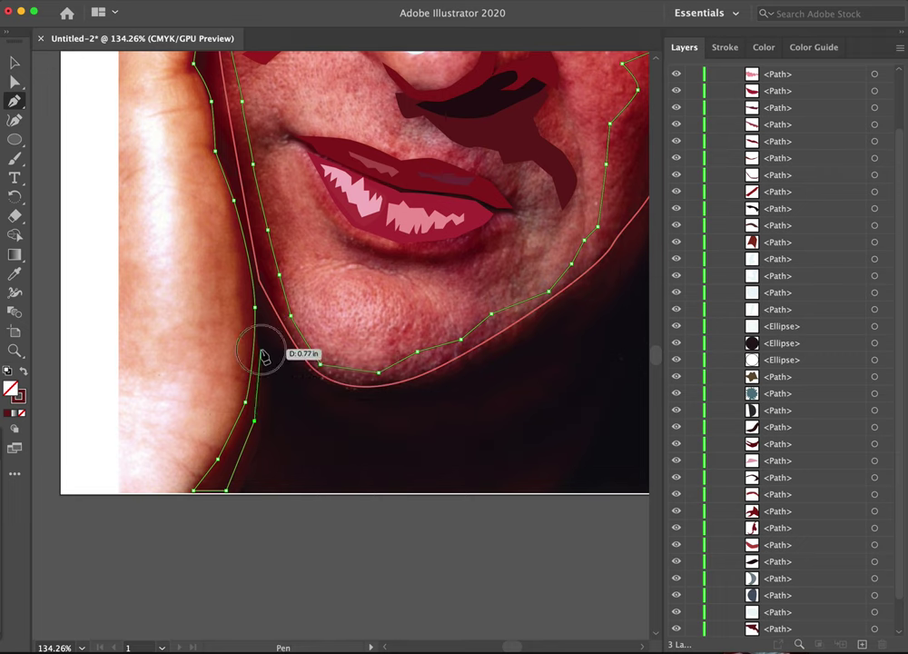
pyautogui.click(261, 351)
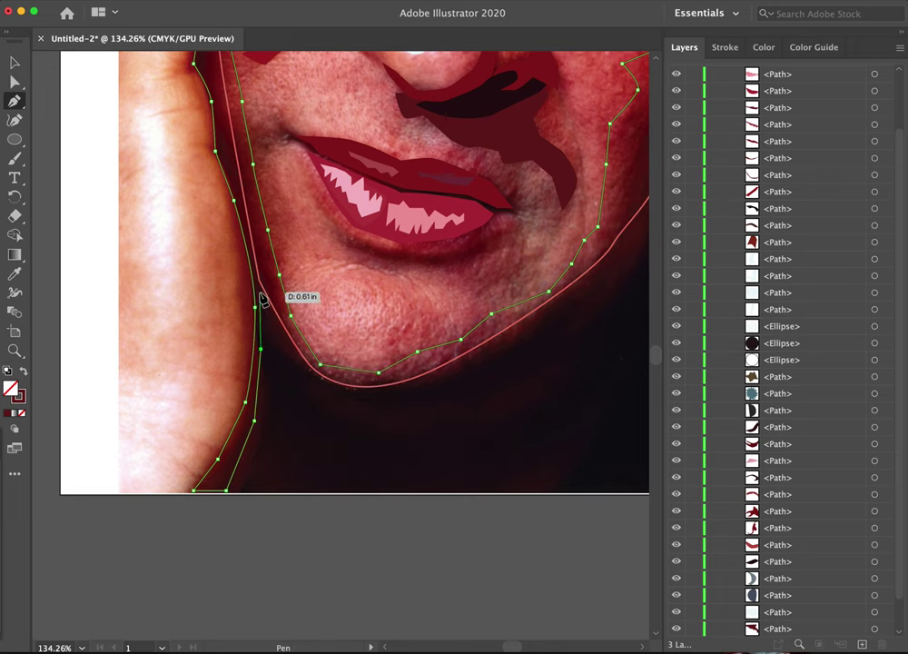
pyautogui.click(258, 293)
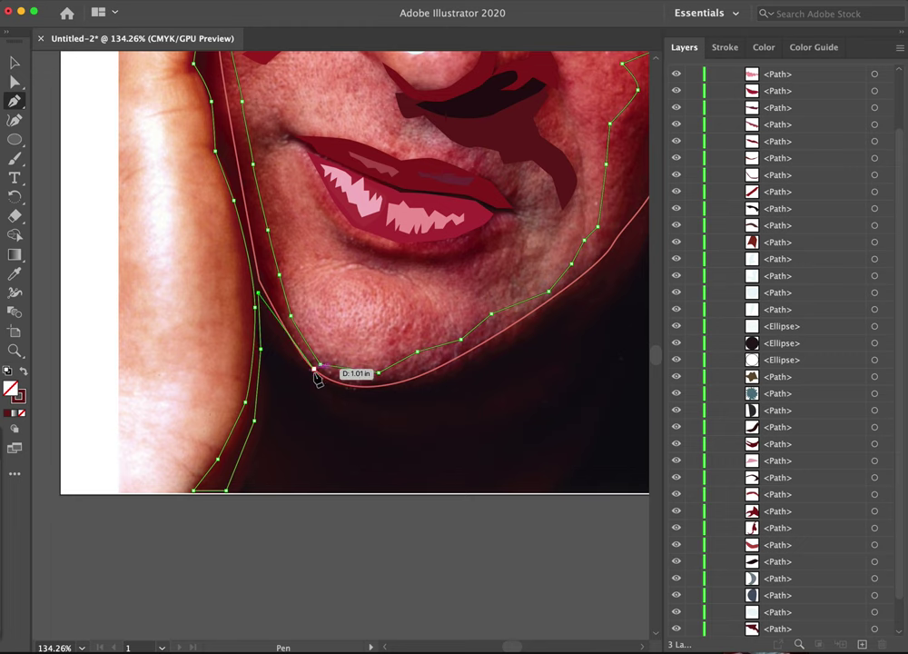
# - Curve the path around the underside of the chin and along the lower right jaw, just outside the face outline
pyautogui.click(303, 375)
pyautogui.moveTo(302, 374); pyautogui.dragTo(312, 379)
pyautogui.click(347, 392)
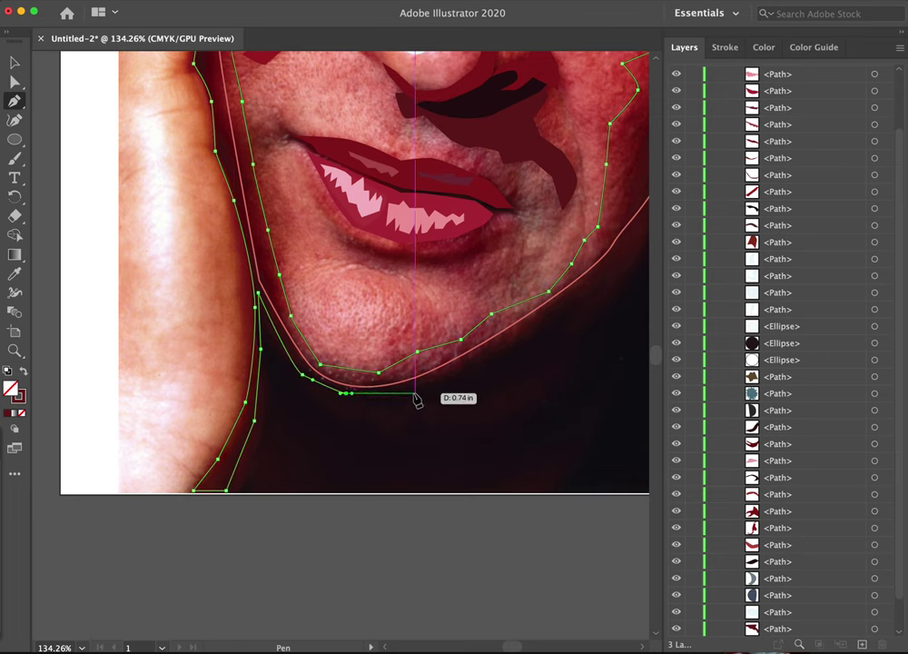
pyautogui.moveTo(415, 391); pyautogui.dragTo(432, 383)
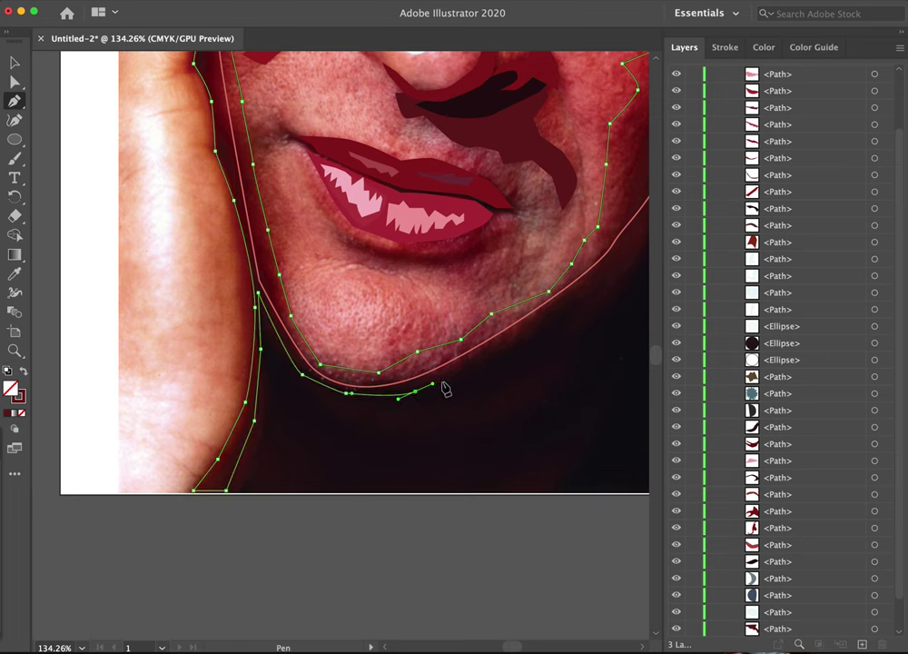
pyautogui.moveTo(539, 324); pyautogui.dragTo(316, 415)
pyautogui.click(376, 352)
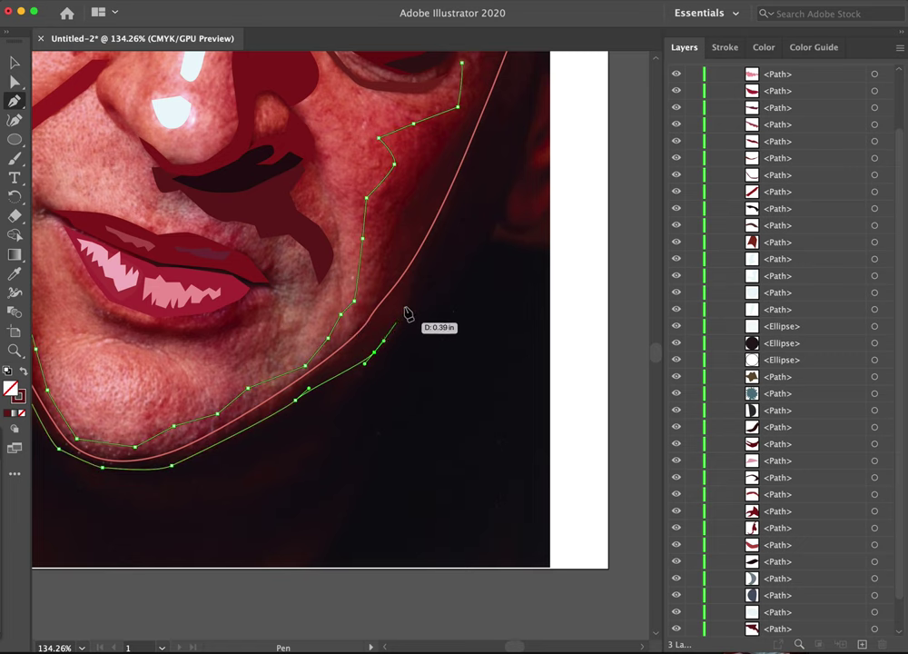
# - Trace up the outer edge of the right cheek and close the shadow path at its starting anchor beneath the right eye
pyautogui.moveTo(416, 276); pyautogui.dragTo(421, 281)
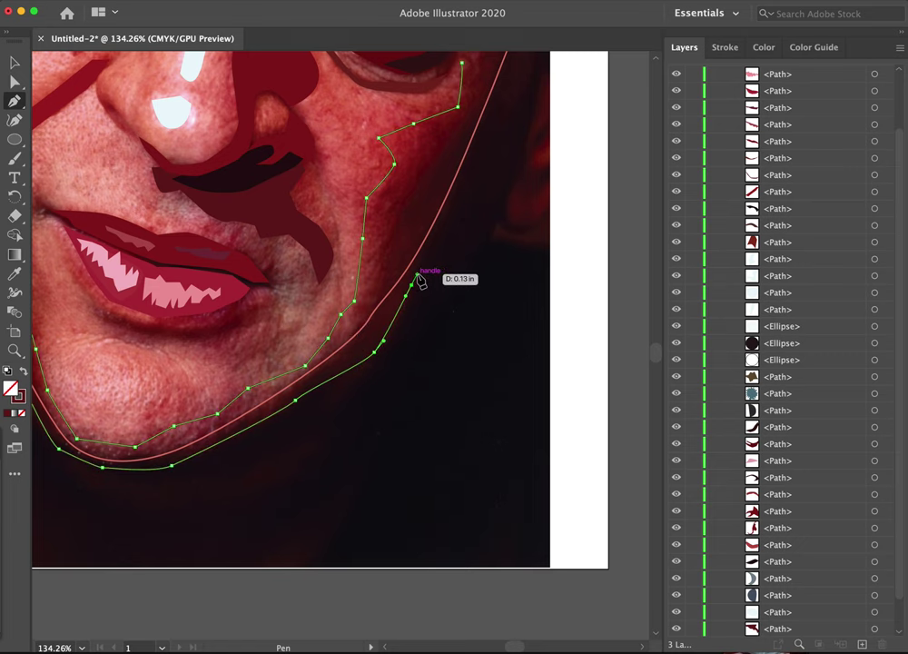
pyautogui.click(459, 164)
pyautogui.moveTo(459, 165); pyautogui.dragTo(395, 290)
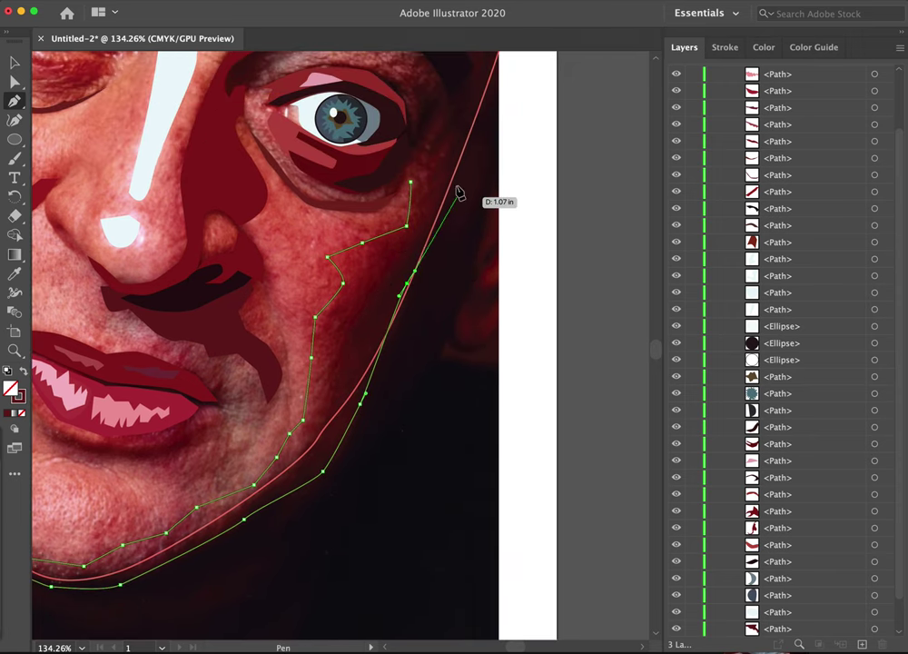
pyautogui.click(450, 186)
pyautogui.moveTo(452, 193); pyautogui.dragTo(412, 188)
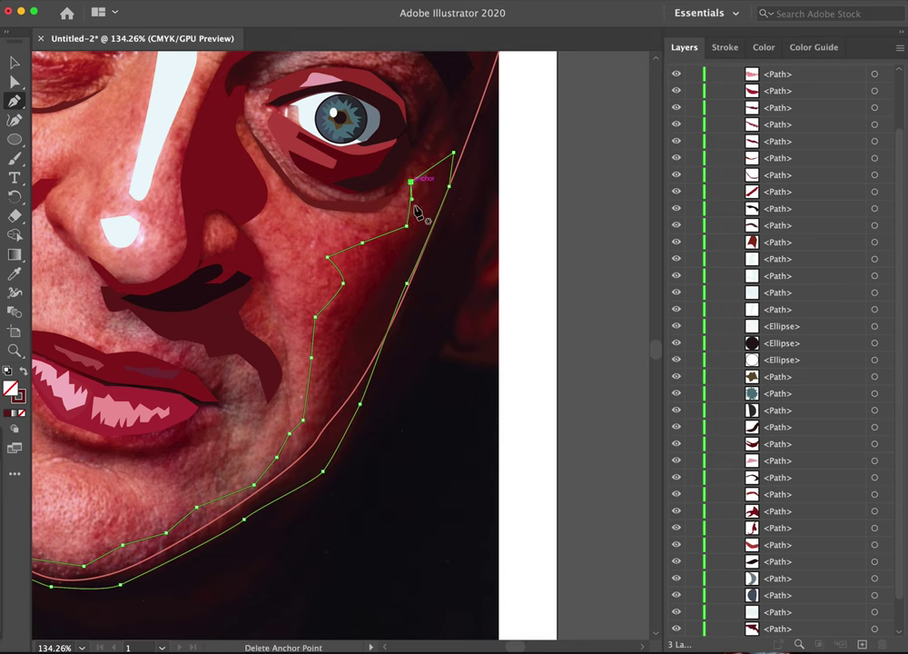
# - Fill the closed face-and-jaw shadow with dark red sampled from the photo's right cheek shadow, and deselect it
pyautogui.press('i')
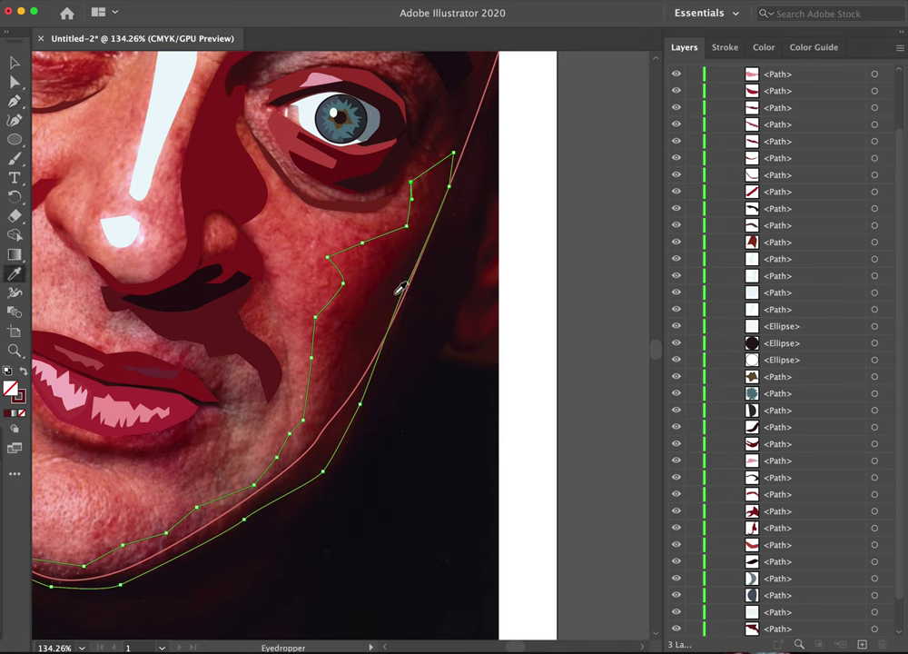
pyautogui.click(358, 316)
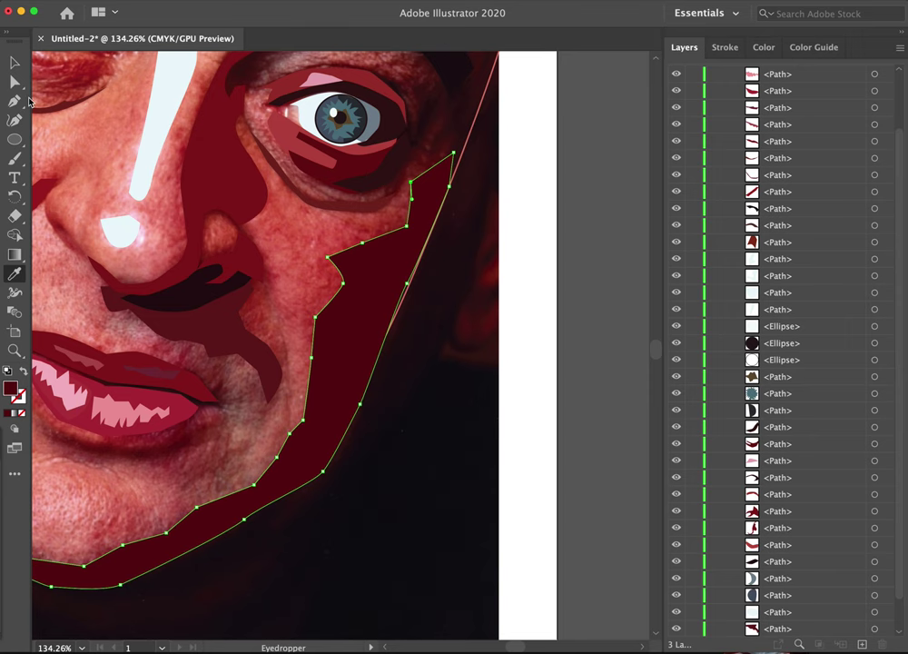
pyautogui.click(15, 63)
pyautogui.click(179, 277)
pyautogui.click(350, 506)
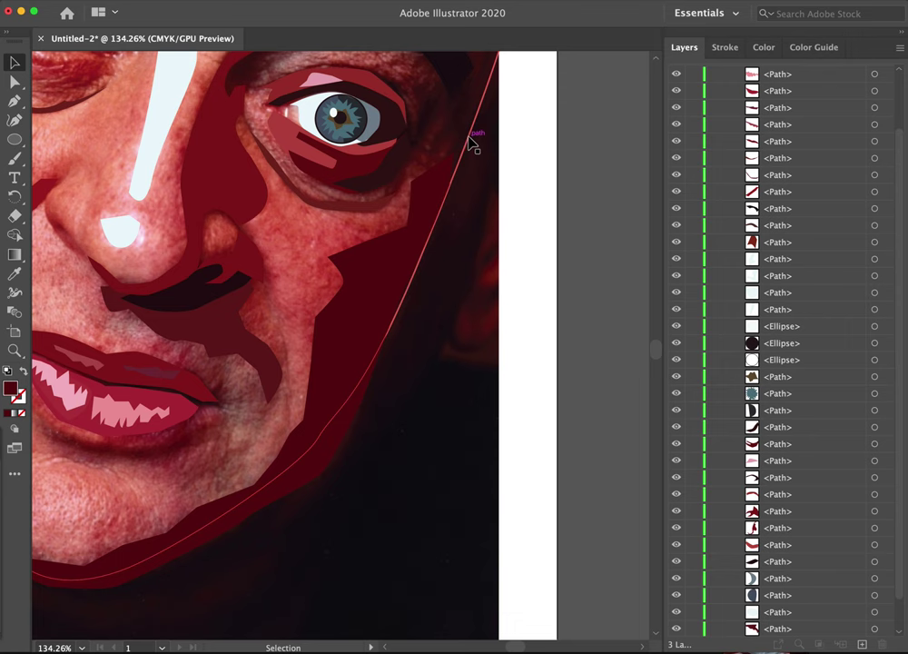
# - Select the face outline, swap its stroke and fill so the face is solid pink, and deselect it
pyautogui.click(458, 186)
pyautogui.press('z')
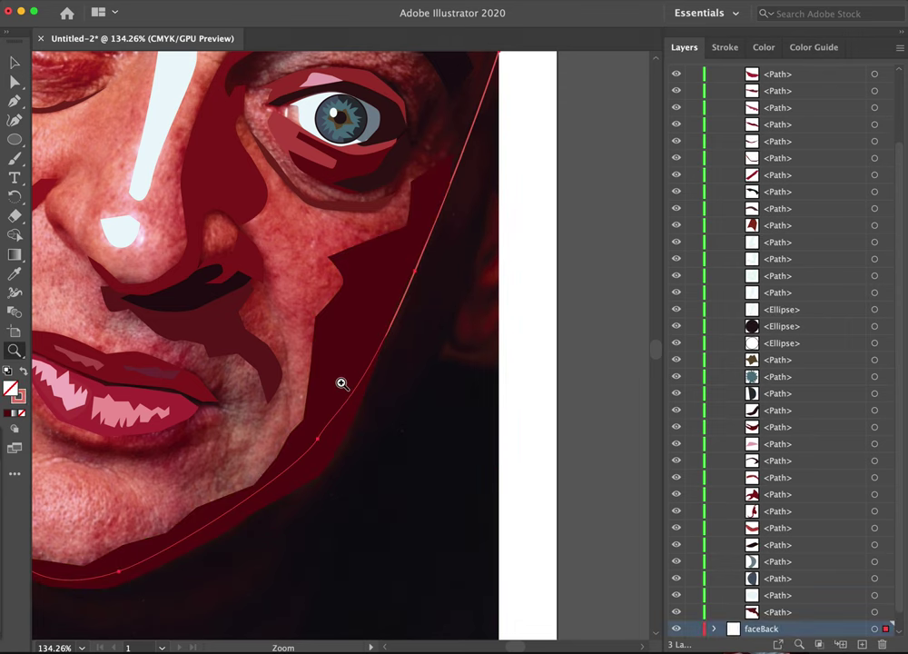
pyautogui.keyDown('alt'); pyautogui.click(327, 396); pyautogui.keyUp('alt')
pyautogui.keyDown('alt'); pyautogui.click(263, 300); pyautogui.keyUp('alt')
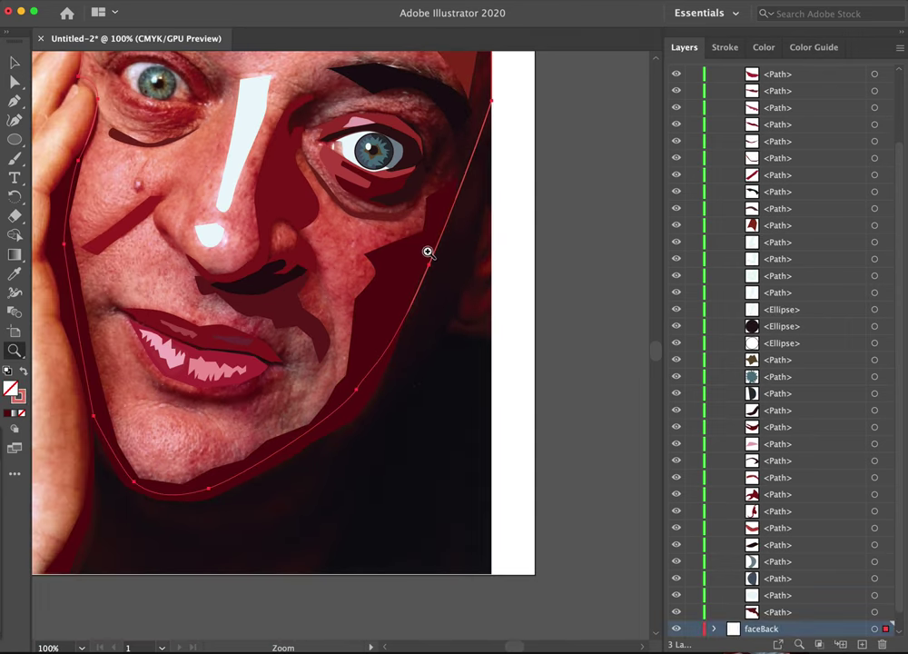
pyautogui.click(24, 374)
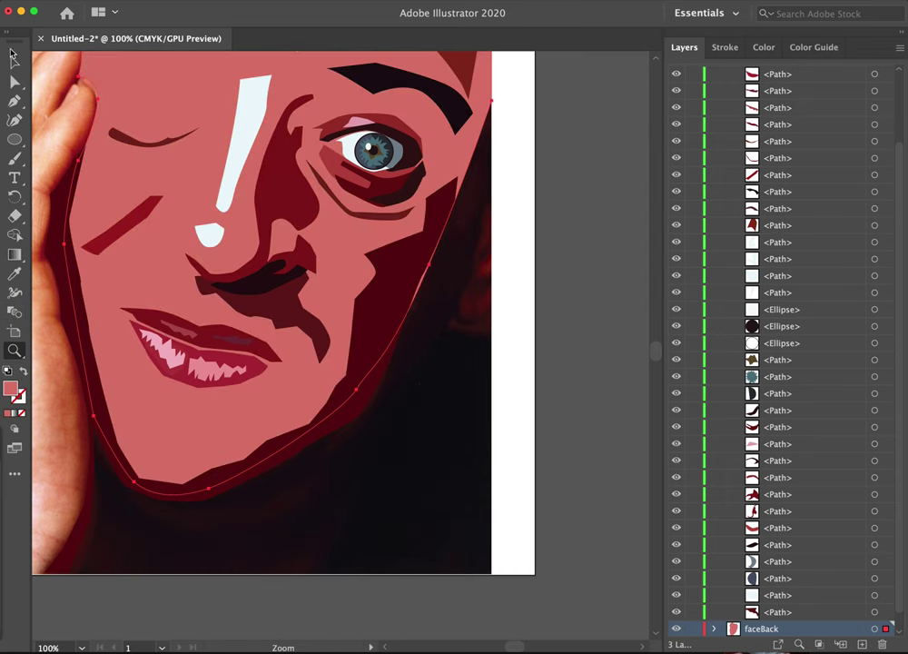
pyautogui.click(14, 58)
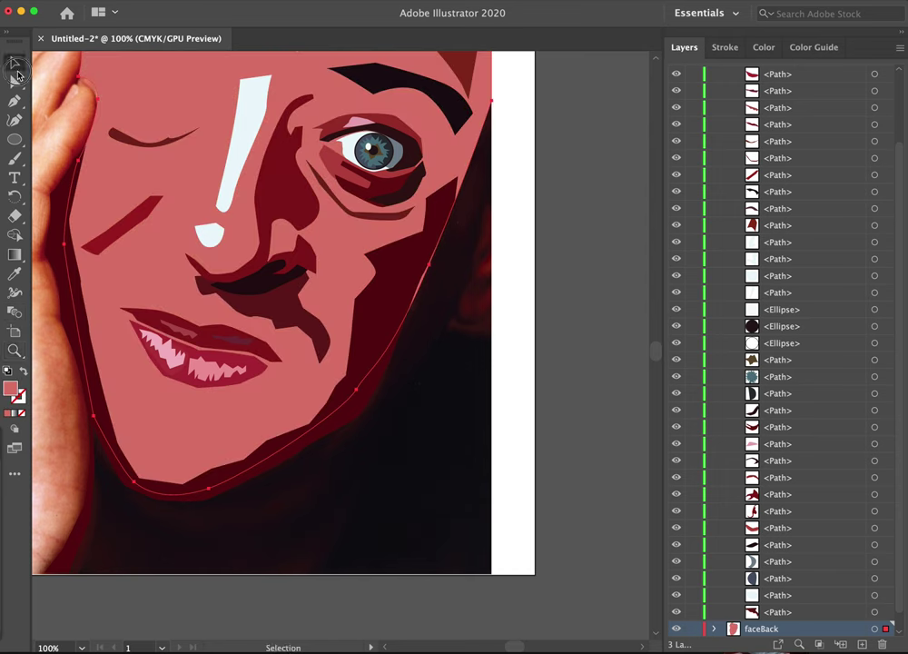
pyautogui.click(515, 277)
# - Review the filled portrait, reselect the pink face shape and swap its fill and stroke back to an unfilled outline
pyautogui.scroll(2, 327, 309)
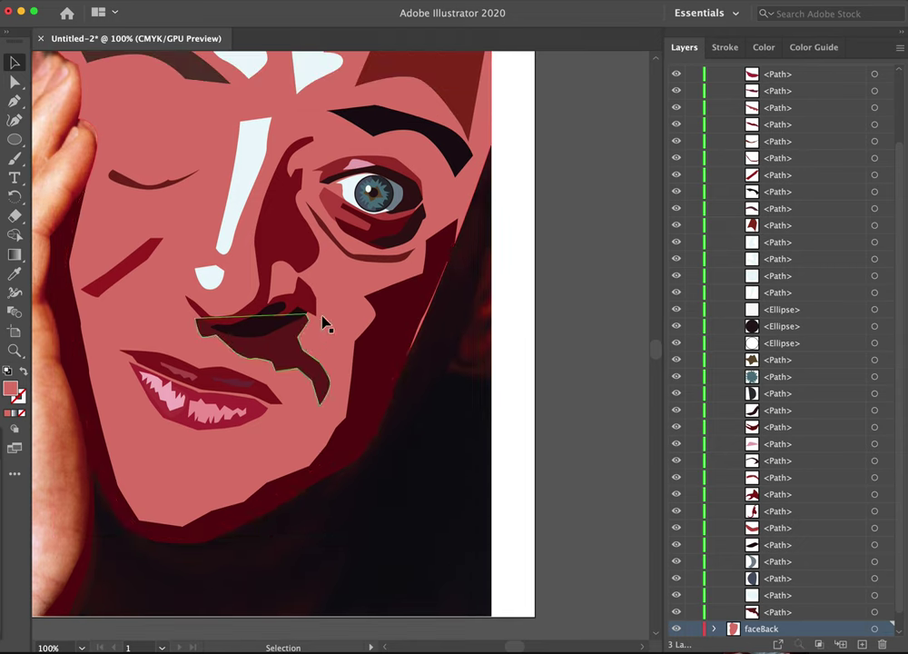
pyautogui.press('z')
pyautogui.click(306, 282)
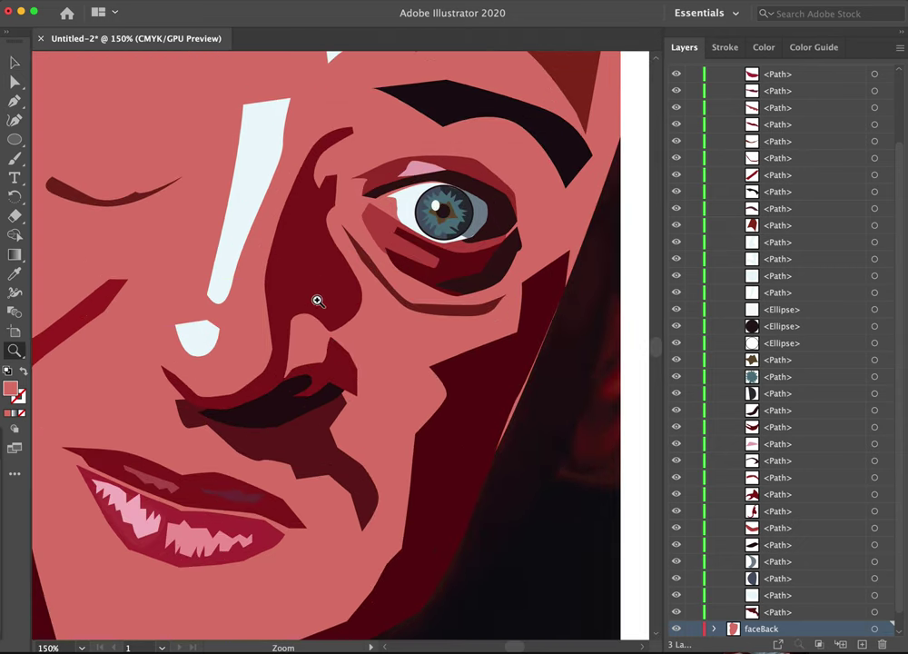
pyautogui.keyDown('alt'); pyautogui.click(322, 309); pyautogui.keyUp('alt')
pyautogui.keyDown('alt'); pyautogui.click(298, 307); pyautogui.keyUp('alt')
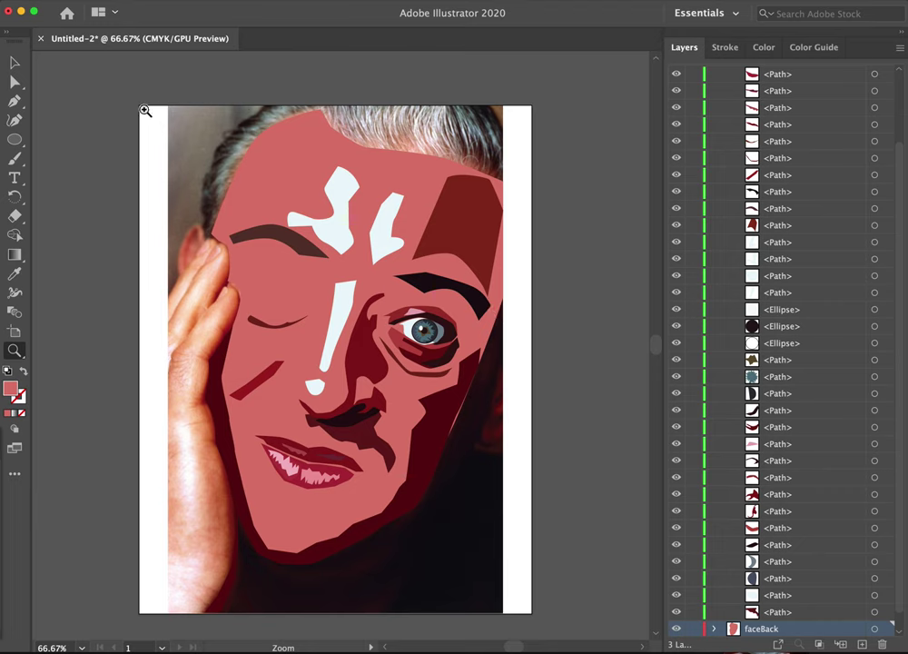
pyautogui.click(16, 63)
pyautogui.click(273, 428)
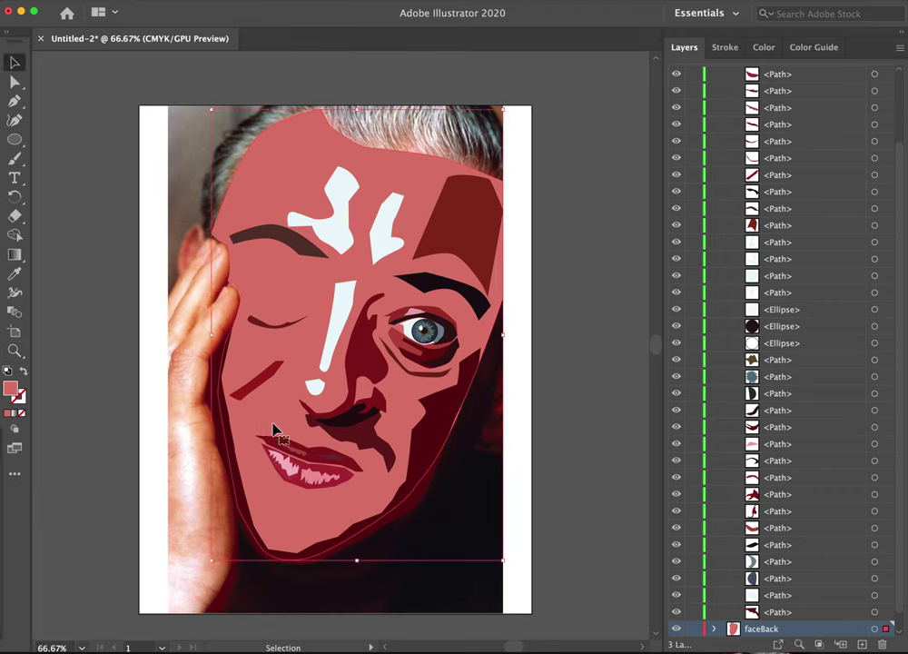
pyautogui.click(23, 372)
# - Start a new path at the mouth's left corner, tracing over the top of the corner shadow to the jaw shadow's edge
pyautogui.press('space')
pyautogui.moveTo(280, 492); pyautogui.dragTo(391, 415)
pyautogui.press('space')
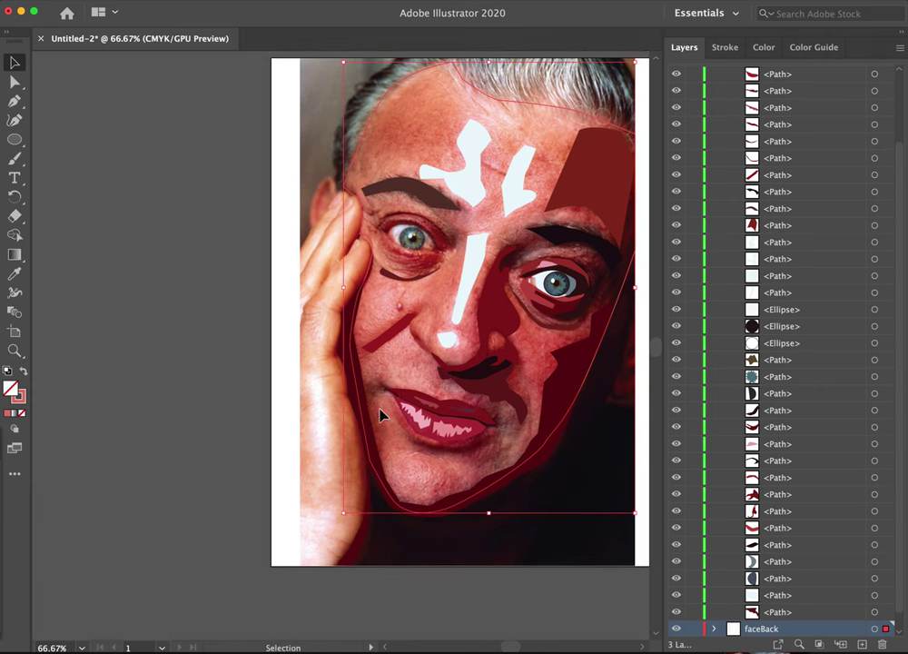
pyautogui.press('z')
pyautogui.click(391, 410)
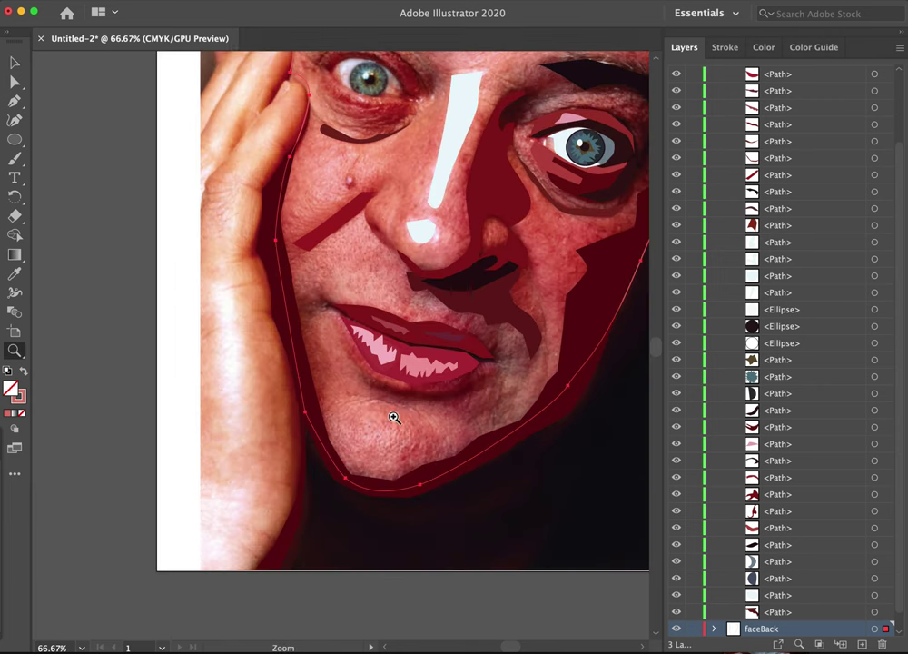
pyautogui.click(335, 342)
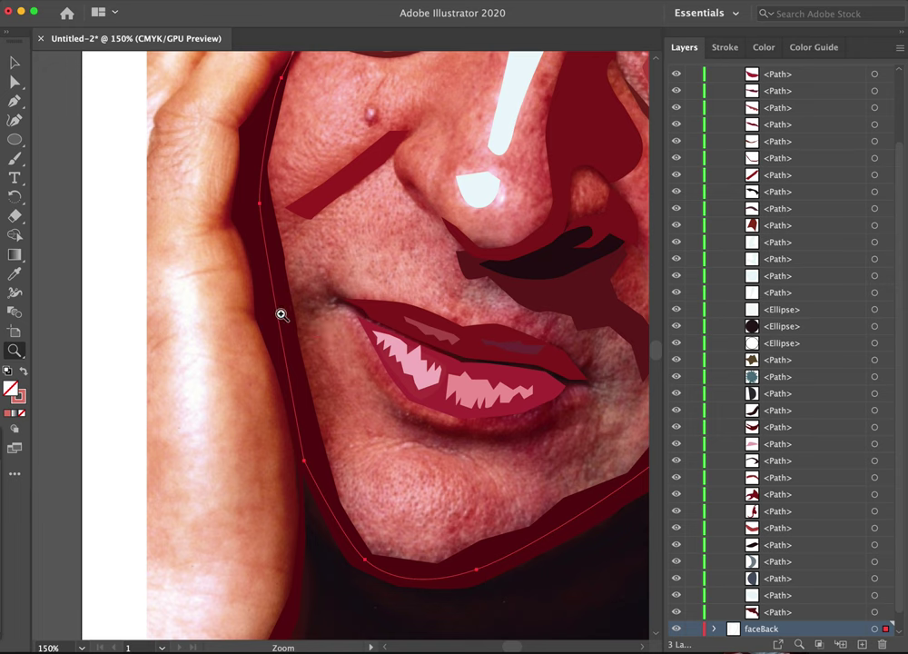
pyautogui.press('p')
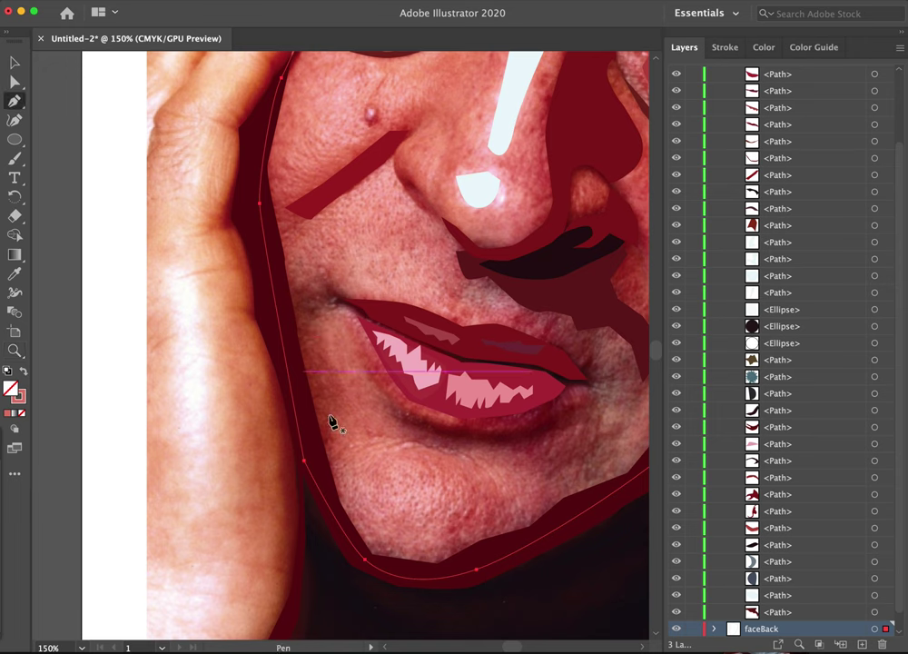
pyautogui.keyDown('super'); pyautogui.click(337, 290); pyautogui.keyUp('super')
pyautogui.click(299, 282)
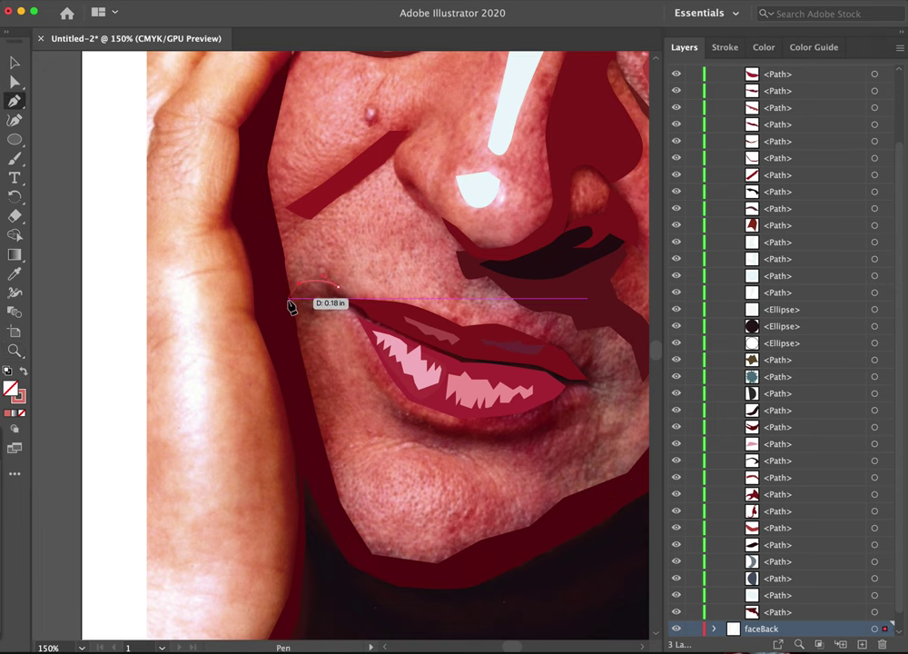
pyautogui.click(291, 299)
# - Trace the shadow down along the jaw and back up its cheek side, closing the path at the mouth's left corner
pyautogui.moveTo(299, 338); pyautogui.dragTo(342, 390)
pyautogui.moveTo(328, 344); pyautogui.dragTo(330, 349)
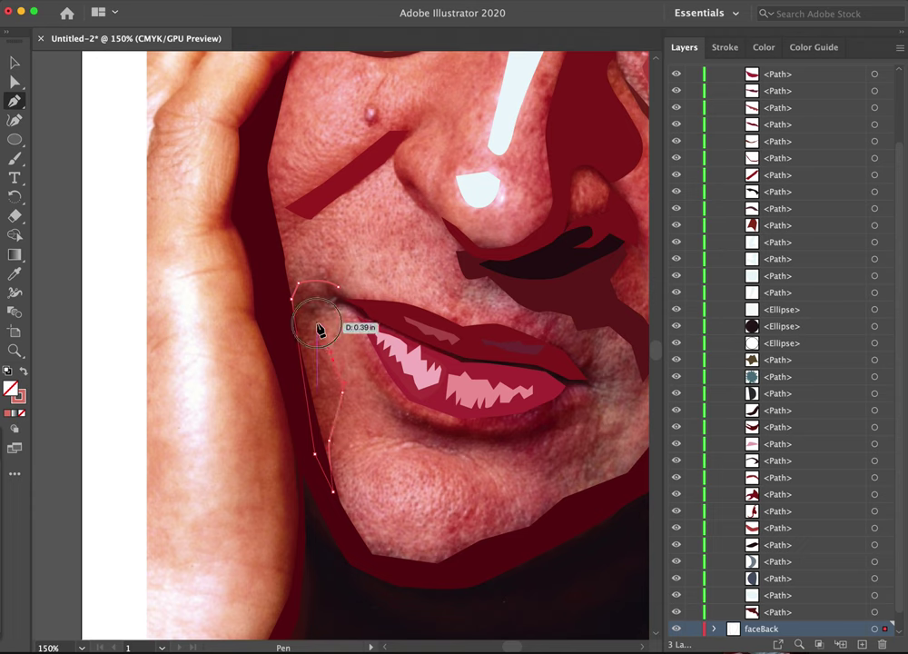
pyautogui.click(317, 323)
pyautogui.click(342, 306)
pyautogui.moveTo(337, 306)
pyautogui.mouseDown()
pyautogui.moveTo(331, 297)
pyautogui.moveTo(346, 295)
pyautogui.mouseUp()
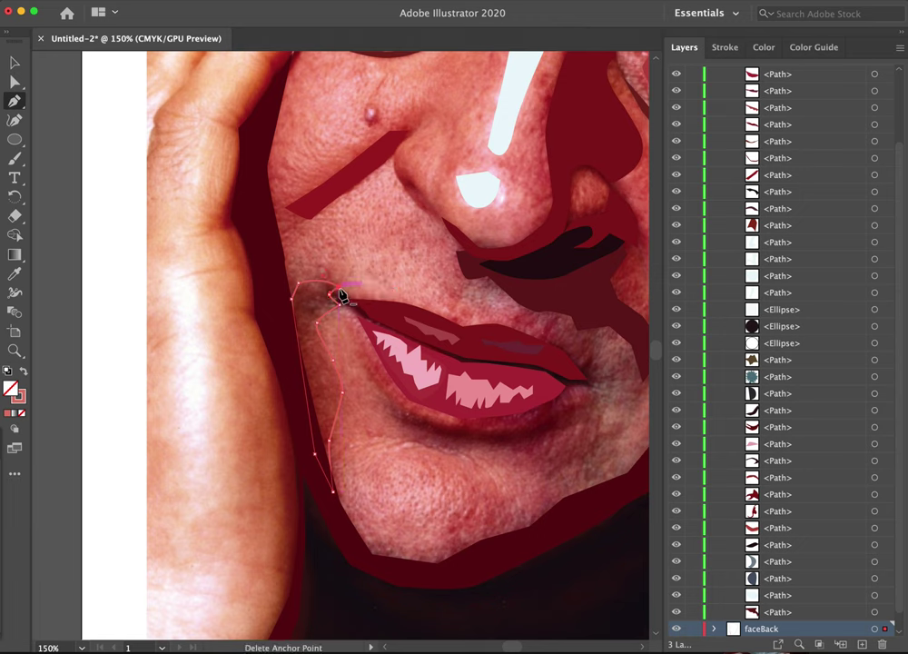
# - Fill the closed mouth-corner shadow with brownish red sampled from the photo's skin inside the shape
pyautogui.press('i')
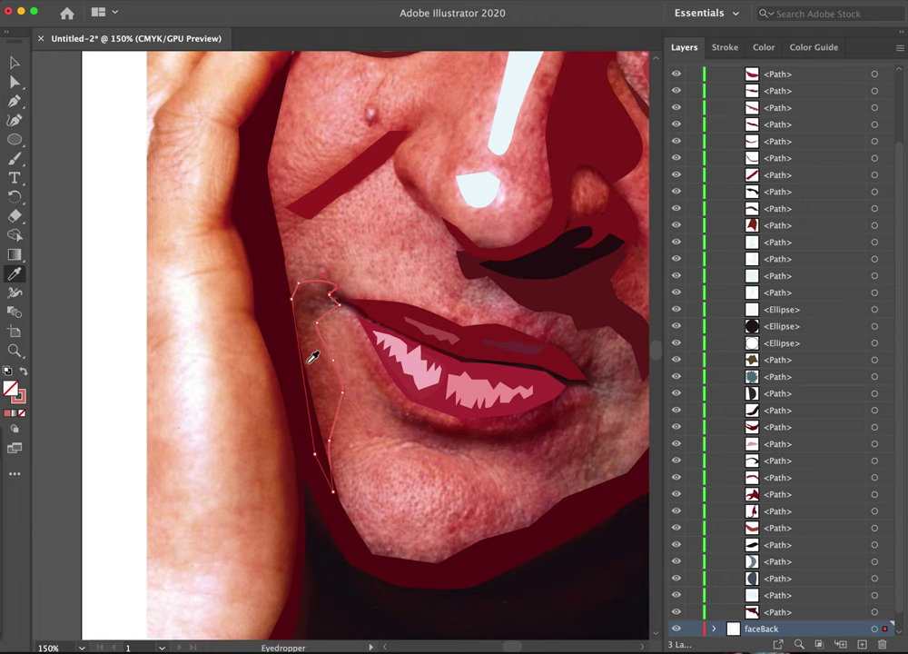
pyautogui.click(305, 360)
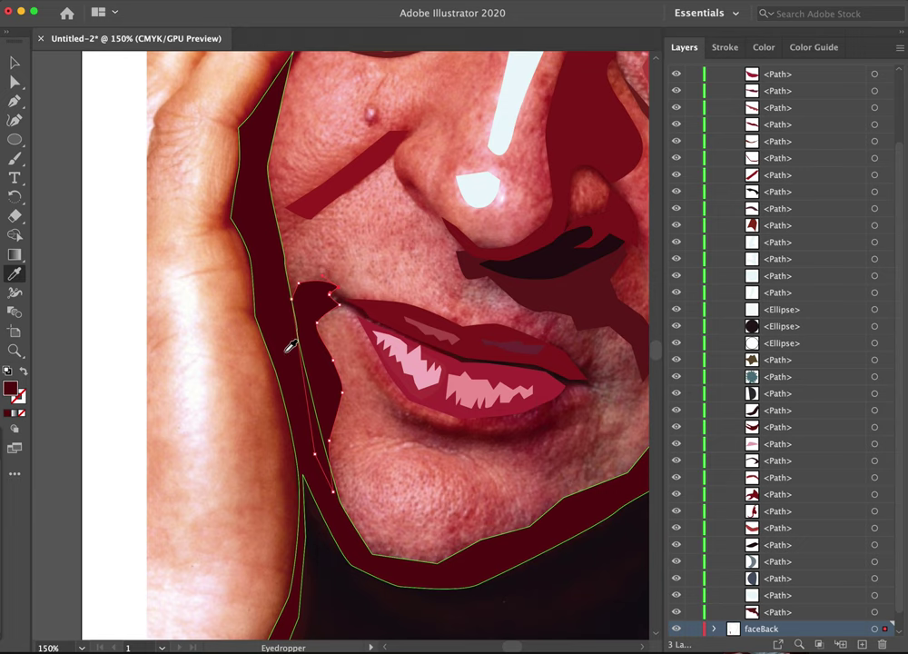
pyautogui.press('super+z')
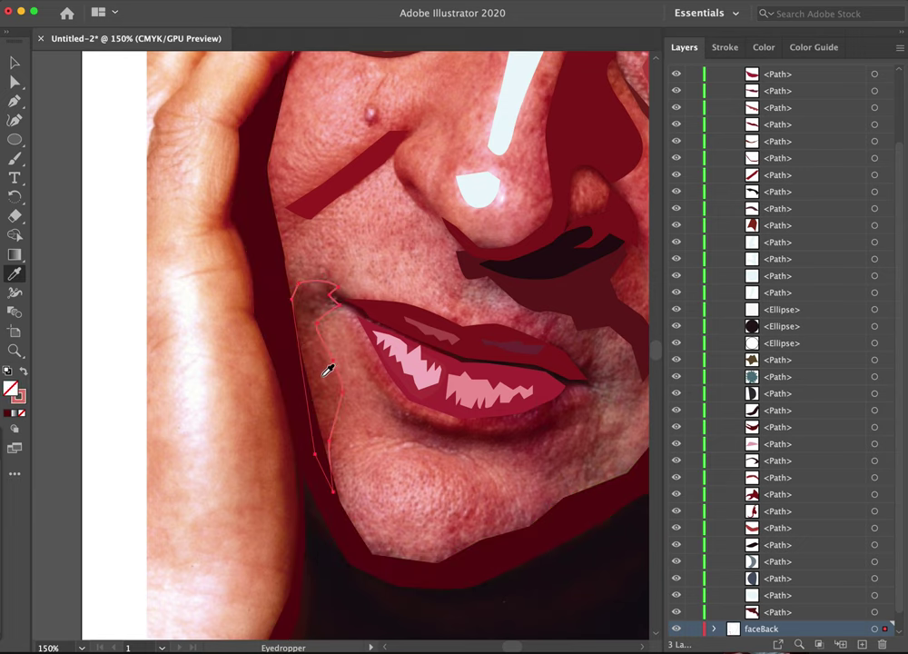
pyautogui.click(325, 381)
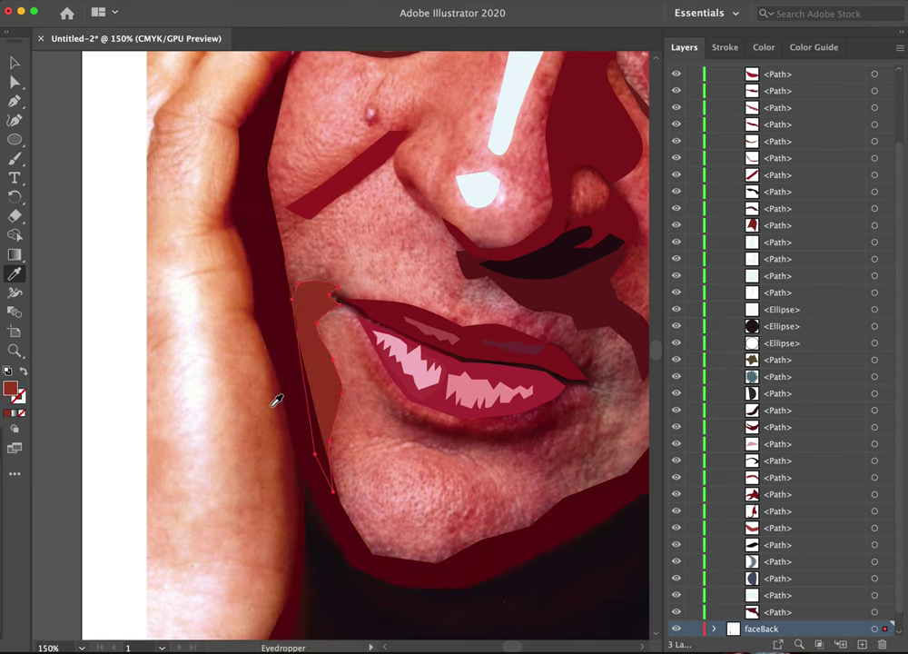
# - Start tracing a narrow strip down the lower lip's outer left edge and swap its fill and stroke to an unfilled outline
pyautogui.press('p')
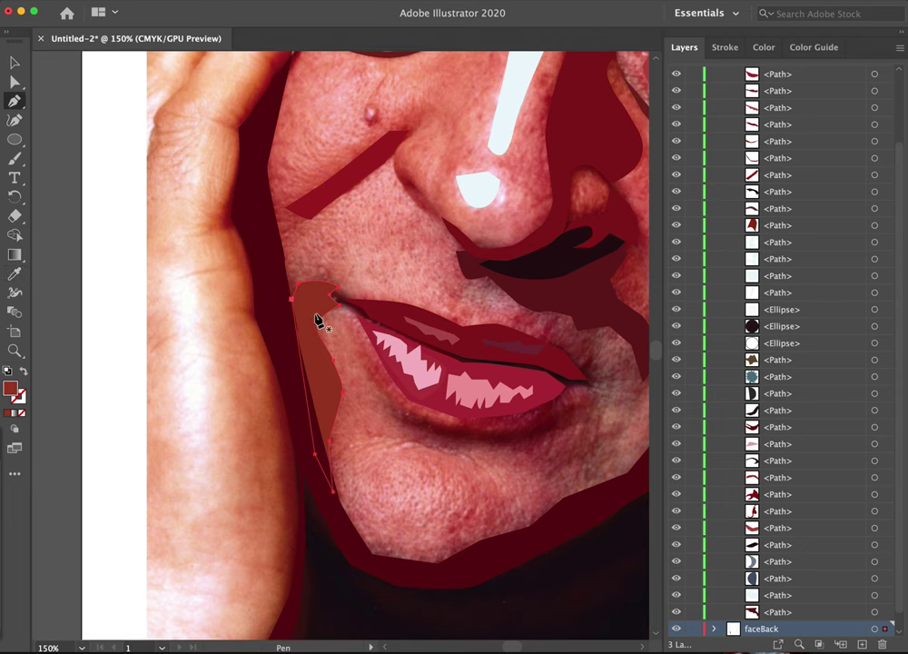
pyautogui.moveTo(383, 409); pyautogui.dragTo(318, 360)
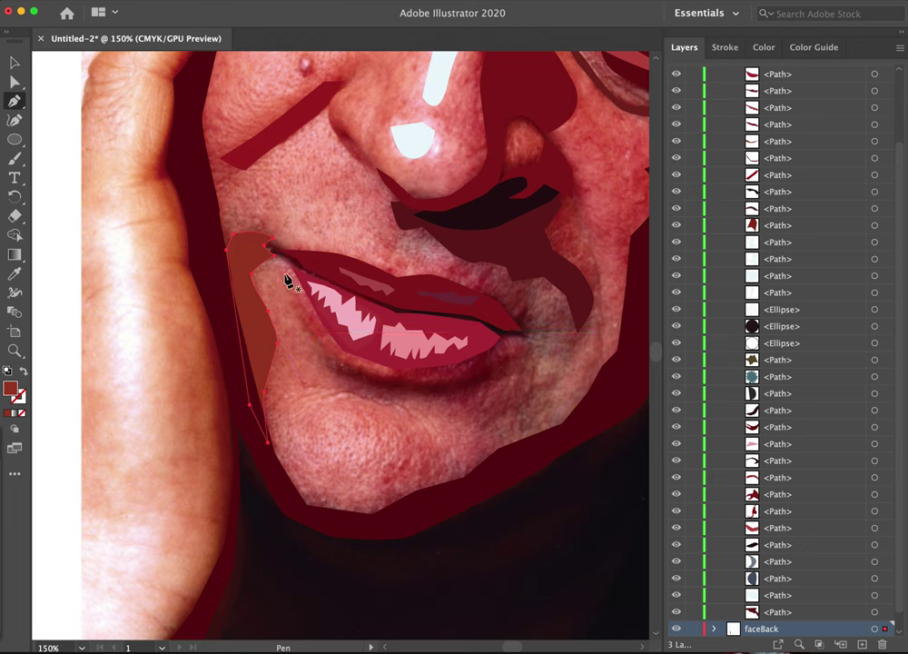
pyautogui.moveTo(288, 282); pyautogui.dragTo(289, 284)
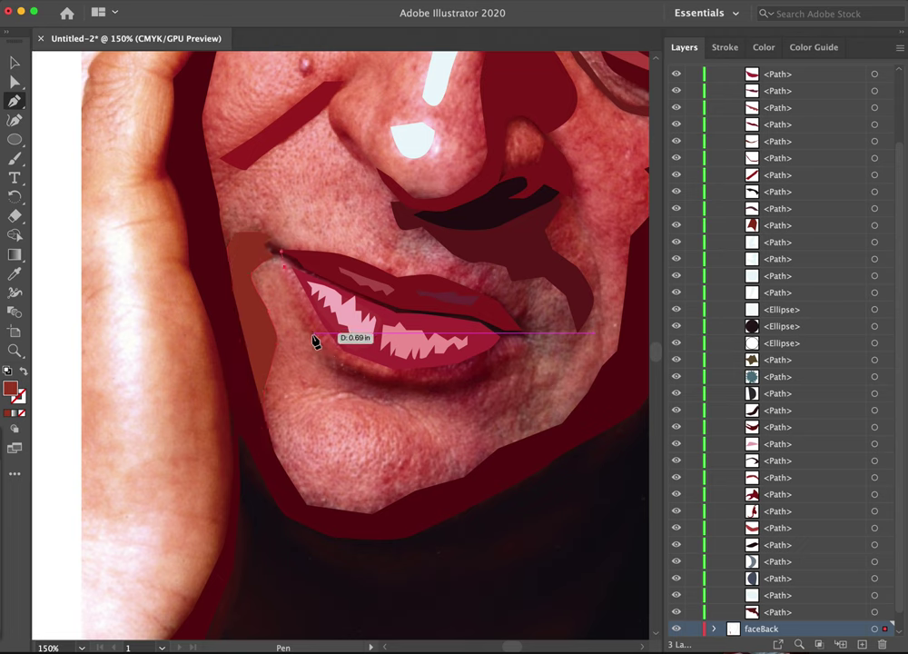
pyautogui.moveTo(314, 337); pyautogui.dragTo(367, 374)
pyautogui.click(339, 369)
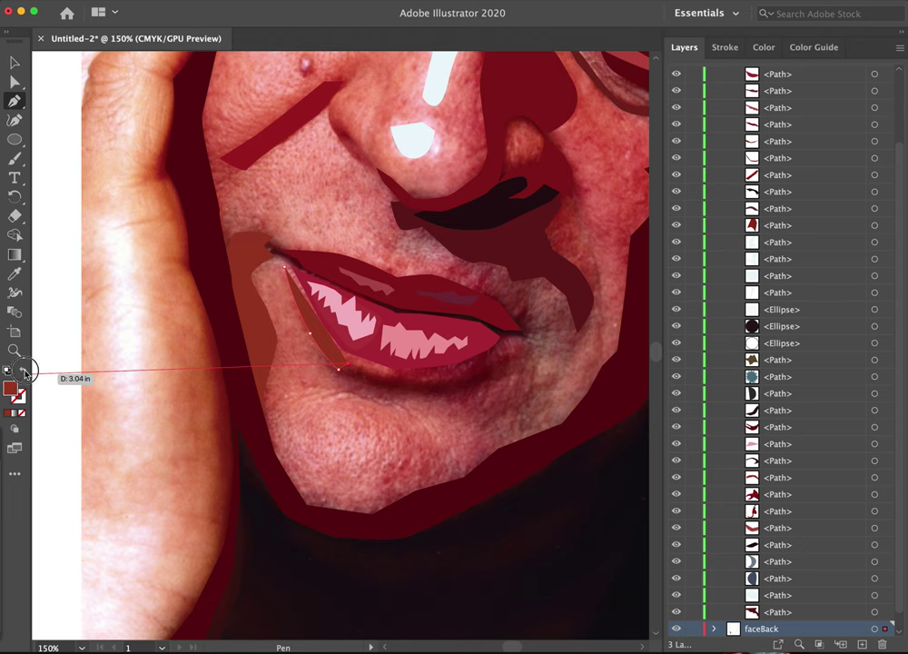
pyautogui.click(26, 373)
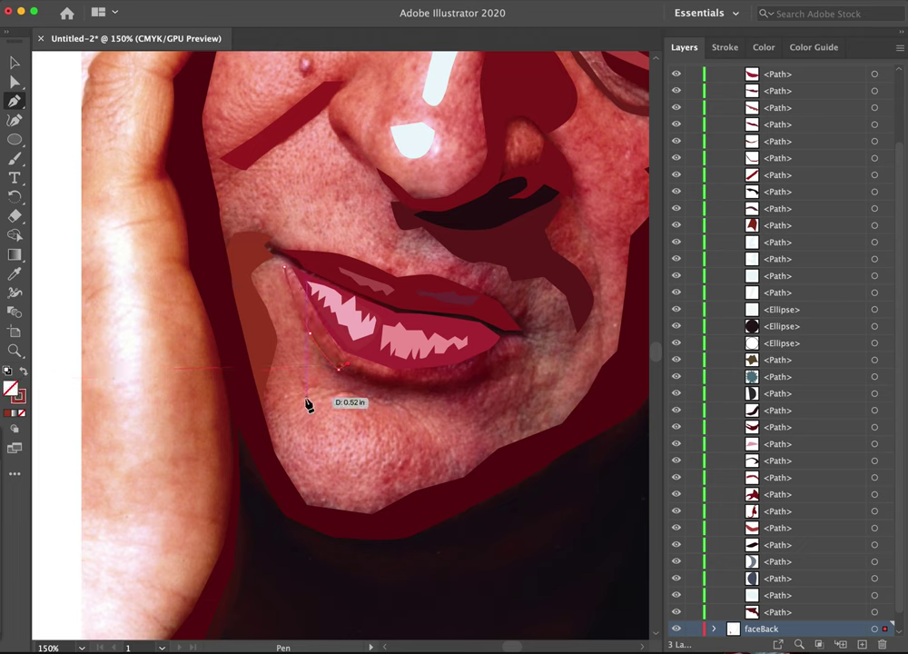
# - Close the strip back along the lower lip's edge and fill it with medium red sampled from the photo beside the lip
pyautogui.click(400, 385)
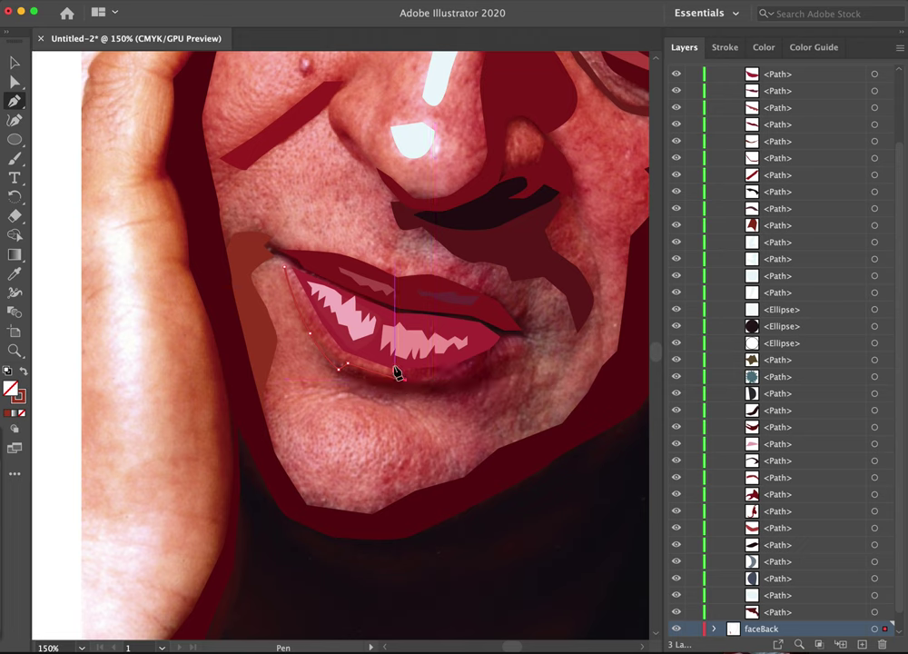
pyautogui.click(344, 363)
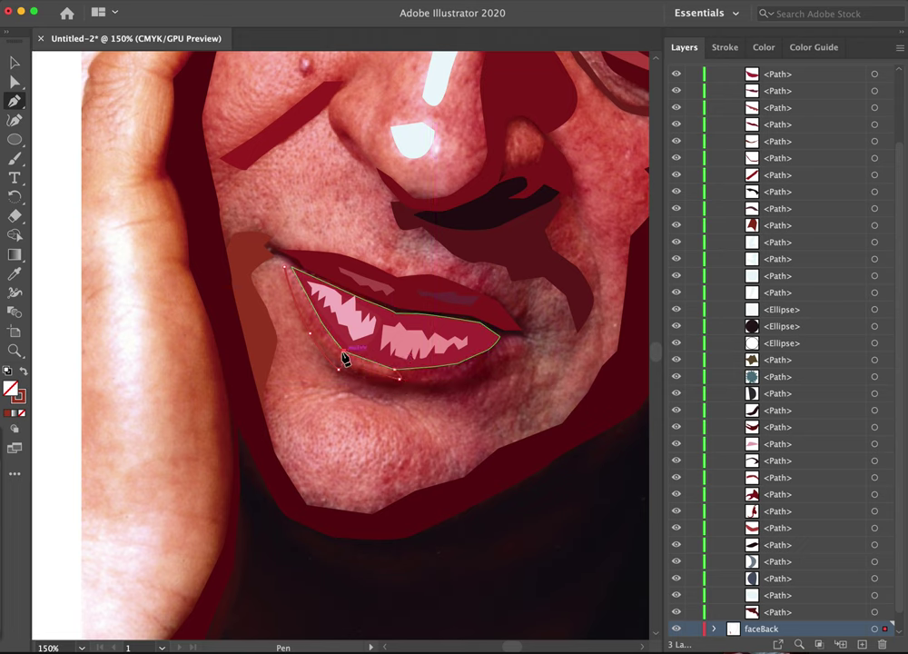
pyautogui.click(310, 299)
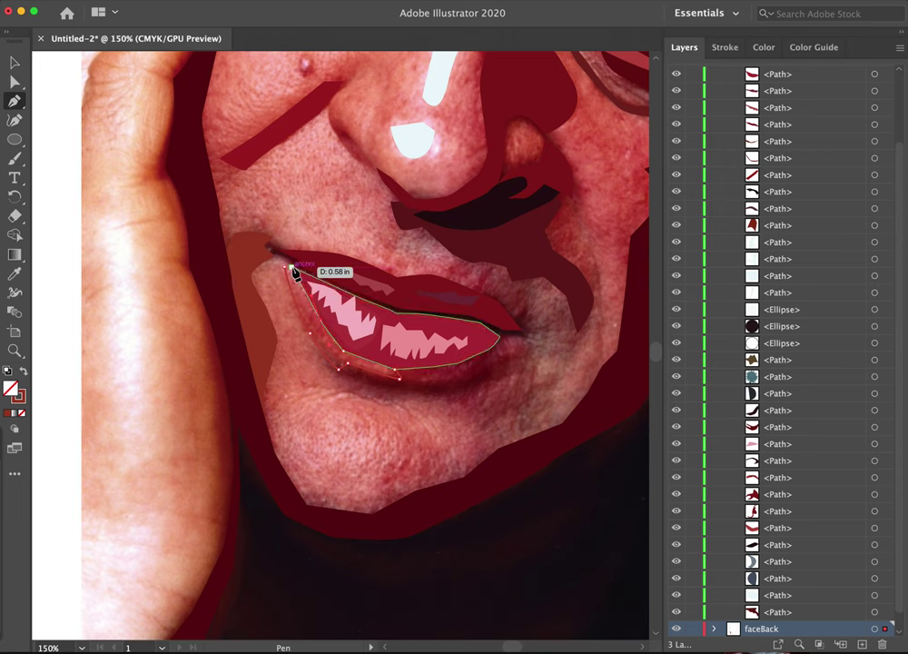
pyautogui.click(292, 268)
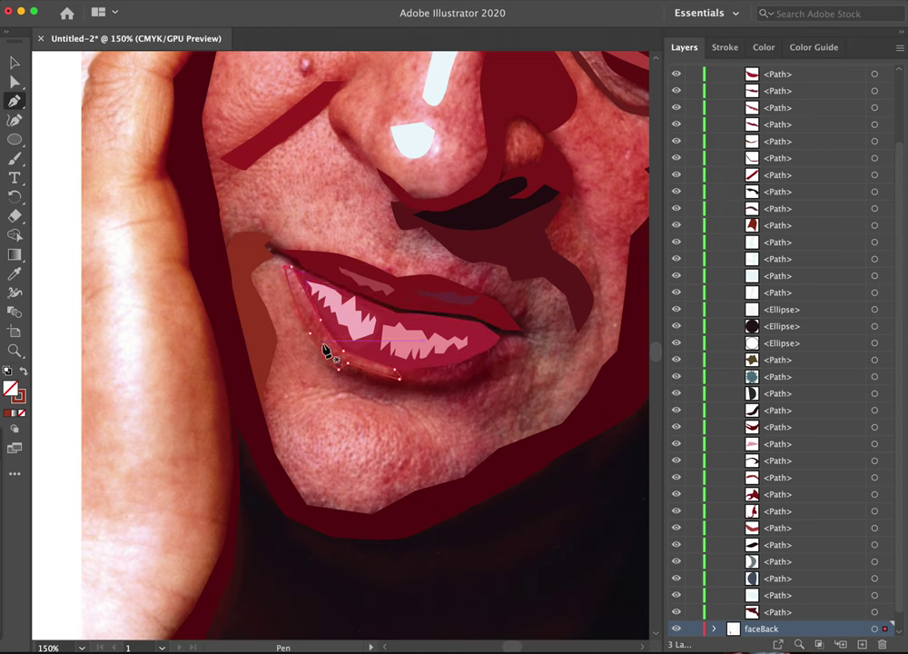
pyautogui.press('i')
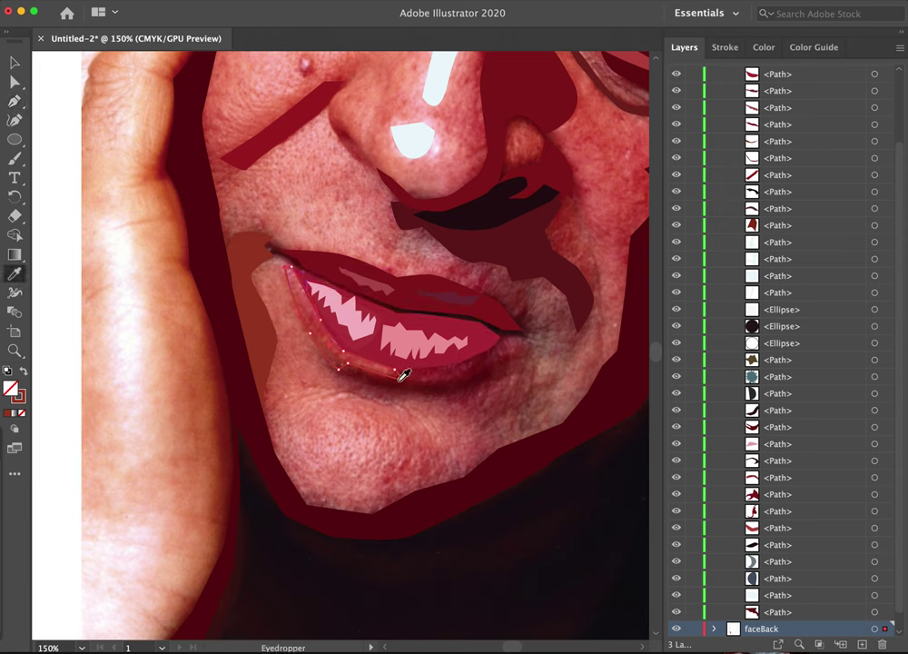
pyautogui.click(334, 341)
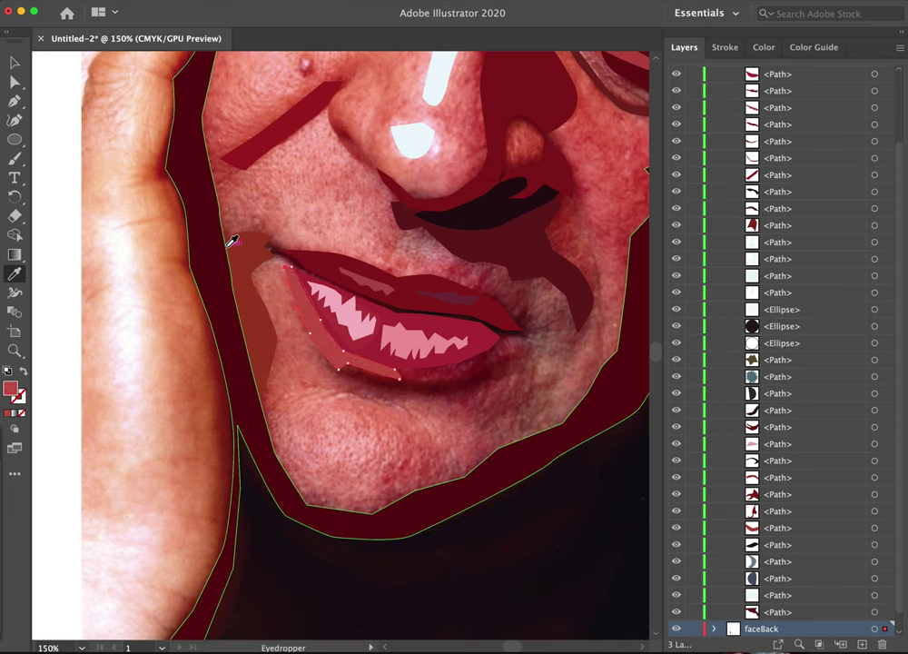
# - Start tracing the dark shadow beneath the lower lip and swap its fill and stroke to an unfilled outline
pyautogui.press('p')
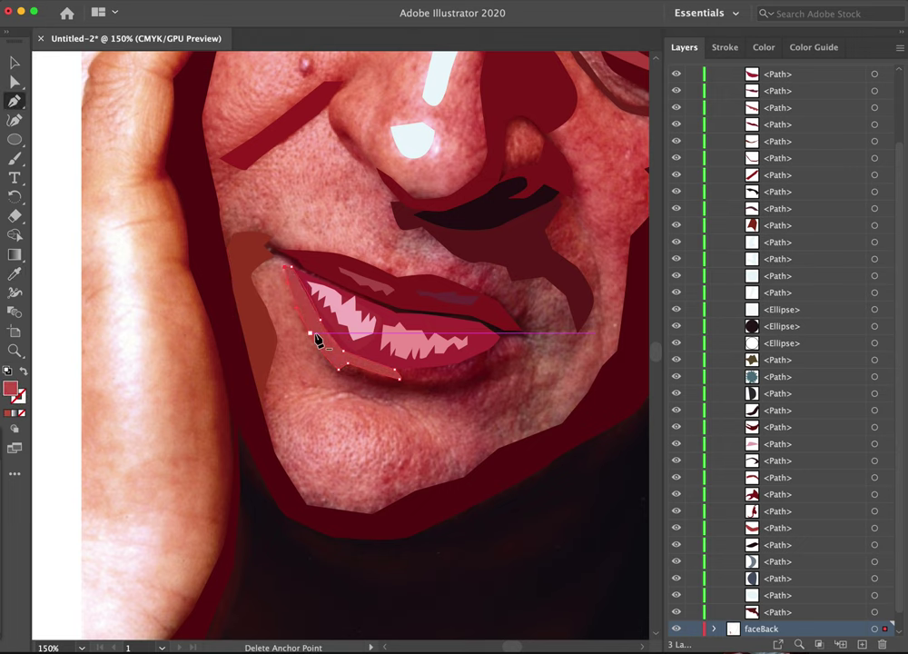
pyautogui.click(466, 371)
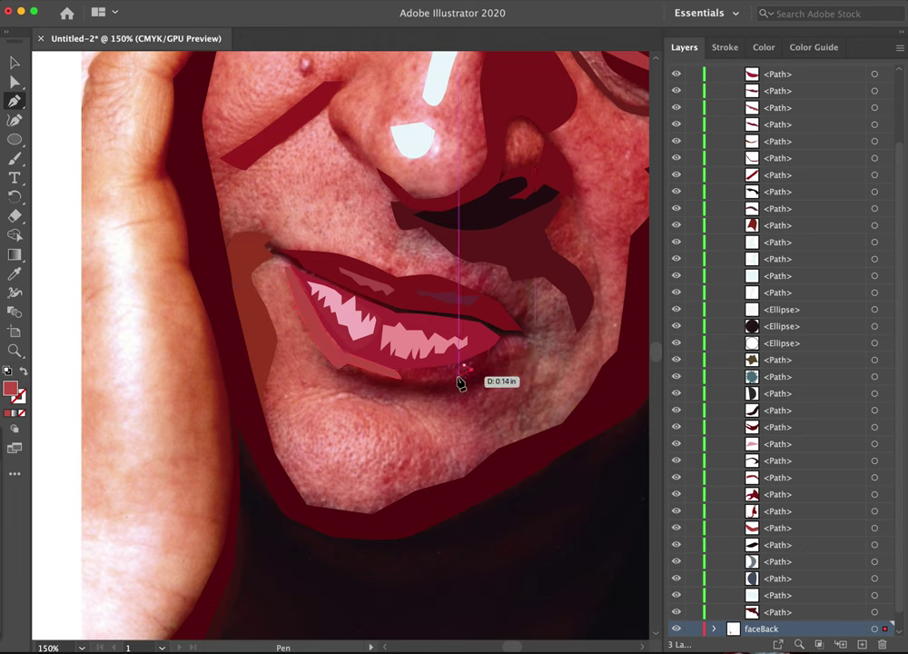
pyautogui.click(340, 368)
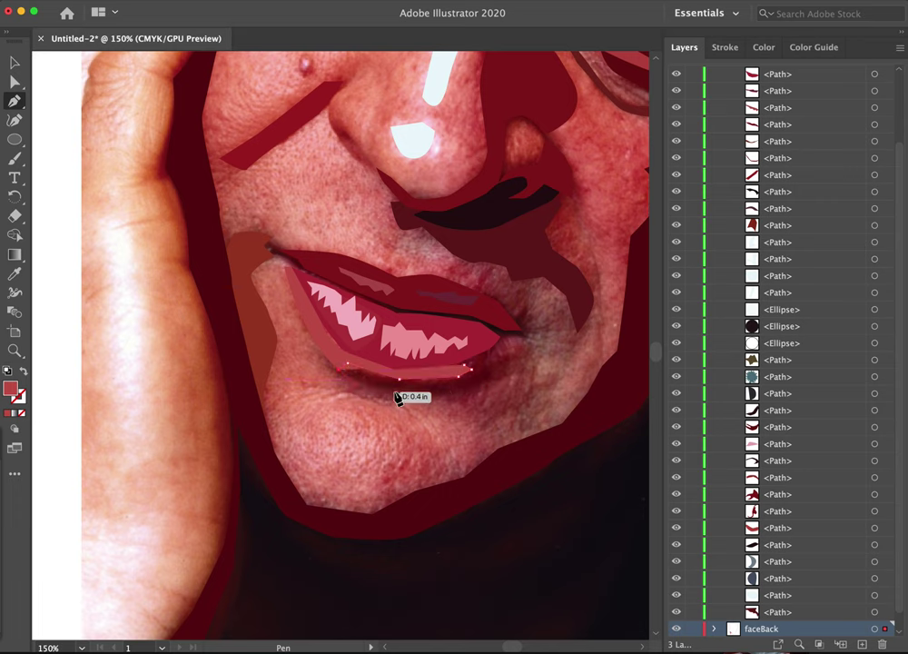
pyautogui.moveTo(397, 391); pyautogui.dragTo(421, 391)
pyautogui.moveTo(467, 392); pyautogui.dragTo(25, 373)
pyautogui.click(25, 372)
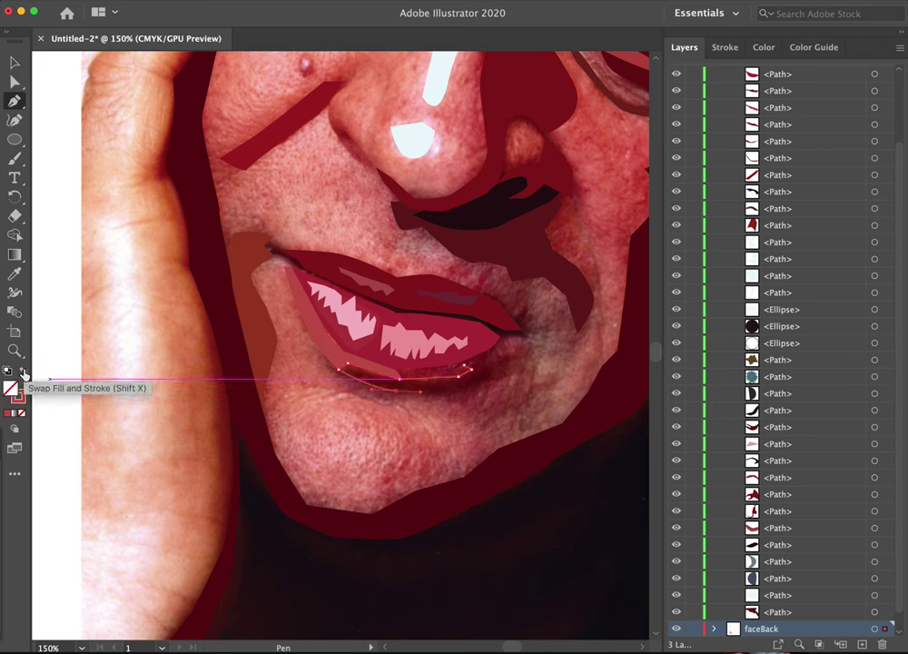
# - Finish the shadow outline beneath the lower lip's right end, close it, and fill it with dark red sampled from the photo's shadow
pyautogui.moveTo(468, 389); pyautogui.dragTo(477, 386)
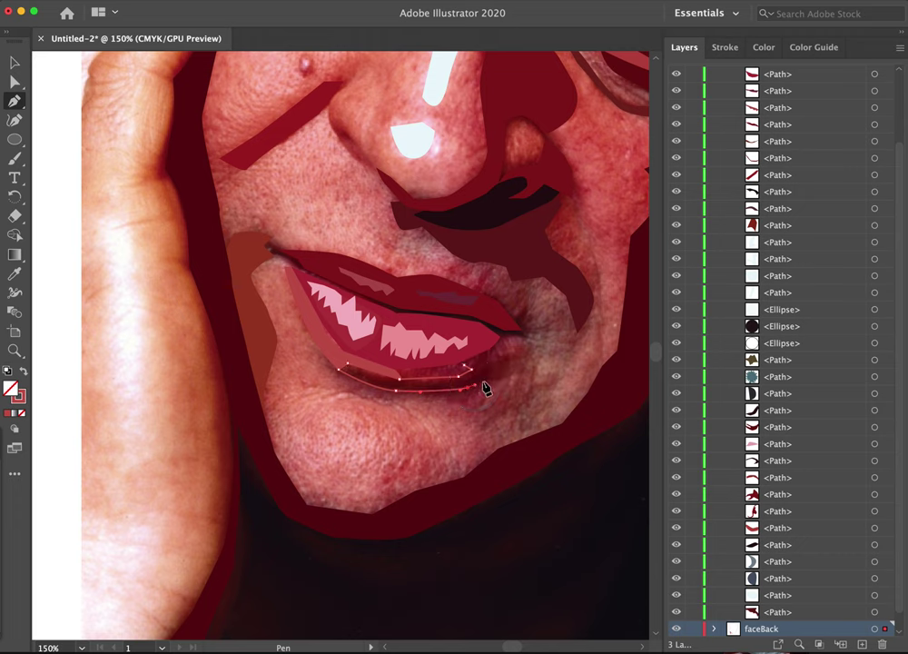
pyautogui.click(499, 372)
pyautogui.click(511, 360)
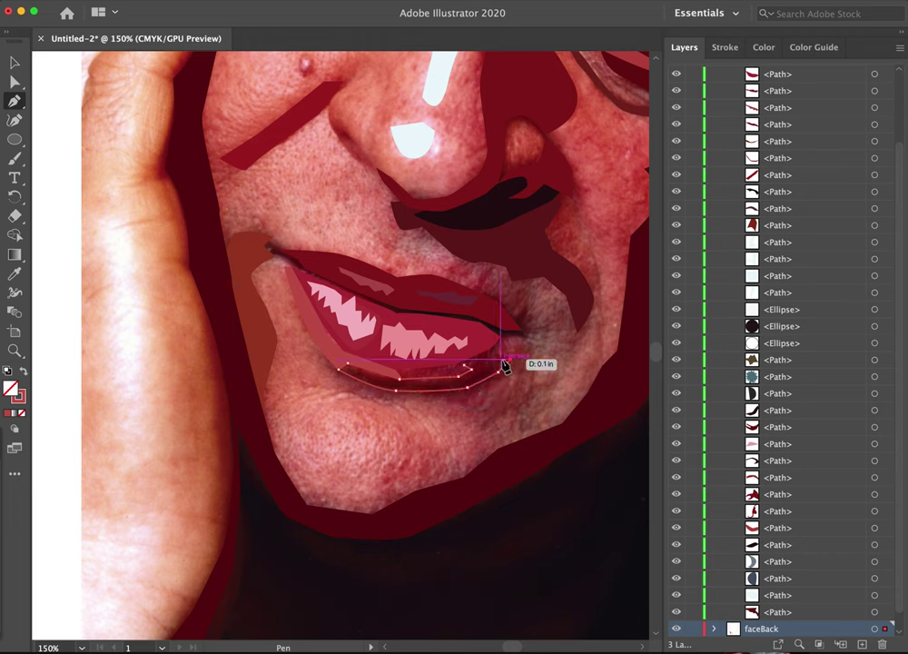
pyautogui.click(492, 364)
pyautogui.moveTo(493, 352); pyautogui.dragTo(470, 371)
pyautogui.press('i')
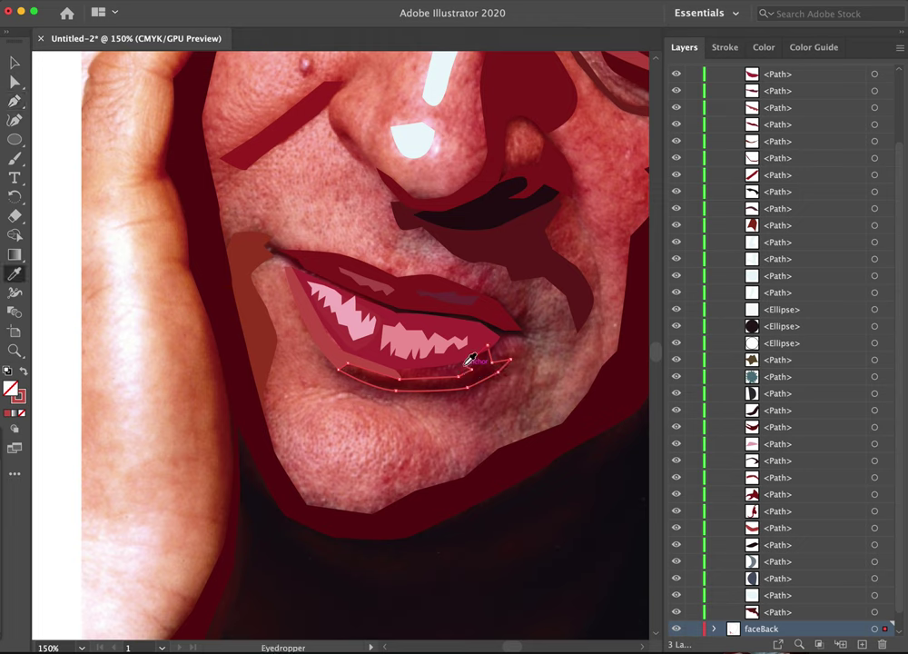
pyautogui.click(462, 381)
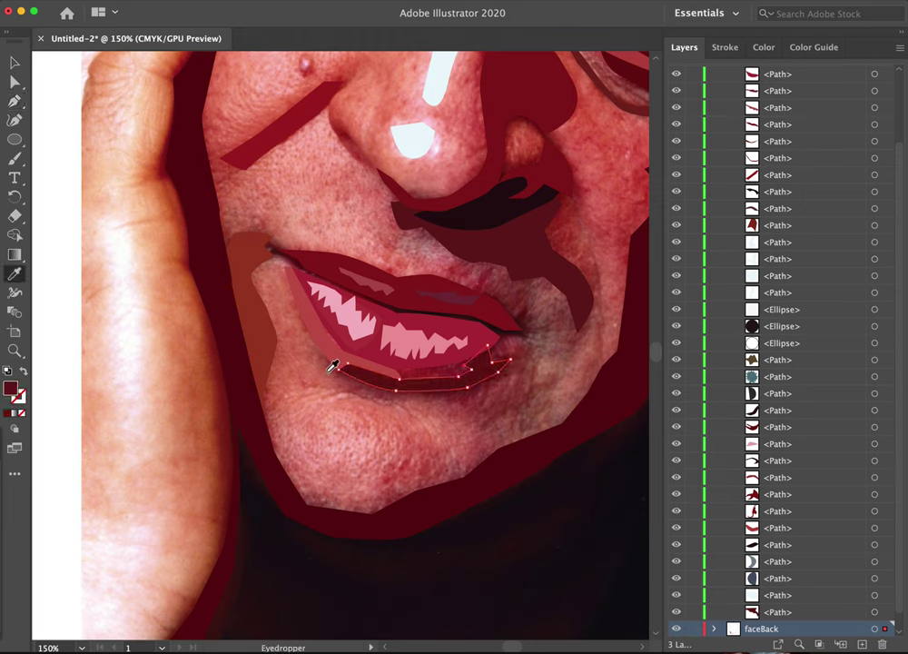
# - Trace a closed shape over the uncovered strip between the right half of the lower lip's bottom edge and its dark shadow
pyautogui.press('z')
pyautogui.moveTo(438, 379); pyautogui.dragTo(525, 365)
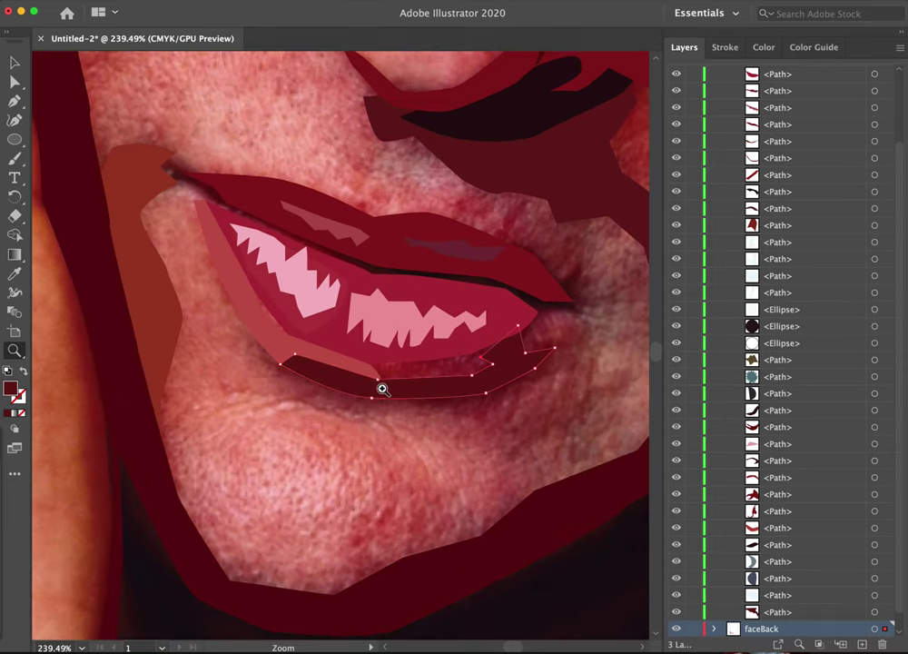
pyautogui.press('p')
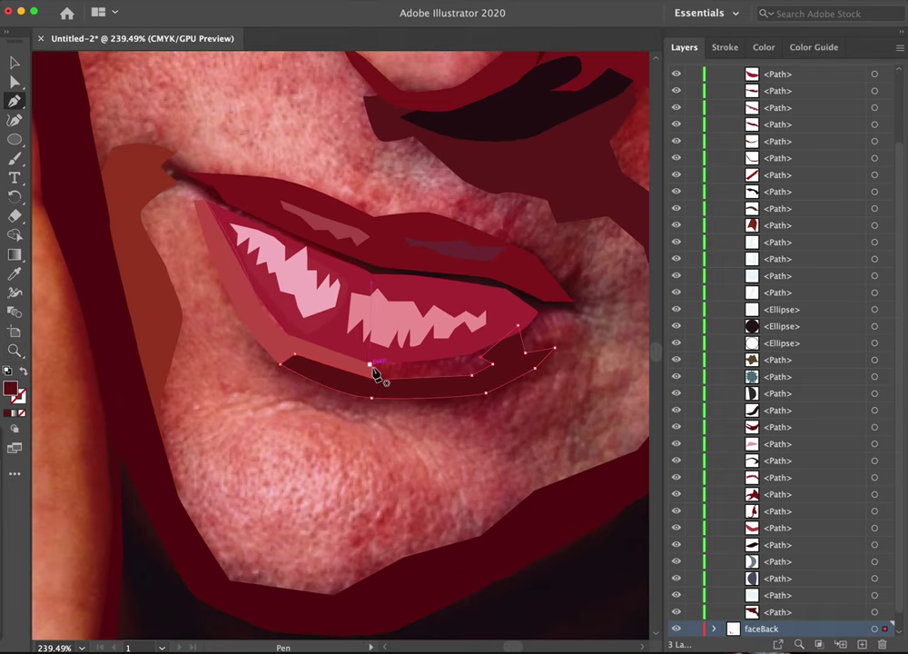
pyautogui.moveTo(372, 364); pyautogui.dragTo(476, 381)
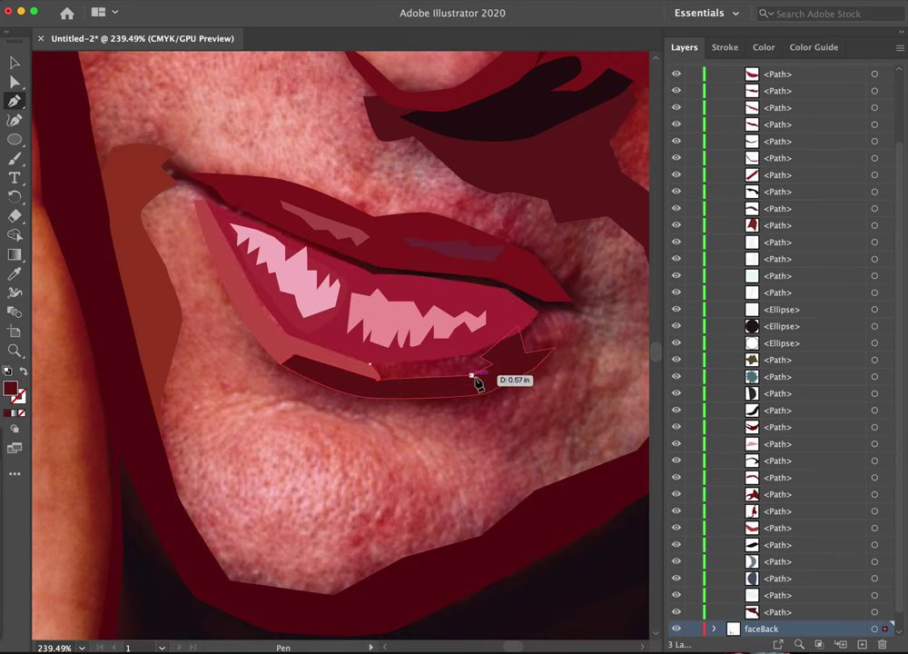
pyautogui.click(471, 375)
pyautogui.click(493, 365)
pyautogui.click(480, 357)
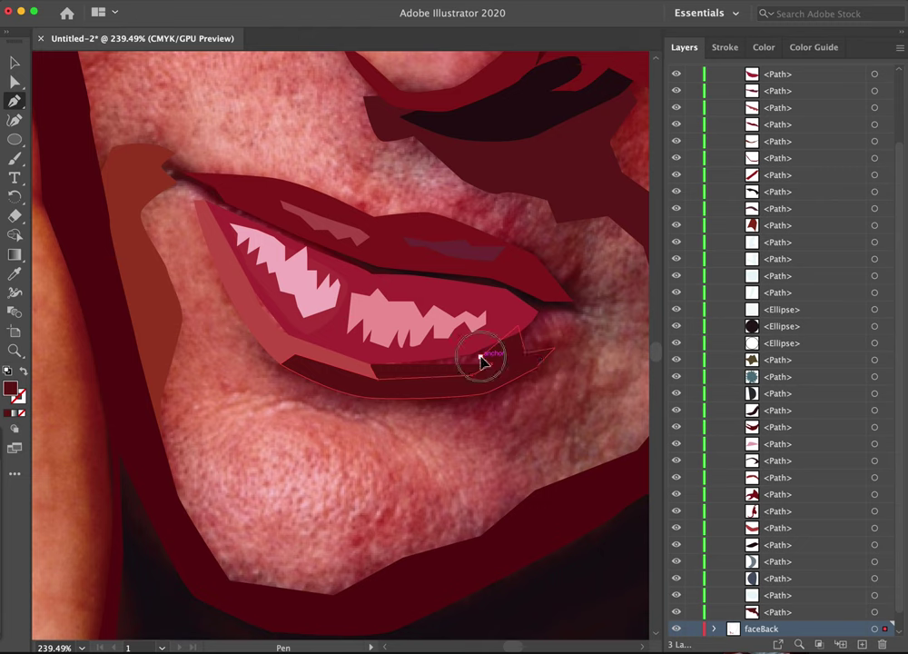
pyautogui.click(499, 341)
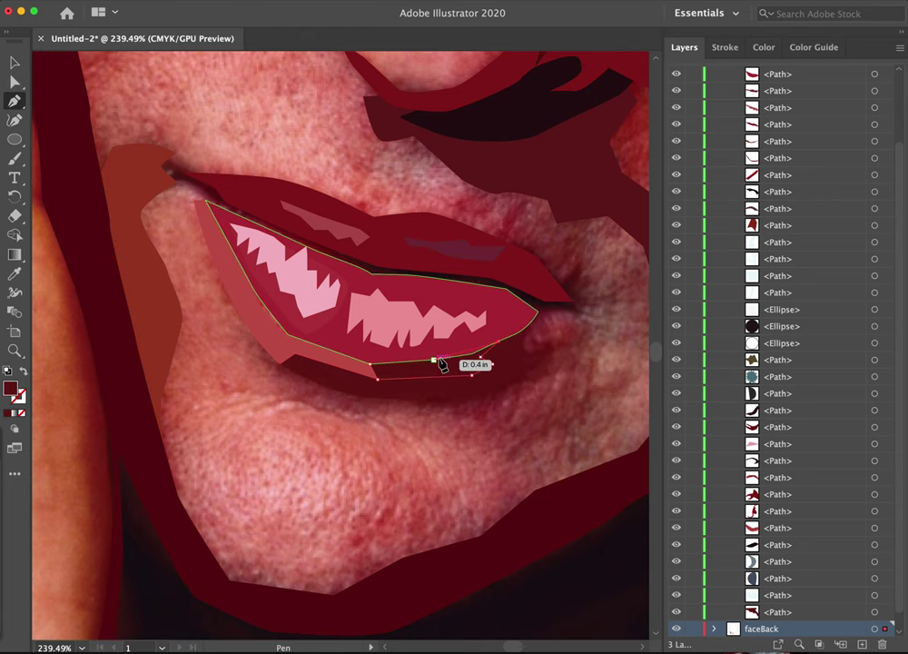
pyautogui.moveTo(442, 365); pyautogui.dragTo(373, 370)
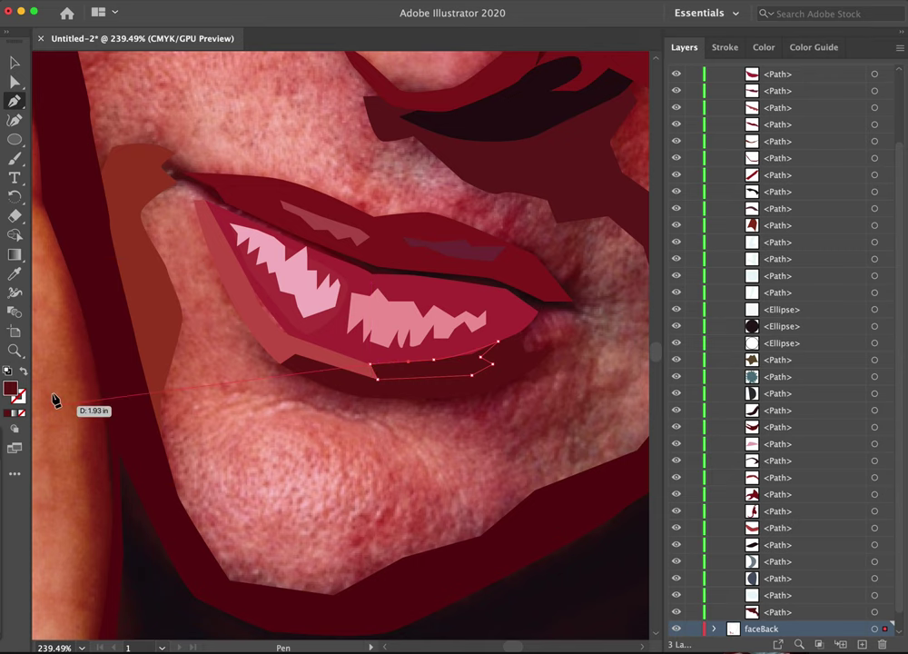
# - Swap the strip's fill and stroke to reveal the photo and fill it with deep red sampled from inside it
pyautogui.click(25, 372)
pyautogui.press('i')
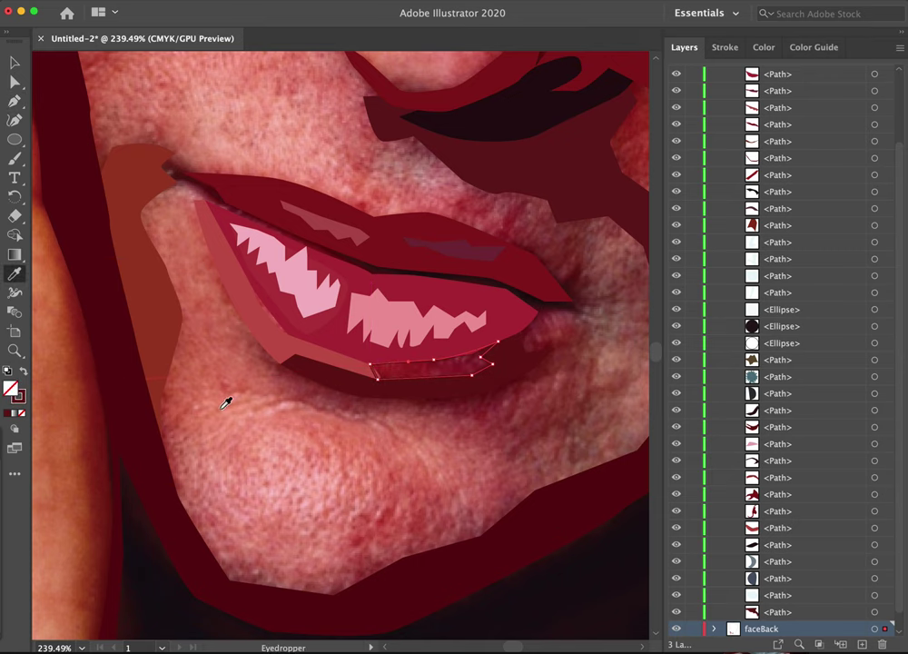
pyautogui.click(433, 367)
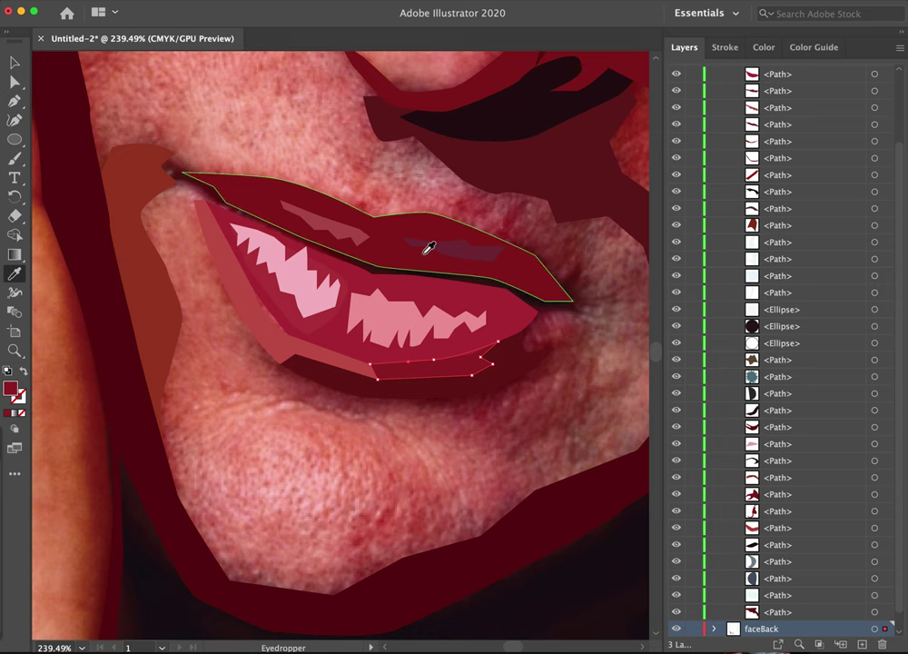
# - Start tracing the dark line between the lips, following its upper edge from the left mouth corner to the right one
pyautogui.press('p')
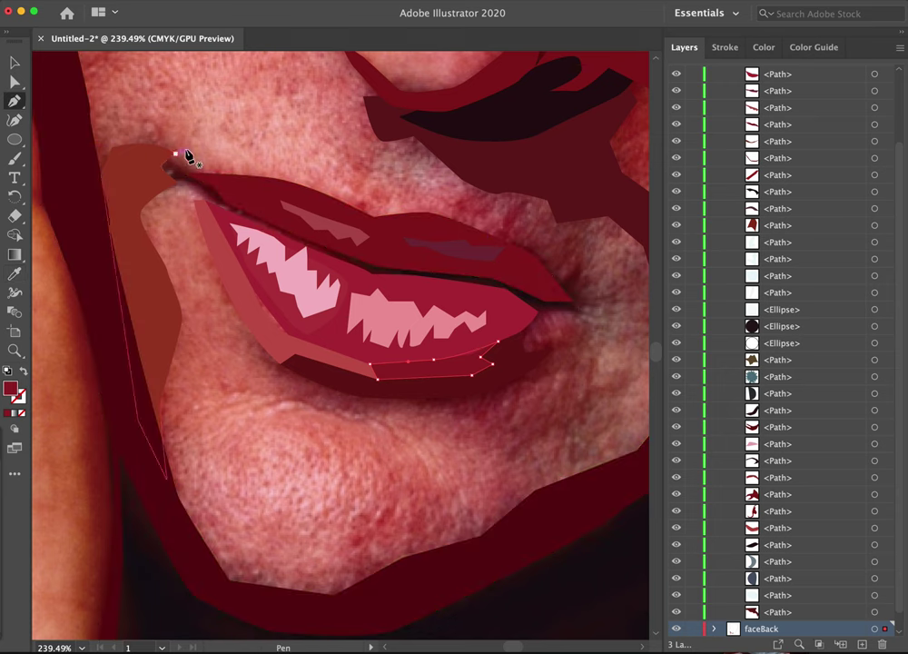
pyautogui.click(167, 165)
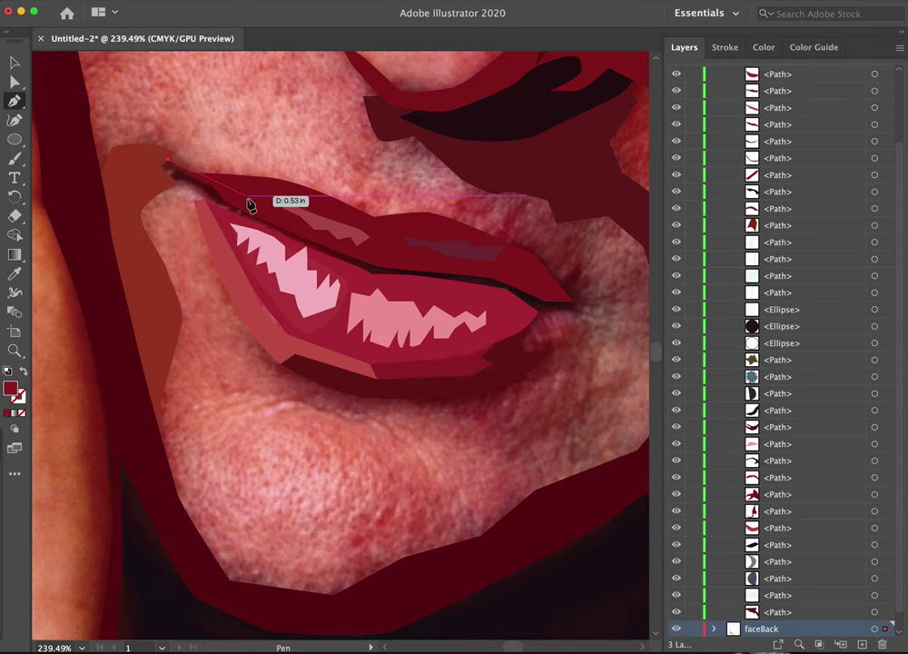
pyautogui.click(245, 201)
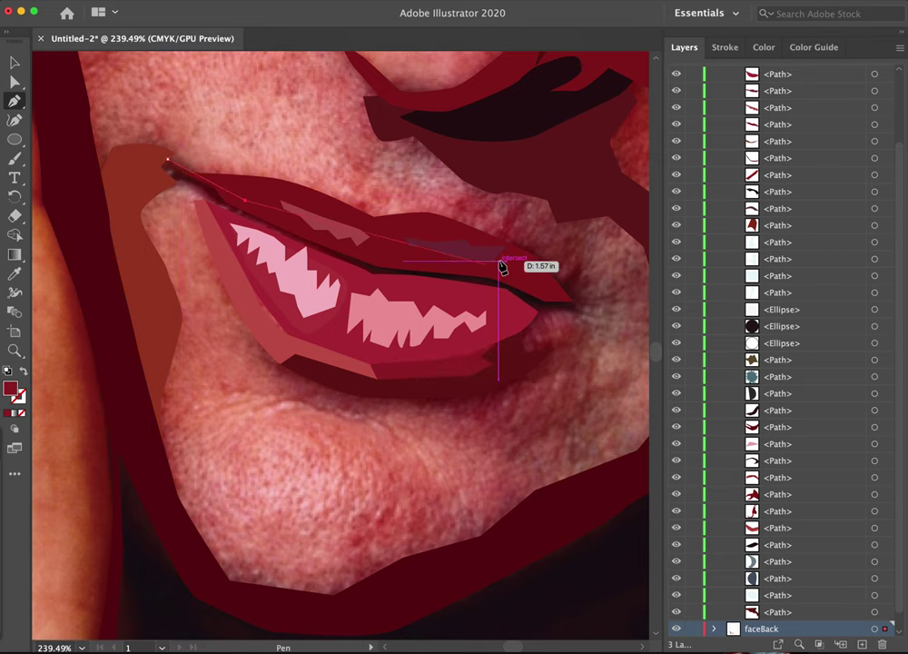
pyautogui.click(377, 258)
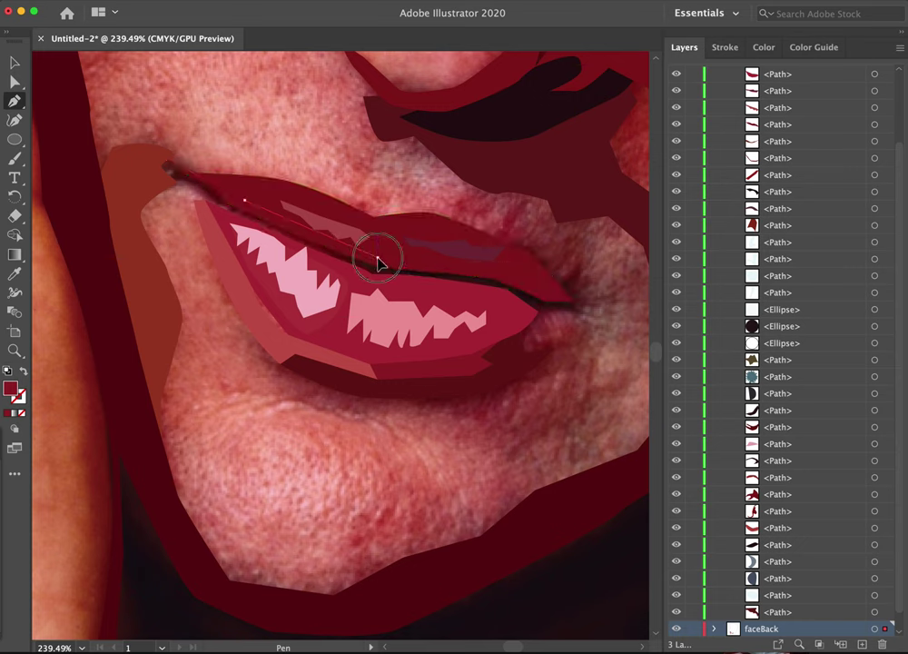
pyautogui.click(505, 274)
pyautogui.click(575, 302)
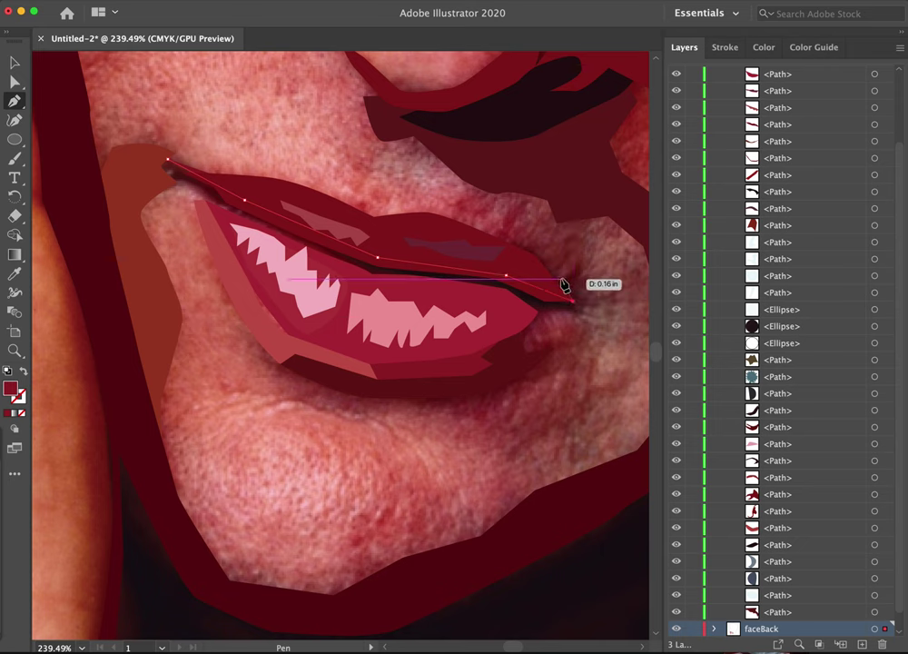
# - Outline the small dark flick at the right mouth corner and swap the path's fill and stroke to an unfilled outline
pyautogui.click(578, 267)
pyautogui.click(586, 299)
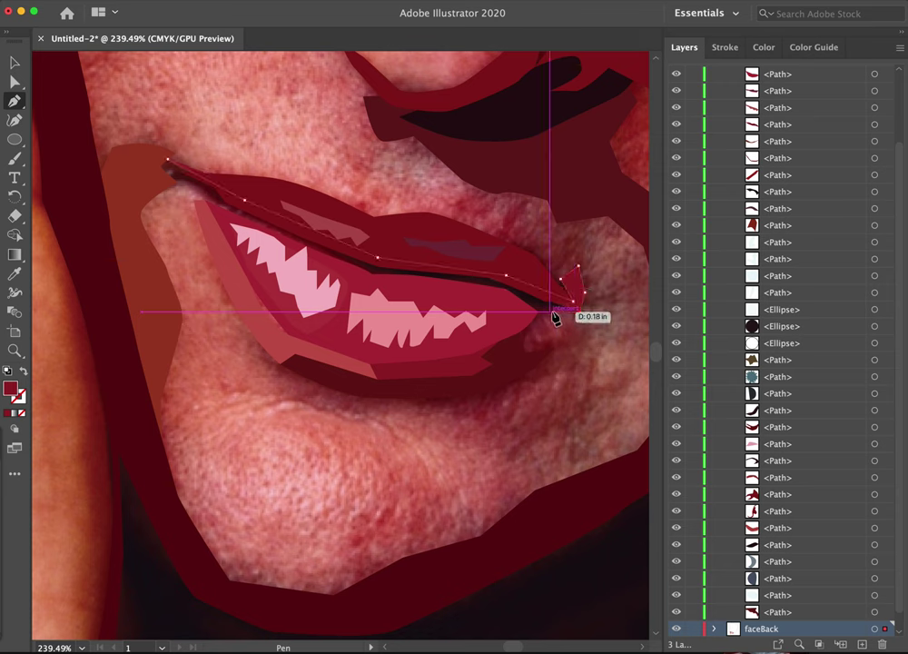
pyautogui.click(551, 312)
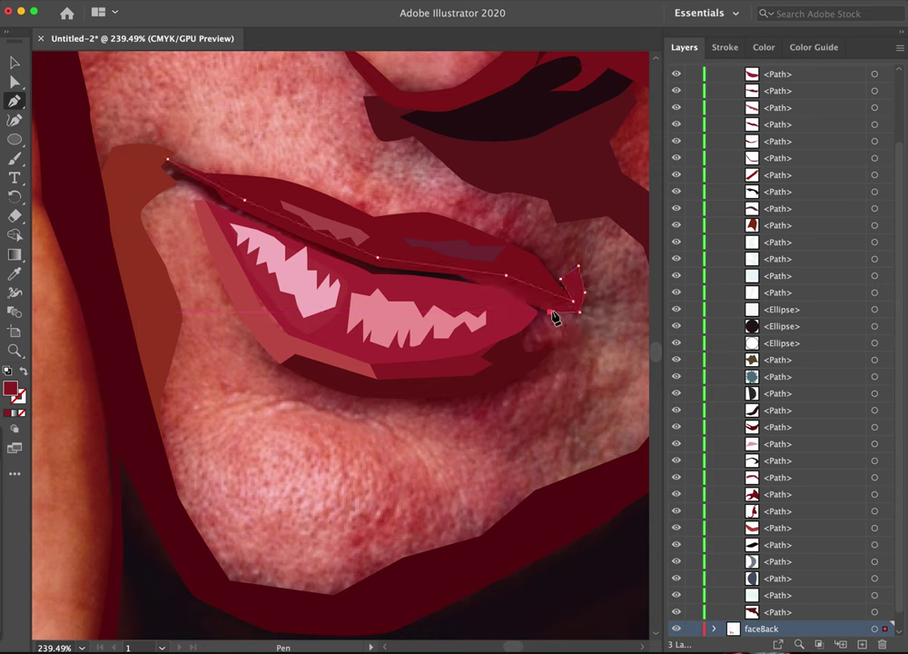
pyautogui.click(22, 373)
pyautogui.click(529, 312)
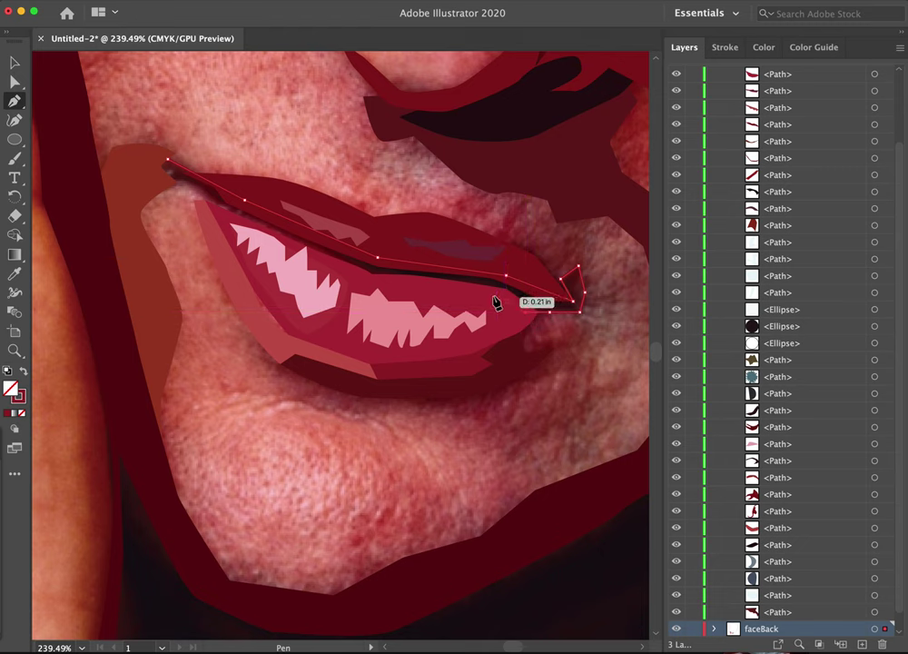
# - Trace the mouth line back along the lower lip's top edge and close the path at the left mouth corner
pyautogui.click(377, 258)
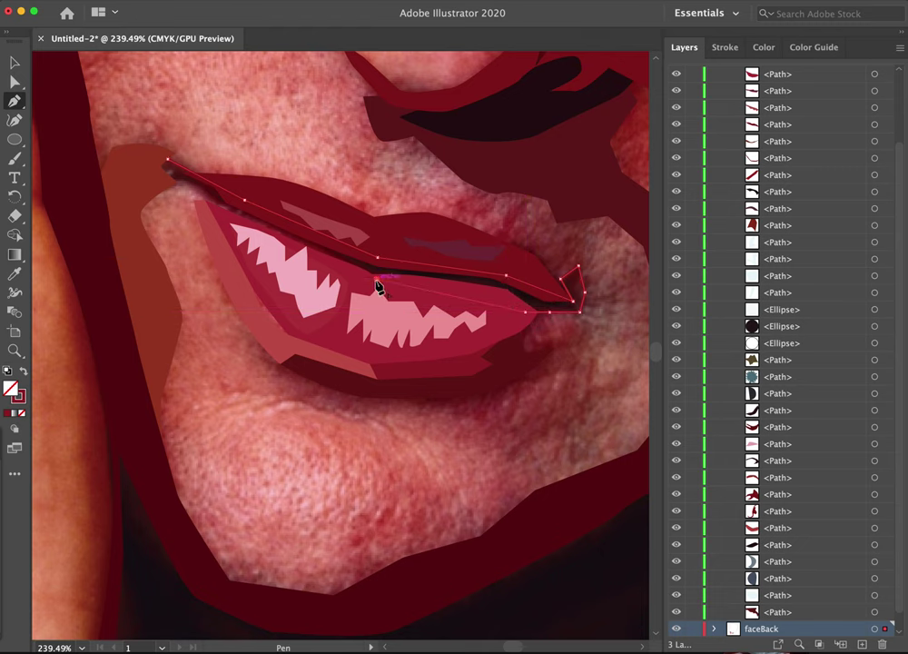
pyautogui.click(292, 249)
pyautogui.click(206, 199)
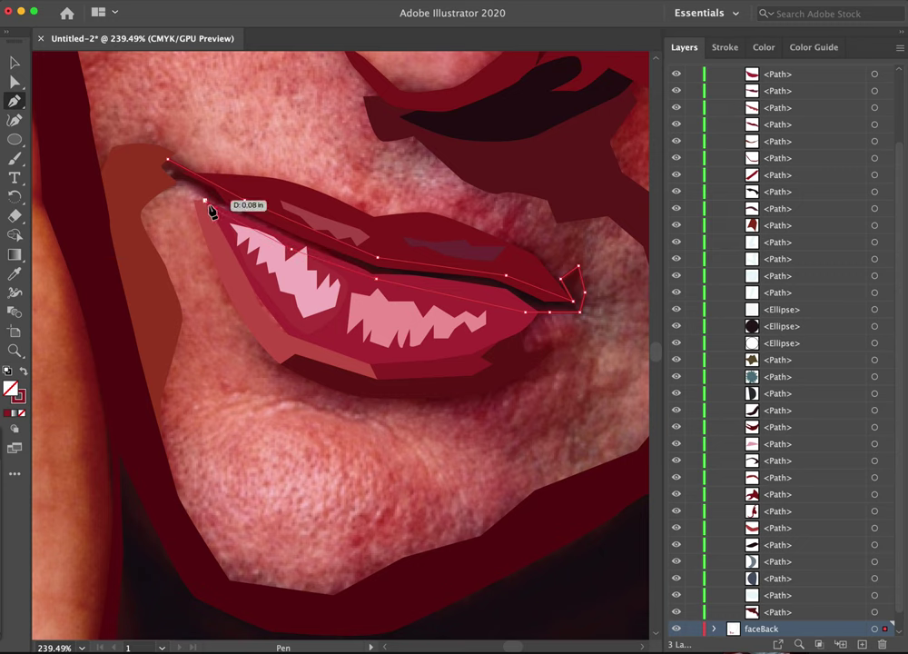
pyautogui.click(187, 186)
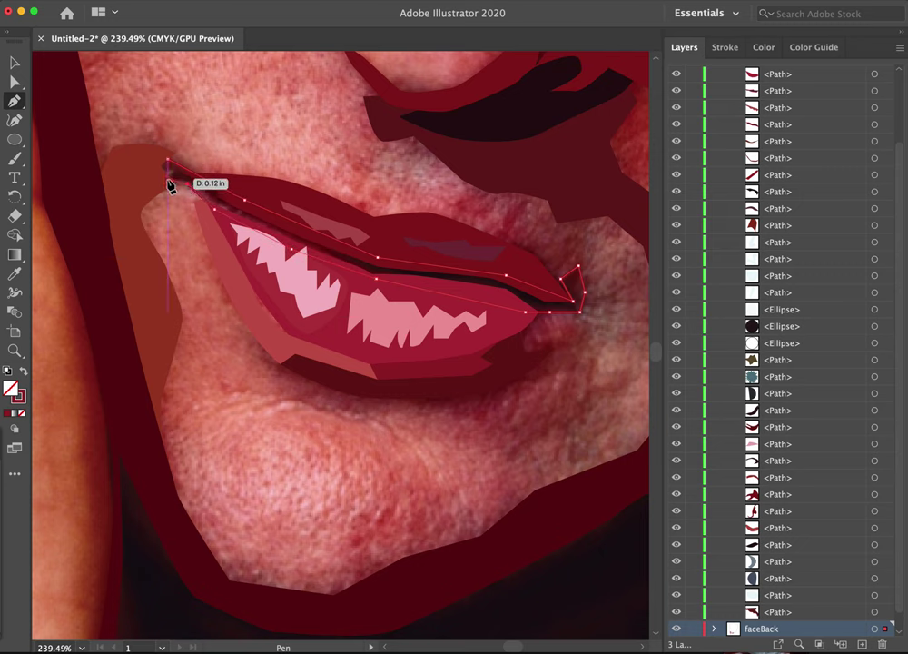
pyautogui.click(167, 177)
pyautogui.click(168, 165)
# - Fill the mouth line with very dark red sampled from the photo between the lips and deselect it
pyautogui.press('i')
pyautogui.click(269, 207)
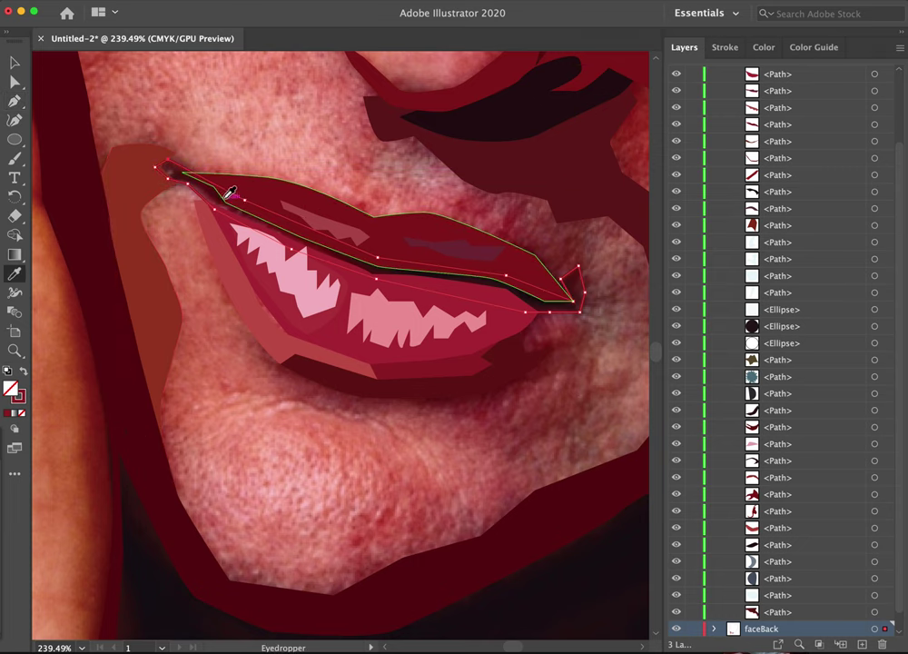
pyautogui.click(382, 262)
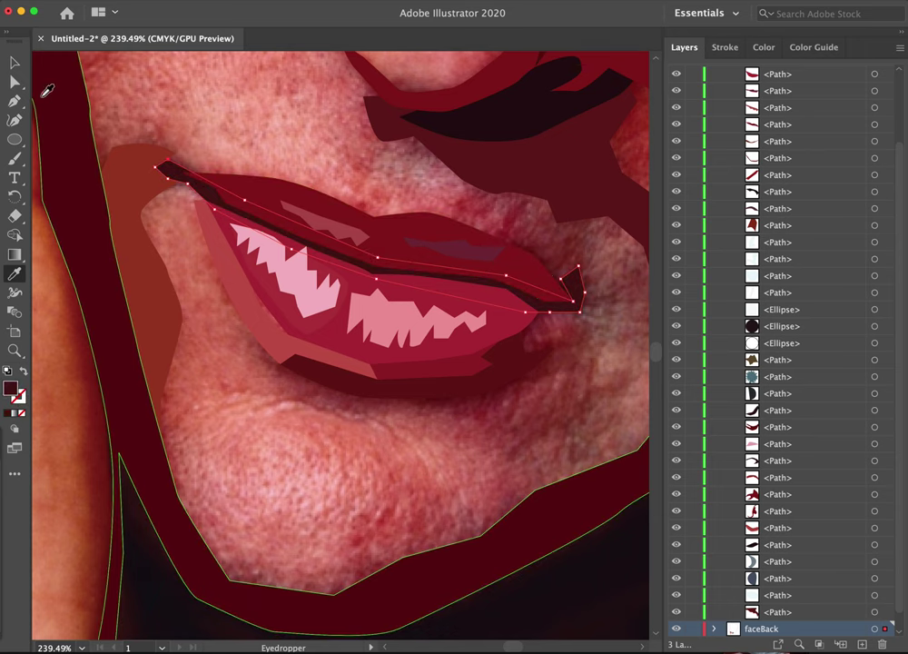
pyautogui.click(16, 69)
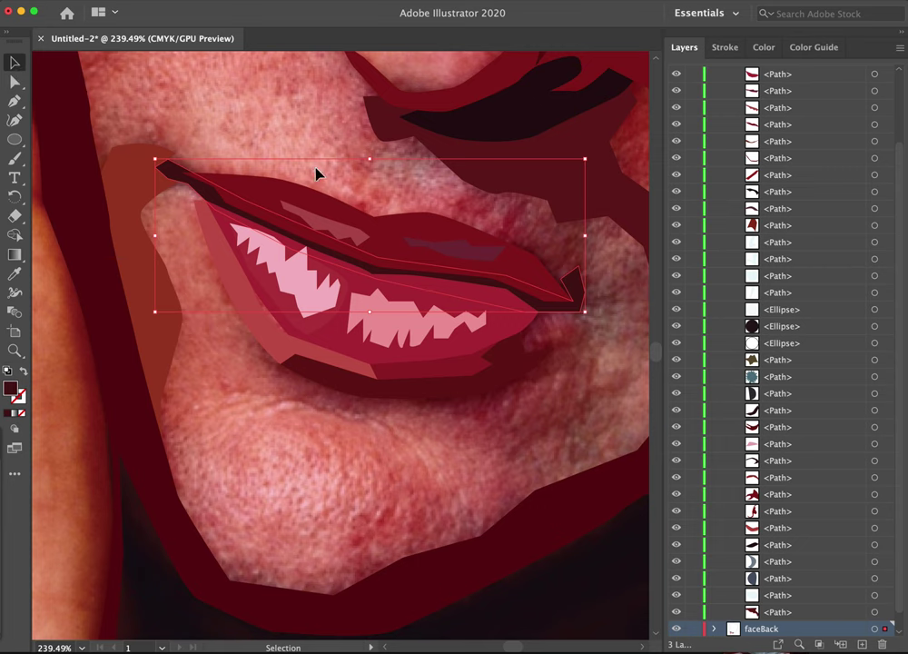
pyautogui.click(567, 392)
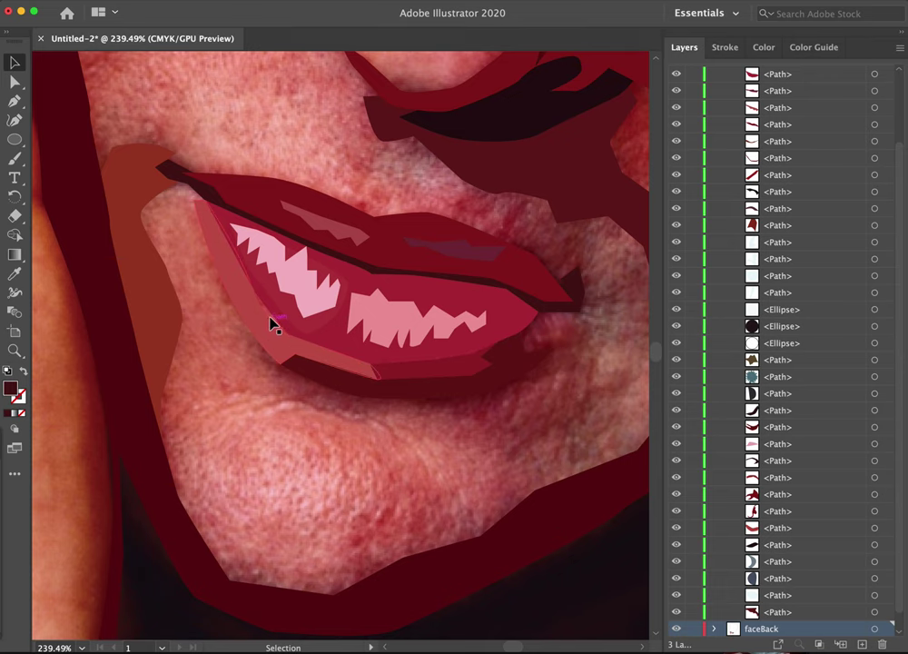
# - Reshape the inner edge of the medium-red strip beside the lower lip's left side to close the gap between them
pyautogui.scroll(2, 269, 325)
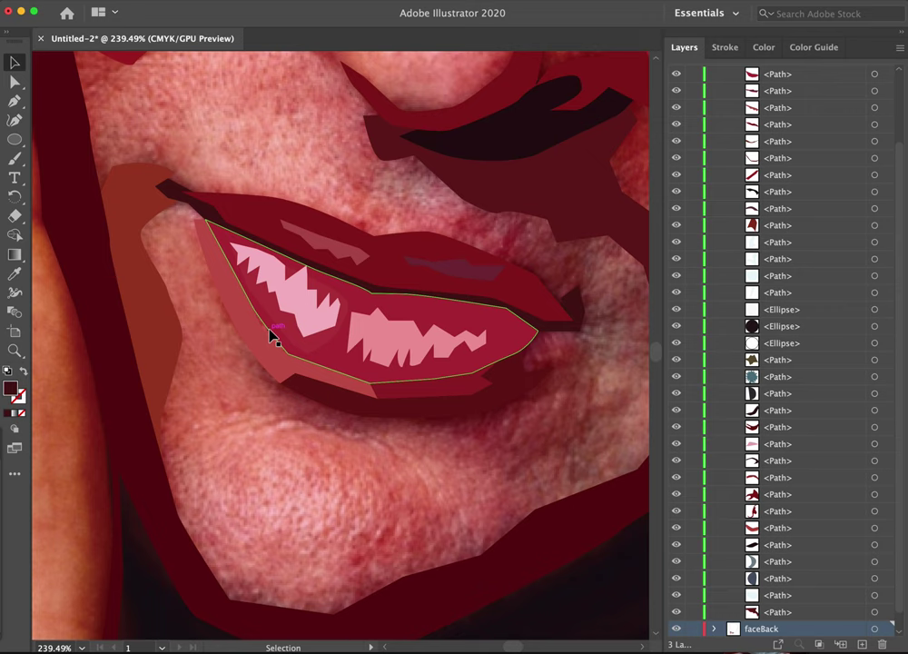
pyautogui.press('z')
pyautogui.moveTo(270, 351); pyautogui.dragTo(457, 222)
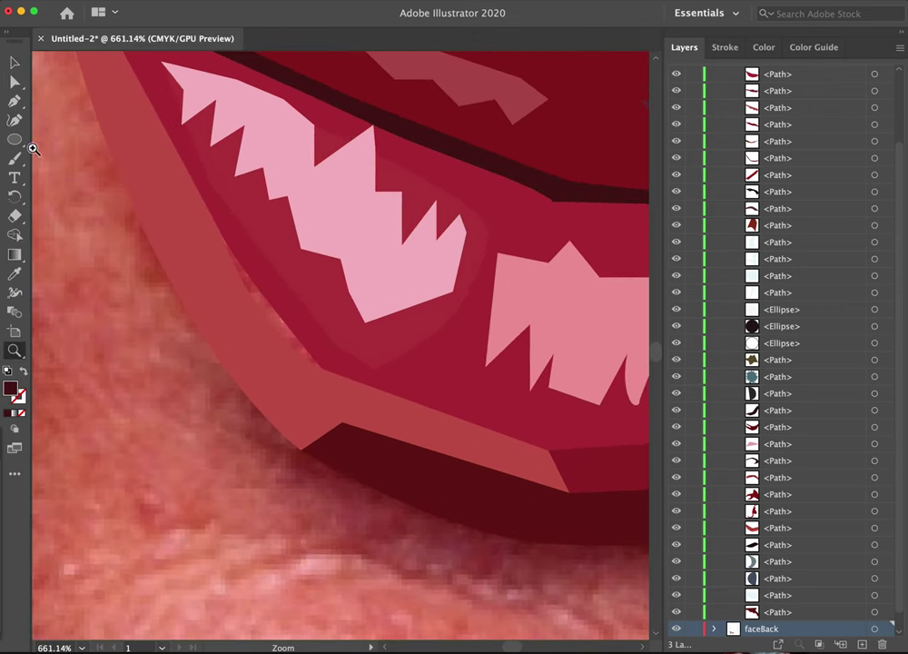
pyautogui.click(15, 62)
pyautogui.click(15, 81)
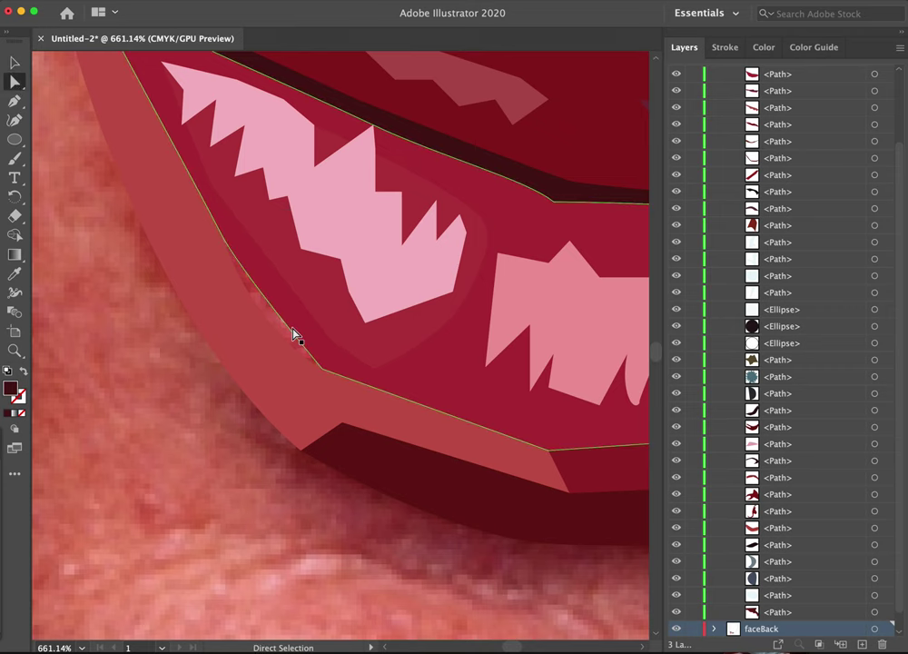
pyautogui.click(260, 358)
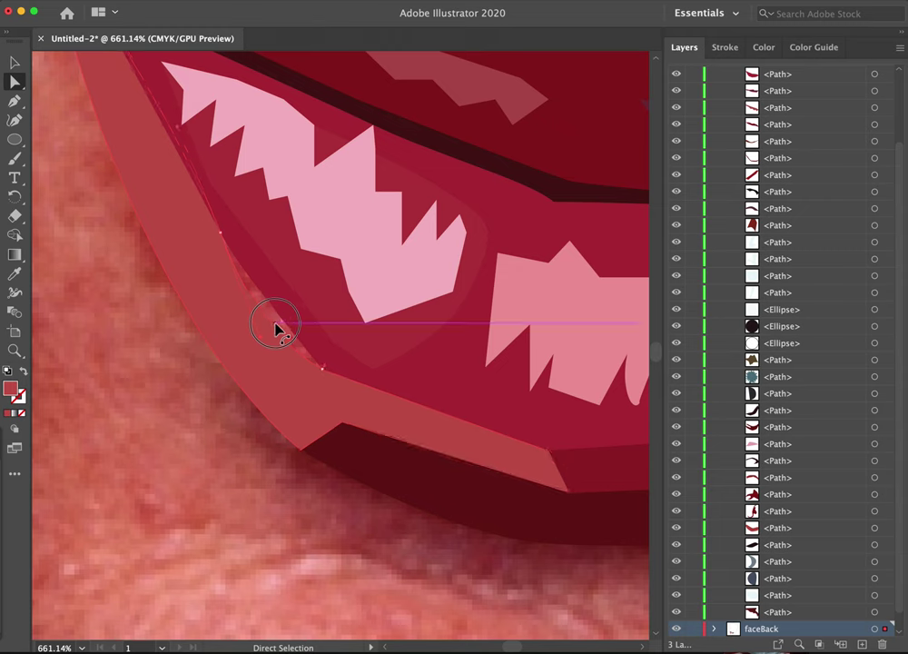
pyautogui.click(278, 318)
pyautogui.click(281, 342)
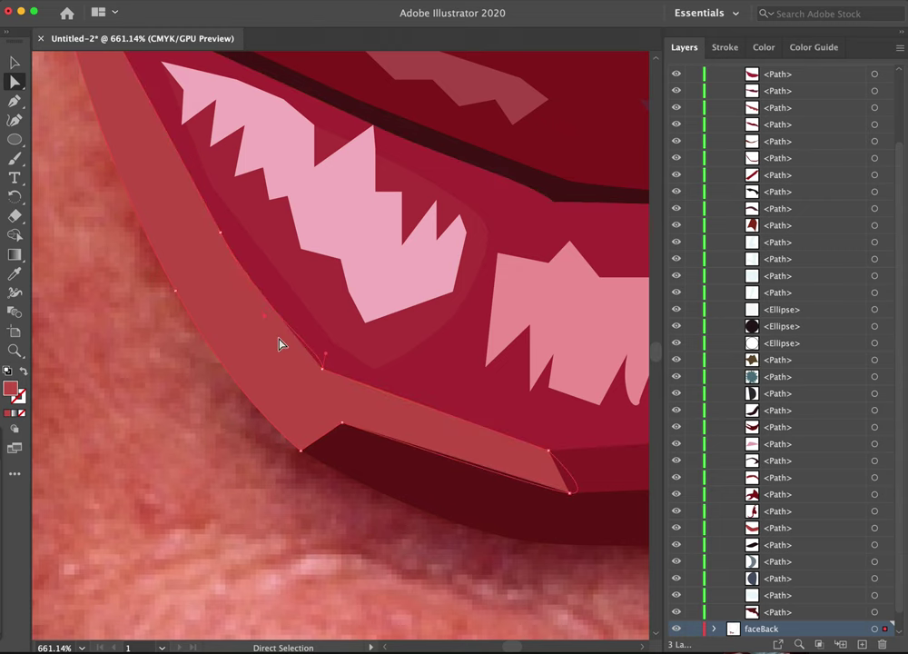
pyautogui.click(330, 366)
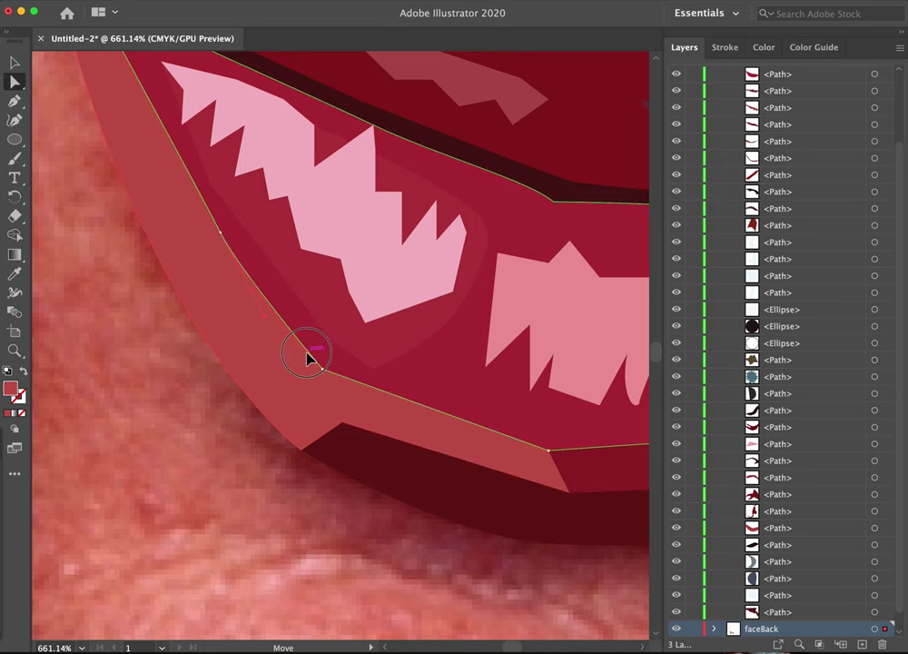
pyautogui.click(307, 355)
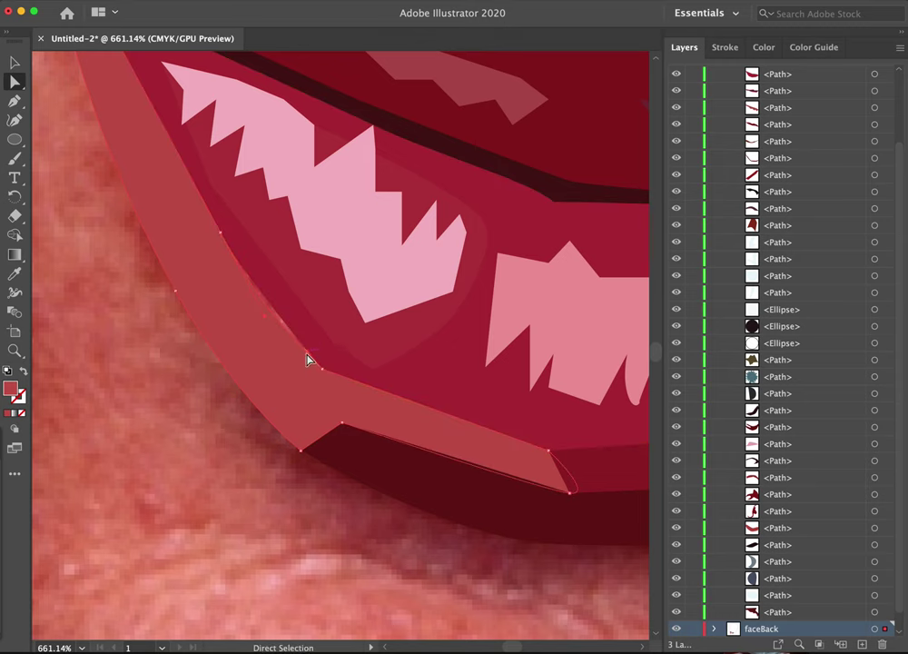
# - Try shifting the lower-lip shape slightly left over the medium-red strip, and undo the shift
pyautogui.click(268, 318)
pyautogui.click(284, 316)
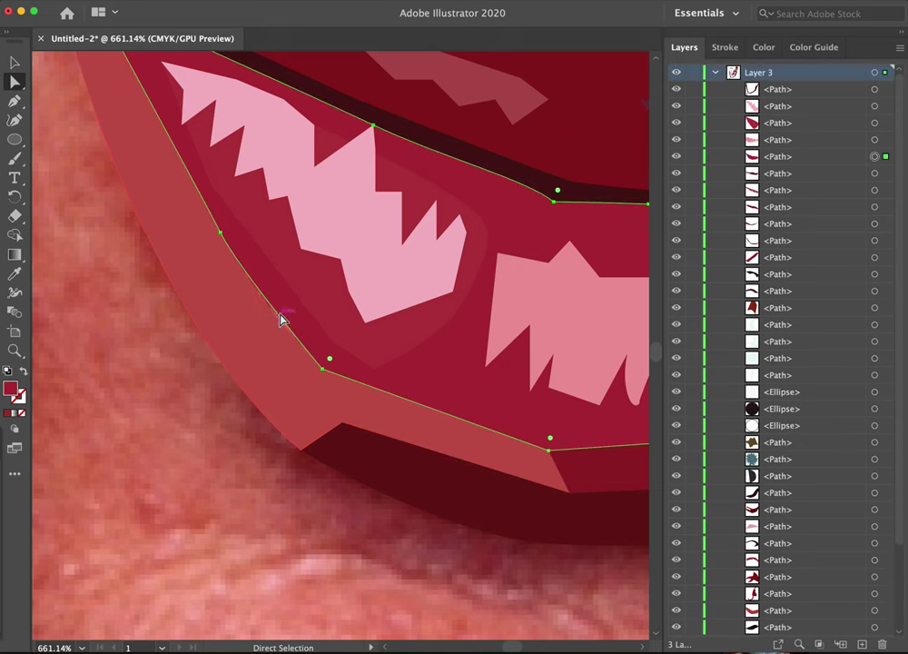
pyautogui.moveTo(279, 320); pyautogui.dragTo(274, 322)
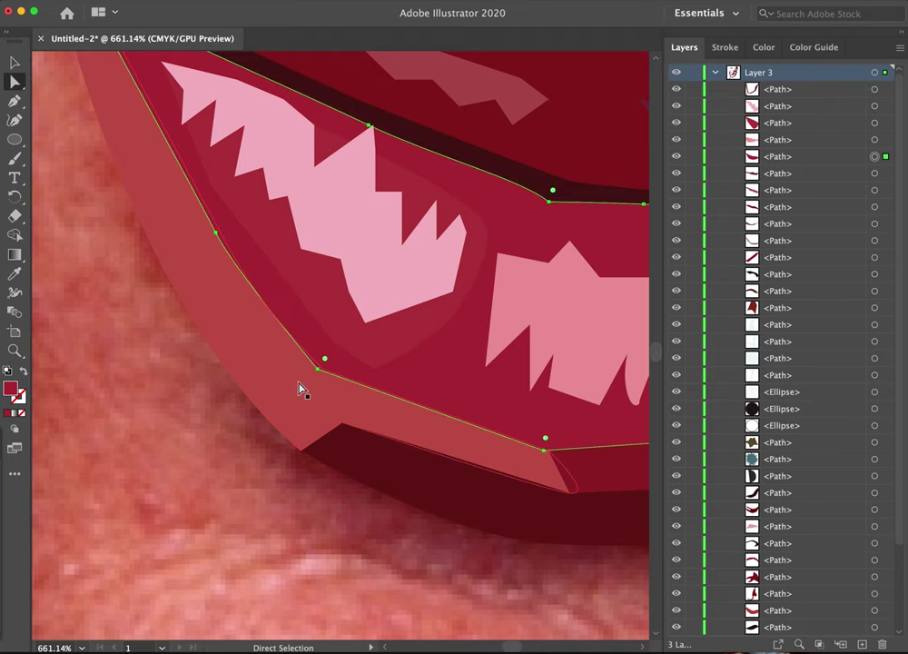
pyautogui.click(132, 322)
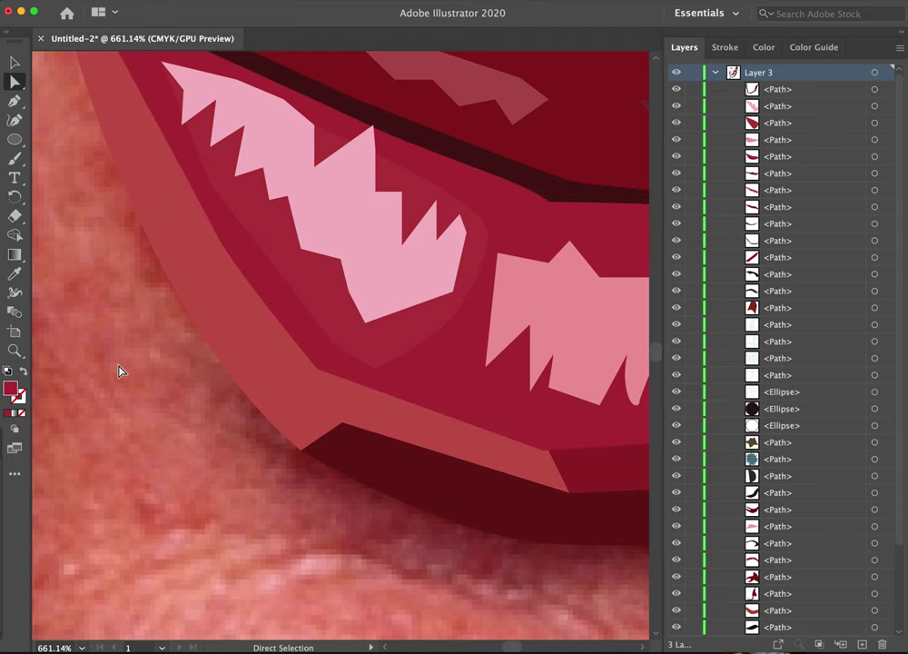
pyautogui.scroll(-1, 337, 368)
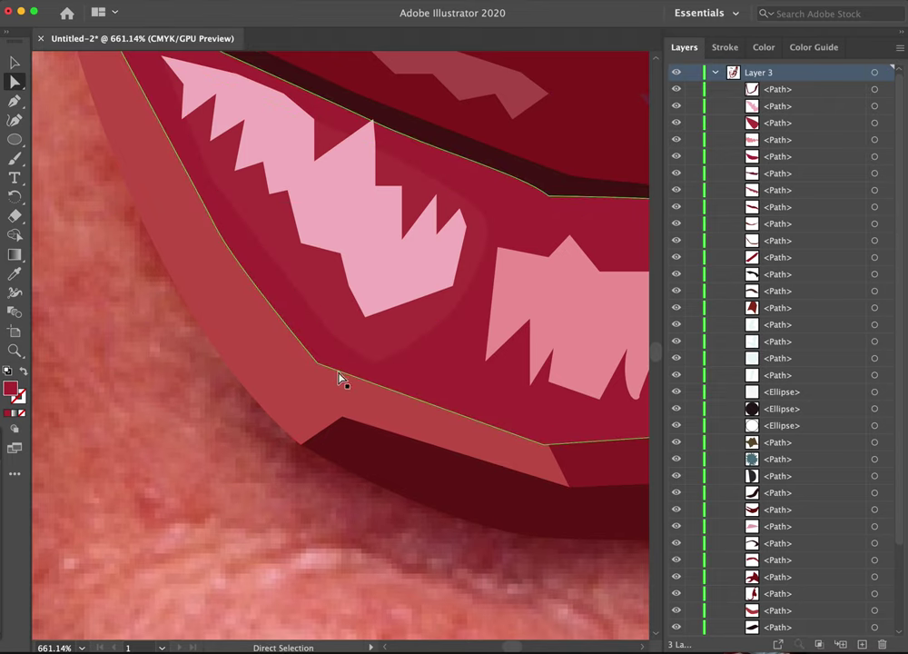
pyautogui.click(263, 335)
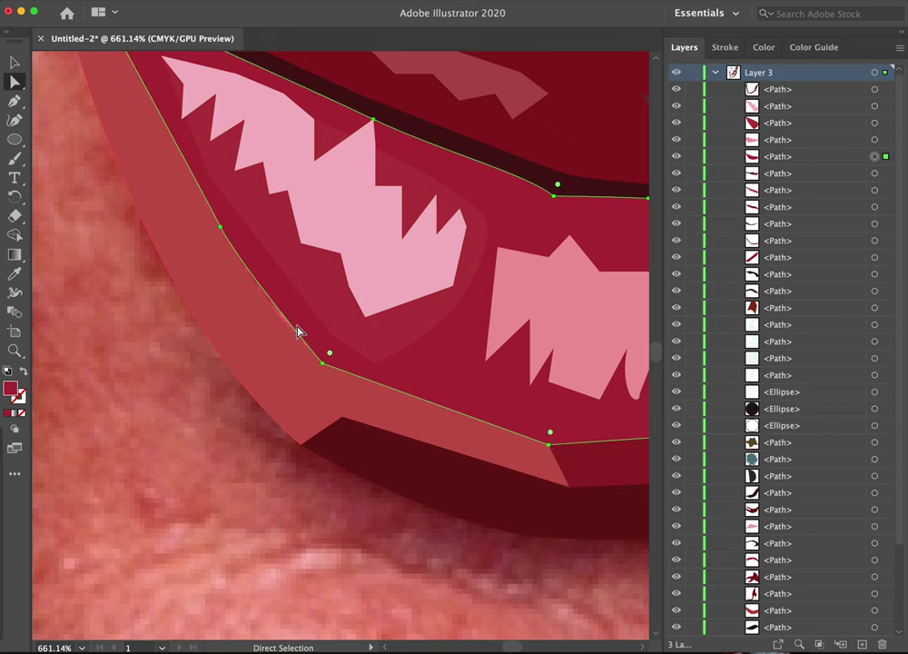
# - Try rounding the corners of the lower-lip shape, undo the rounding, and deselect the shape
pyautogui.scroll(1, 336, 364)
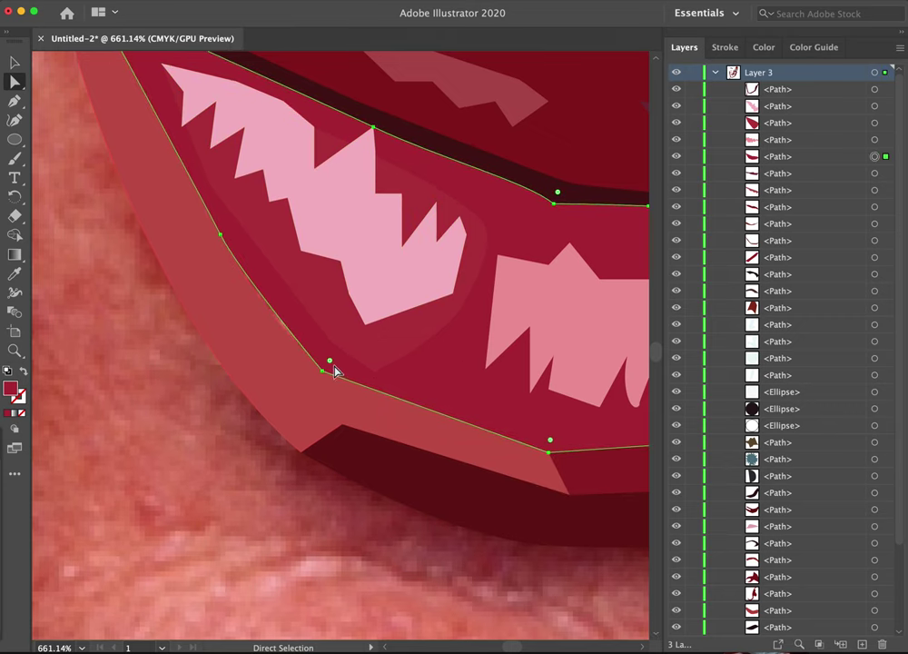
pyautogui.moveTo(330, 363); pyautogui.dragTo(367, 339)
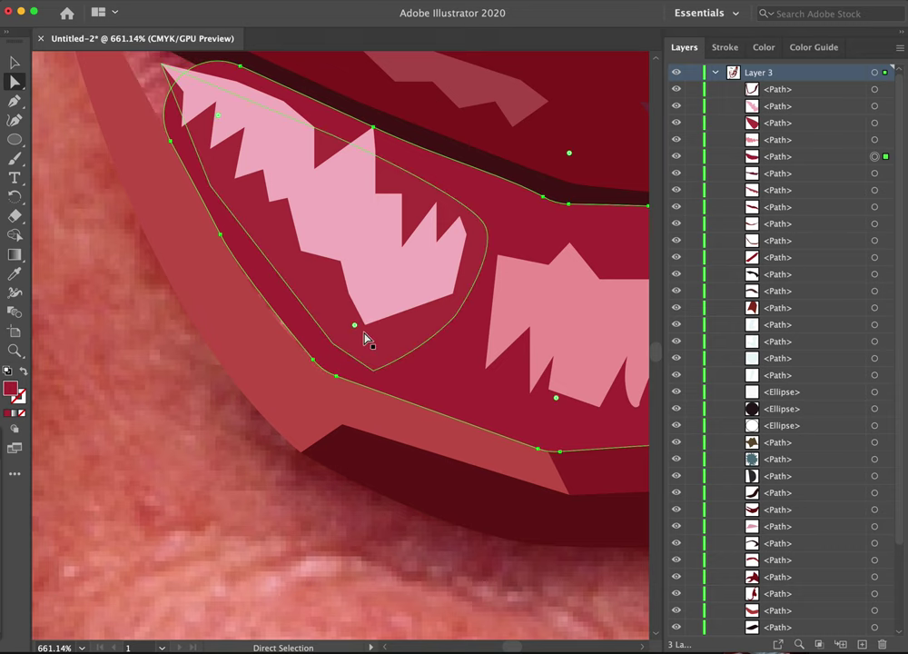
pyautogui.press('super+z')
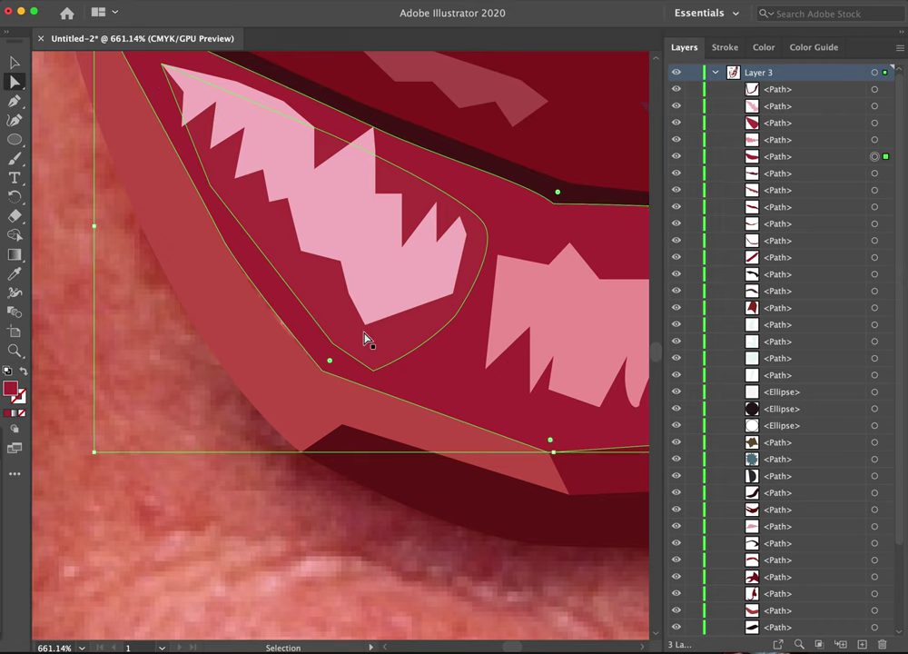
pyautogui.keyDown('shift'); pyautogui.click(349, 355); pyautogui.keyUp('shift')
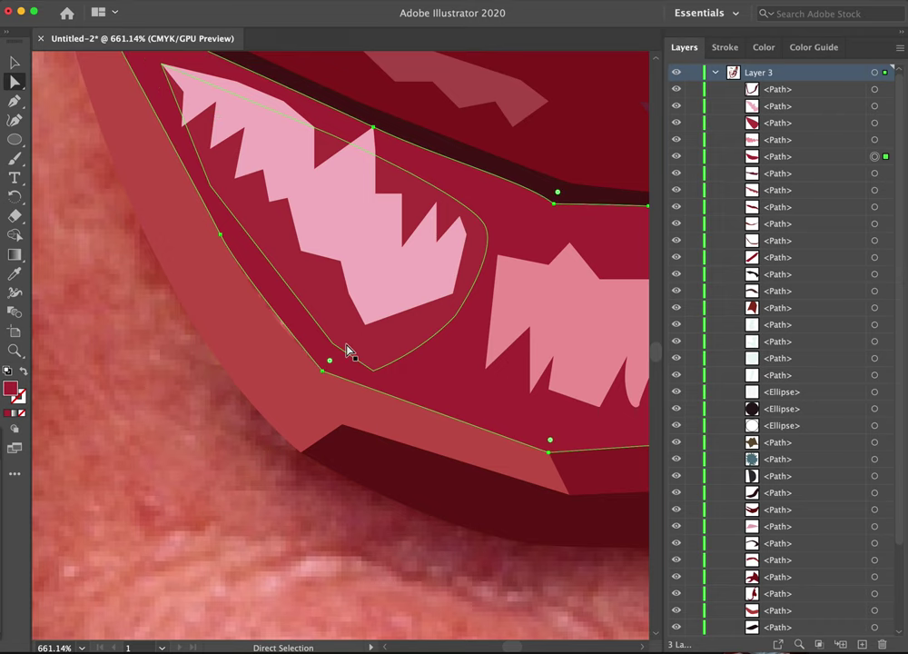
pyautogui.press('space')
pyautogui.rightClick(273, 355)
pyautogui.click(456, 483)
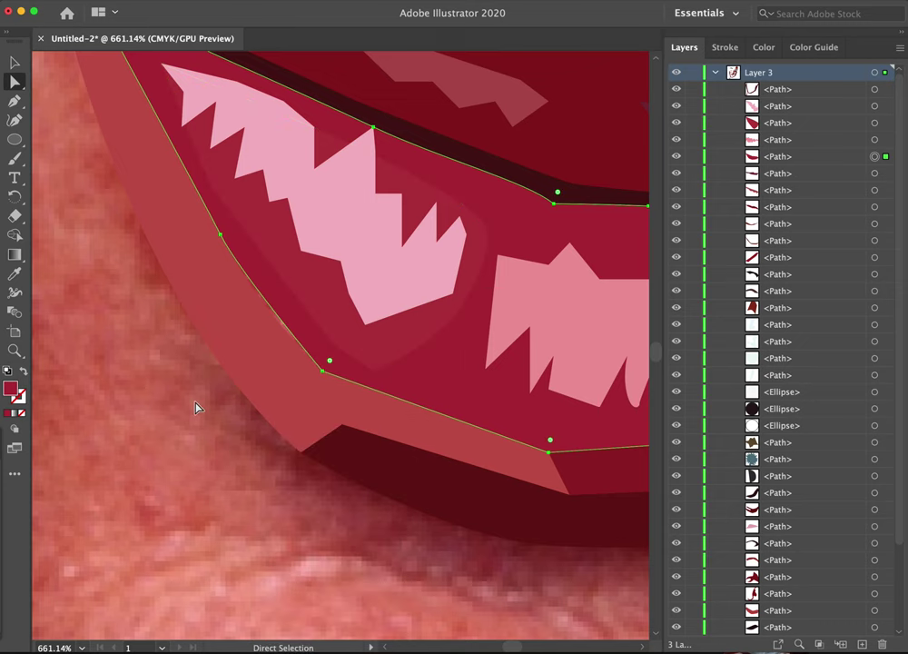
pyautogui.press('space')
pyautogui.moveTo(203, 391); pyautogui.dragTo(416, 531)
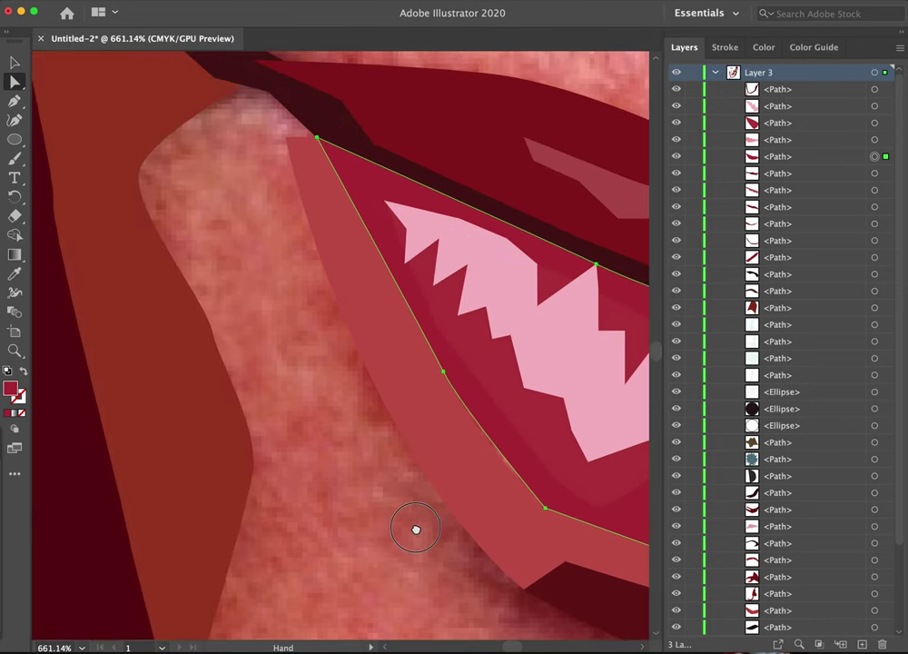
pyautogui.click(373, 479)
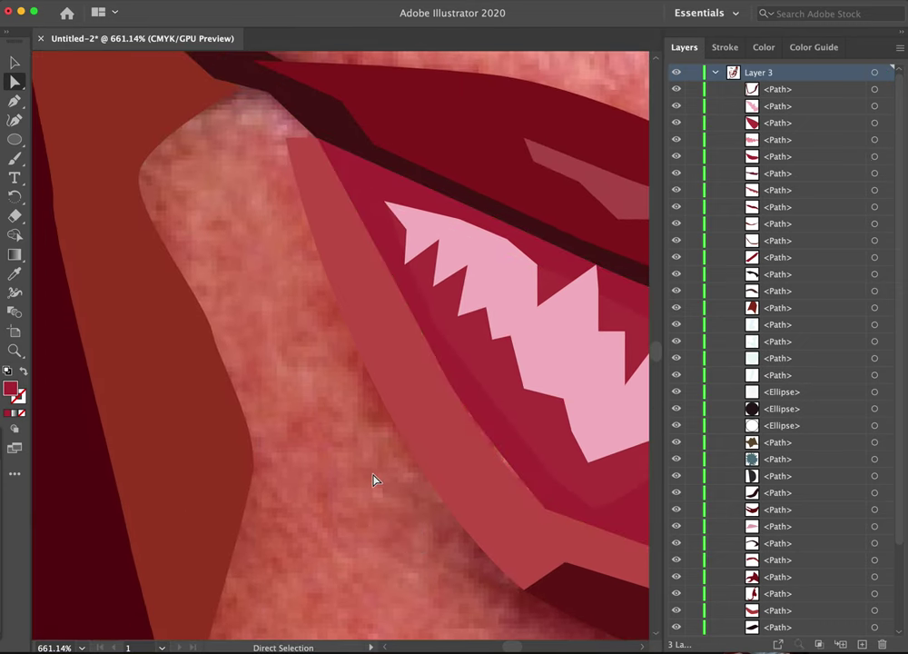
# - Try shifting the medium-red strip slightly toward the lower lip, and undo the shift
pyautogui.click(487, 451)
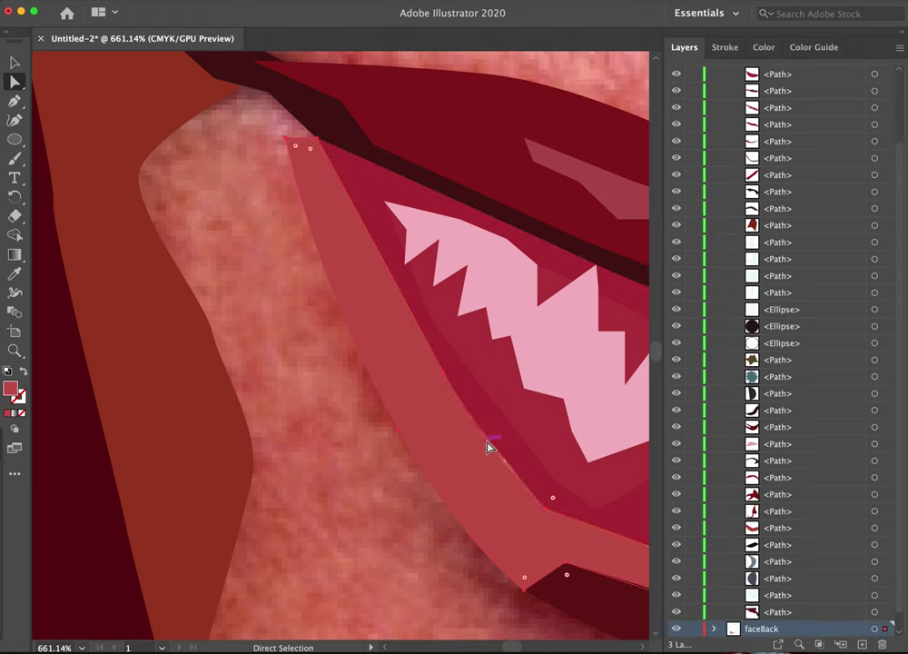
pyautogui.moveTo(487, 445); pyautogui.dragTo(490, 443)
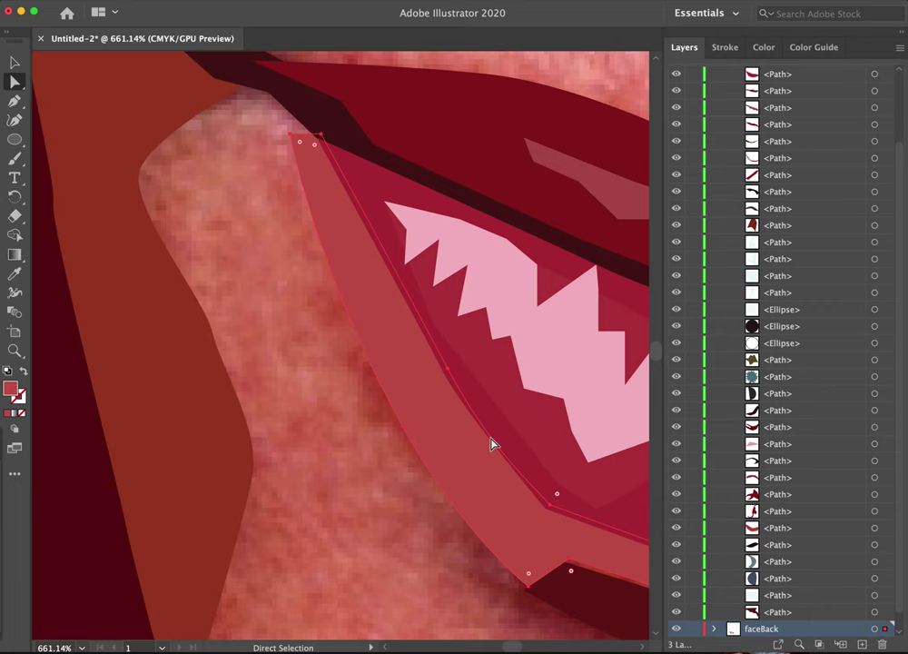
pyautogui.press('super+z')
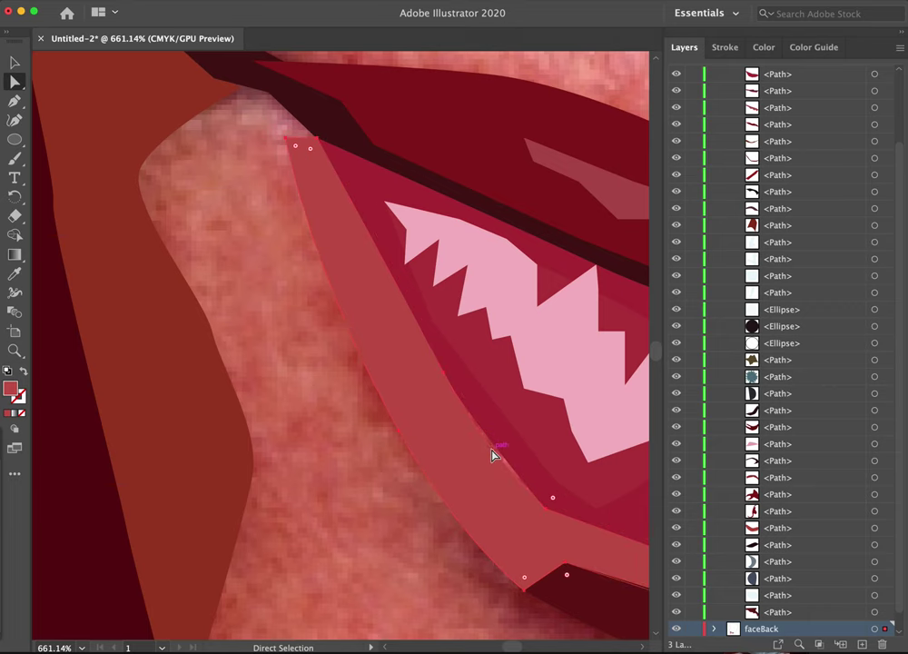
# - Adjust the curve of the medium-red strip's inner edge along the lower lip's left side, and deselect the strip
pyautogui.click(445, 374)
pyautogui.click(501, 463)
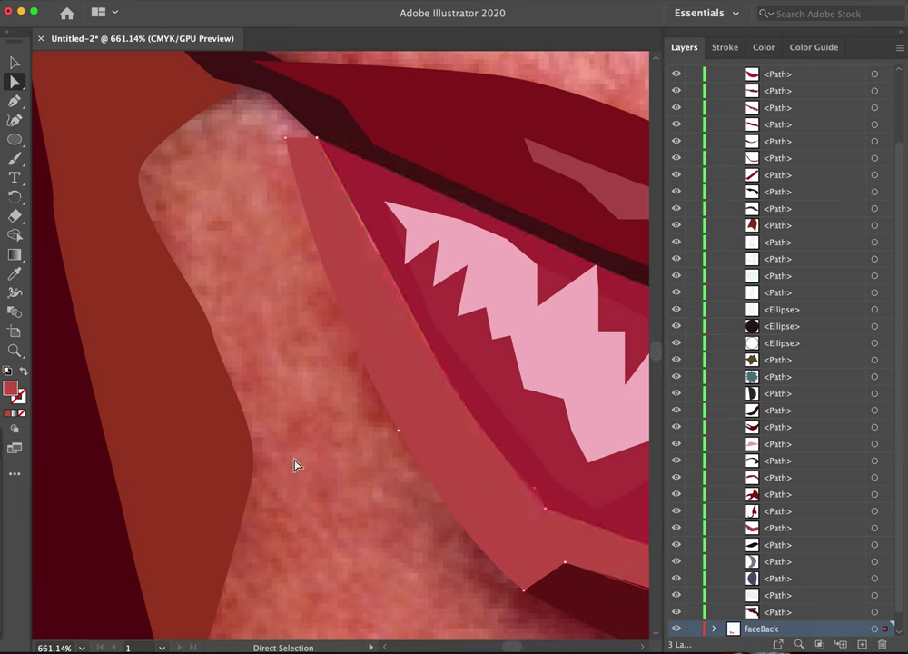
pyautogui.click(386, 278)
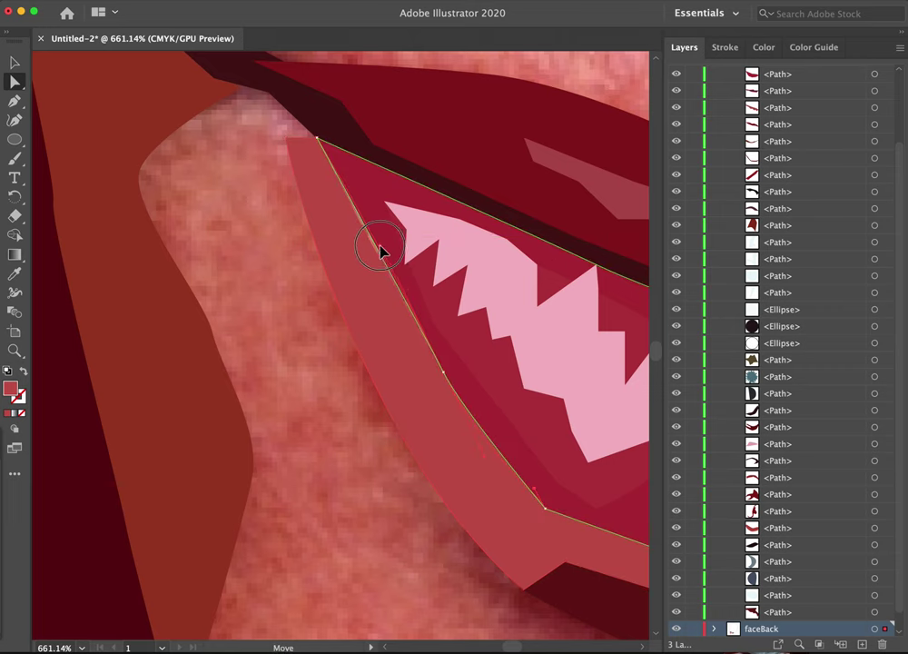
pyautogui.click(380, 251)
pyautogui.click(287, 351)
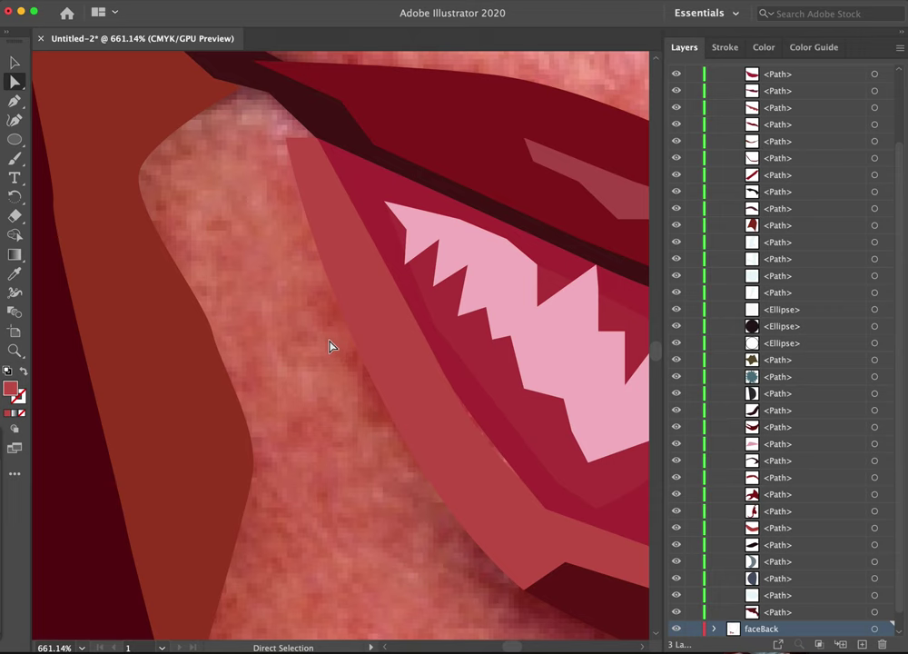
# - Hide the rodneyD photo layer to check for gaps between the medium-red strip and the lower lip
pyautogui.press('z')
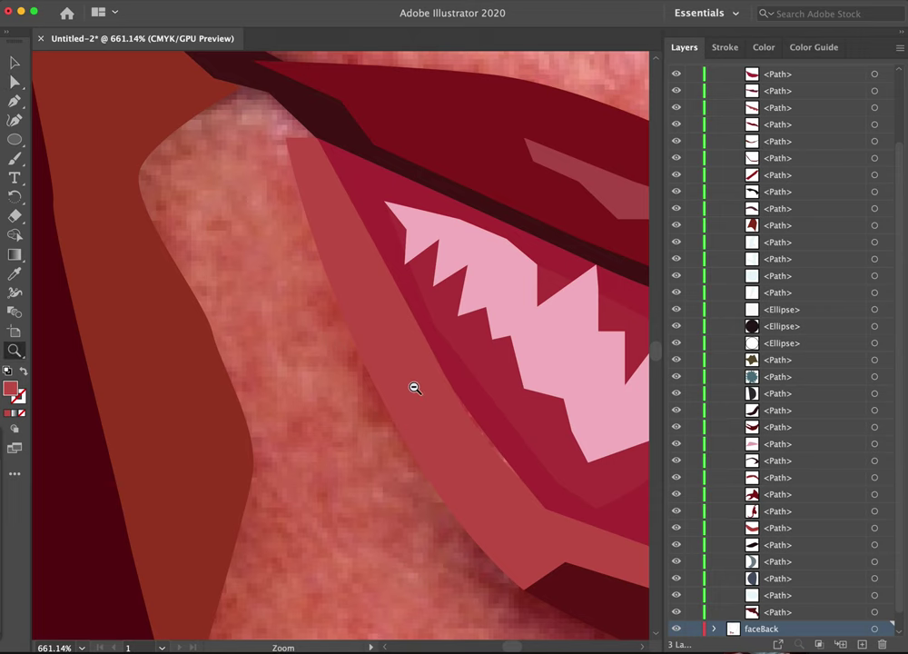
pyautogui.keyDown('alt'); pyautogui.click(489, 401); pyautogui.keyUp('alt')
pyautogui.keyDown('alt'); pyautogui.click(489, 397); pyautogui.keyUp('alt')
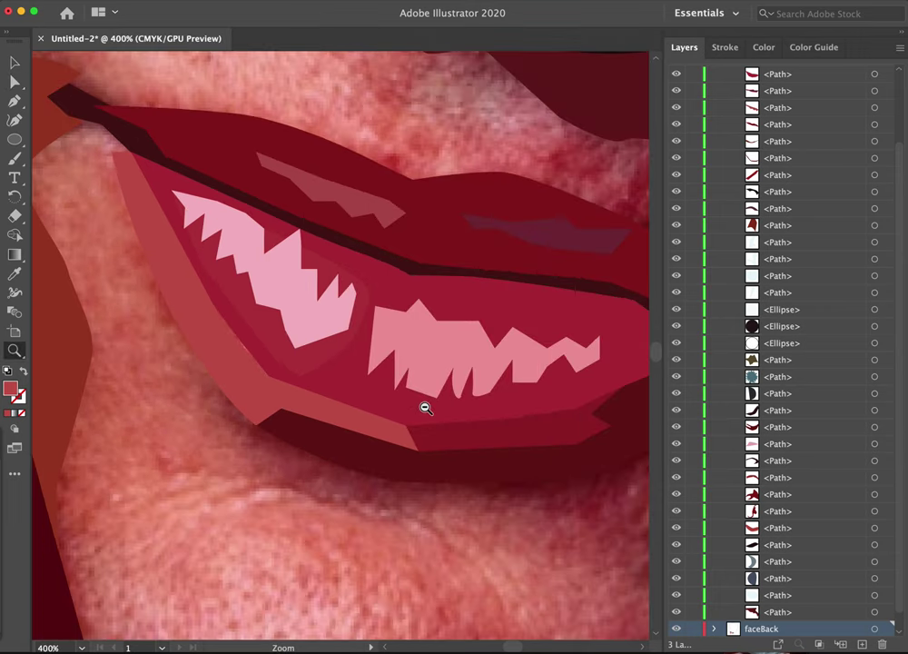
pyautogui.click(246, 351)
pyautogui.click(361, 324)
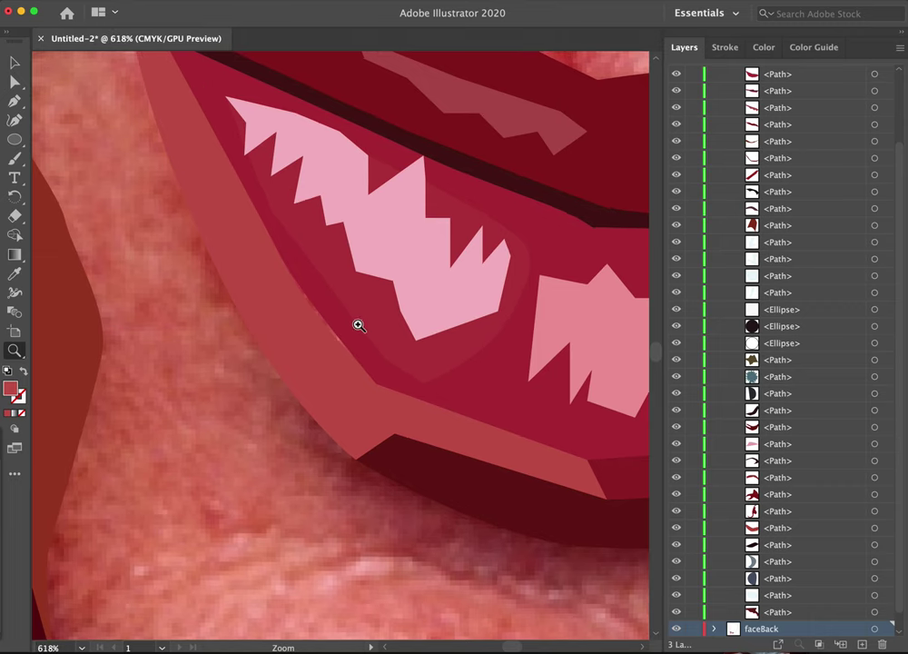
pyautogui.click(358, 329)
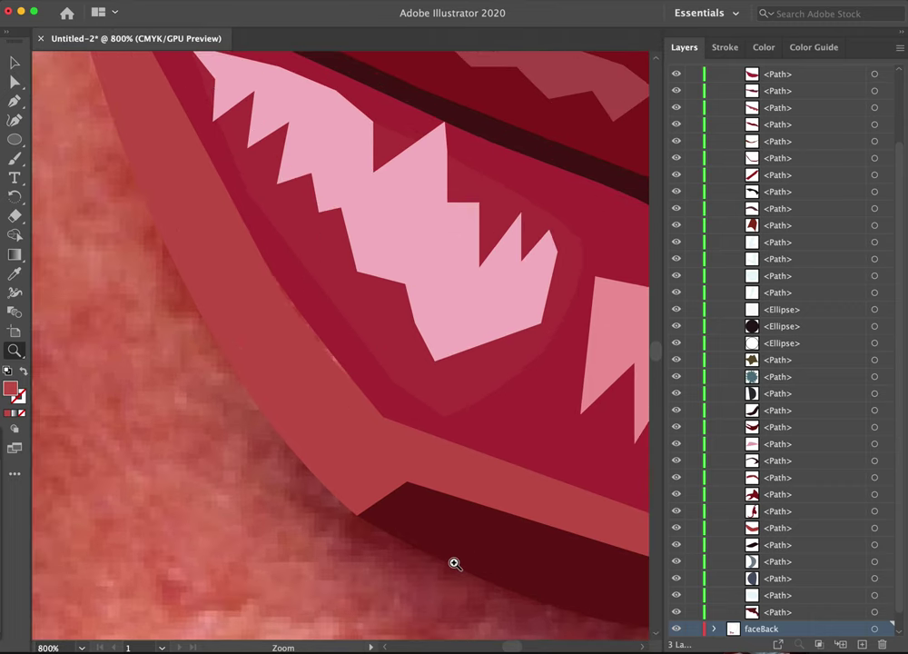
pyautogui.scroll(-1, 761, 234)
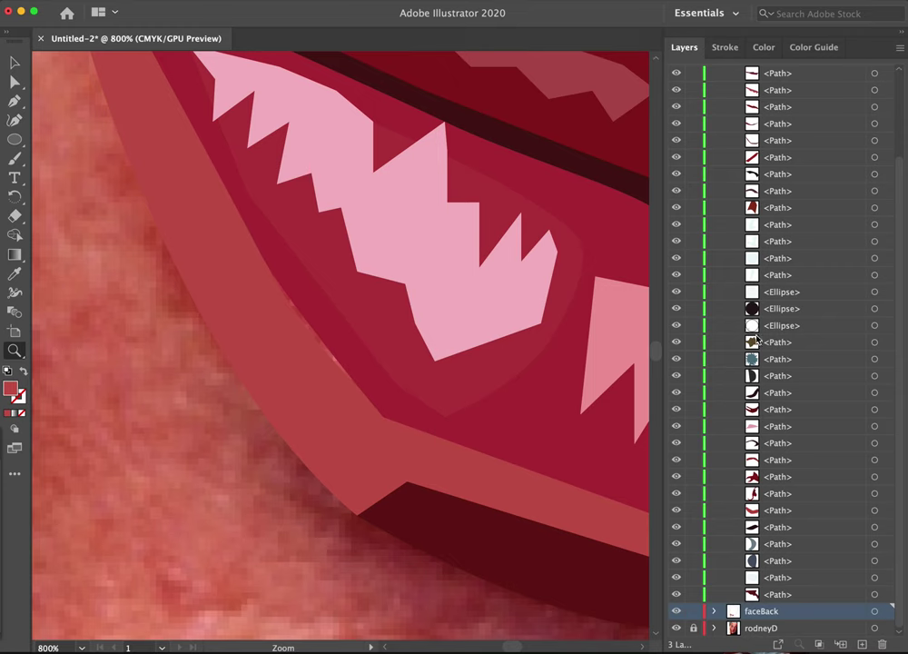
pyautogui.click(676, 628)
pyautogui.click(676, 627)
pyautogui.click(676, 627)
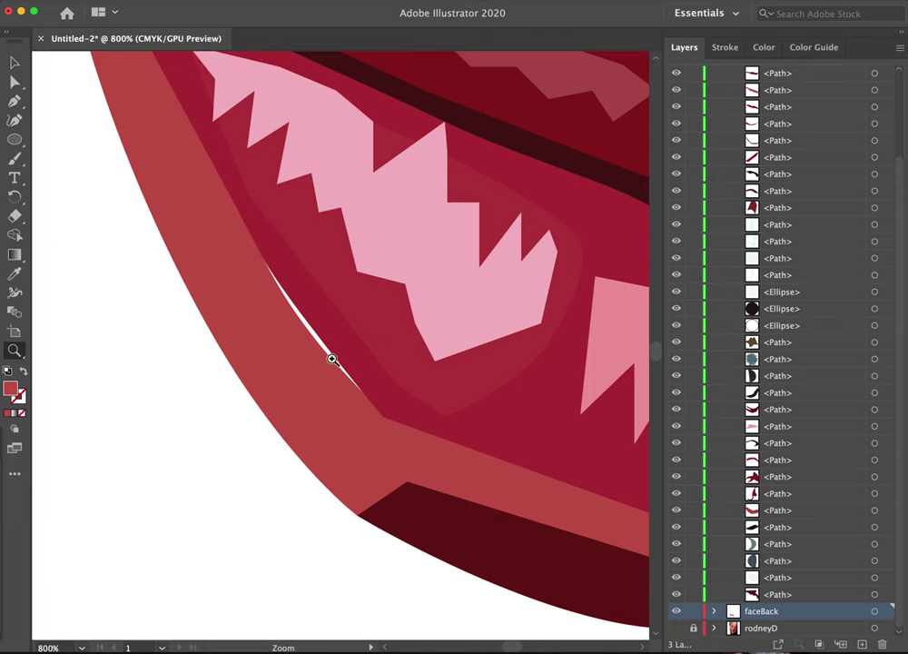
# - Bend the lower segment of the medium-red strip's inner edge toward the lower lip to cover the gap
pyautogui.press('v')
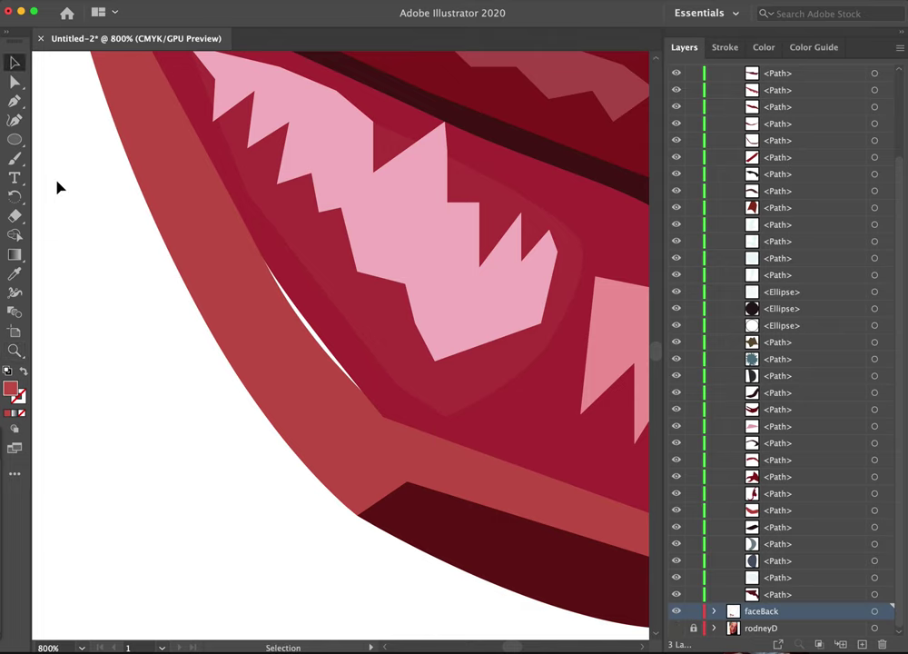
pyautogui.click(15, 82)
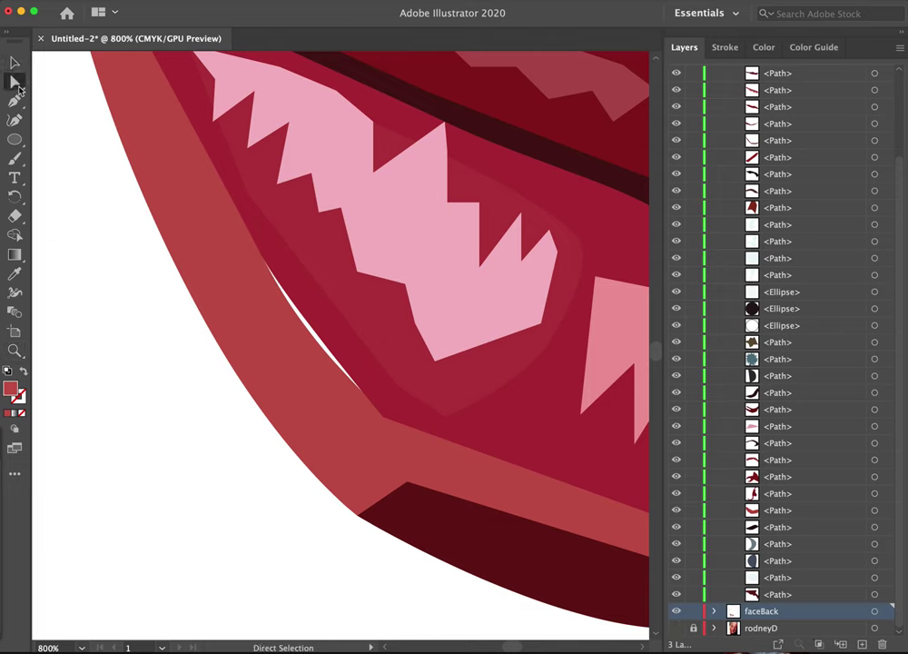
pyautogui.click(319, 351)
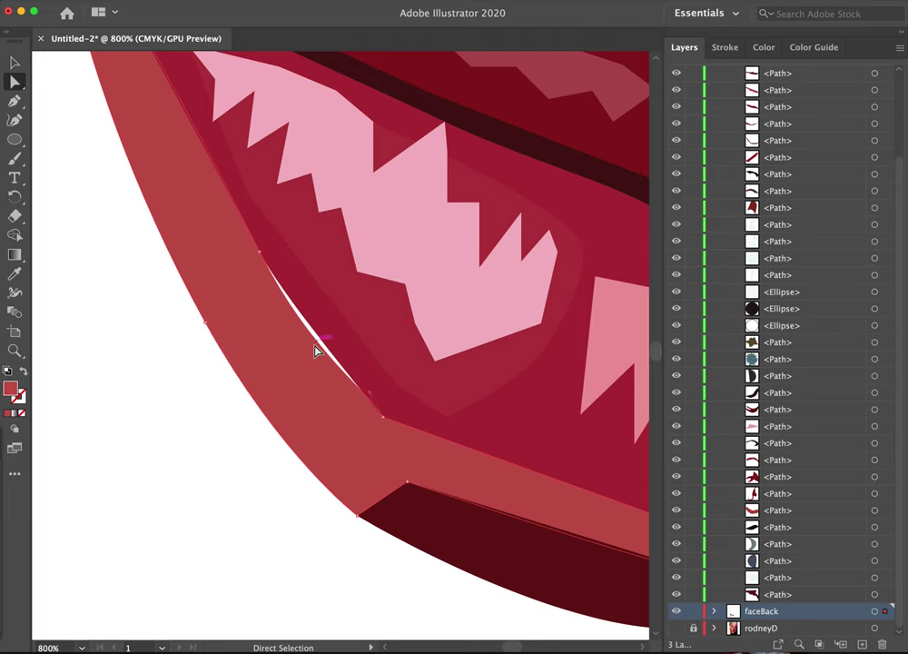
pyautogui.moveTo(312, 356); pyautogui.dragTo(312, 339)
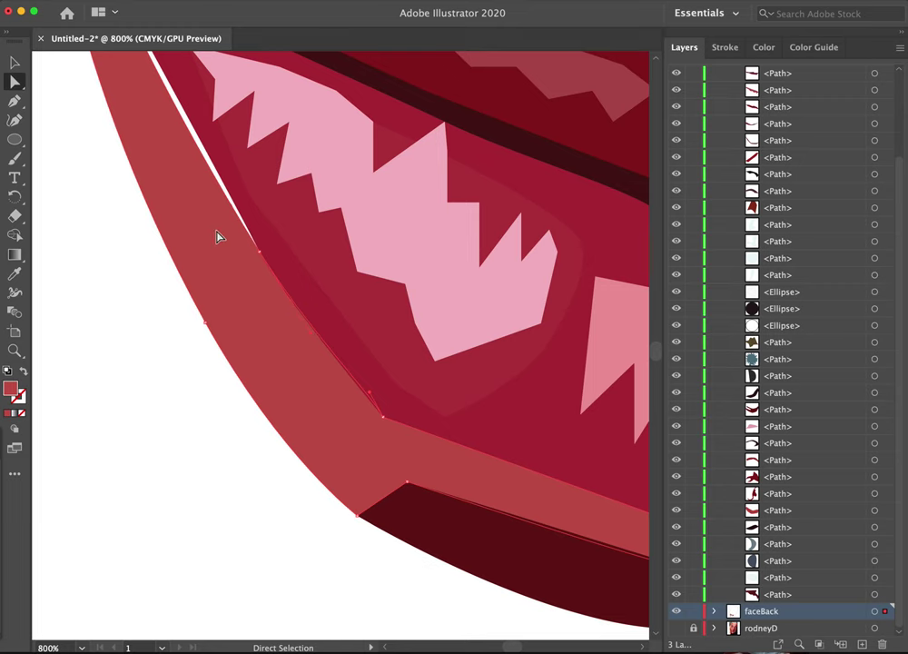
# - Bend the upper segment of the medium-red strip's inner edge with the Anchor Point tool to close the gap near the left mouth corner
pyautogui.click(262, 255)
pyautogui.click(15, 102)
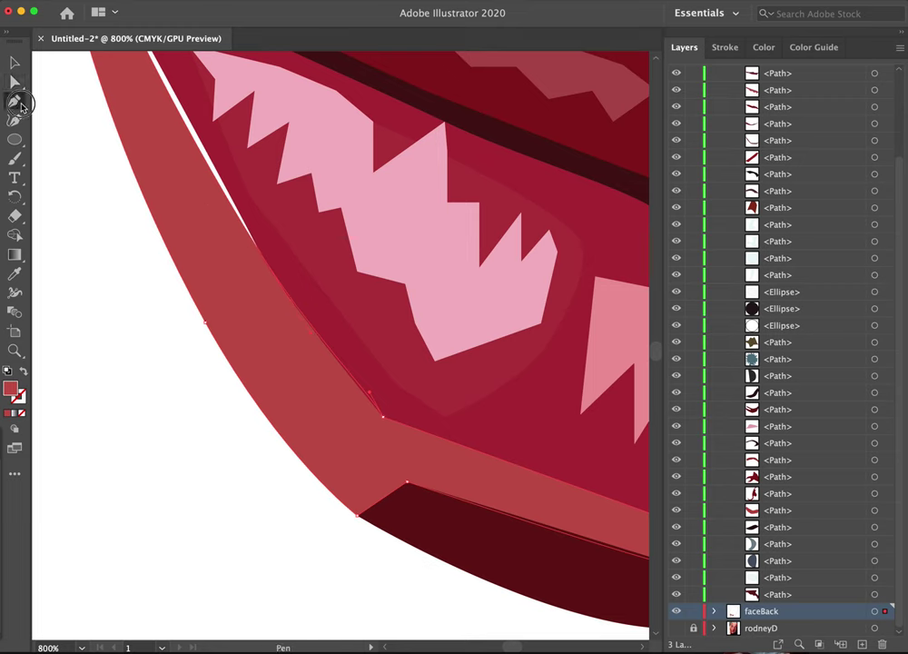
pyautogui.moveTo(20, 106); pyautogui.dragTo(67, 119)
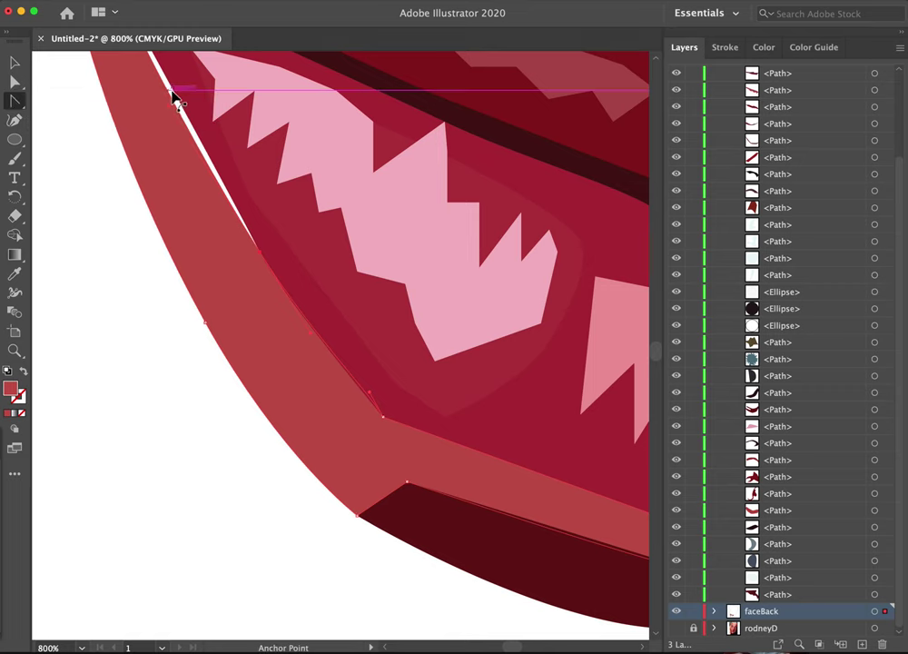
pyautogui.keyDown('super'); pyautogui.click(181, 104); pyautogui.keyUp('super')
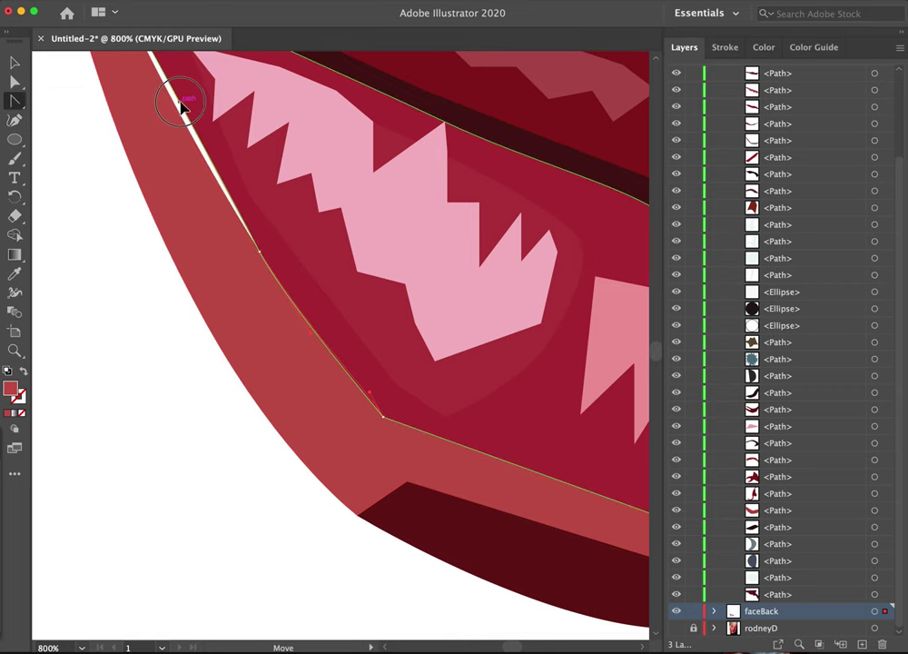
pyautogui.rightClick(205, 229)
pyautogui.click(224, 383)
pyautogui.moveTo(148, 285); pyautogui.dragTo(171, 450)
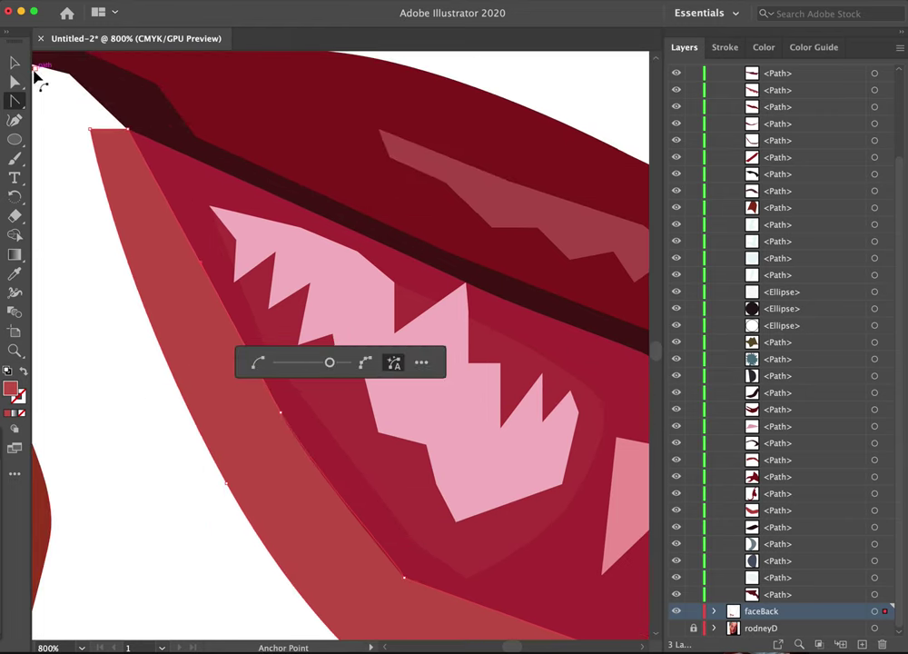
pyautogui.moveTo(15, 97); pyautogui.dragTo(64, 97)
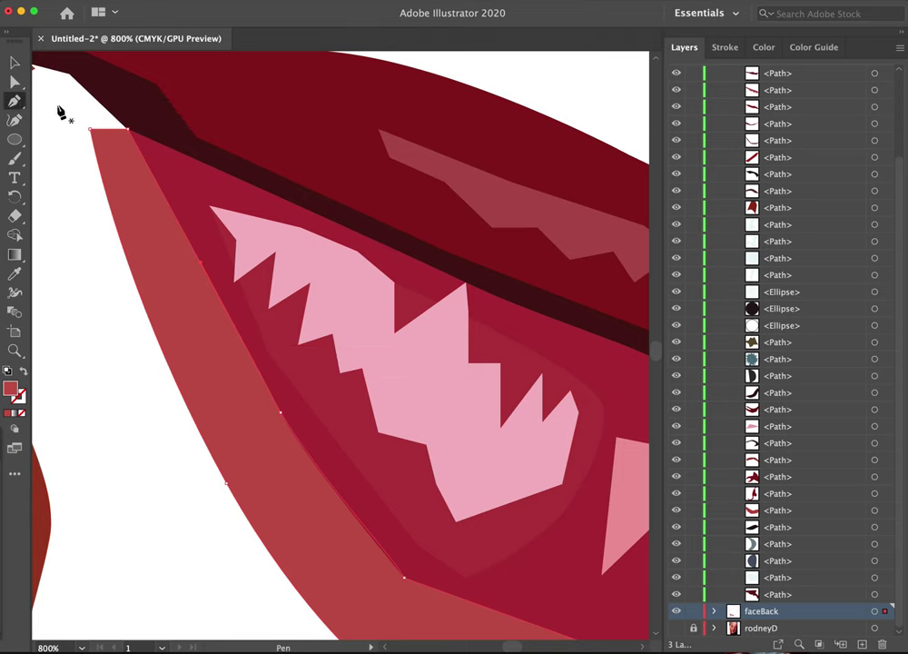
# - Examine the lower lip's bottom edge and the dark red shapes beneath its right side for remaining gaps
pyautogui.press('z')
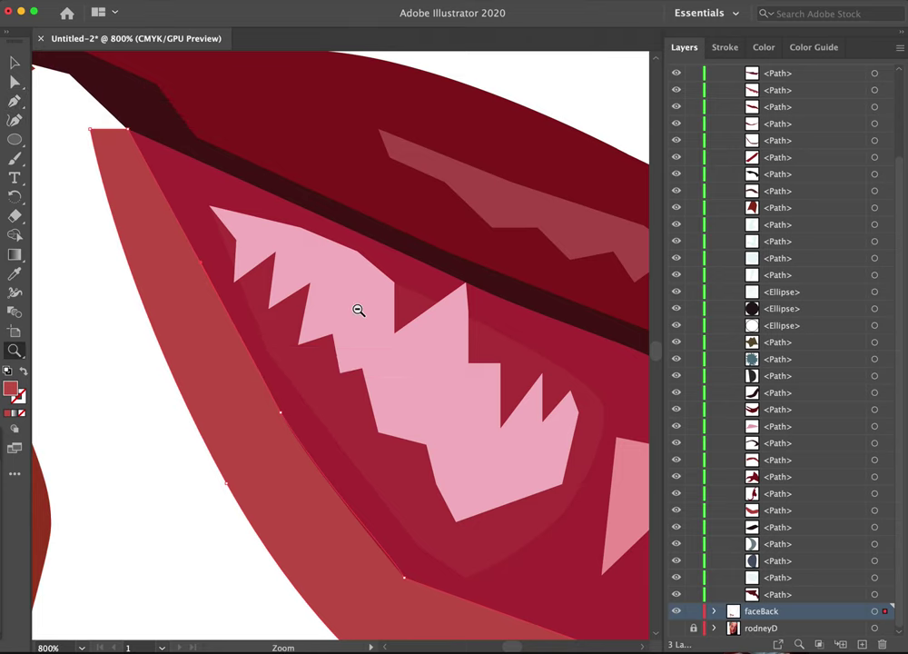
pyautogui.keyDown('alt'); pyautogui.click(459, 413); pyautogui.keyUp('alt')
pyautogui.keyDown('alt'); pyautogui.click(523, 430); pyautogui.keyUp('alt')
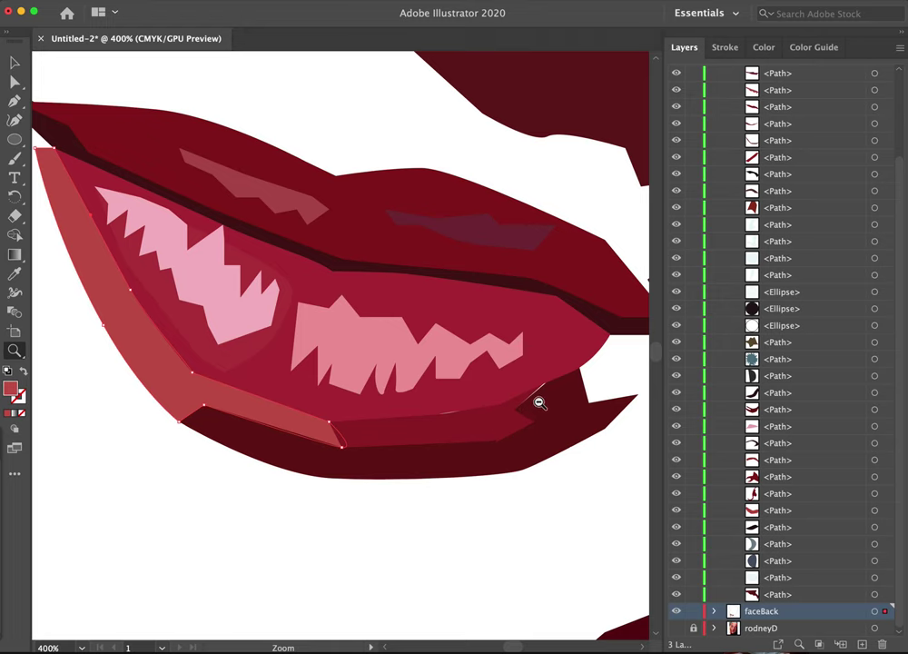
pyautogui.click(543, 392)
pyautogui.click(341, 342)
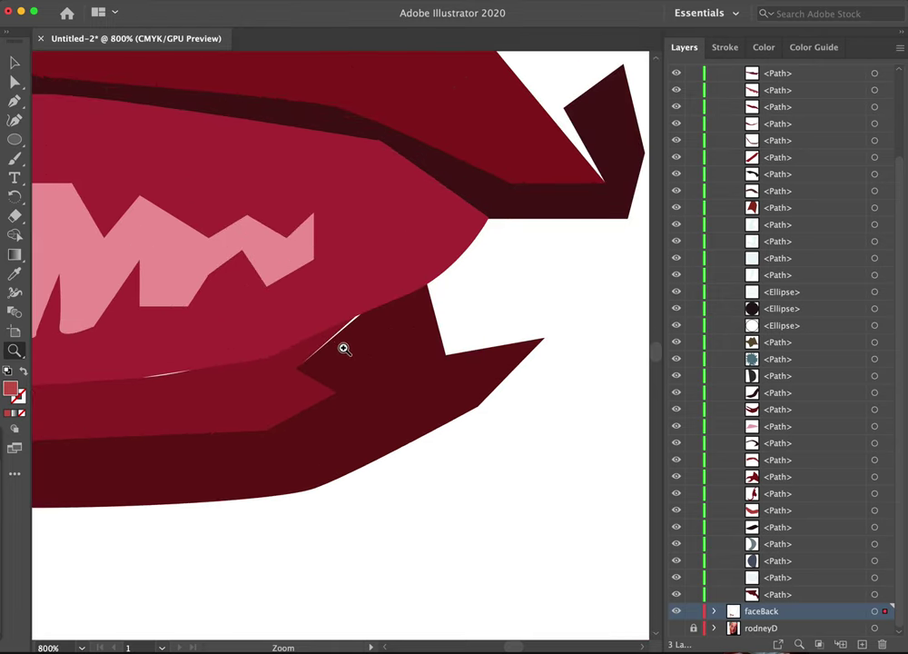
pyautogui.moveTo(280, 389); pyautogui.dragTo(435, 393)
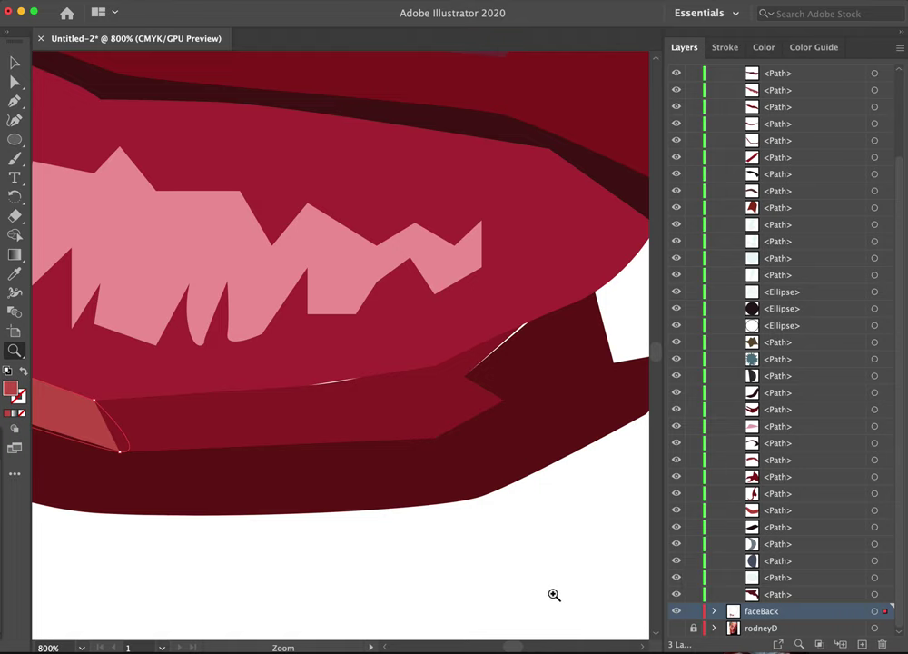
pyautogui.scroll(-1, 553, 586)
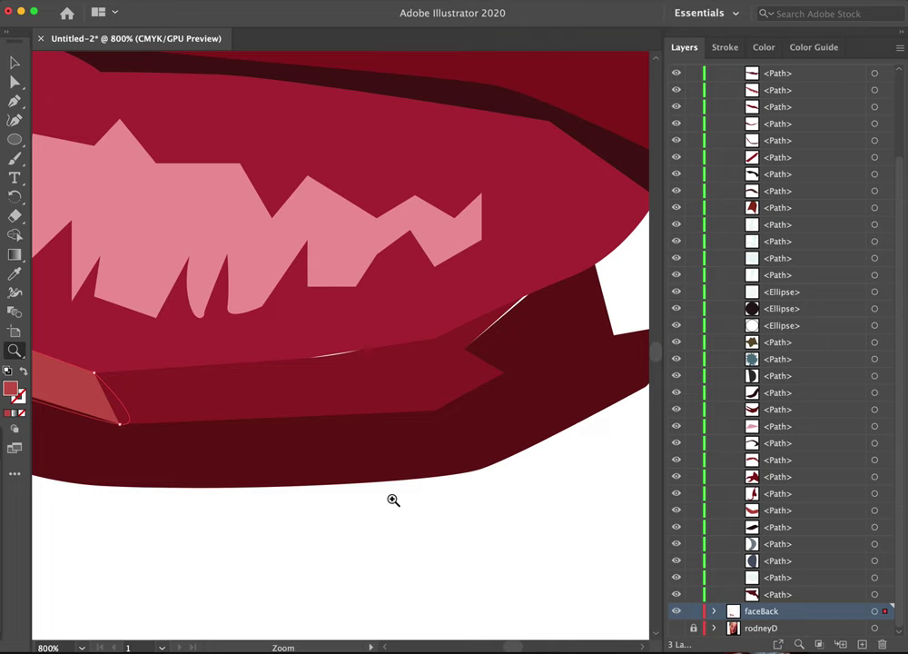
pyautogui.click(466, 495)
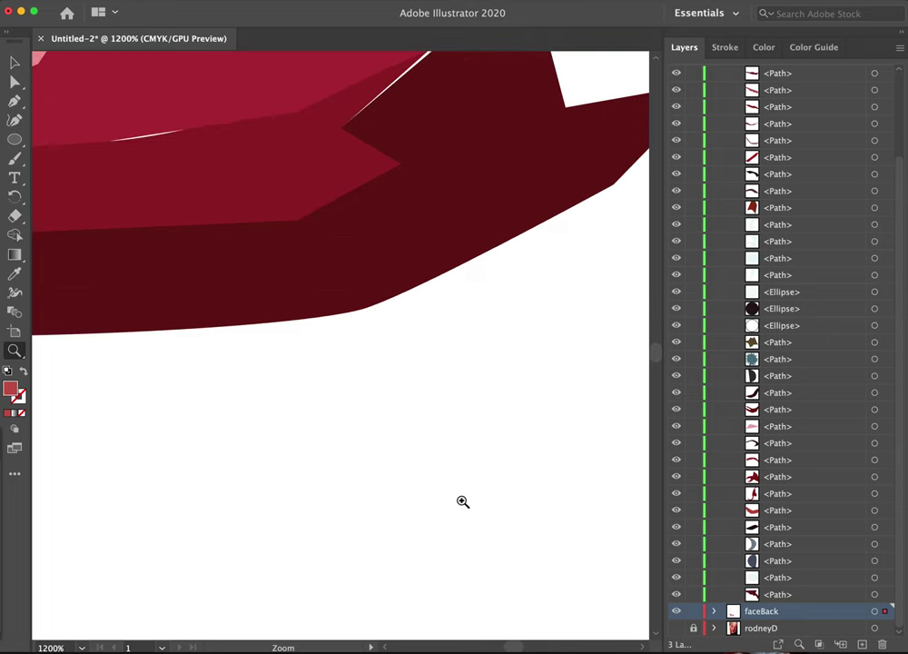
pyautogui.keyDown('alt'); pyautogui.click(472, 480); pyautogui.keyUp('alt')
pyautogui.keyDown('alt'); pyautogui.click(470, 478); pyautogui.keyUp('alt')
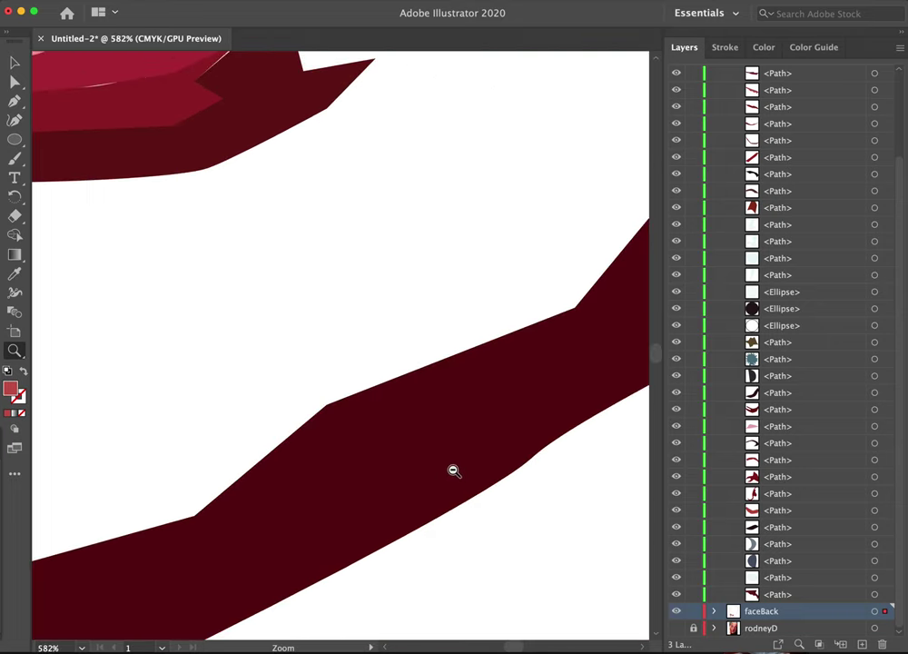
# - Move the five lip and cheek shading paths from the faceBack layer to the top of Layer 3, leaving only the face base path
pyautogui.keyDown('alt'); pyautogui.click(436, 459); pyautogui.keyUp('alt')
pyautogui.keyDown('alt'); pyautogui.click(388, 446); pyautogui.keyUp('alt')
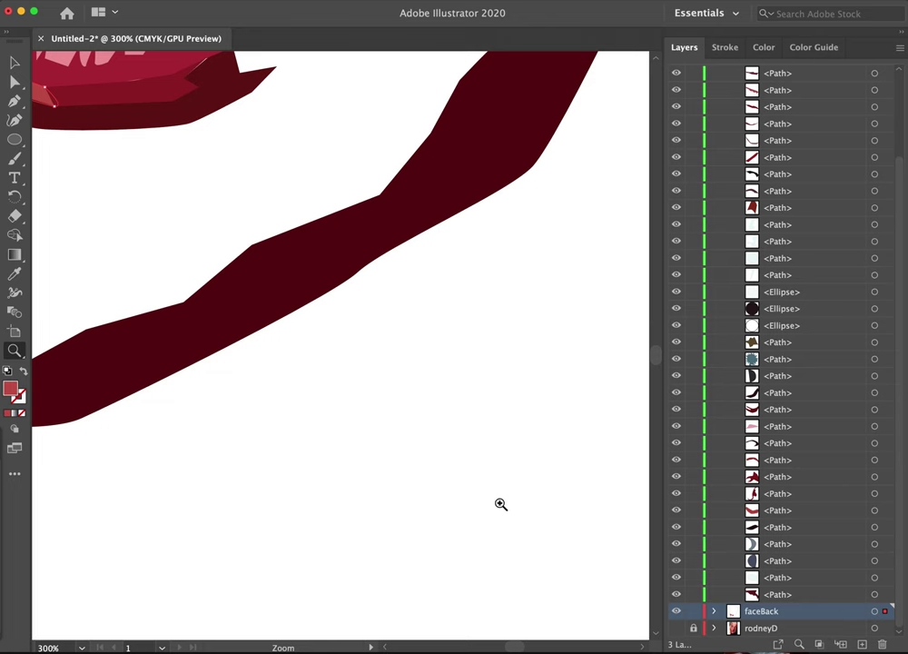
pyautogui.keyDown('alt'); pyautogui.click(168, 268); pyautogui.keyUp('alt')
pyautogui.keyDown('alt'); pyautogui.click(221, 266); pyautogui.keyUp('alt')
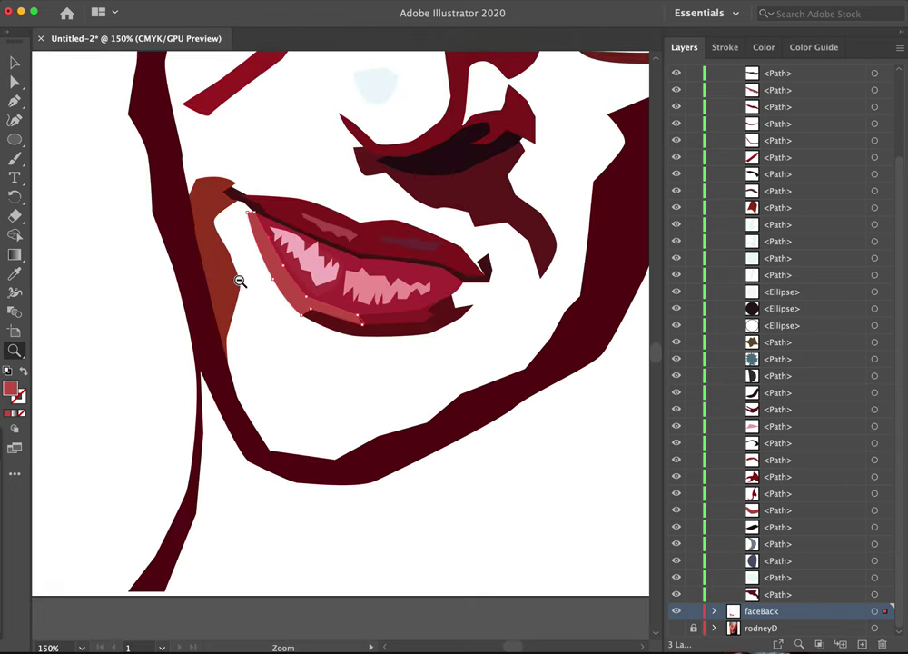
pyautogui.click(16, 67)
pyautogui.click(118, 192)
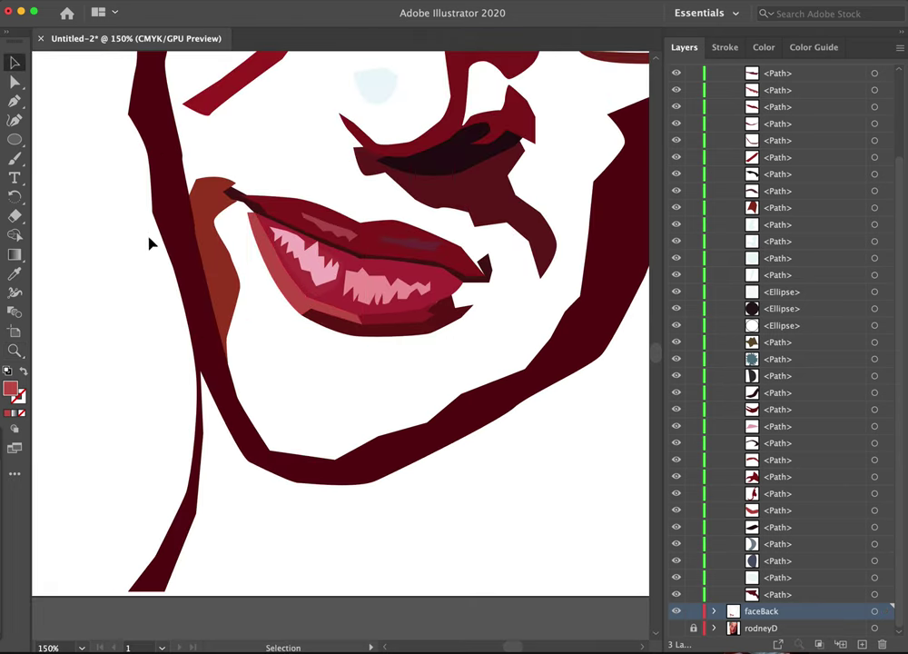
pyautogui.click(715, 614)
pyautogui.scroll(-3, 781, 590)
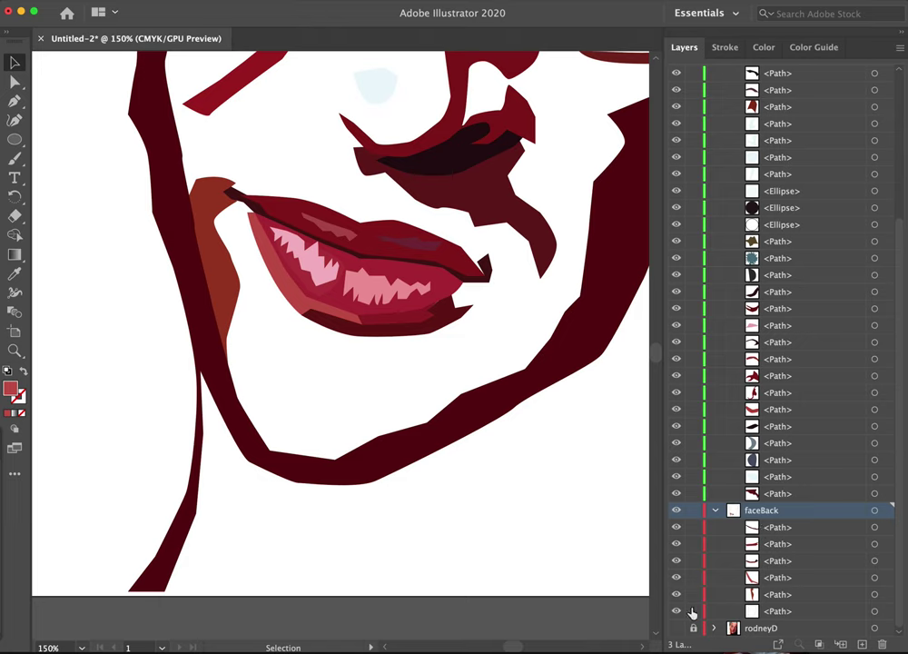
pyautogui.click(777, 530)
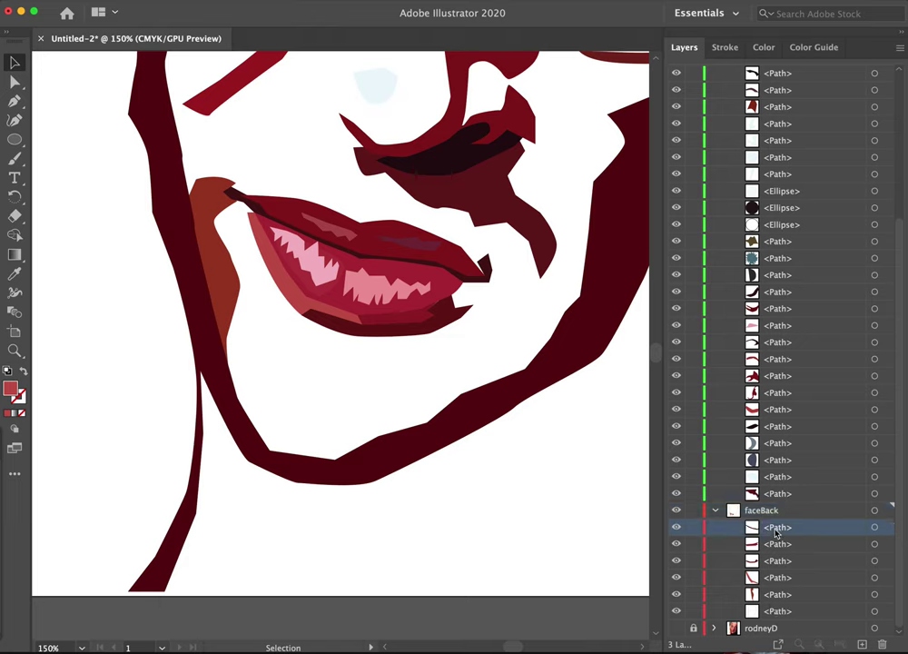
pyautogui.keyDown('shift'); pyautogui.click(777, 595); pyautogui.keyUp('shift')
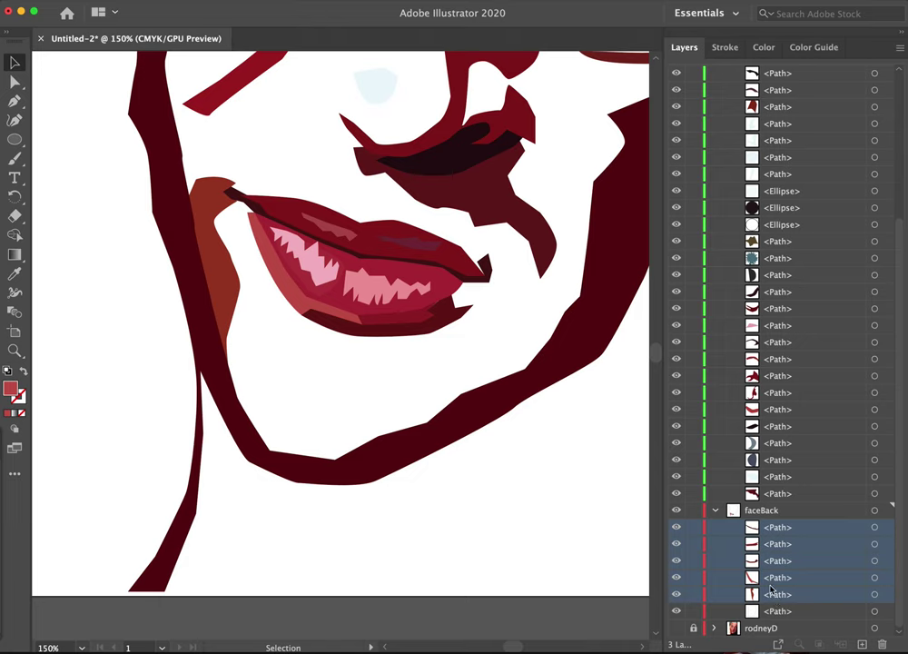
pyautogui.moveTo(761, 534)
pyautogui.mouseDown()
pyautogui.moveTo(797, 345)
pyautogui.moveTo(751, 176)
pyautogui.moveTo(754, 71)
pyautogui.moveTo(767, 70)
pyautogui.moveTo(756, 72)
pyautogui.moveTo(759, 82)
pyautogui.mouseUp()
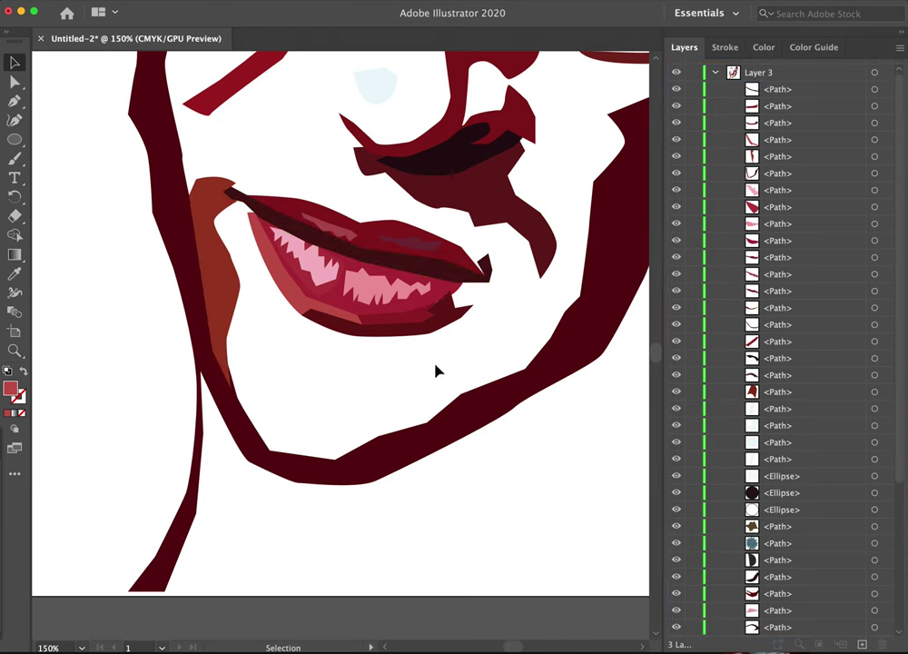
# - Send the dark mouth-line shape to the back of Layer 3 so it sits behind the upper and lower lips
pyautogui.click(451, 278)
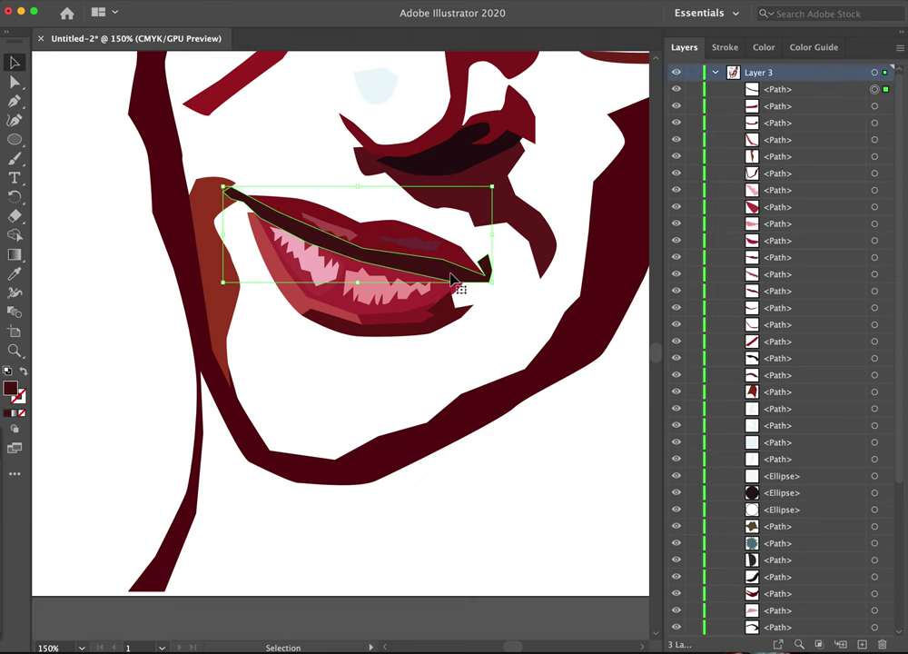
pyautogui.press('super')
pyautogui.press('super+shift+[')
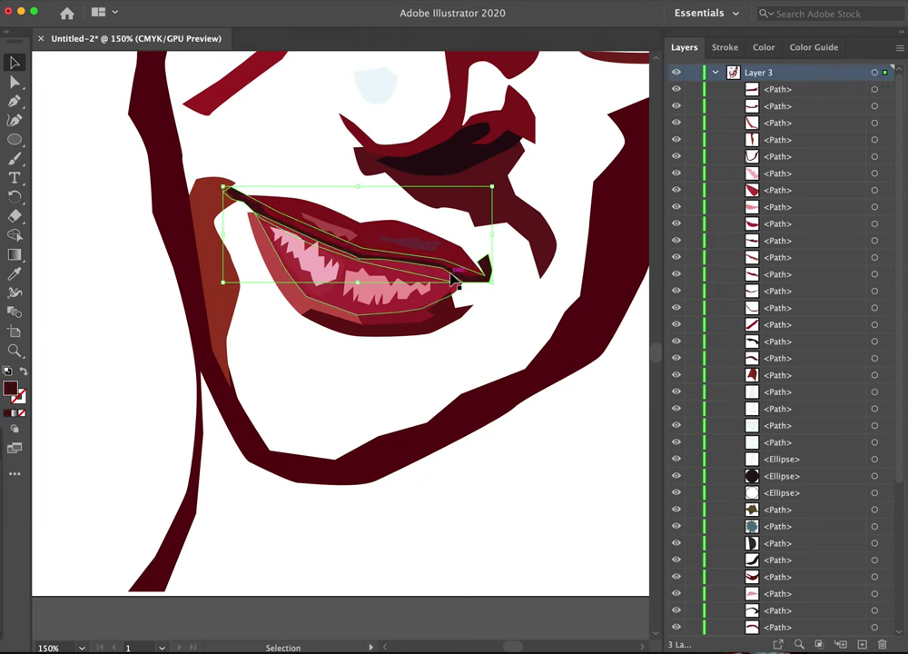
pyautogui.click(492, 492)
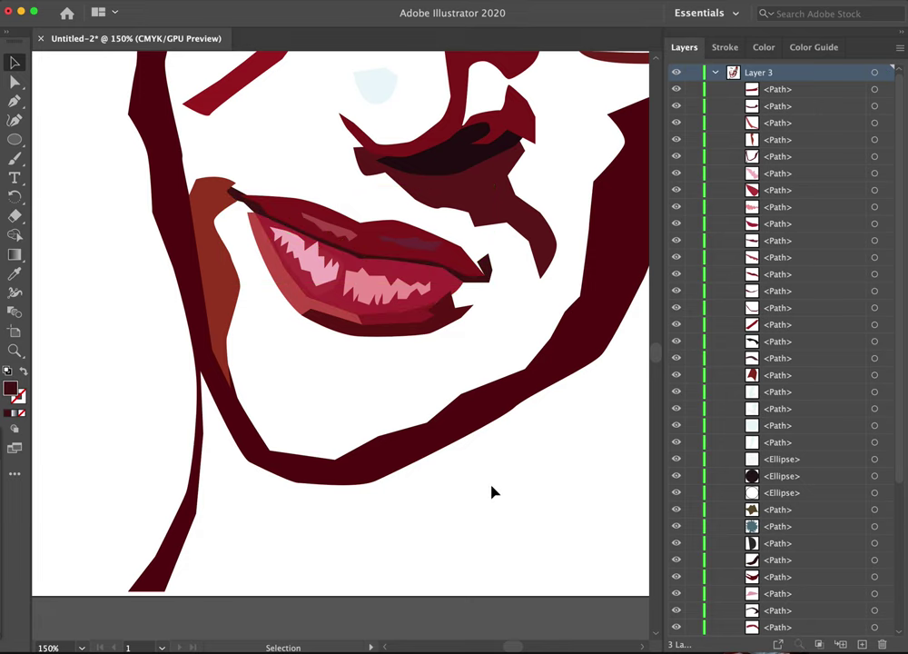
pyautogui.click(486, 266)
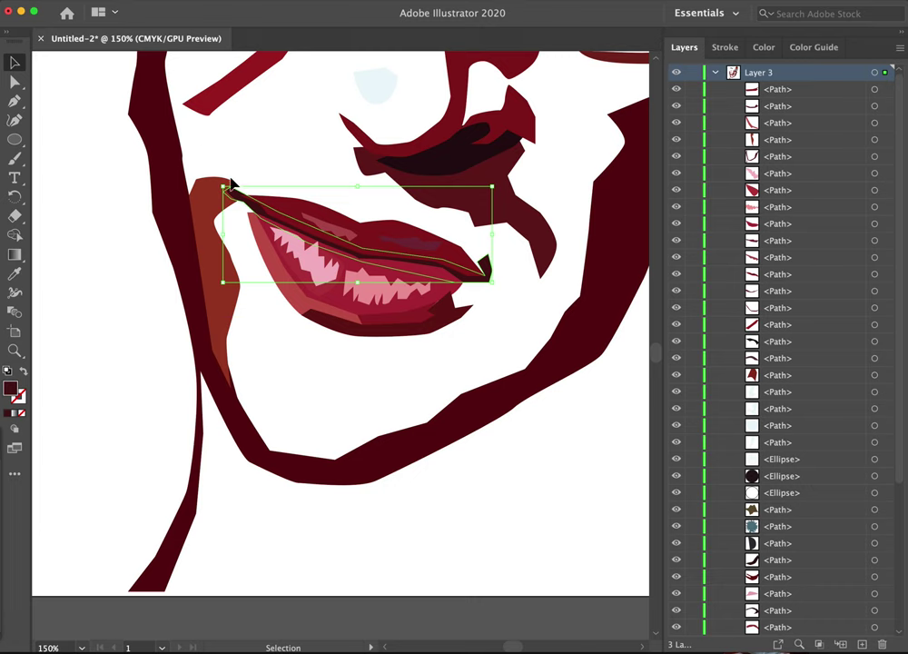
pyautogui.click(279, 354)
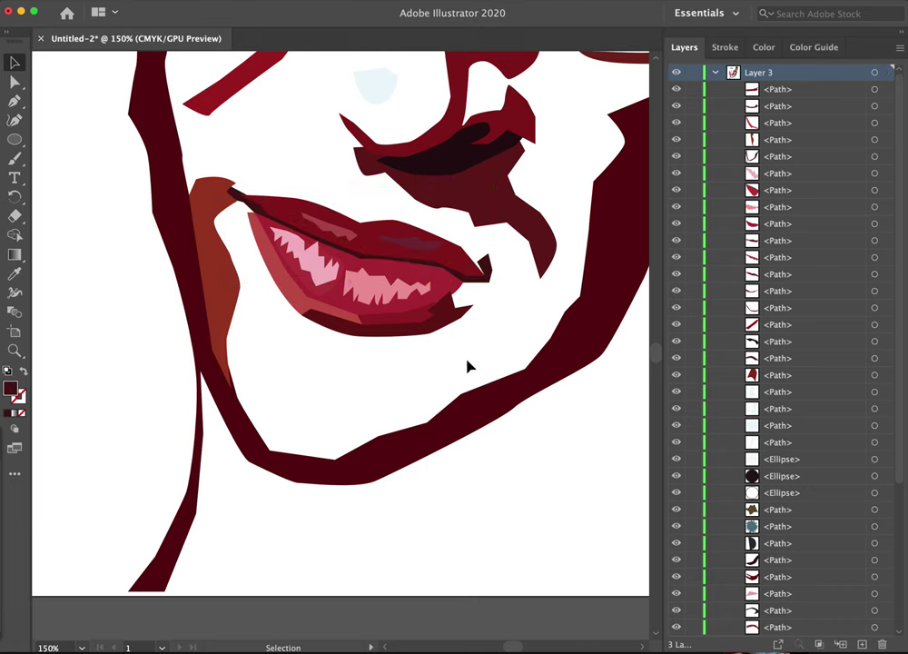
# - Collapse Layer 3 and swap the fill and stroke of the faceBack path so the face base has a solid pinkish-red fill
pyautogui.click(717, 73)
pyautogui.click(754, 106)
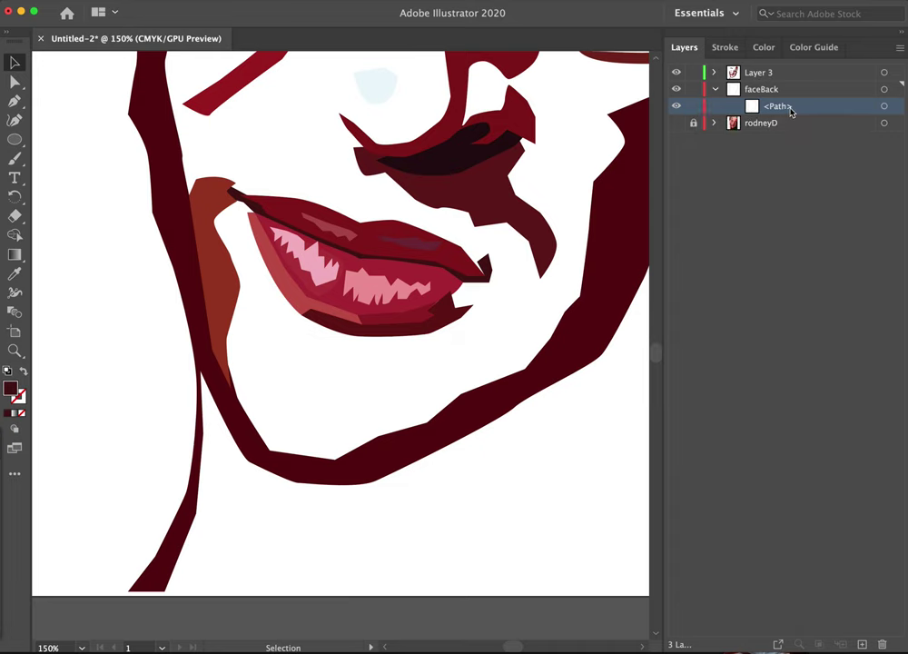
pyautogui.click(885, 110)
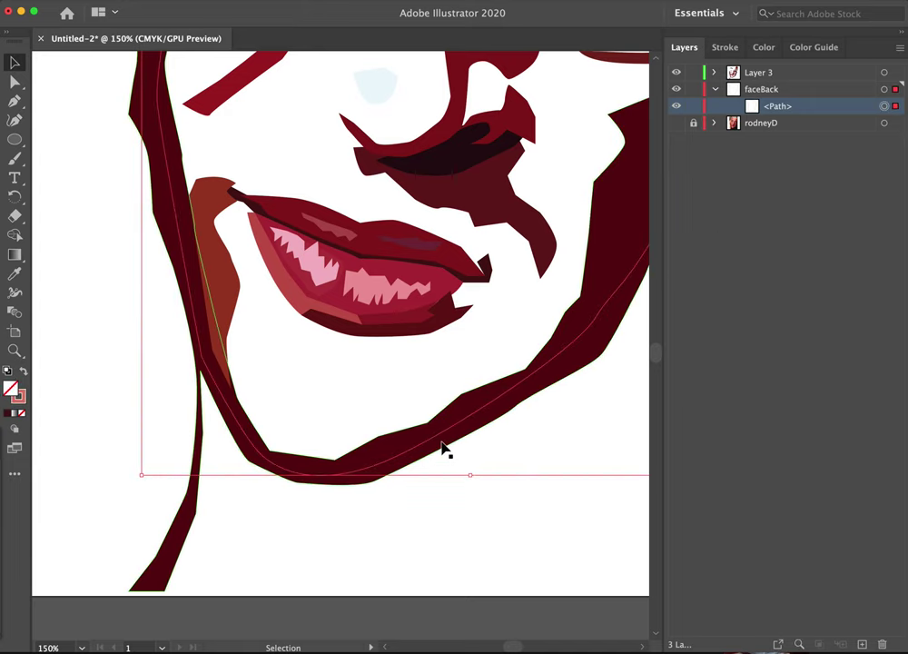
pyautogui.click(23, 373)
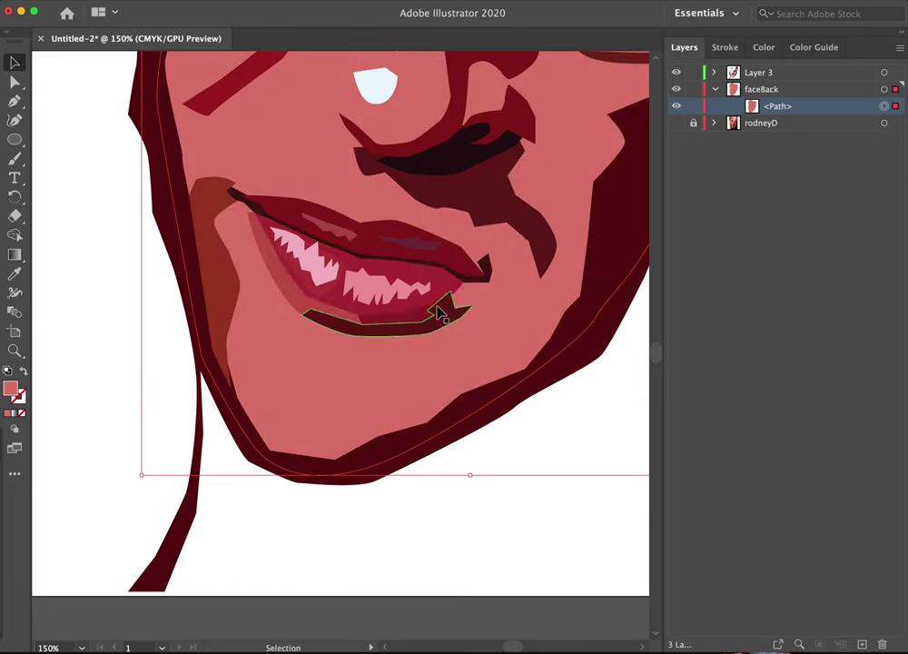
pyautogui.click(23, 373)
pyautogui.click(23, 373)
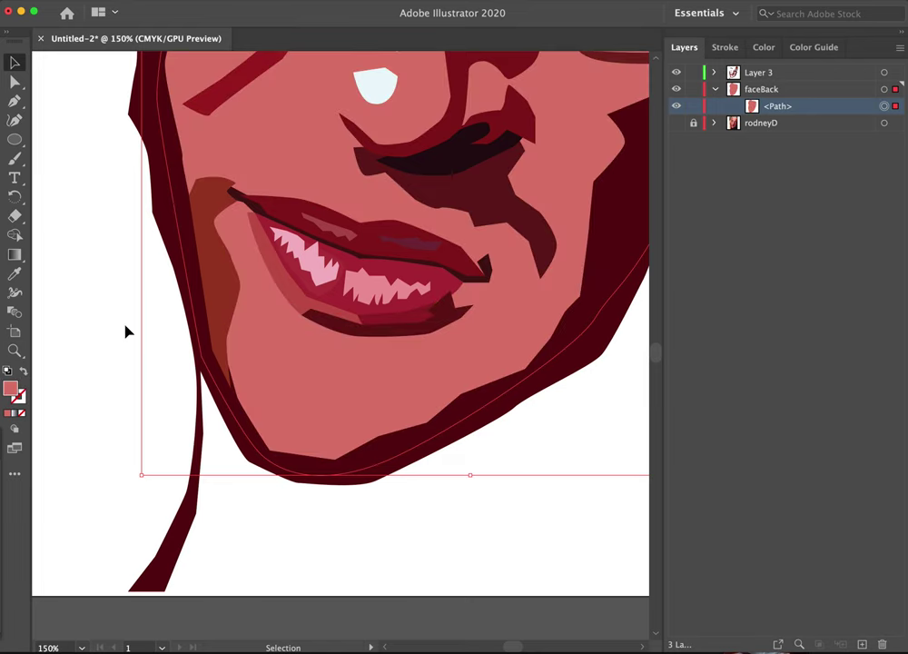
pyautogui.press('z')
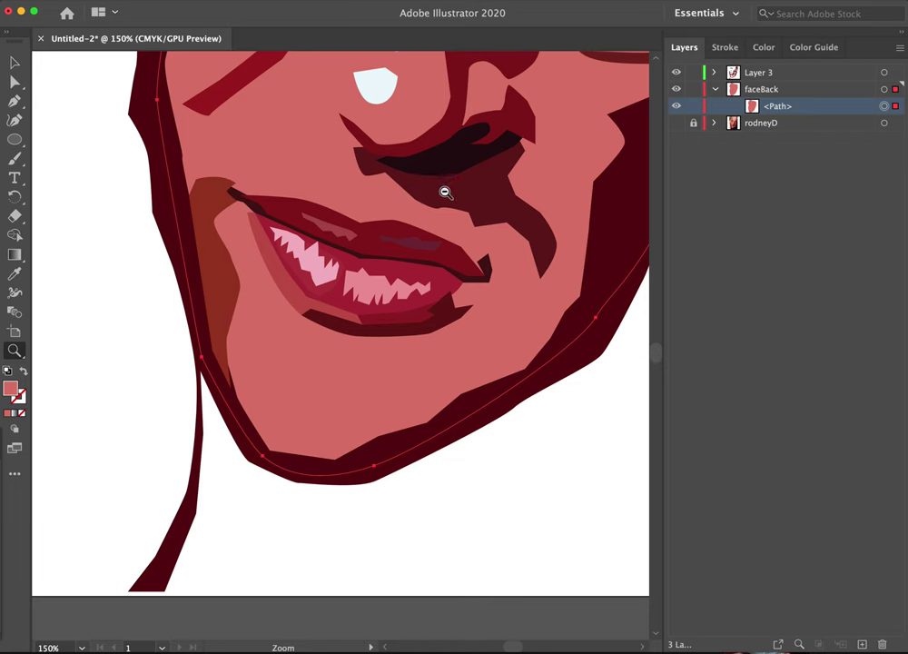
pyautogui.keyDown('alt'); pyautogui.click(429, 203); pyautogui.keyUp('alt')
pyautogui.keyDown('alt'); pyautogui.click(356, 313); pyautogui.keyUp('alt')
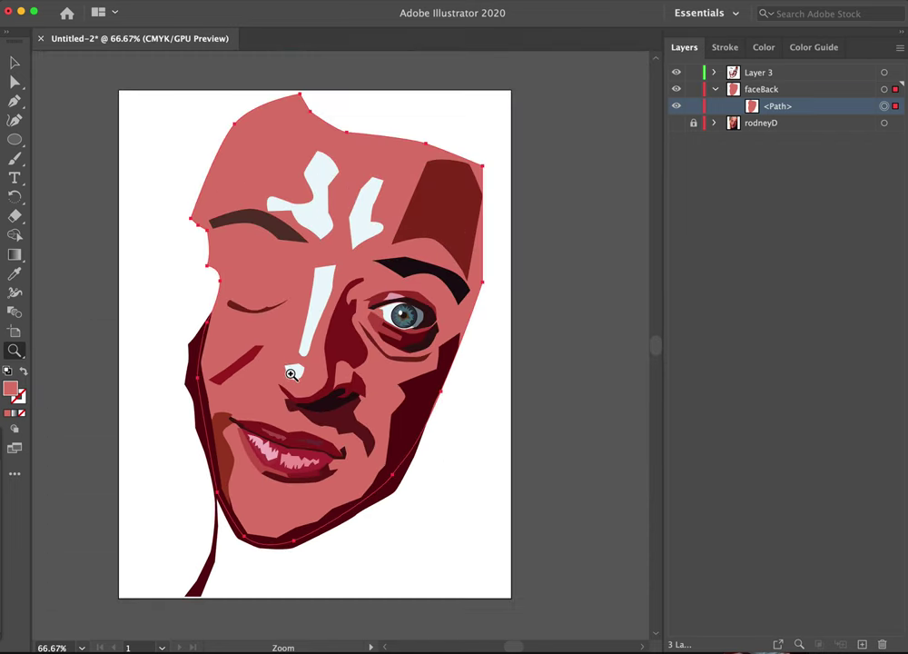
pyautogui.click(17, 61)
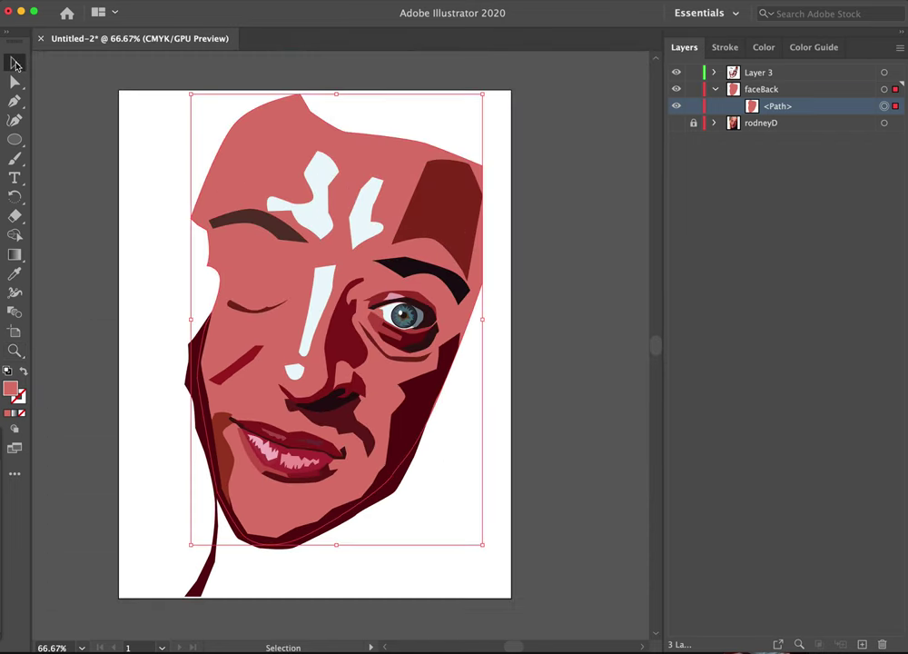
pyautogui.click(106, 165)
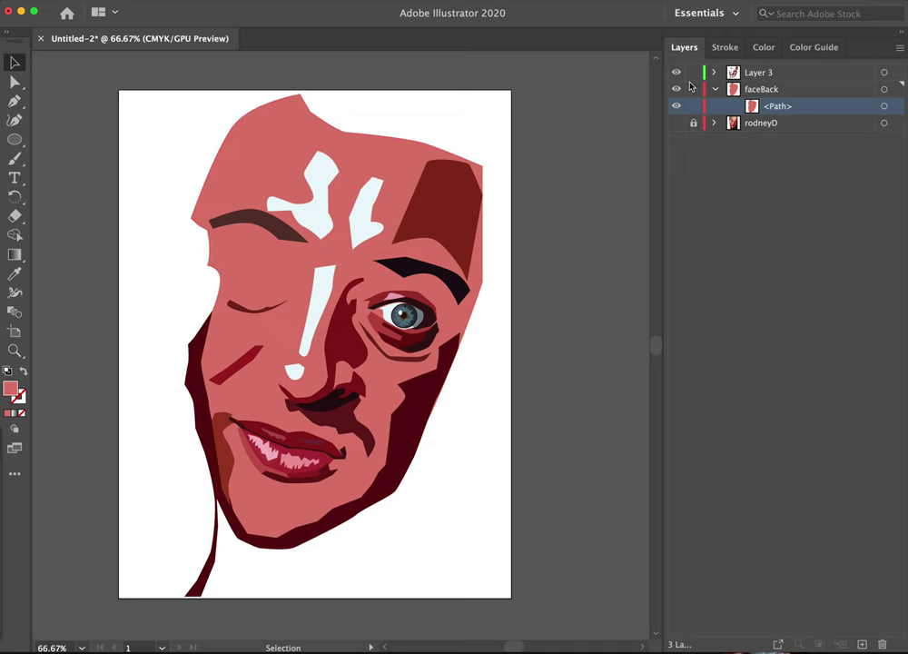
pyautogui.click(676, 107)
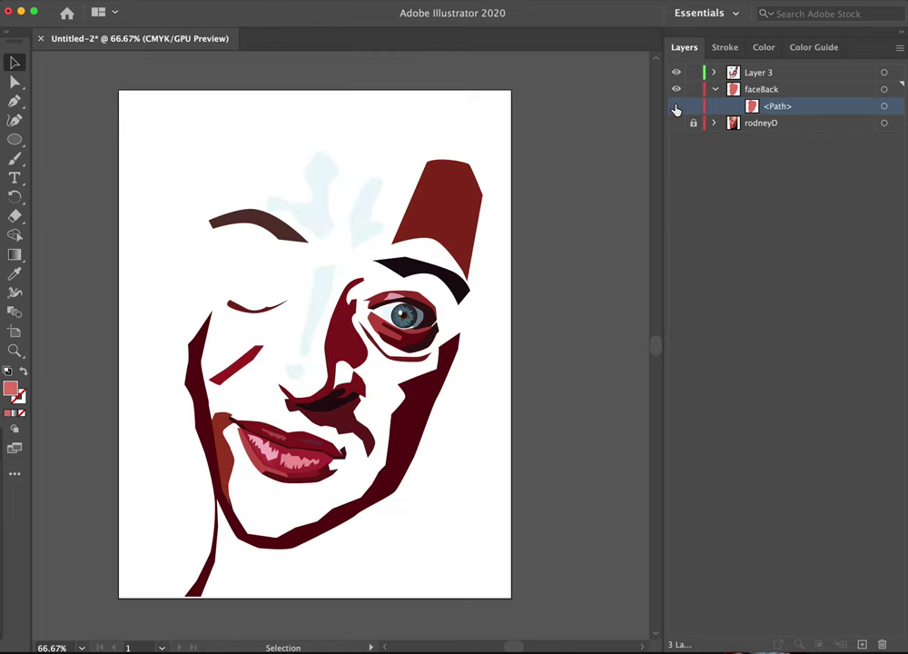
pyautogui.click(676, 108)
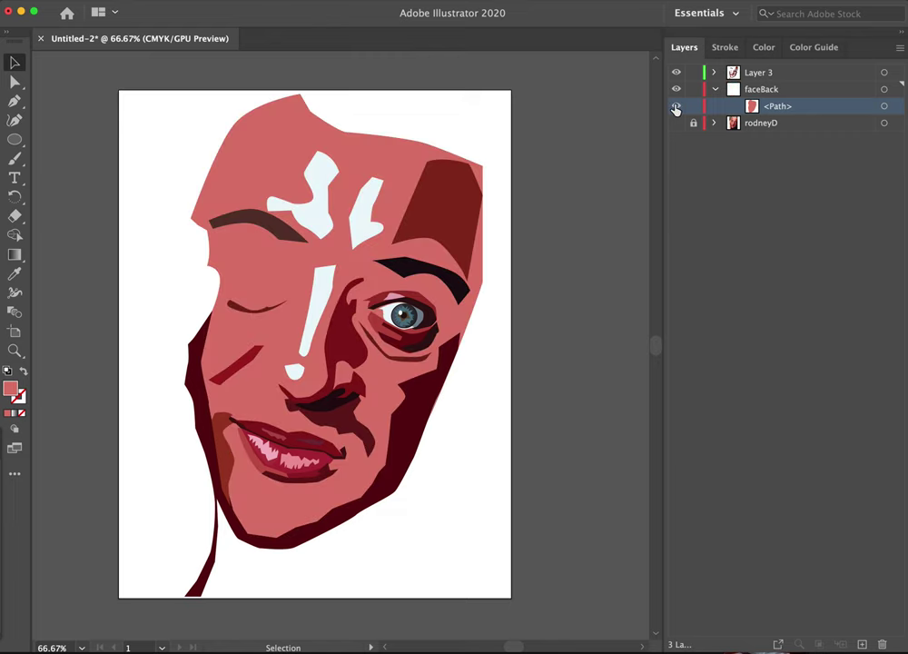
pyautogui.click(676, 108)
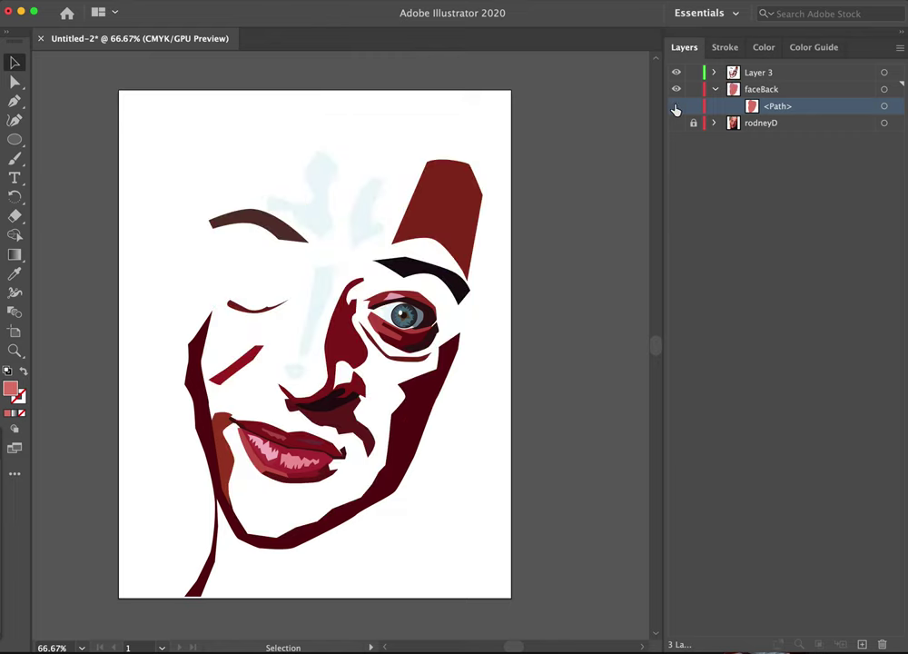
pyautogui.click(676, 122)
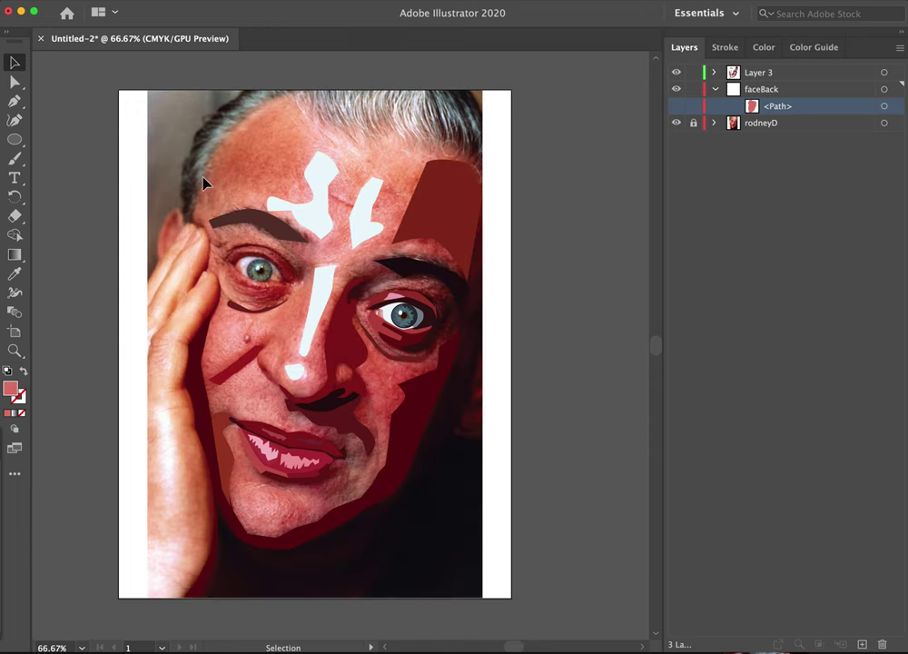
# - Make Layer 3 the active layer and sample the red of the cheek mole's edge as the fill colour
pyautogui.moveTo(239, 201); pyautogui.dragTo(345, 300)
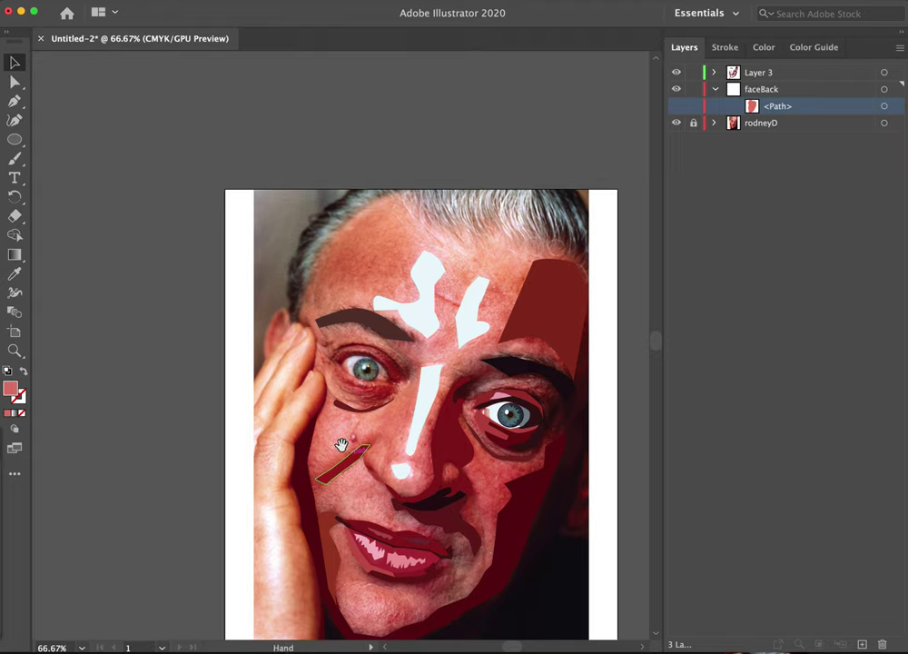
pyautogui.press('z')
pyautogui.moveTo(351, 438); pyautogui.dragTo(511, 215)
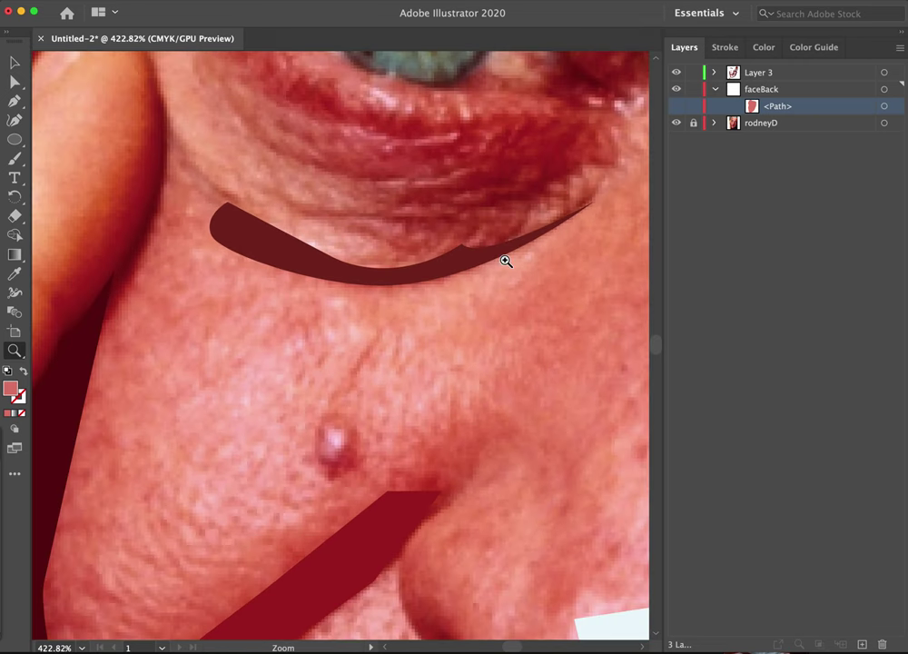
pyautogui.press('l')
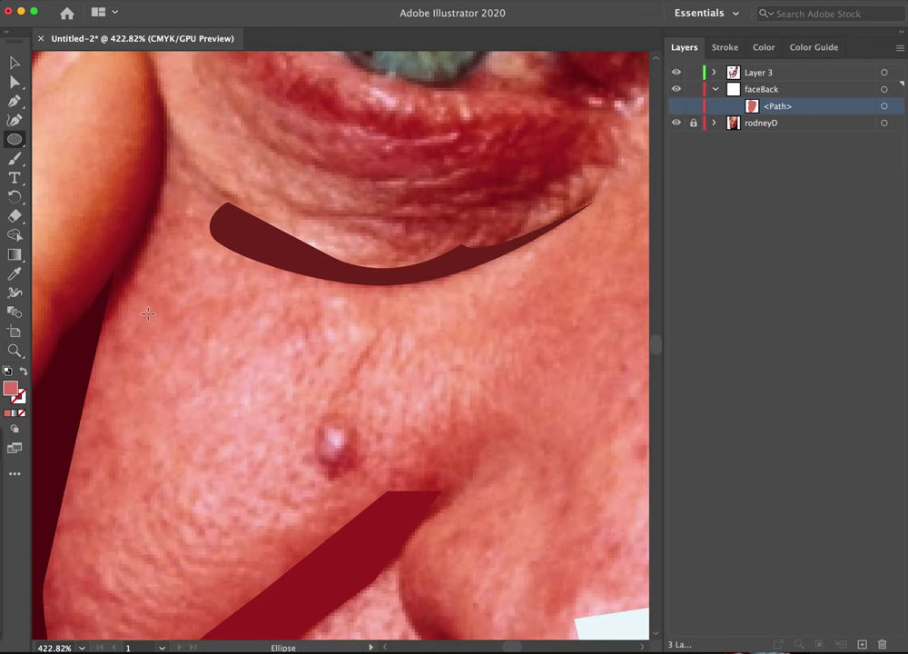
pyautogui.click(716, 90)
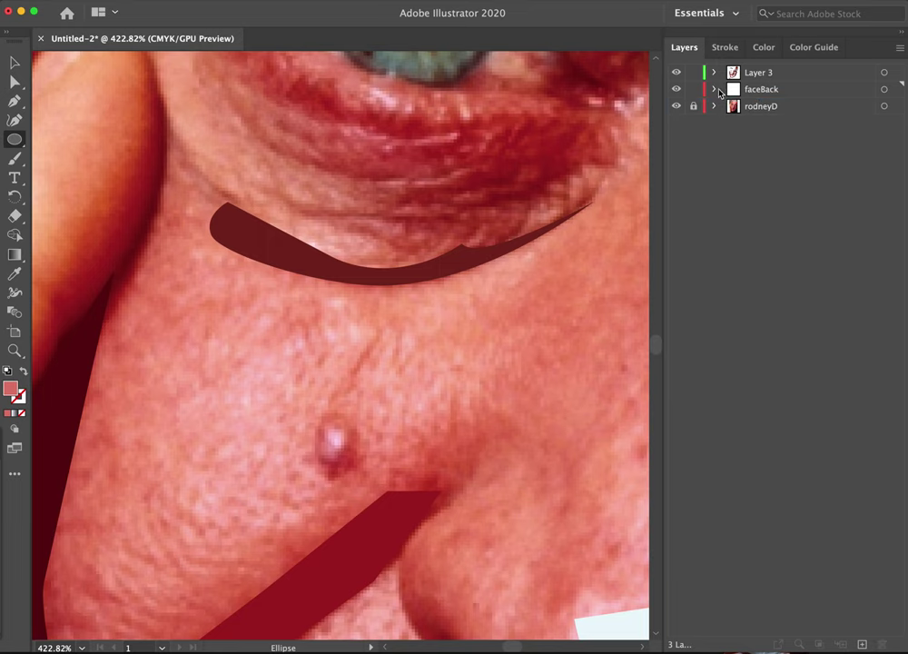
pyautogui.click(769, 73)
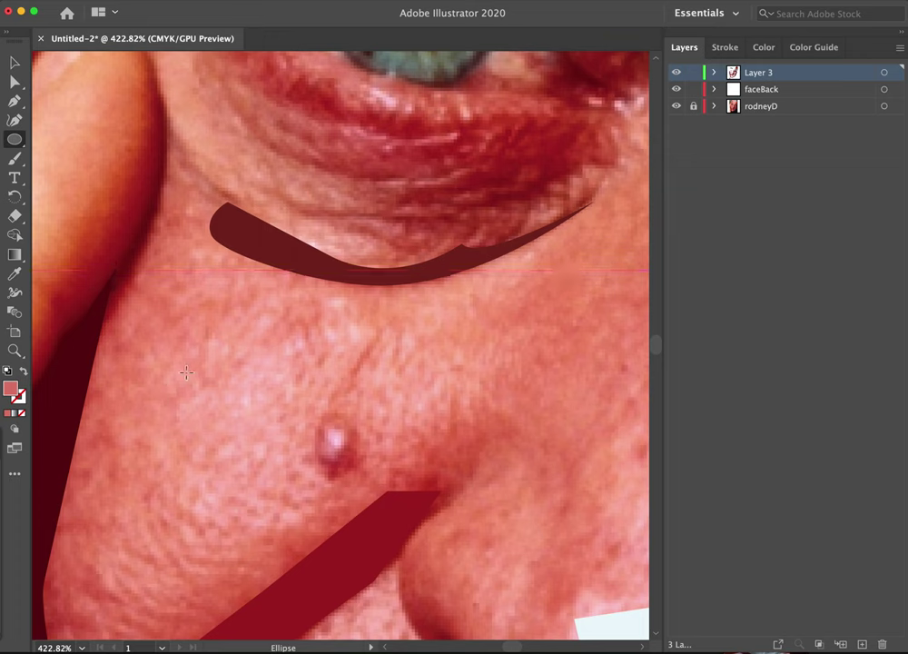
pyautogui.click(15, 272)
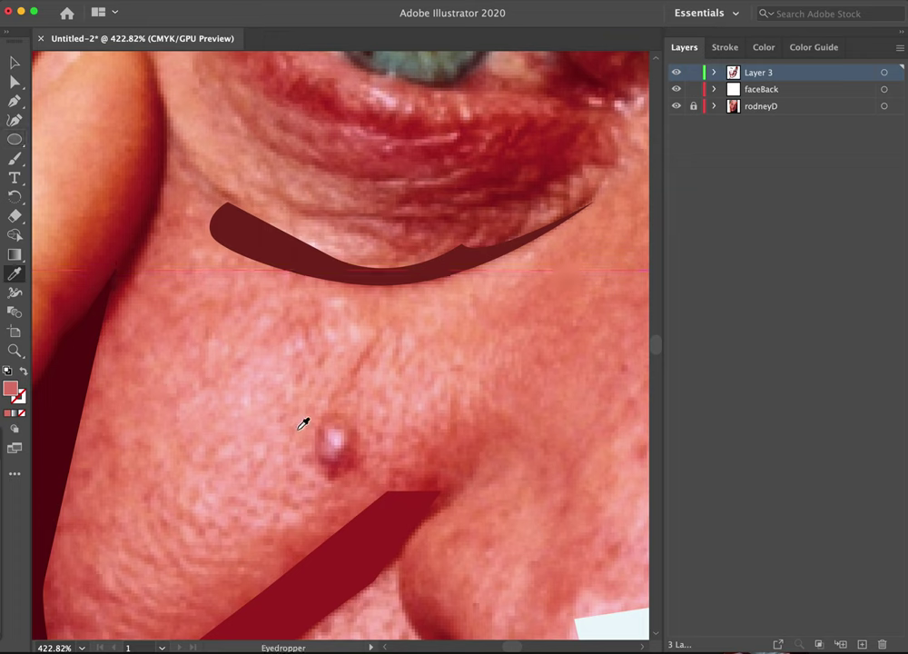
pyautogui.click(350, 456)
# - Draw an upright ellipse over the cheek mole, swap its fill to a red outline, and nudge it left to line up with the mole
pyautogui.click(14, 139)
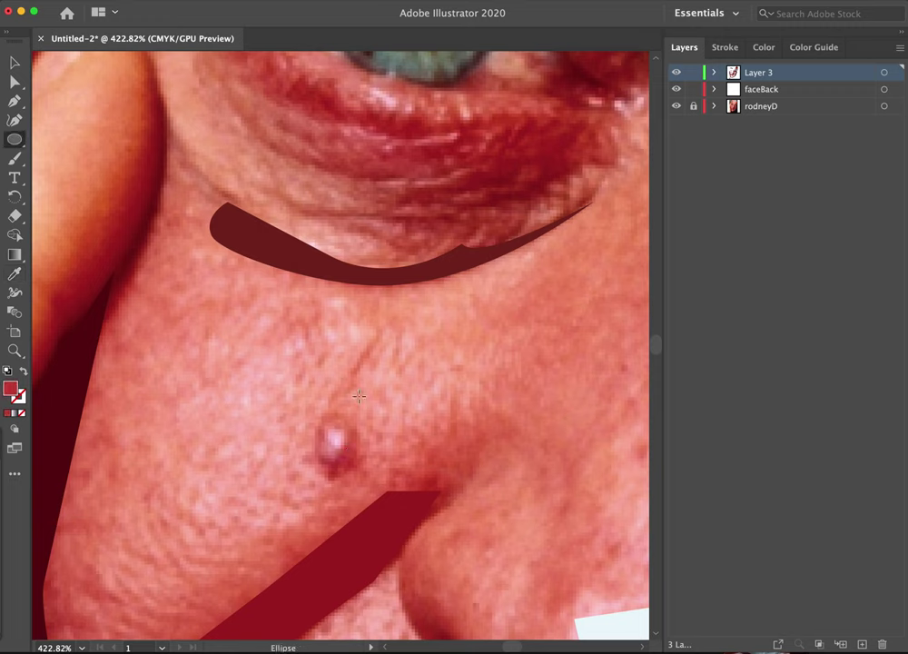
pyautogui.moveTo(315, 417); pyautogui.dragTo(359, 476)
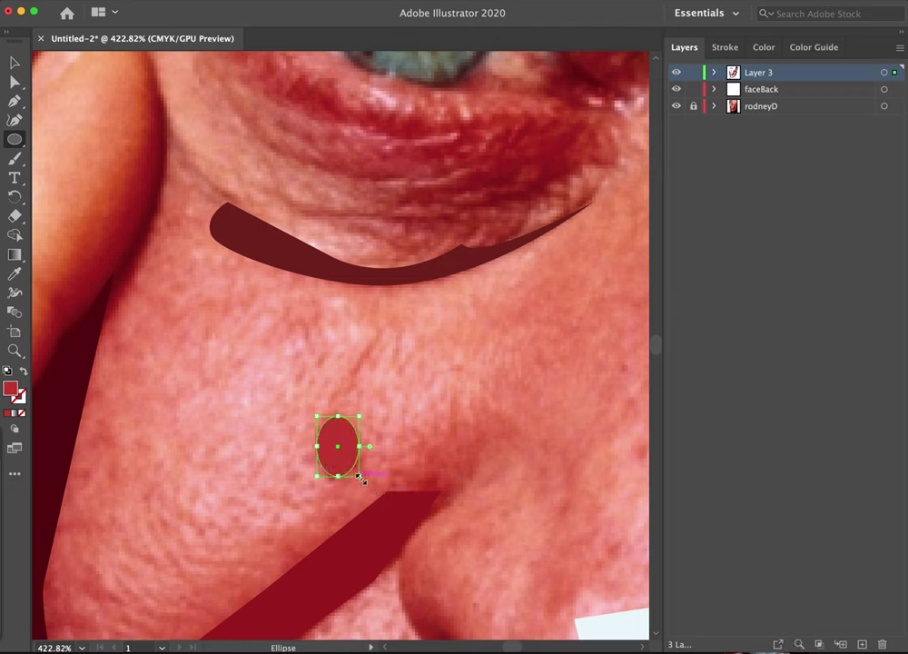
pyautogui.click(25, 373)
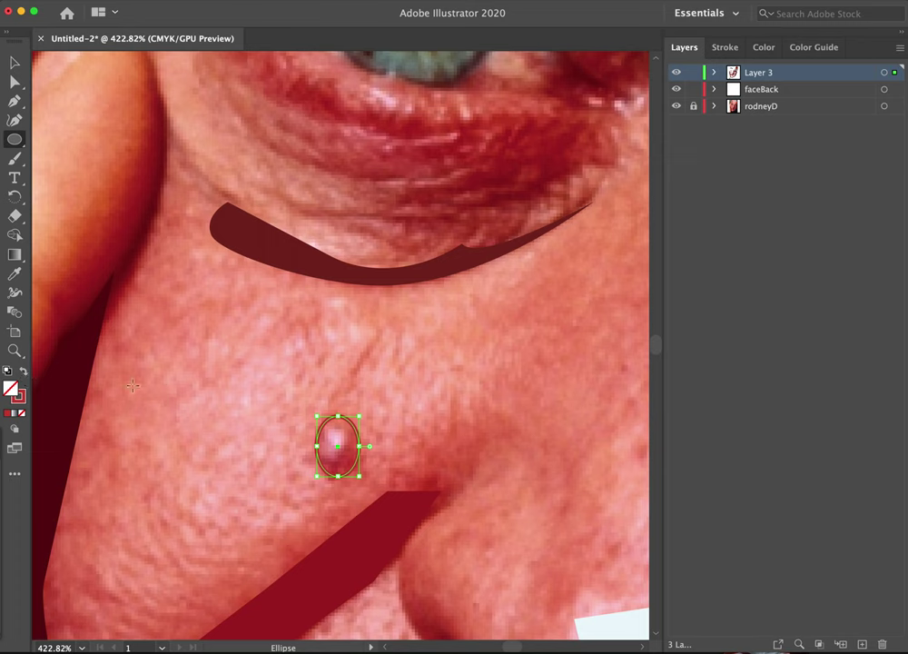
pyautogui.click(482, 397)
pyautogui.press('super+z')
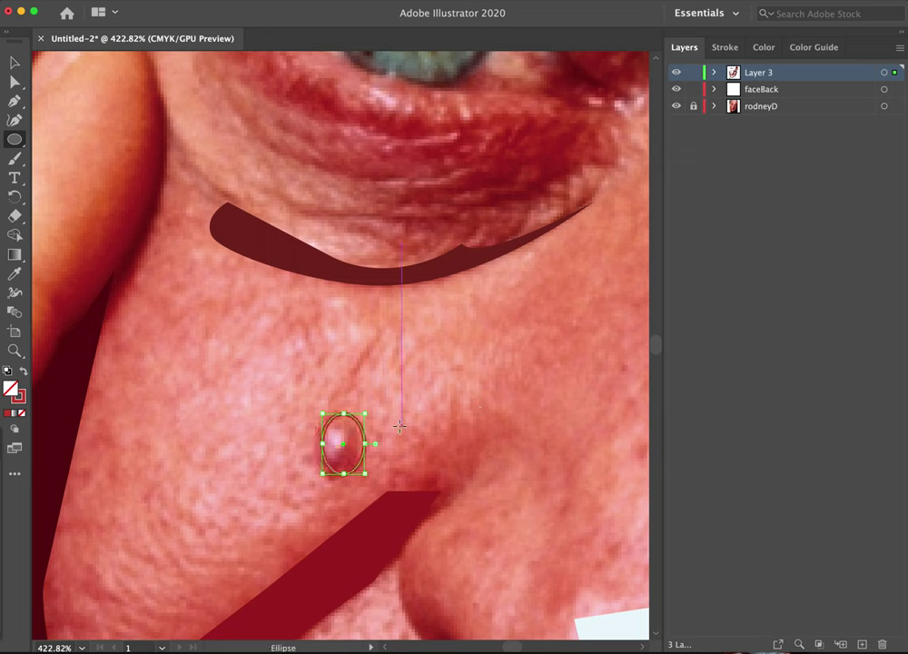
pyautogui.press('Left')
pyautogui.press('Left')
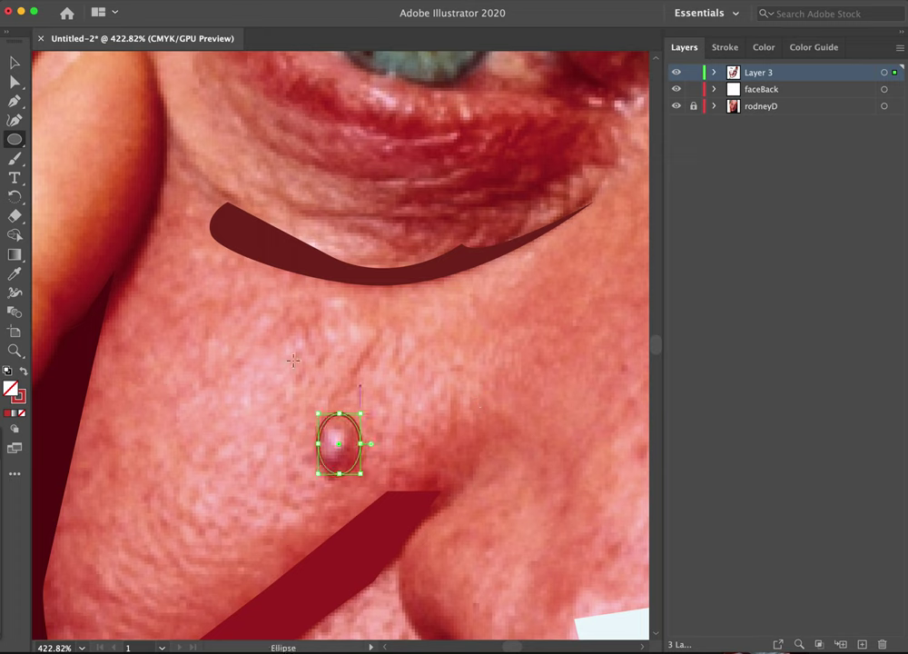
# - Draw a small upright ellipse outline over the highlight inside the cheek mole and narrow it to fit the highlight
pyautogui.press('v')
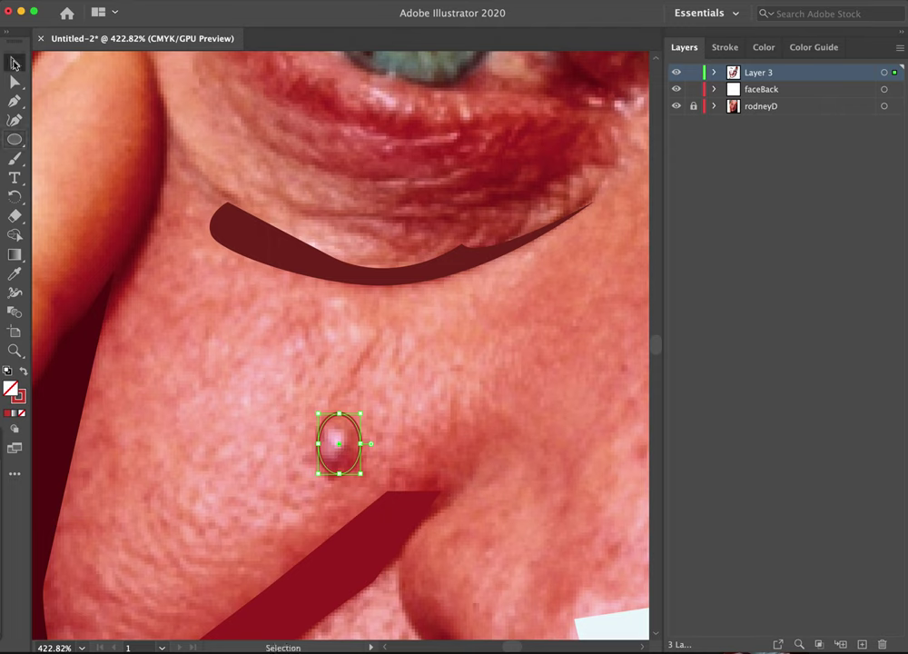
pyautogui.click(300, 501)
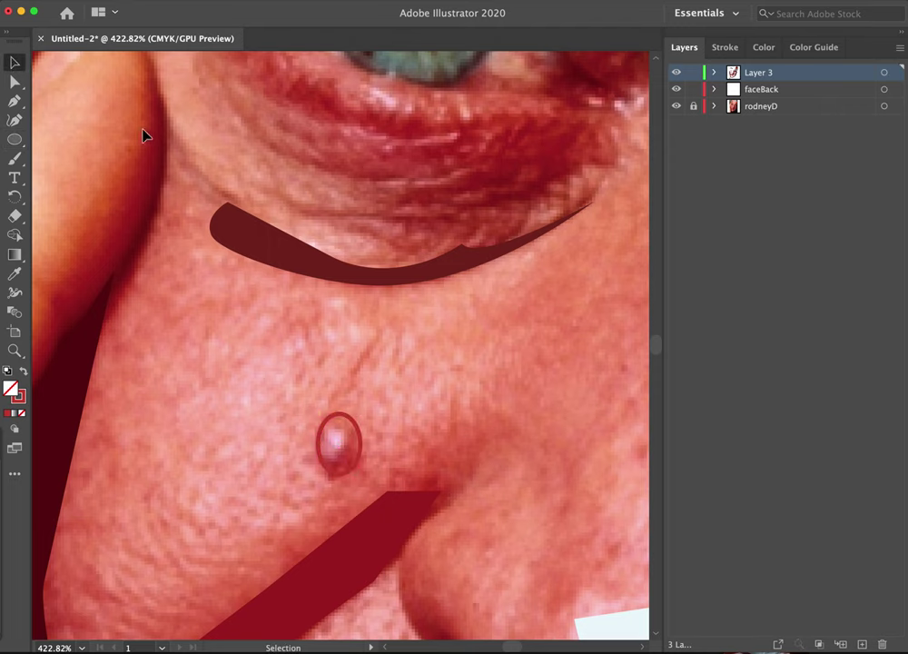
pyautogui.click(15, 141)
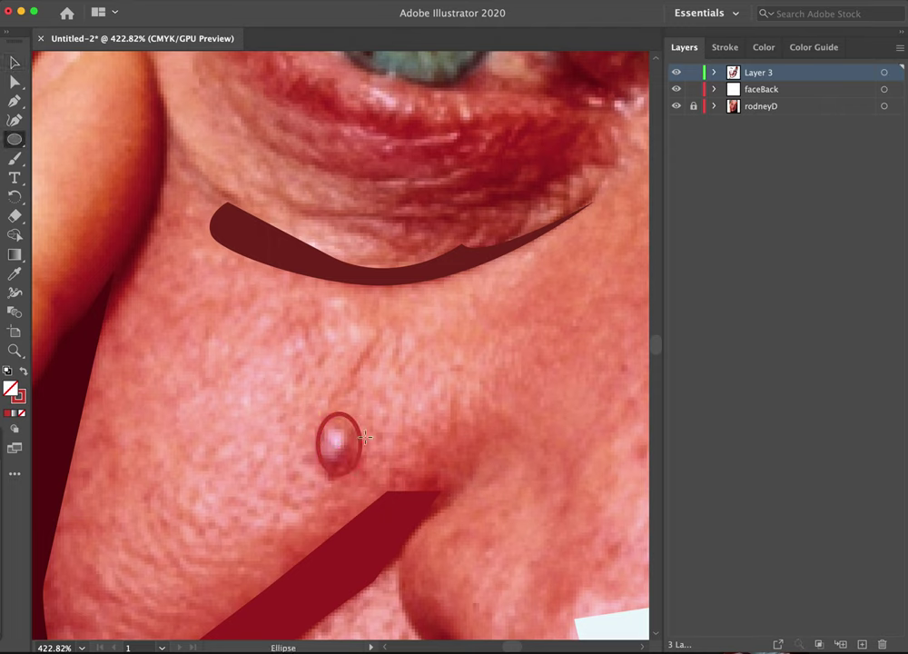
pyautogui.moveTo(347, 433); pyautogui.dragTo(325, 454)
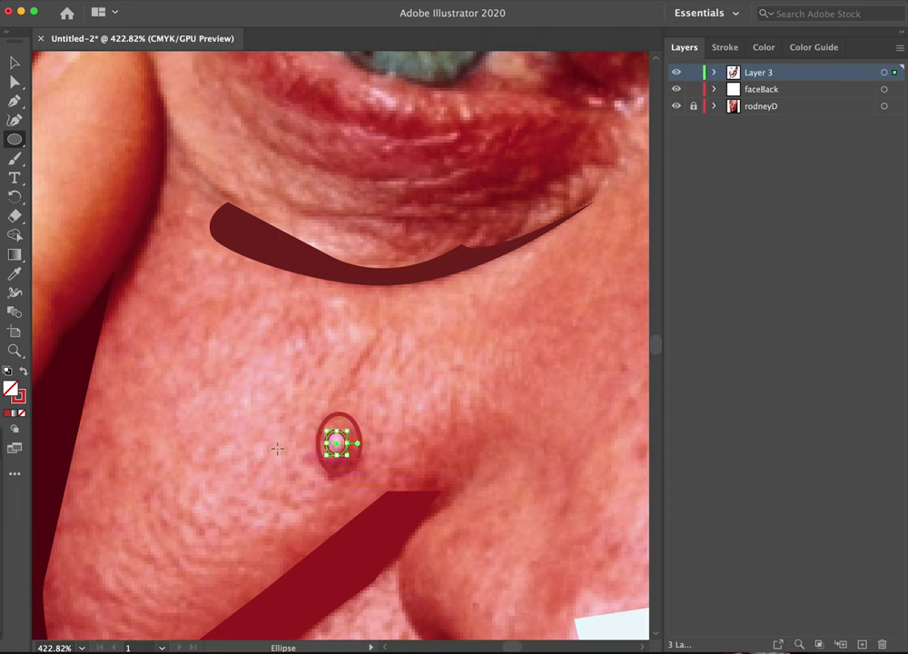
pyautogui.moveTo(348, 444); pyautogui.dragTo(342, 445)
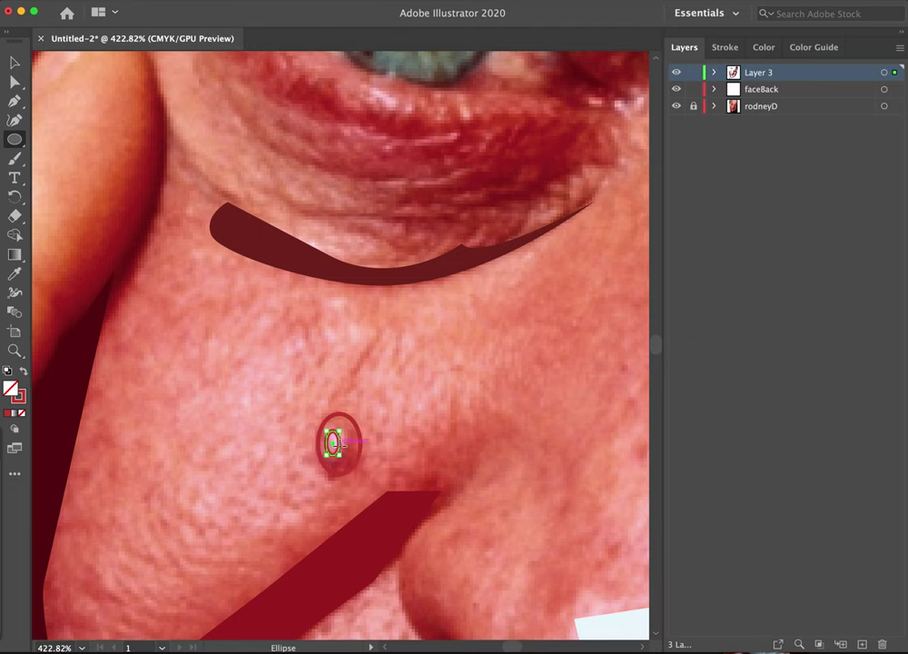
pyautogui.scroll(1, 342, 443)
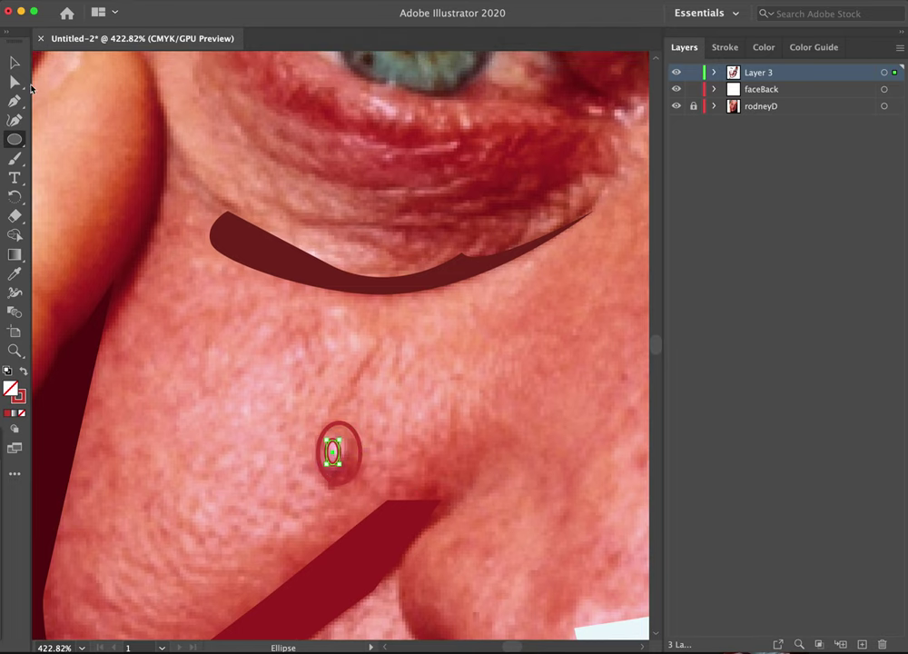
# - Tilt the small highlight ellipse clockwise and fill it with the light pink sampled from the mole's highlight
pyautogui.click(15, 66)
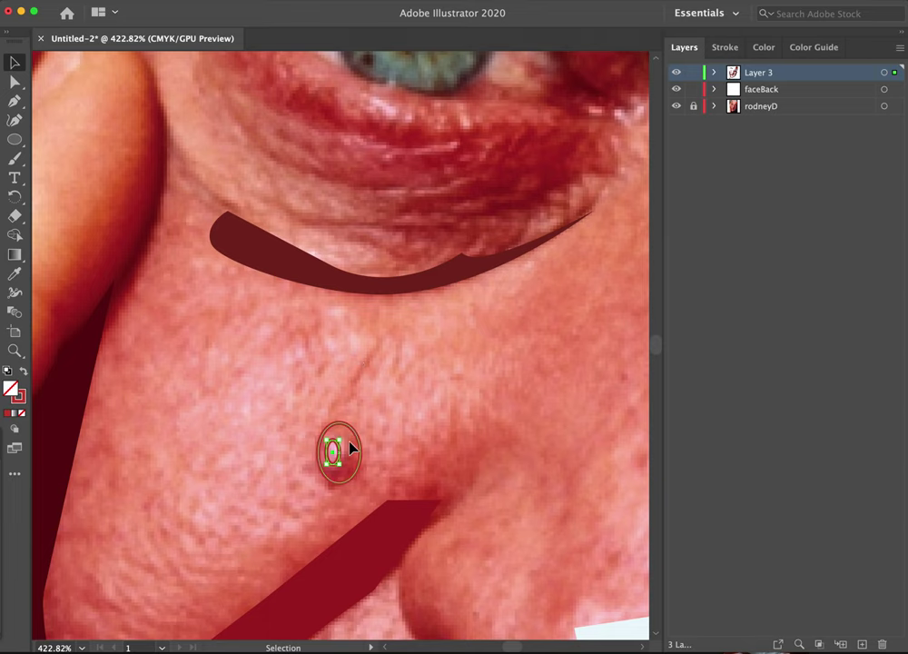
pyautogui.press('z')
pyautogui.moveTo(332, 456); pyautogui.dragTo(581, 300)
pyautogui.click(15, 65)
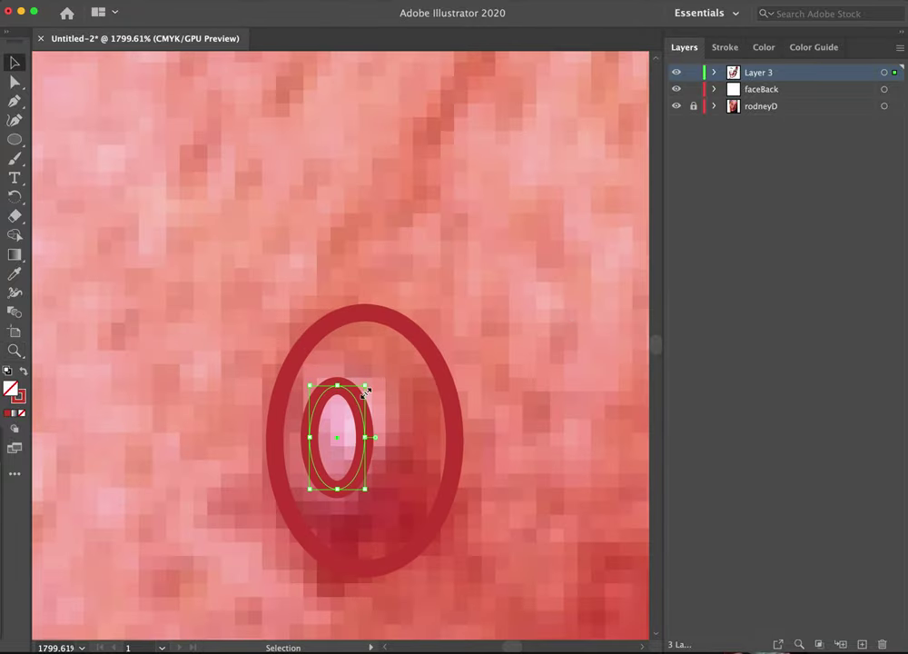
pyautogui.moveTo(363, 388); pyautogui.dragTo(380, 414)
pyautogui.press('i')
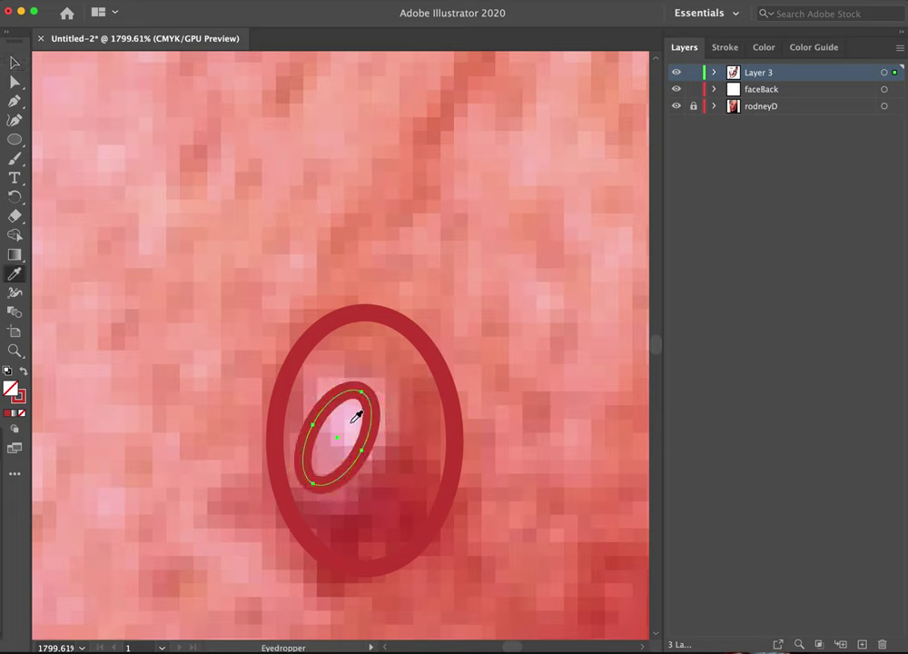
pyautogui.click(346, 425)
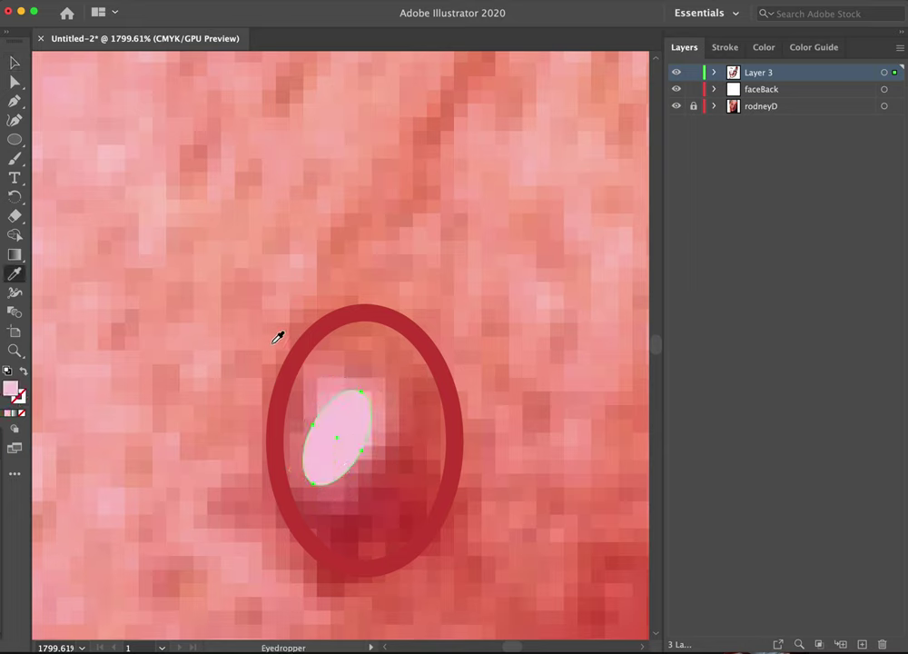
# - Enlarge the pink highlight slightly, and swap the fill and stroke of the mole's outer ellipse to make it solid red
pyautogui.click(16, 62)
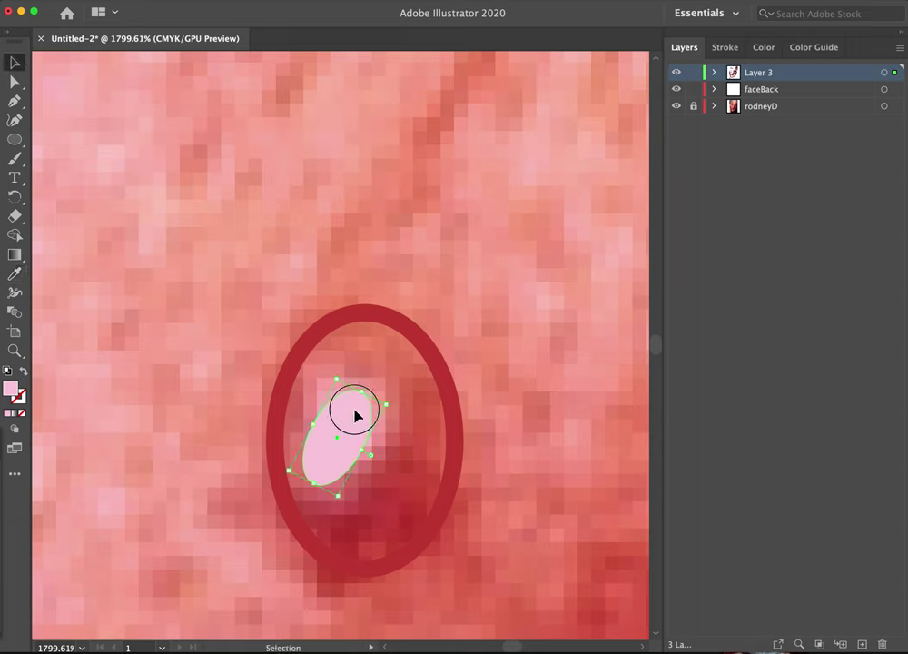
pyautogui.moveTo(338, 381); pyautogui.dragTo(337, 369)
pyautogui.click(272, 436)
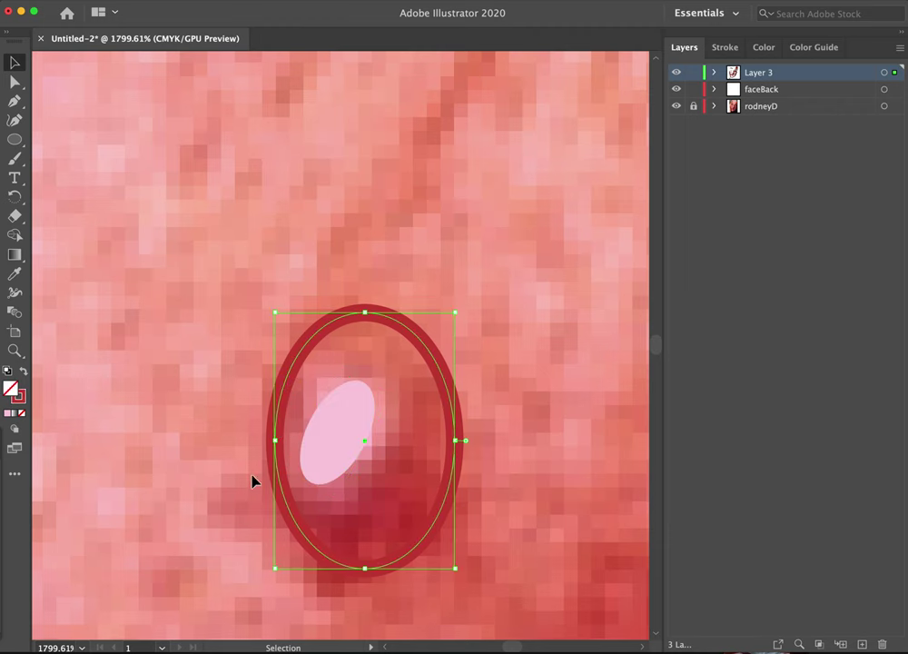
pyautogui.click(24, 373)
pyautogui.click(97, 404)
# - Examine the whole portrait at 100%, and inspect the mouth and chin area at 150% for shadows still to trace
pyautogui.press('z')
pyautogui.press('super+1')
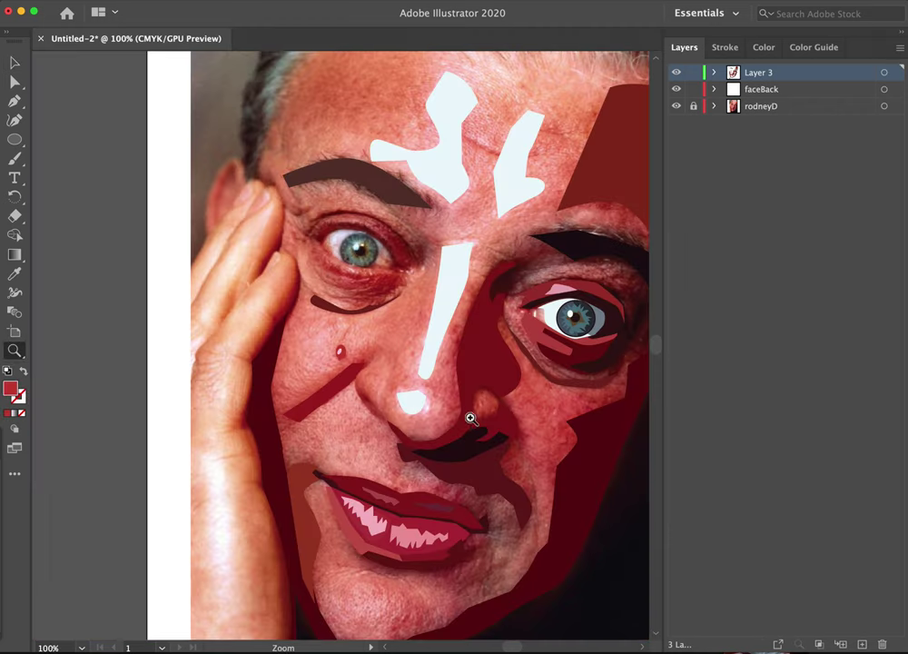
pyautogui.scroll(2, 340, 346)
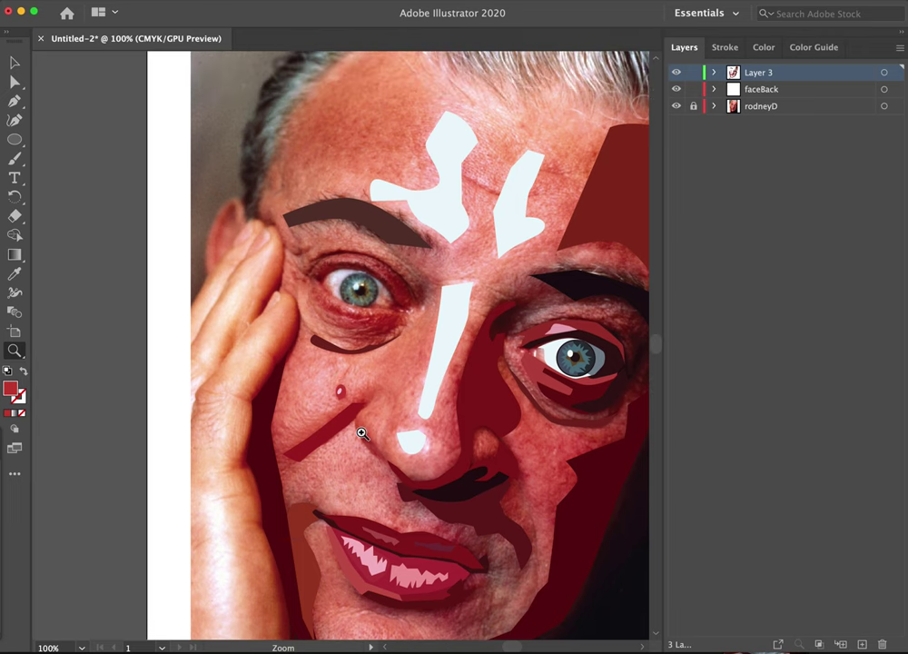
pyautogui.click(486, 451)
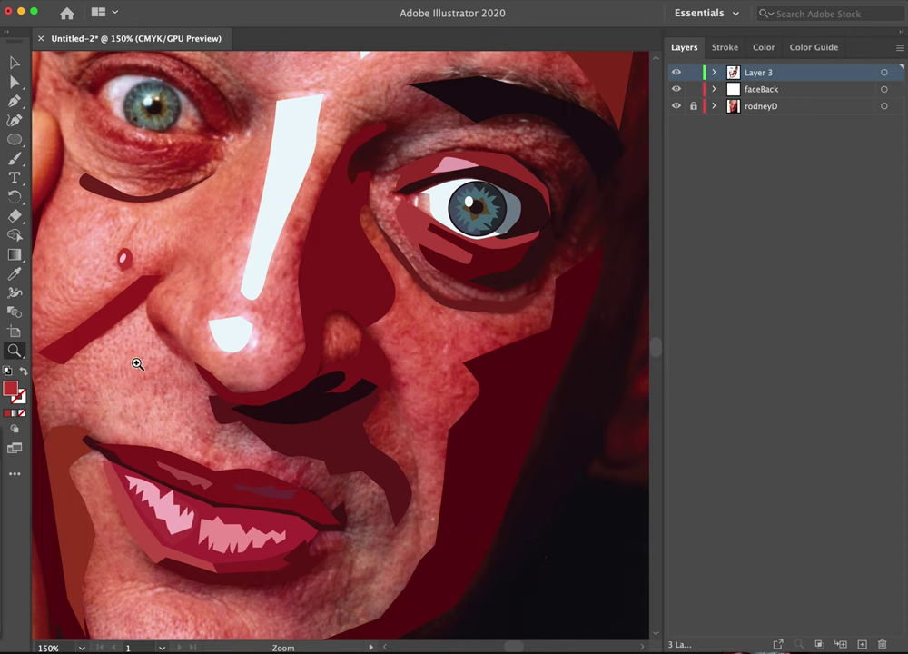
pyautogui.moveTo(139, 388); pyautogui.dragTo(260, 408)
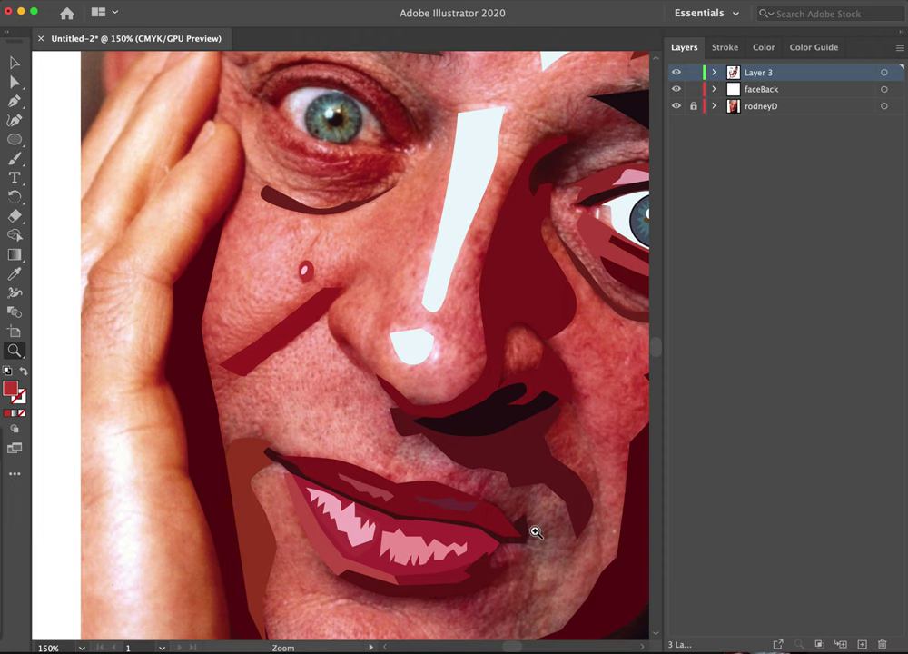
pyautogui.press('space')
pyautogui.moveTo(527, 589); pyautogui.dragTo(503, 420)
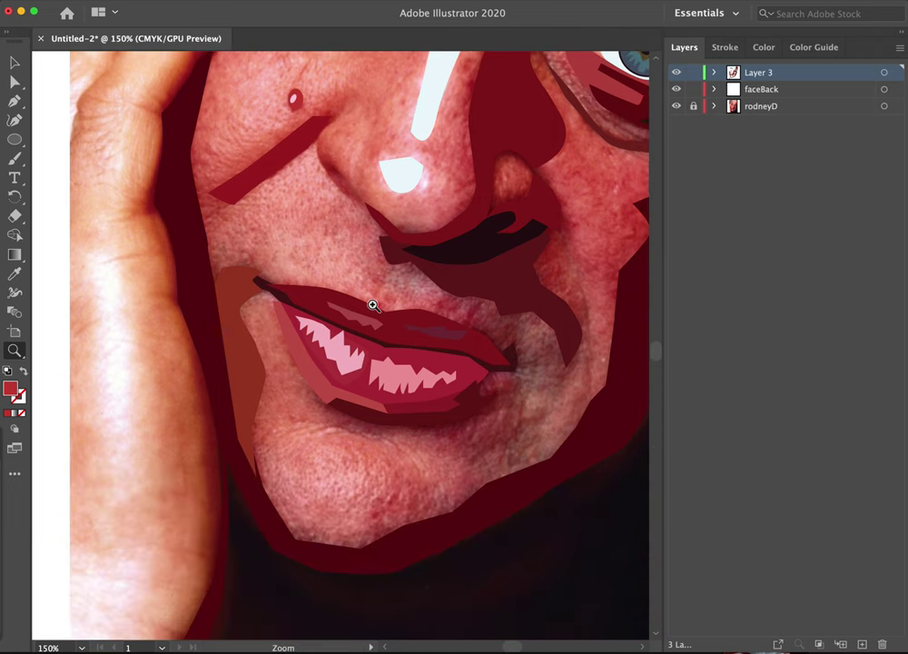
# - Trace the lower edge of the shadow beneath the lower lip with the Pen tool, ending in a jagged edge near the jaw
pyautogui.press('p')
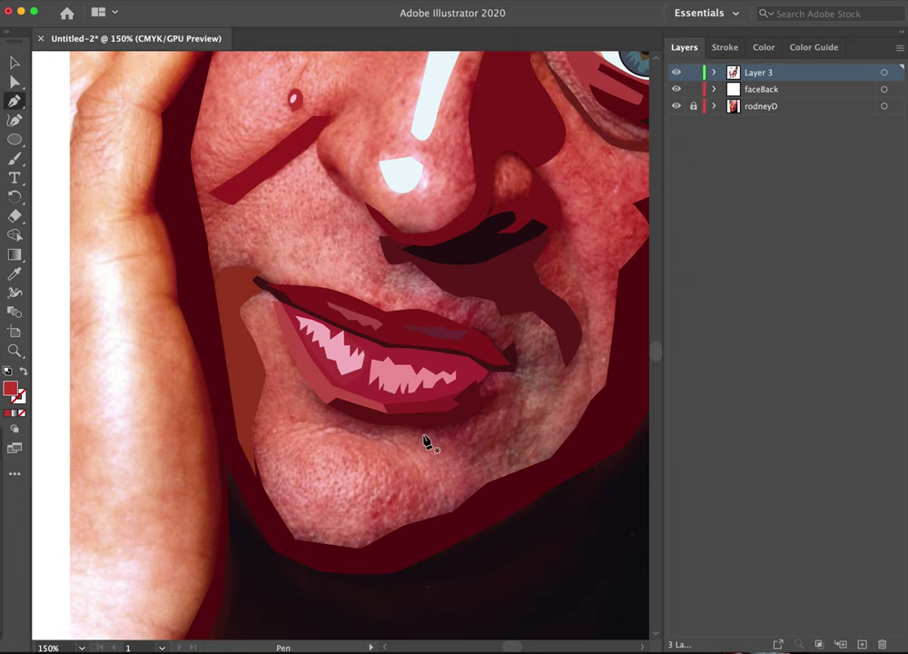
pyautogui.click(331, 419)
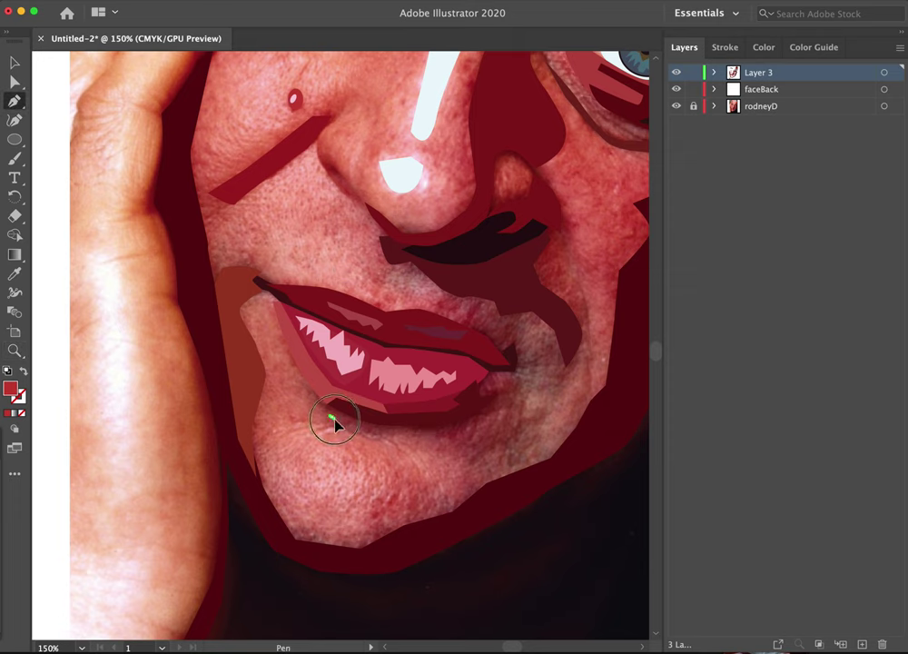
pyautogui.click(385, 439)
pyautogui.click(401, 439)
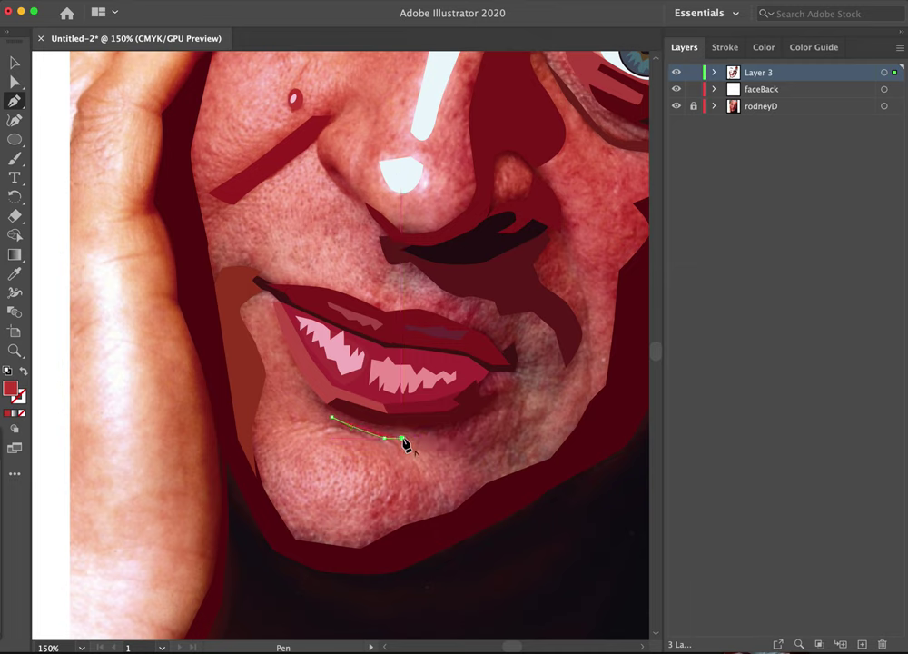
pyautogui.moveTo(464, 455); pyautogui.dragTo(469, 461)
pyautogui.click(481, 454)
pyautogui.click(499, 448)
pyautogui.click(507, 463)
pyautogui.click(534, 454)
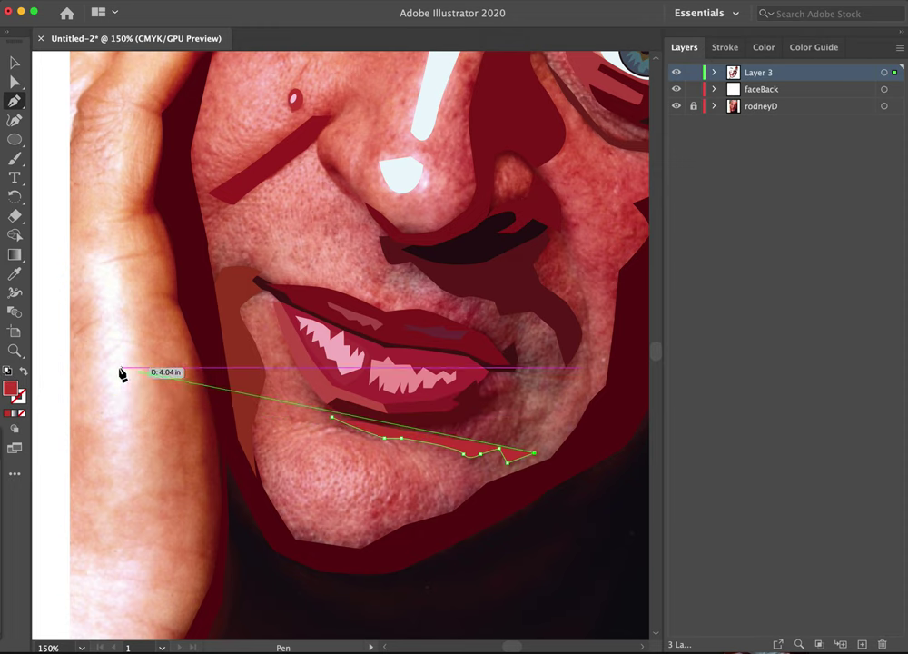
# - Swap the shadow path's fill to a red outline and close it around the jagged end and along the lower lip
pyautogui.click(20, 413)
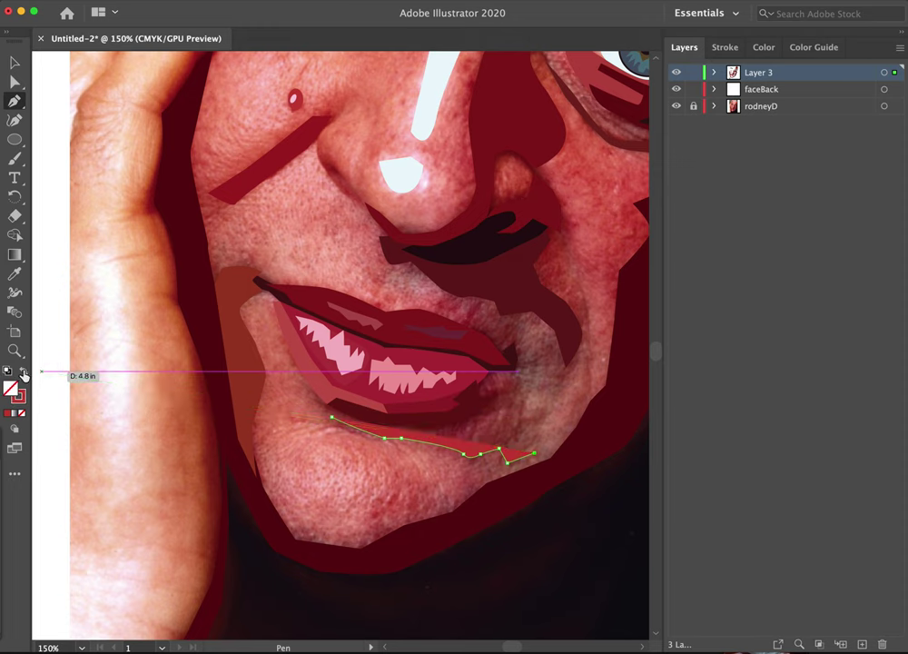
pyautogui.click(527, 430)
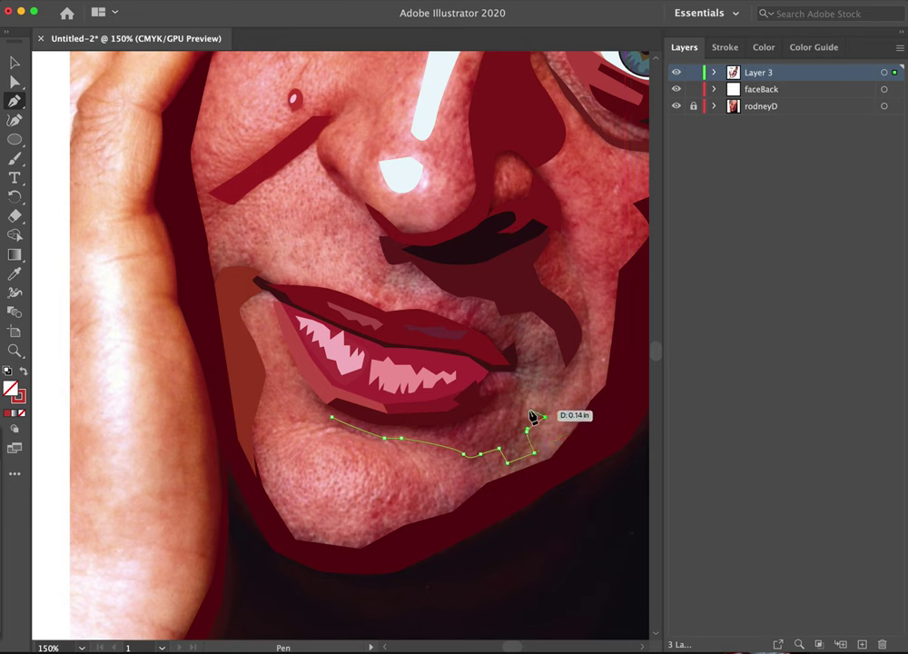
pyautogui.click(511, 400)
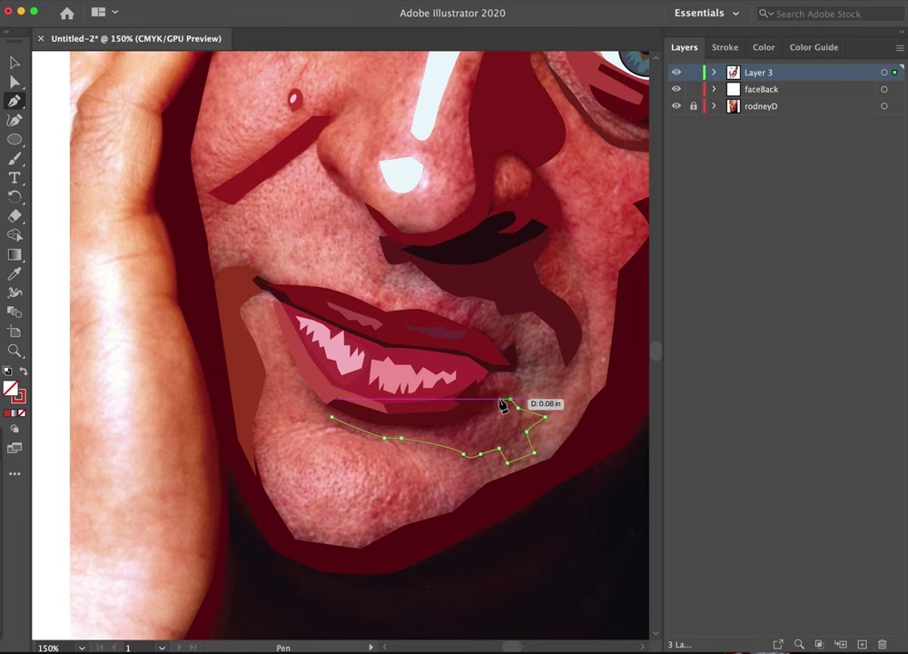
pyautogui.click(481, 403)
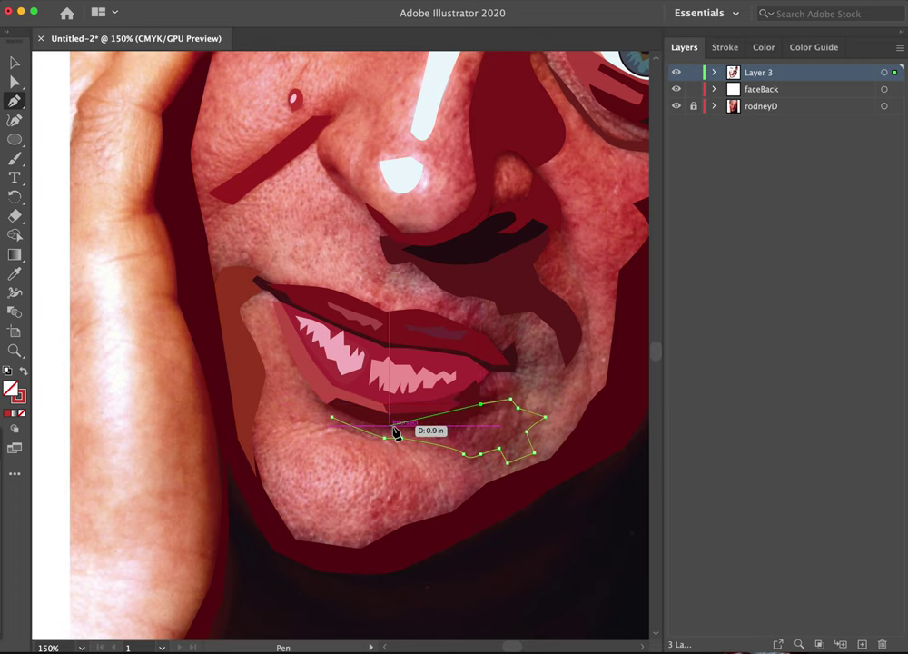
pyautogui.moveTo(432, 421); pyautogui.dragTo(411, 422)
pyautogui.moveTo(339, 408)
pyautogui.mouseDown()
pyautogui.moveTo(344, 415)
pyautogui.moveTo(333, 417)
pyautogui.mouseUp()
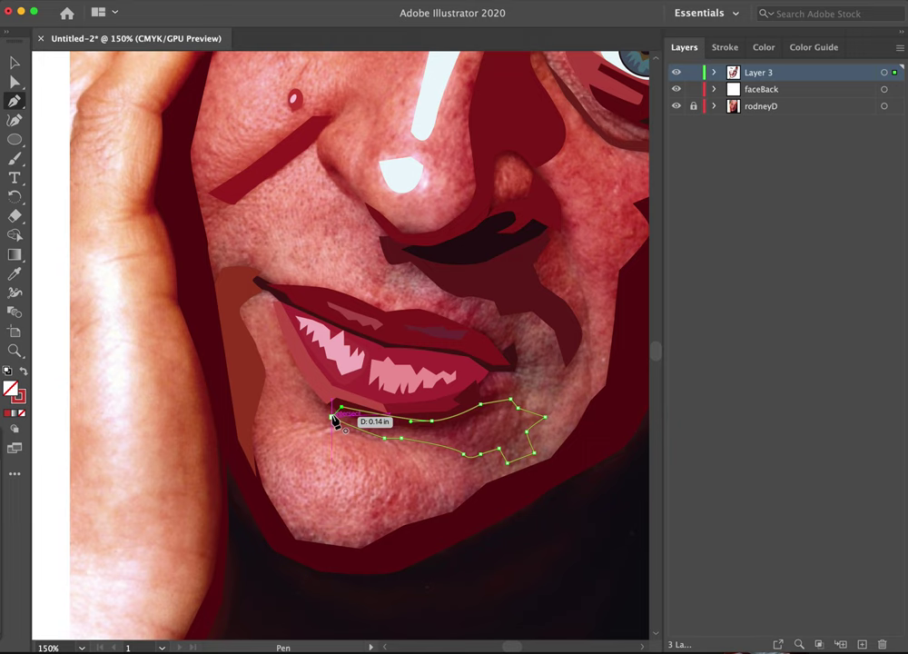
pyautogui.click(324, 409)
pyautogui.click(332, 417)
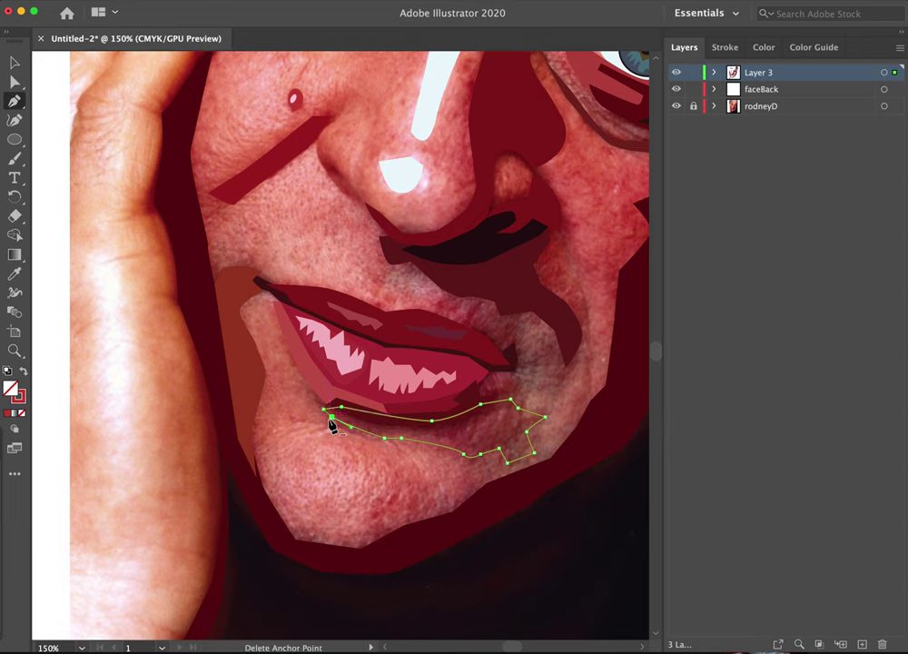
# - Fill the shadow below the lower lip with a muted dark red sampled from the photo and send it behind the lip shapes
pyautogui.press('i')
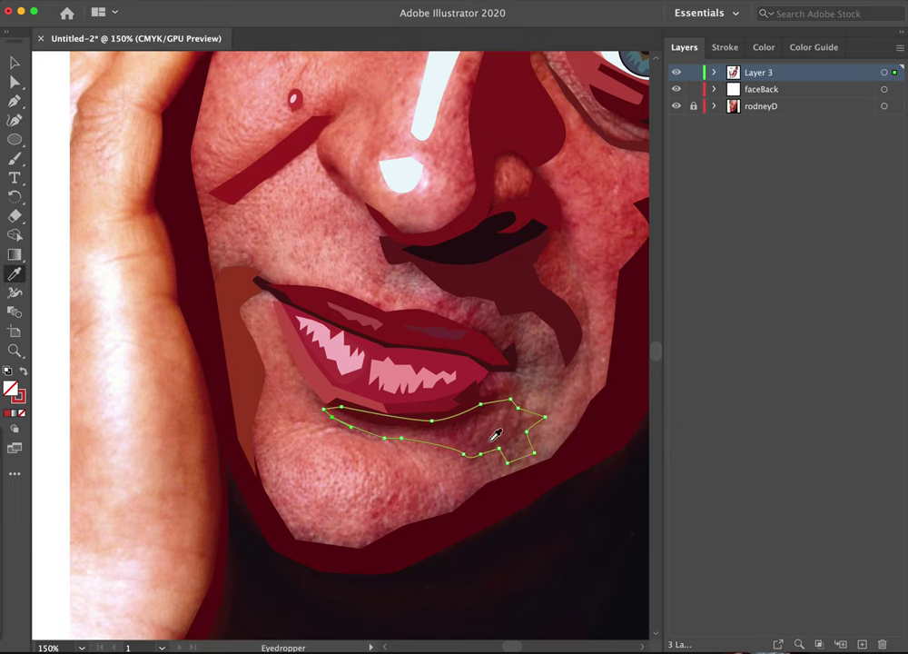
pyautogui.click(573, 498)
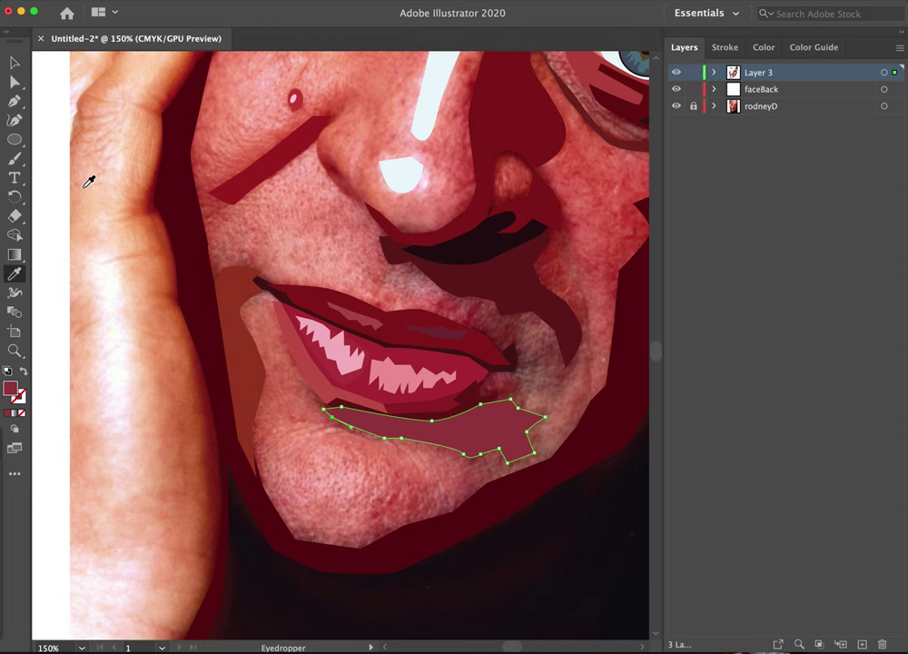
pyautogui.click(16, 62)
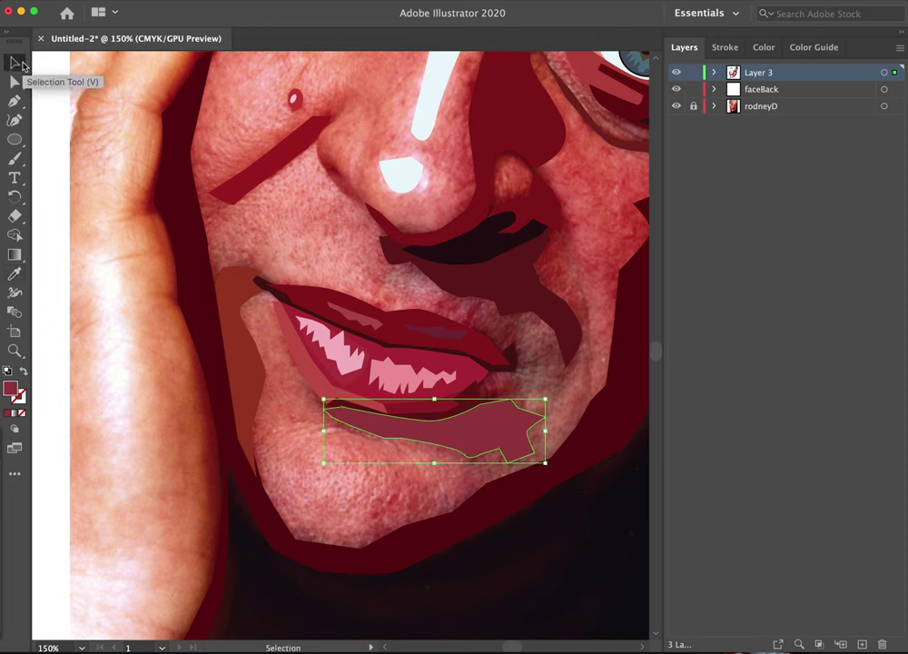
pyautogui.hotkey('ctrl', '[')
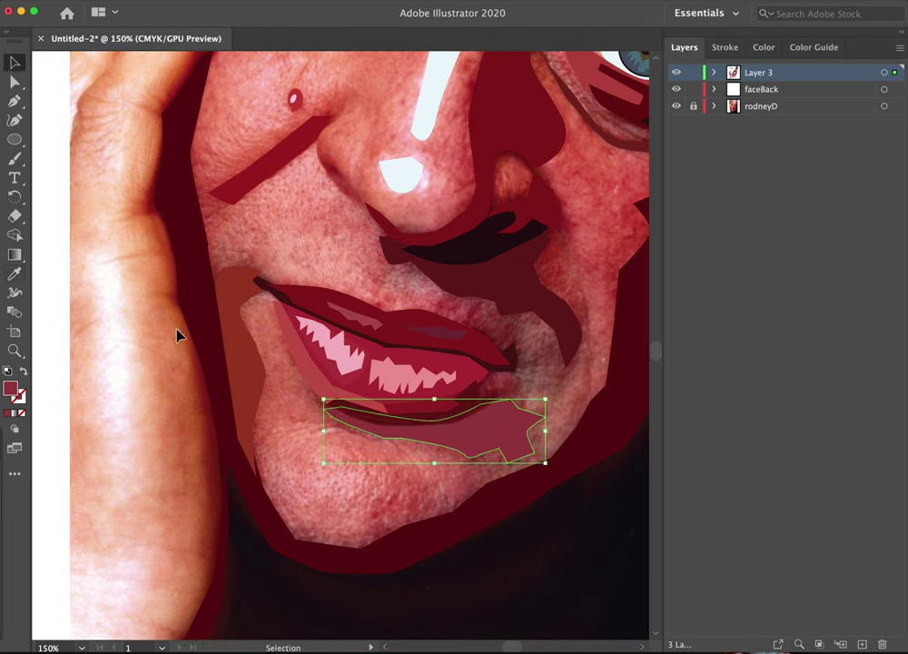
pyautogui.click(370, 482)
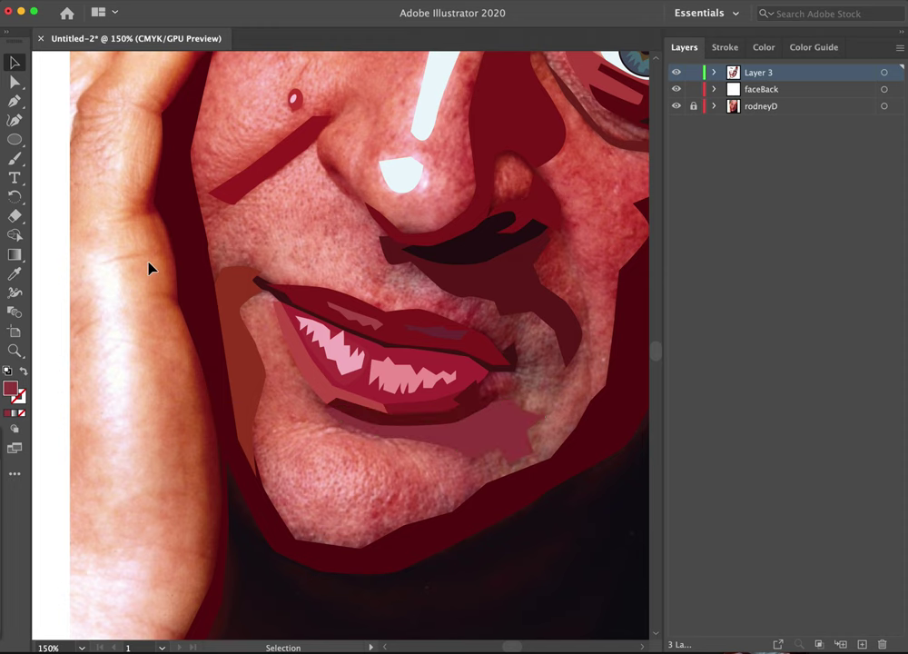
# - Trace a closed highlight shape on the chin with the Pen tool and fill it with light pink sampled from the photo
pyautogui.click(14, 101)
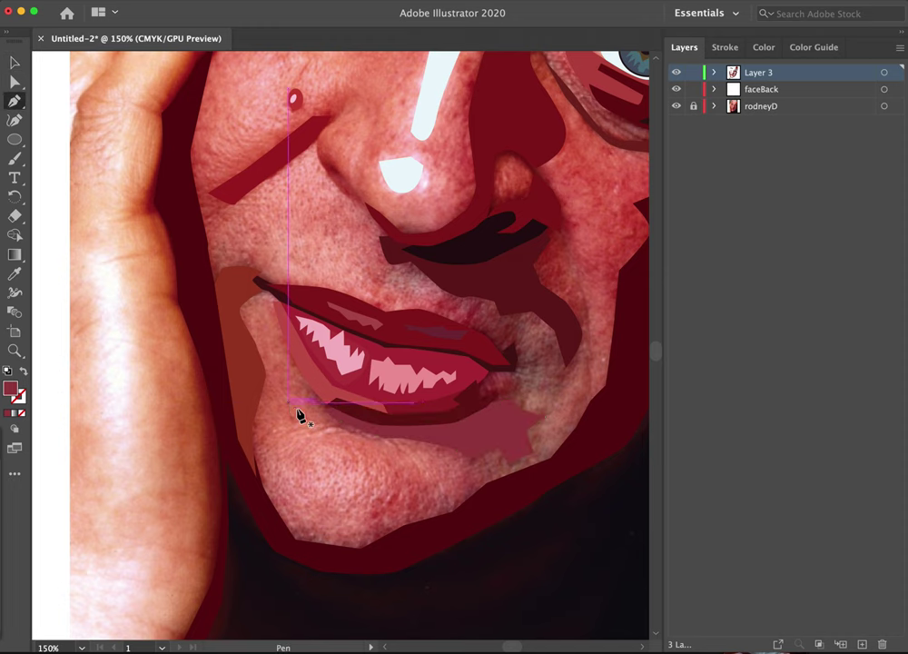
pyautogui.moveTo(332, 452); pyautogui.dragTo(305, 531)
pyautogui.click(280, 502)
pyautogui.click(272, 469)
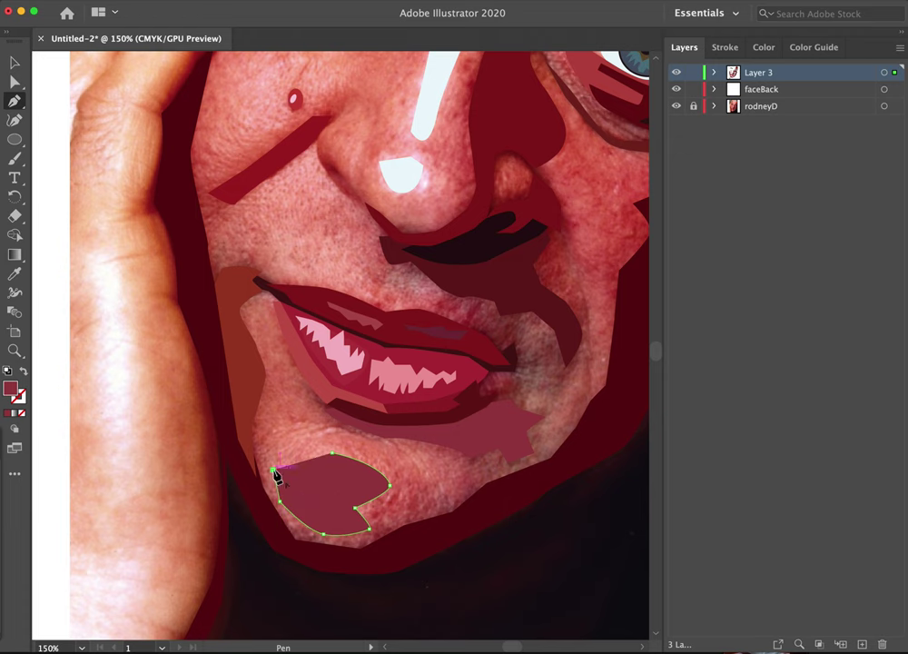
pyautogui.click(20, 413)
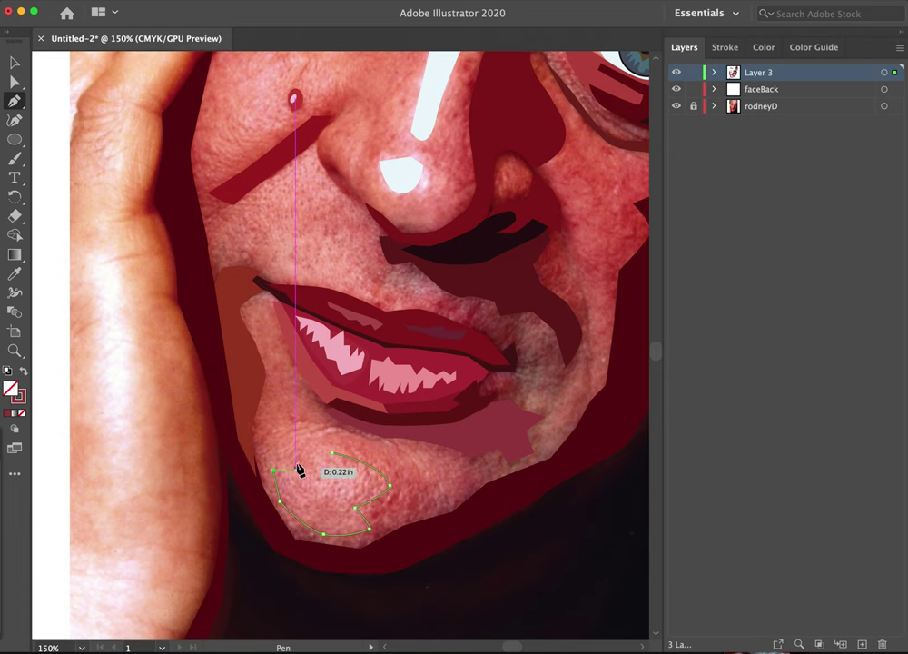
pyautogui.moveTo(303, 467); pyautogui.dragTo(344, 466)
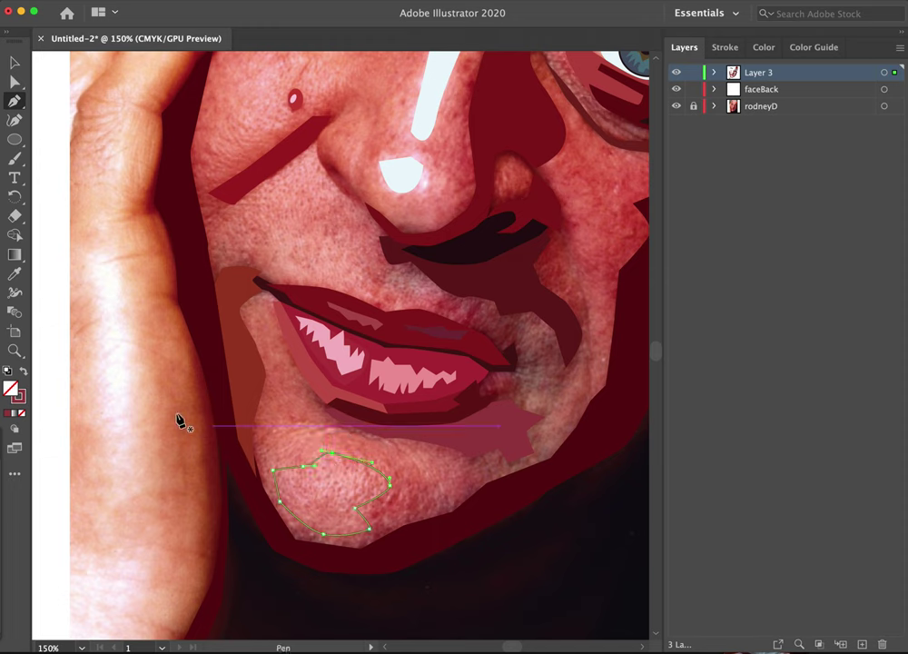
pyautogui.press('i')
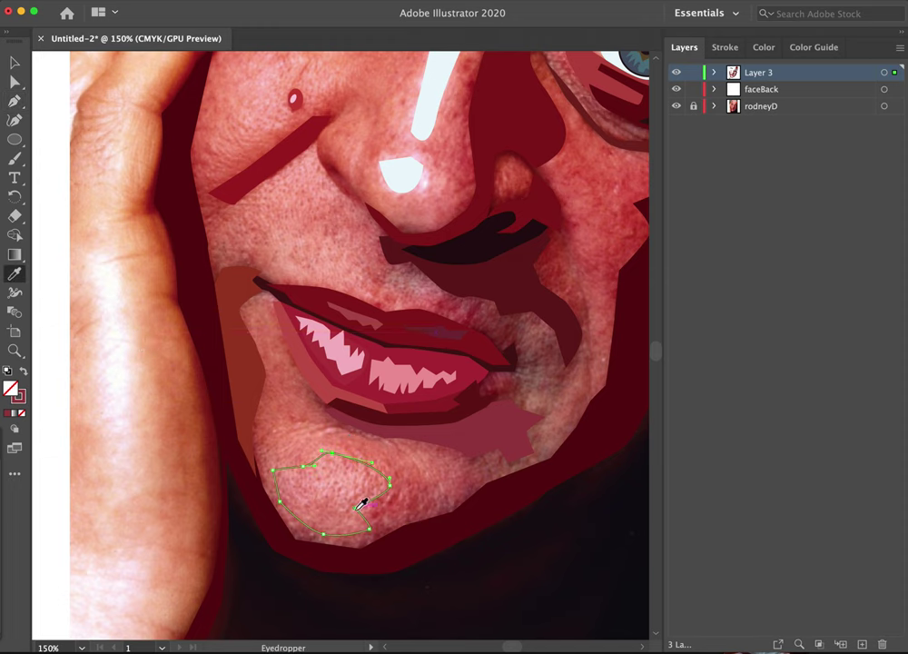
pyautogui.click(349, 483)
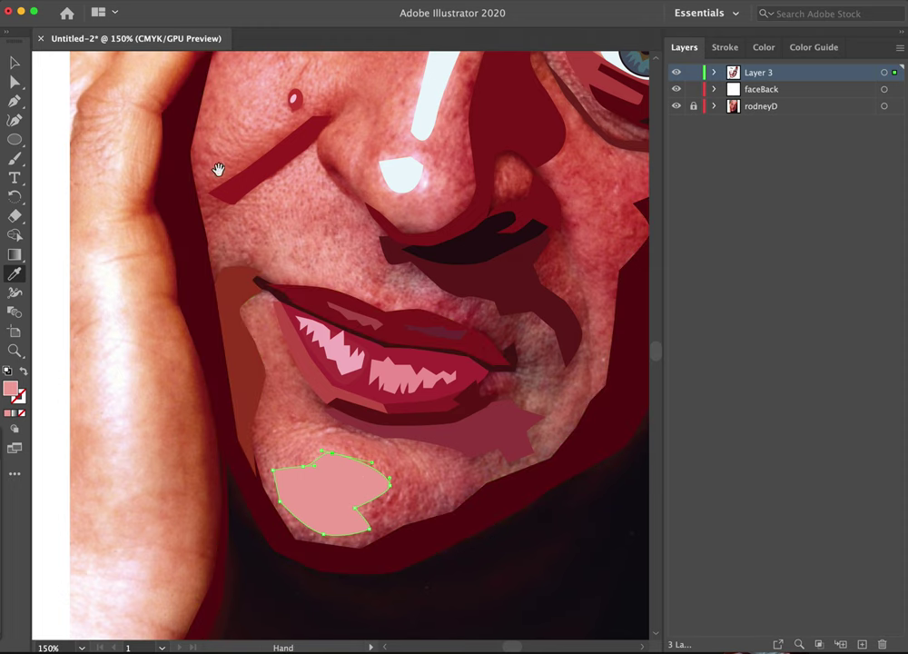
# - Start a cheek patch above the upper lip with the Pen tool, tracing up beside the nose and along the smile line's lower edge
pyautogui.moveTo(218, 170); pyautogui.dragTo(324, 271)
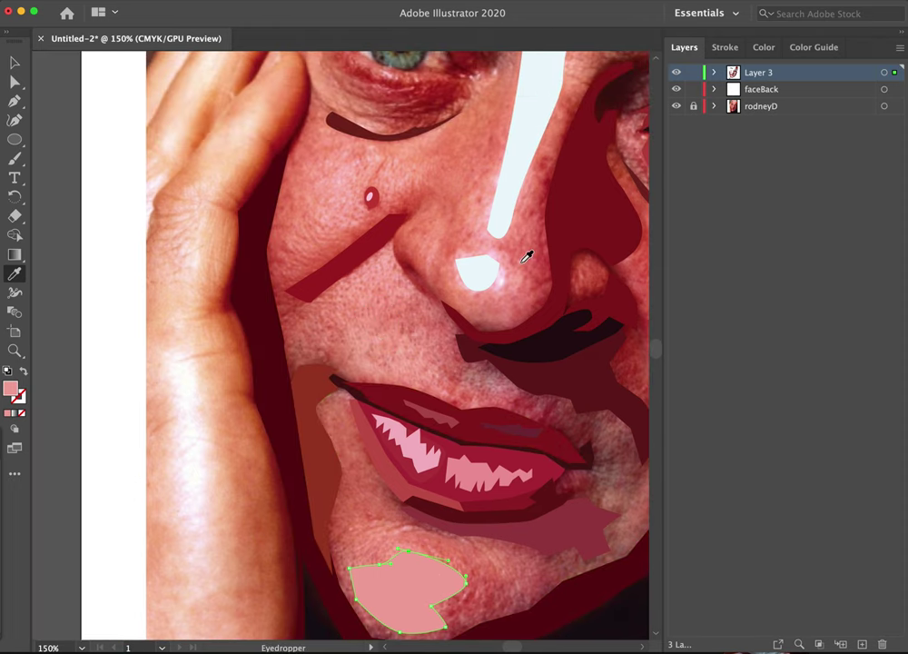
pyautogui.press('p')
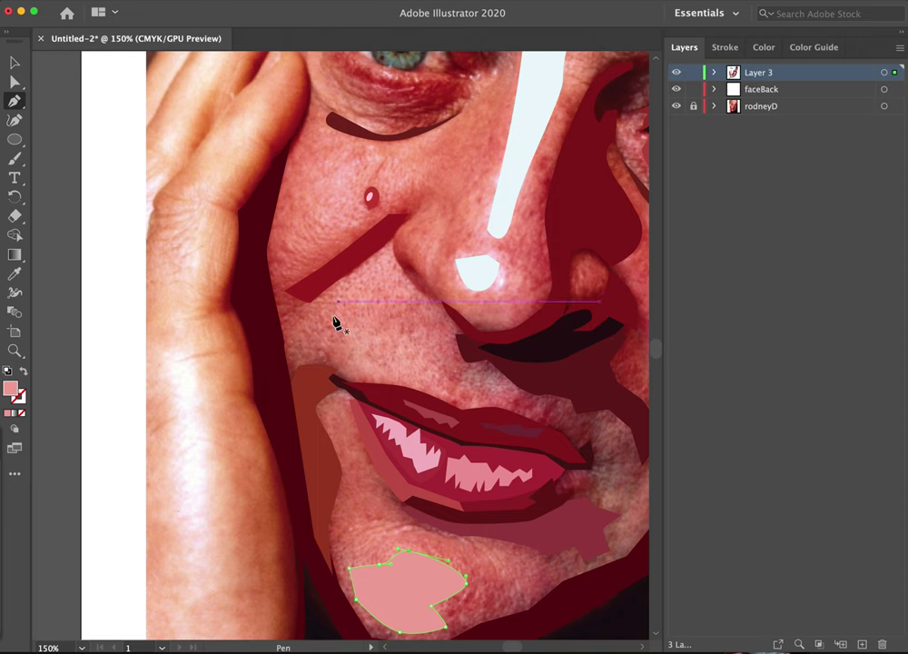
pyautogui.moveTo(425, 347); pyautogui.dragTo(359, 273)
pyautogui.click(412, 283)
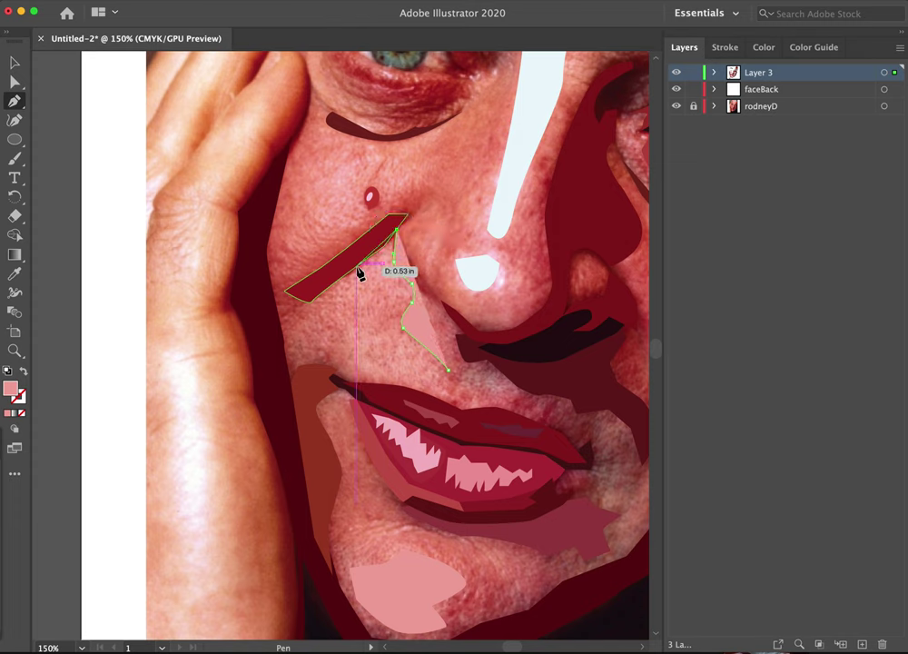
pyautogui.click(311, 302)
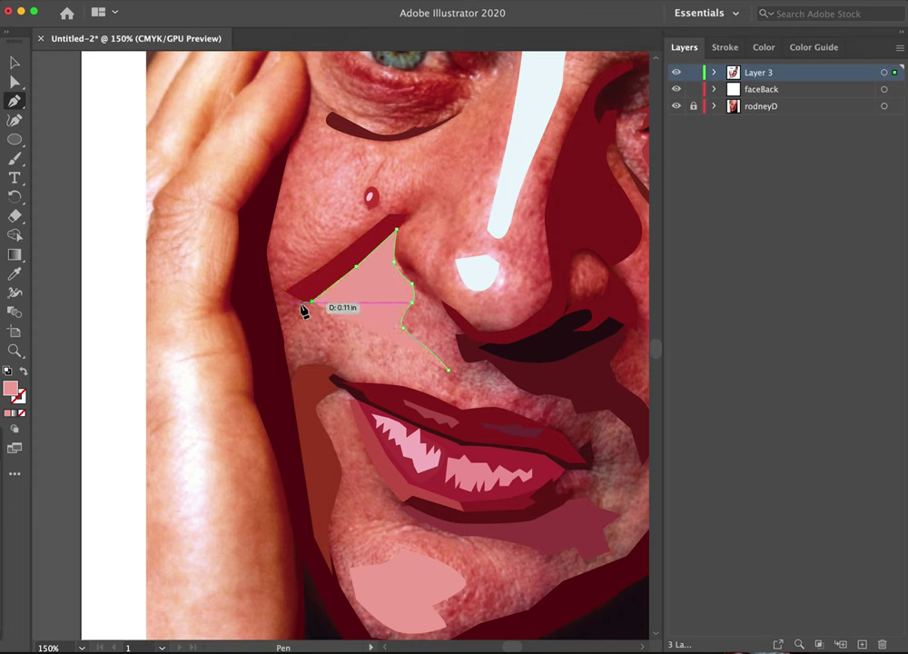
# - Swap the cheek patch's fill to an outline and continue its path around the outer cheek to the corner of the mouth
pyautogui.click(20, 373)
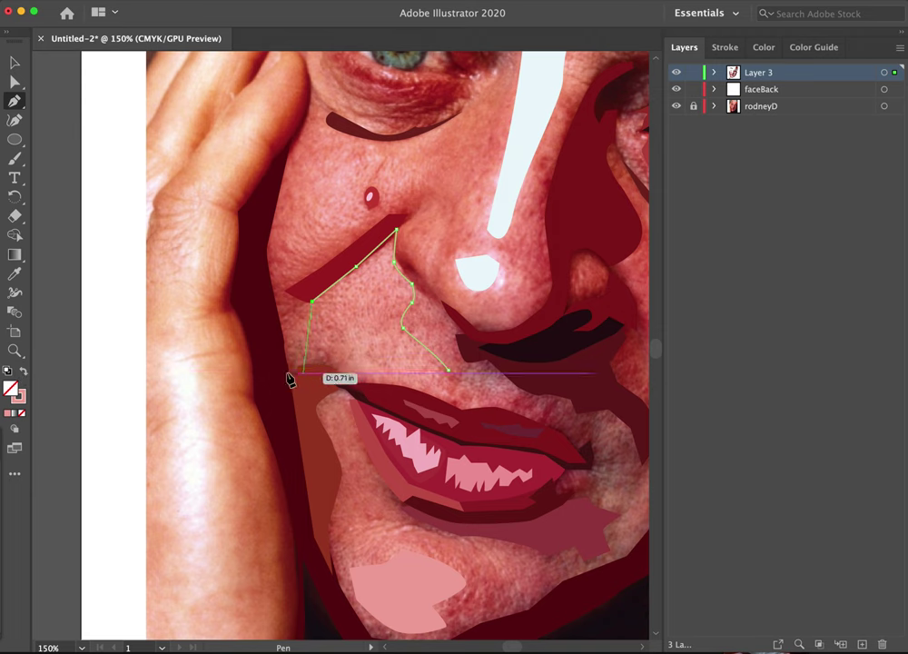
pyautogui.click(297, 317)
pyautogui.click(284, 345)
pyautogui.click(298, 366)
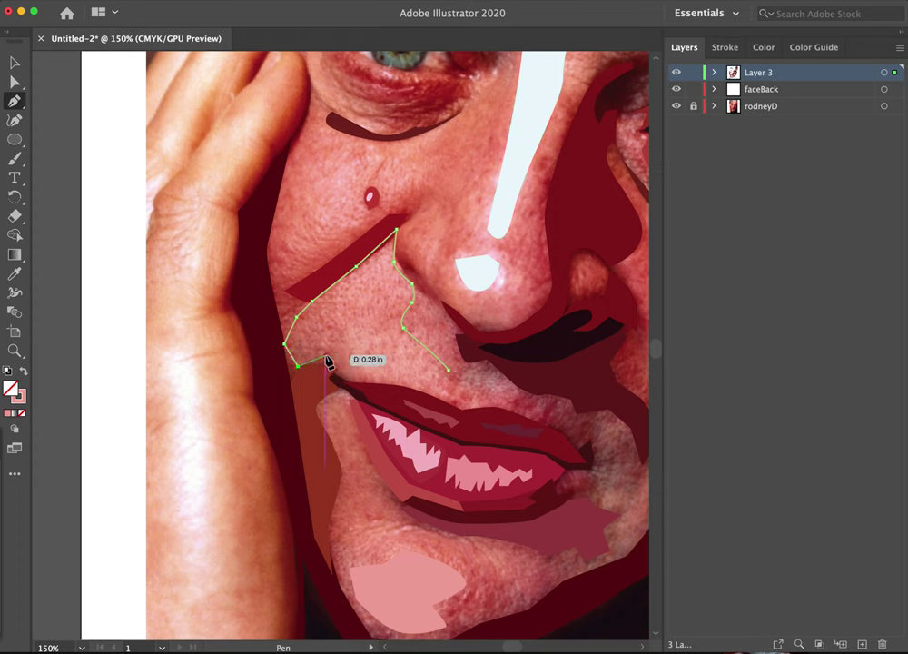
pyautogui.click(326, 355)
pyautogui.click(334, 373)
pyautogui.click(349, 378)
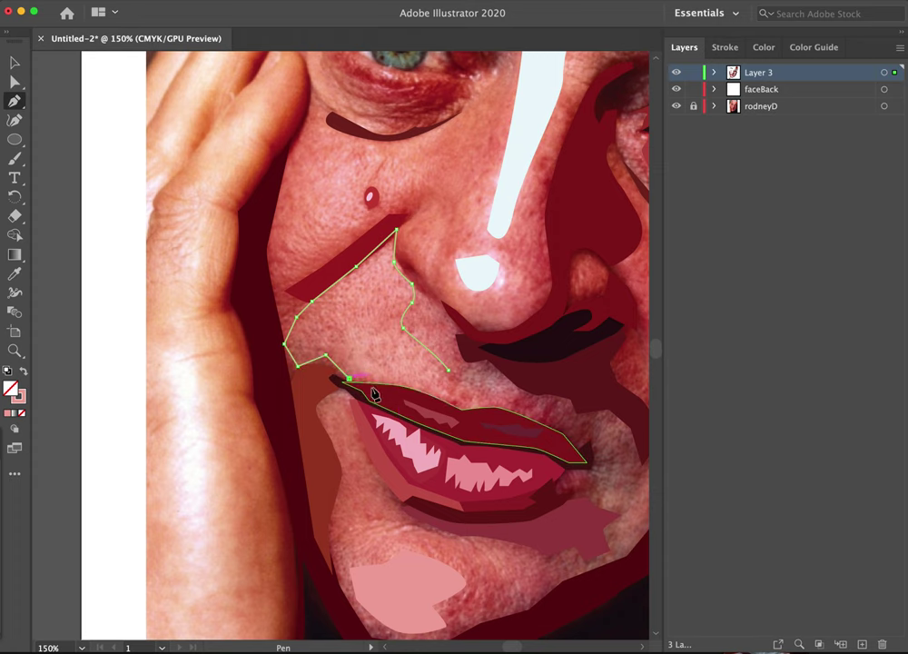
# - Close the cheek patch along the upper lip and fill it with light pink sampled from the photo
pyautogui.click(432, 398)
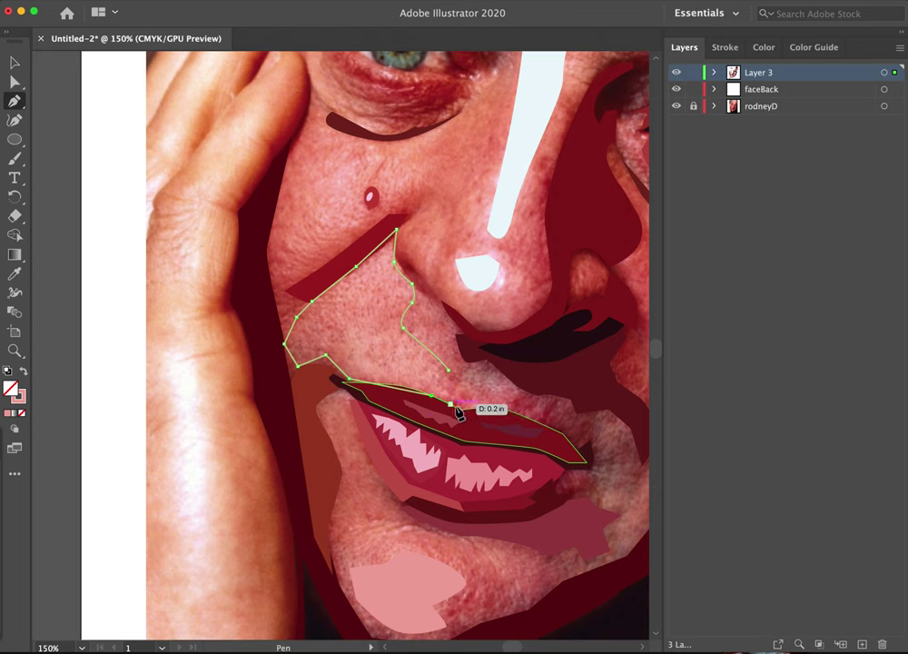
pyautogui.click(452, 403)
pyautogui.click(449, 371)
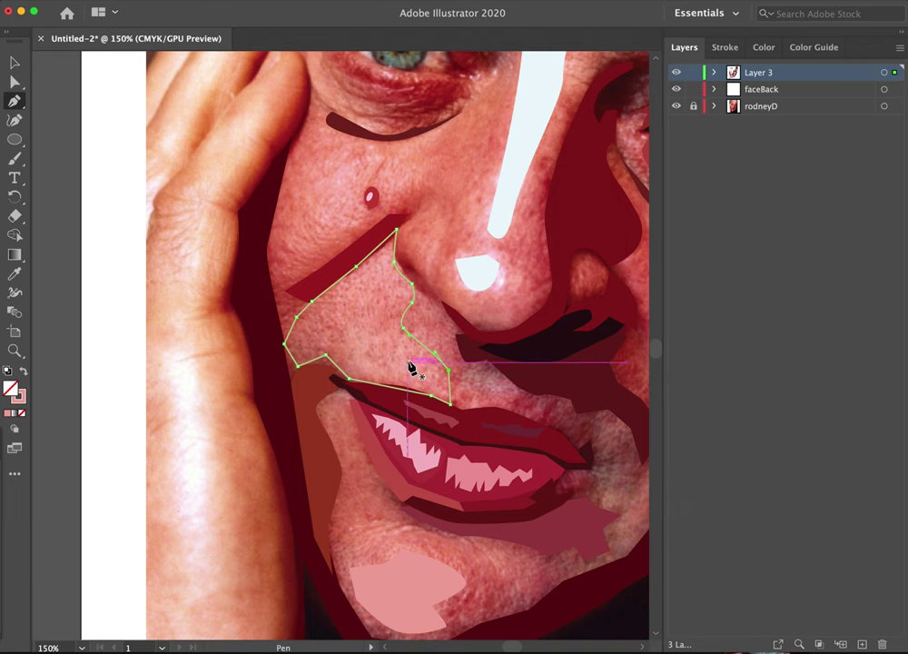
pyautogui.press('i')
pyautogui.click(377, 330)
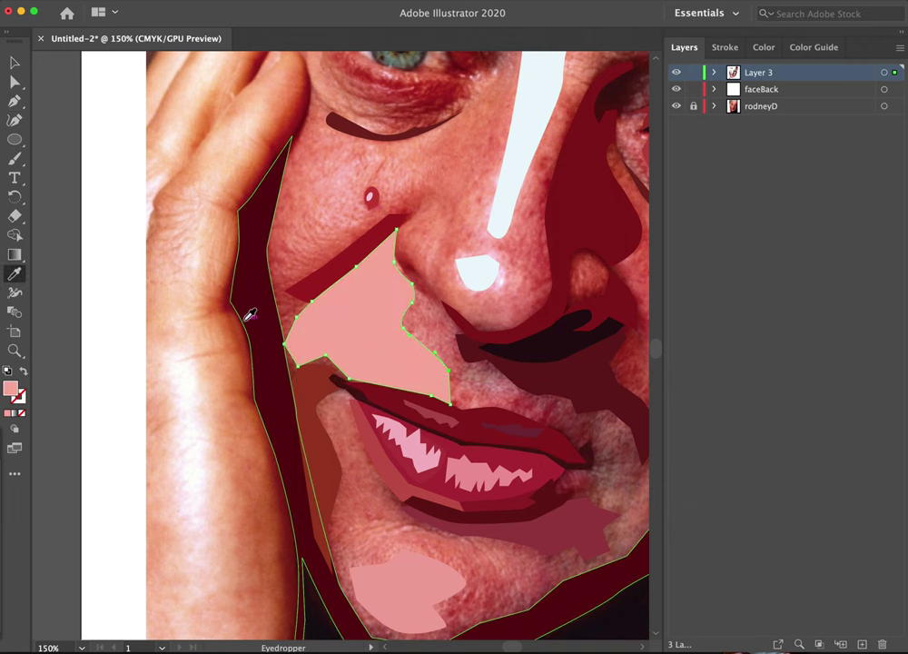
# - Trace the nose side of a shadow patch with the Pen tool, from beside the nostril down towards the upper lip
pyautogui.press('p')
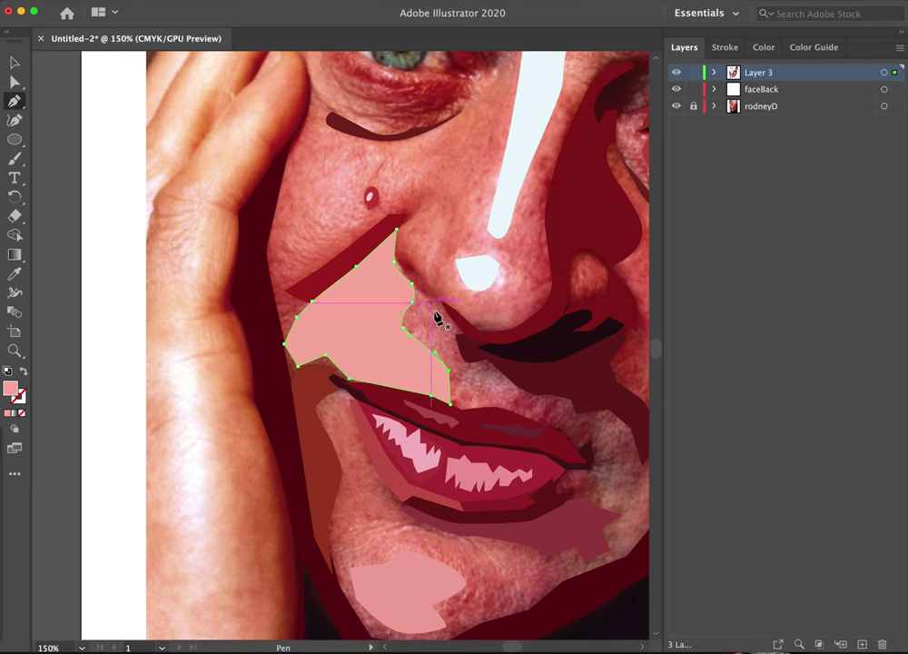
pyautogui.click(420, 292)
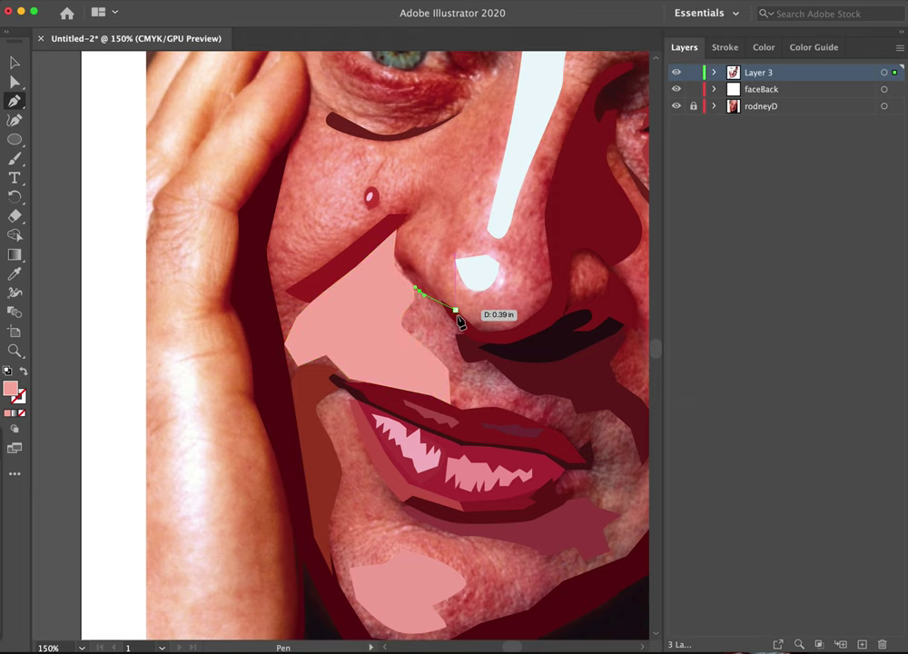
pyautogui.moveTo(459, 318); pyautogui.dragTo(460, 341)
pyautogui.click(465, 356)
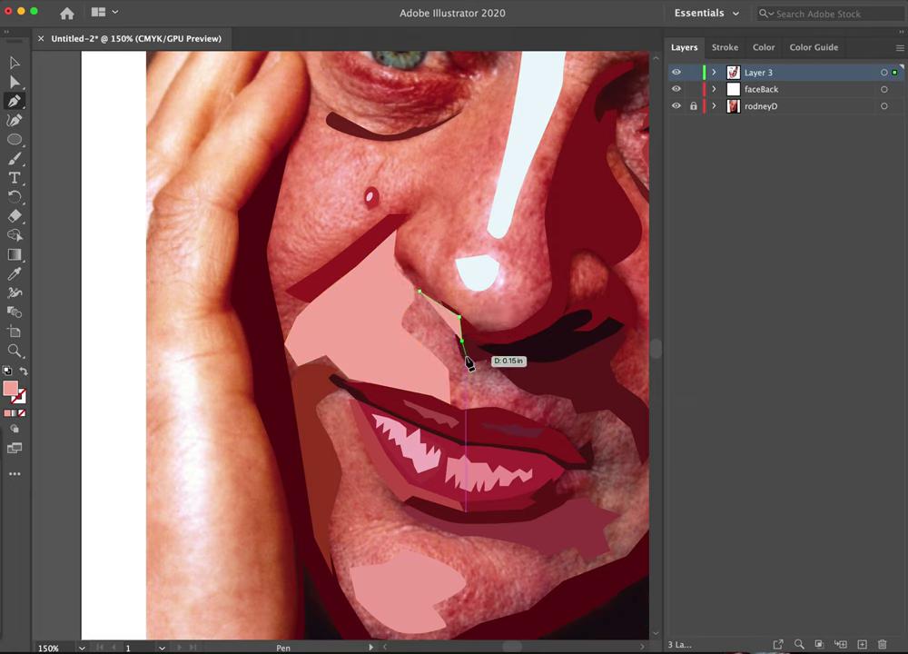
pyautogui.click(519, 378)
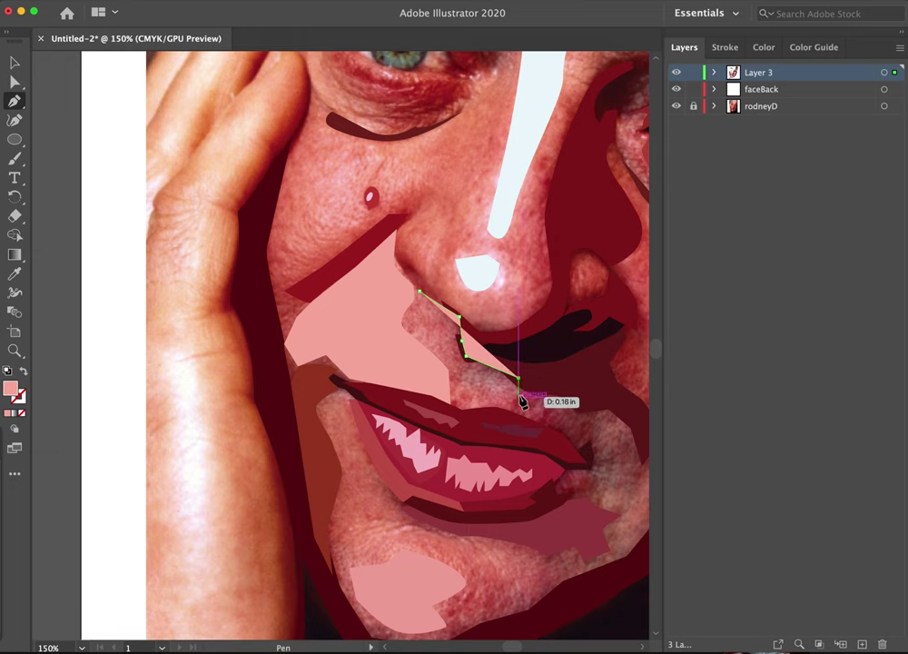
pyautogui.click(519, 397)
# - Close the shadow patch along the upper lip and back up to the nostril, overlapping the edge of the light pink cheek patch
pyautogui.click(462, 411)
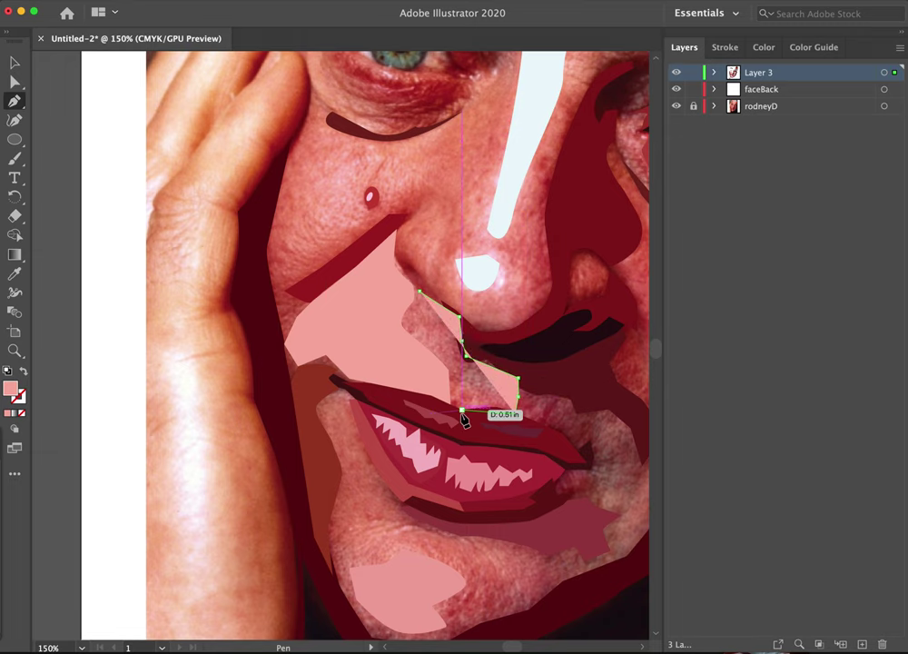
pyautogui.click(446, 410)
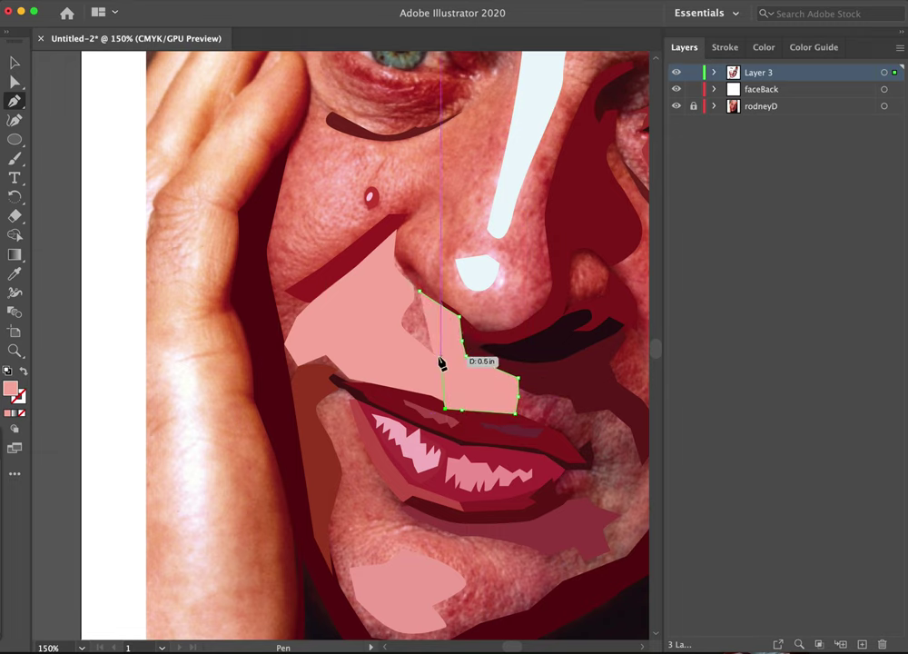
pyautogui.click(432, 364)
pyautogui.click(395, 332)
pyautogui.click(401, 305)
pyautogui.click(416, 291)
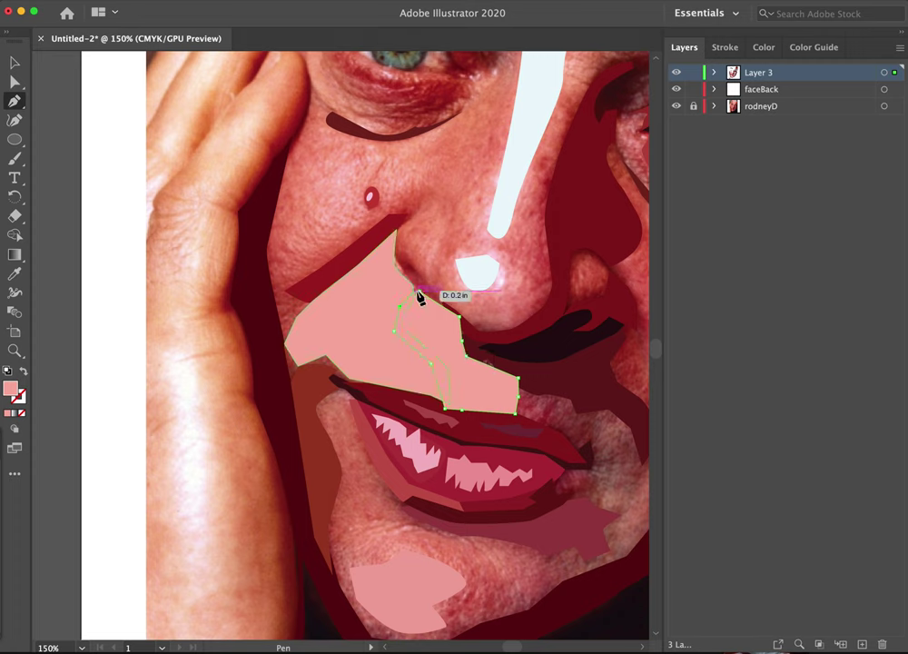
# - Fill the shadow patch beside the nose with a muted red sampled from the photo and send it behind the surrounding shapes
pyautogui.click(25, 372)
pyautogui.press('i')
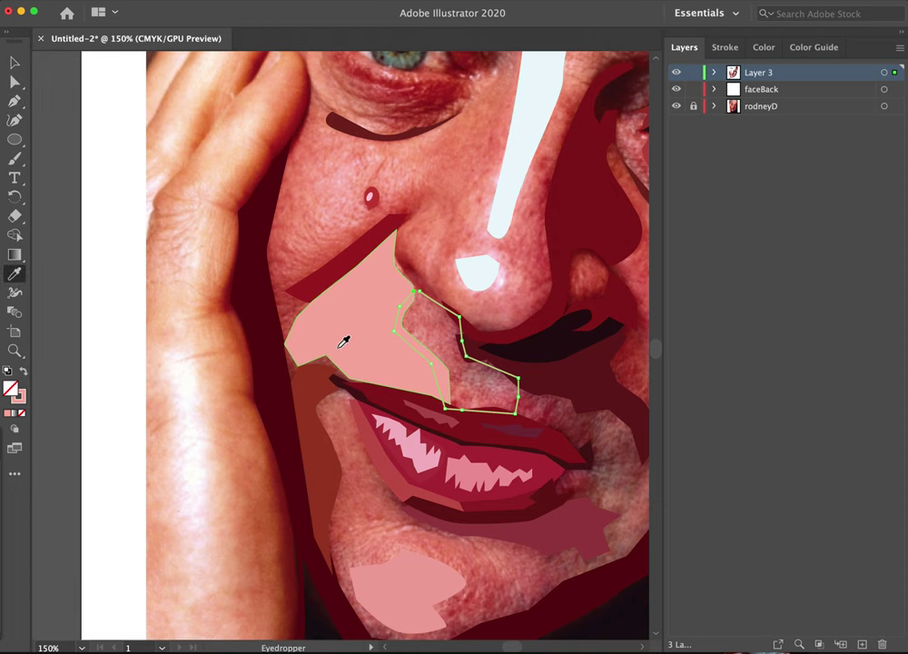
pyautogui.click(434, 325)
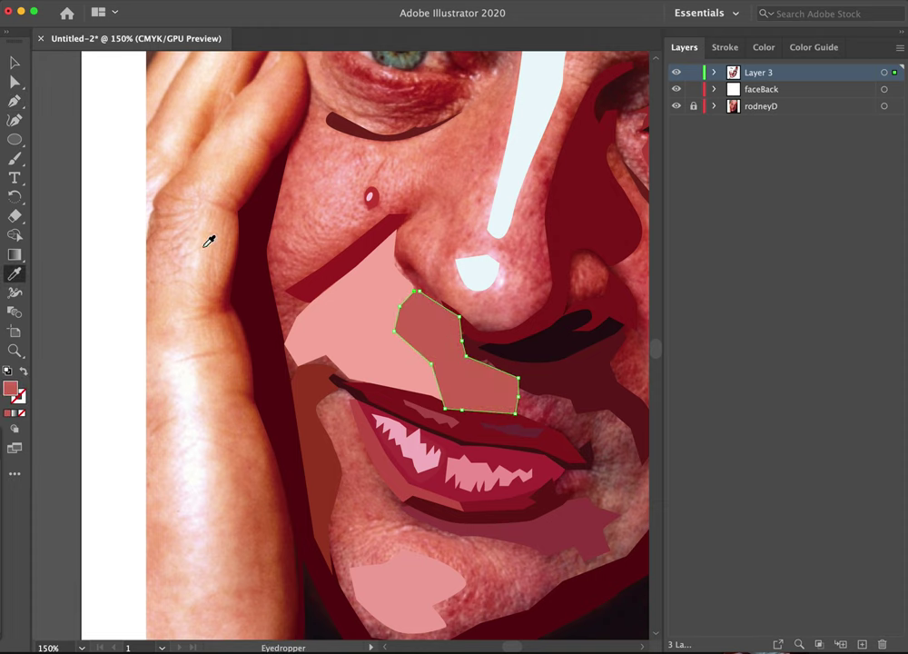
pyautogui.click(16, 62)
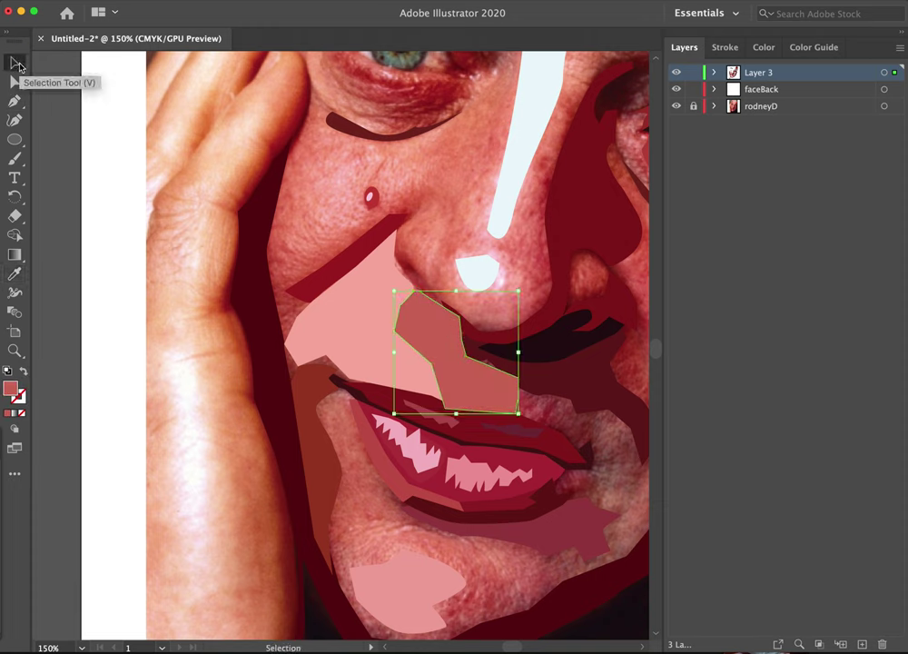
pyautogui.press('super+shift+[')
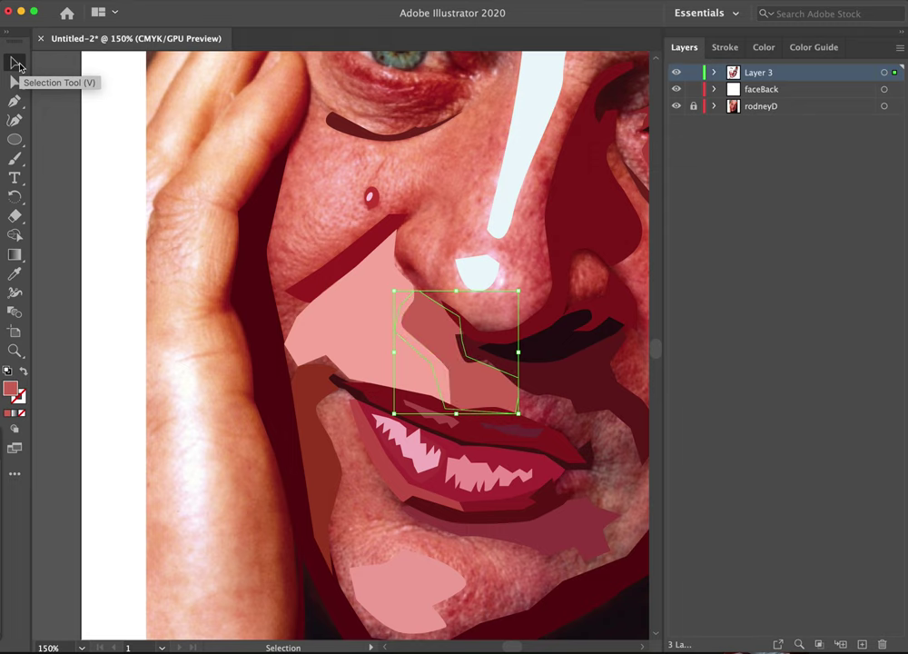
pyautogui.click(545, 415)
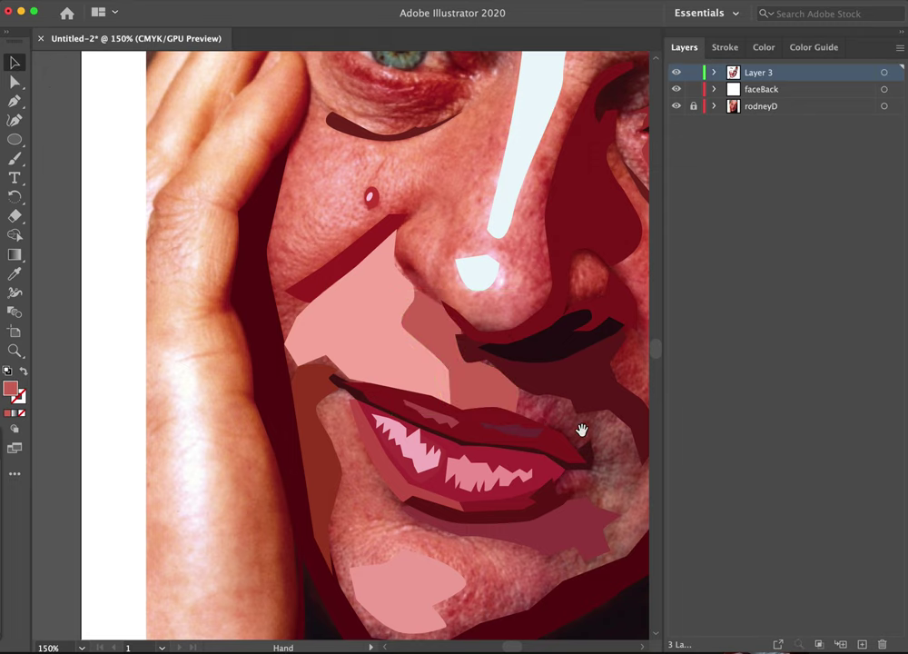
# - Trace a closed patch with the Pen tool between the dark shadow below the nose and the shaded corner of the upper lip
pyautogui.moveTo(568, 430); pyautogui.dragTo(472, 421)
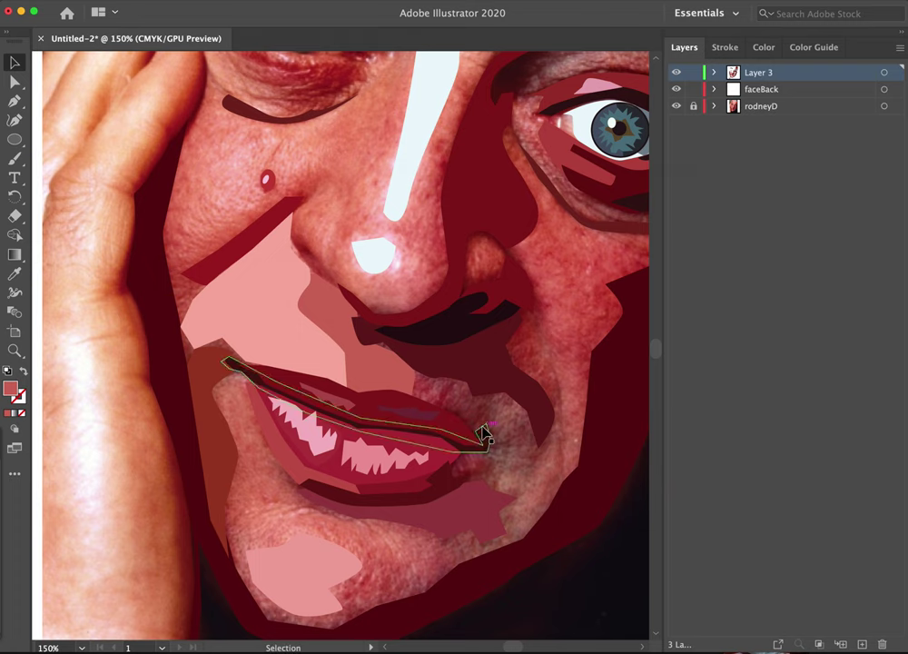
pyautogui.press('p')
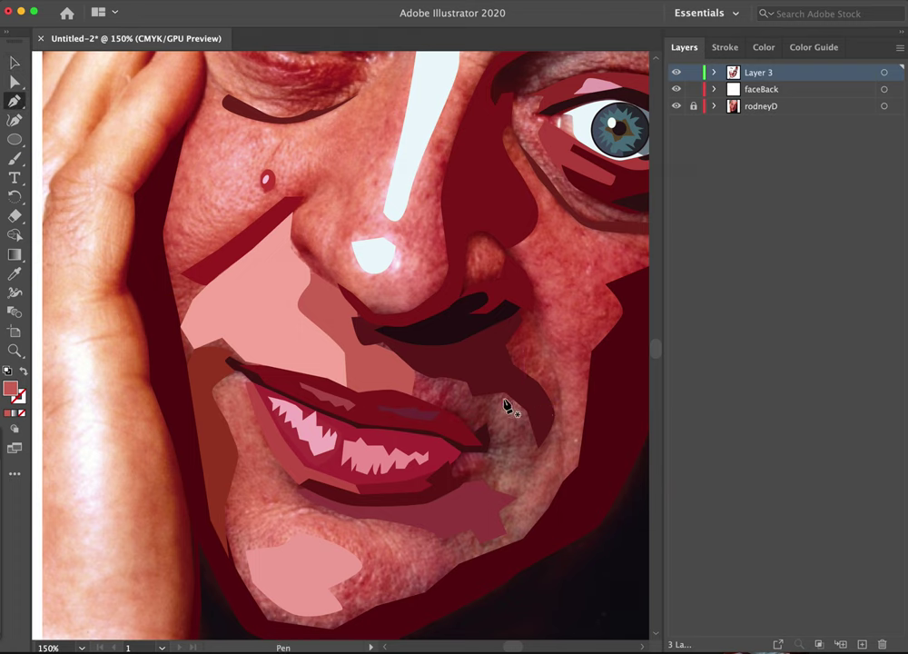
pyautogui.moveTo(499, 411); pyautogui.dragTo(497, 411)
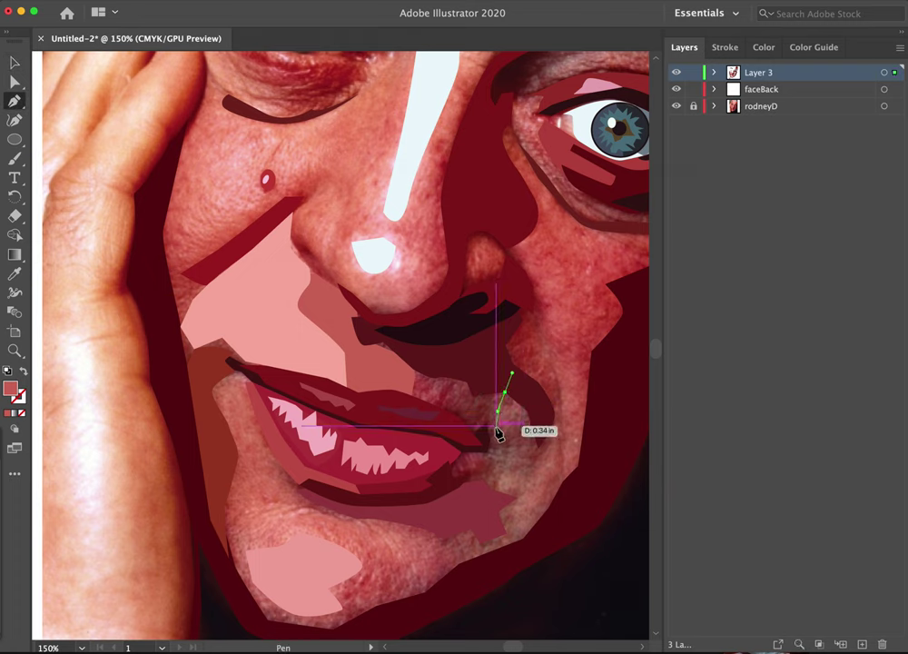
pyautogui.click(506, 438)
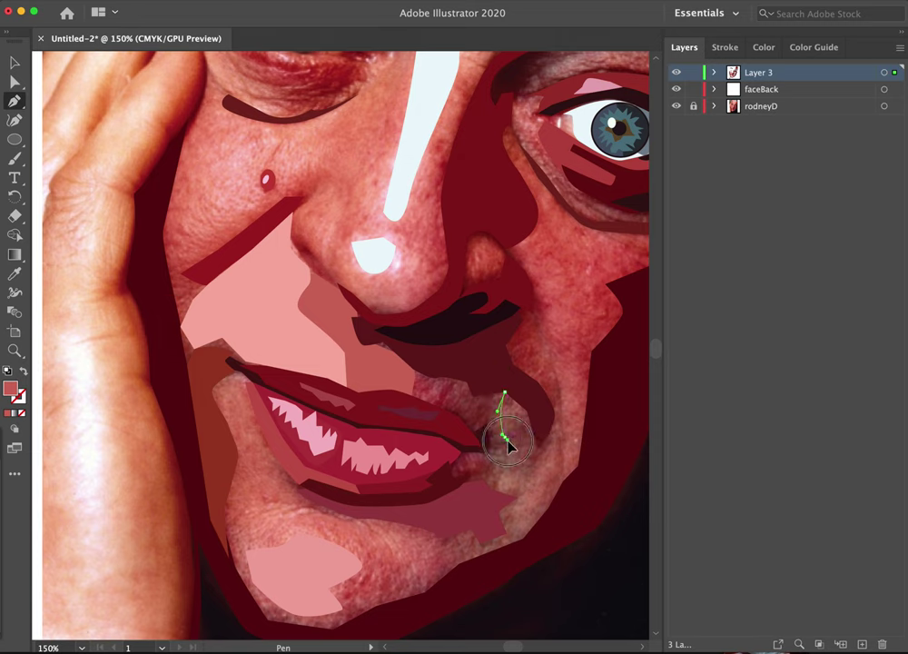
pyautogui.click(473, 442)
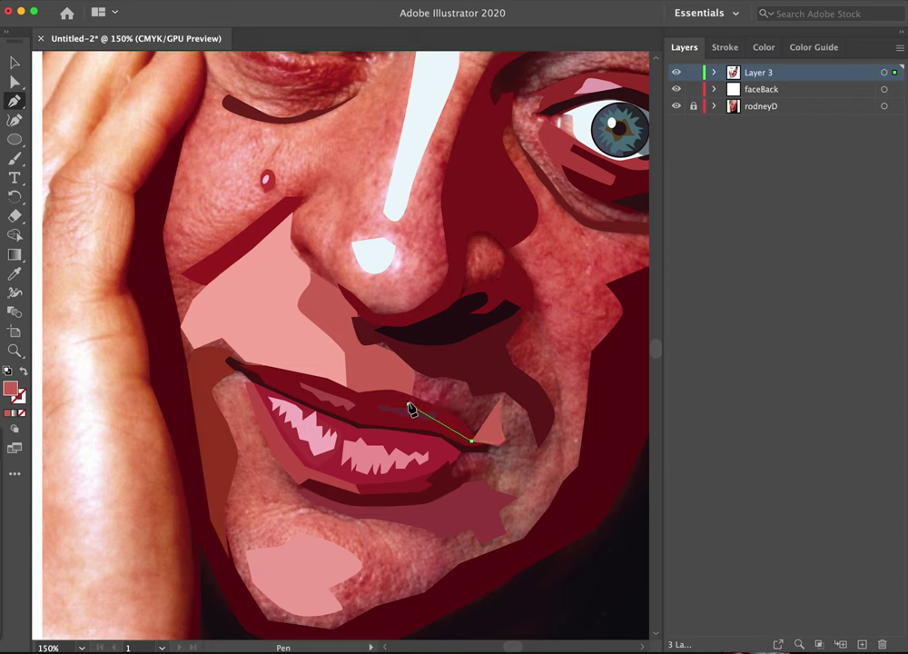
pyautogui.click(408, 400)
pyautogui.click(414, 361)
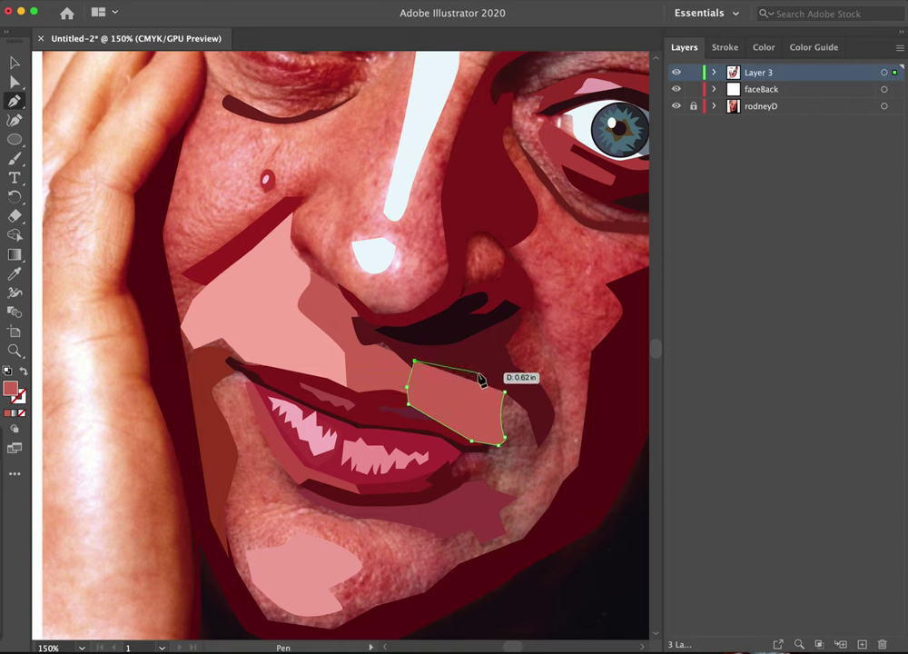
pyautogui.click(466, 370)
pyautogui.click(488, 375)
pyautogui.click(505, 392)
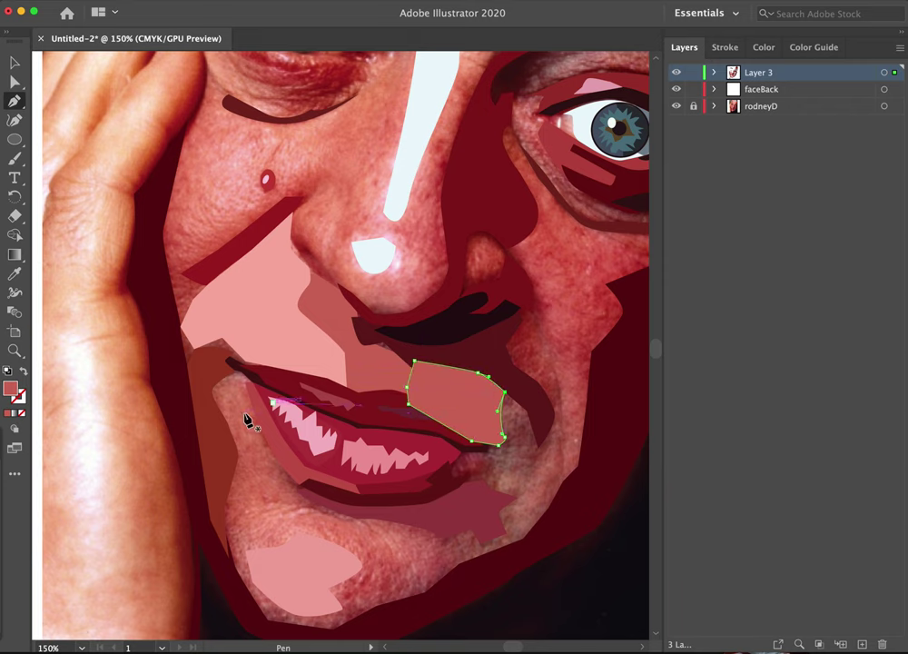
# - Fill the patch above the upper lip with a muted dark red sampled from the photo and send it behind the surrounding shapes
pyautogui.click(24, 373)
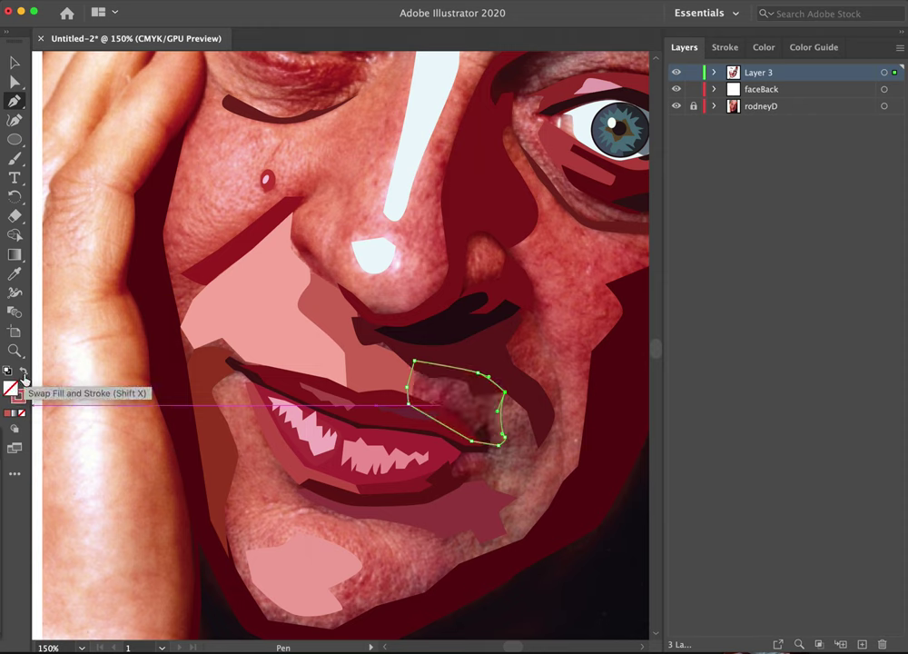
pyautogui.press('i')
pyautogui.click(468, 395)
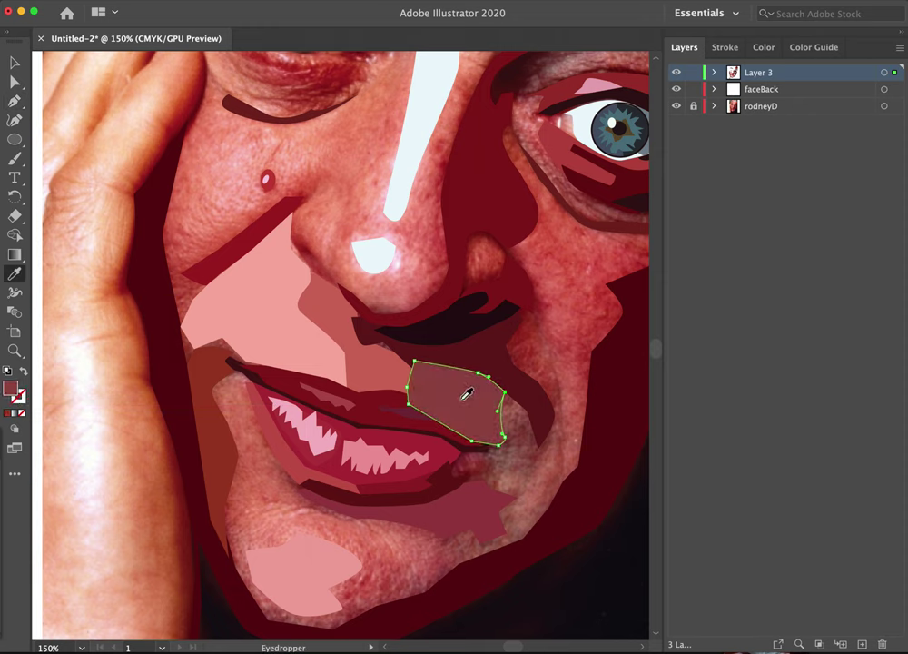
pyautogui.press('super+z')
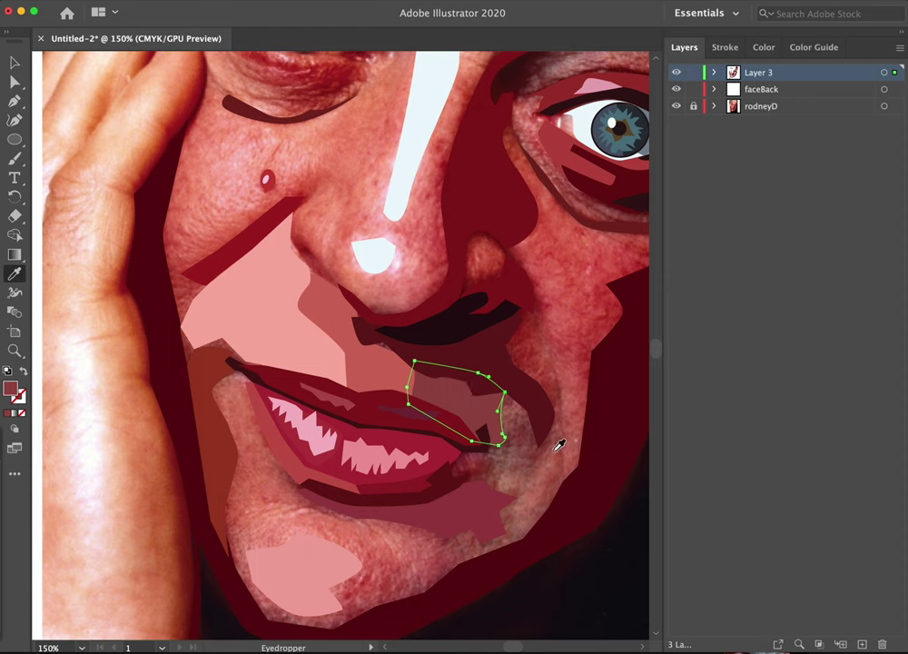
# - Trace a closed patch with the Pen tool beside the shaded mouth corner, overlapping the dark smile-line shadow
pyautogui.press('p')
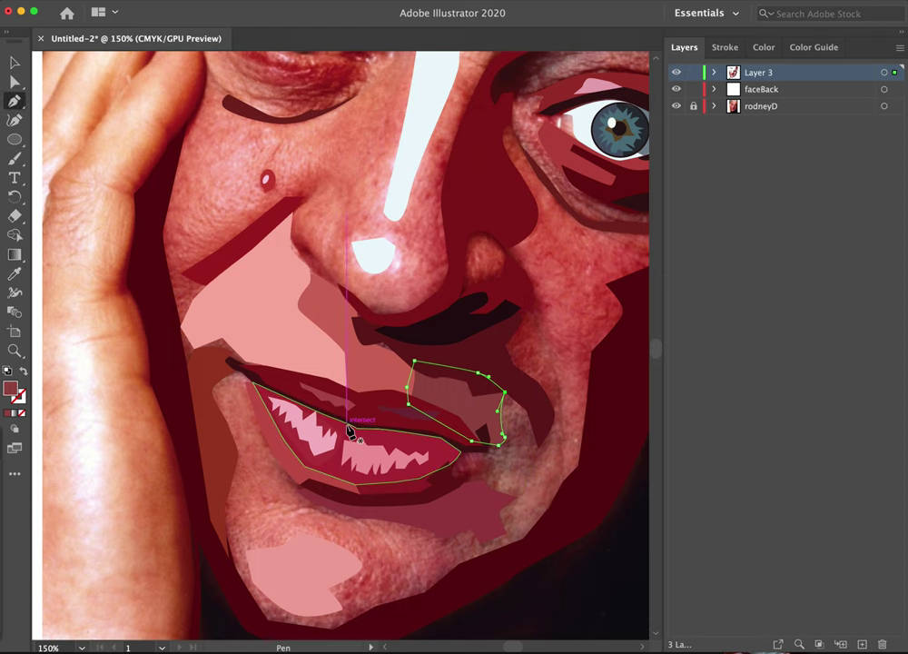
pyautogui.click(543, 452)
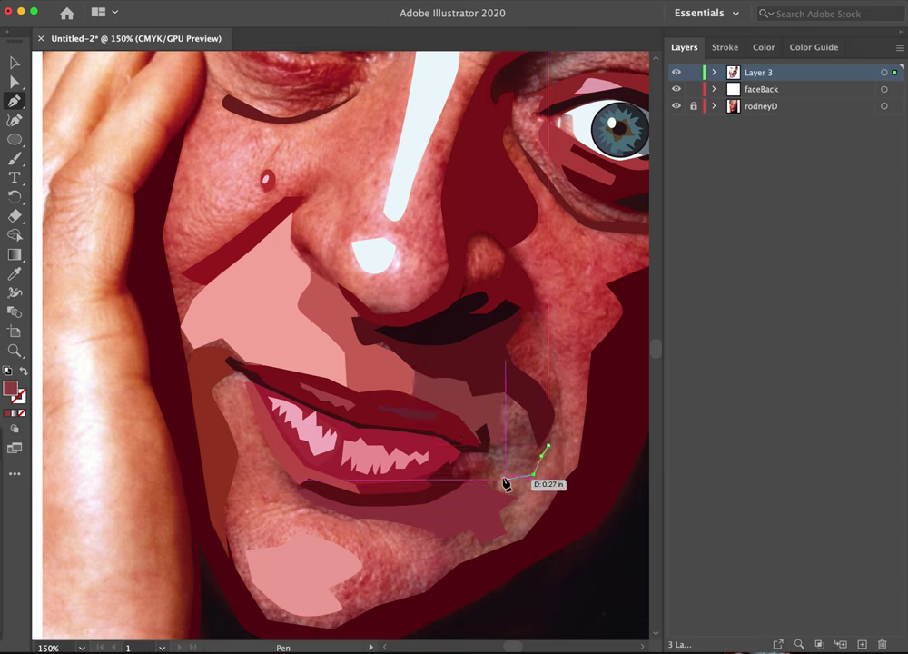
pyautogui.moveTo(510, 470); pyautogui.dragTo(485, 465)
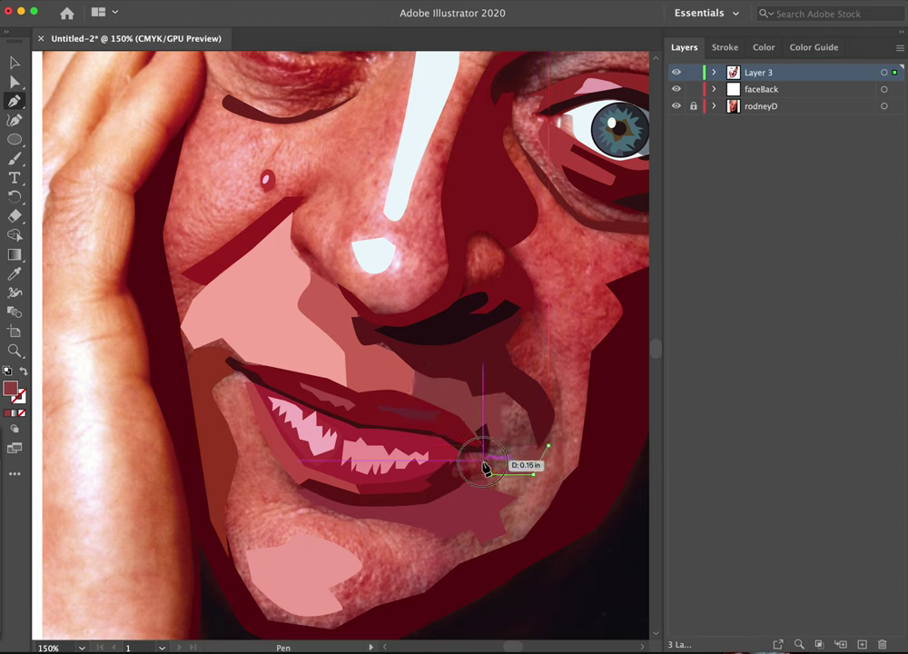
pyautogui.click(483, 461)
pyautogui.click(496, 437)
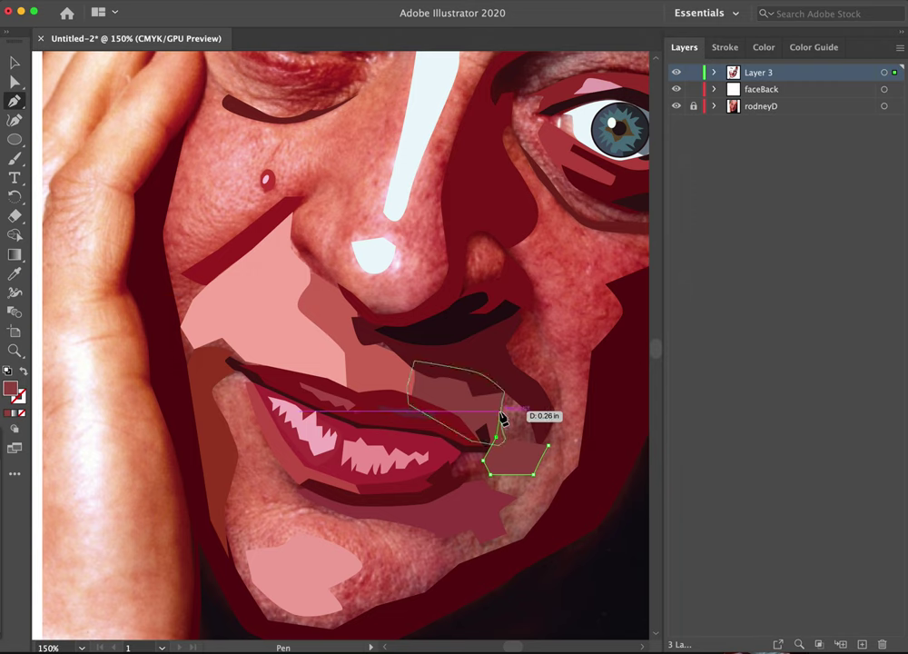
pyautogui.click(505, 392)
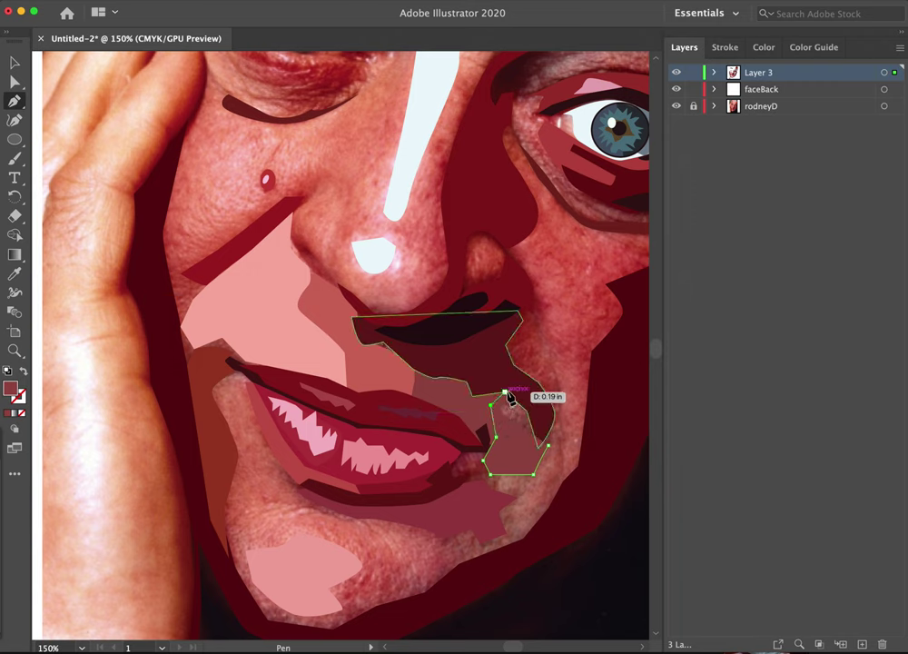
pyautogui.click(545, 421)
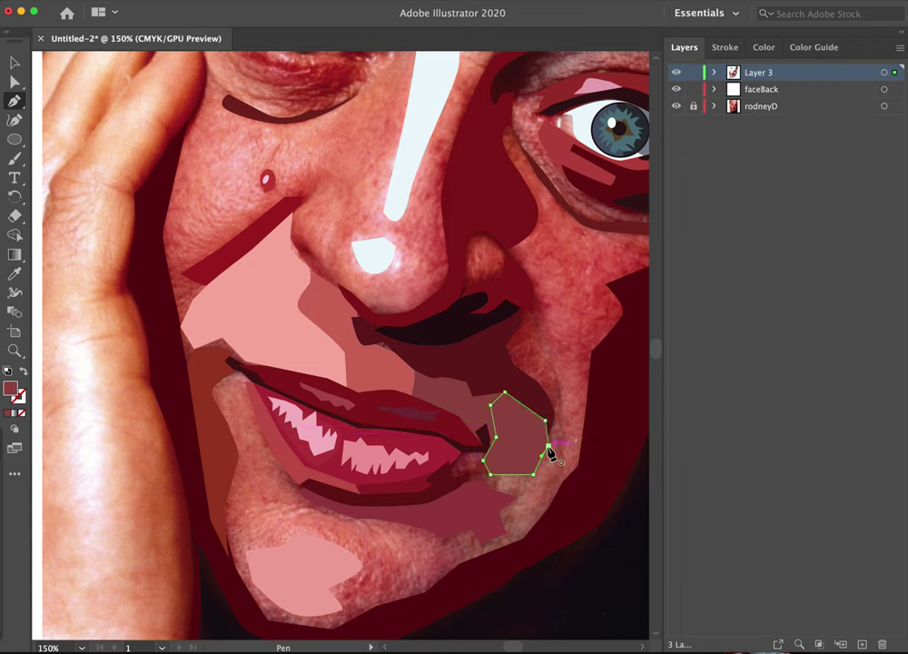
pyautogui.click(550, 446)
# - Fill the patch beside the mouth corner with a brownish red sampled from the photo and send it behind the smile-line shadow
pyautogui.press('/')
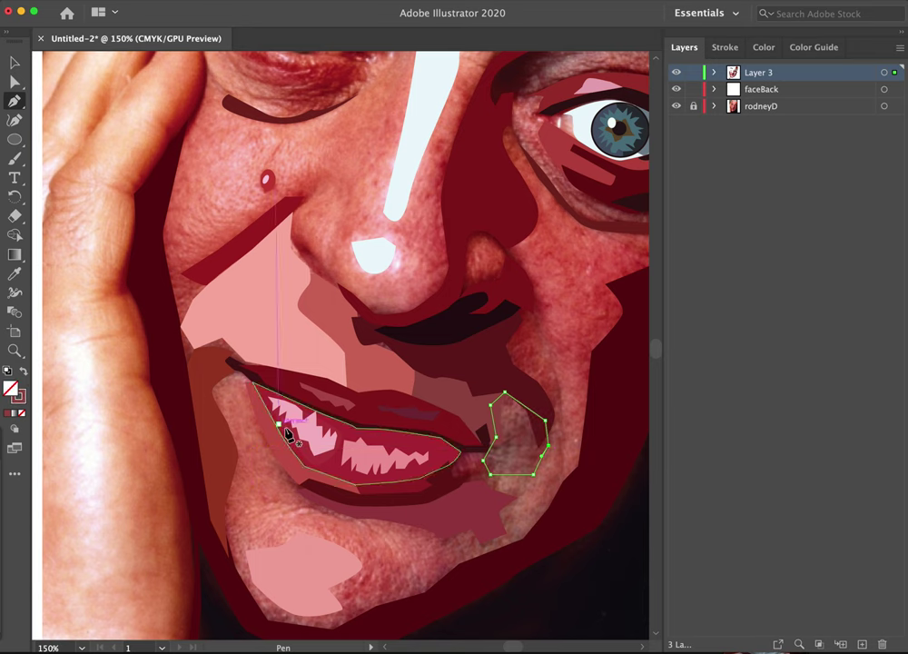
pyautogui.press('i')
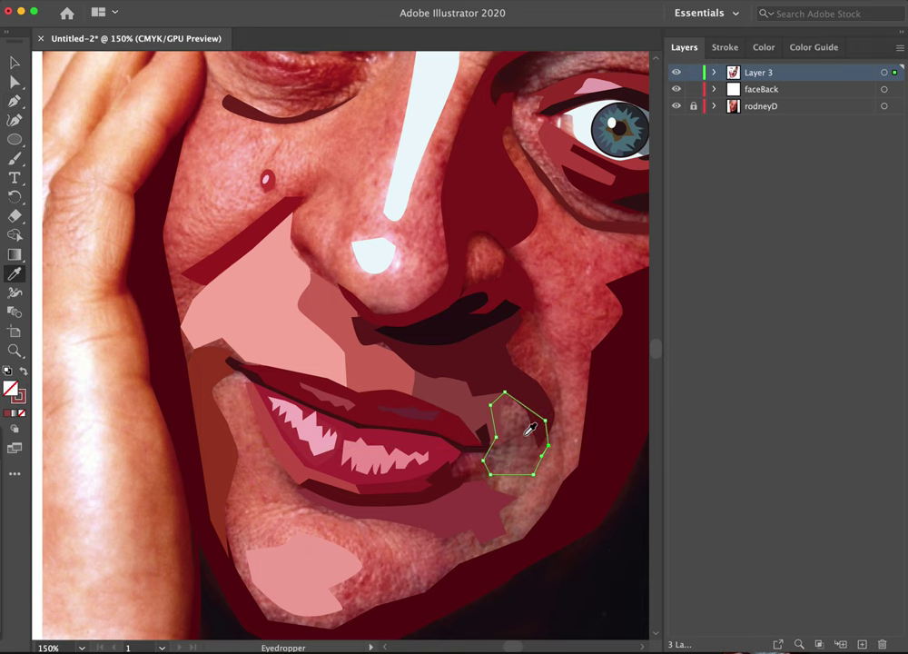
pyautogui.click(530, 430)
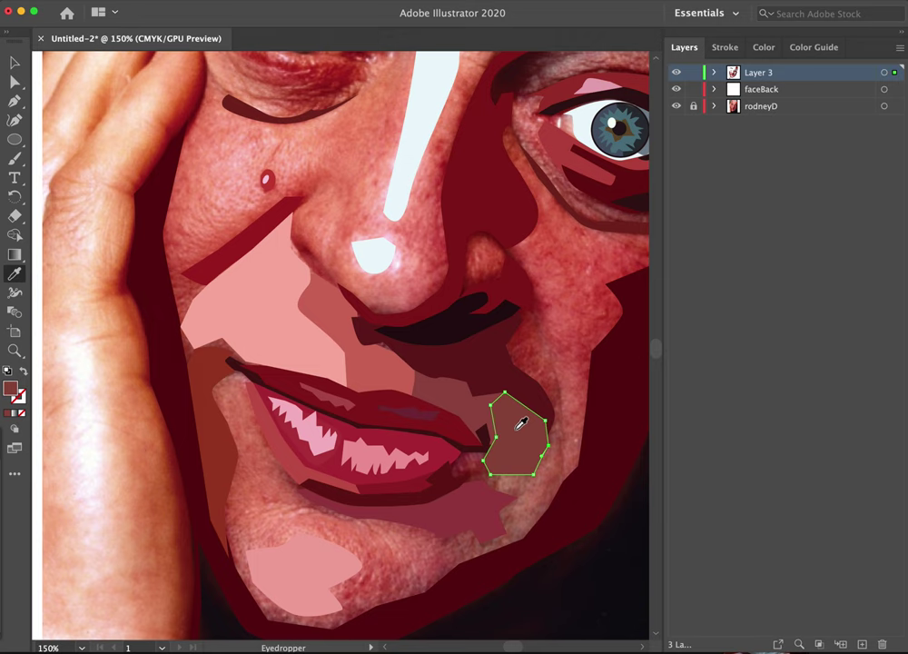
pyautogui.press('v')
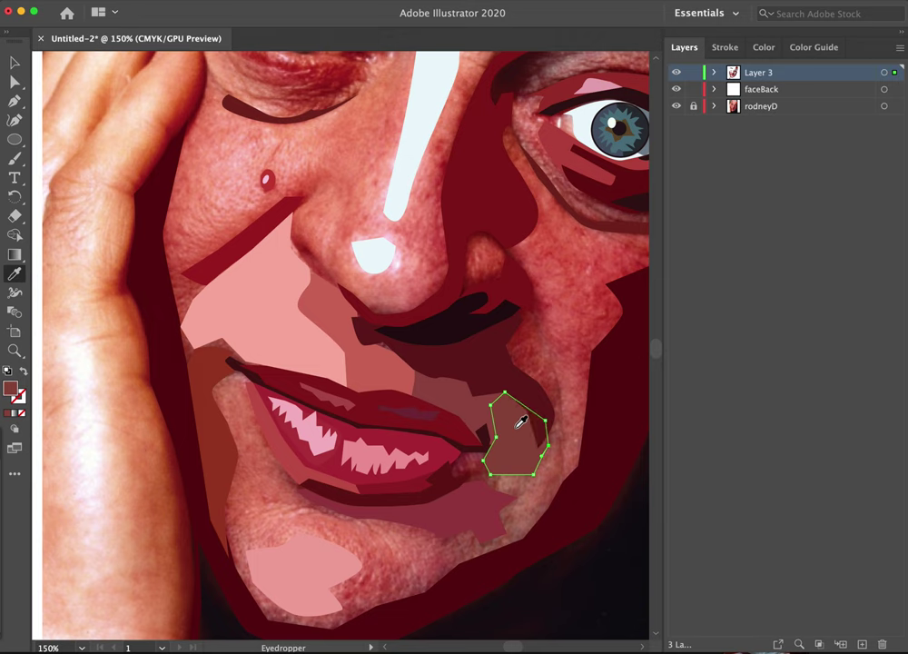
pyautogui.click(475, 441)
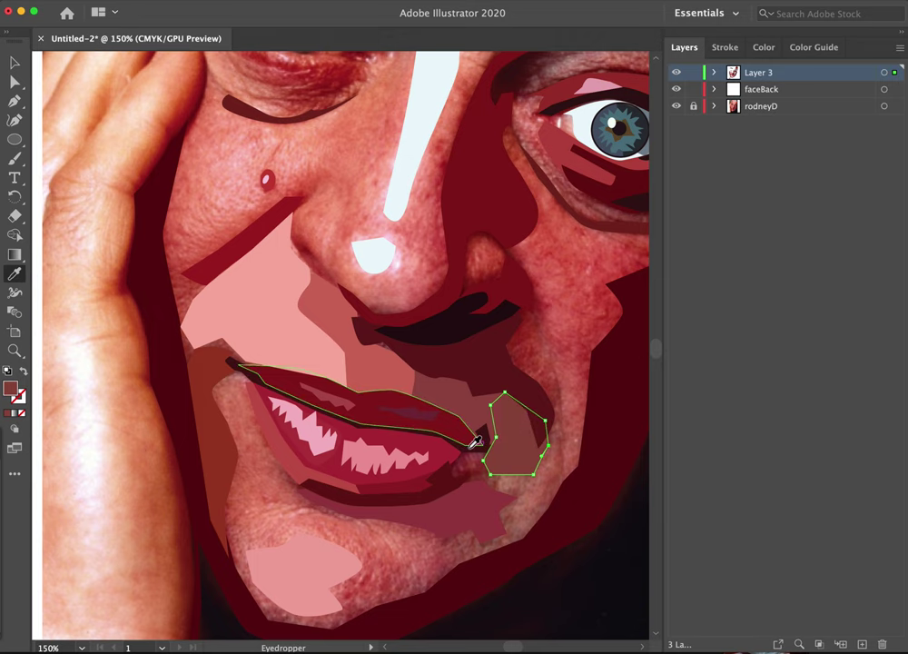
# - Trace the lower side of another patch with the Pen tool, from the cheek along the purple chin shadow and up to the lip corner
pyautogui.press('p')
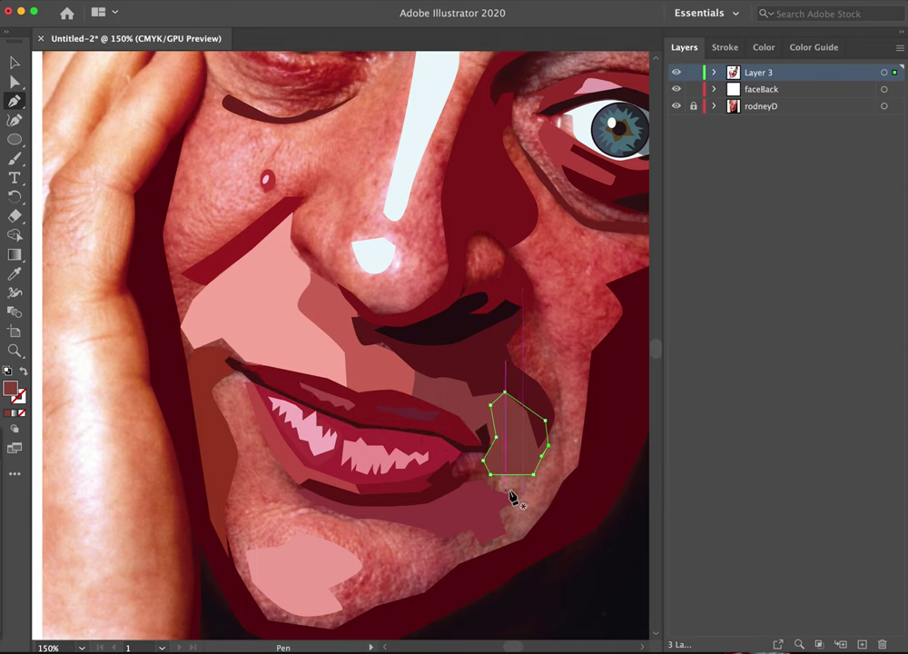
pyautogui.moveTo(522, 486); pyautogui.dragTo(505, 511)
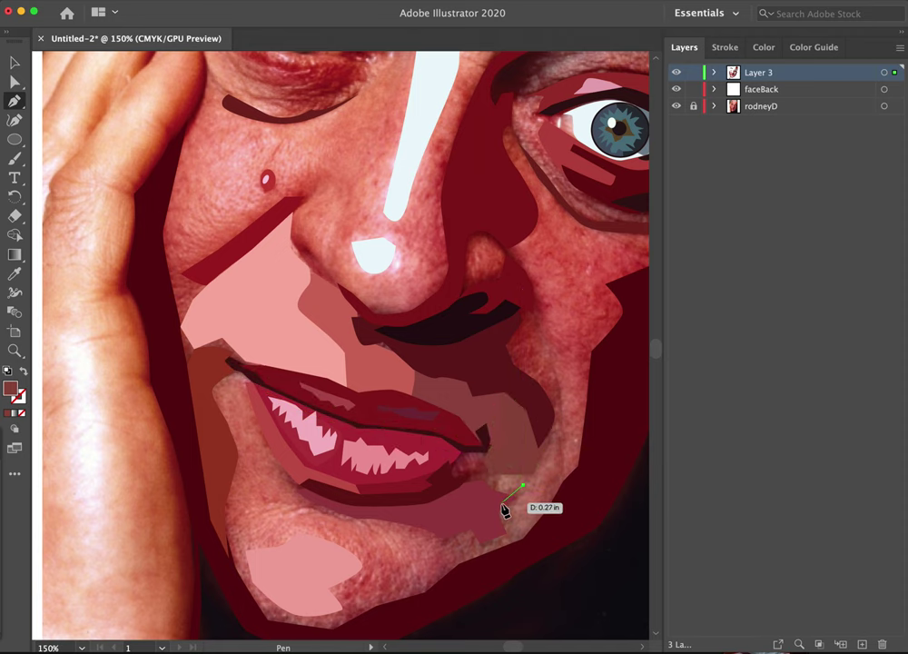
pyautogui.click(480, 494)
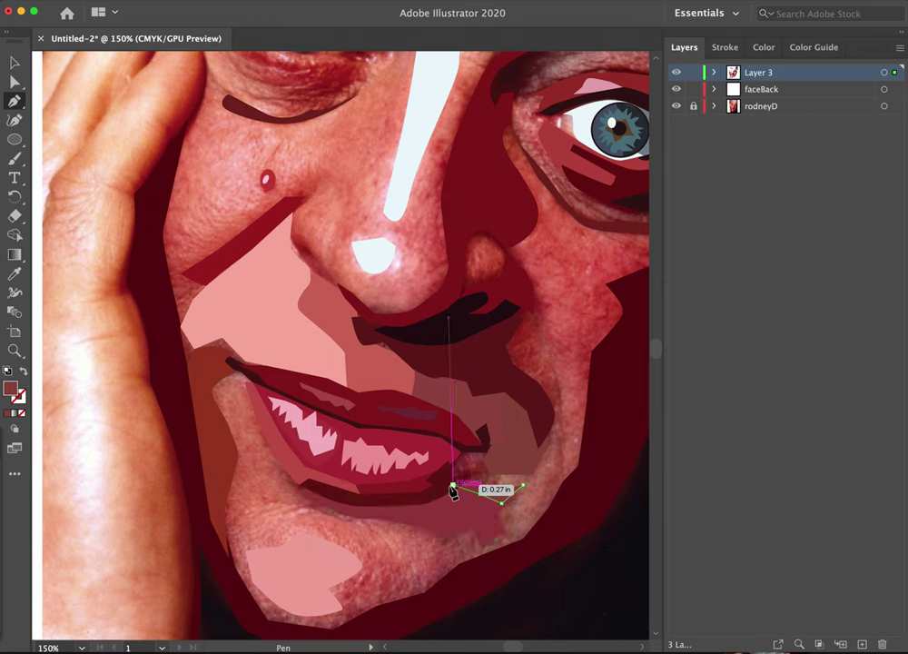
pyautogui.click(453, 485)
pyautogui.click(449, 461)
pyautogui.click(465, 445)
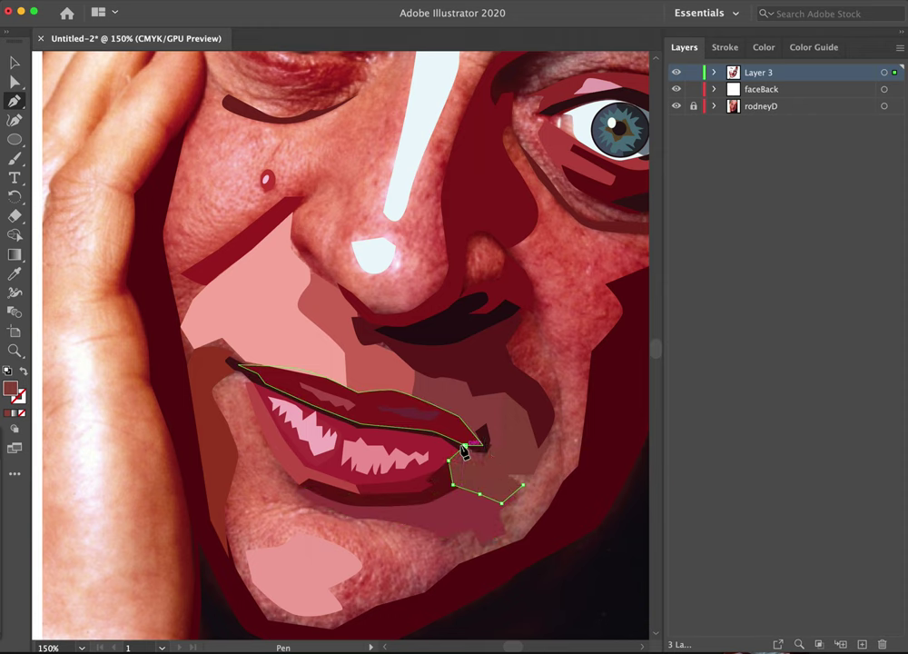
pyautogui.moveTo(482, 451); pyautogui.dragTo(487, 442)
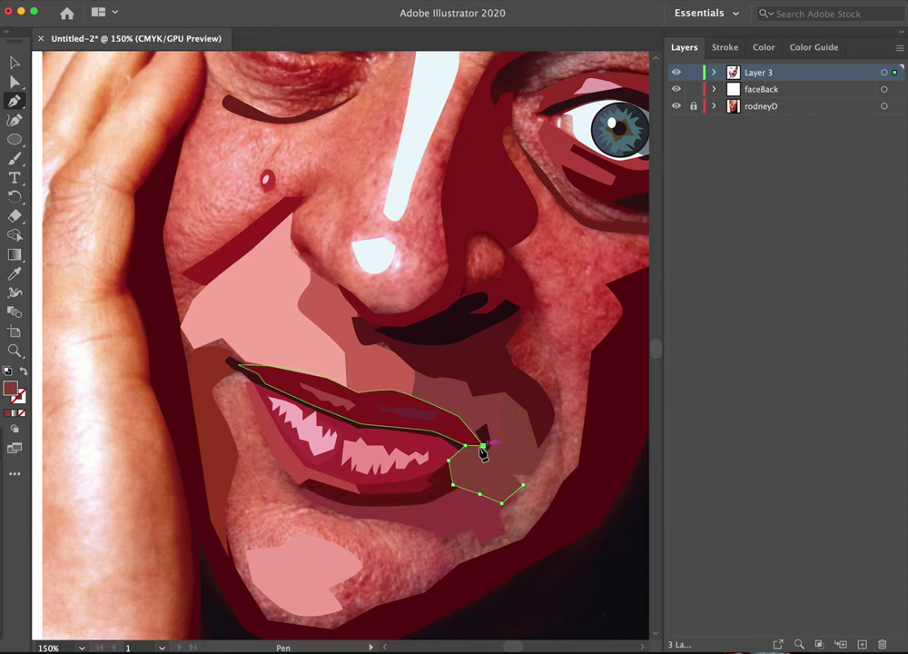
# - Close the patch below the mouth corner by tracing from the lip corner down along the brownish cheek patch to its starting point
pyautogui.click(24, 372)
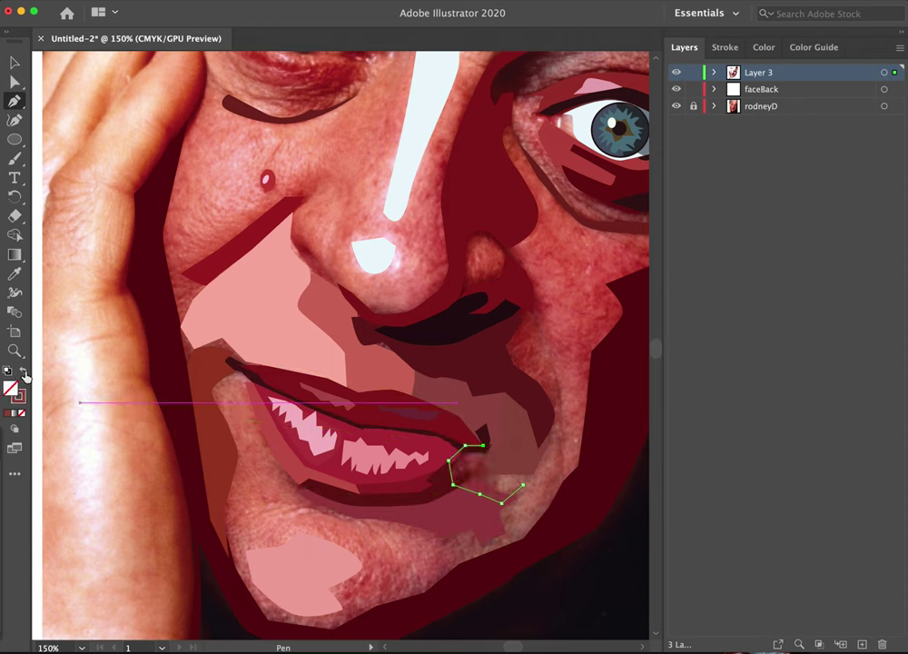
pyautogui.moveTo(490, 470); pyautogui.dragTo(492, 471)
pyautogui.click(491, 463)
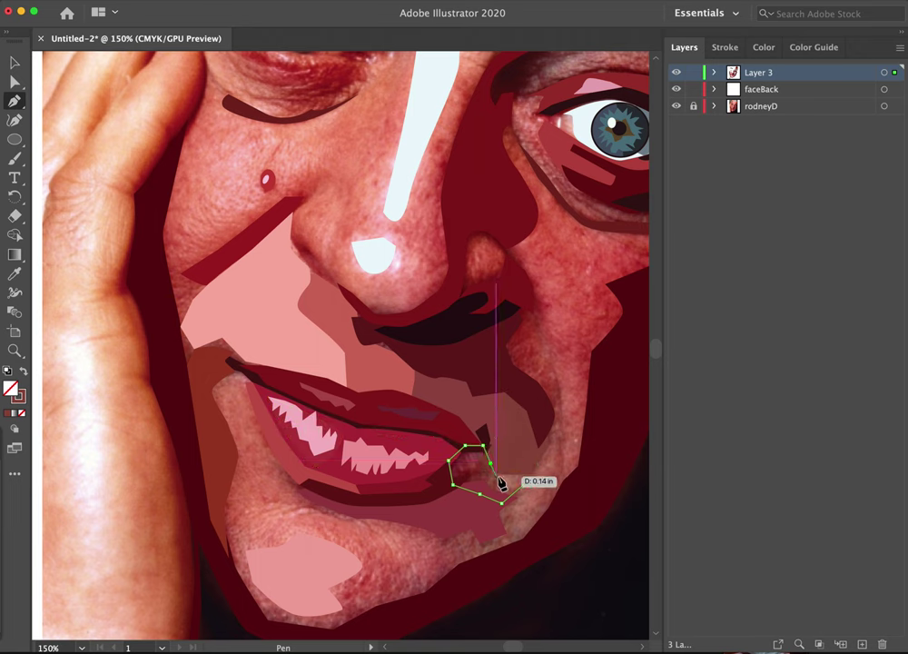
pyautogui.click(497, 477)
pyautogui.click(496, 491)
pyautogui.moveTo(526, 500)
pyautogui.mouseDown()
pyautogui.moveTo(523, 487)
pyautogui.moveTo(511, 507)
pyautogui.mouseUp()
pyautogui.click(448, 486)
# - Fill the patch below the mouth corner with a sampled dark red, send it behind the surrounding shapes and deselect it
pyautogui.press('i')
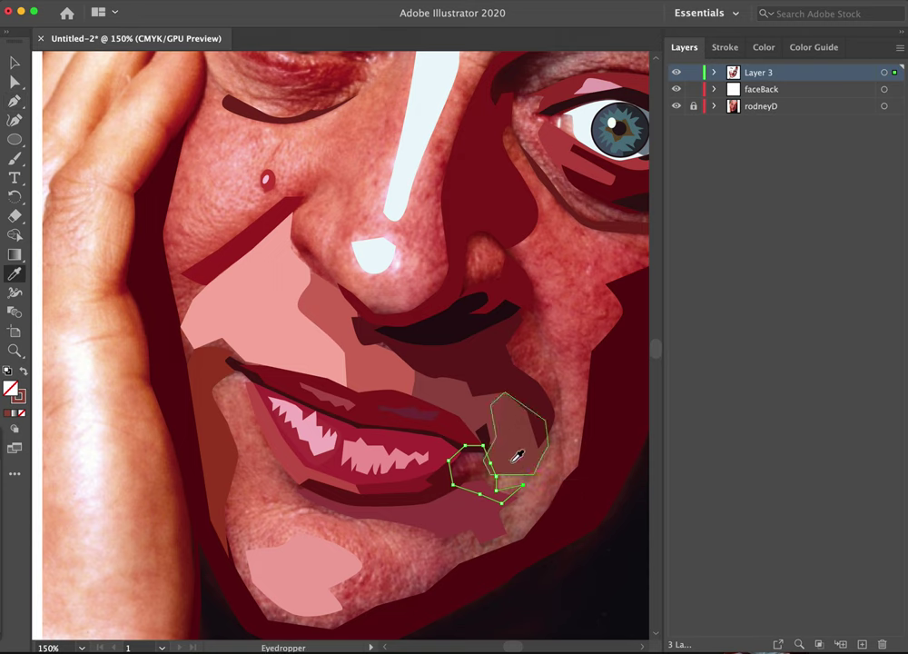
pyautogui.click(487, 525)
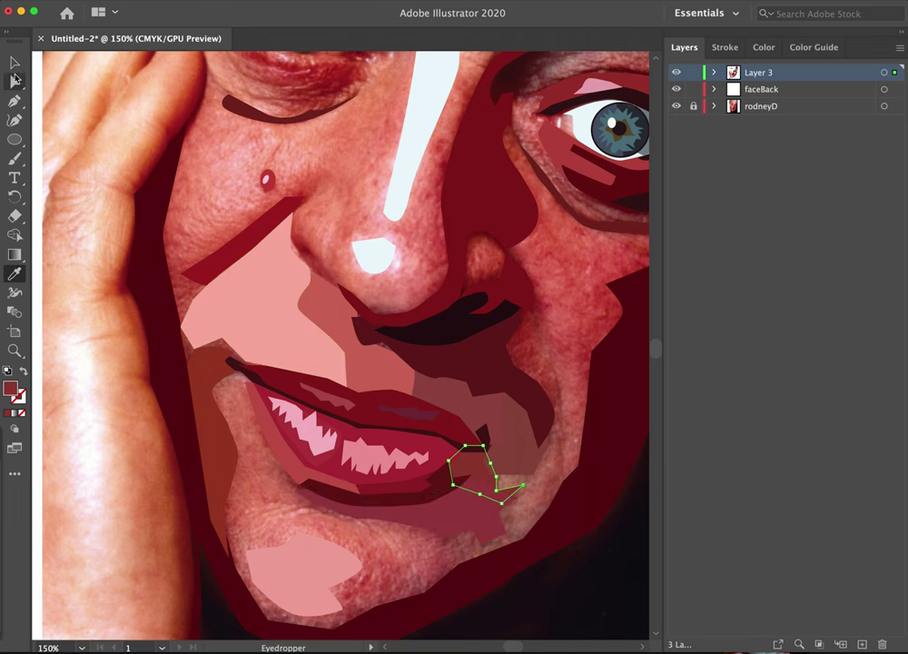
pyautogui.click(14, 62)
pyautogui.click(572, 309)
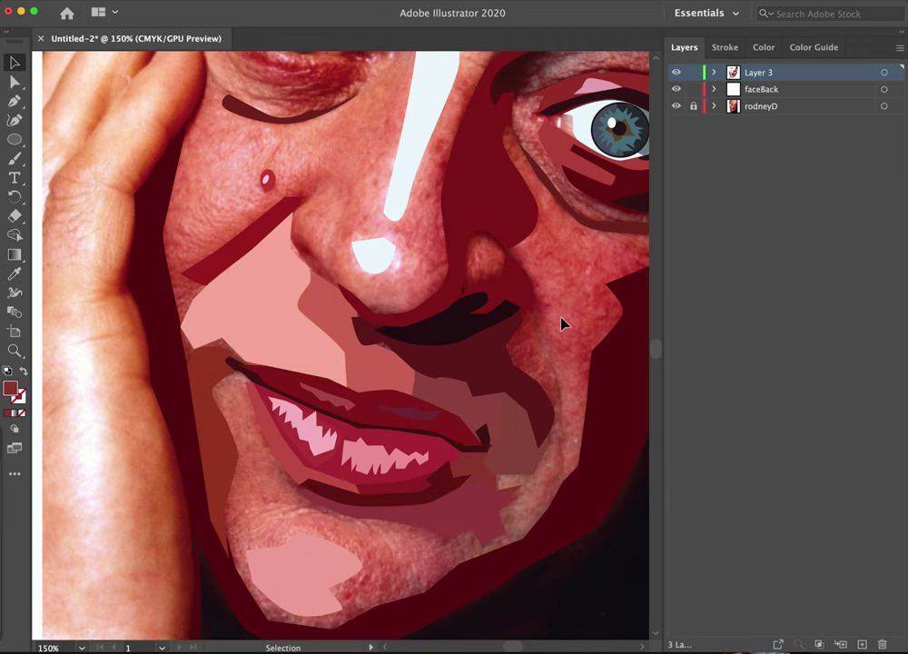
# - Trace a highlight patch on the mole's cheek with the Pen tool, from above the mole down towards the red cheek fold and back up
pyautogui.moveTo(315, 341); pyautogui.dragTo(479, 410)
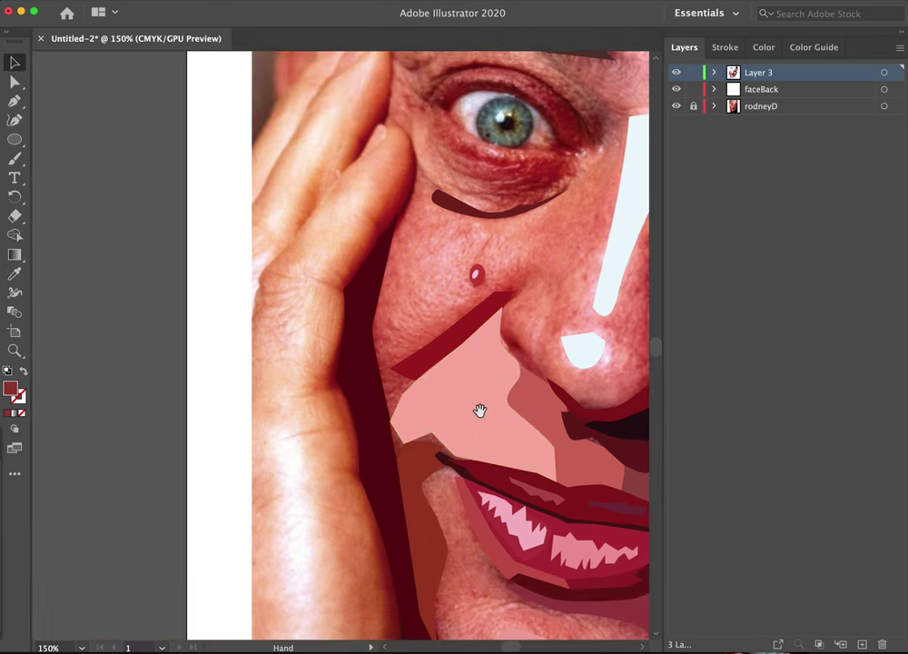
pyautogui.press('p')
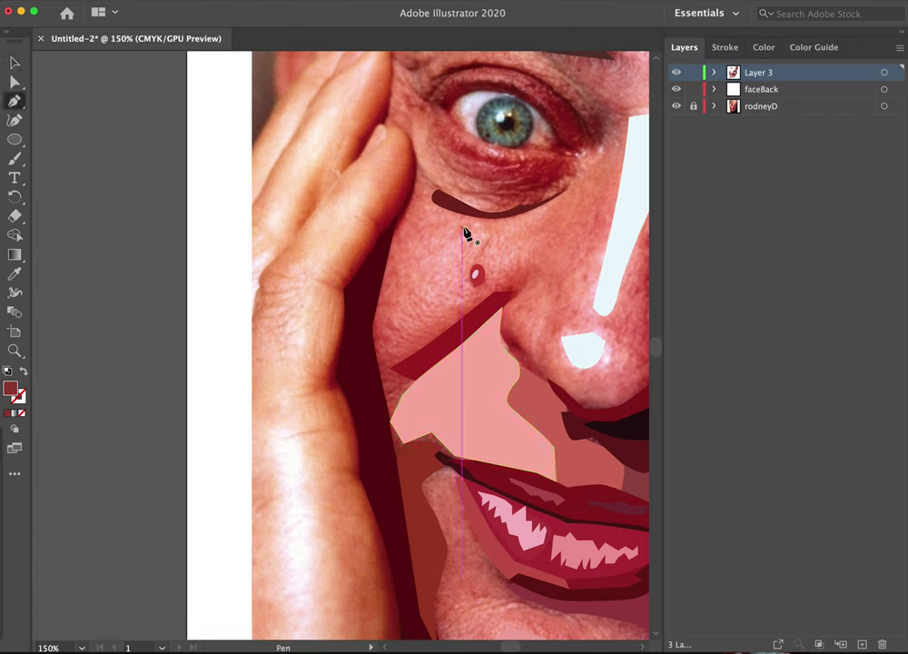
pyautogui.click(465, 276)
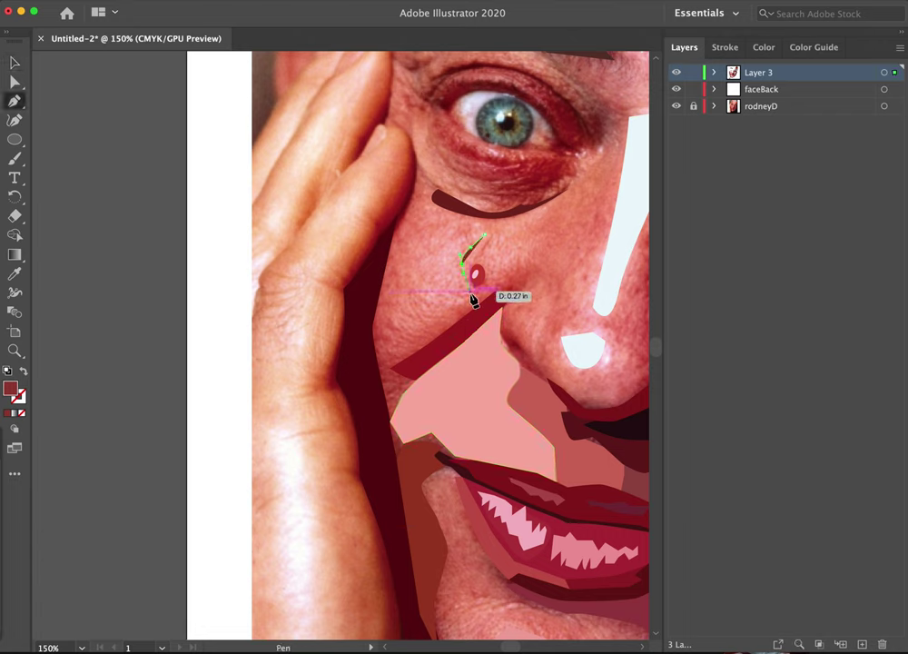
pyautogui.click(436, 300)
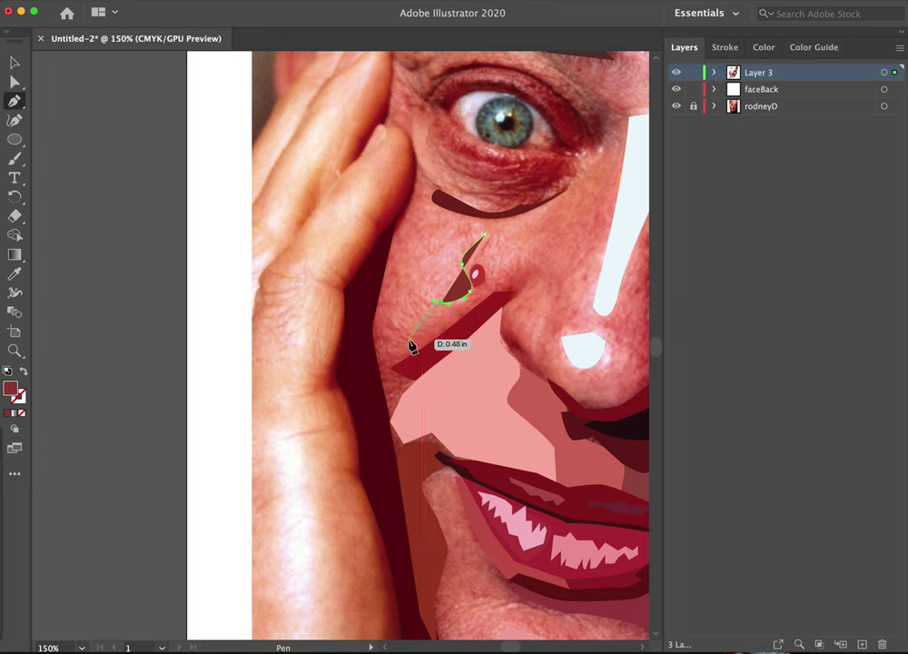
pyautogui.moveTo(399, 342); pyautogui.dragTo(414, 308)
pyautogui.click(421, 274)
# - Close the cheek highlight along its upper edge below the eye crease and fill it with a light pink sampled from the photo
pyautogui.click(23, 373)
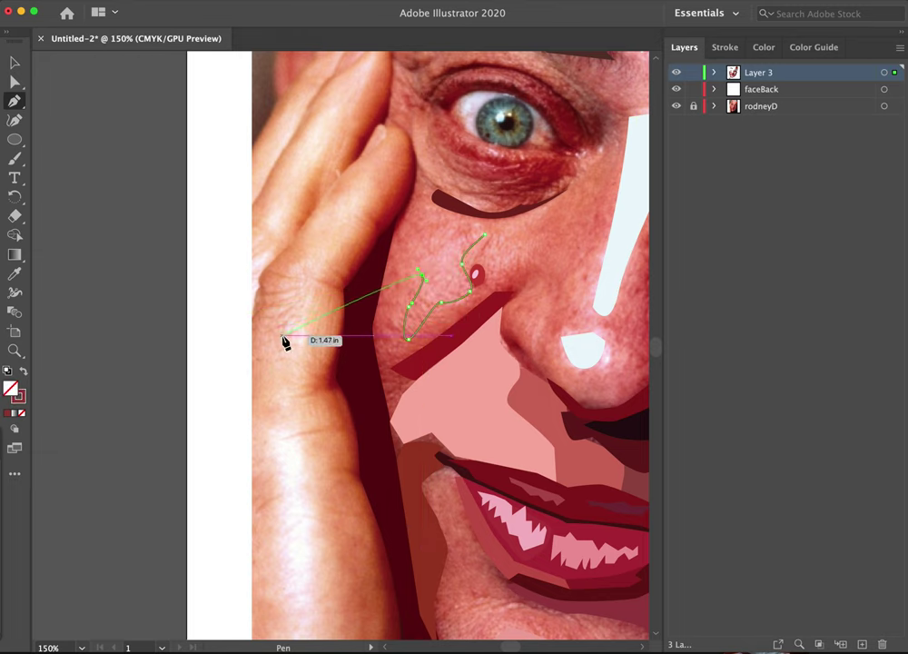
pyautogui.moveTo(411, 243); pyautogui.dragTo(416, 237)
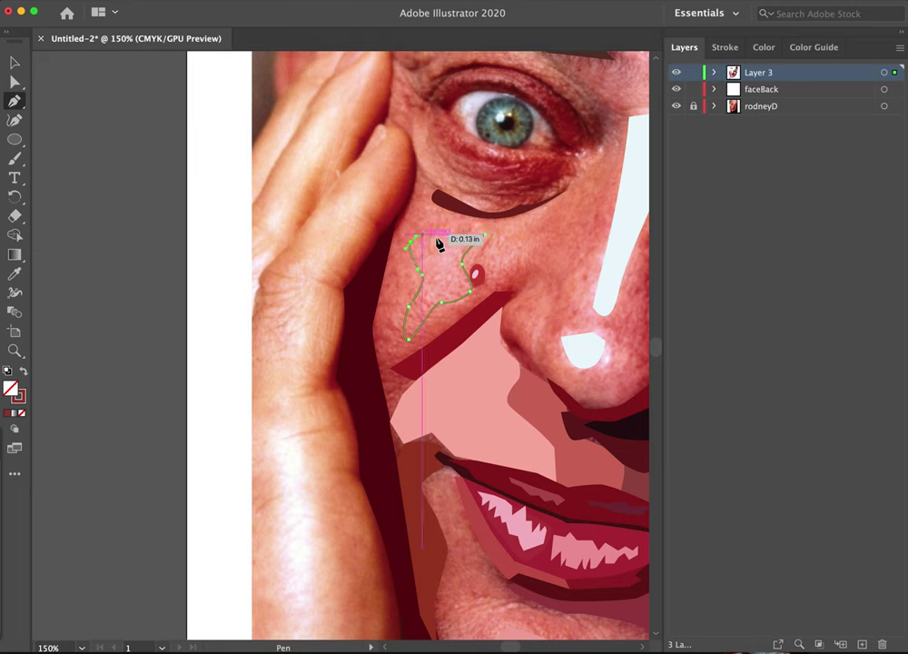
pyautogui.click(451, 235)
pyautogui.click(486, 235)
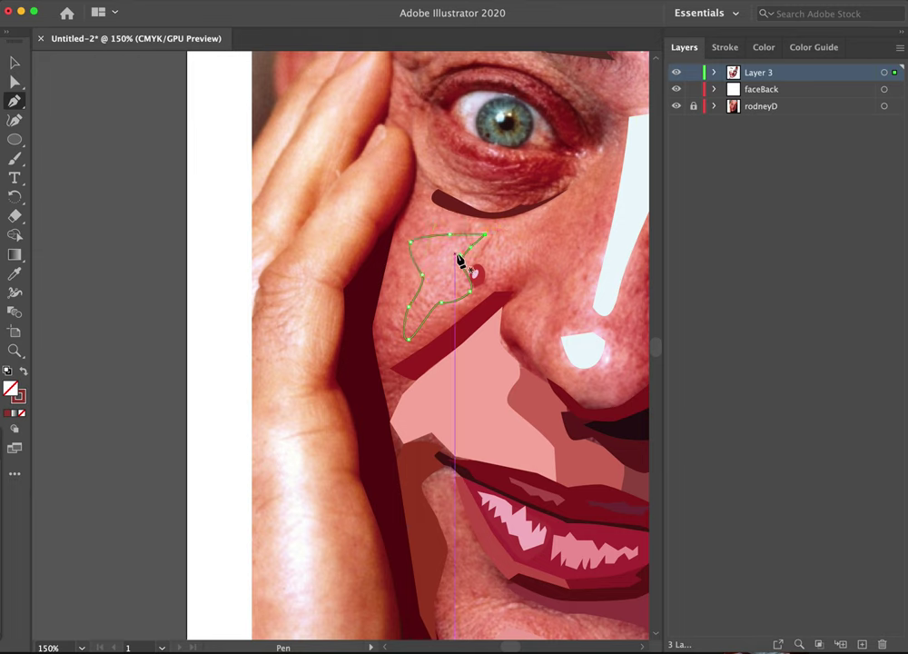
pyautogui.press('i')
pyautogui.click(408, 301)
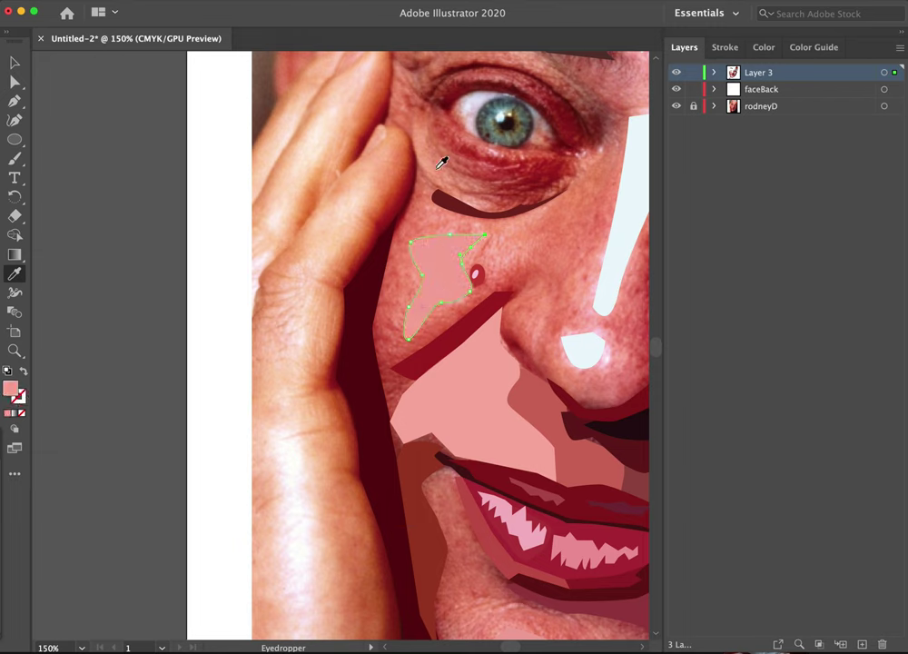
# - Start a highlight patch under the eye with the Pen tool, tracing its outer edge from the outer eye corner down onto the dark eye crease
pyautogui.press('p')
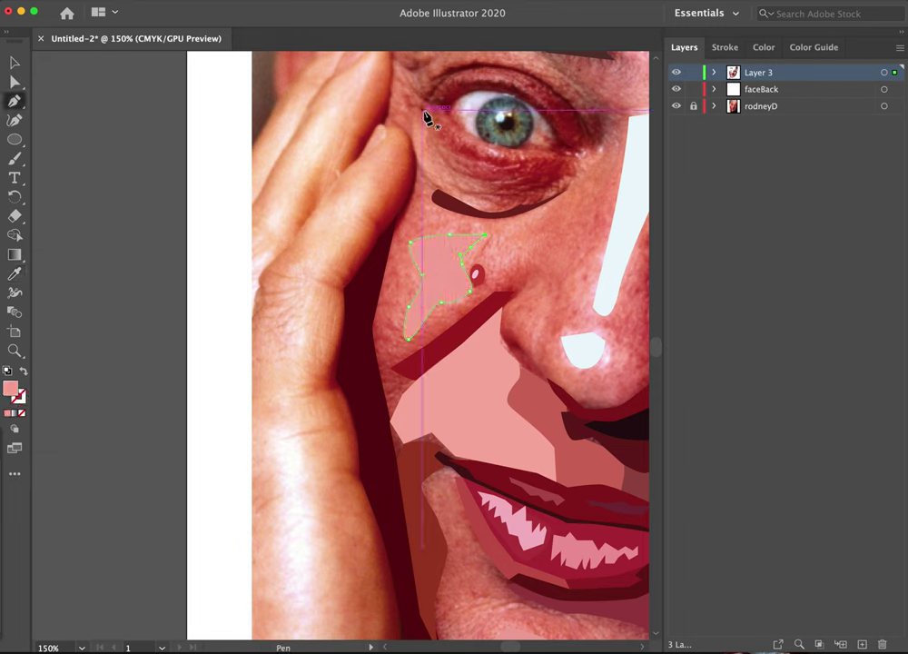
pyautogui.moveTo(414, 131); pyautogui.dragTo(446, 187)
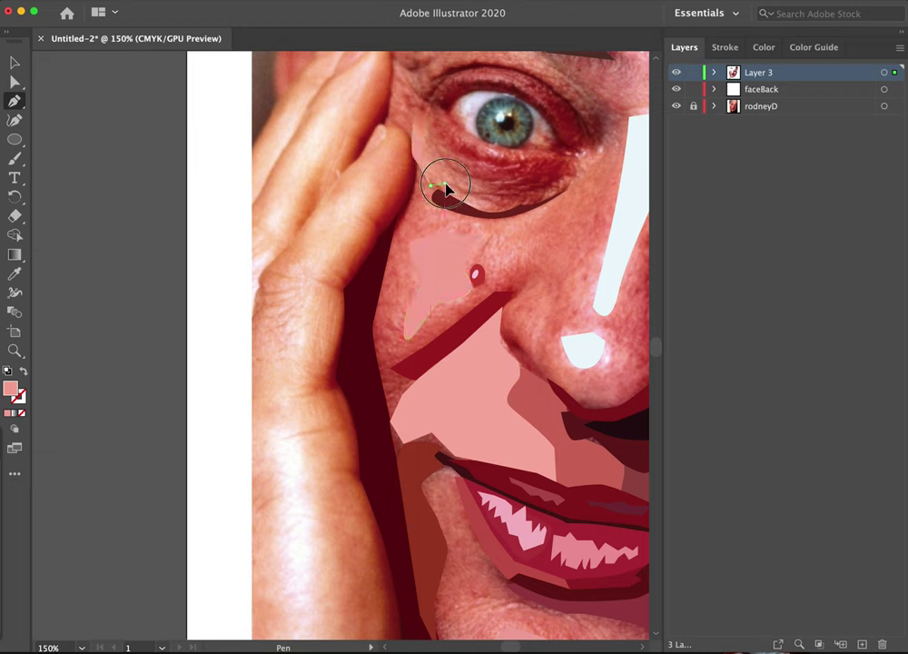
pyautogui.click(24, 373)
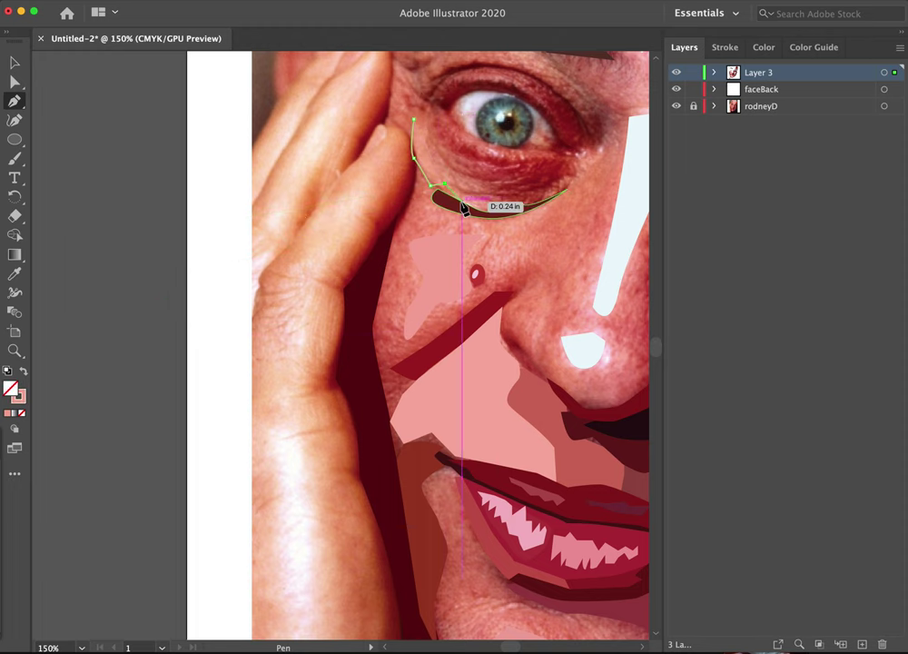
pyautogui.press('super+z')
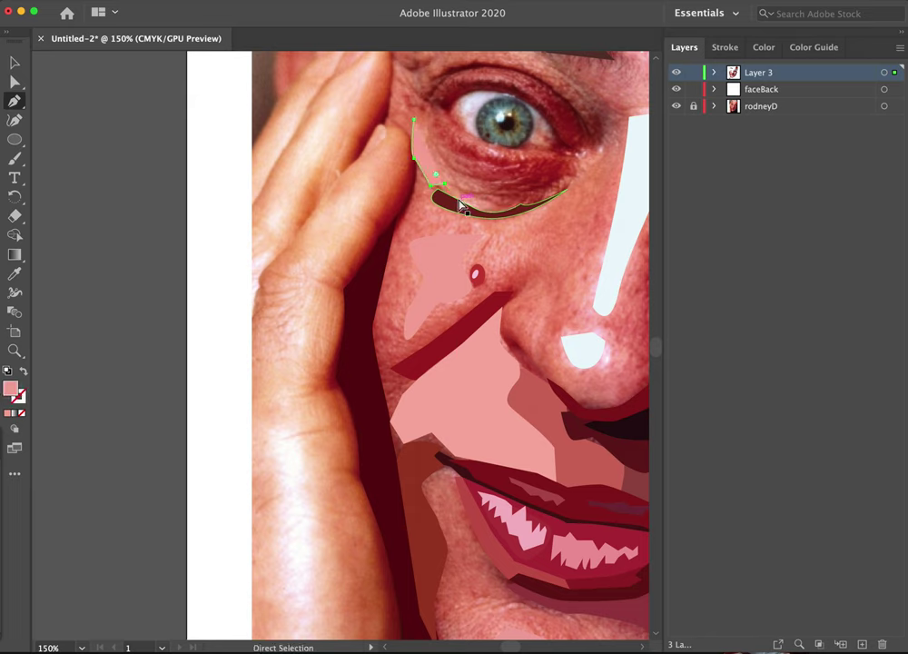
pyautogui.press('super+z')
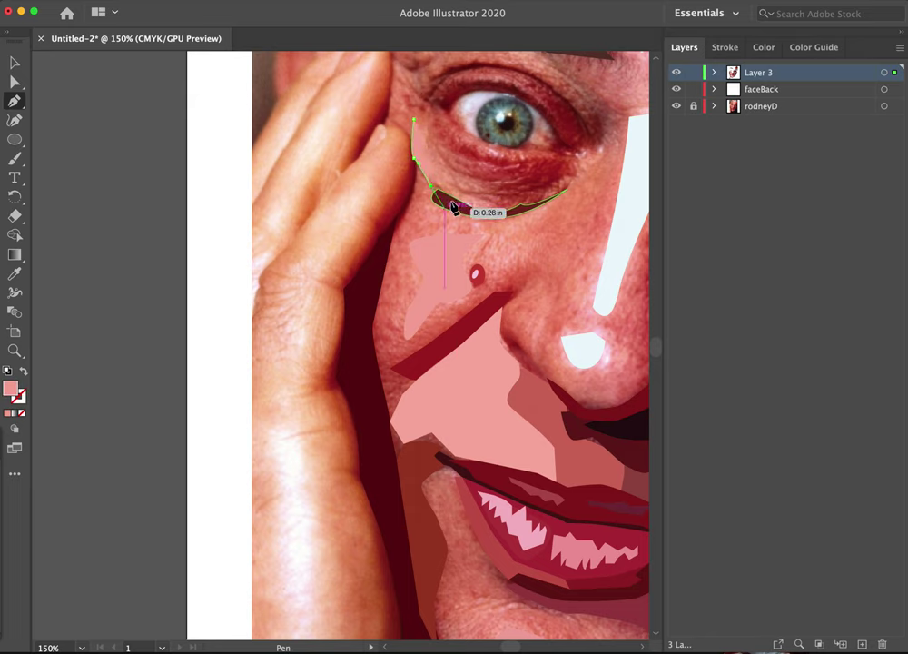
pyautogui.click(475, 208)
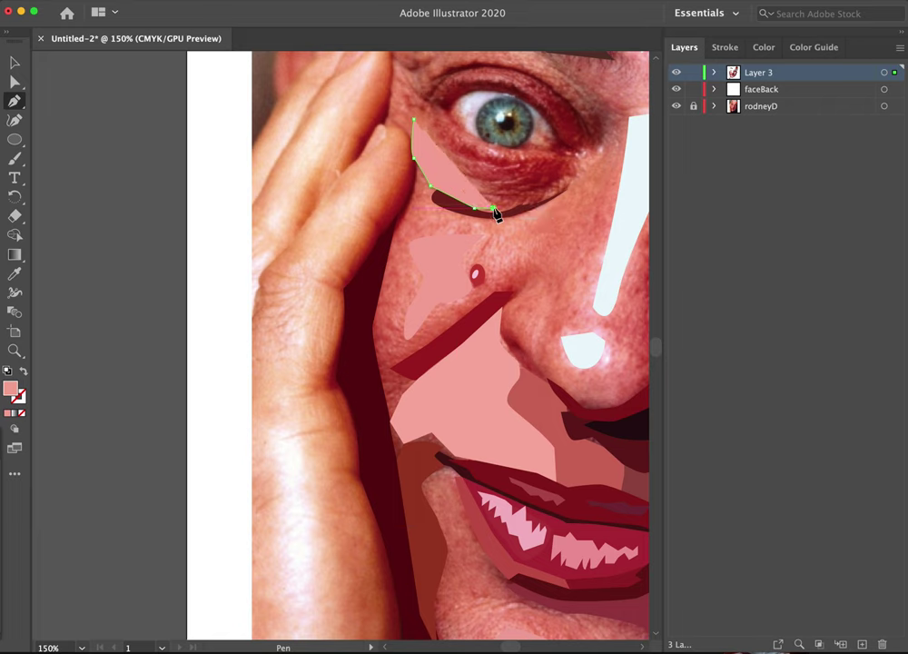
# - Show the under-eye patch as an outline without fill and trace its zigzag inner edge up past the outer eye corner
pyautogui.click(23, 373)
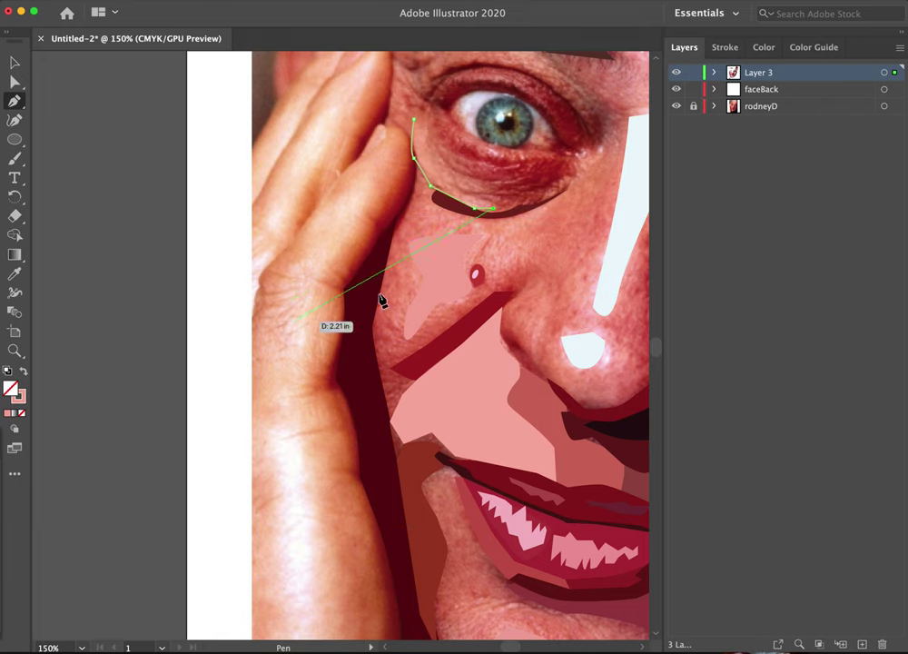
pyautogui.click(485, 194)
pyautogui.click(469, 186)
pyautogui.click(485, 180)
pyautogui.click(459, 171)
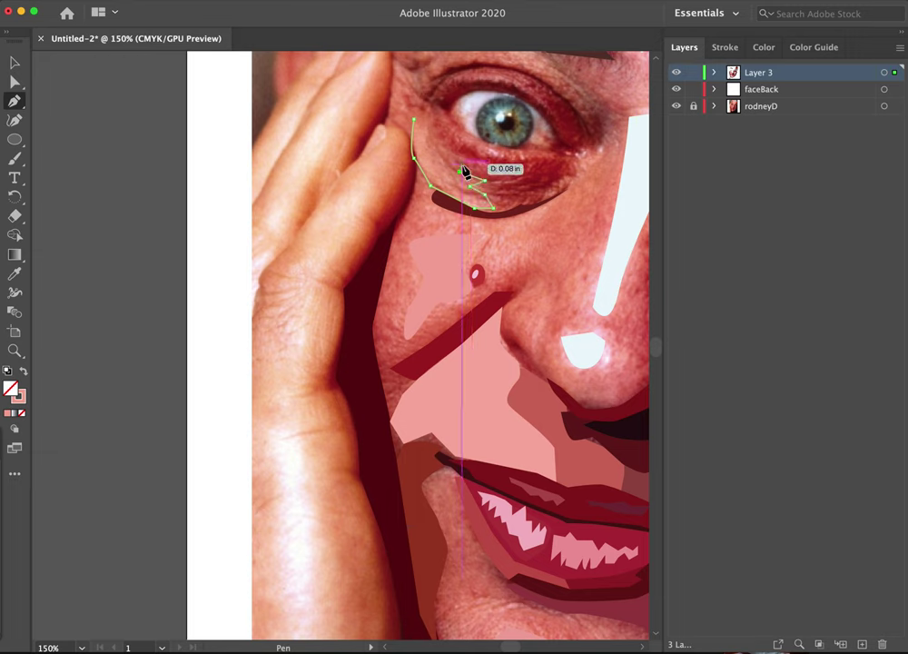
pyautogui.click(476, 163)
pyautogui.click(453, 154)
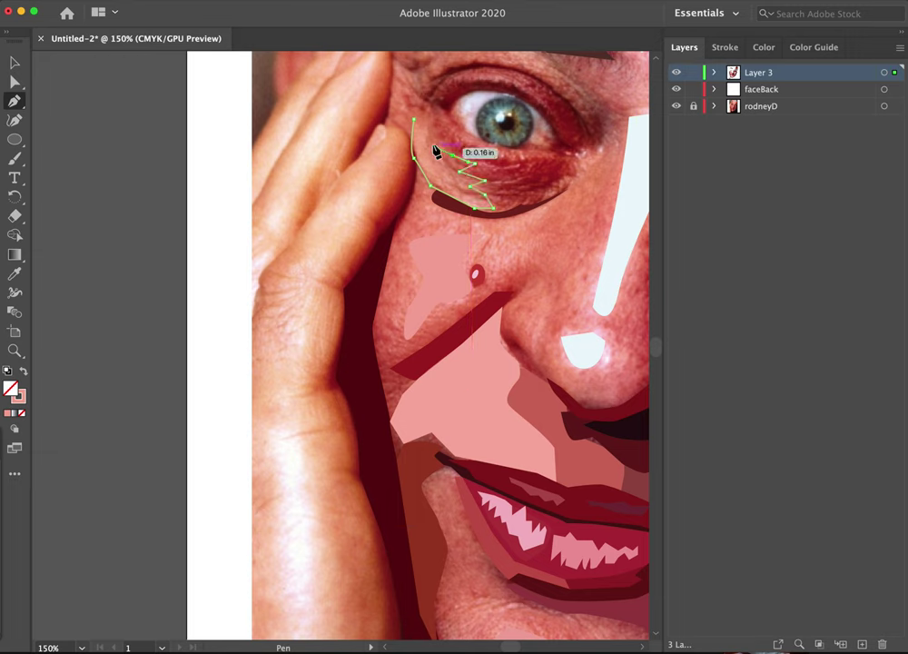
pyautogui.click(426, 80)
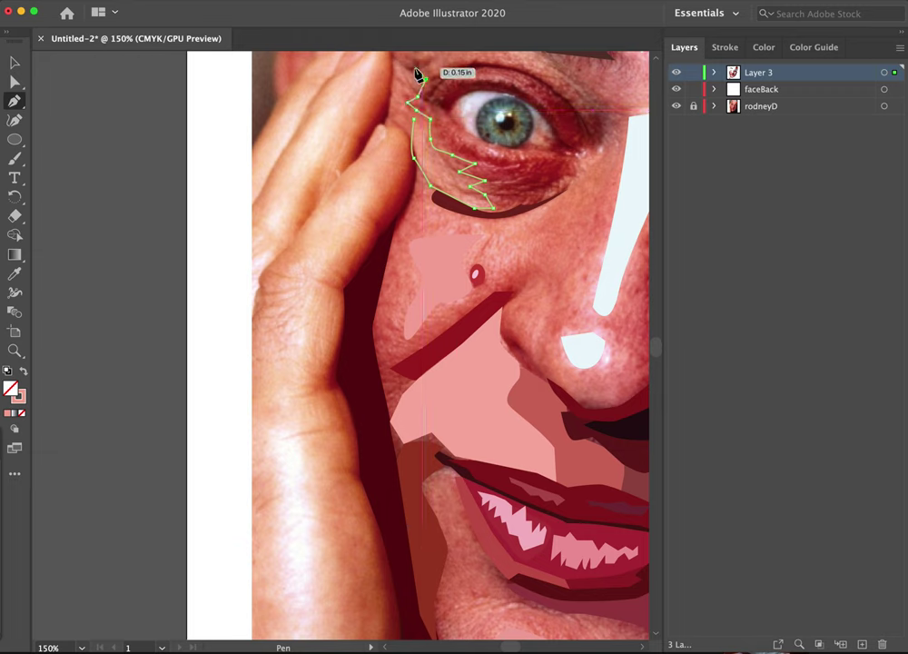
# - Finish and close the Pen outline of the jagged skin patch between the fingers and the outer corner of the eye
pyautogui.click(392, 63)
pyautogui.scroll(2, 393, 67)
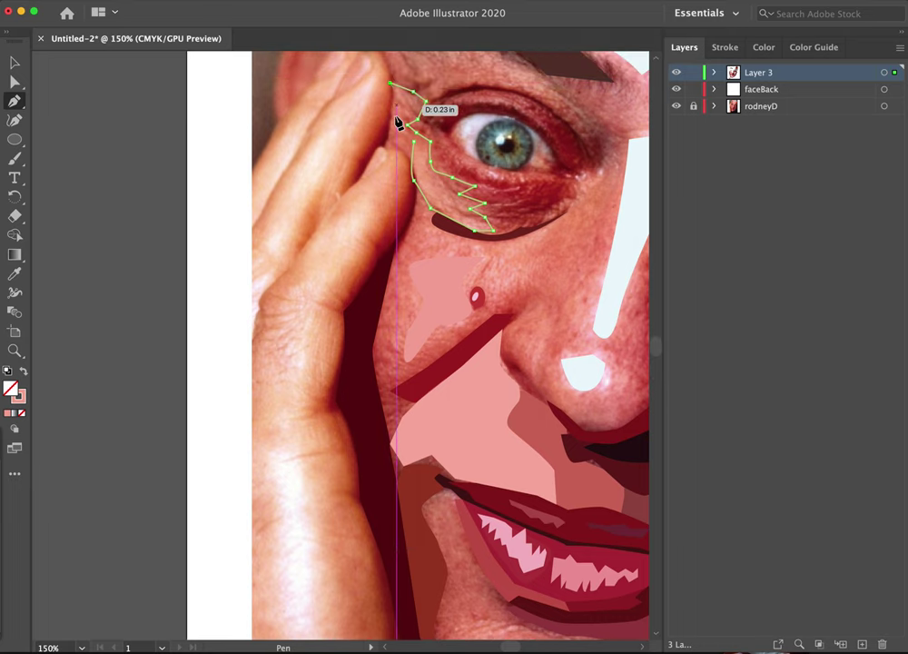
pyautogui.click(391, 118)
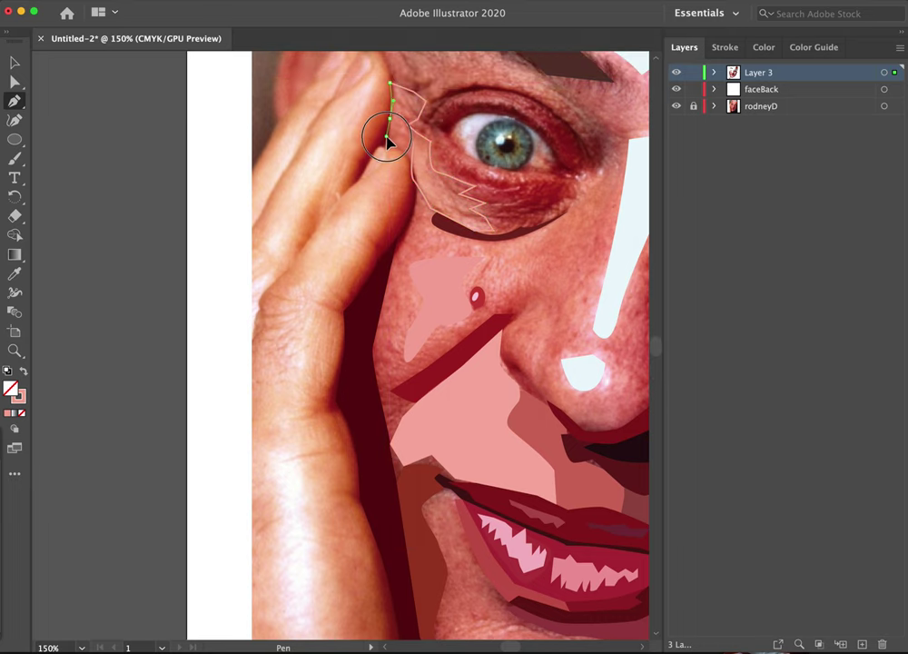
pyautogui.moveTo(388, 141); pyautogui.dragTo(416, 153)
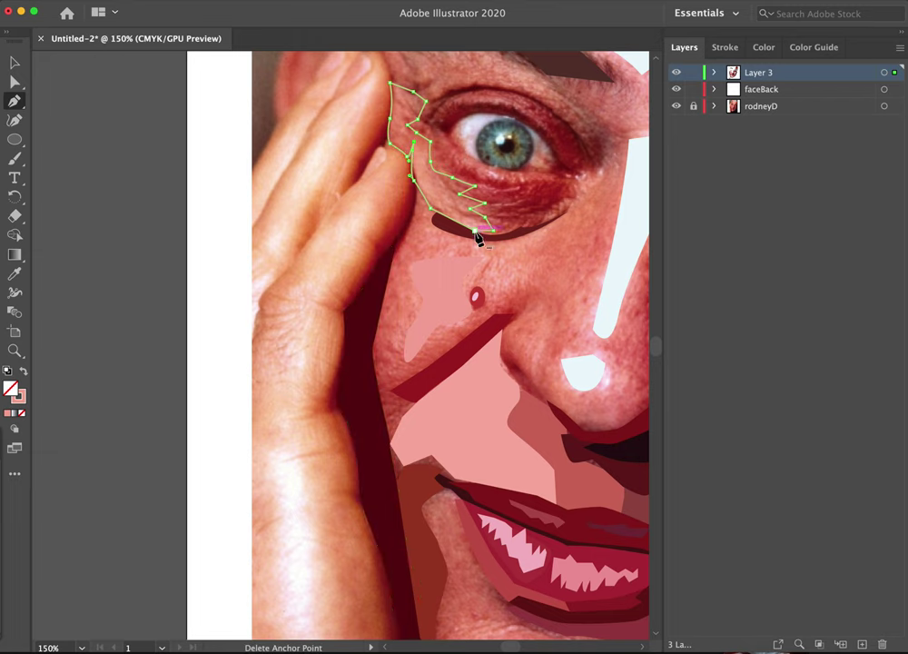
# - Fill the jagged patch beside the eye with a sampled salmon-pink skin tone and deselect it
pyautogui.press('i')
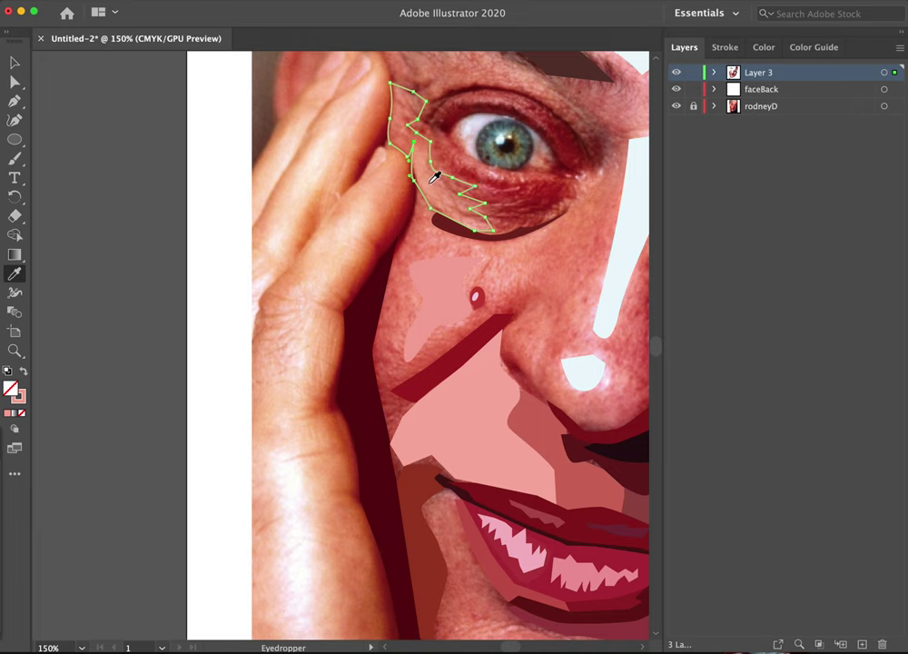
pyautogui.click(433, 314)
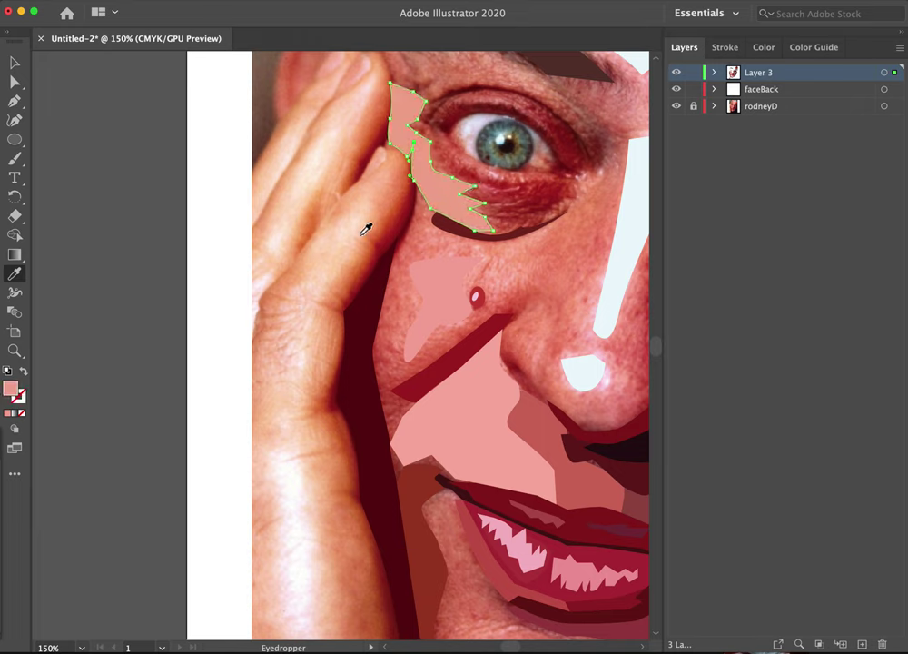
pyautogui.click(14, 62)
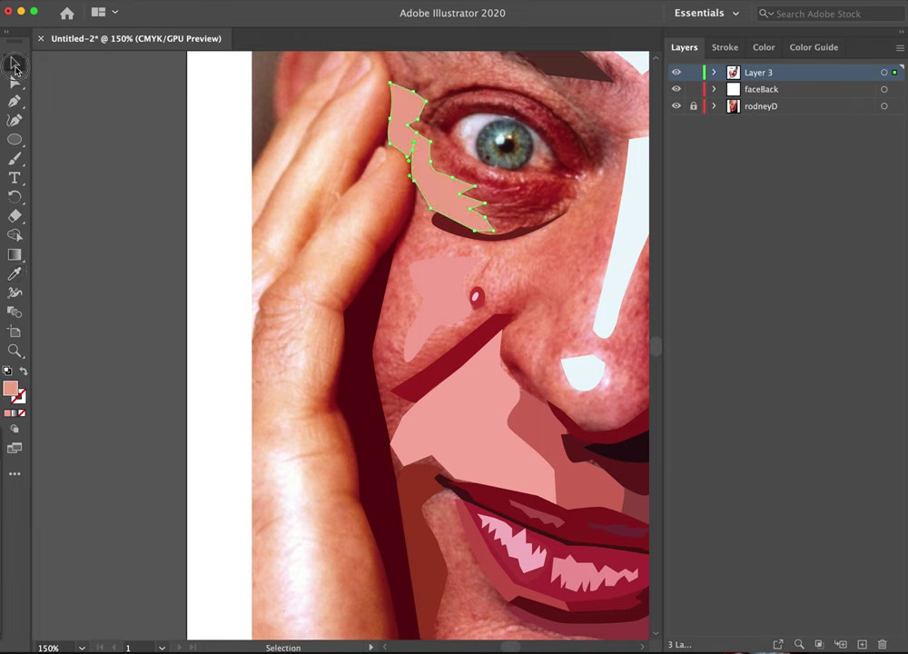
pyautogui.click(524, 273)
# - Draw a small closed salmon highlight on the upper cheek, between the dark under-eye crease and the mole
pyautogui.press('space')
pyautogui.moveTo(535, 272); pyautogui.dragTo(386, 369)
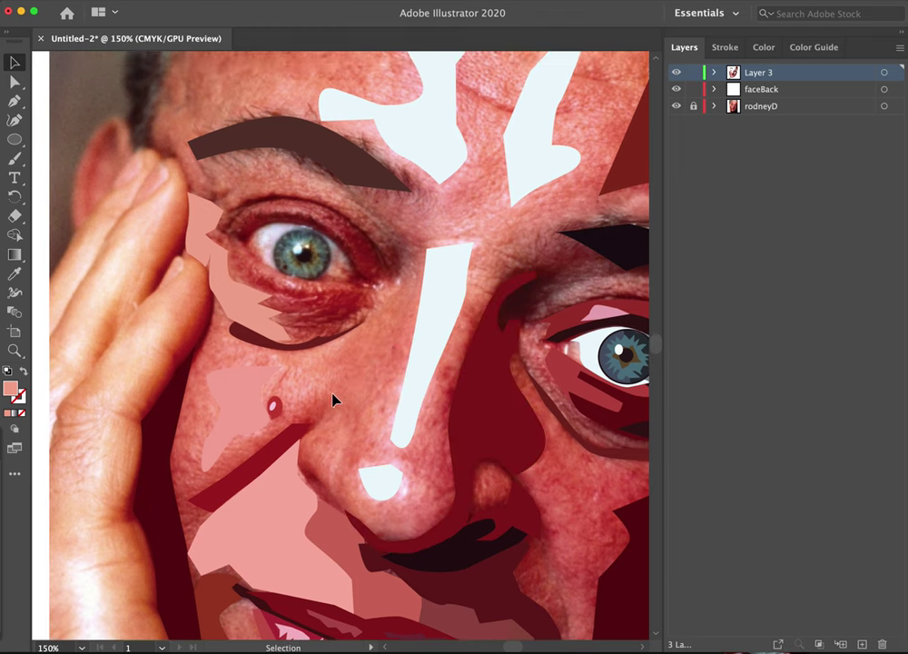
pyautogui.press('p')
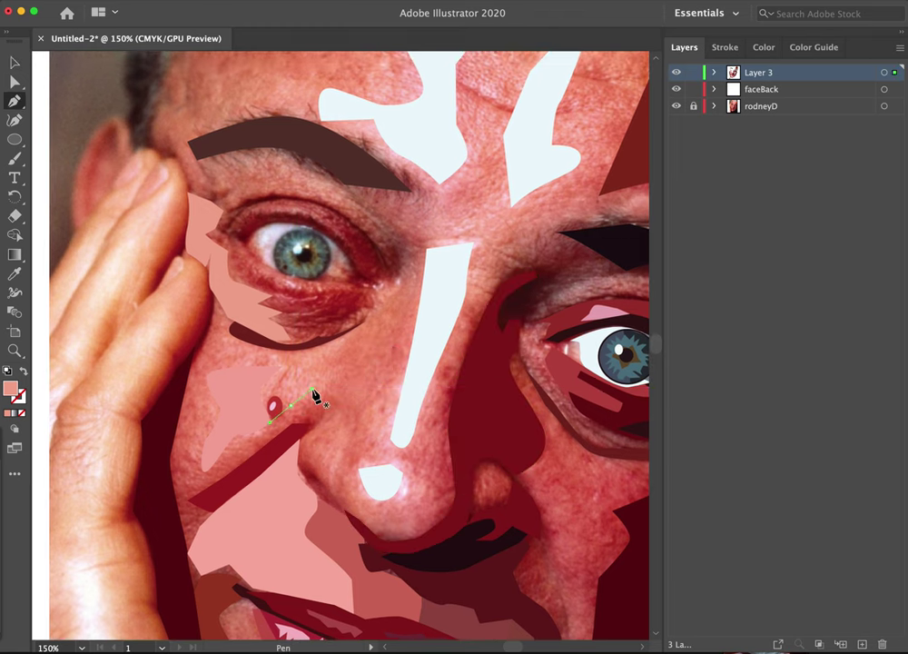
pyautogui.click(331, 350)
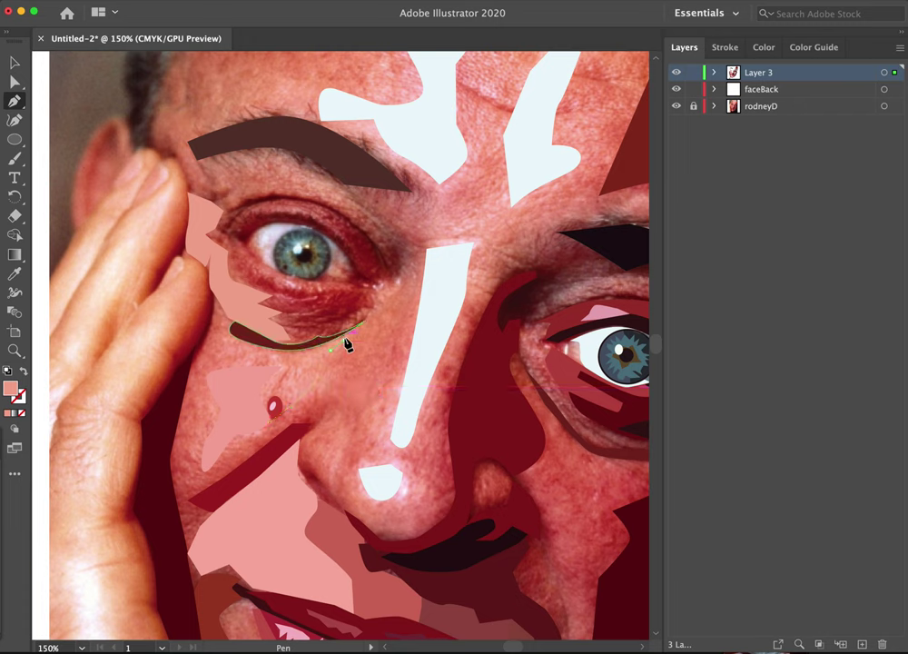
pyautogui.click(344, 340)
pyautogui.click(306, 351)
pyautogui.click(297, 366)
pyautogui.click(283, 380)
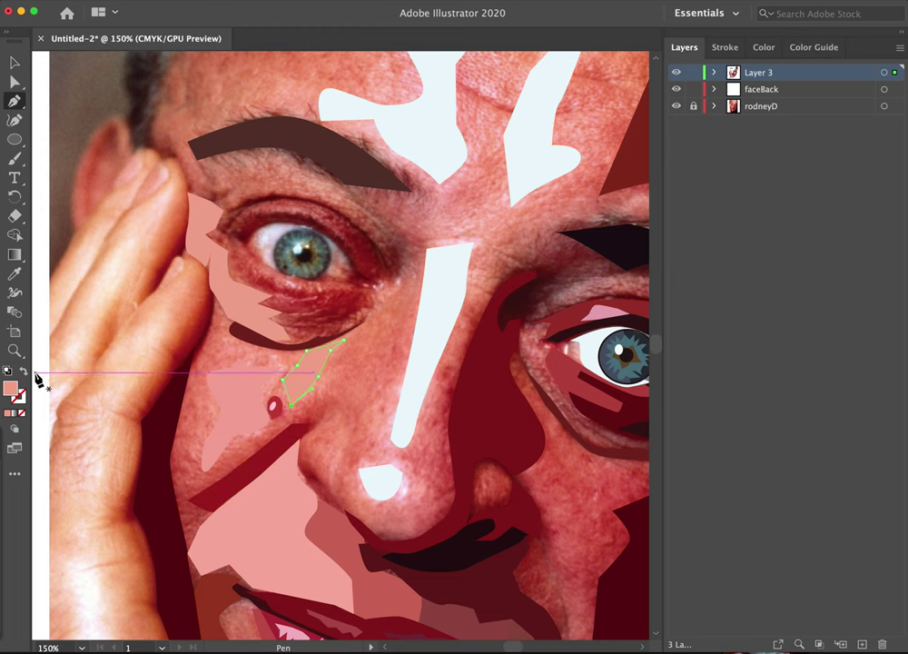
pyautogui.press('i')
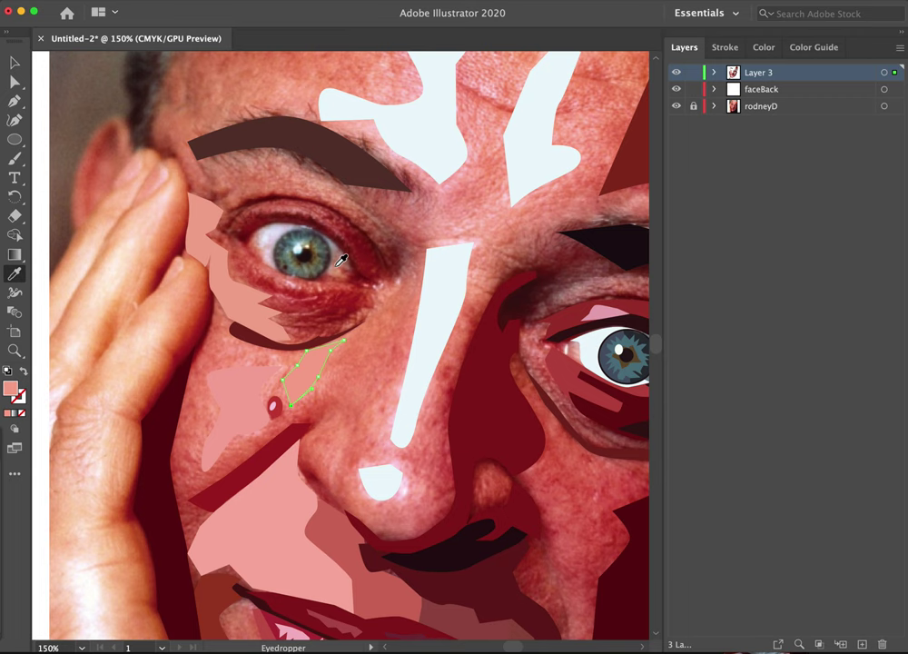
# - Start a Pen outline of the under-eye shadow at the inner eye corner, with the colour moved from fill to stroke
pyautogui.press('z')
pyautogui.moveTo(305, 261); pyautogui.dragTo(425, 246)
pyautogui.press('p')
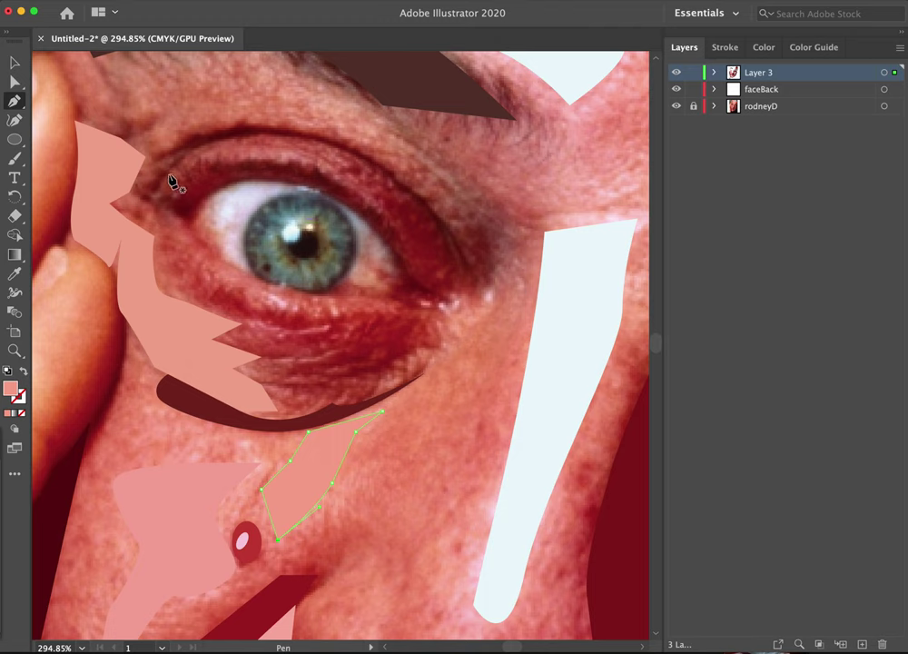
pyautogui.moveTo(427, 310); pyautogui.dragTo(440, 322)
pyautogui.click(443, 342)
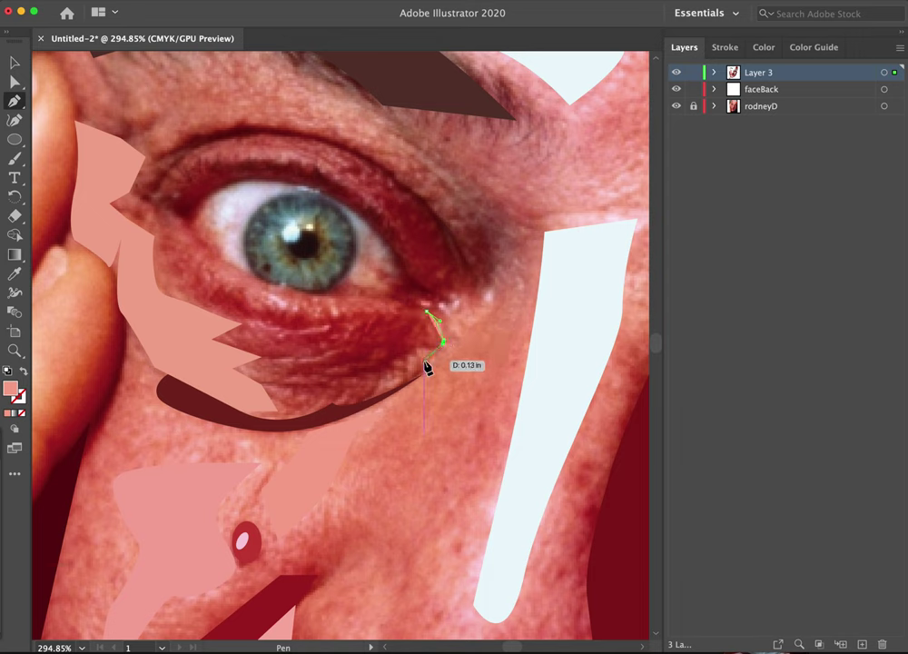
pyautogui.click(423, 353)
pyautogui.click(394, 357)
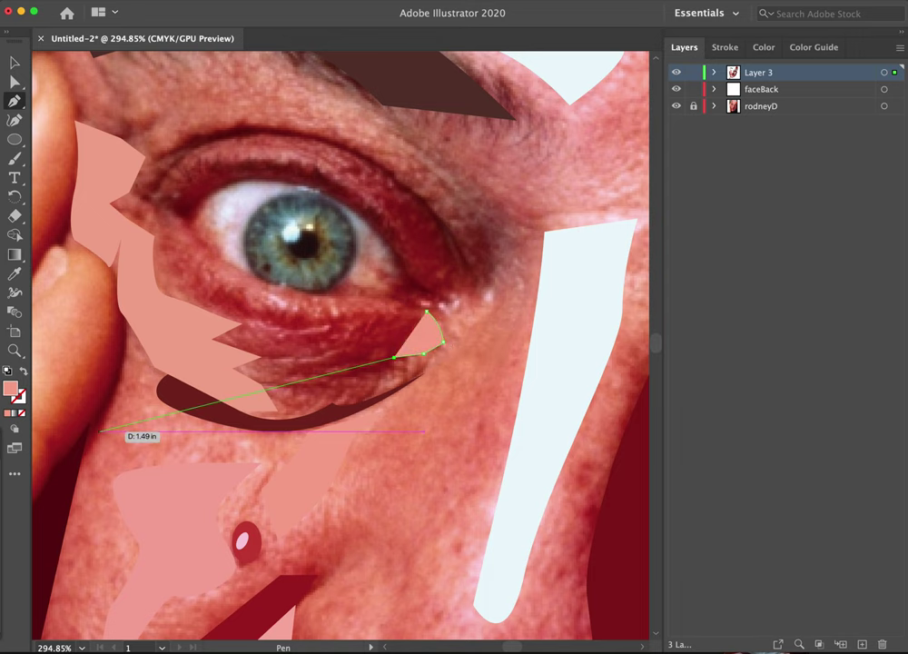
pyautogui.click(25, 371)
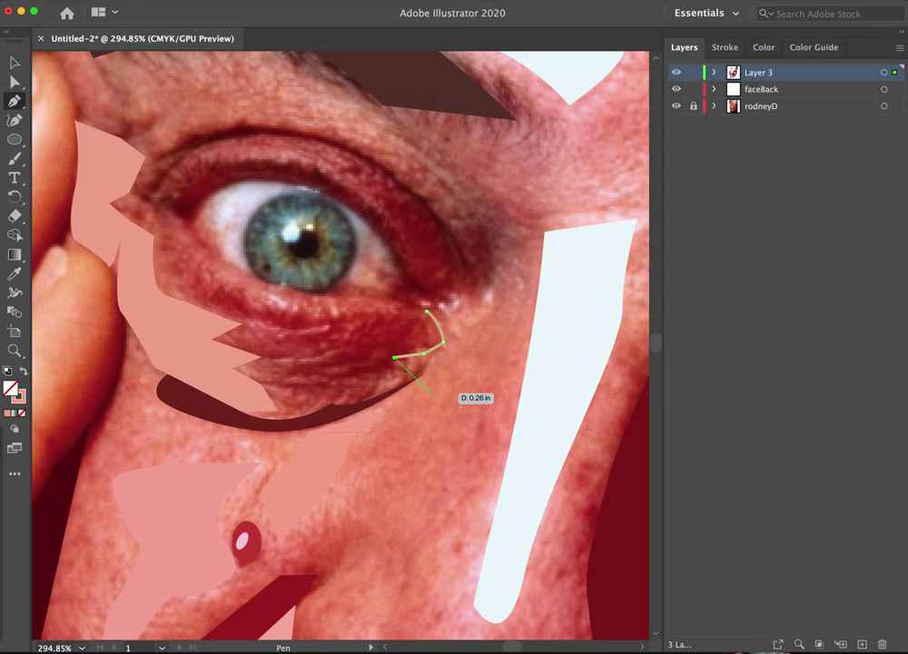
# - Continue the under-eye shadow outline along the dark crease to the lower end of the salmon patch
pyautogui.click(383, 393)
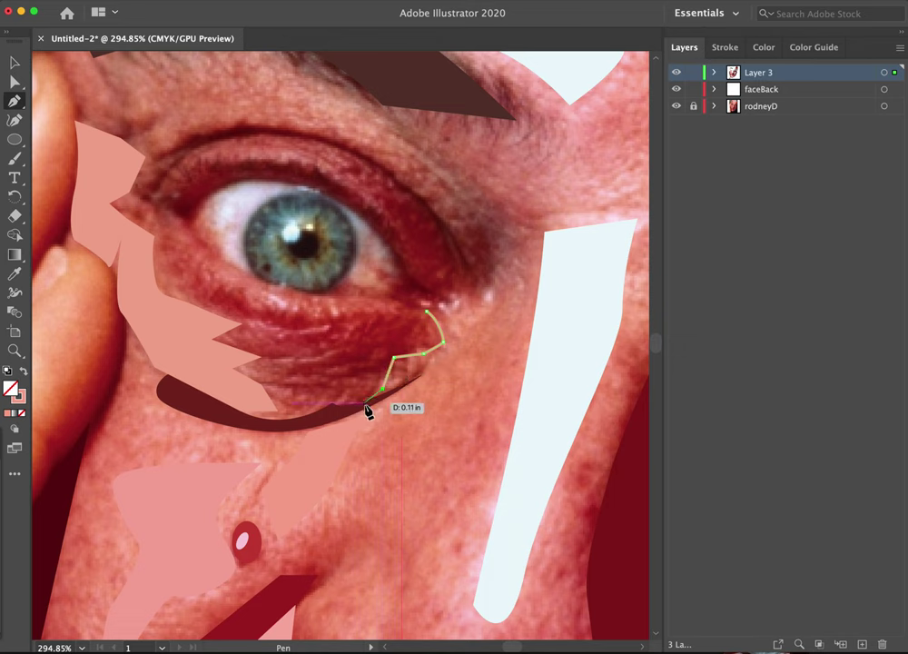
pyautogui.moveTo(368, 411); pyautogui.dragTo(368, 413)
pyautogui.click(365, 410)
pyautogui.click(274, 424)
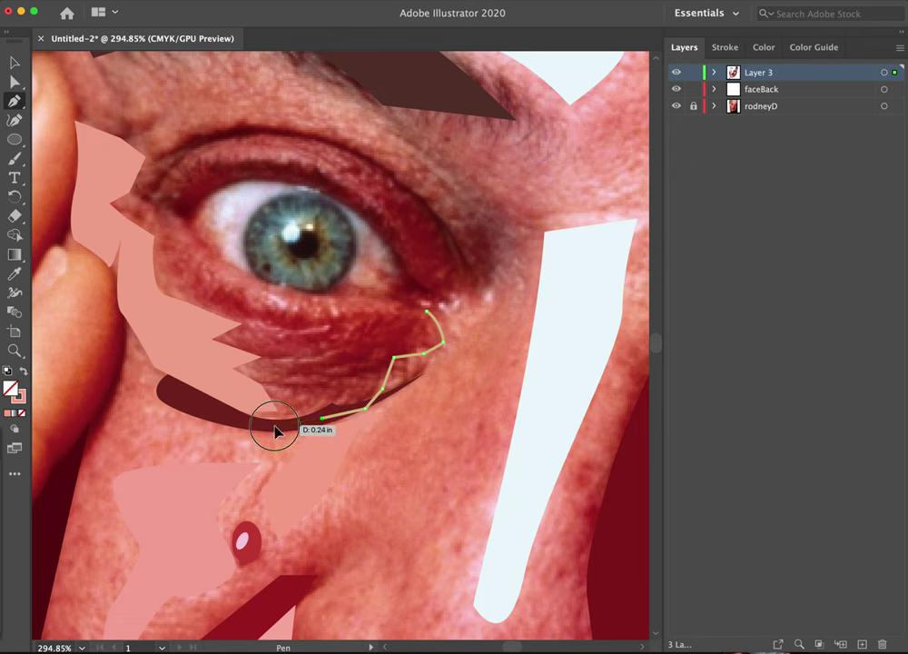
pyautogui.click(241, 410)
pyautogui.click(246, 402)
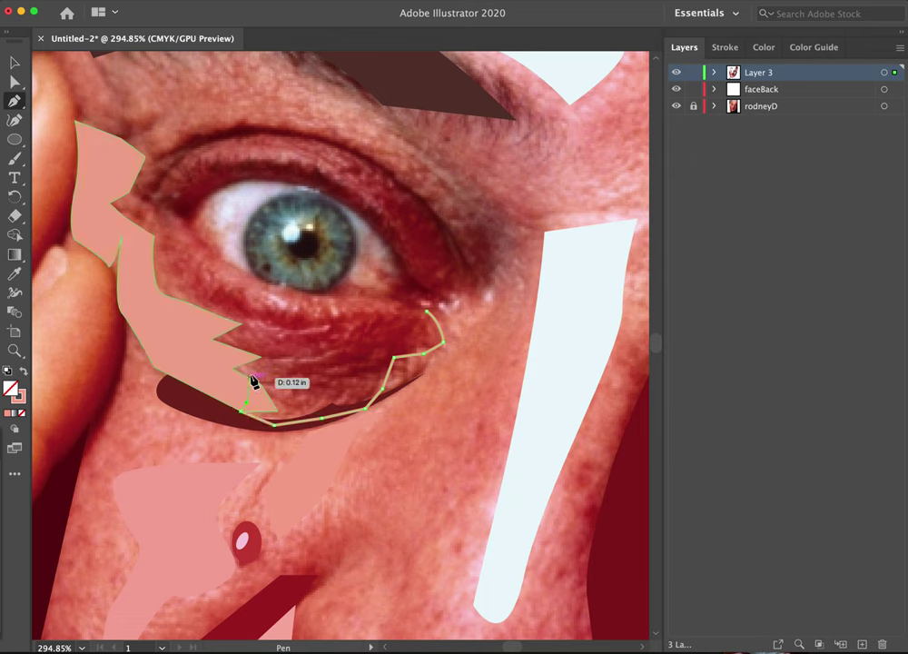
# - Trace the shadow outline up through the salmon patch and back beneath the lower lid, closing it at the inner eye corner
pyautogui.click(223, 323)
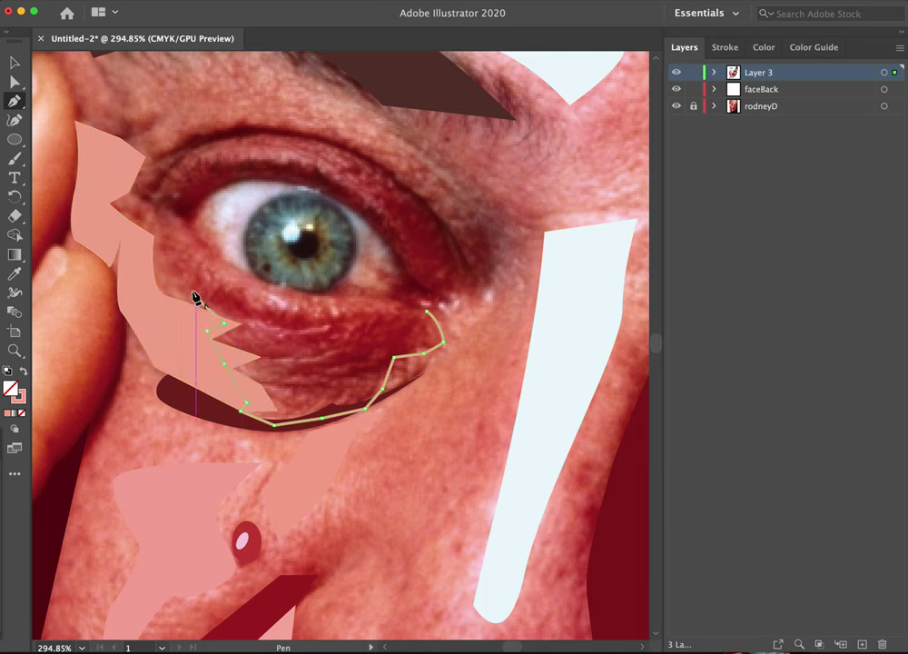
pyautogui.click(196, 299)
pyautogui.click(152, 243)
pyautogui.click(158, 229)
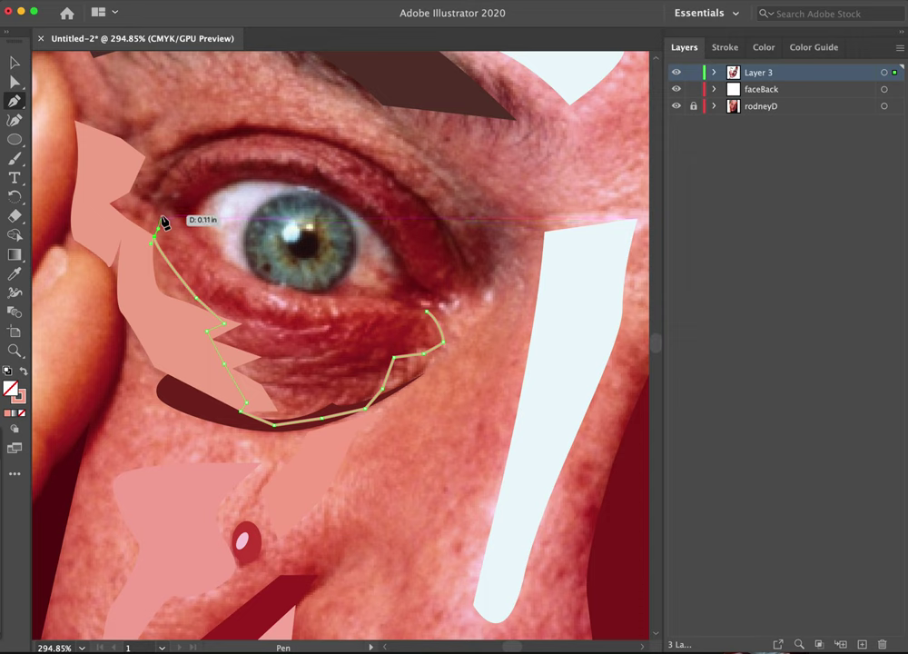
pyautogui.click(195, 266)
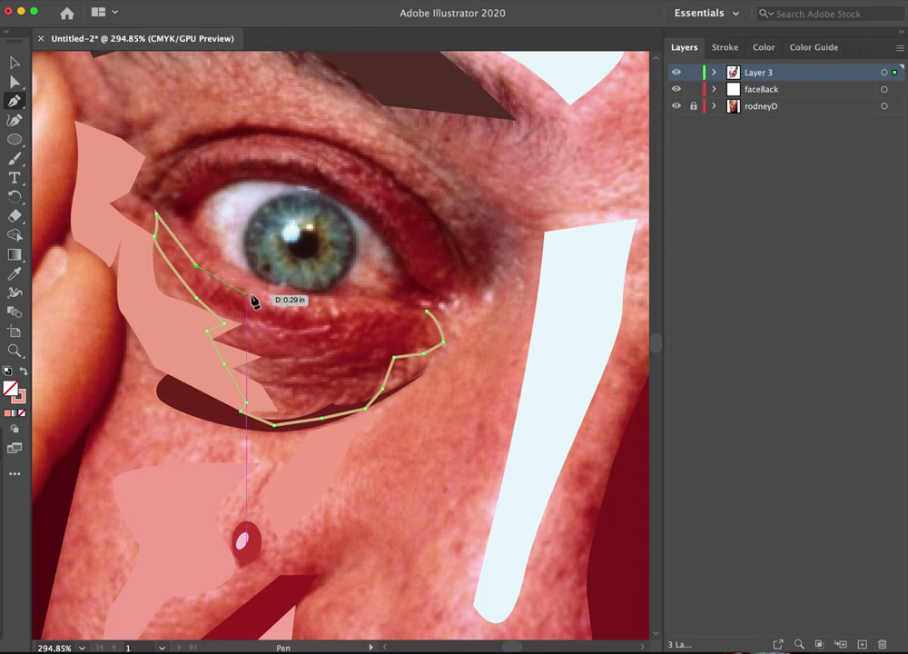
pyautogui.click(279, 314)
pyautogui.click(299, 316)
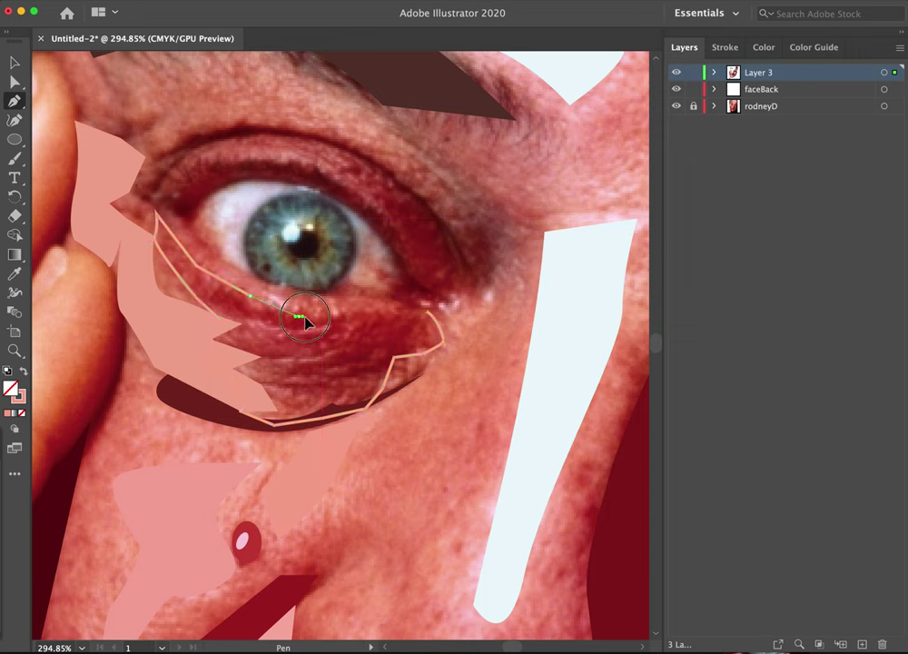
pyautogui.click(320, 317)
pyautogui.click(386, 314)
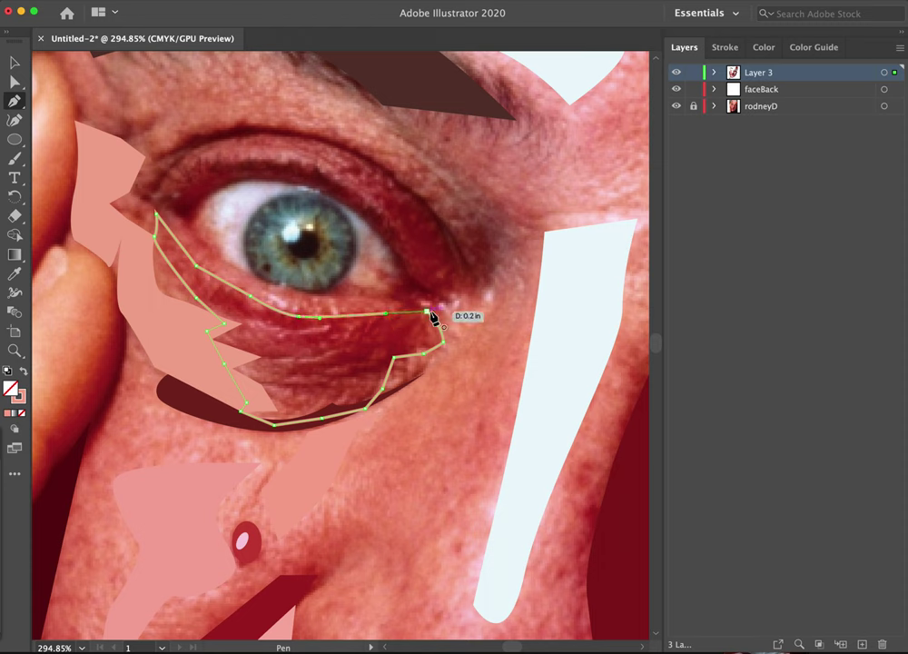
# - Fill the under-eye shadow with a sampled dark red and send it behind the salmon patch and the dark crease
pyautogui.press('i')
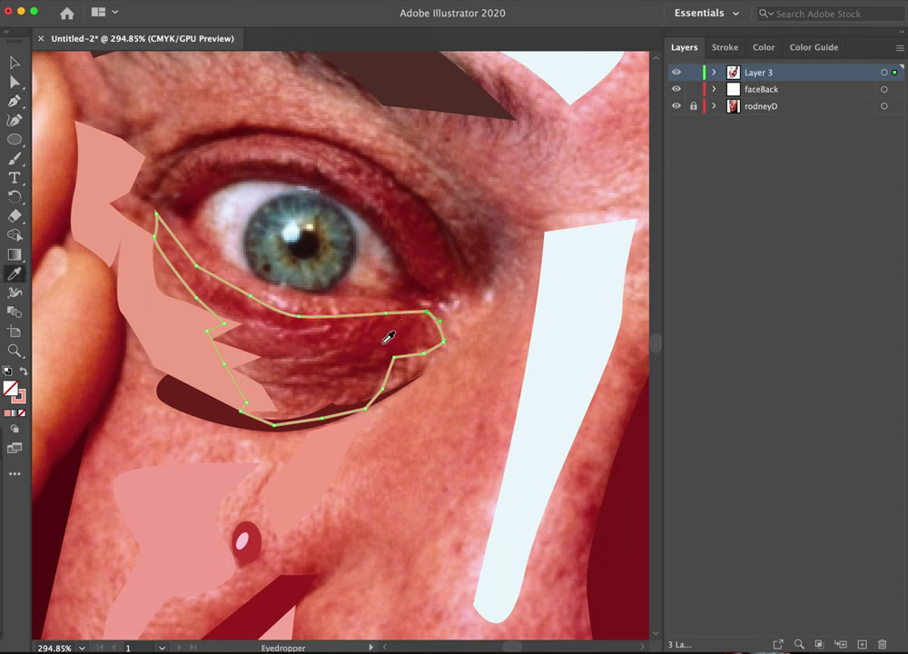
pyautogui.click(382, 334)
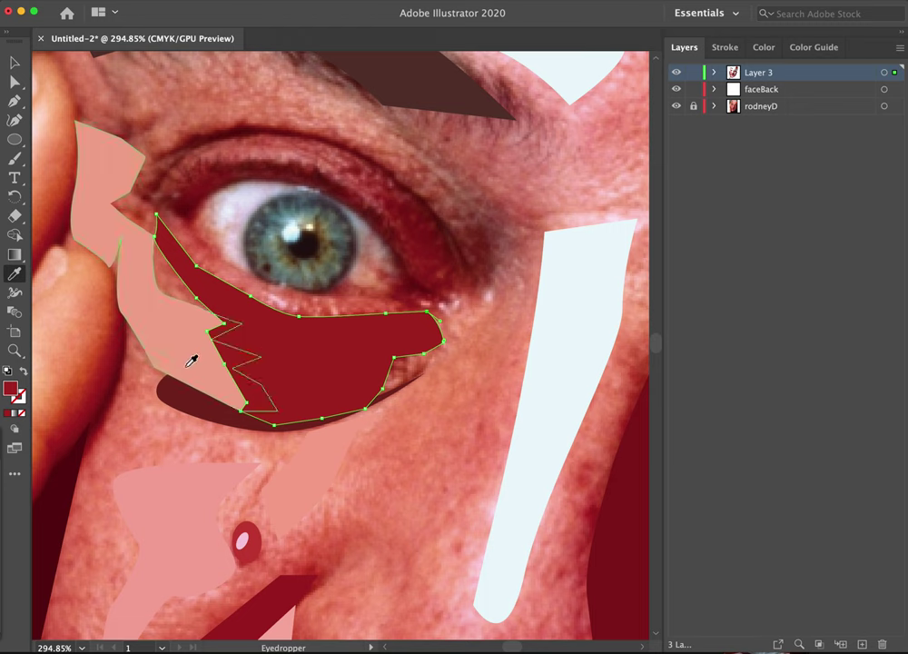
pyautogui.press('super')
pyautogui.press('super+z')
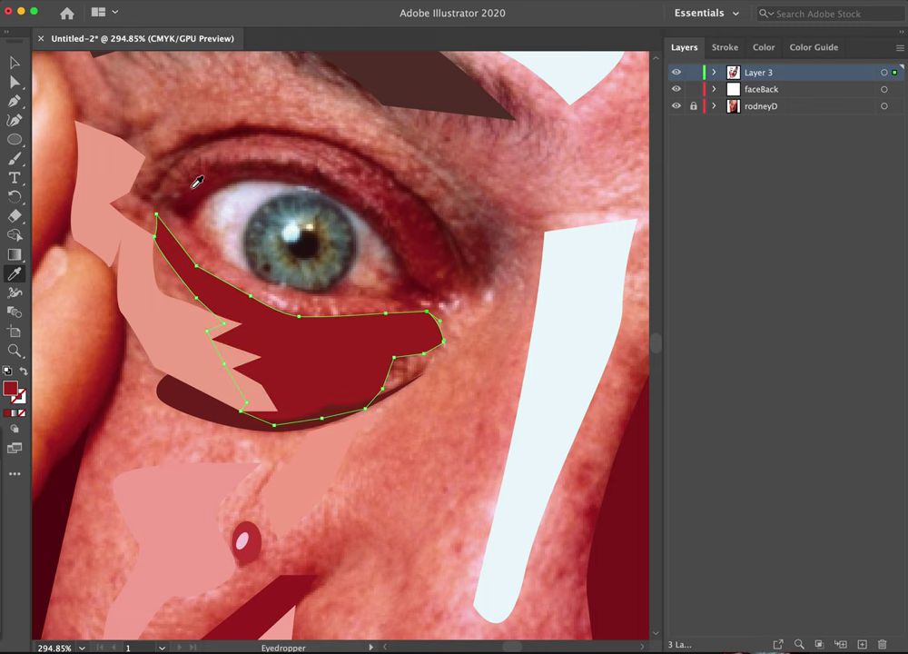
# - Start outlining the lower eyelid from the inner corner along its lower edge to the outer side, using the dark red as stroke only
pyautogui.press('p')
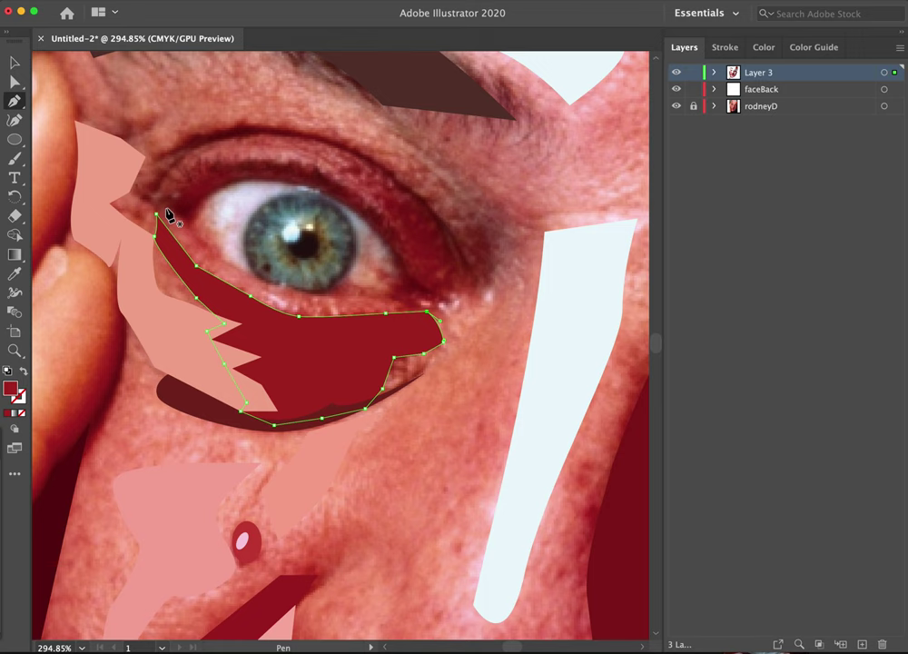
pyautogui.click(394, 296)
pyautogui.click(408, 313)
pyautogui.click(323, 323)
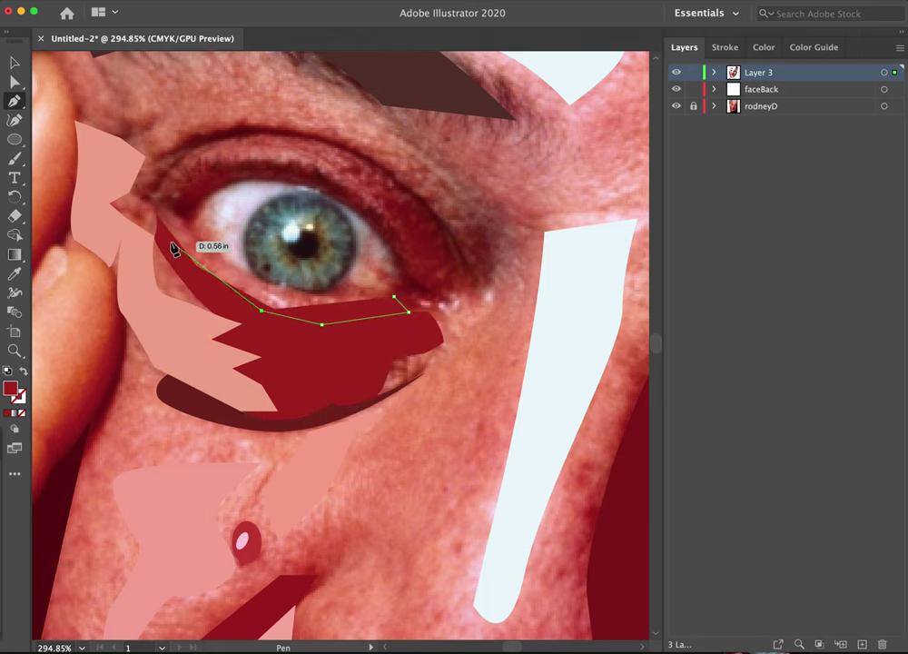
pyautogui.moveTo(213, 310); pyautogui.dragTo(189, 319)
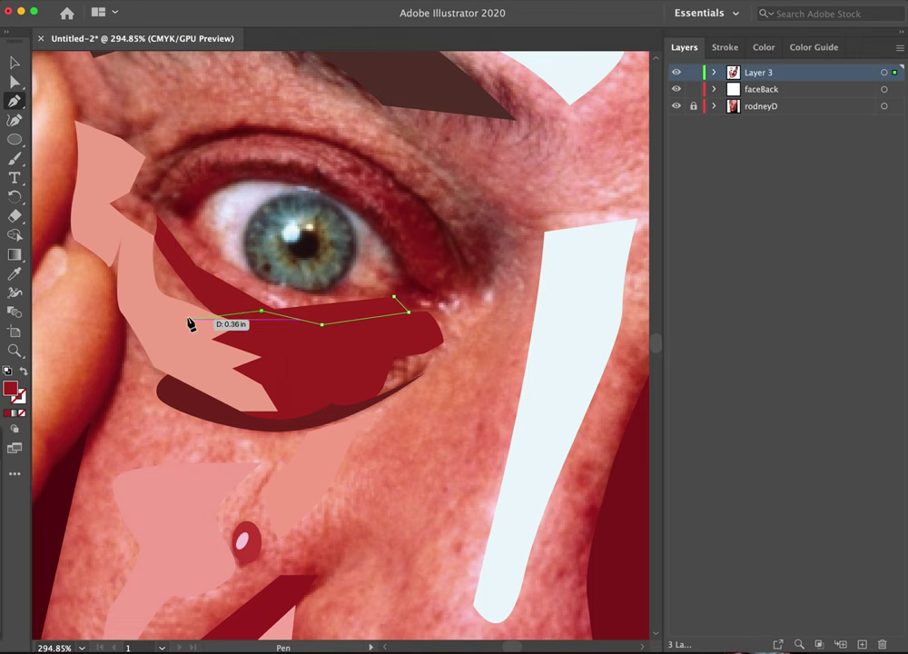
pyautogui.click(142, 265)
pyautogui.click(135, 235)
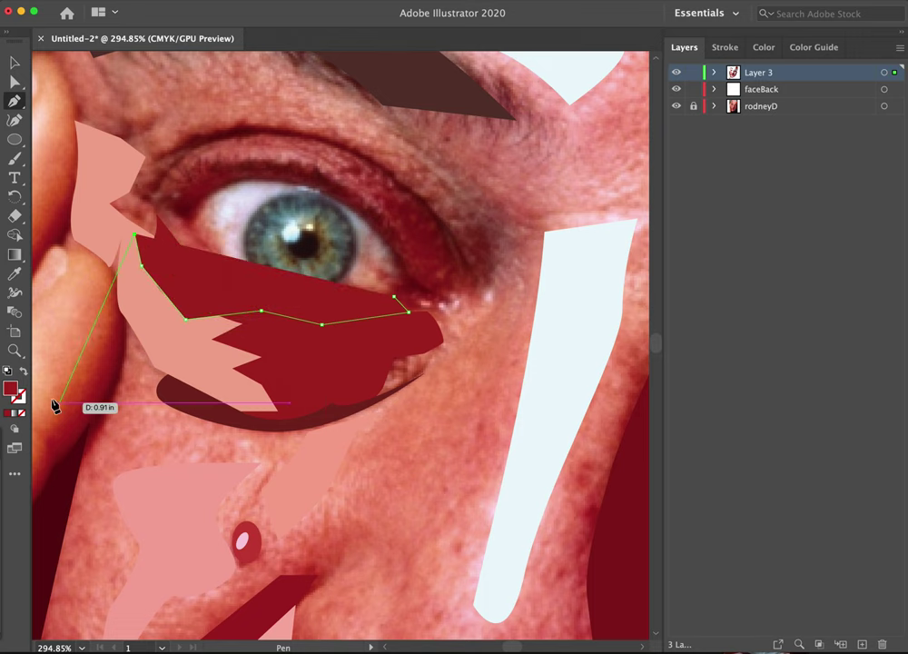
pyautogui.click(24, 375)
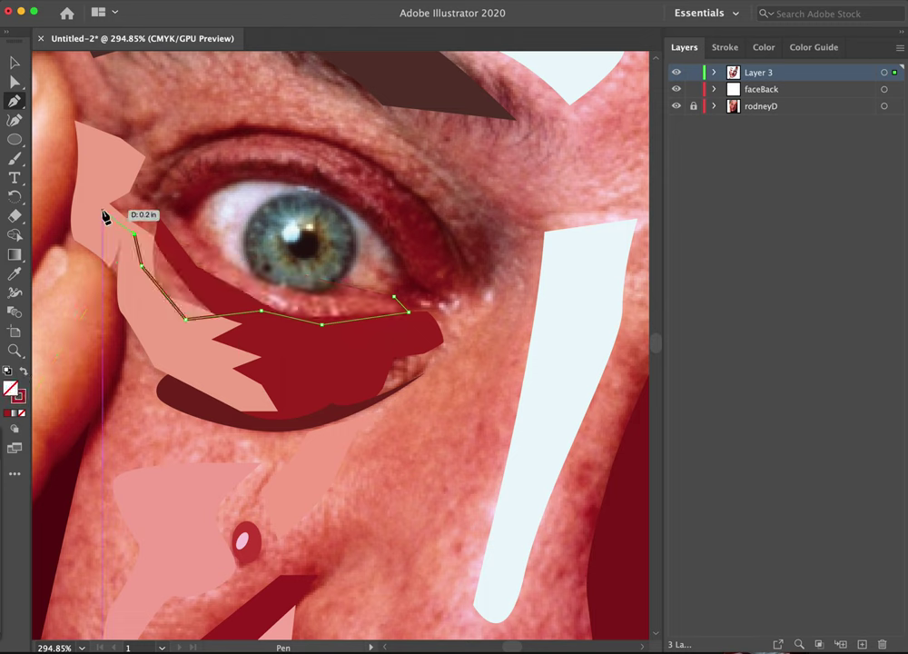
# - Continue the lower eyelid outline around the outer corner and along the bottom of the eyeball, closing it at the inner corner
pyautogui.click(115, 185)
pyautogui.click(136, 193)
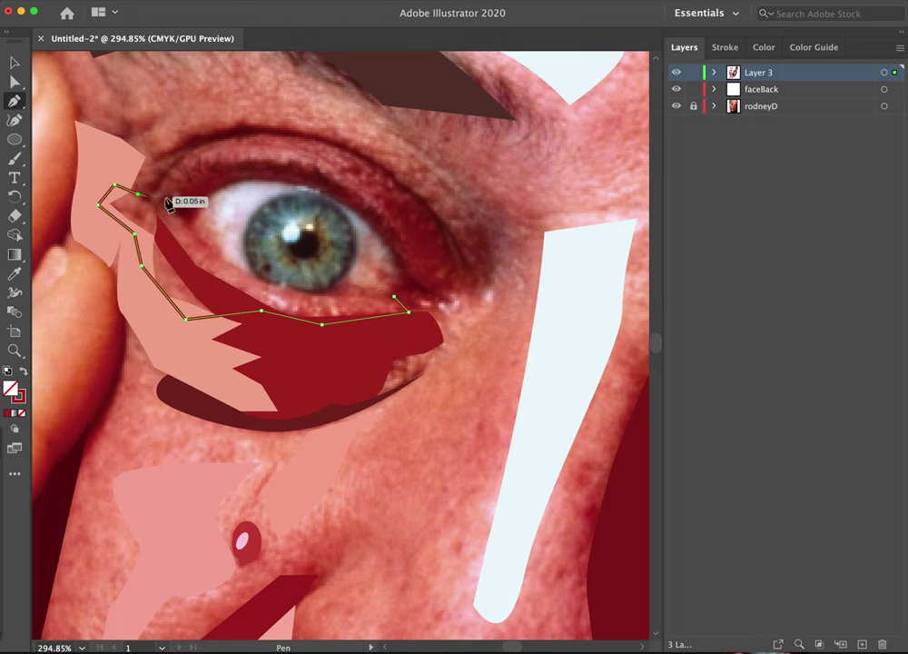
pyautogui.click(187, 223)
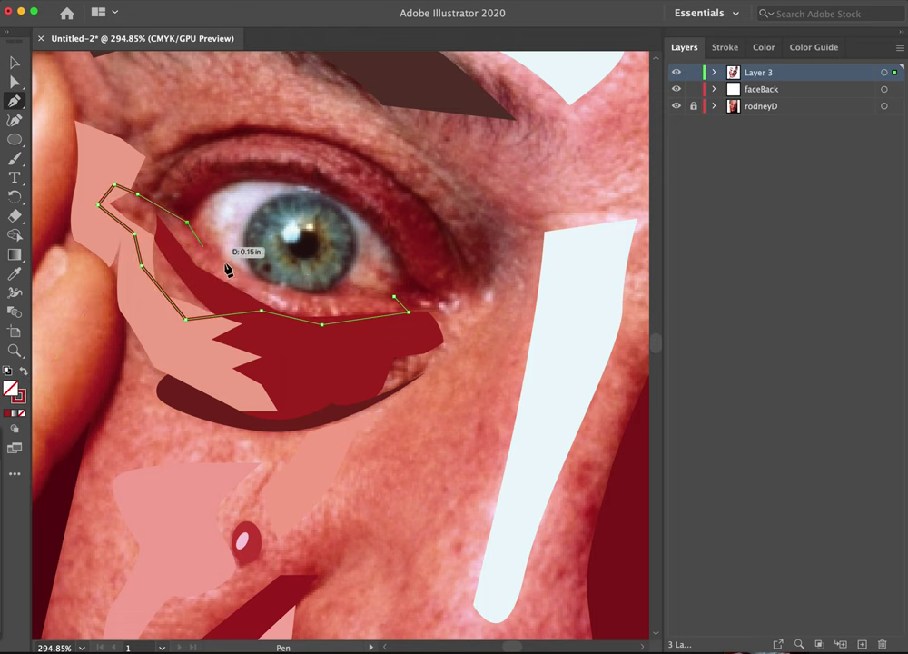
pyautogui.moveTo(246, 273); pyautogui.dragTo(258, 280)
pyautogui.click(266, 285)
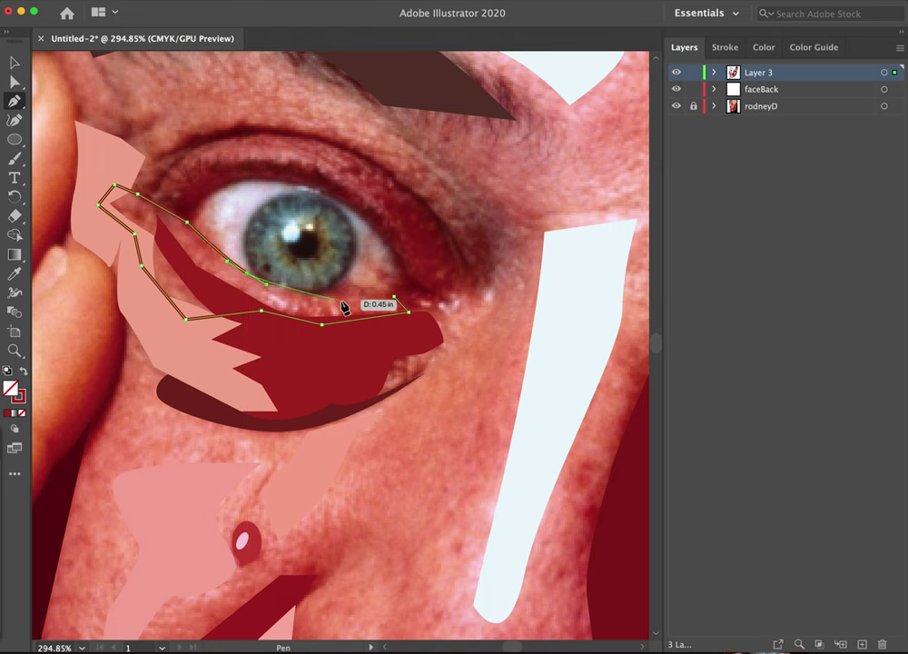
pyautogui.click(344, 298)
pyautogui.click(409, 308)
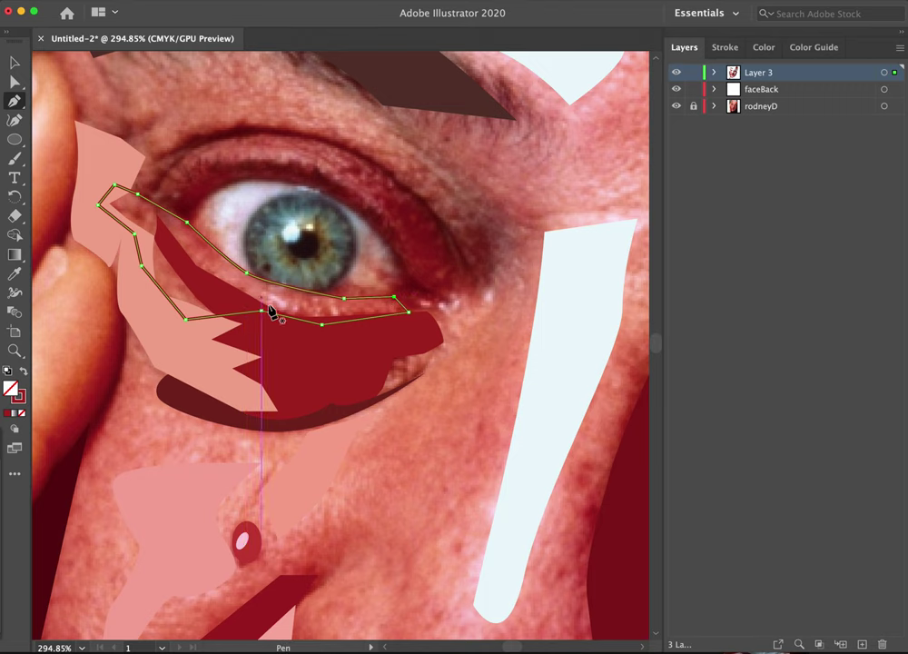
# - Draw a small highlight patch on the lower eyelid just below the iris and fill it with a sampled light pink
pyautogui.moveTo(273, 292); pyautogui.dragTo(292, 310)
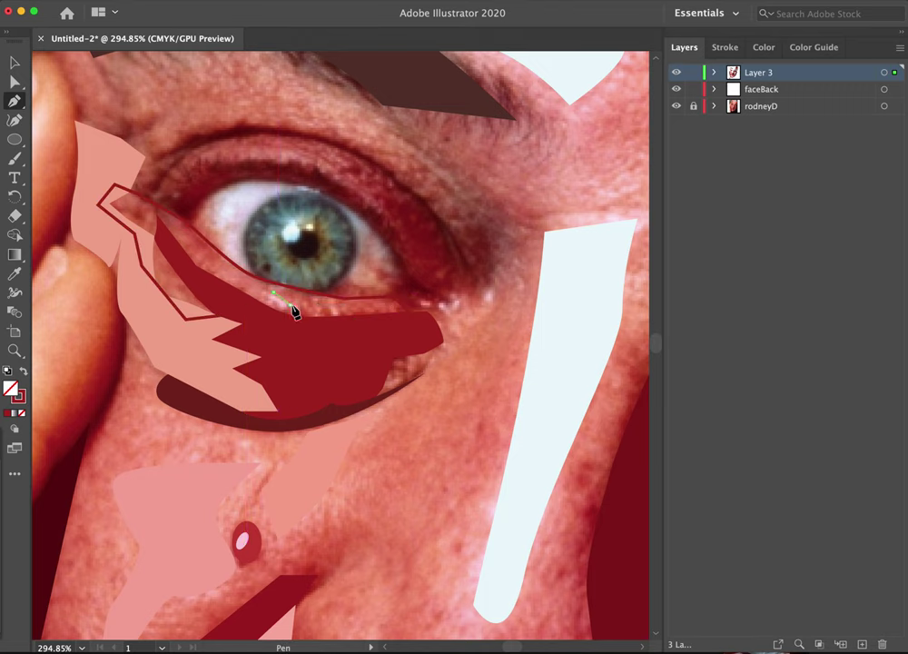
pyautogui.click(282, 309)
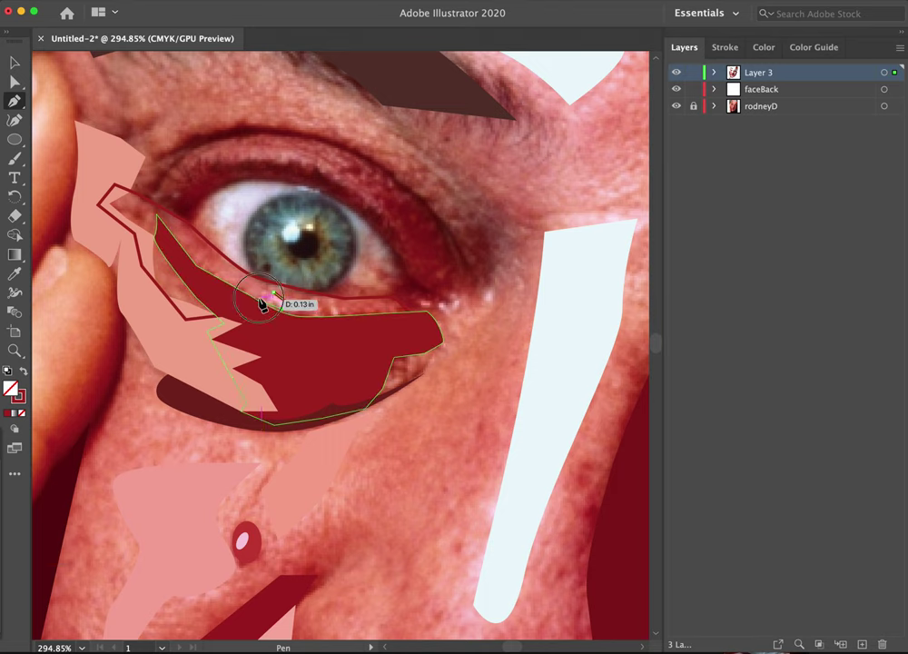
pyautogui.click(257, 300)
pyautogui.click(251, 288)
pyautogui.click(272, 293)
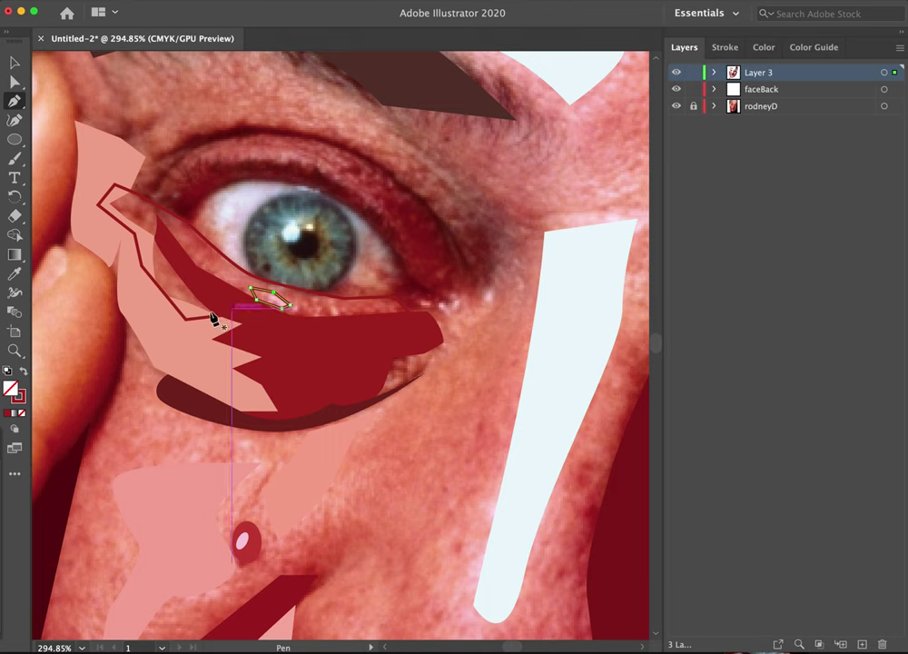
pyautogui.press('i')
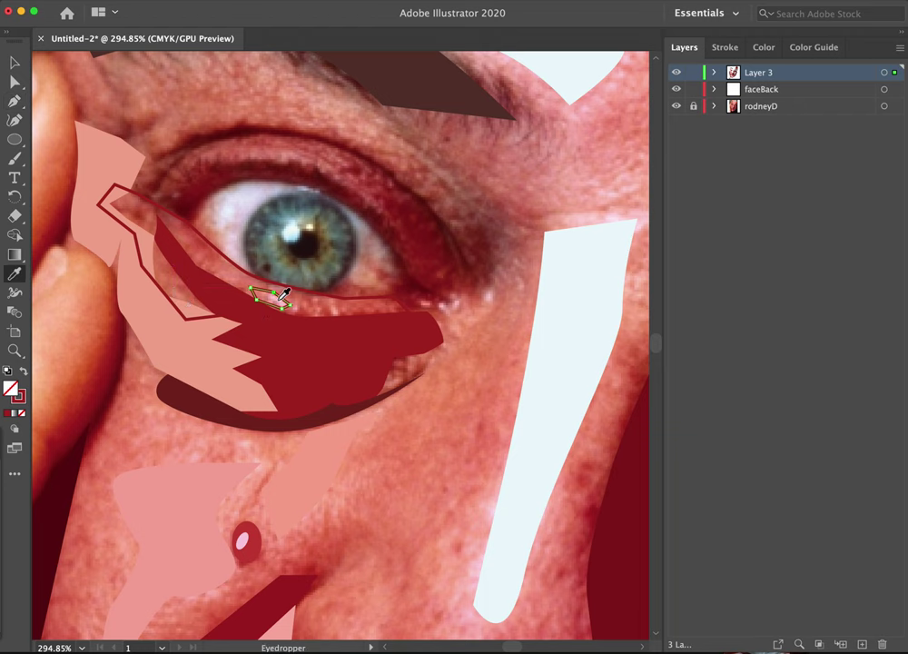
pyautogui.click(235, 325)
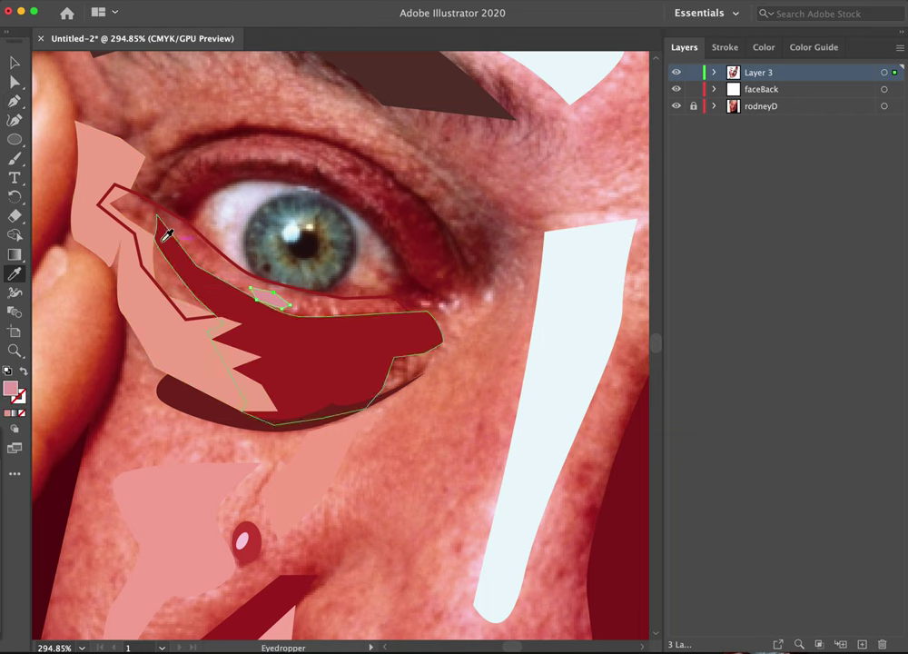
# - Fill the lower eyelid shape with a sampled medium red and send it behind the salmon patch and the under-eye shadow
pyautogui.press('v')
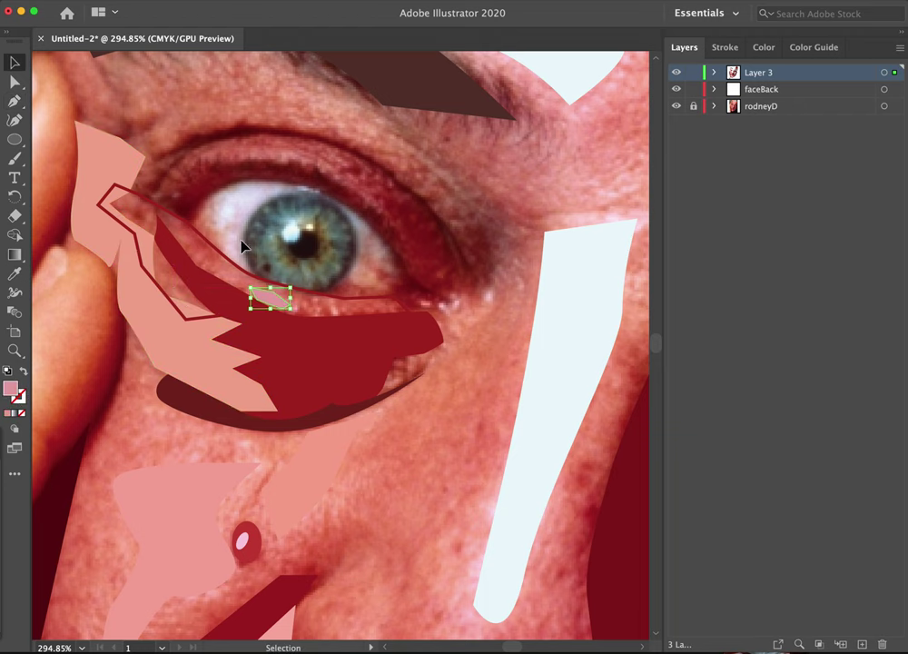
pyautogui.click(334, 299)
pyautogui.press('i')
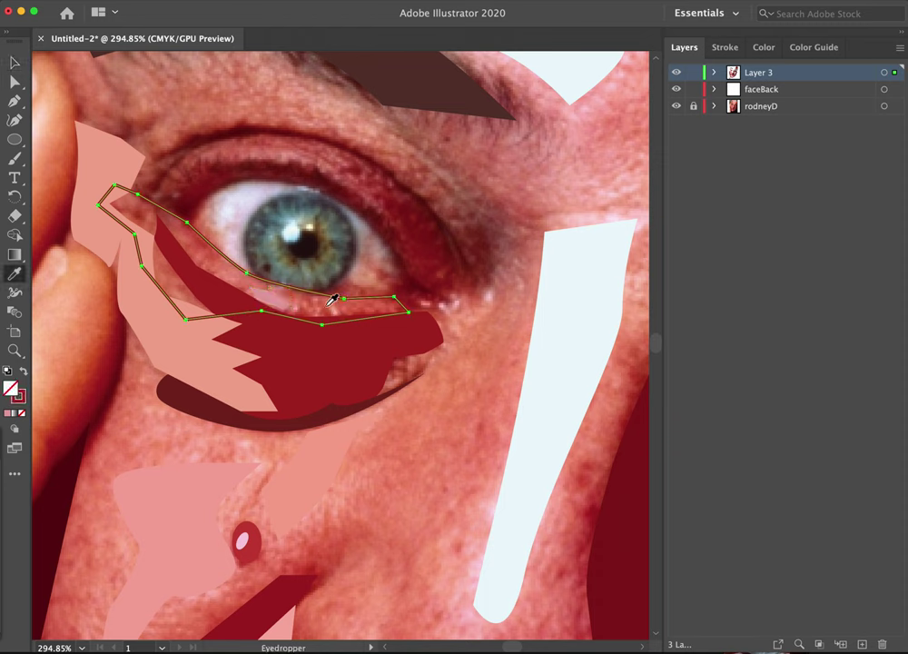
pyautogui.click(315, 295)
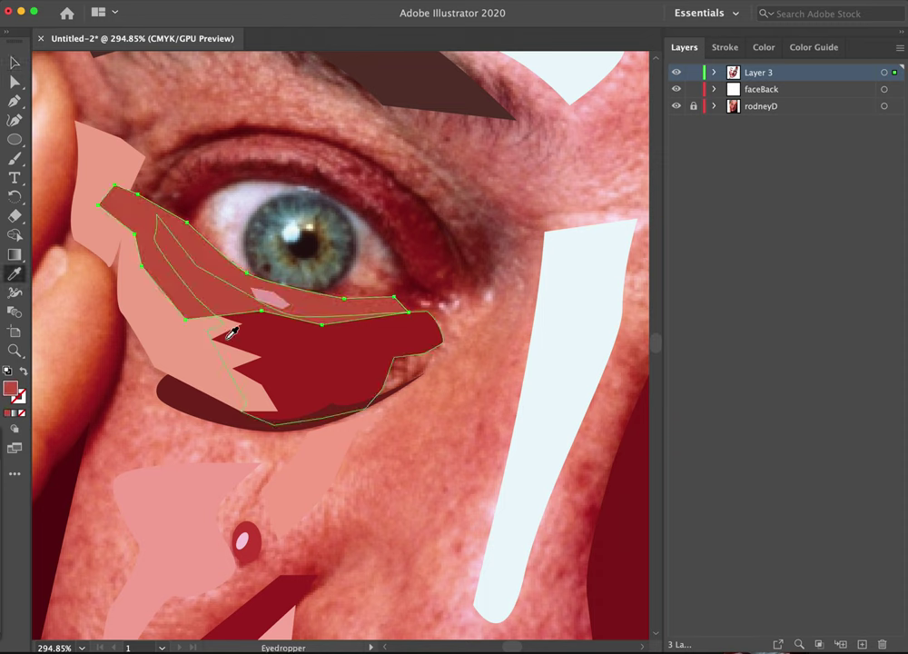
pyautogui.press('shift+super+[')
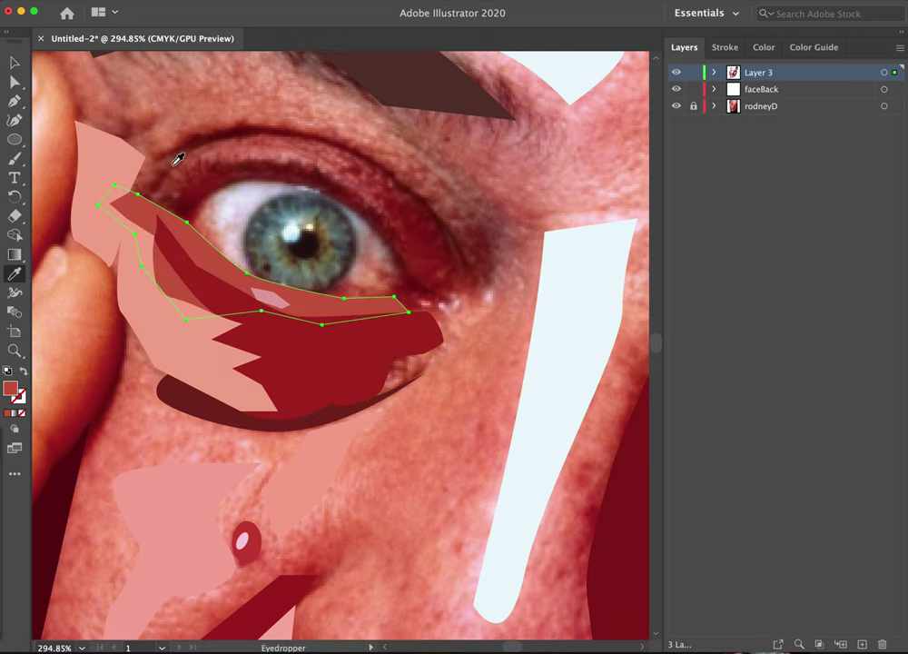
# - Start the upper eyelid outline along the top of the eyeball from the outer to the inner corner, using the red as stroke only
pyautogui.press('p')
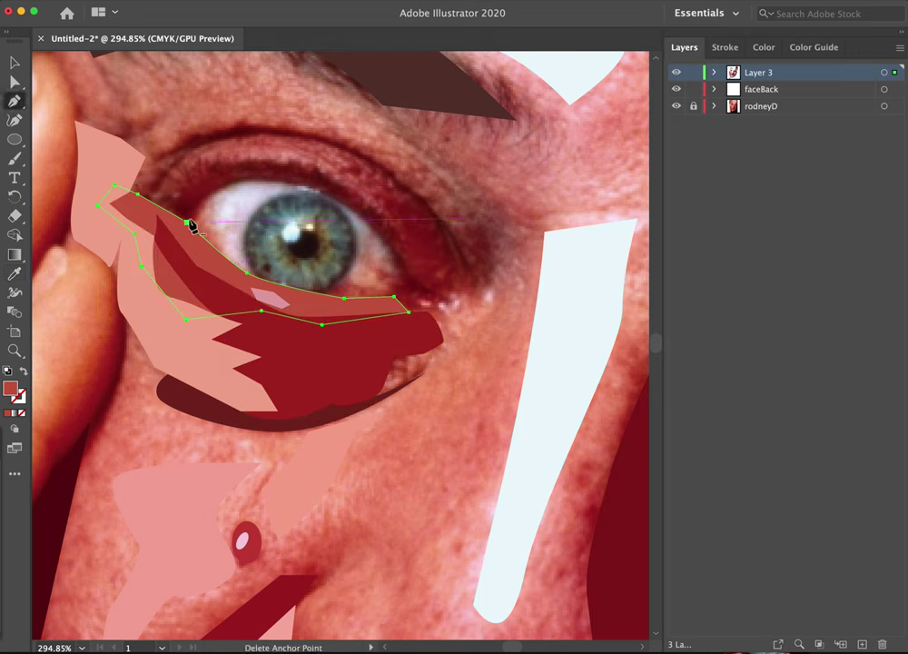
pyautogui.click(188, 222)
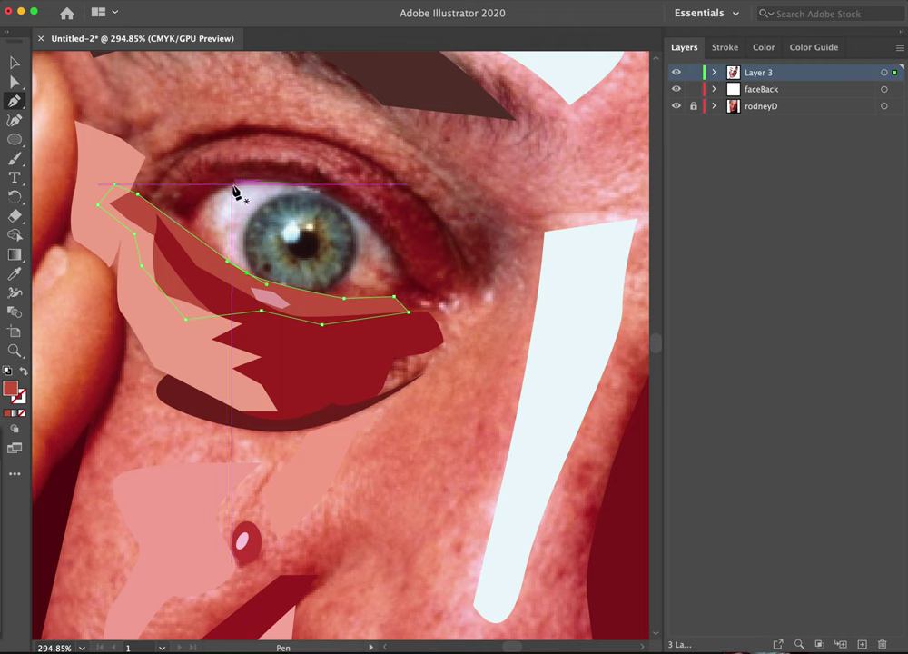
pyautogui.moveTo(191, 214); pyautogui.dragTo(255, 178)
pyautogui.moveTo(316, 190); pyautogui.dragTo(332, 198)
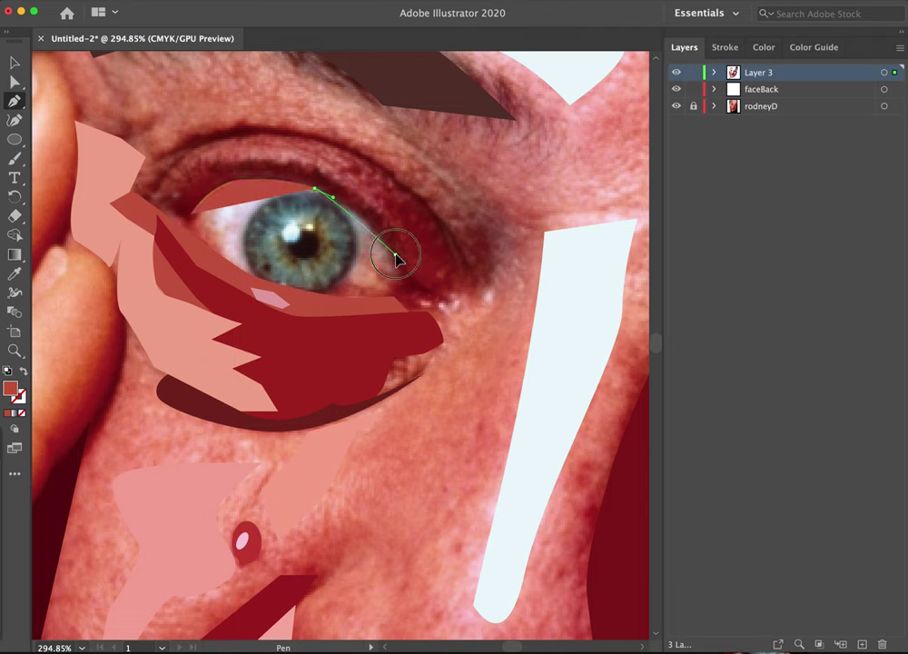
pyautogui.moveTo(402, 264); pyautogui.dragTo(380, 279)
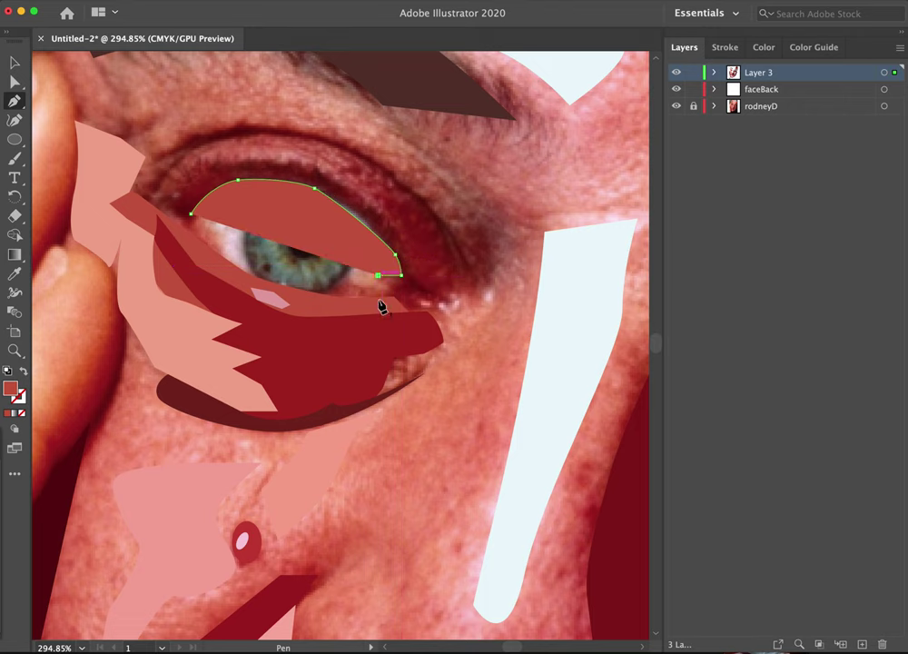
pyautogui.click(25, 372)
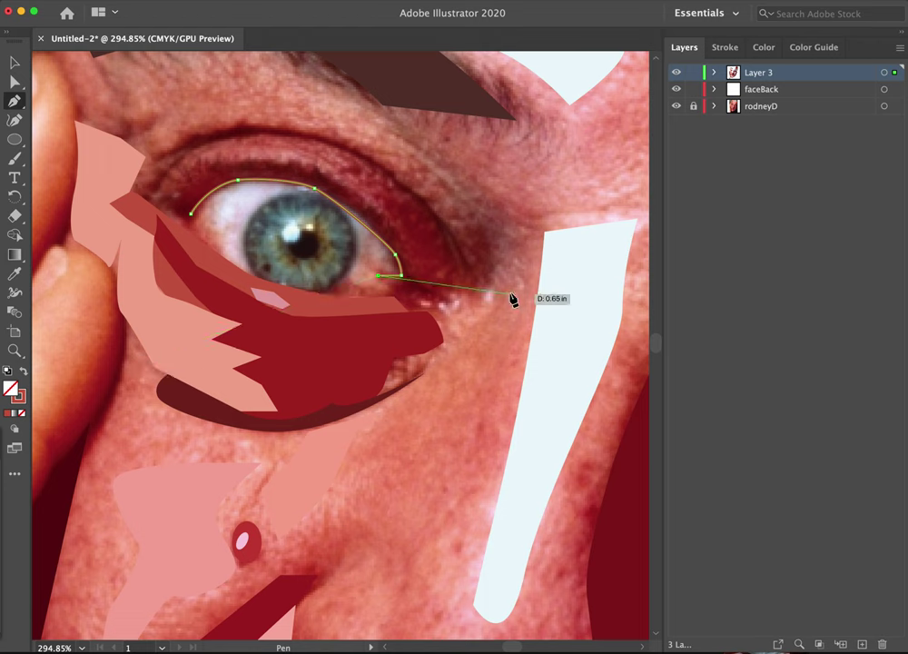
# - Continue the upper eyelid outline with jagged points around the inner eye corner, down to the under-eye shadow's edge
pyautogui.click(389, 297)
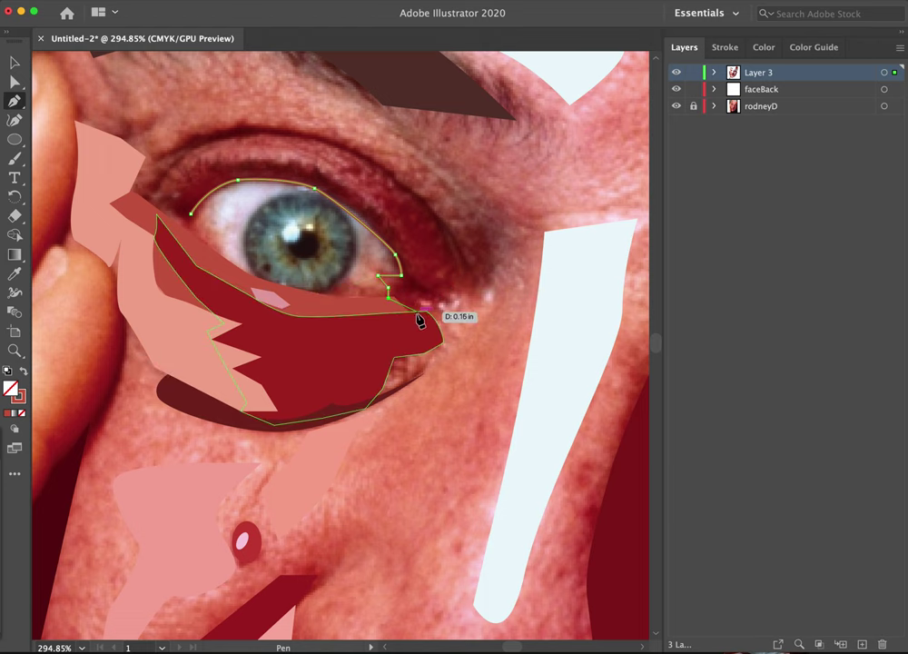
pyautogui.click(409, 312)
pyautogui.click(426, 311)
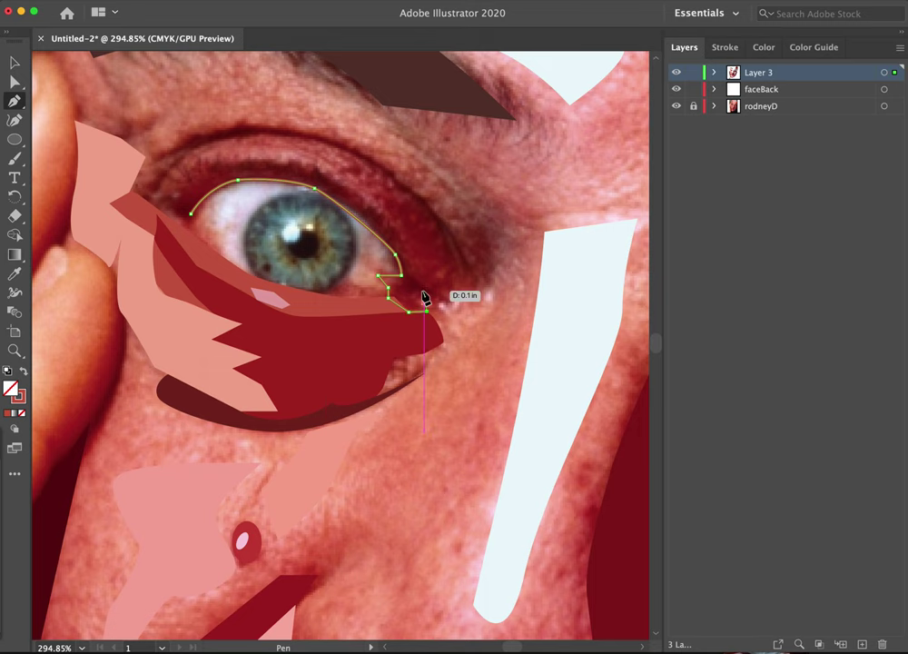
pyautogui.click(416, 295)
pyautogui.click(441, 297)
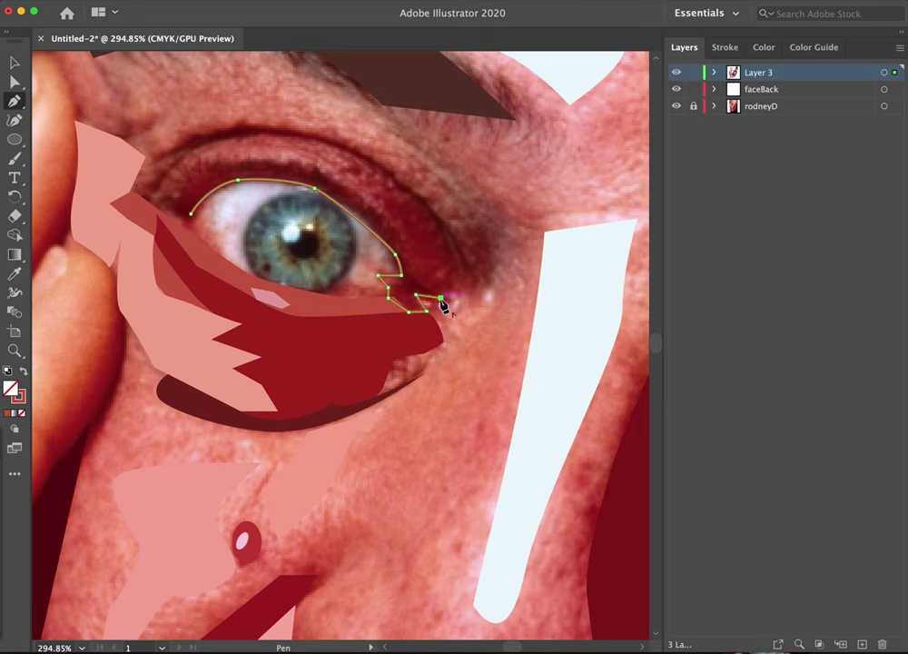
# - Trace the upper eyelid's top edge from the inner corner back over the eyeball to the outer side
pyautogui.click(409, 245)
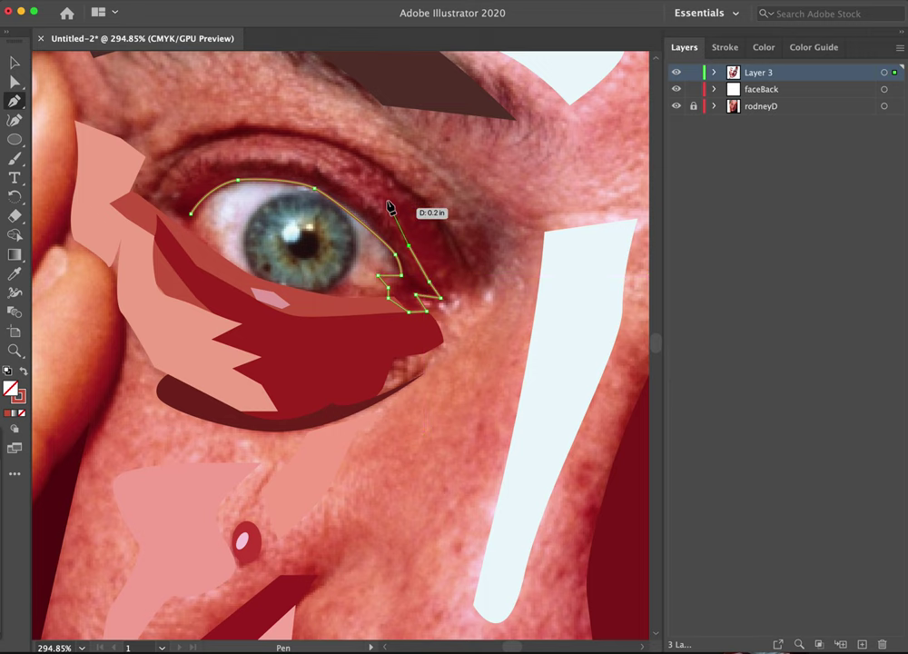
pyautogui.click(371, 205)
pyautogui.click(361, 195)
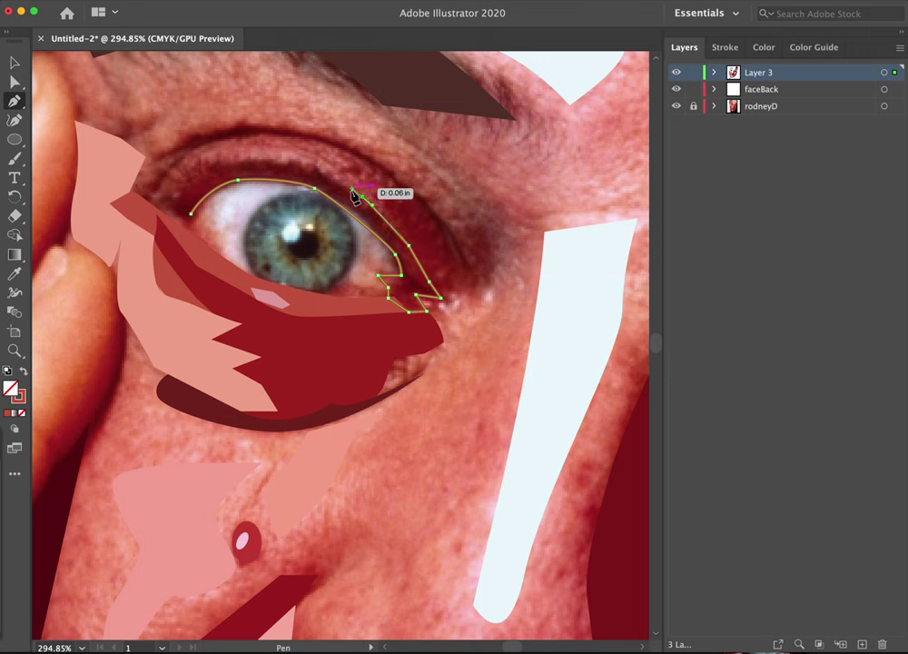
pyautogui.click(281, 158)
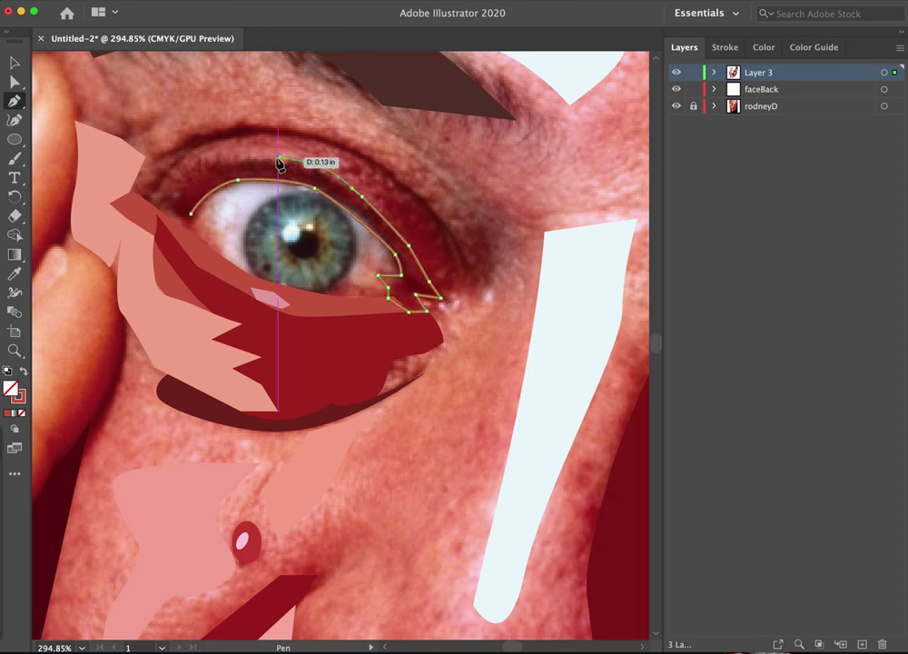
pyautogui.moveTo(225, 156); pyautogui.dragTo(211, 160)
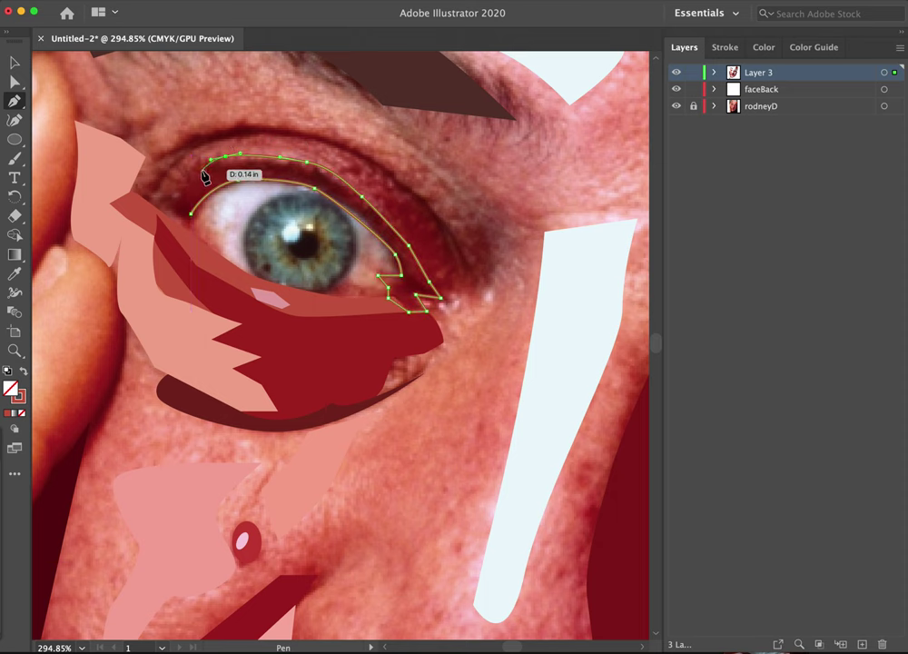
pyautogui.click(197, 161)
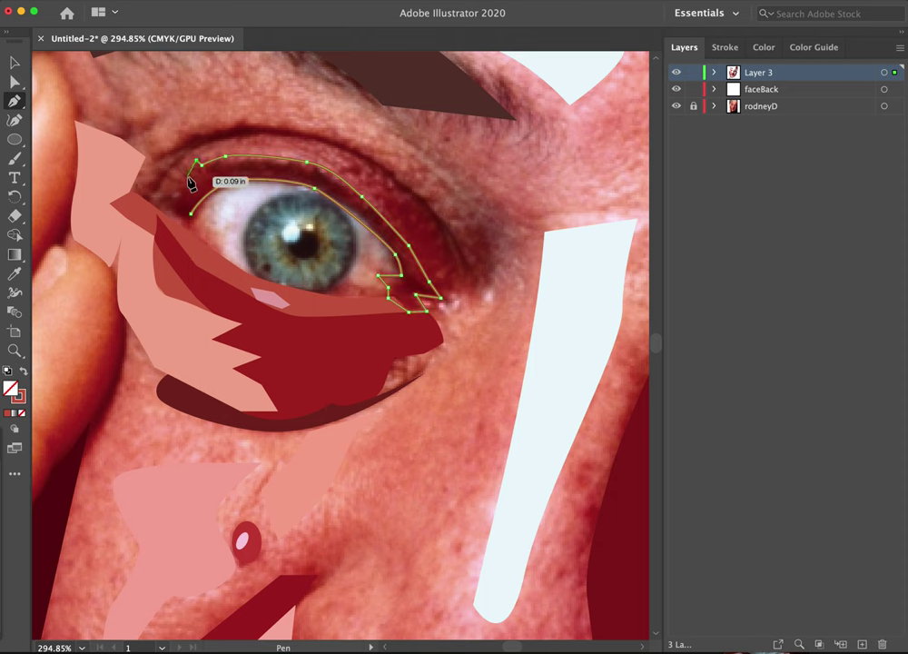
# - Trace jagged notches around the outer eye corner, close the upper eyelid outline and fill it with a sampled dark red
pyautogui.keyDown('ctrl'); pyautogui.click(173, 202); pyautogui.keyUp('ctrl')
pyautogui.click(160, 195)
pyautogui.moveTo(164, 178); pyautogui.dragTo(169, 174)
pyautogui.click(182, 161)
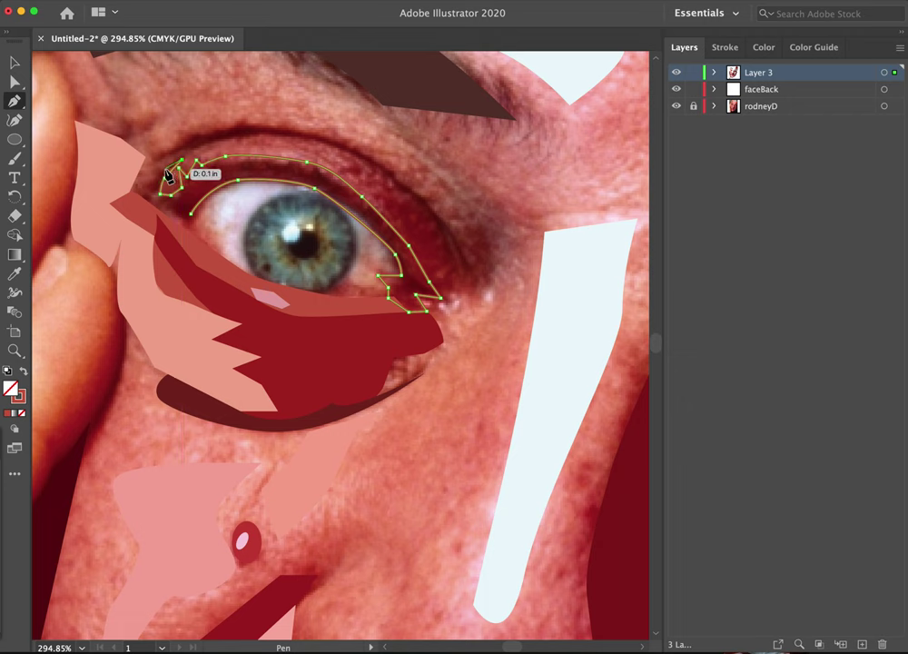
pyautogui.click(165, 169)
pyautogui.click(148, 185)
pyautogui.click(138, 194)
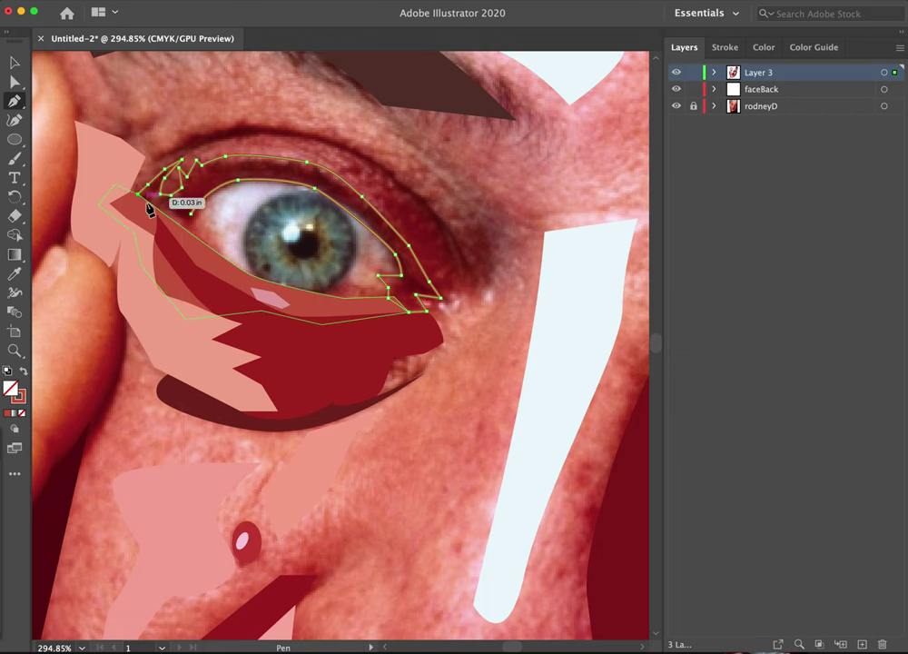
pyautogui.click(175, 226)
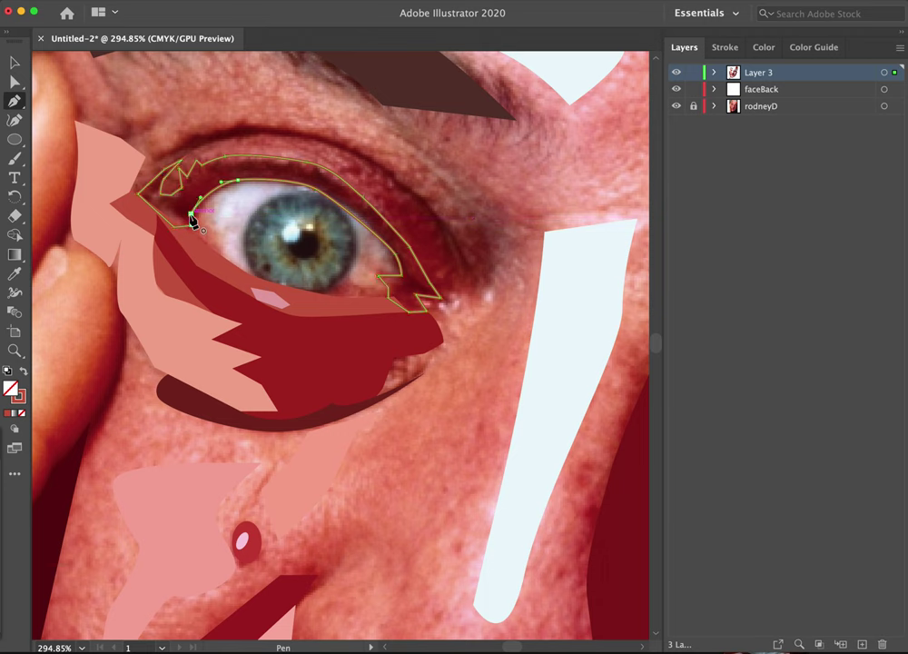
pyautogui.press('i')
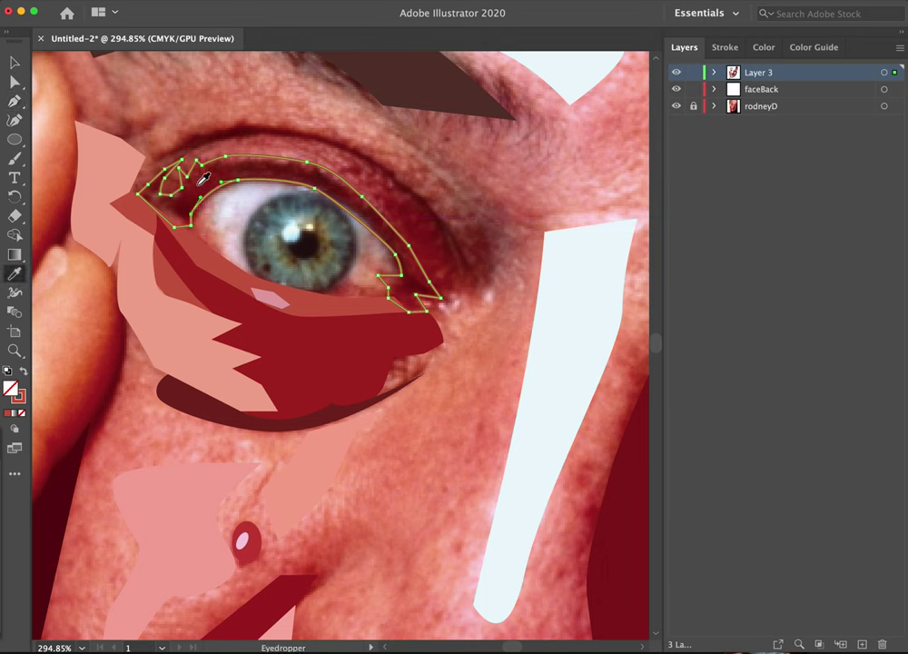
pyautogui.click(203, 179)
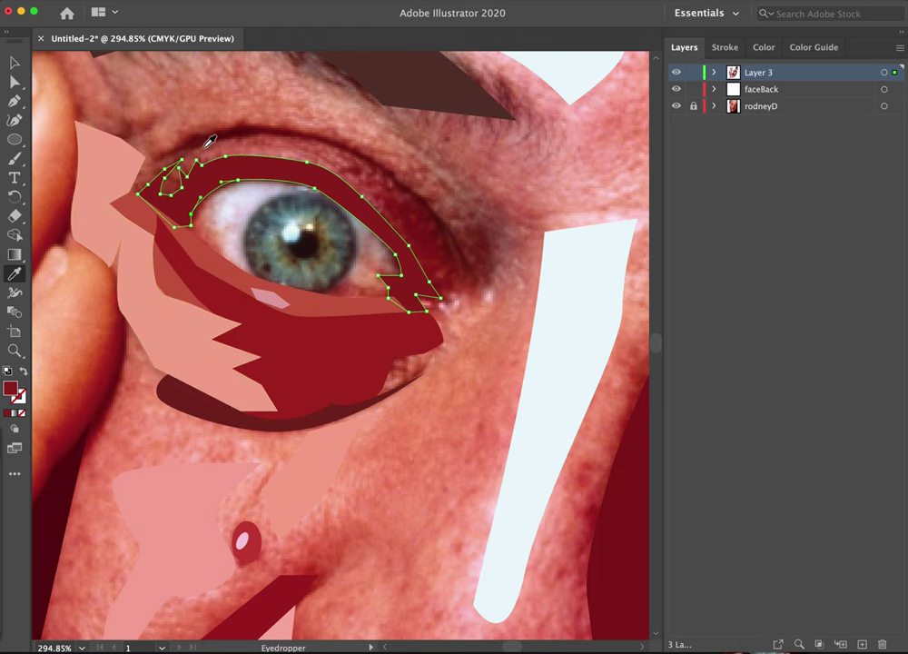
# - Start outlining the eyelid crease along its lower edge from the inner corner to the outer end, using dark red as stroke only
pyautogui.press('p')
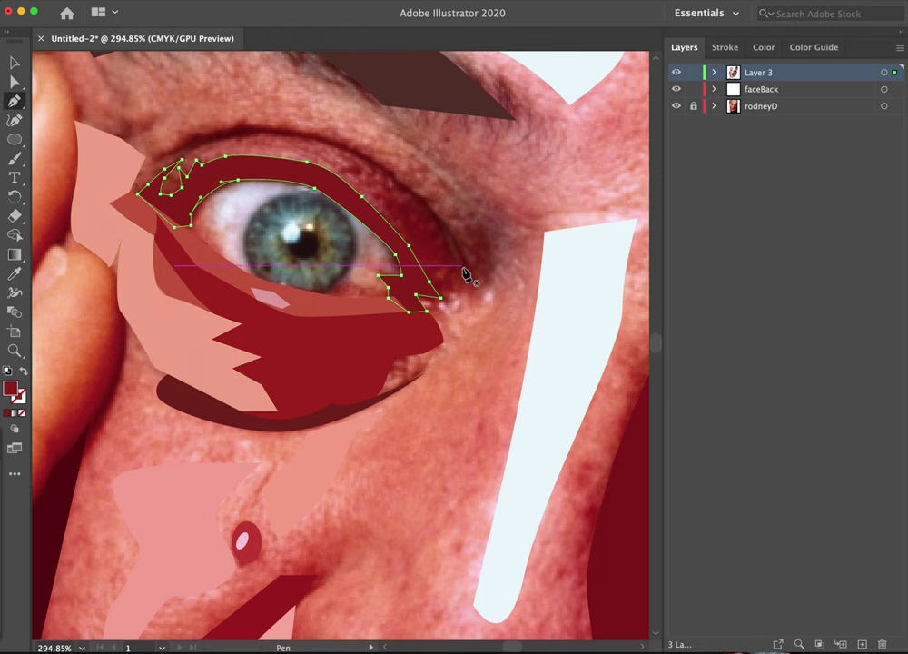
pyautogui.moveTo(460, 270); pyautogui.dragTo(379, 177)
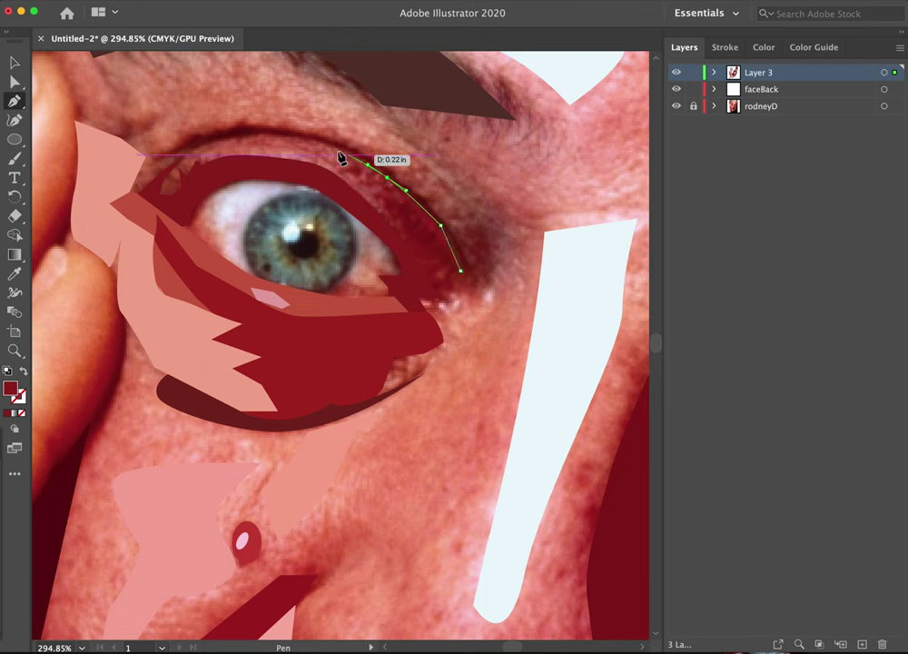
pyautogui.moveTo(322, 143); pyautogui.dragTo(198, 146)
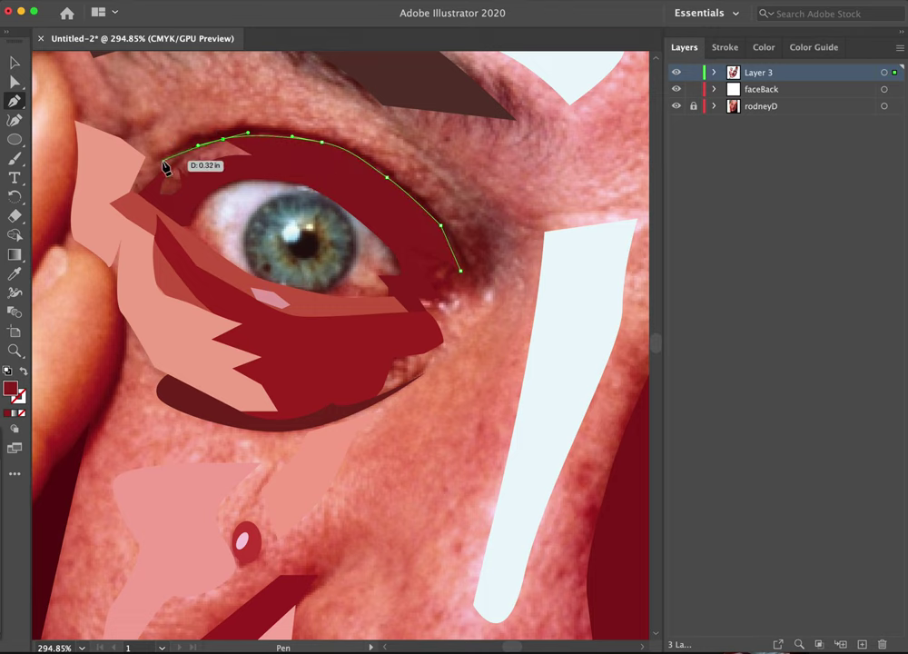
pyautogui.click(157, 158)
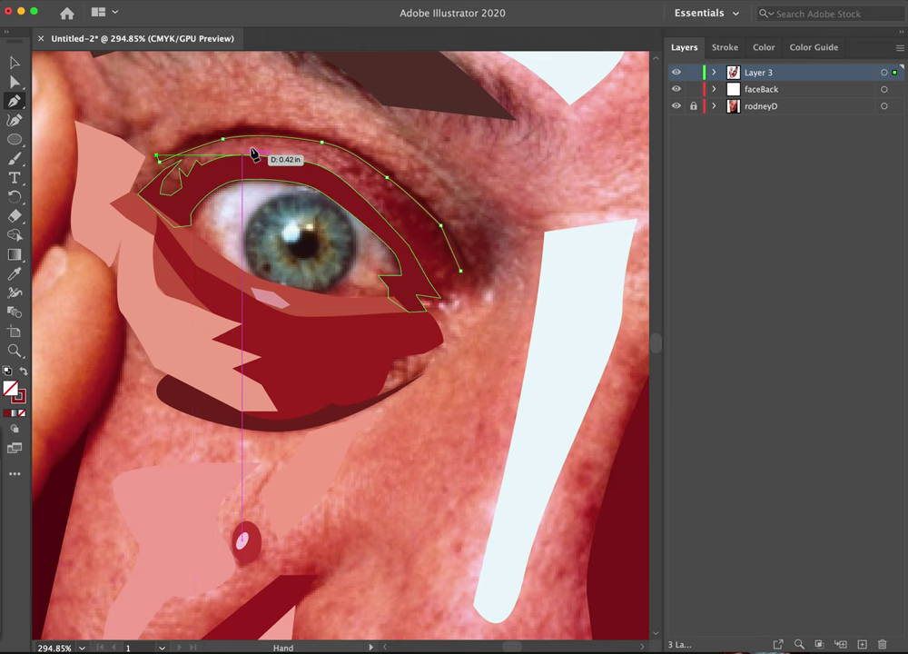
# - Trace the upper edge of the eyelid crease from its outer end back over the eye toward the inner corner
pyautogui.scroll(5, 253, 152)
pyautogui.hscroll(-3, 253, 152)
pyautogui.moveTo(289, 297); pyautogui.dragTo(313, 293)
pyautogui.moveTo(393, 293); pyautogui.dragTo(426, 299)
pyautogui.moveTo(473, 330); pyautogui.dragTo(521, 368)
pyautogui.moveTo(550, 408)
pyautogui.mouseDown()
pyautogui.moveTo(565, 442)
pyautogui.moveTo(567, 416)
pyautogui.mouseUp()
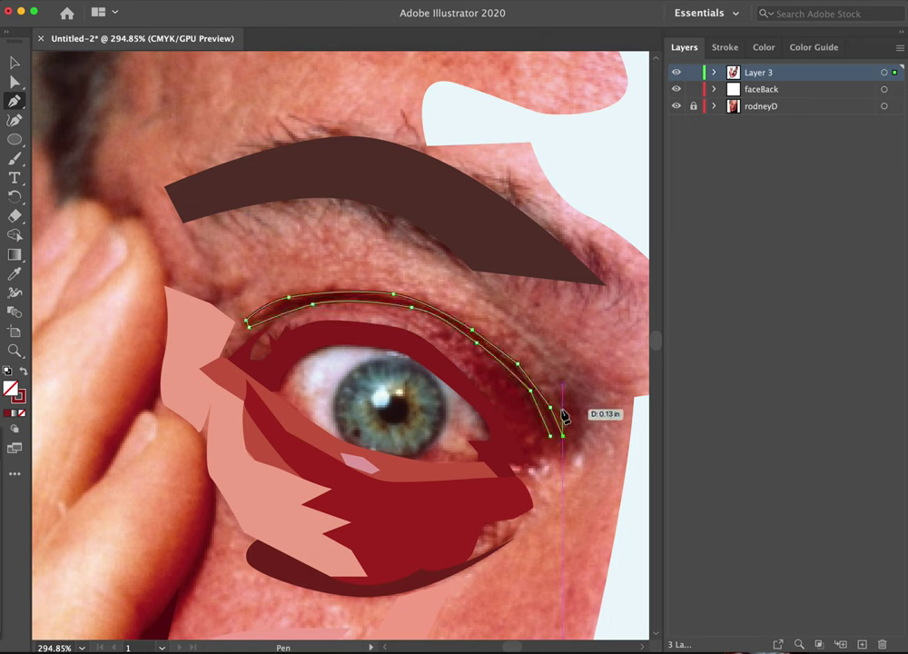
pyautogui.press('super+z')
pyautogui.press('super+z')
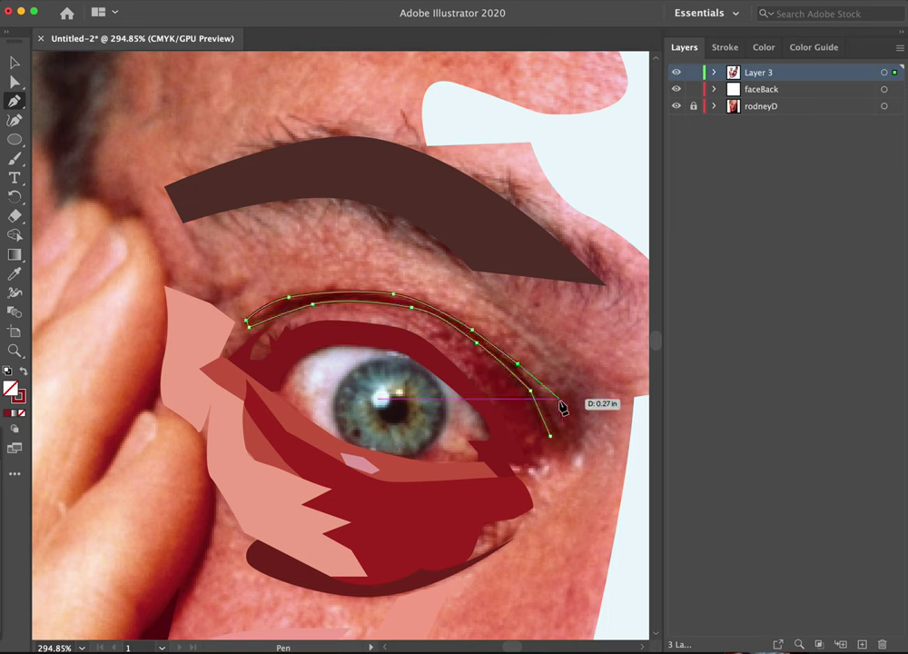
# - Widen the crease outline into a rounded shadow beside the inner eye corner and close it at its starting point
pyautogui.moveTo(552, 410); pyautogui.dragTo(547, 401)
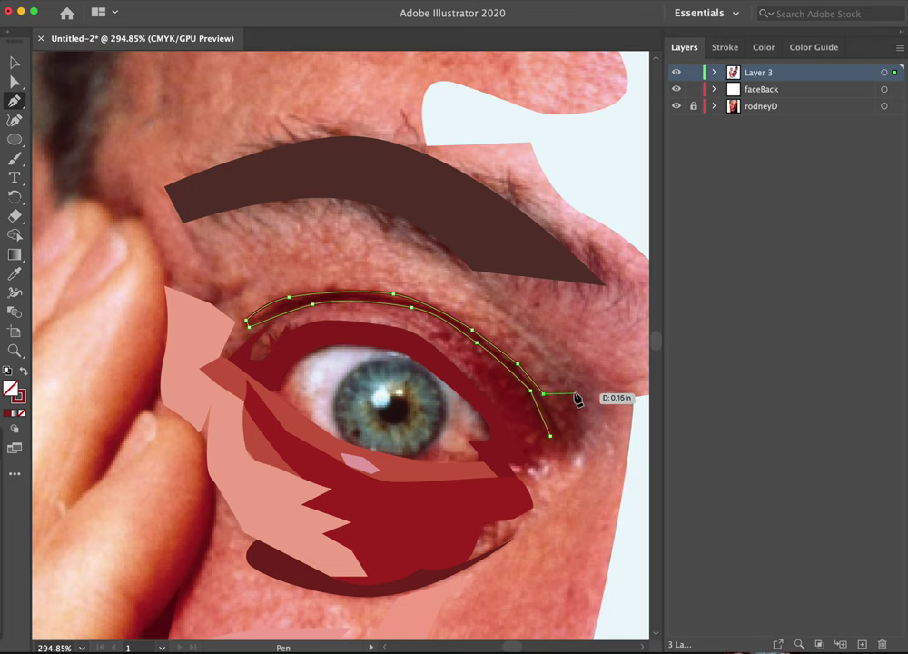
pyautogui.click(572, 392)
pyautogui.moveTo(586, 431); pyautogui.dragTo(551, 445)
pyautogui.press('i')
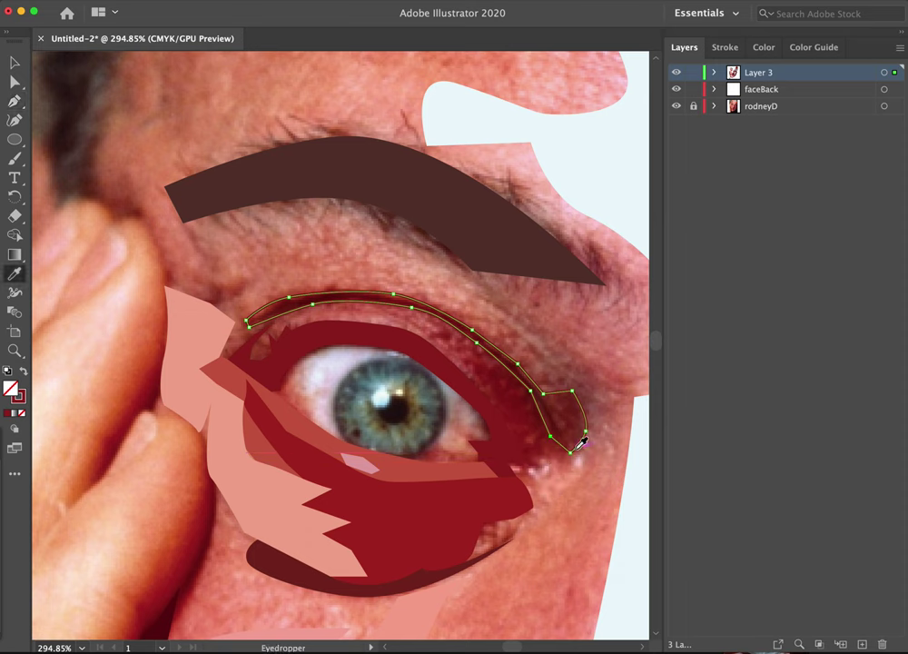
# - Fill the closed eyelid crease shape with a dark reddish brown sampled from the photo
pyautogui.click(574, 412)
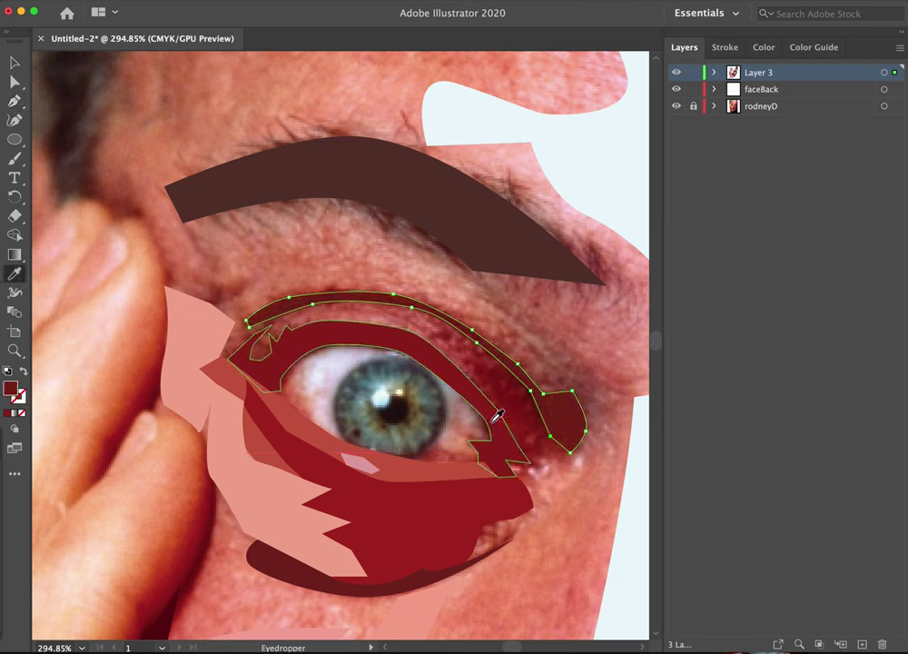
pyautogui.hotkey('ctrl', 'z')
# - Trace a closed shadow shape between the upper lid outline and the crease, reaching down to the eye corner below the rounded shadow
pyautogui.press('p')
pyautogui.moveTo(437, 330); pyautogui.dragTo(489, 400)
pyautogui.click(487, 398)
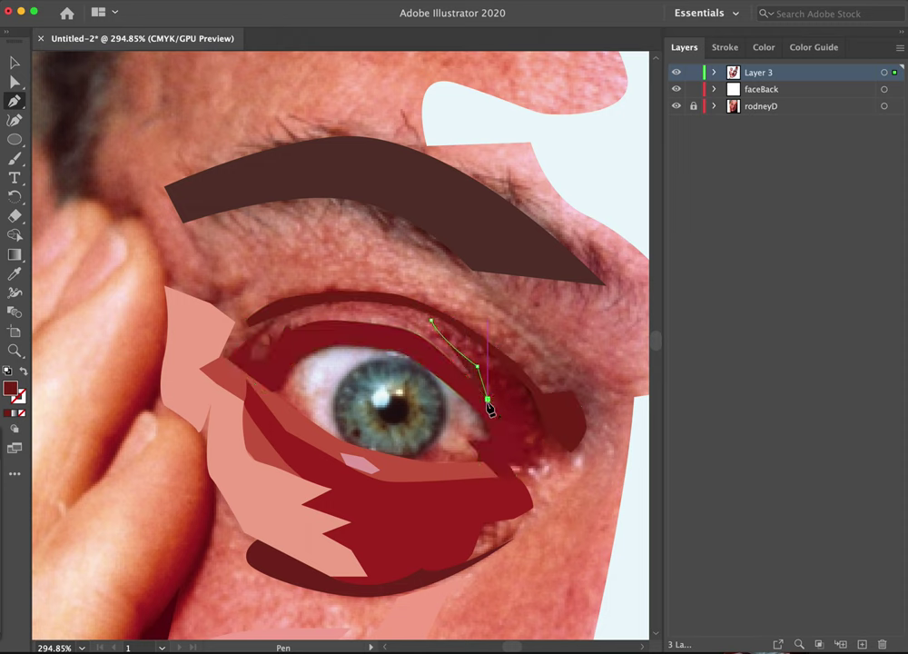
pyautogui.click(531, 463)
pyautogui.click(548, 463)
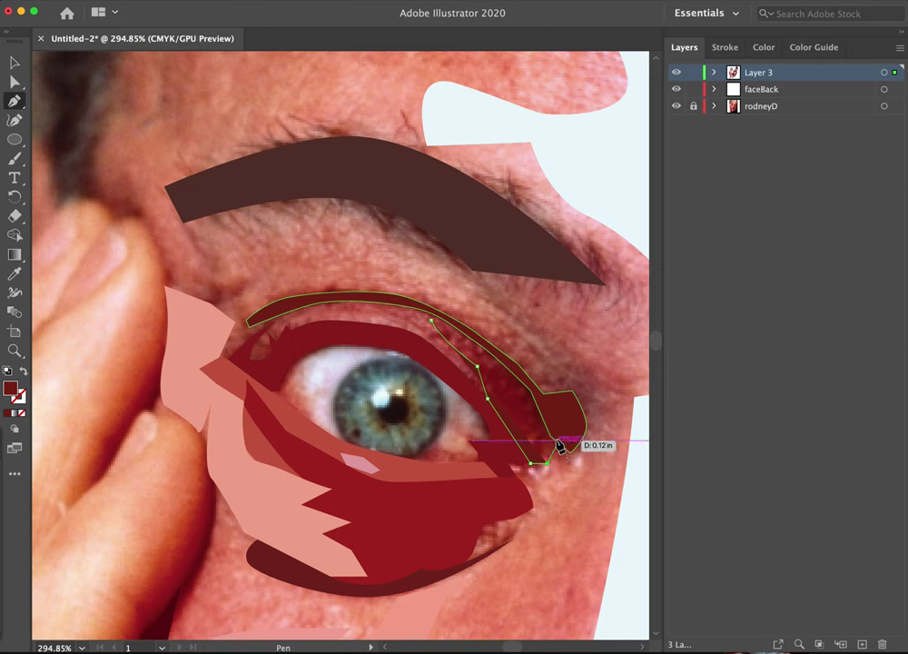
pyautogui.click(556, 441)
pyautogui.click(530, 391)
pyautogui.moveTo(537, 396); pyautogui.dragTo(440, 319)
pyautogui.click(440, 317)
pyautogui.moveTo(432, 320); pyautogui.dragTo(436, 325)
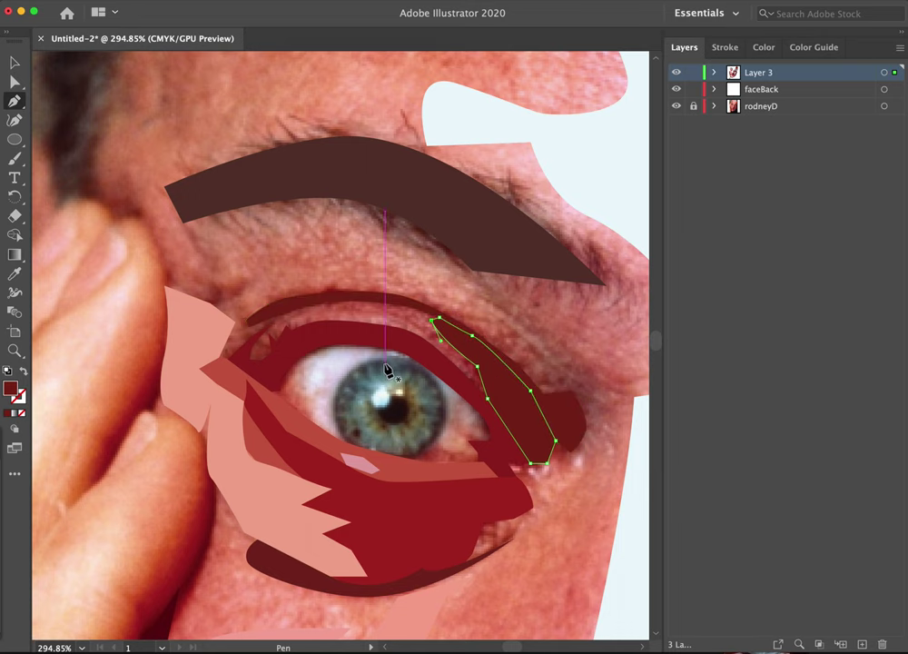
# - Fill the shadow shape between upper lid and crease with a dark red sampled from the photo, without a stroke
pyautogui.click(25, 375)
pyautogui.press('i')
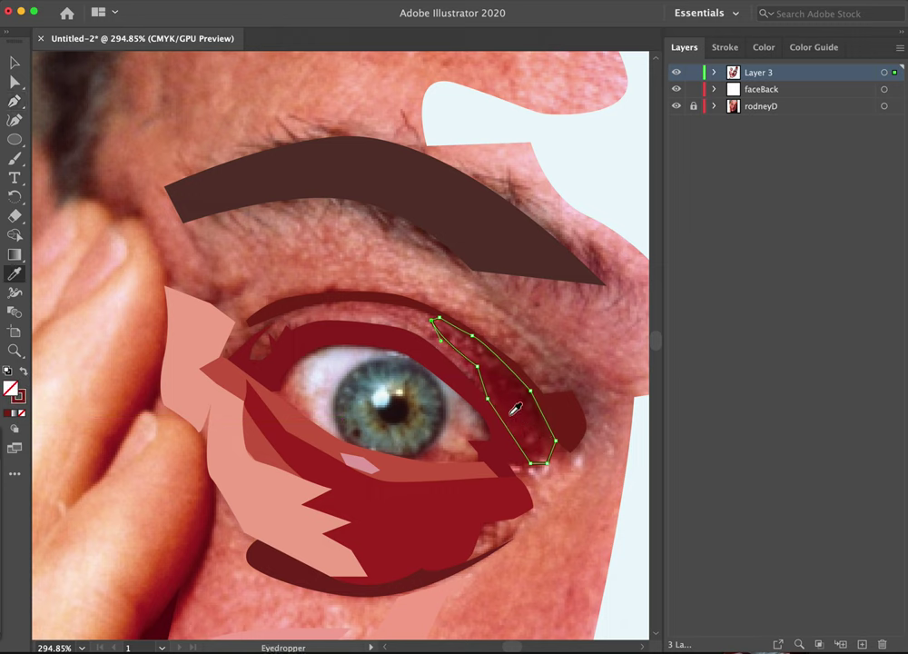
pyautogui.hotkey('shift', 'x')
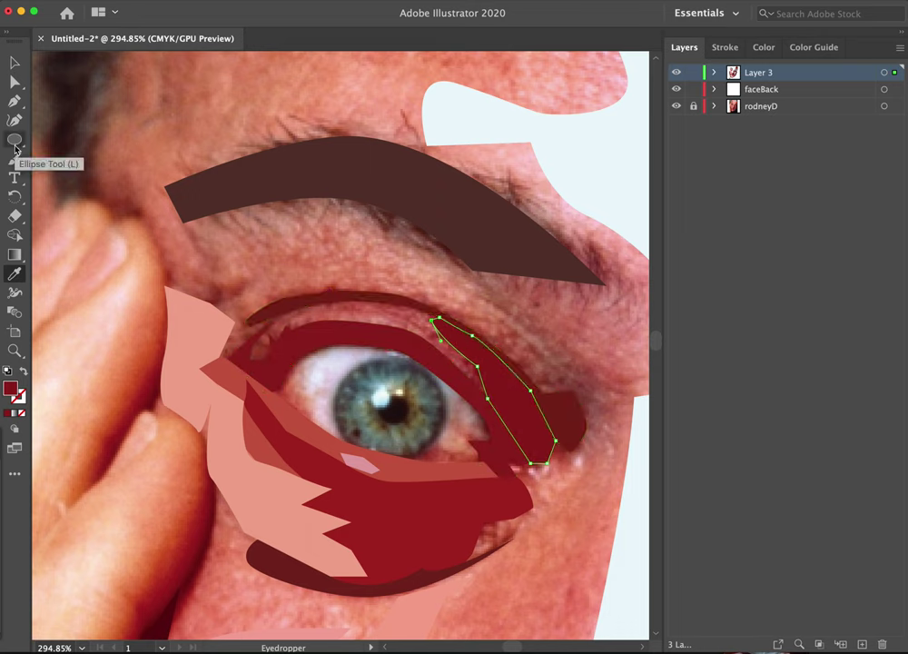
# - Start an eyelid outline with a hooked extension beside the fingers, running down to the eye corner
pyautogui.press('p')
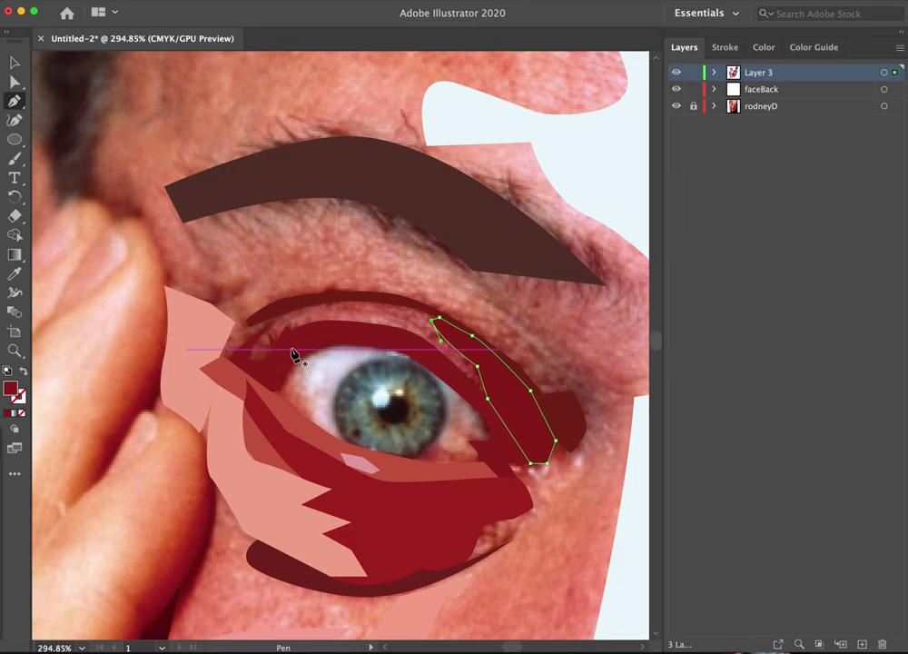
pyautogui.click(235, 323)
pyautogui.click(210, 312)
pyautogui.moveTo(234, 295)
pyautogui.mouseDown()
pyautogui.moveTo(249, 294)
pyautogui.moveTo(246, 277)
pyautogui.mouseUp()
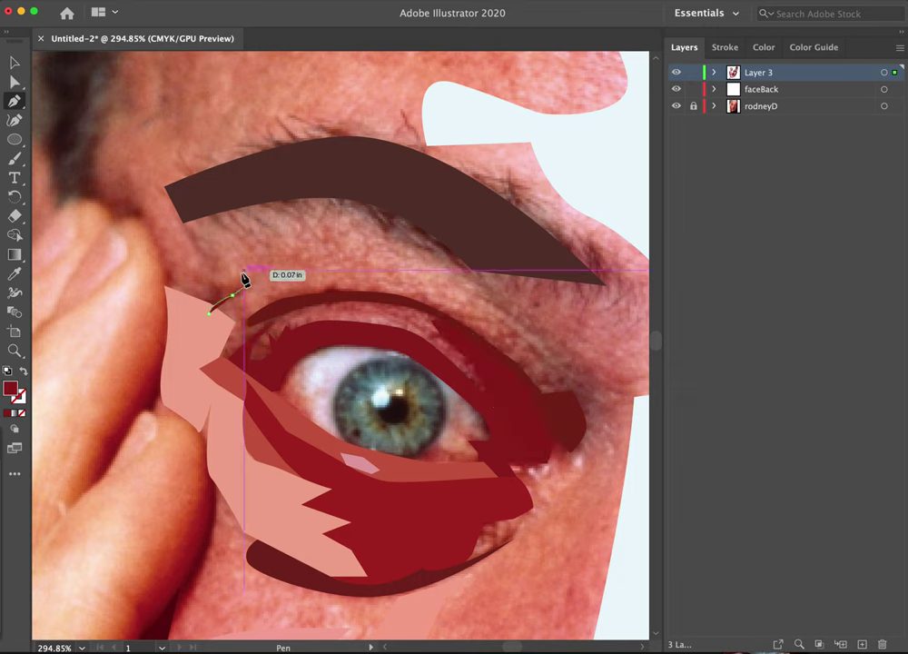
pyautogui.click(234, 278)
pyautogui.click(195, 291)
pyautogui.click(188, 313)
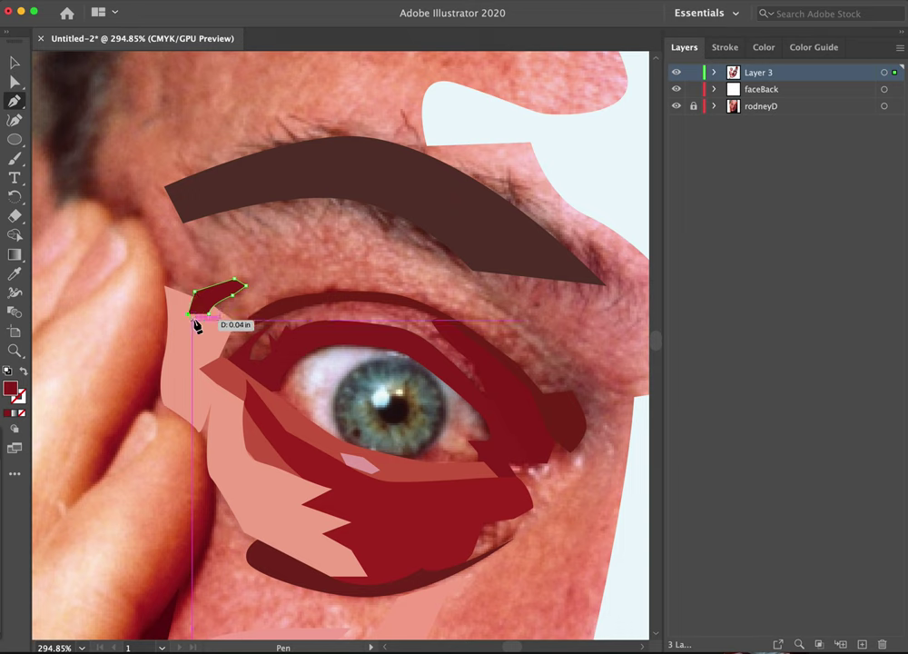
pyautogui.click(221, 358)
pyautogui.keyDown('super'); pyautogui.click(236, 363); pyautogui.keyUp('super')
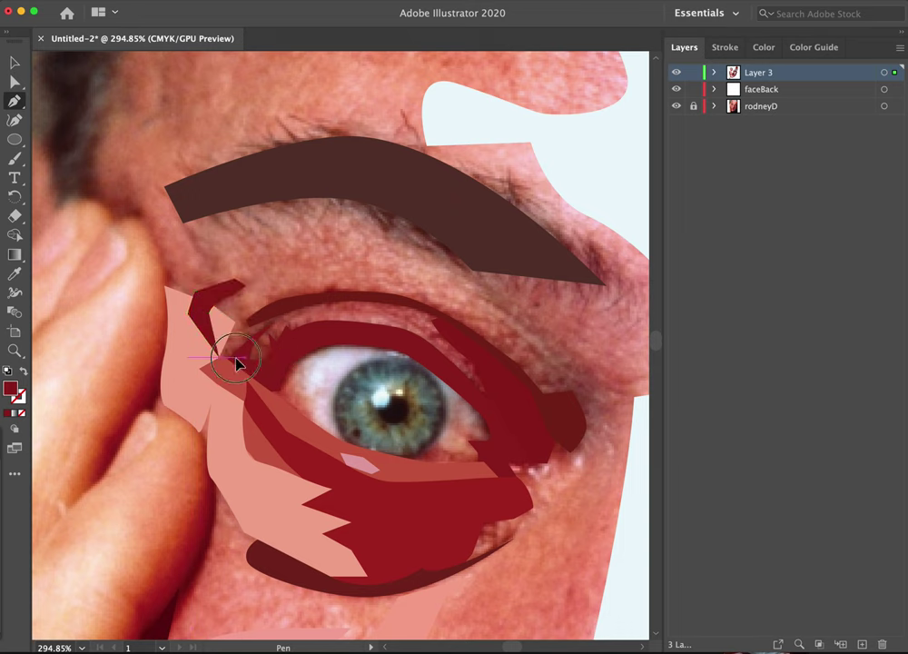
pyautogui.click(260, 366)
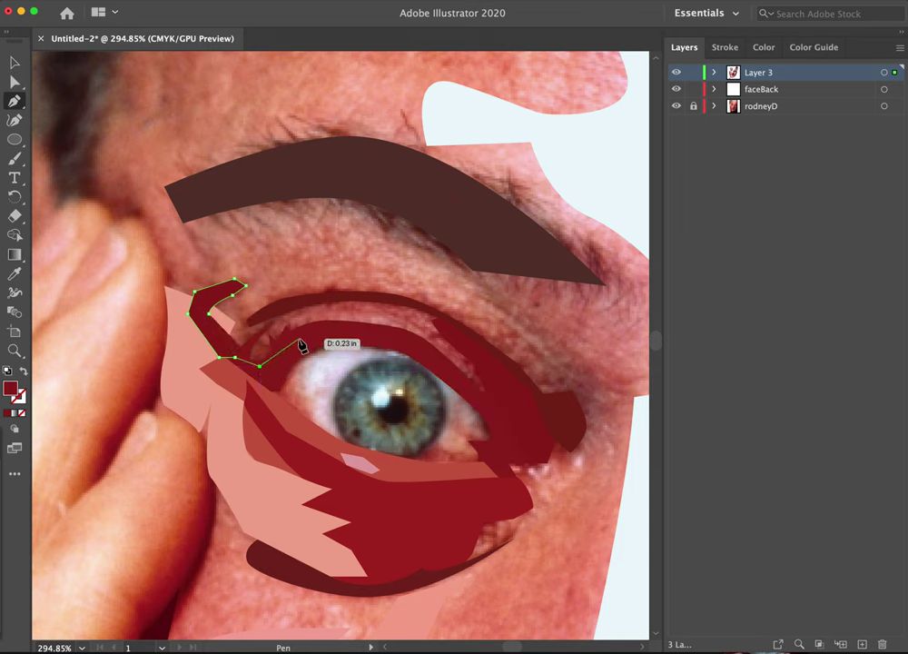
# - Trace the eyelid band along the upper lash line to its far end and back beneath the crease, using dark red as stroke only
pyautogui.moveTo(303, 345); pyautogui.dragTo(451, 362)
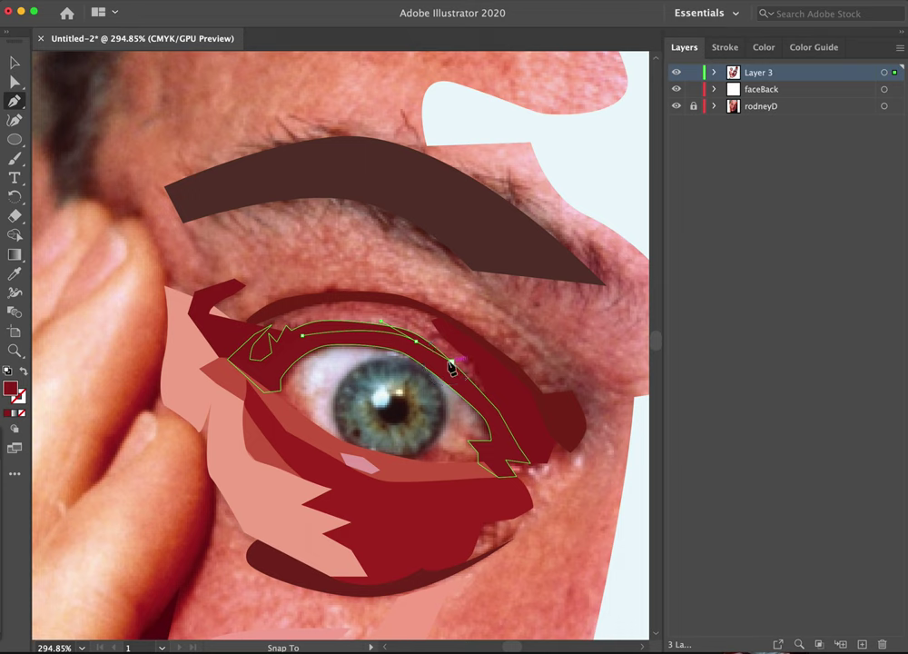
pyautogui.click(475, 398)
pyautogui.click(499, 384)
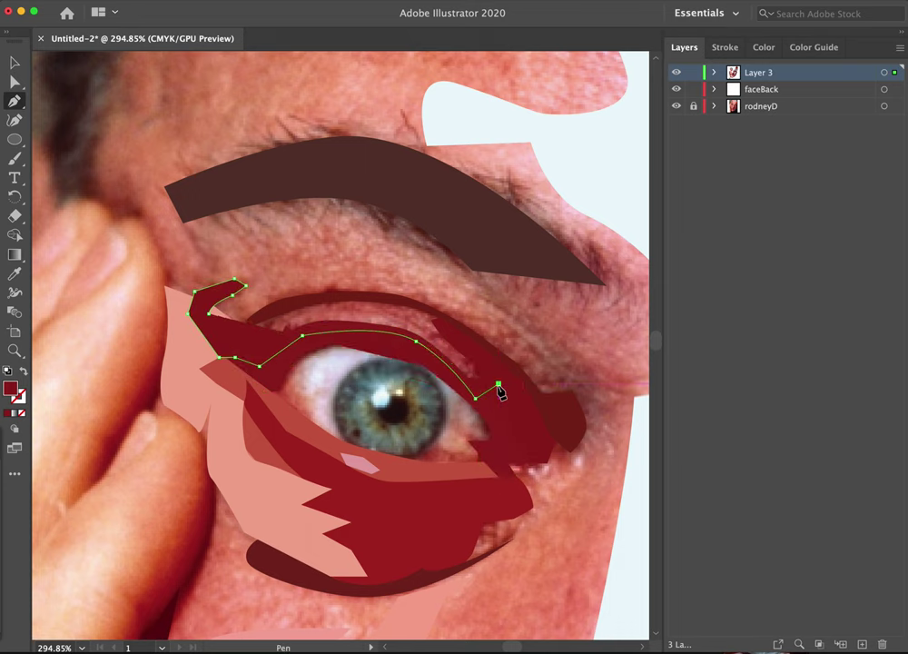
pyautogui.moveTo(465, 345); pyautogui.dragTo(431, 324)
pyautogui.click(439, 317)
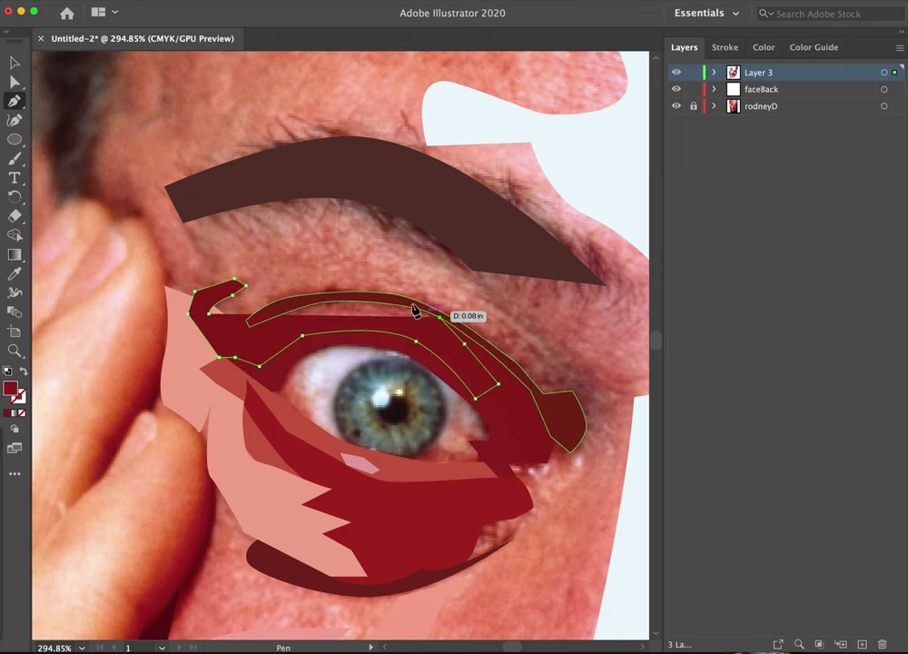
pyautogui.moveTo(393, 299); pyautogui.dragTo(375, 297)
pyautogui.moveTo(294, 302); pyautogui.dragTo(294, 310)
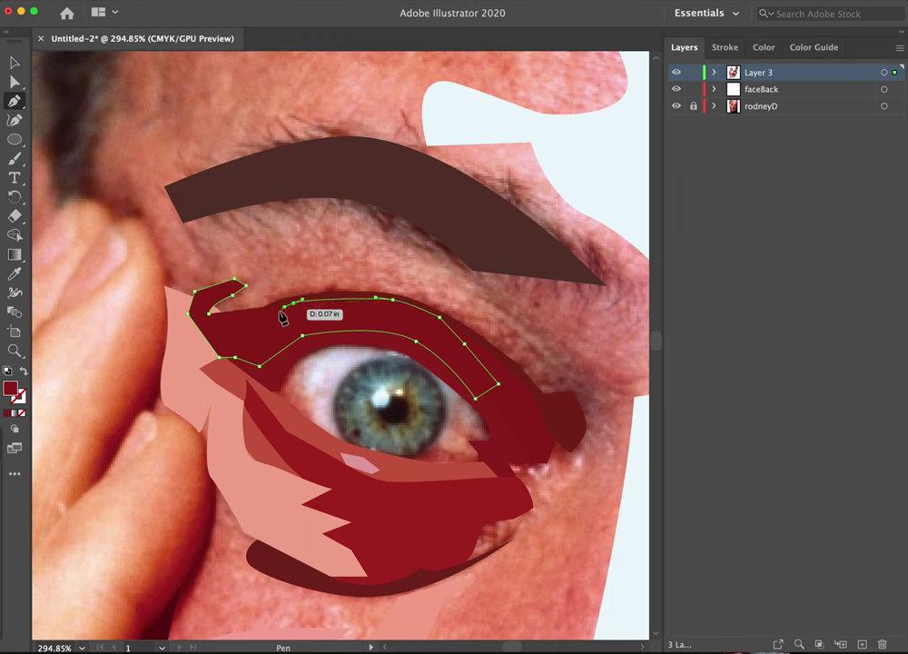
pyautogui.click(25, 371)
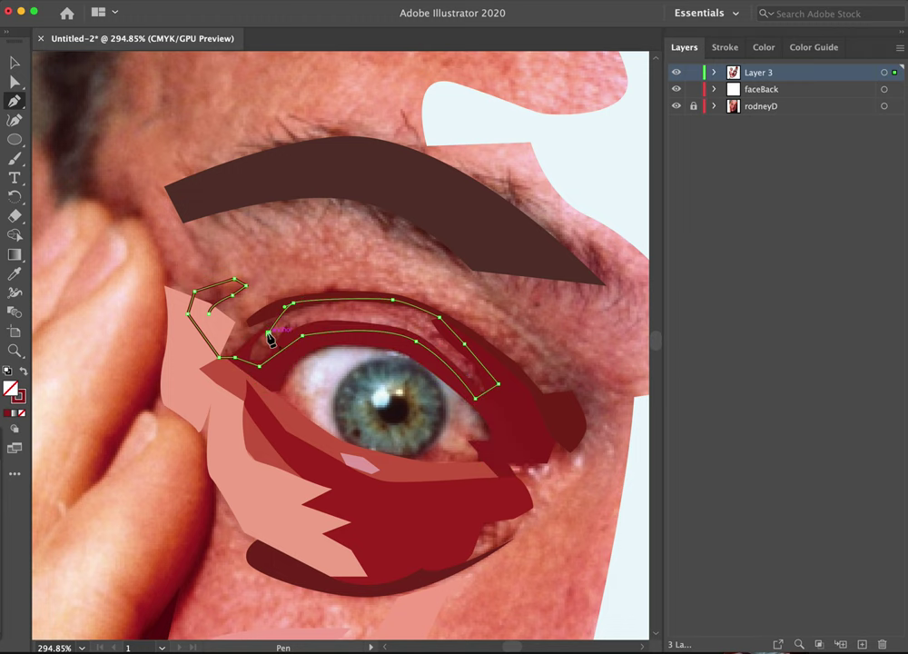
# - Try to select the anchor points of the hooked extension beside the fingers
pyautogui.click(14, 61)
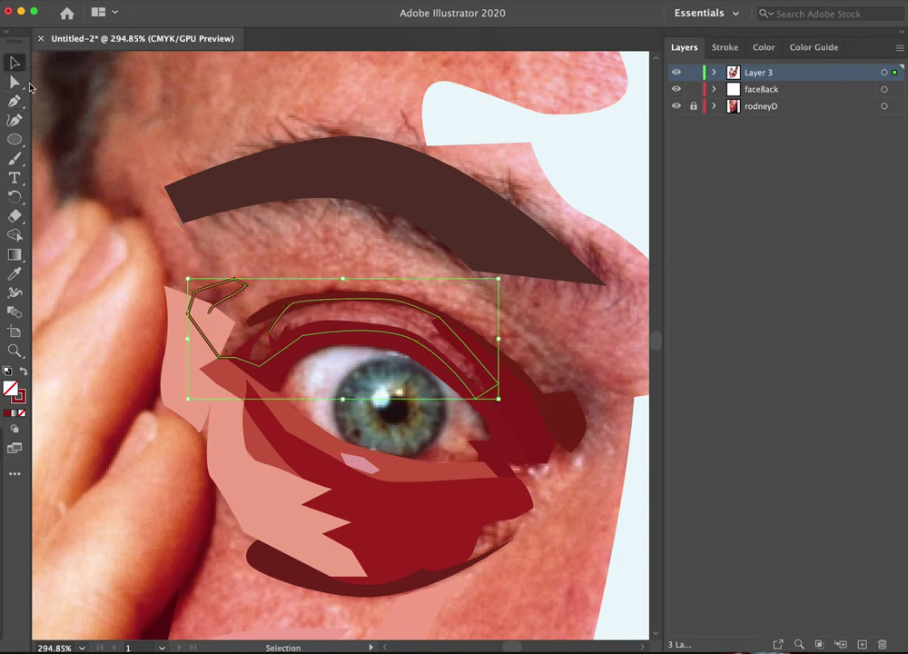
pyautogui.click(14, 85)
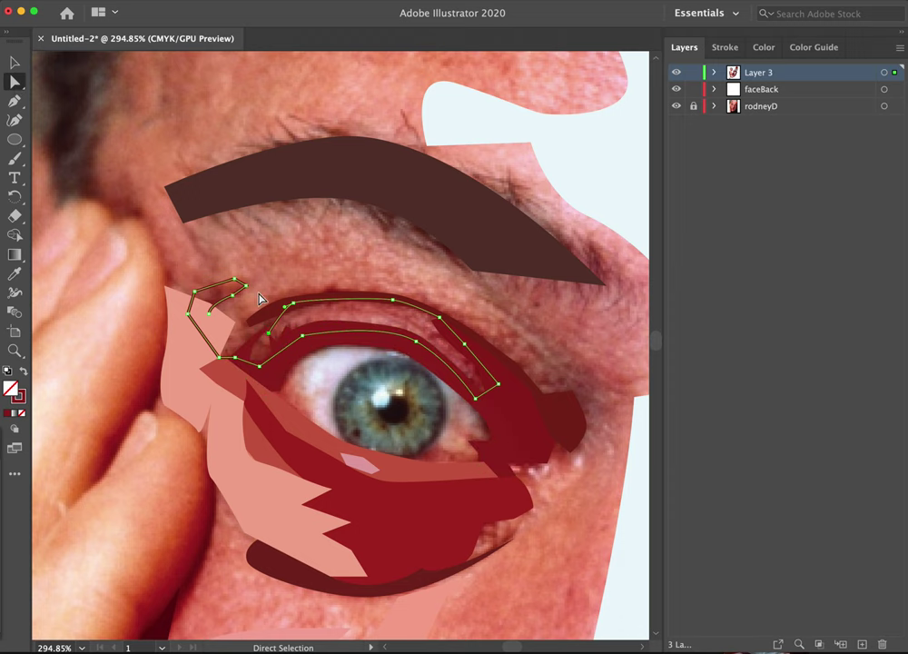
pyautogui.click(210, 317)
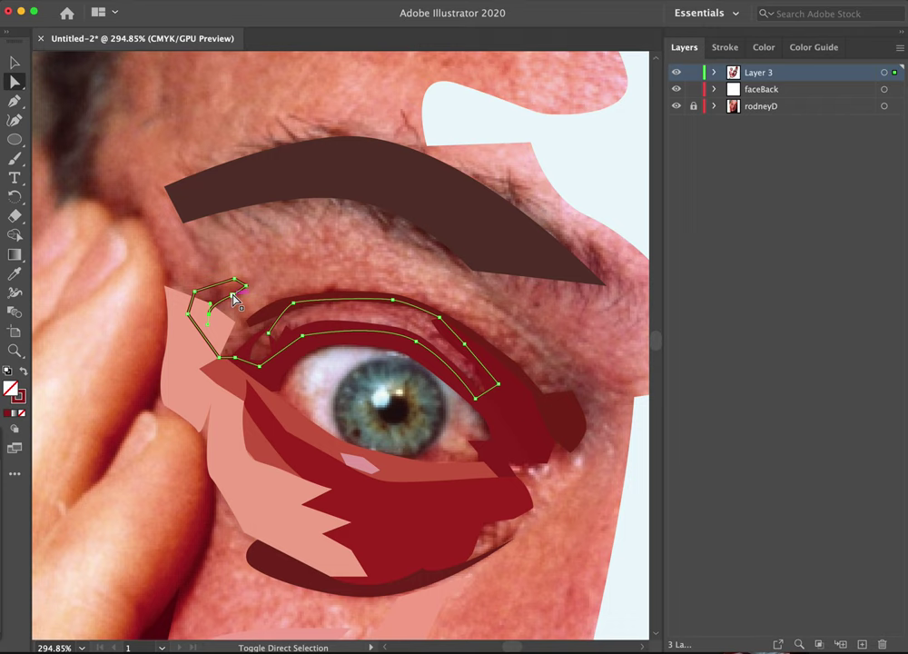
pyautogui.click(232, 296)
pyautogui.keyDown('shift'); pyautogui.click(246, 286); pyautogui.keyUp('shift')
pyautogui.keyDown('shift'); pyautogui.click(234, 280); pyautogui.keyUp('shift')
pyautogui.moveTo(195, 295); pyautogui.dragTo(182, 313)
pyautogui.click(265, 263)
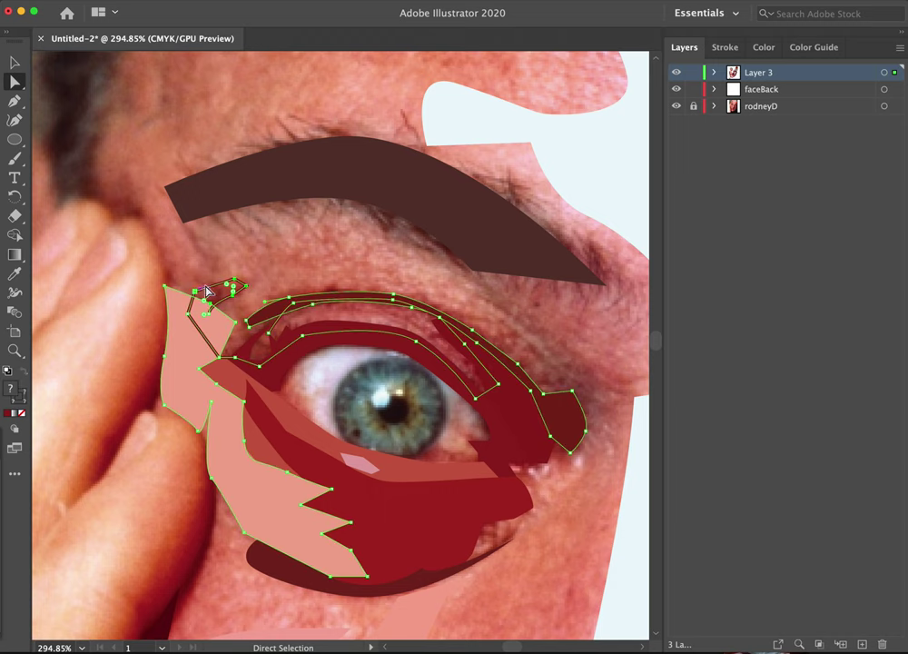
pyautogui.click(264, 268)
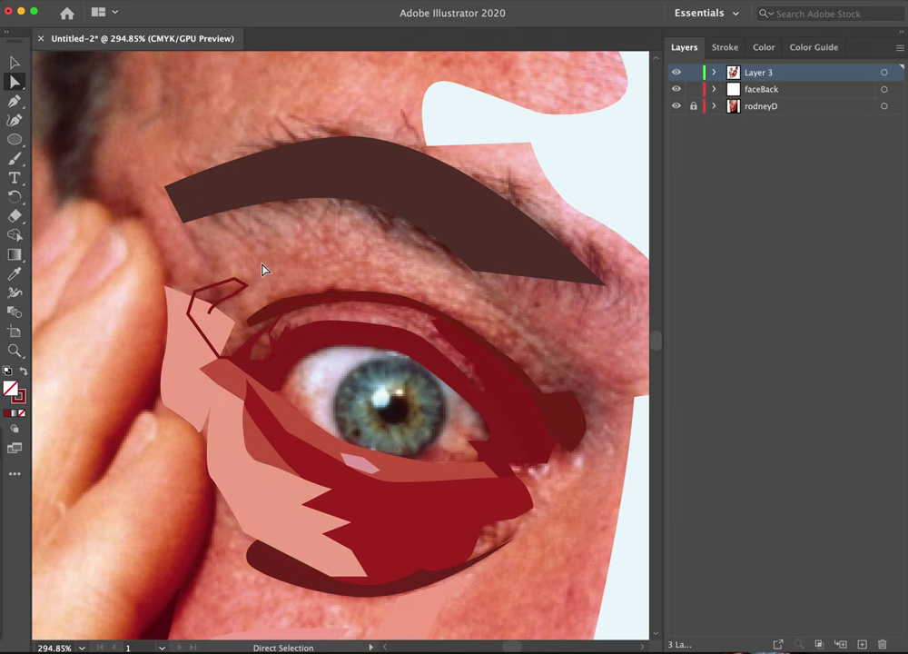
pyautogui.click(229, 296)
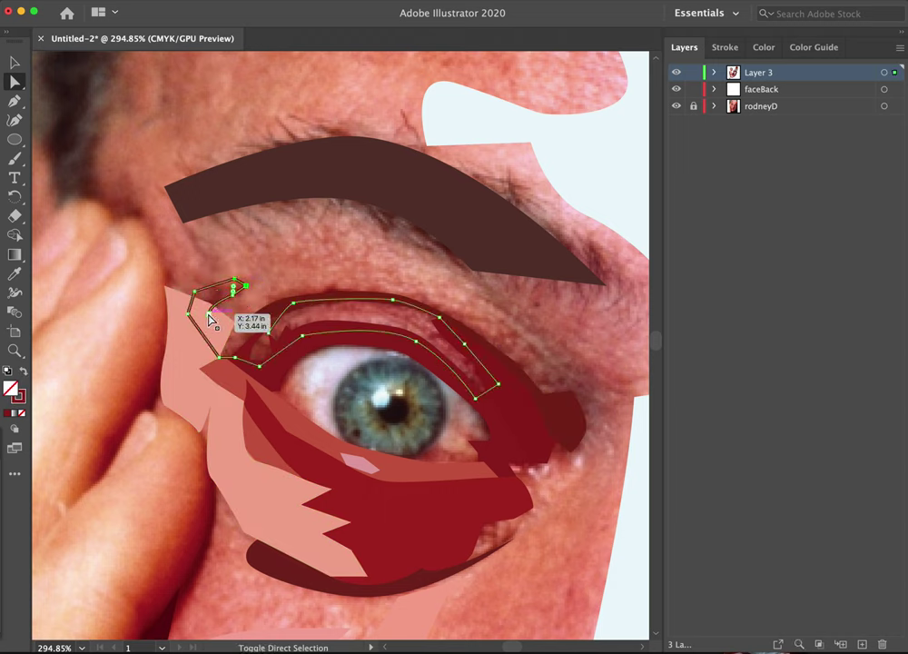
pyautogui.keyDown('shift'); pyautogui.click(209, 314); pyautogui.keyUp('shift')
pyautogui.moveTo(195, 292); pyautogui.dragTo(229, 360)
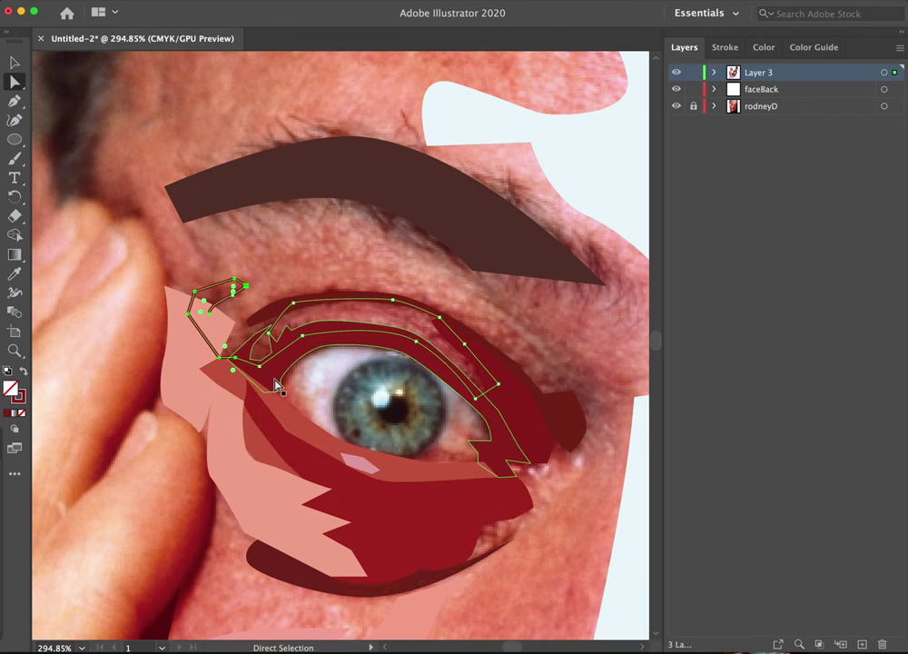
pyautogui.click(309, 309)
pyautogui.click(283, 327)
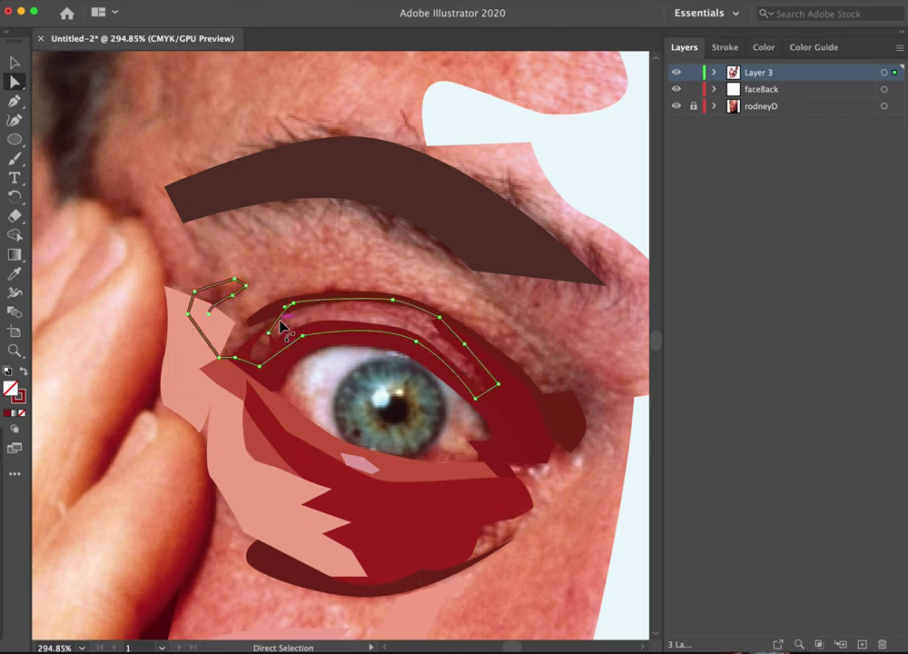
# - Delete the hooked extension beside the fingers from the eyelid outline, including its stray leftover point
pyautogui.moveTo(270, 368); pyautogui.dragTo(223, 363)
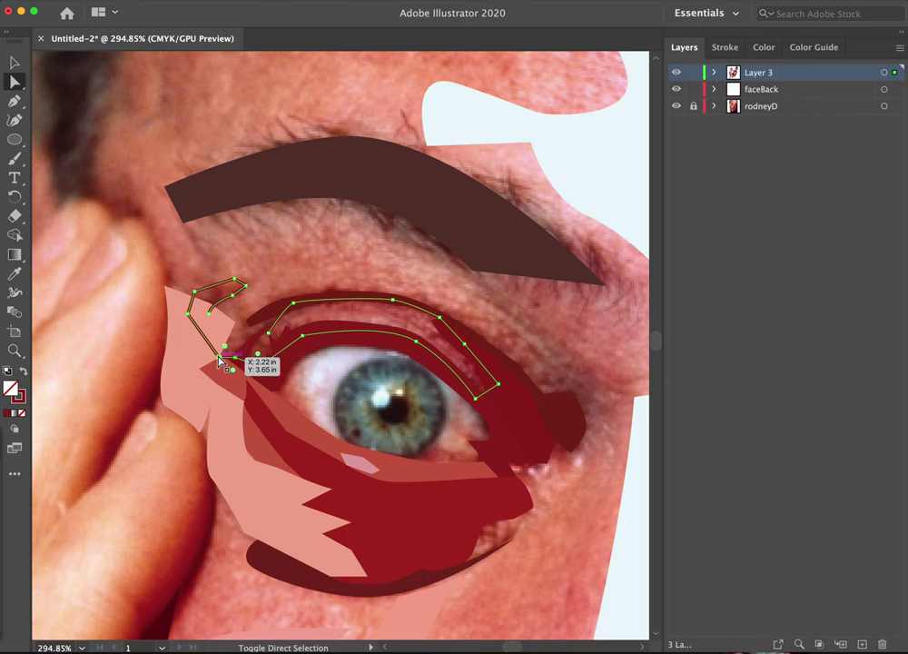
pyautogui.keyDown('shift'); pyautogui.click(188, 314); pyautogui.keyUp('shift')
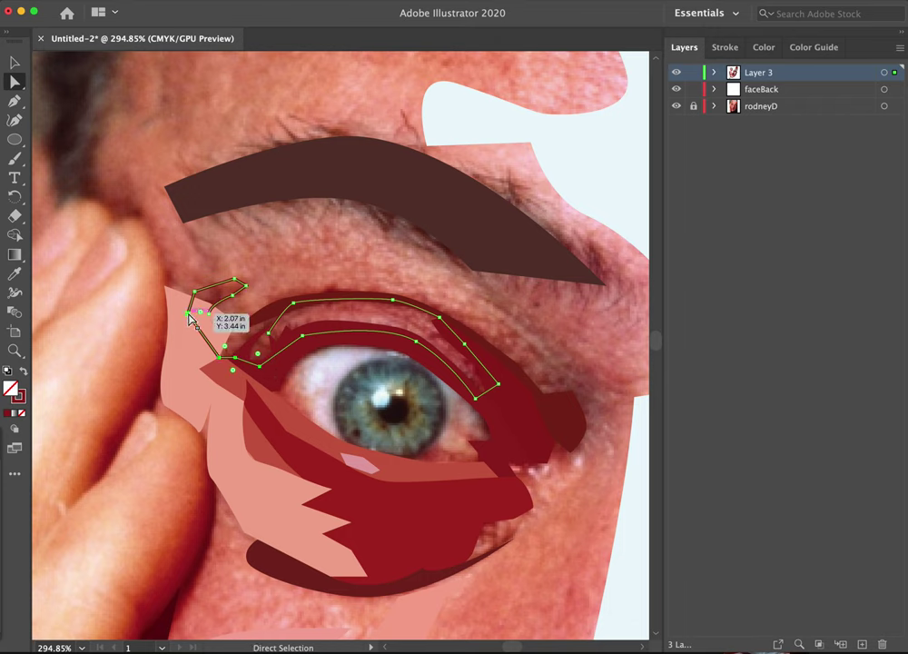
pyautogui.keyDown('shift'); pyautogui.click(195, 292); pyautogui.keyUp('shift')
pyautogui.keyDown('shift'); pyautogui.click(234, 279); pyautogui.keyUp('shift')
pyautogui.keyDown('shift'); pyautogui.click(245, 286); pyautogui.keyUp('shift')
pyautogui.keyDown('shift'); pyautogui.click(233, 296); pyautogui.keyUp('shift')
pyautogui.moveTo(211, 315); pyautogui.dragTo(210, 318)
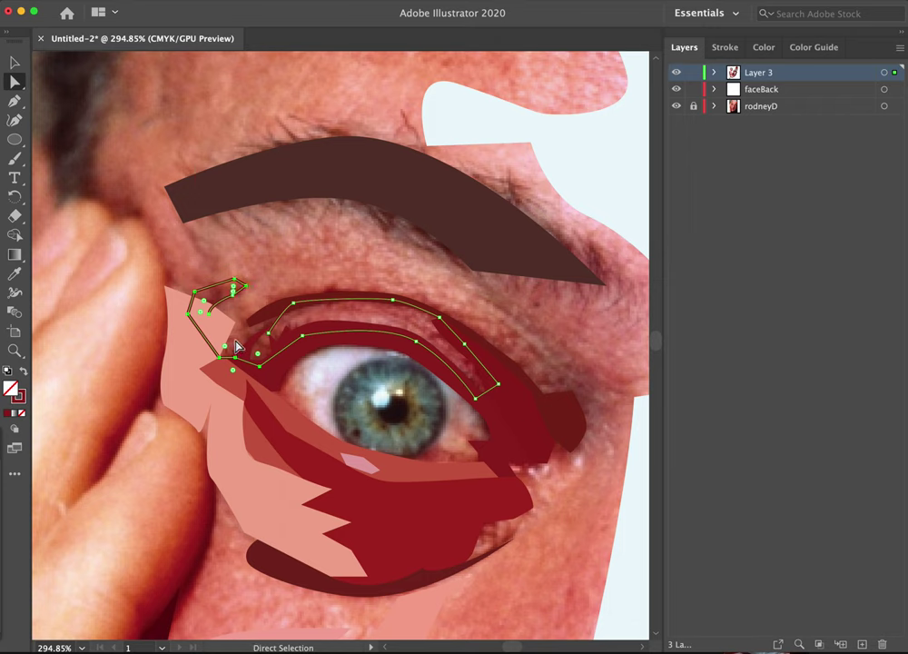
pyautogui.press('Delete')
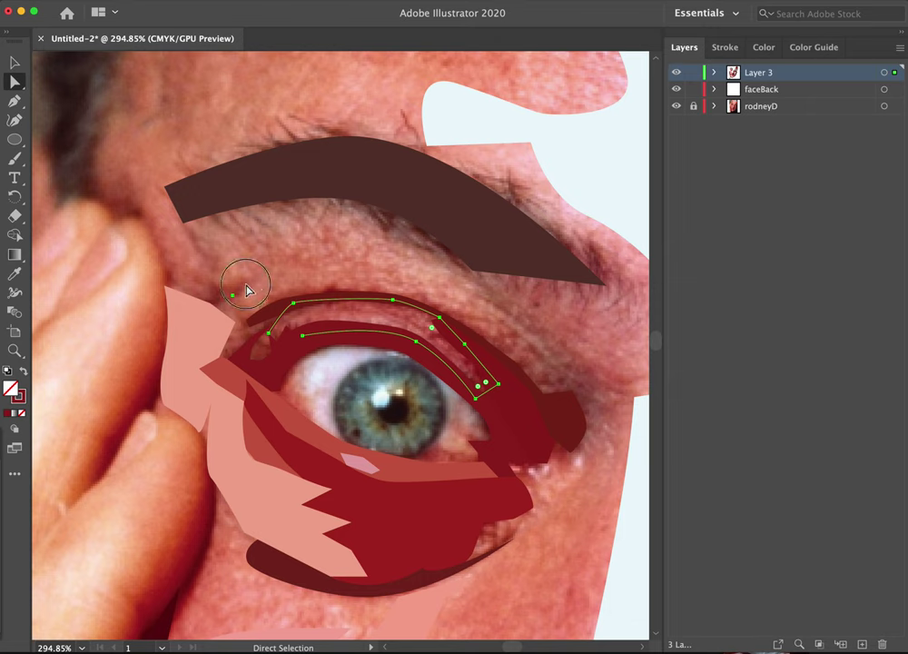
pyautogui.click(232, 298)
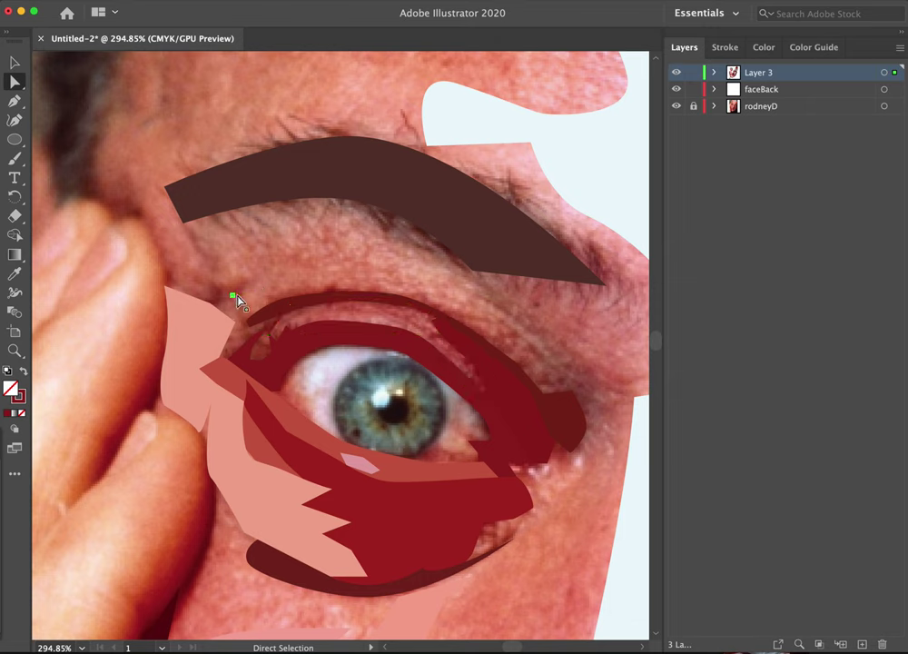
pyautogui.click(278, 321)
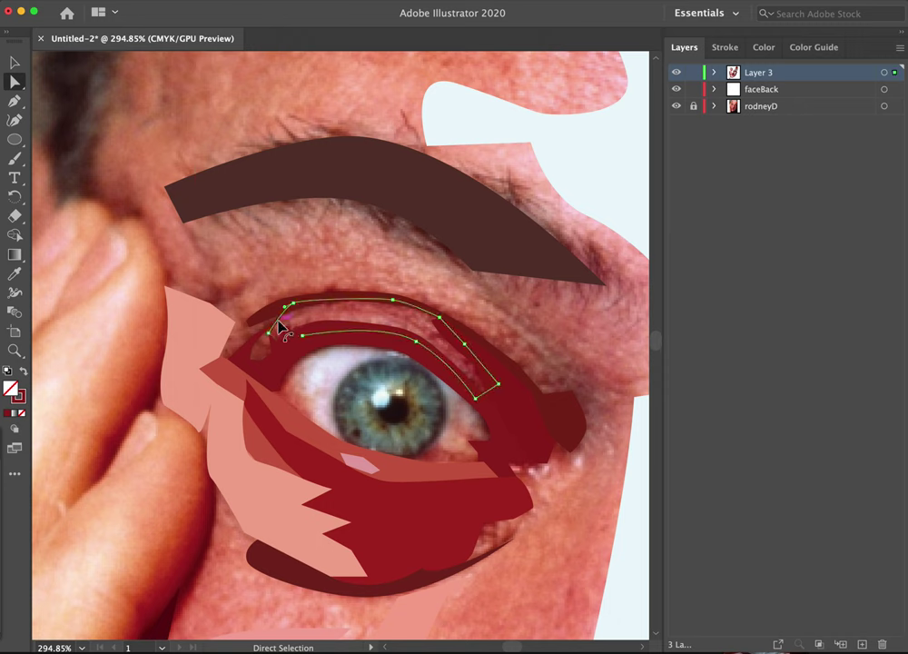
# - Continue the eyelid outline from the open end of its lower edge around the finger-side eye corner and close it at the upper end
pyautogui.click(15, 100)
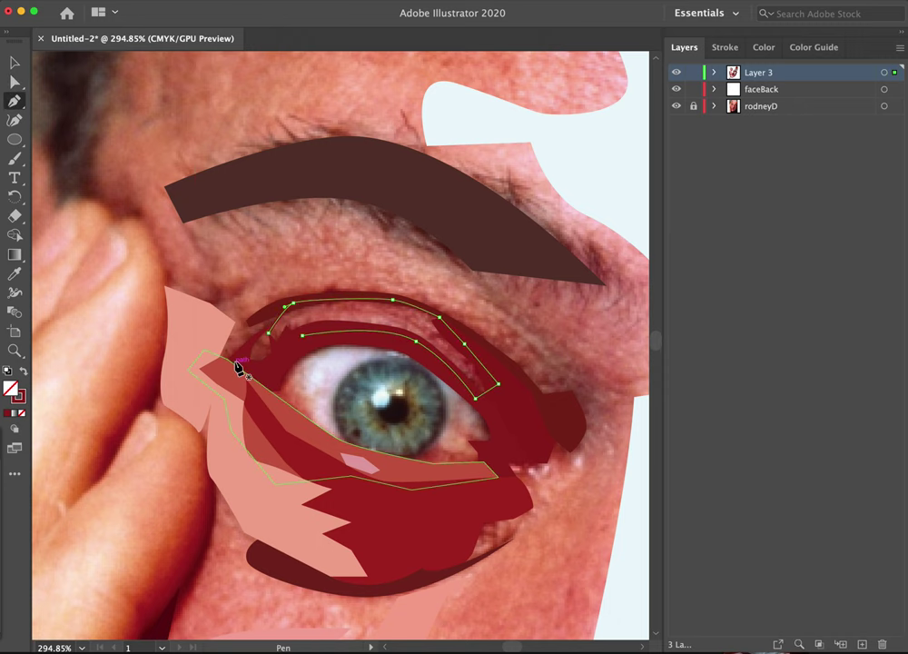
pyautogui.click(302, 336)
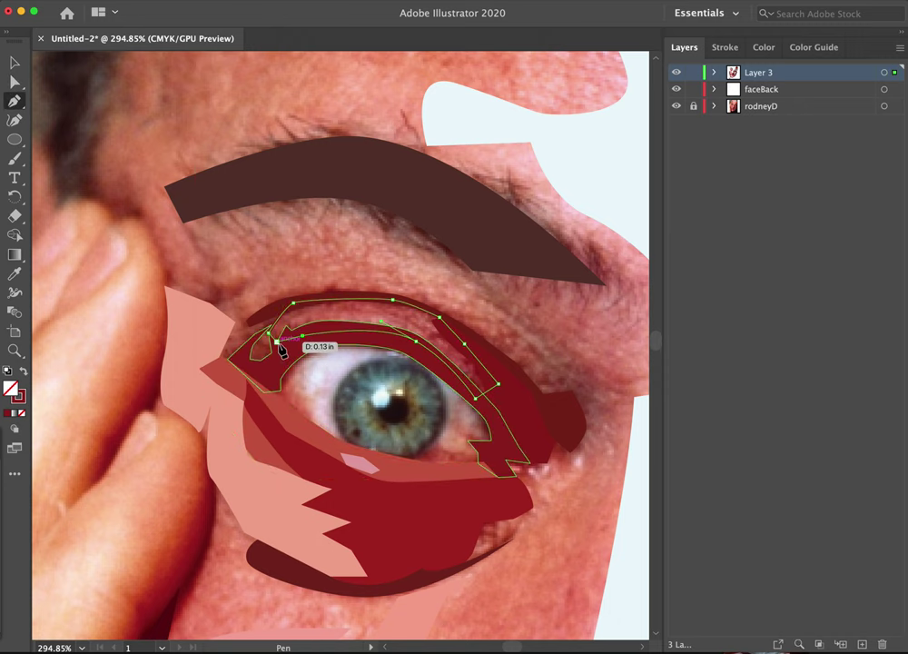
pyautogui.click(272, 362)
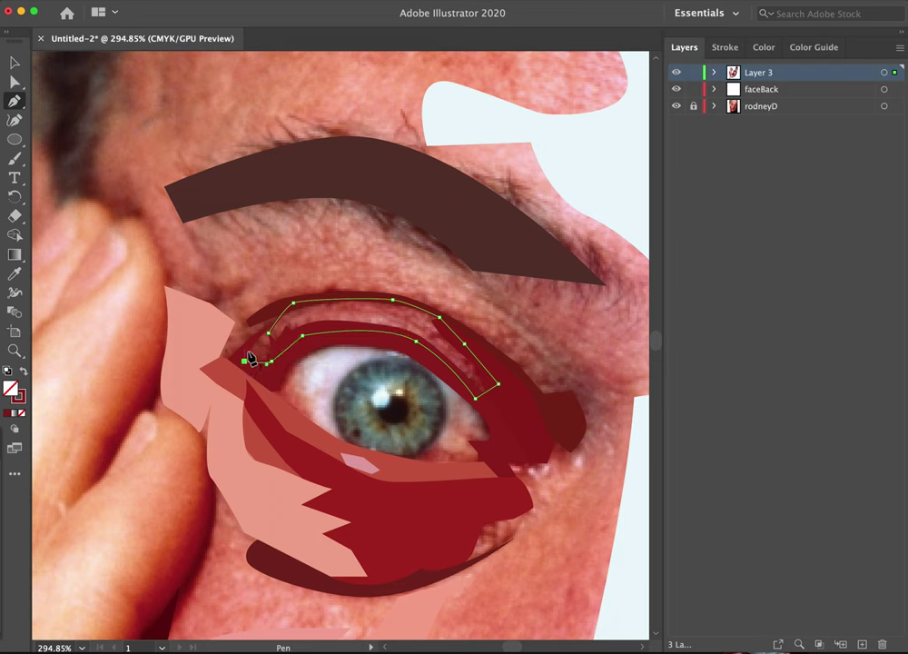
pyautogui.moveTo(247, 360); pyautogui.dragTo(258, 347)
pyautogui.click(256, 341)
pyautogui.click(269, 333)
# - Fill the eyelid shape with a pink sampled from the photo's lid and send it behind the dark red eye shapes
pyautogui.press('i')
pyautogui.click(385, 312)
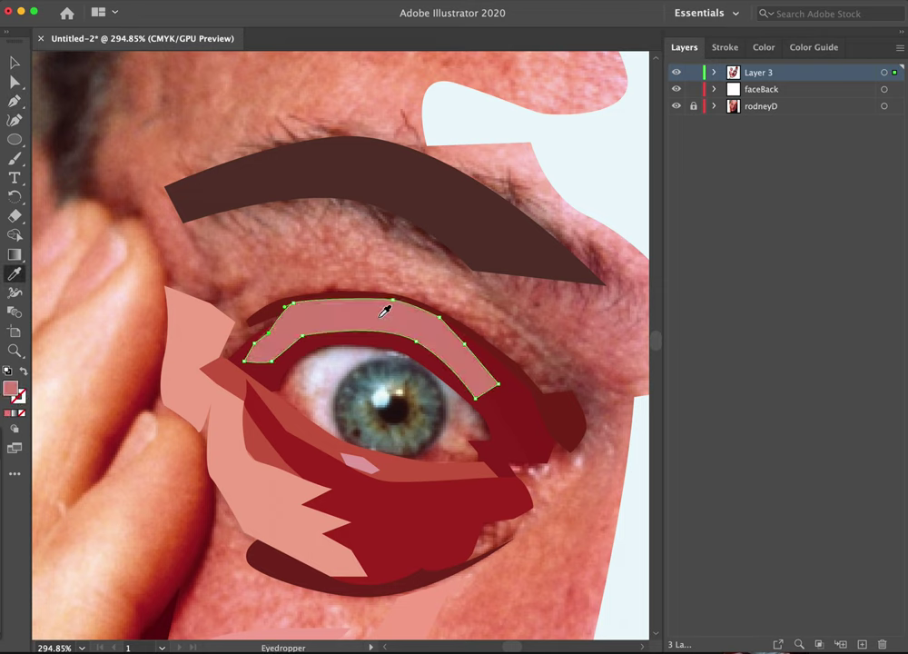
pyautogui.hotkey('ctrl', 'z')
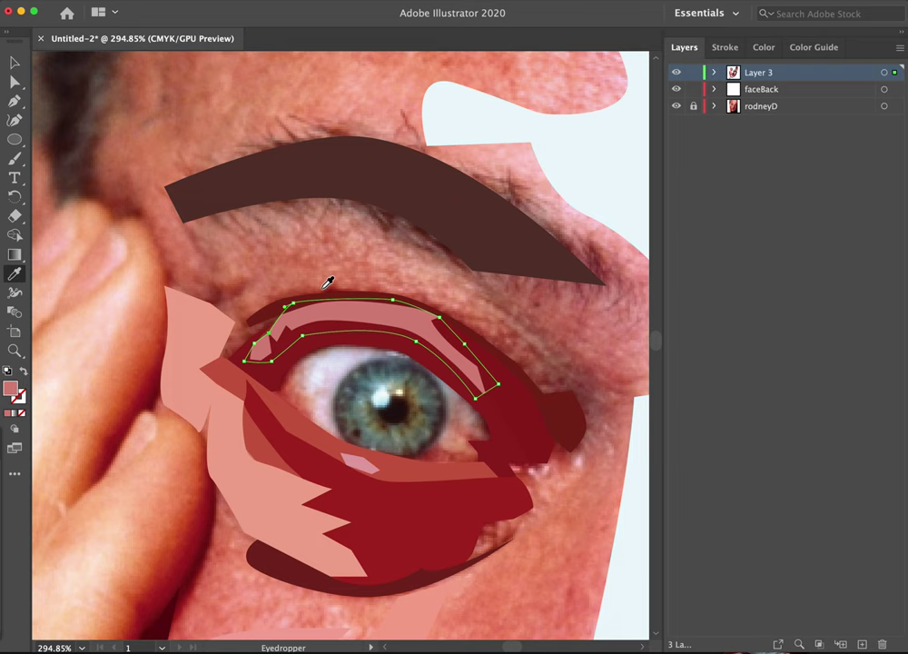
# - Draw the upper edge of the eye white along the lid from the finger-side corner to the opposite corner, shown as an unfilled stroke
pyautogui.press('z')
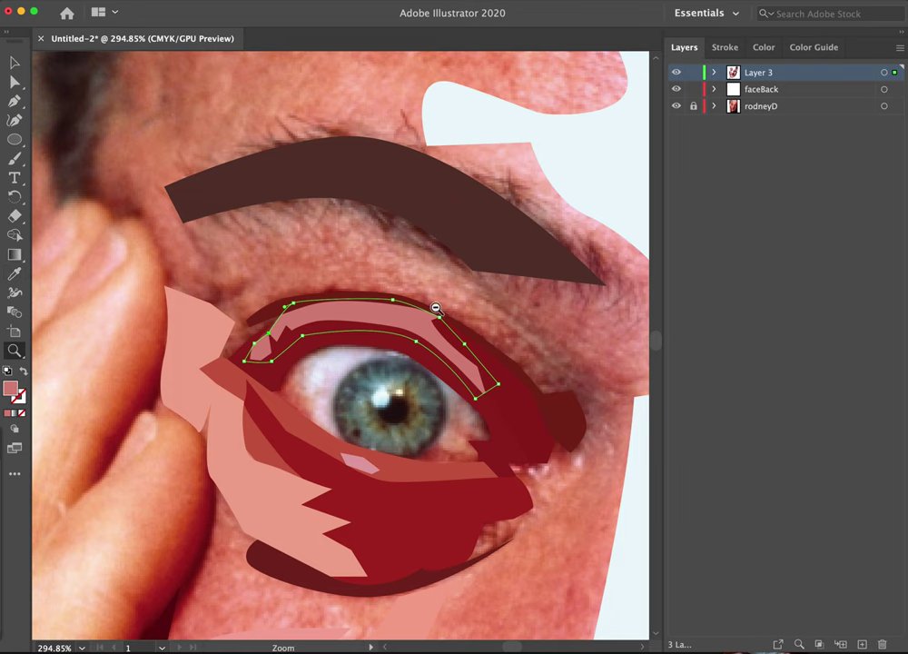
pyautogui.keyDown('alt'); pyautogui.click(436, 308); pyautogui.keyUp('alt')
pyautogui.click(311, 430)
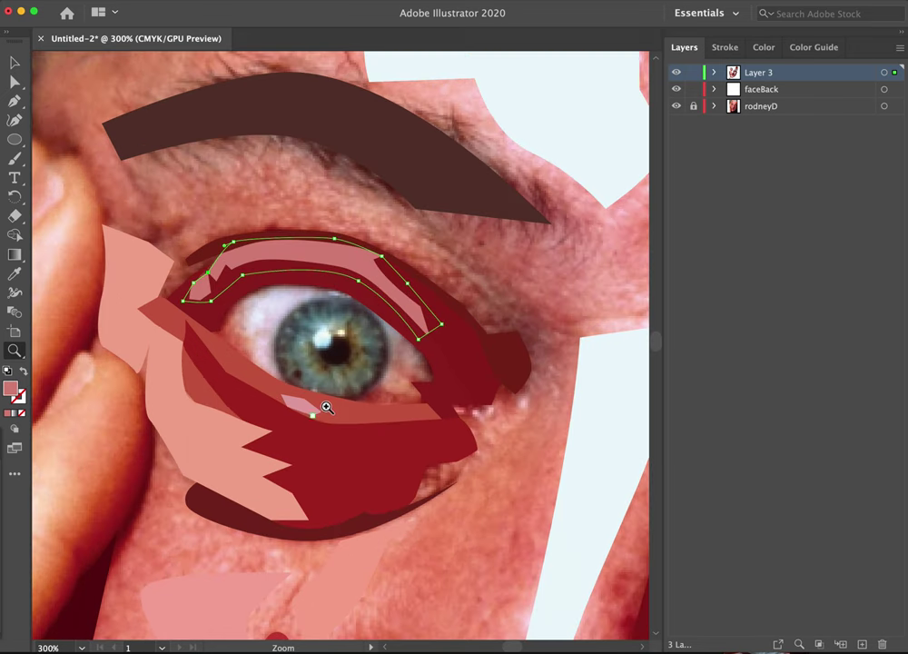
pyautogui.click(340, 330)
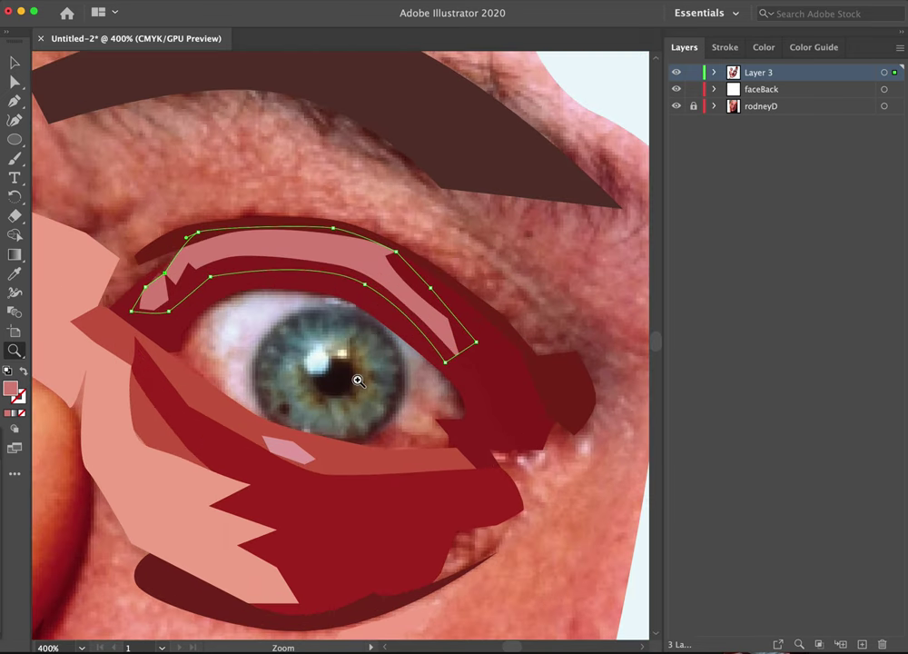
pyautogui.click(359, 378)
pyautogui.moveTo(337, 364); pyautogui.dragTo(466, 375)
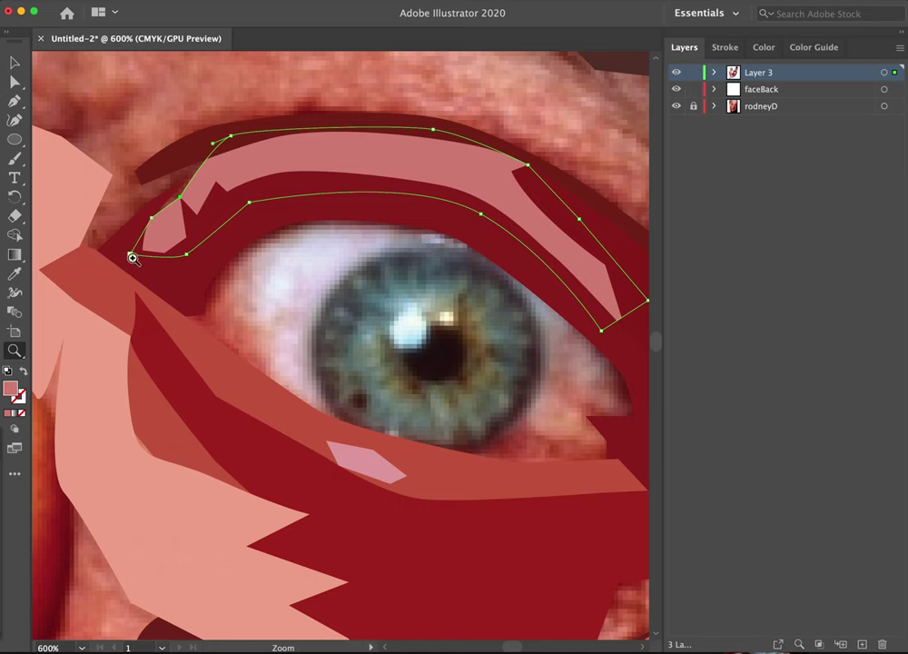
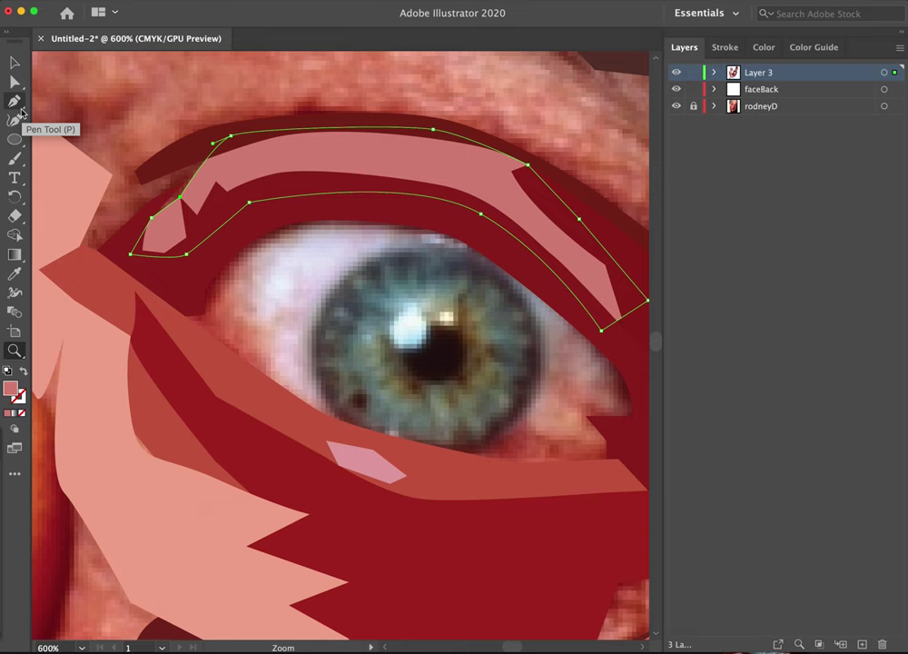
pyautogui.click(20, 109)
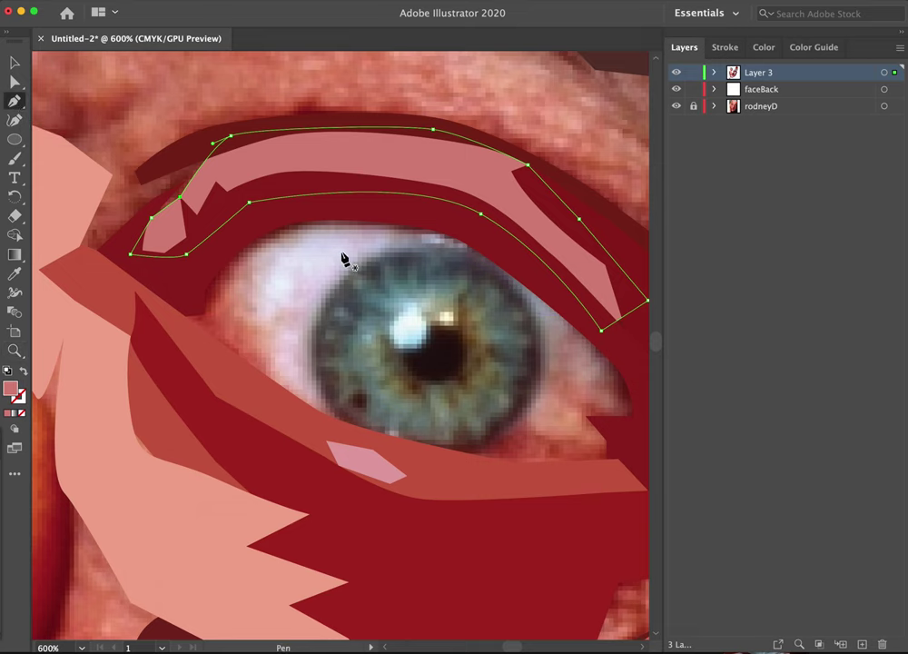
pyautogui.moveTo(193, 306); pyautogui.dragTo(220, 270)
pyautogui.moveTo(259, 228); pyautogui.dragTo(298, 212)
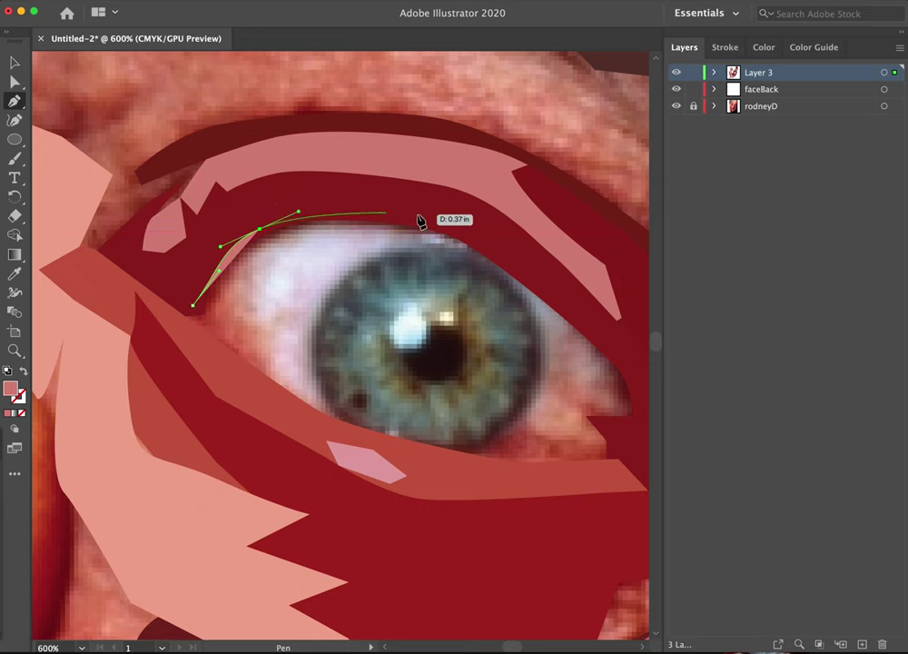
pyautogui.moveTo(425, 218); pyautogui.dragTo(456, 227)
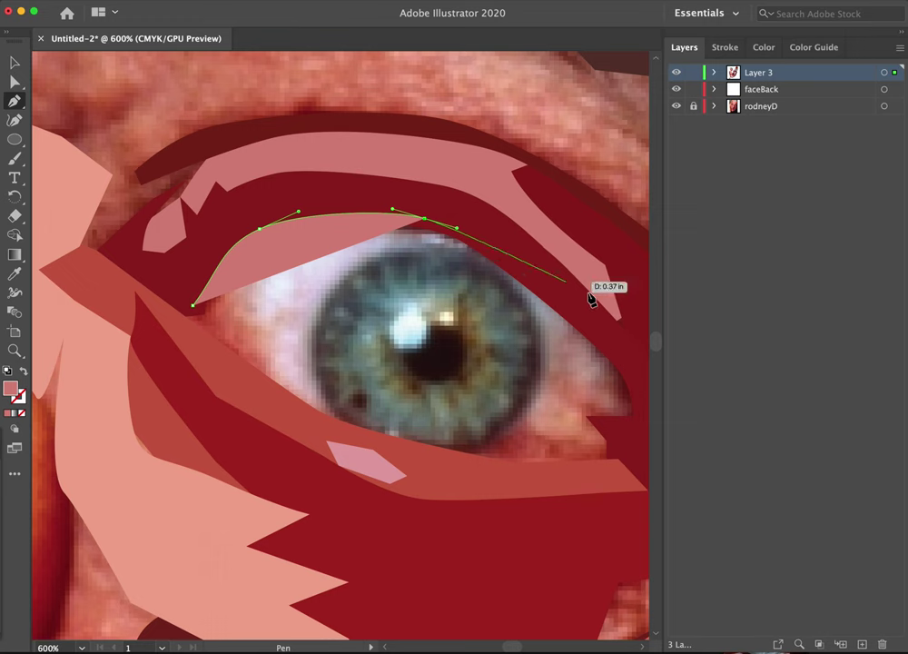
pyautogui.click(612, 344)
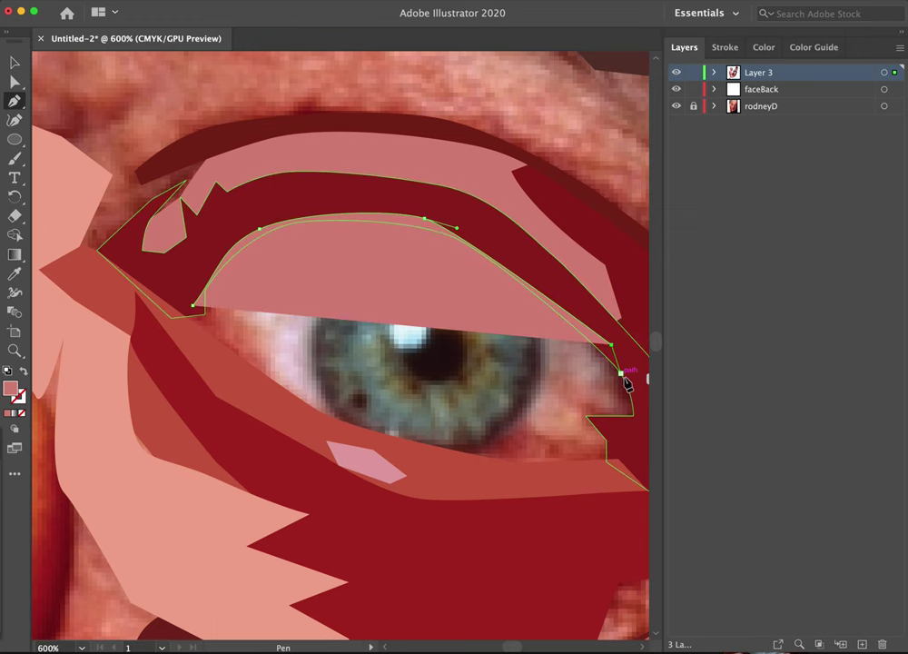
pyautogui.moveTo(644, 410); pyautogui.dragTo(12, 410)
pyautogui.click(22, 372)
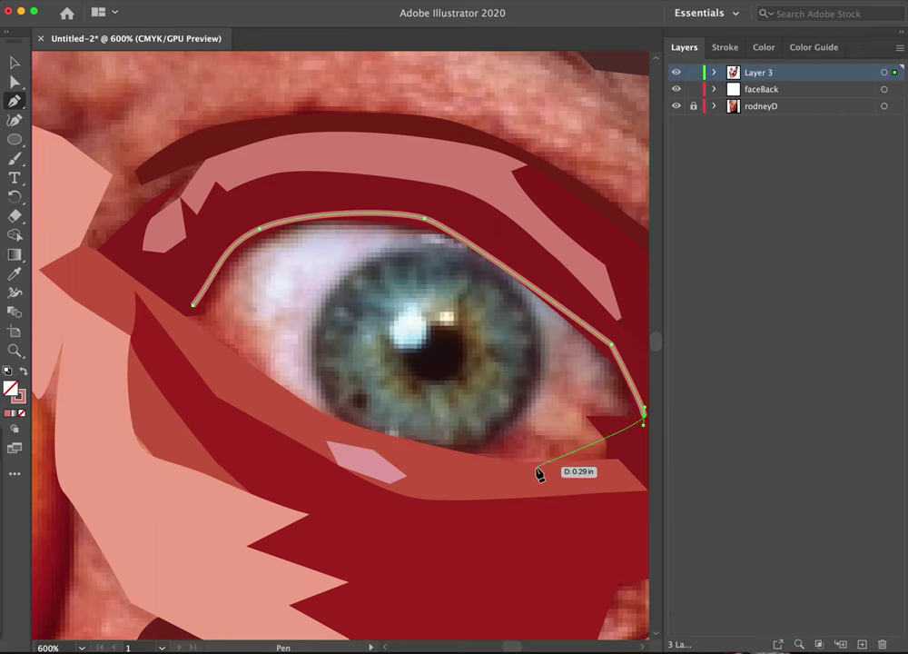
# - Continue the eye-white outline around the pink corner flesh and over the iris down to the lower lid on its finger side
pyautogui.moveTo(619, 415)
pyautogui.mouseDown()
pyautogui.moveTo(586, 419)
pyautogui.moveTo(570, 441)
pyautogui.moveTo(527, 436)
pyautogui.moveTo(519, 414)
pyautogui.mouseUp()
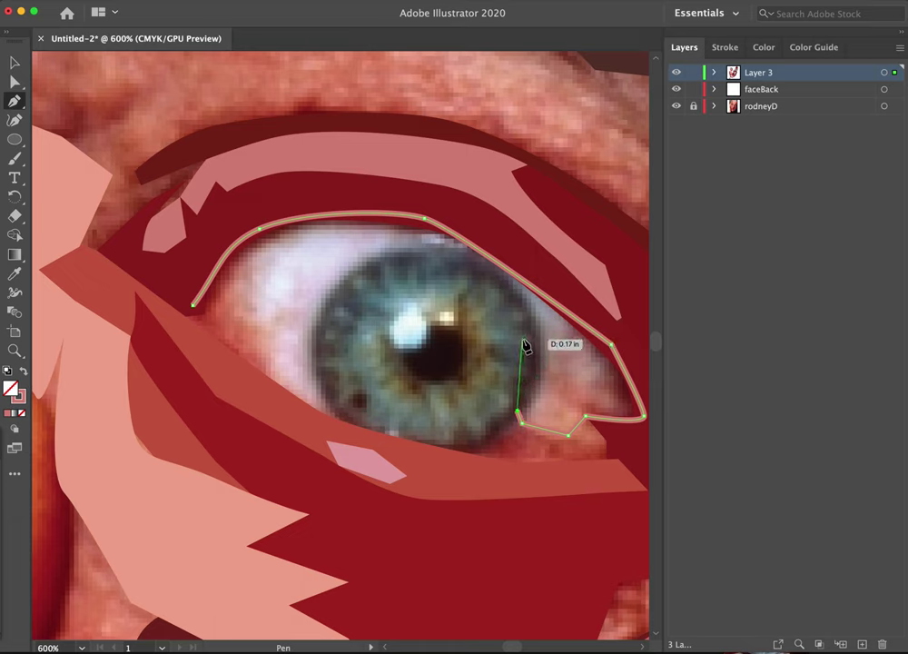
pyautogui.click(506, 283)
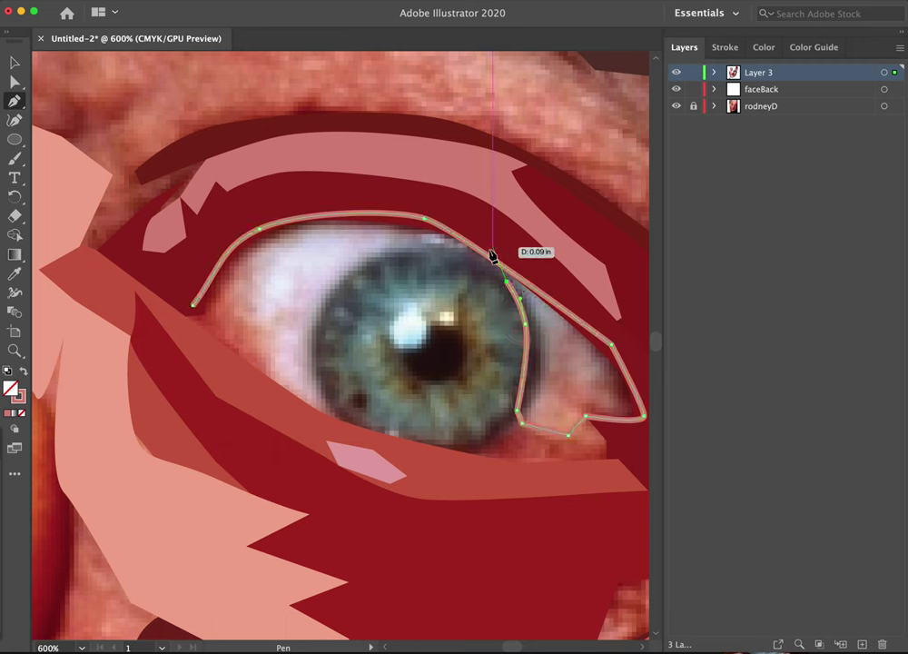
pyautogui.click(465, 251)
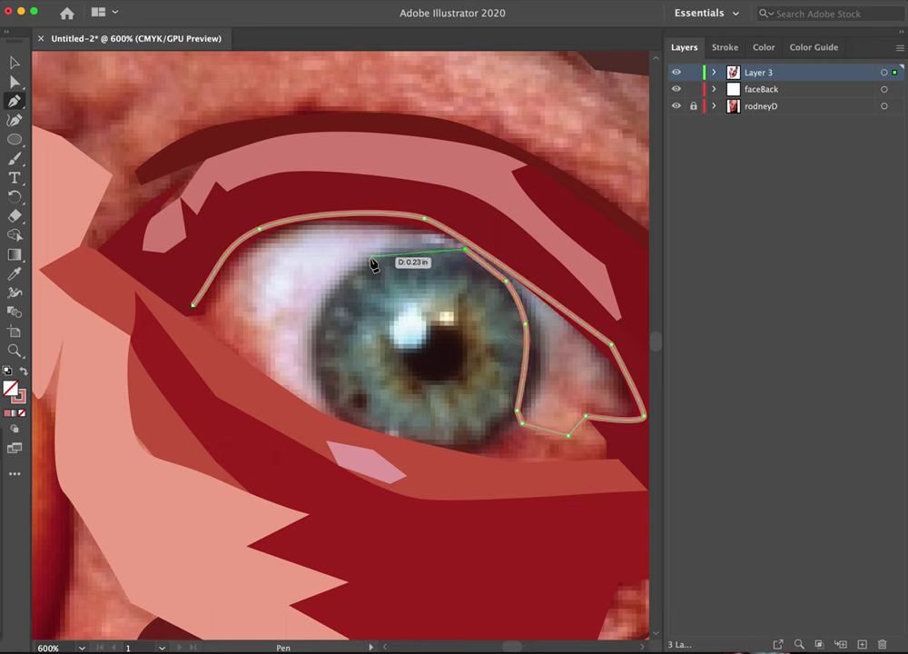
pyautogui.moveTo(397, 255); pyautogui.dragTo(377, 261)
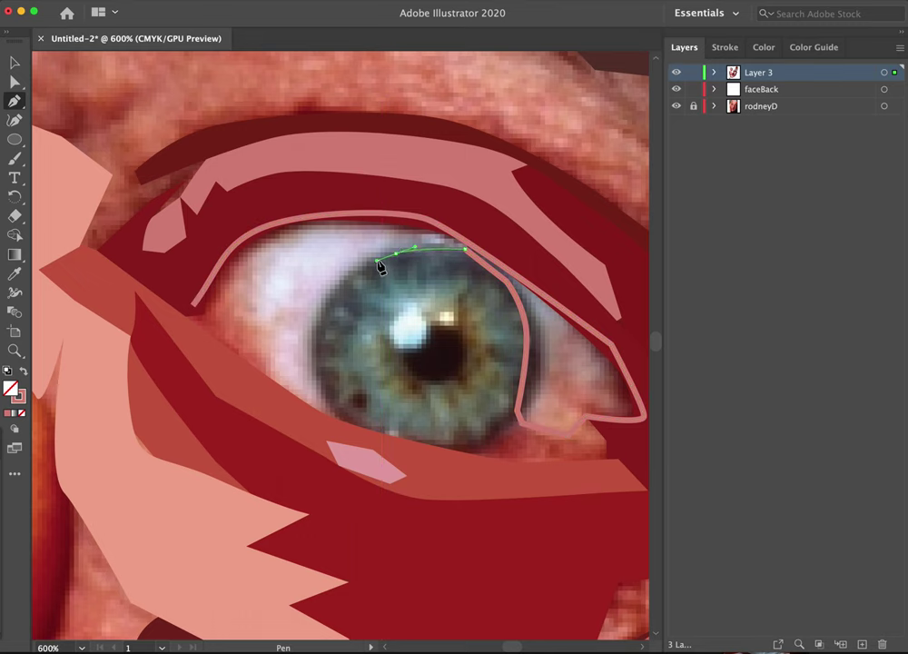
pyautogui.moveTo(333, 313); pyautogui.dragTo(320, 335)
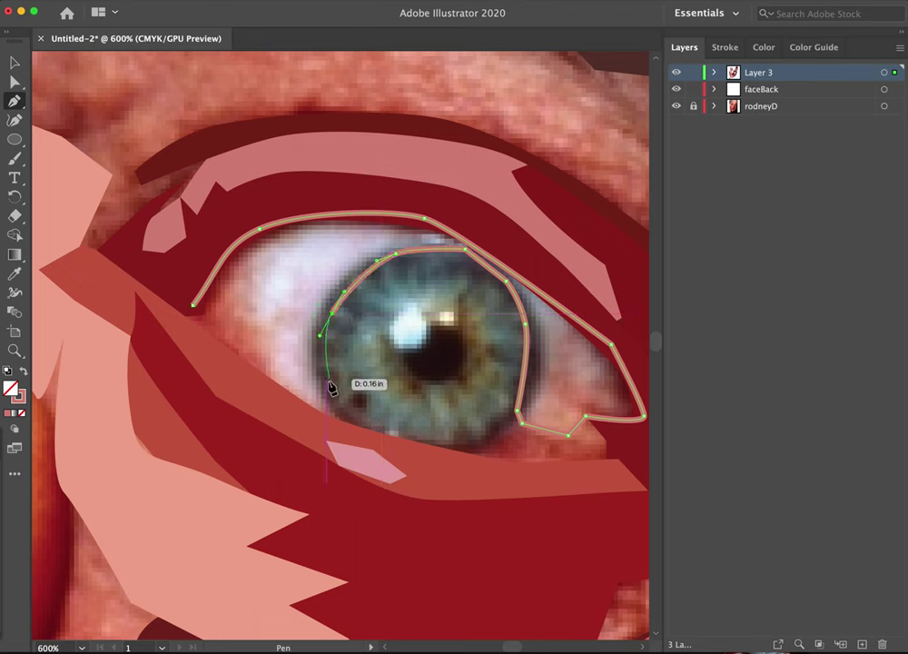
pyautogui.moveTo(330, 390); pyautogui.dragTo(334, 396)
pyautogui.click(345, 433)
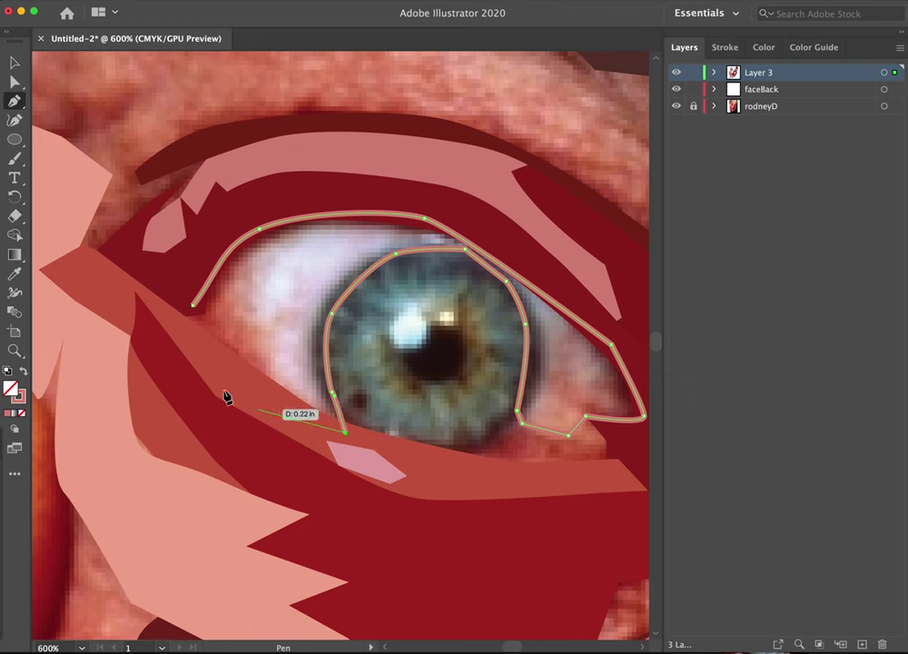
# - Close the eye-white outline along the lower lid at the finger-side corner
pyautogui.click(205, 342)
pyautogui.click(206, 342)
pyautogui.click(193, 307)
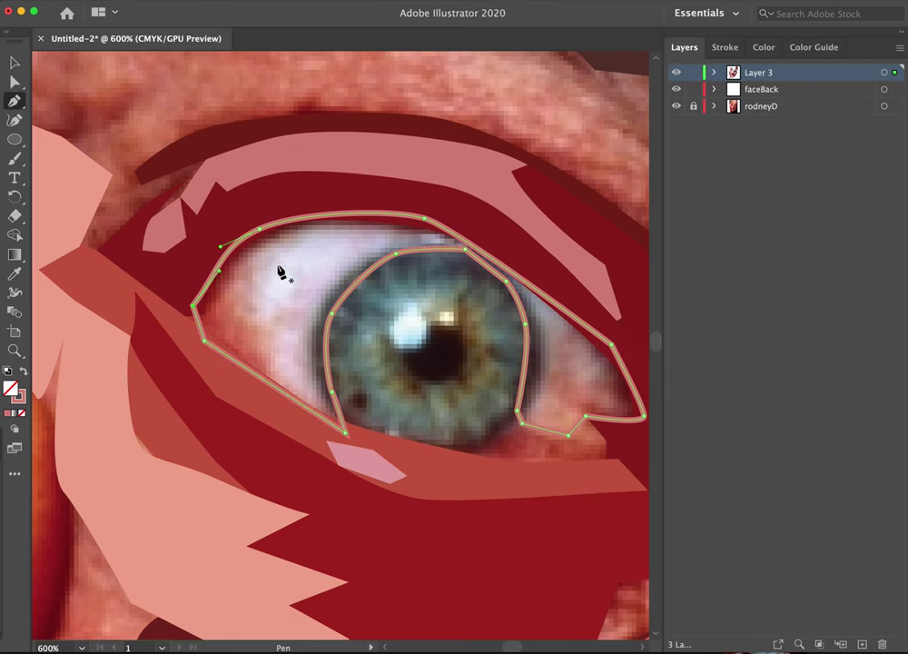
# - Try a pale lavender fill on the eye white, then use a greyish mauve sampled from the photo's shaded white beside the iris
pyautogui.press('i')
pyautogui.click(309, 263)
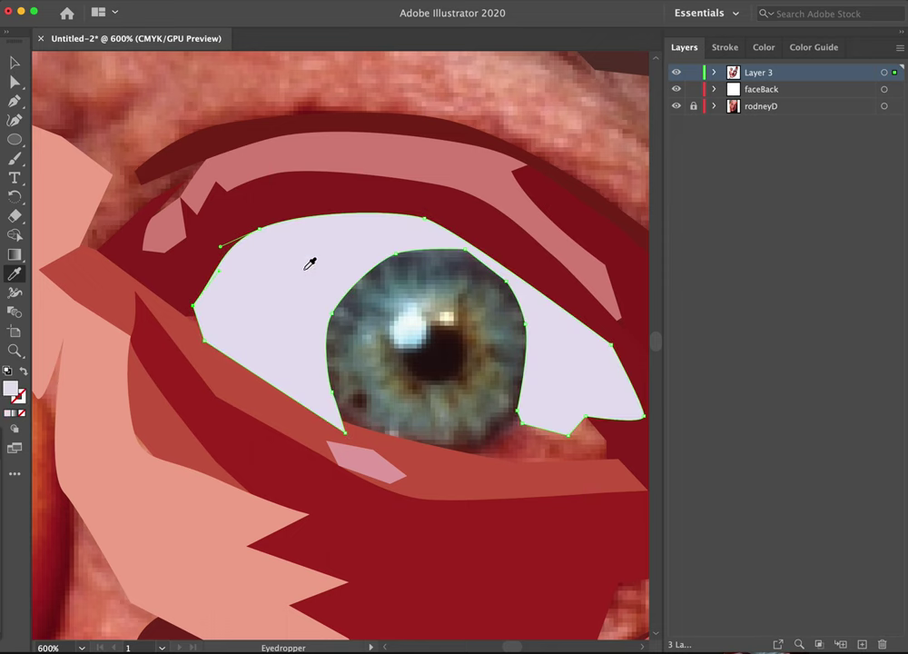
pyautogui.click(24, 375)
pyautogui.click(563, 323)
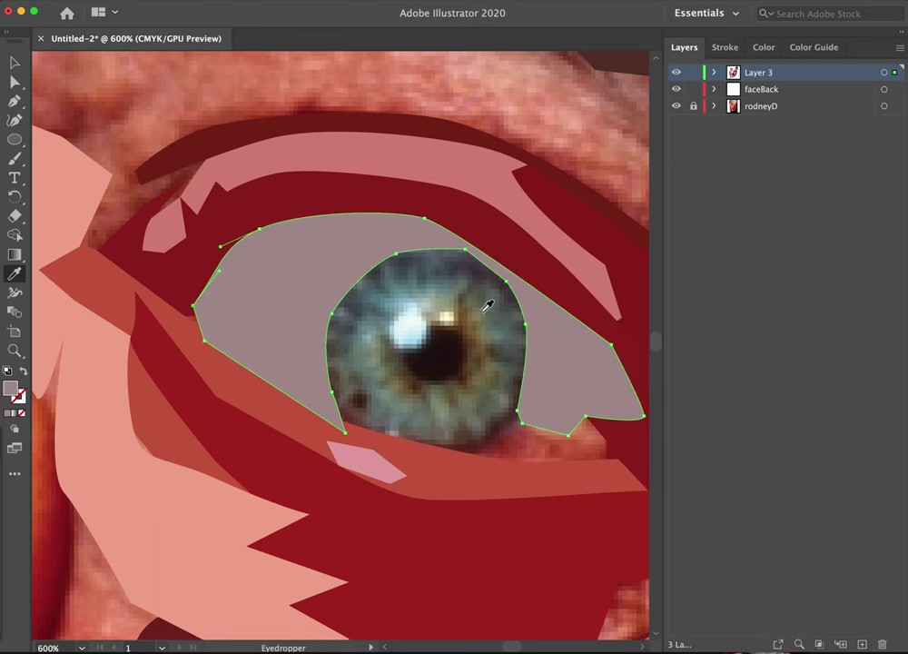
# - Erase the thin bridge above the iris to split the eye white into two separate shapes
pyautogui.click(14, 217)
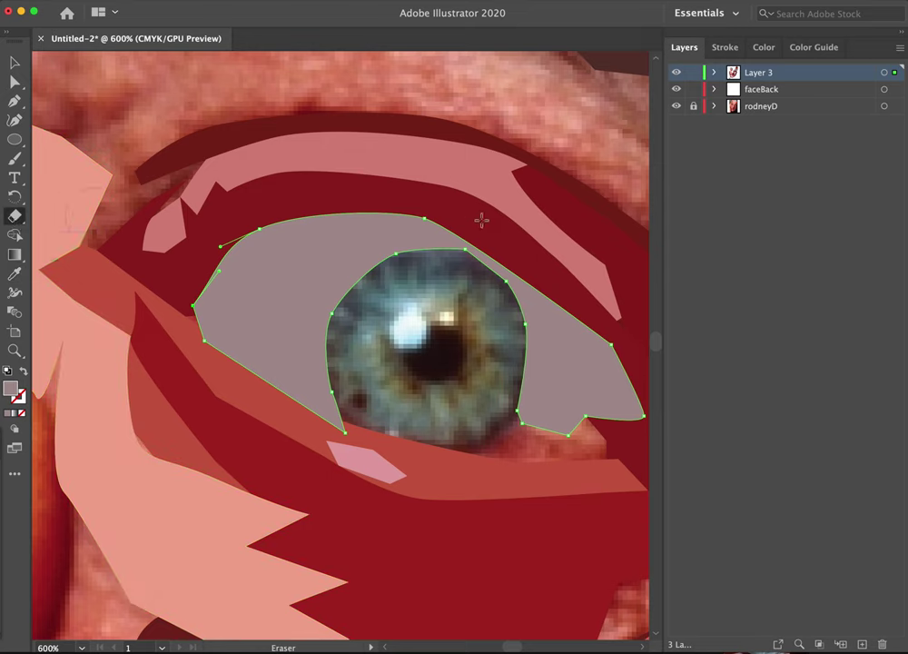
pyautogui.moveTo(469, 276); pyautogui.dragTo(472, 243)
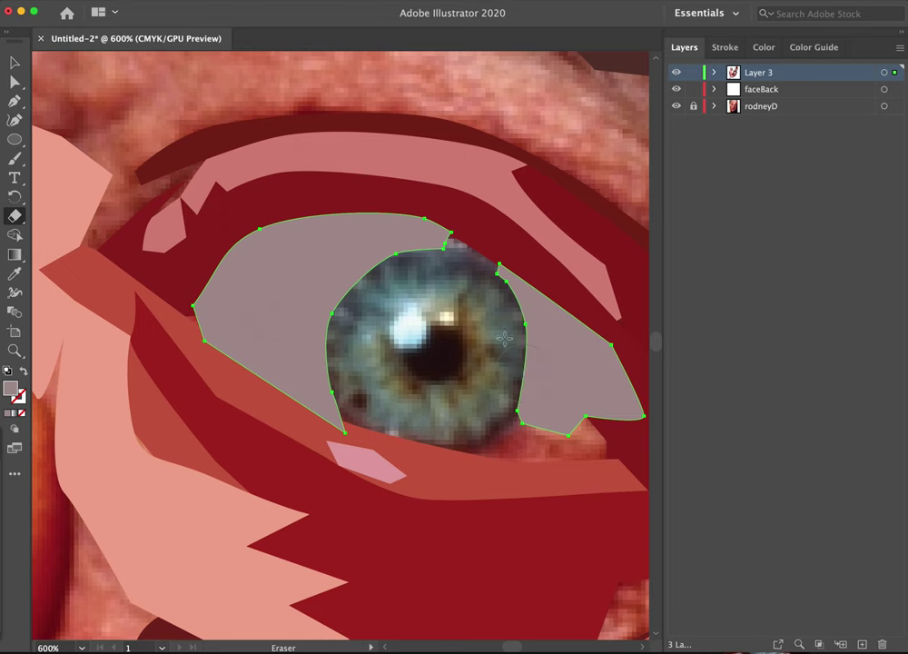
pyautogui.click(15, 62)
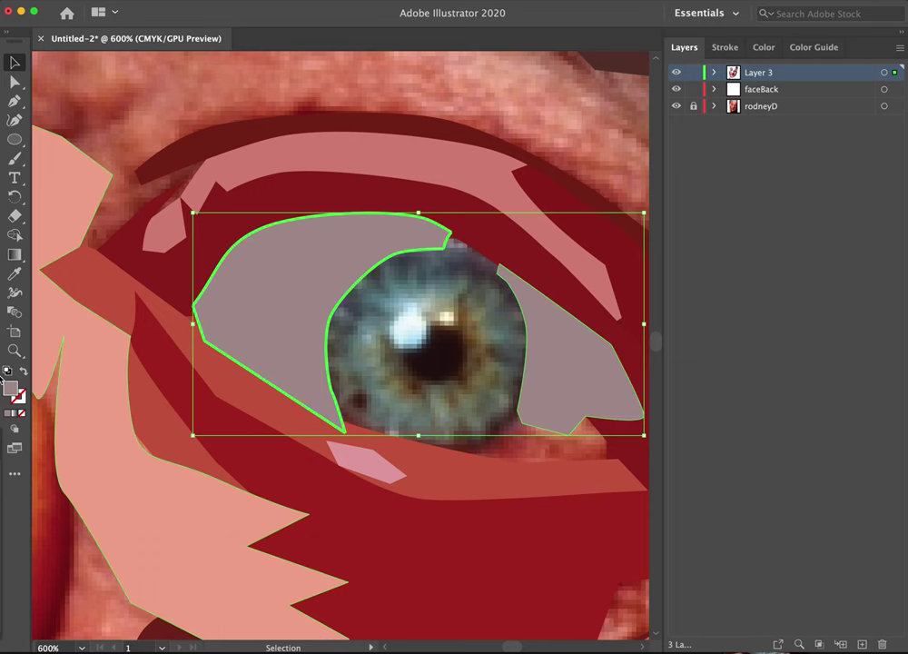
# - Fill only the finger-side eye-white shape with pale lavender sampled from the photo and send it behind the lid shapes
pyautogui.click(22, 373)
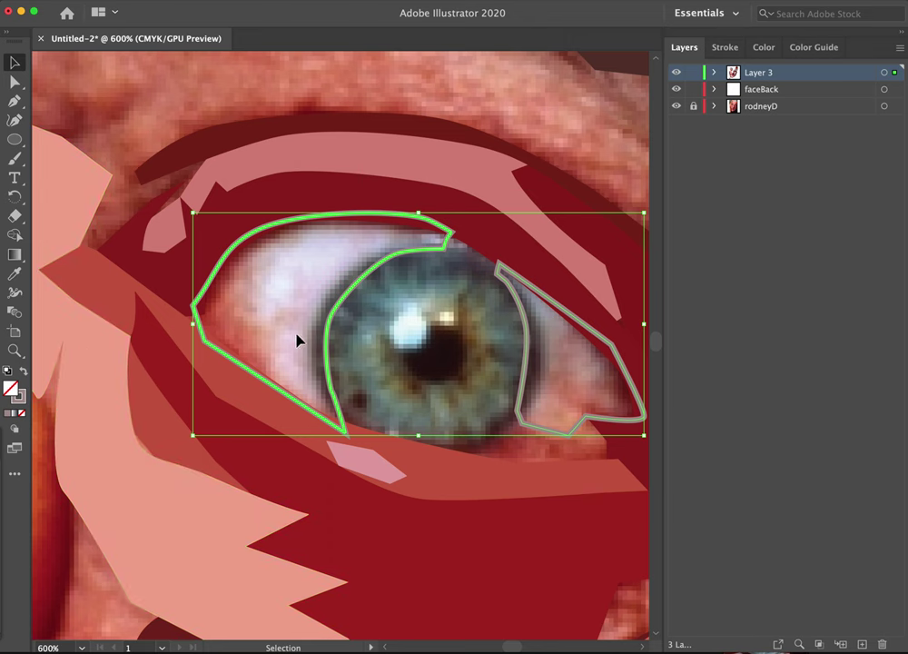
pyautogui.click(361, 333)
pyautogui.click(349, 300)
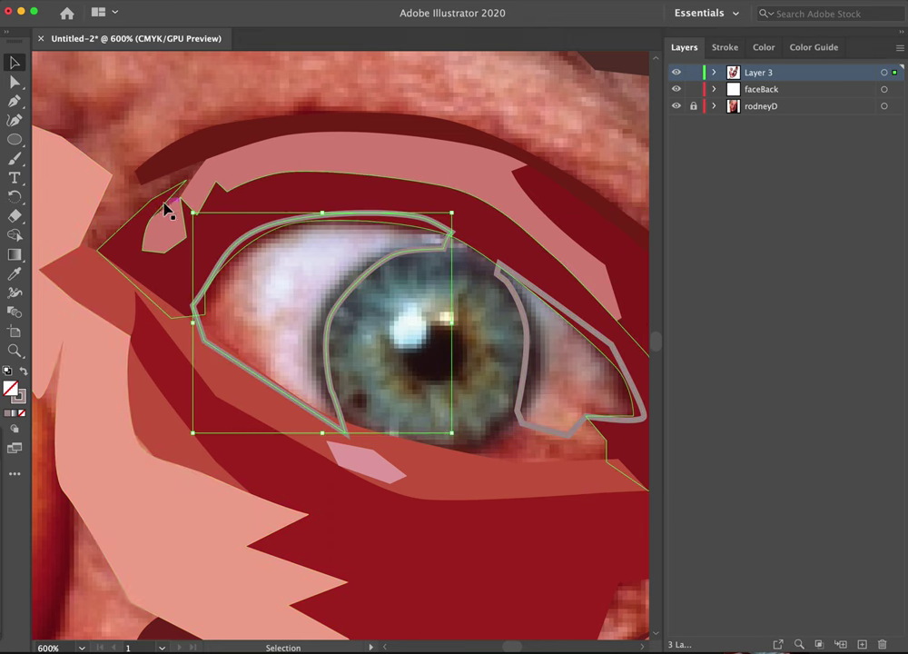
pyautogui.click(14, 274)
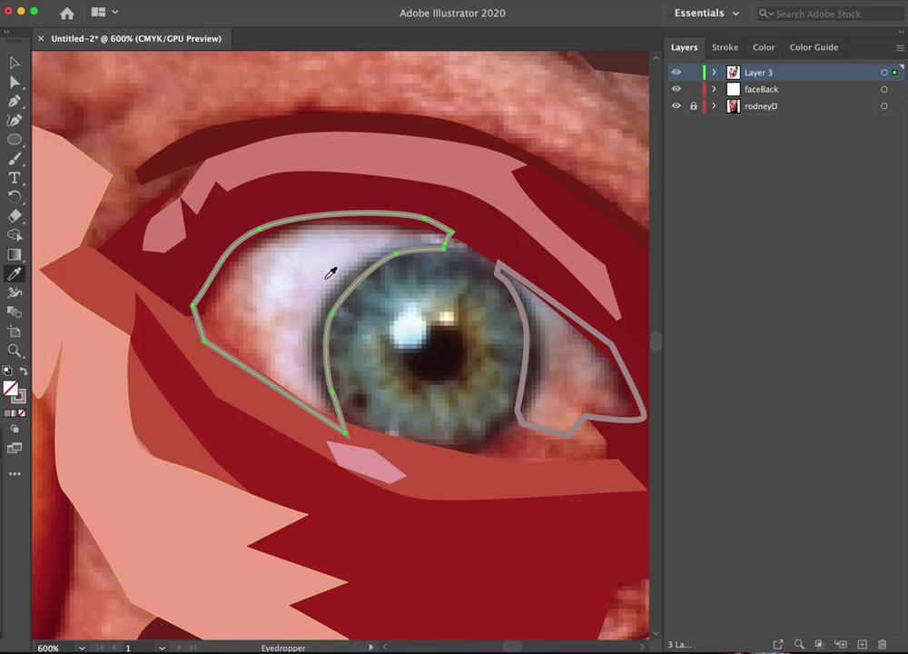
pyautogui.click(332, 262)
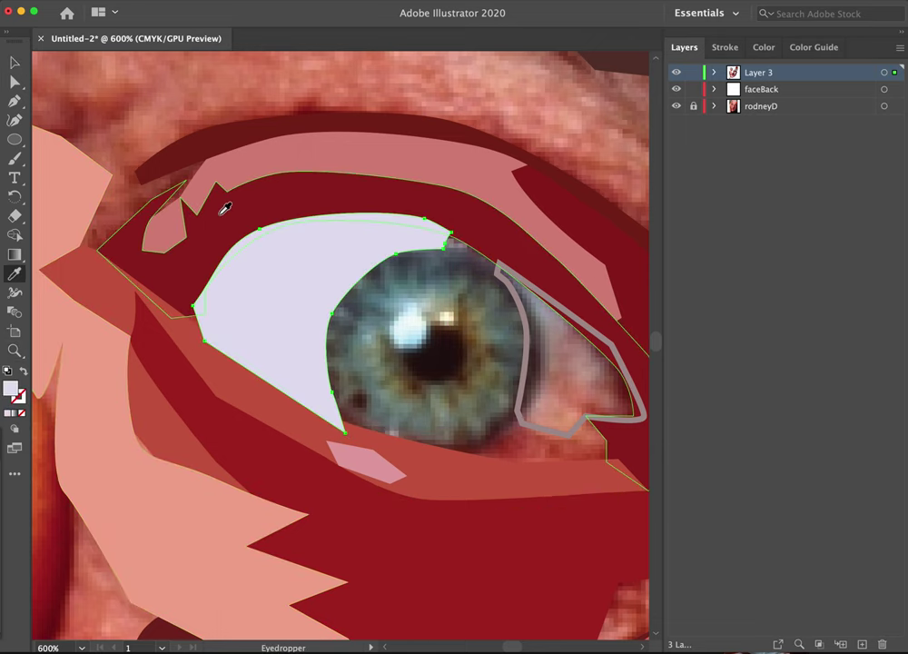
# - Turn the other eye-white shape's greyish mauve outline into its fill and send the shape behind the dark red lid
pyautogui.click(16, 61)
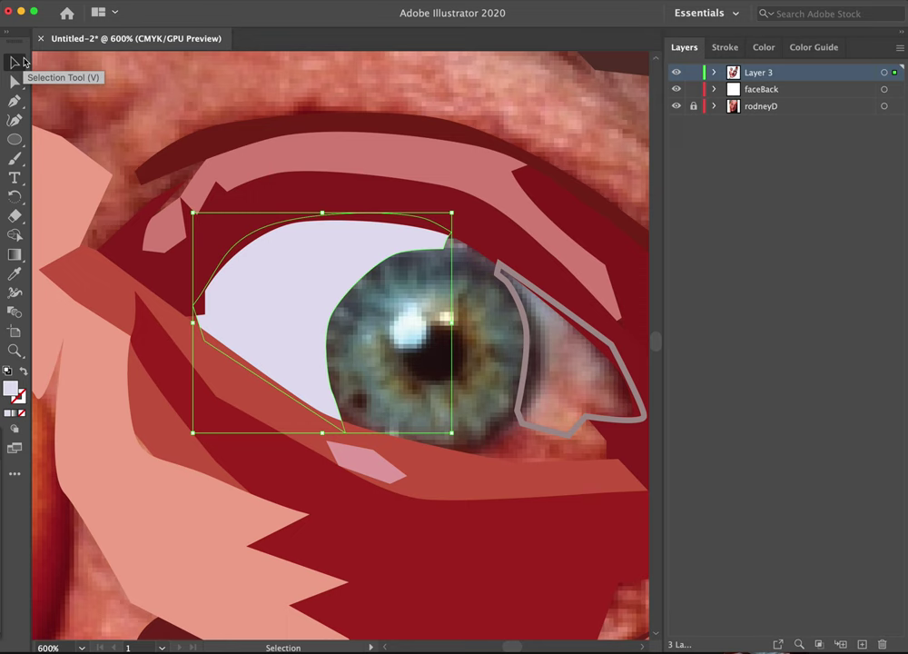
pyautogui.click(527, 318)
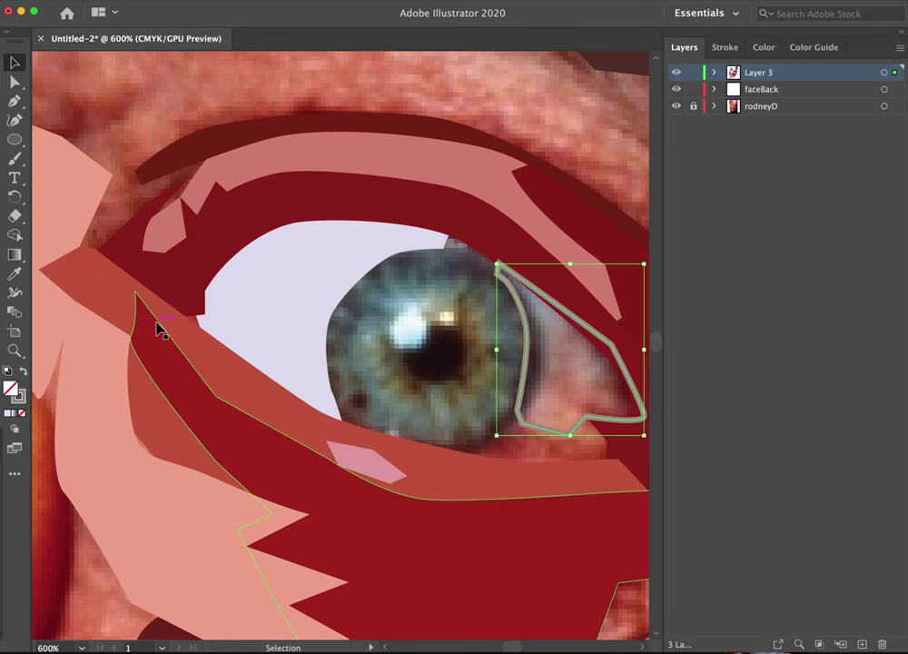
pyautogui.click(25, 372)
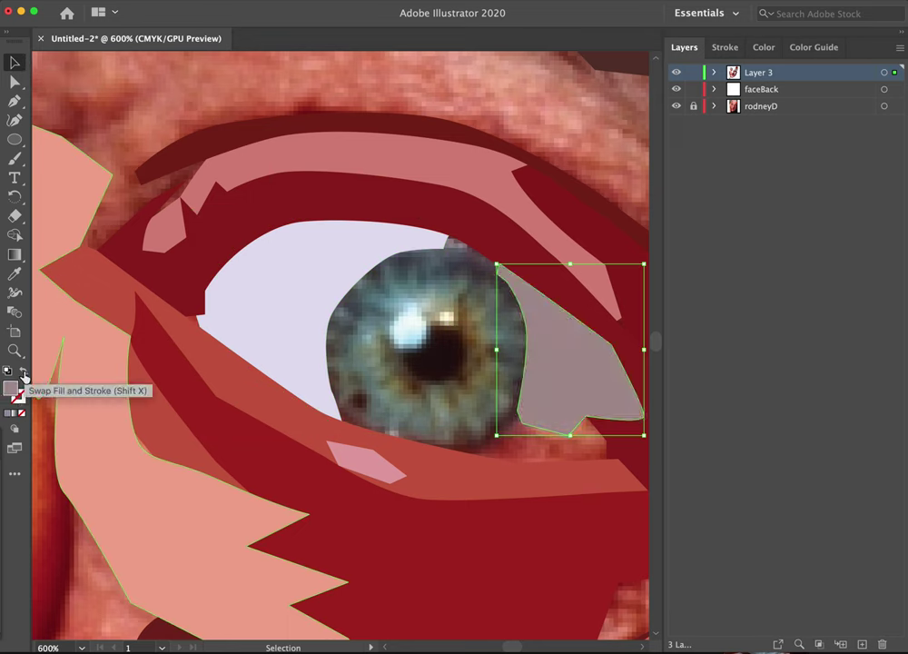
pyautogui.press('super+[')
pyautogui.press('super+[')
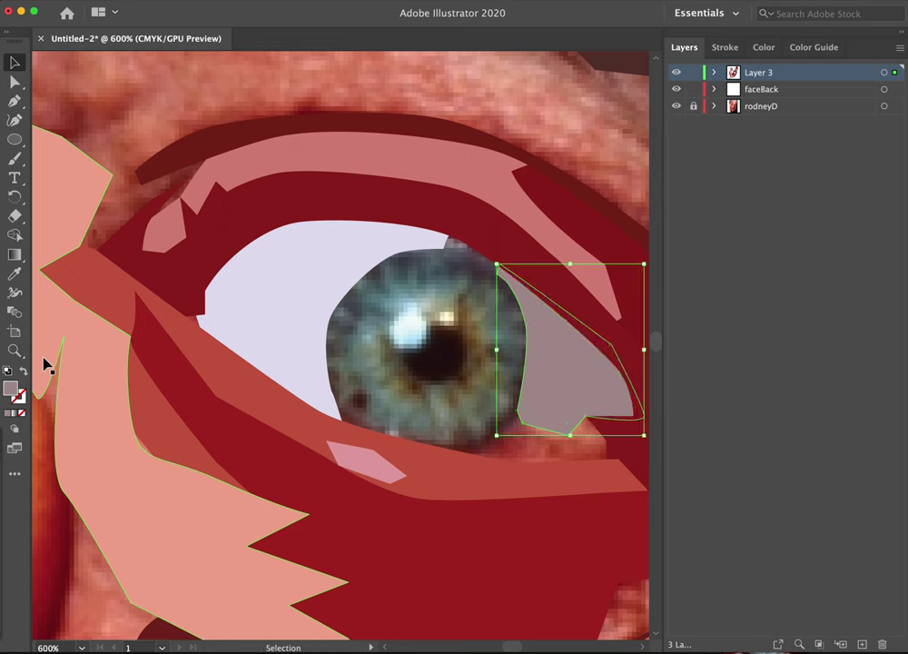
# - Draw a closed six-sided shape over the red corner flesh below the greyish mauve eye white, using the lower lid's orange-red fill
pyautogui.click(425, 483)
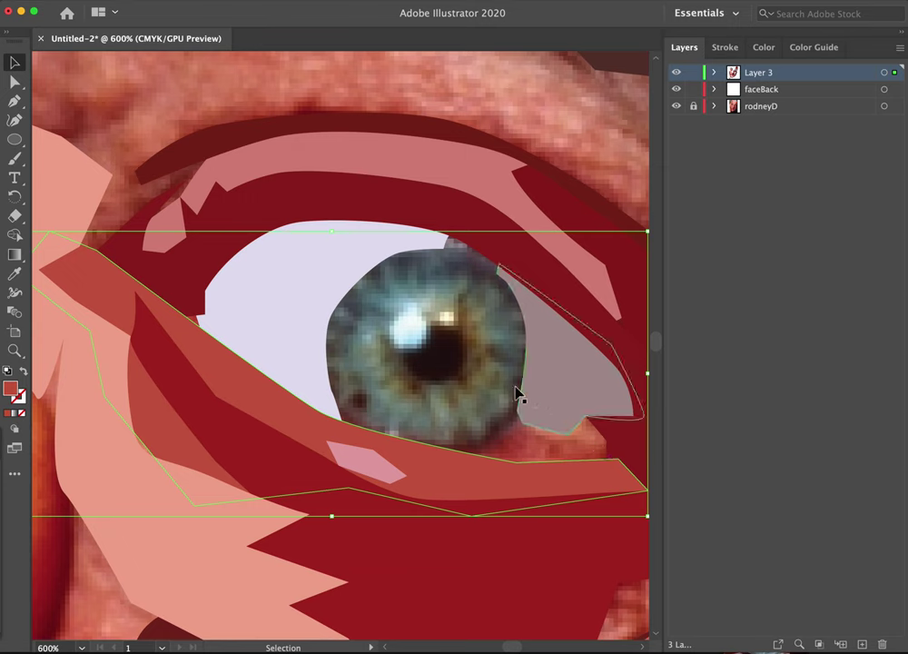
pyautogui.click(14, 102)
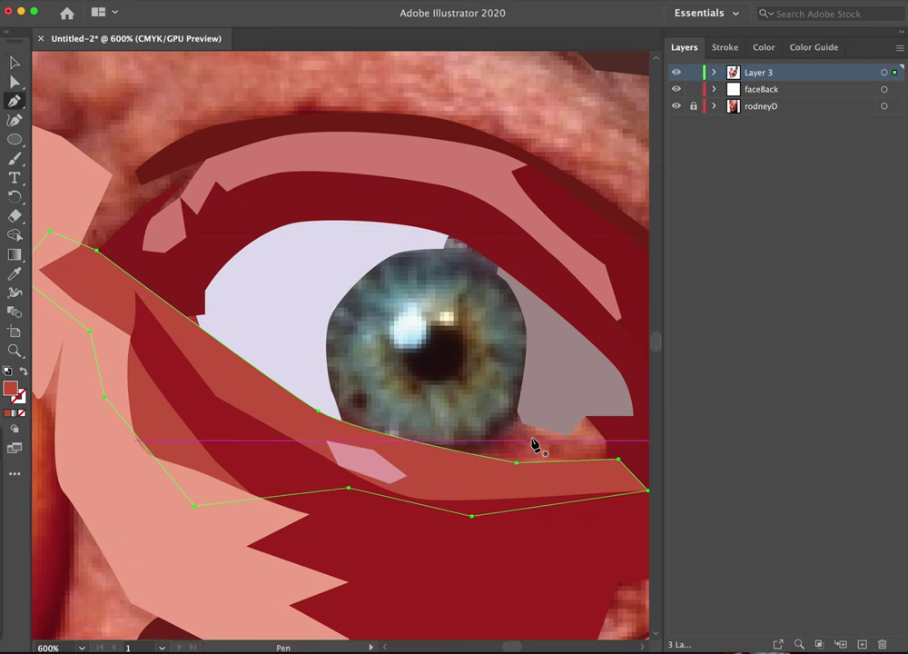
pyautogui.click(585, 408)
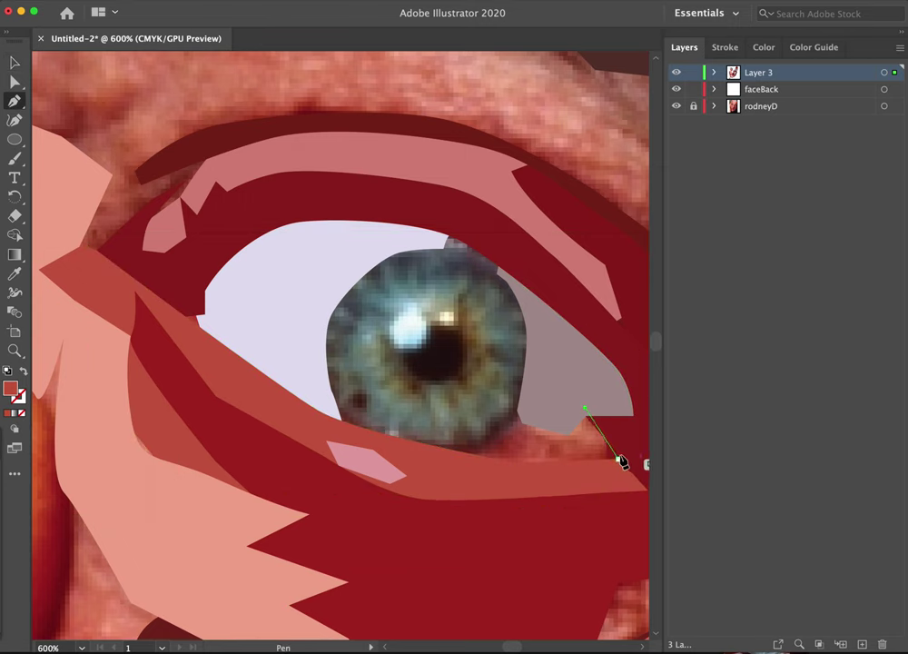
pyautogui.click(619, 450)
pyautogui.click(607, 462)
pyautogui.click(500, 466)
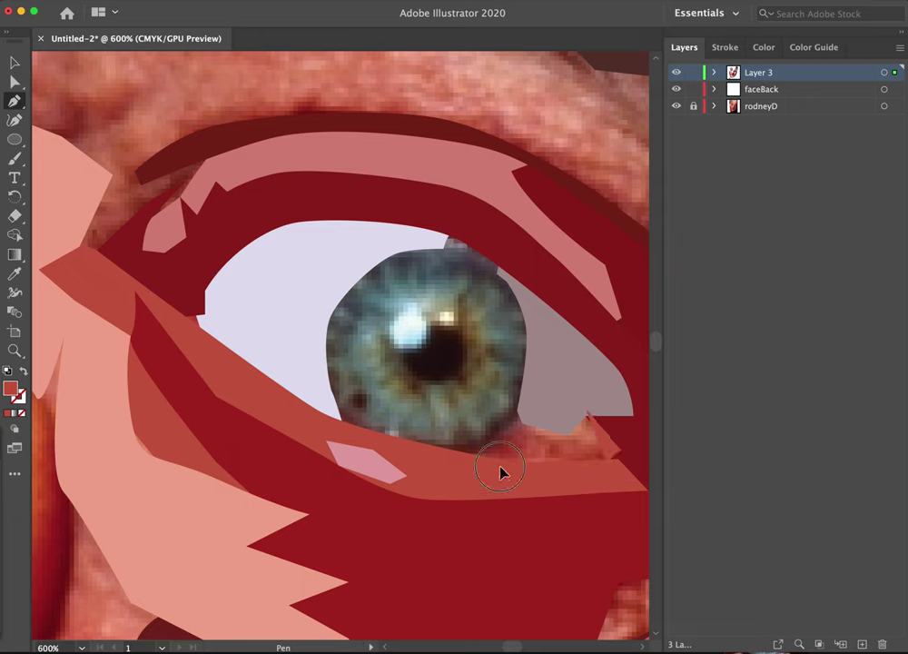
pyautogui.click(460, 457)
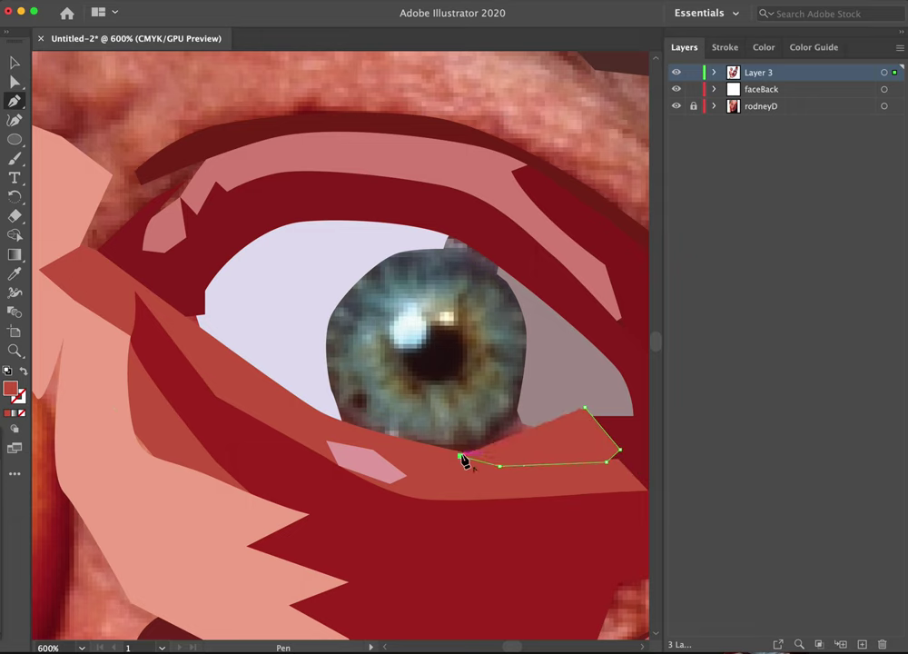
pyautogui.click(517, 411)
pyautogui.click(585, 408)
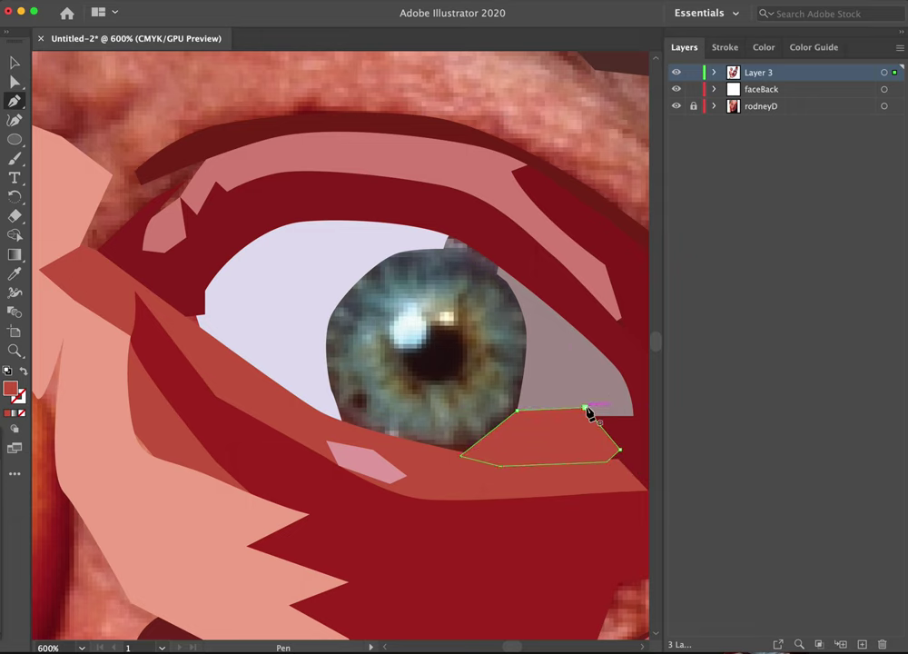
# - Recolour the corner-flesh shape with a muted red sampled from the photo and send it behind the lids and the greyish mauve eye white
pyautogui.click(23, 374)
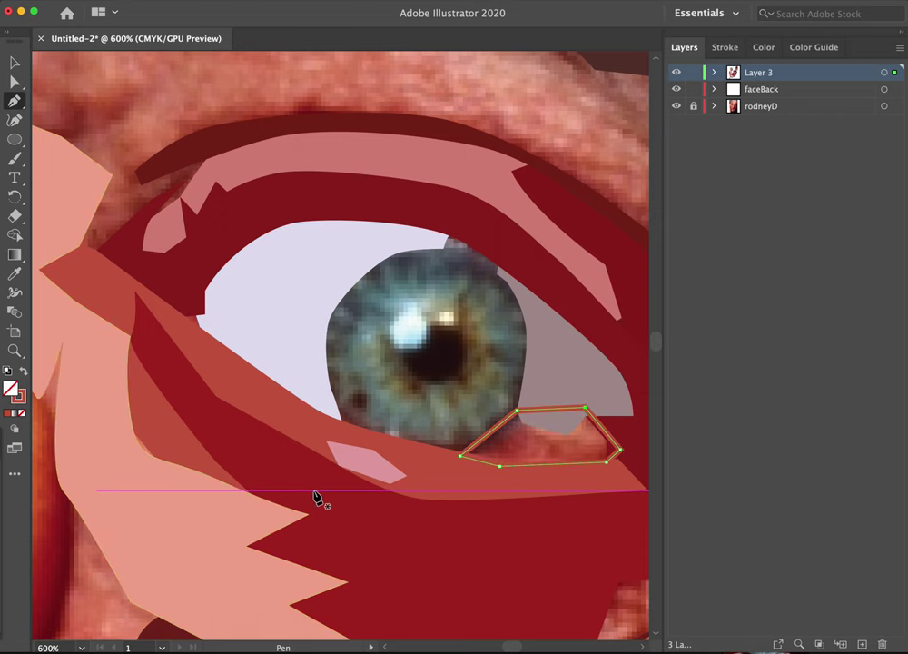
pyautogui.press('i')
pyautogui.click(542, 442)
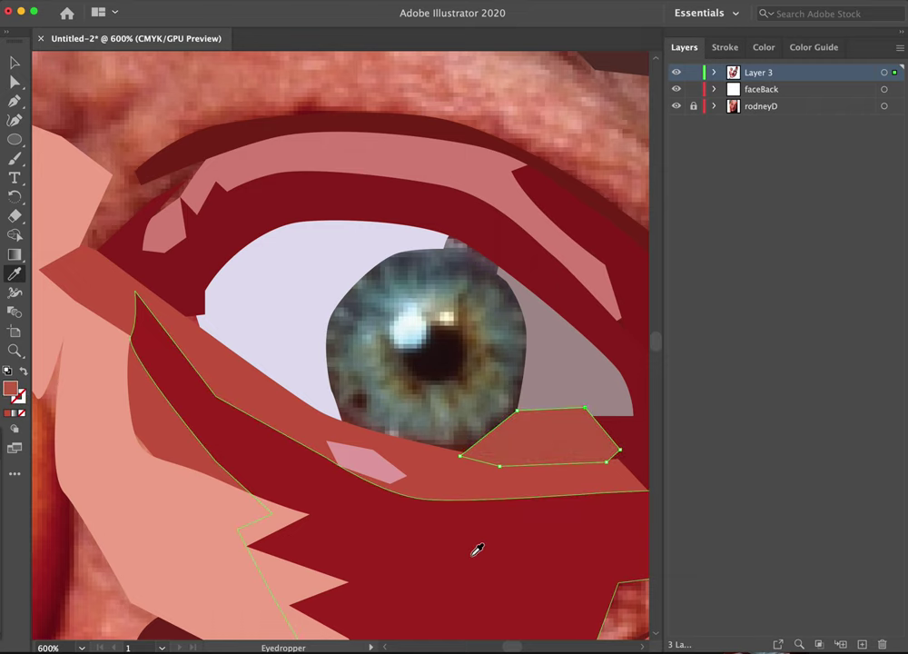
pyautogui.press('super+[')
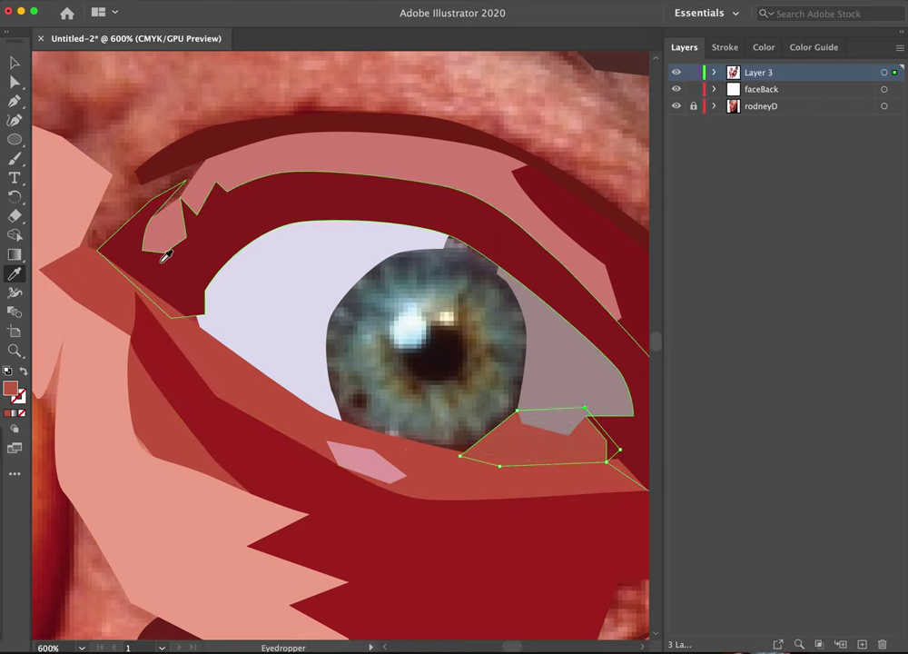
# - Turn the fills of both eye-white shapes into outlines so the photo's iris edge can be traced
pyautogui.click(14, 140)
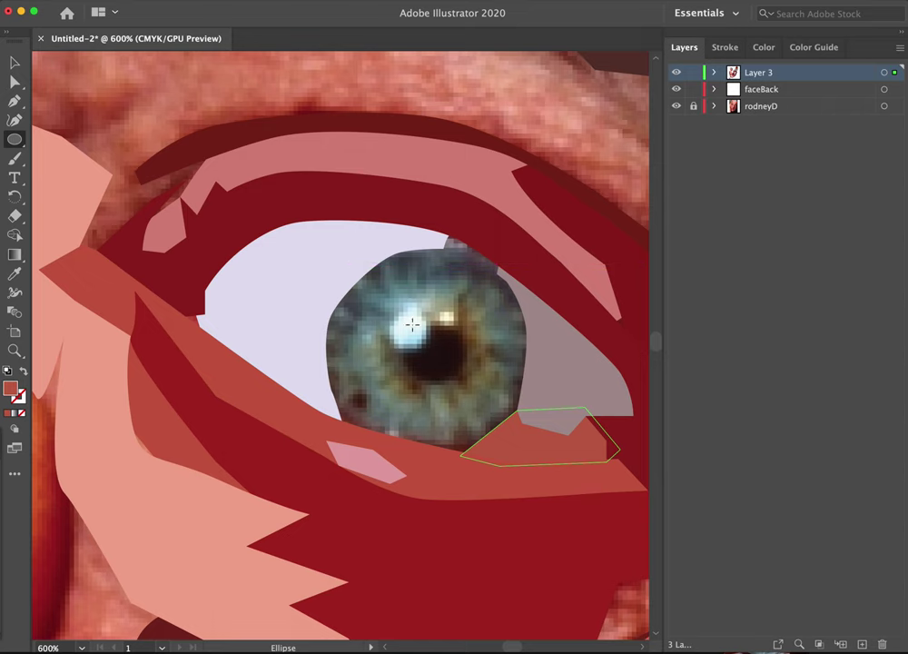
pyautogui.click(14, 62)
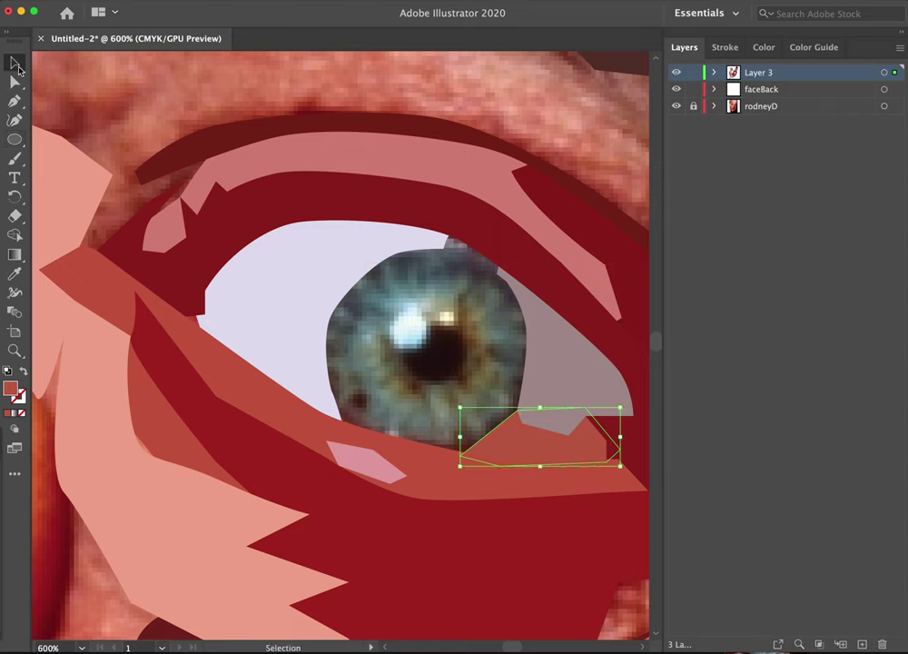
pyautogui.click(356, 328)
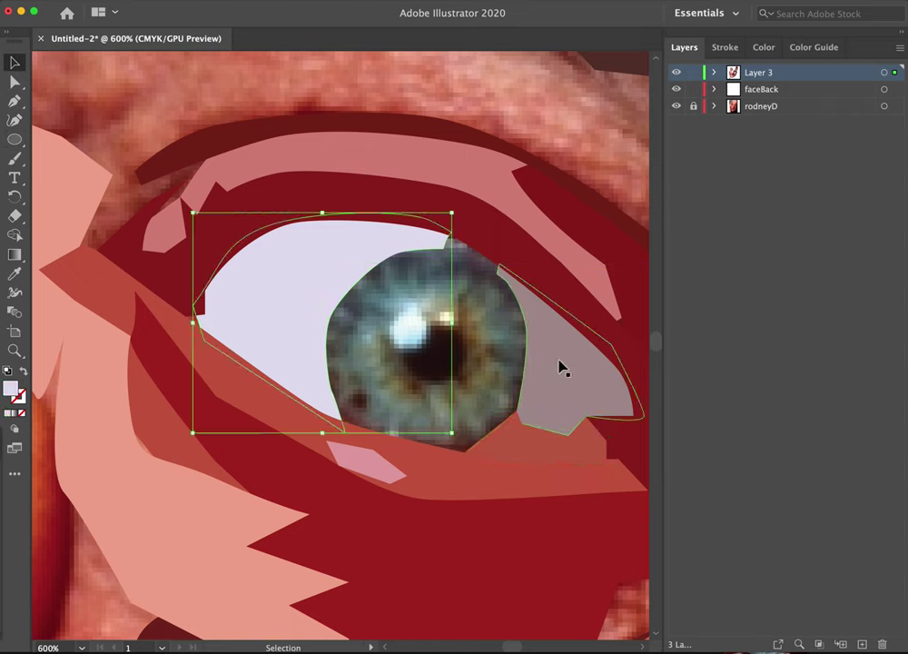
pyautogui.click(25, 371)
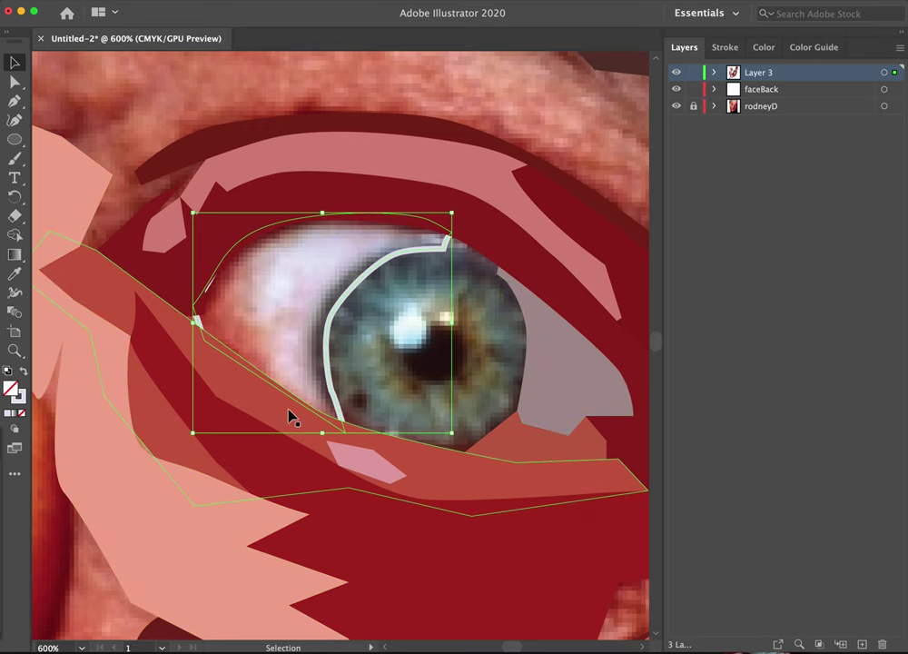
pyautogui.click(565, 389)
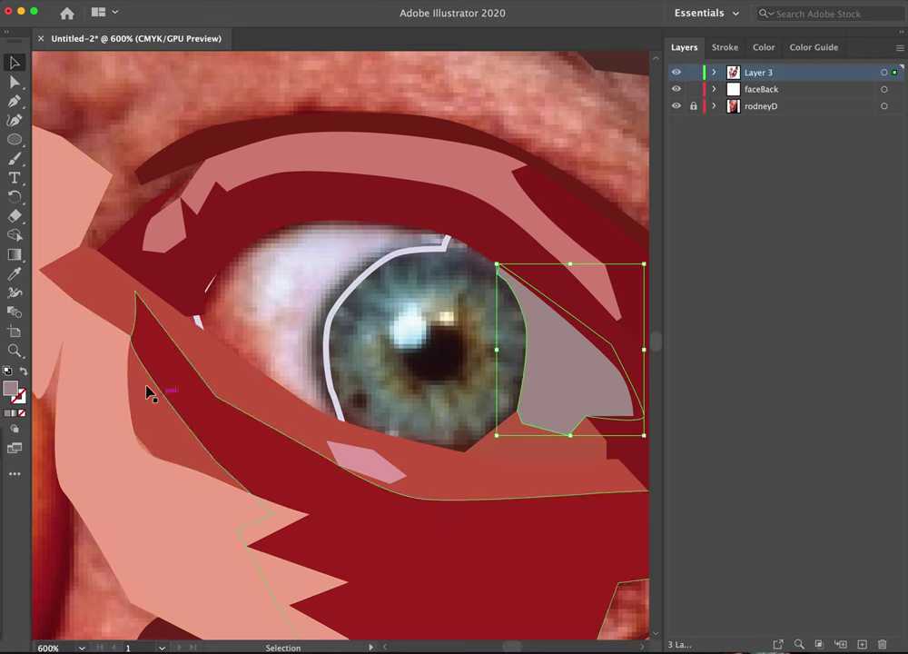
pyautogui.click(24, 371)
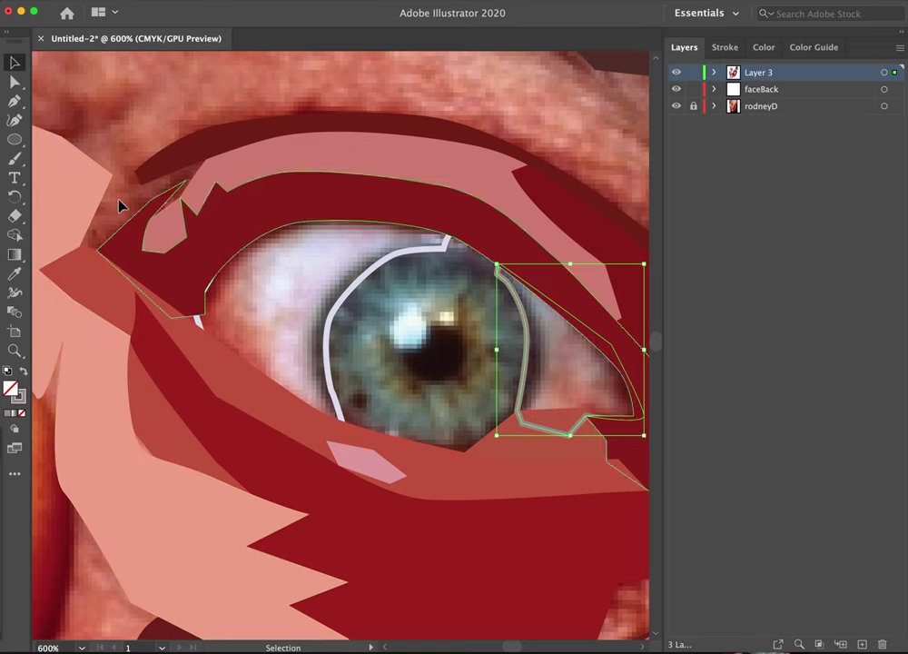
# - Trace a closed, unfilled greyish mauve outline around the iris's dark outer rim, overlapping the lower lid
pyautogui.click(16, 141)
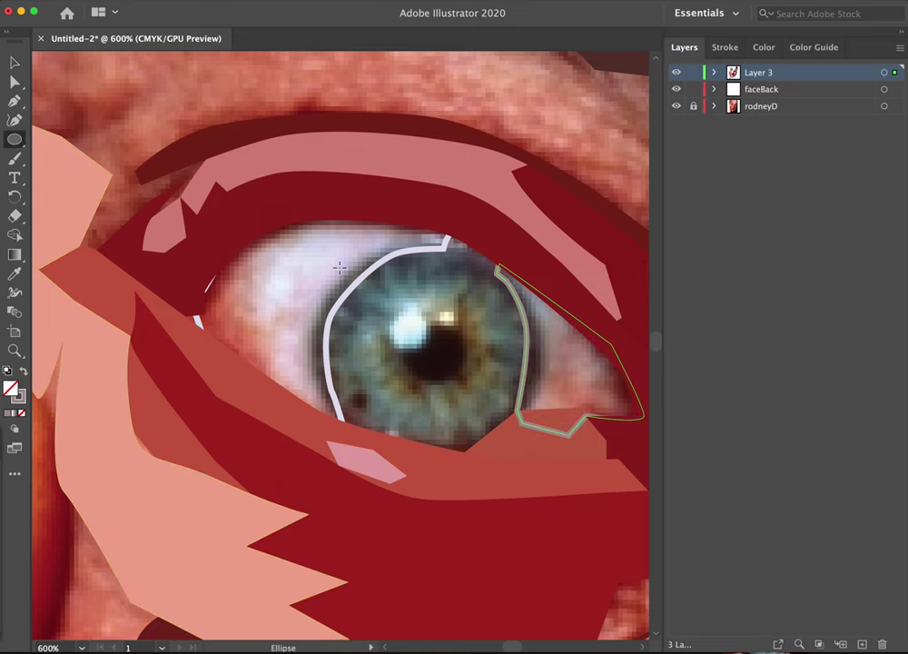
pyautogui.press('p')
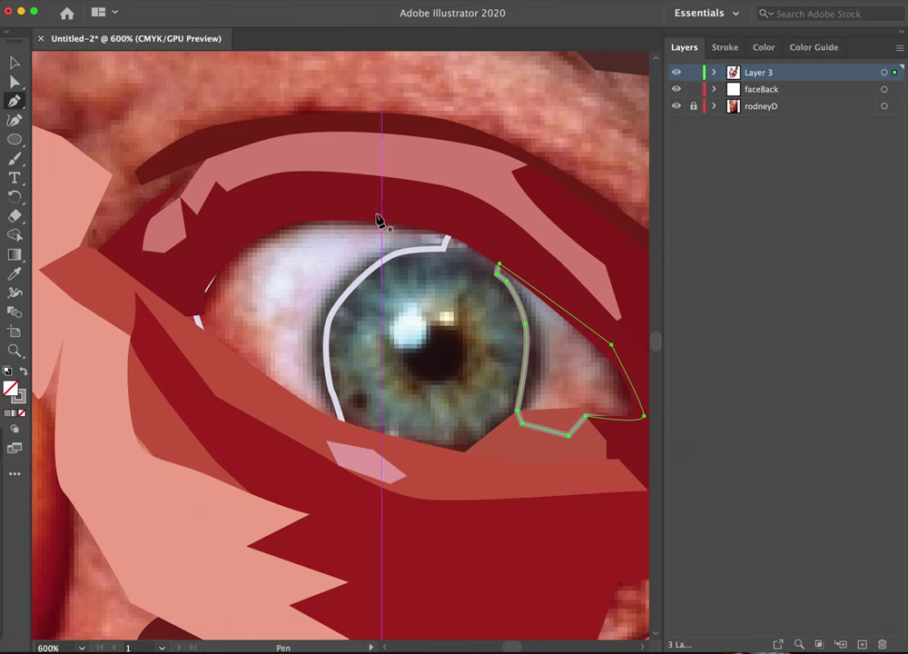
pyautogui.click(316, 302)
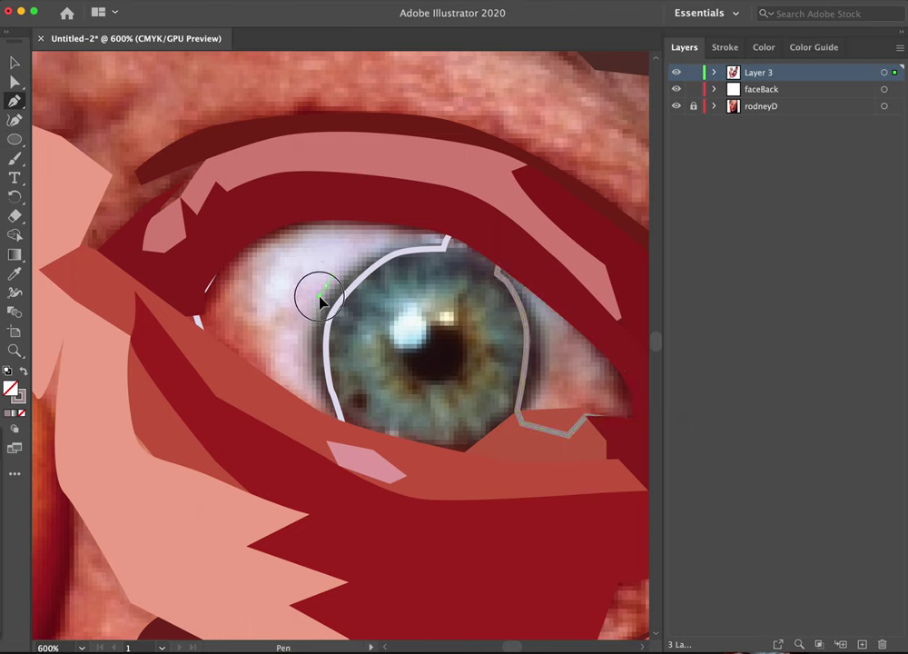
pyautogui.moveTo(313, 372); pyautogui.dragTo(315, 382)
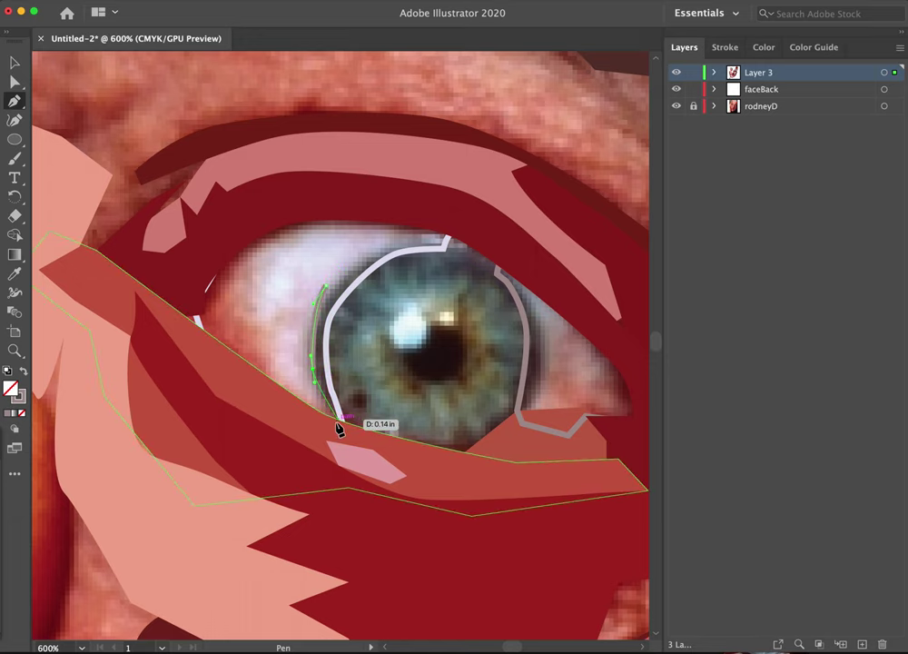
pyautogui.moveTo(336, 423); pyautogui.dragTo(345, 433)
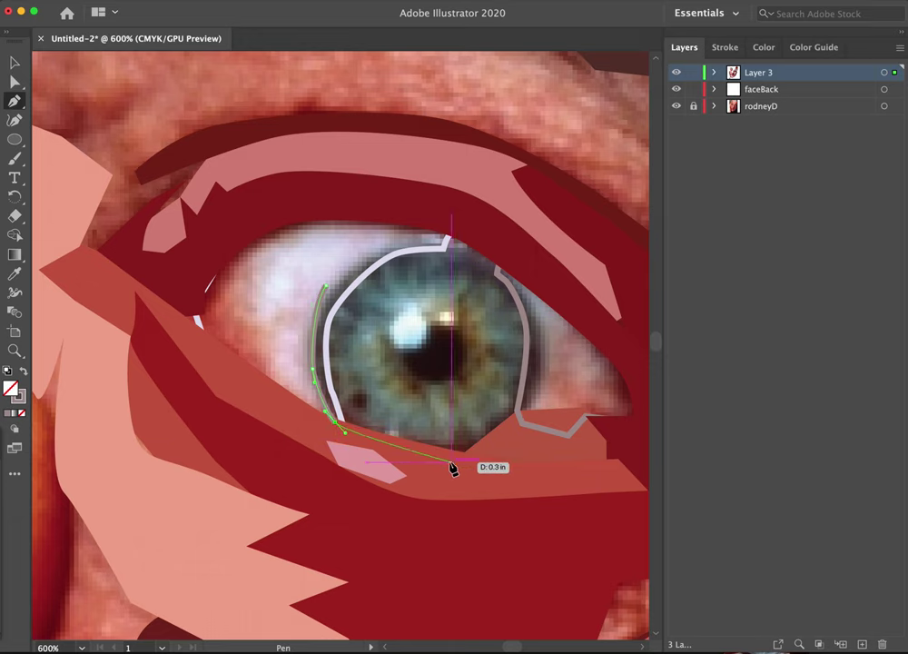
pyautogui.moveTo(449, 461); pyautogui.dragTo(534, 307)
pyautogui.moveTo(524, 293); pyautogui.dragTo(328, 297)
pyautogui.click(487, 260)
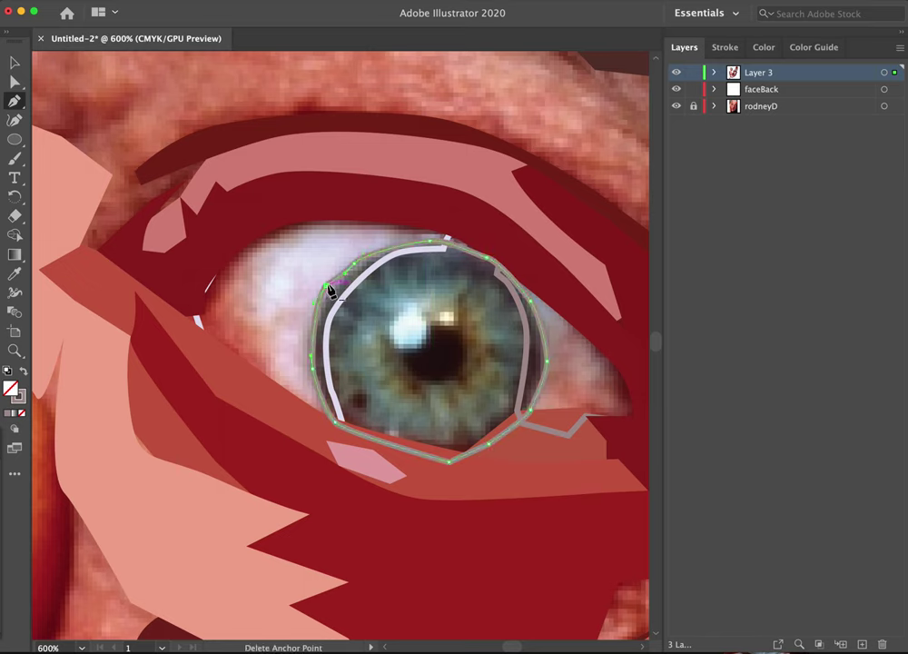
# - Smooth the kink in the iris outline's upper finger-side edge by adjusting its anchor points and curve handles
pyautogui.click(14, 61)
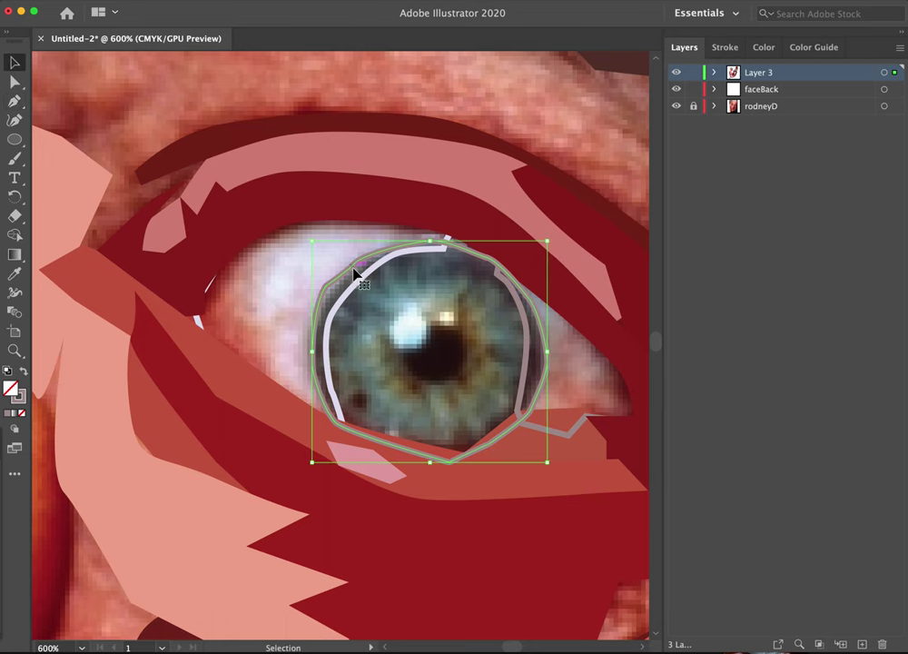
pyautogui.moveTo(353, 277); pyautogui.dragTo(351, 281)
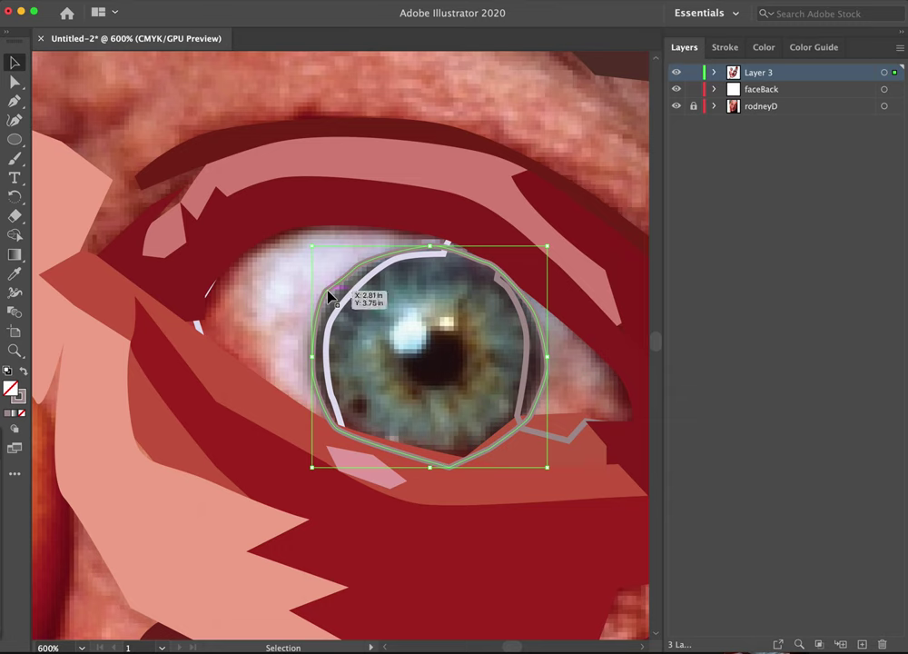
pyautogui.click(15, 350)
pyautogui.moveTo(353, 290); pyautogui.dragTo(493, 192)
pyautogui.click(14, 81)
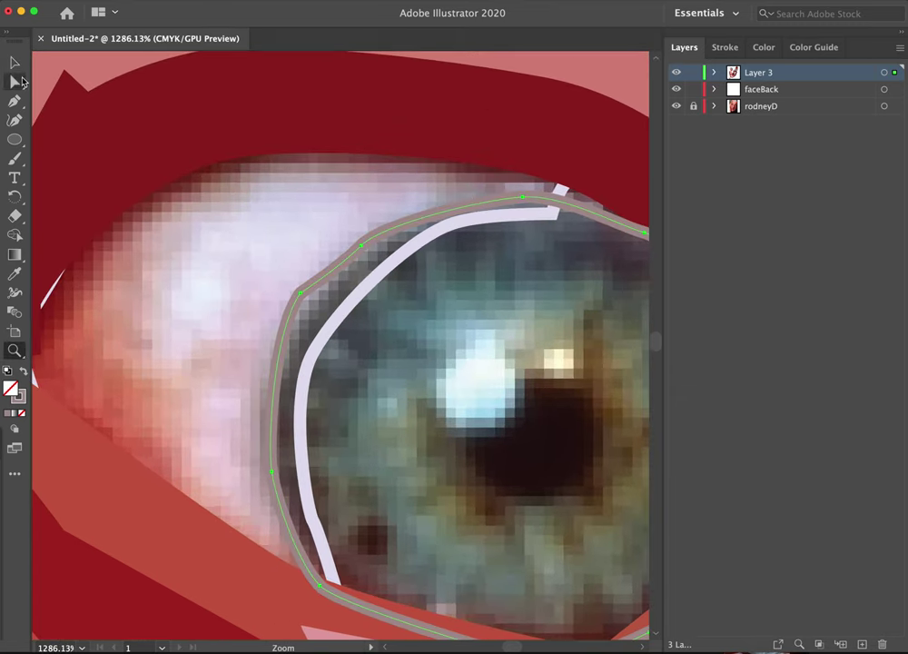
pyautogui.click(333, 261)
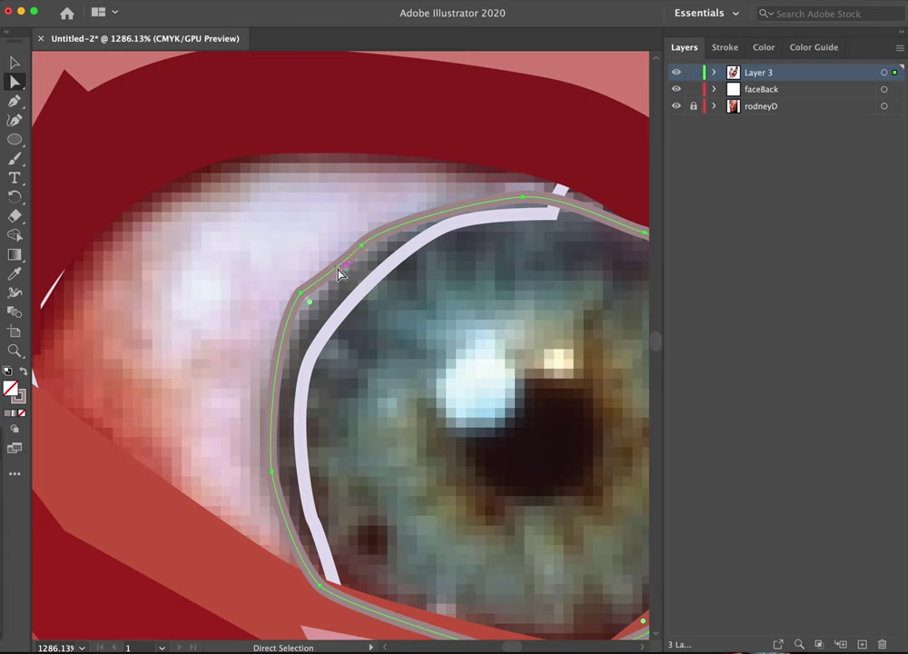
pyautogui.click(300, 294)
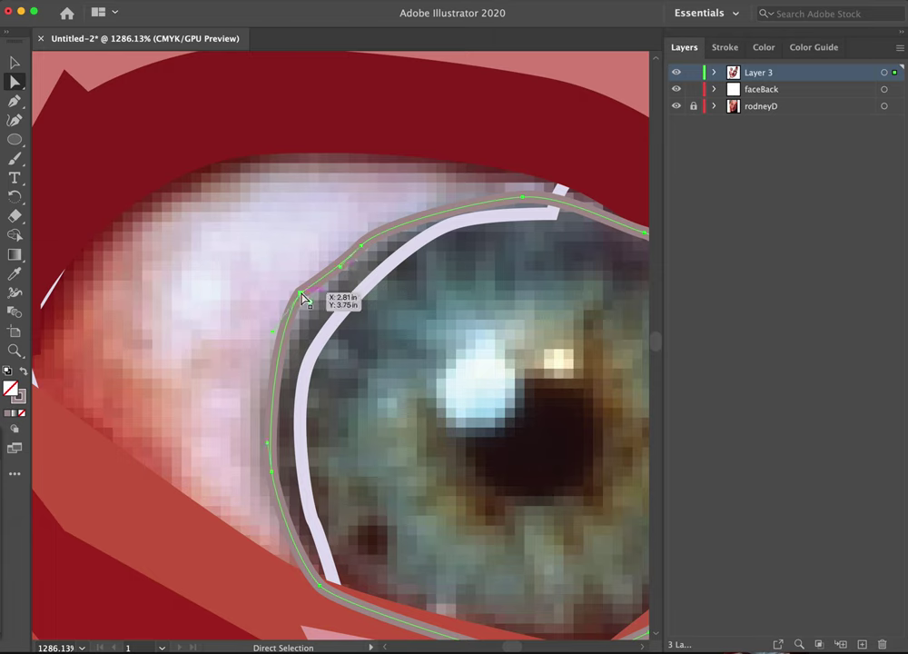
pyautogui.moveTo(343, 273)
pyautogui.mouseDown()
pyautogui.moveTo(330, 257)
pyautogui.moveTo(333, 269)
pyautogui.mouseUp()
pyautogui.click(362, 246)
pyautogui.moveTo(386, 237); pyautogui.dragTo(403, 224)
pyautogui.moveTo(304, 295); pyautogui.dragTo(308, 304)
pyautogui.click(274, 331)
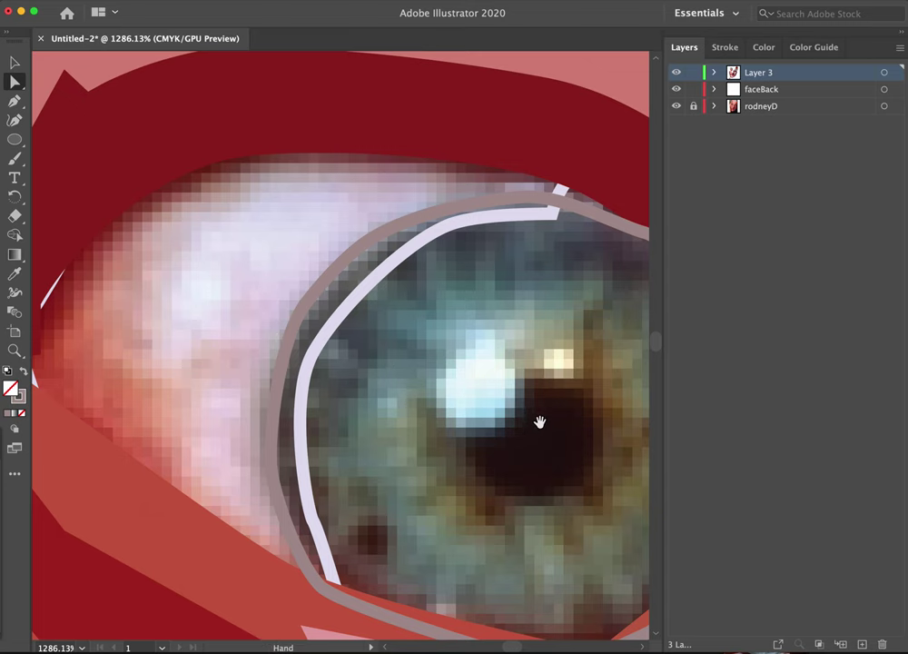
# - Draw a circle over the pupil with a near-black fill sampled from the photo and shift it slightly upward to match the photo
pyautogui.moveTo(539, 421); pyautogui.dragTo(331, 355)
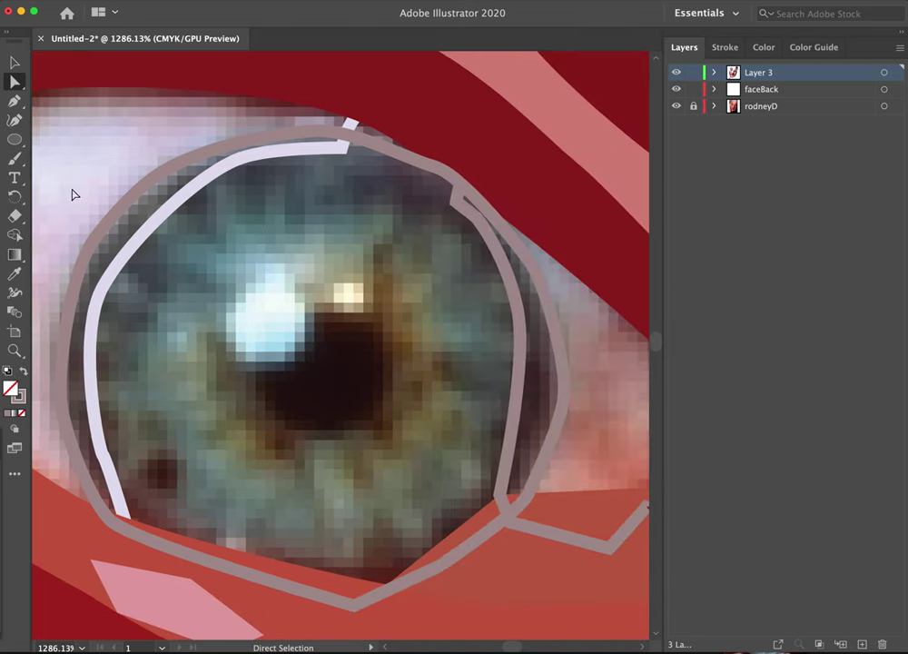
pyautogui.click(15, 139)
pyautogui.moveTo(15, 139); pyautogui.dragTo(73, 162)
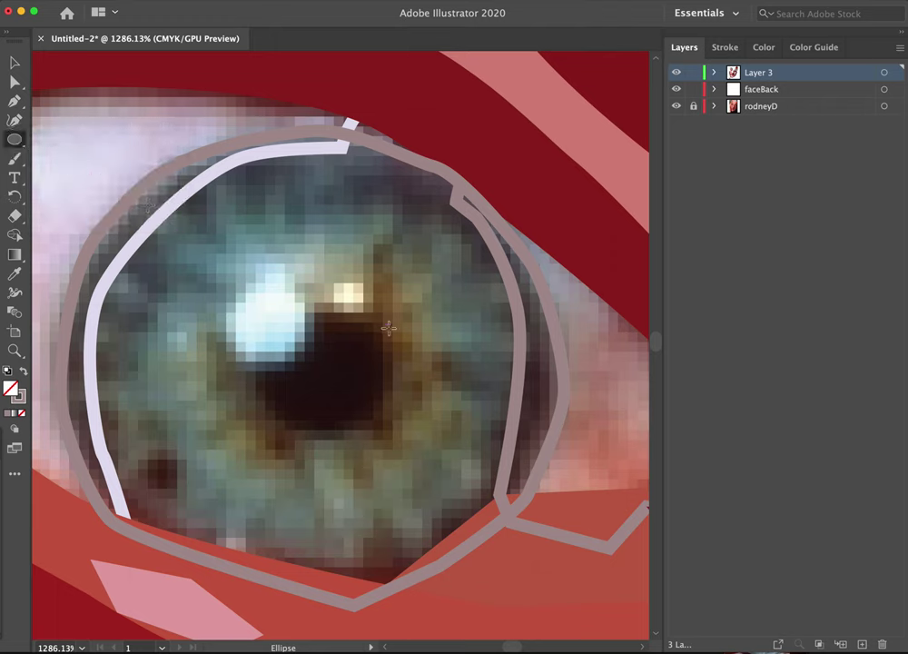
pyautogui.moveTo(355, 341); pyautogui.dragTo(270, 427)
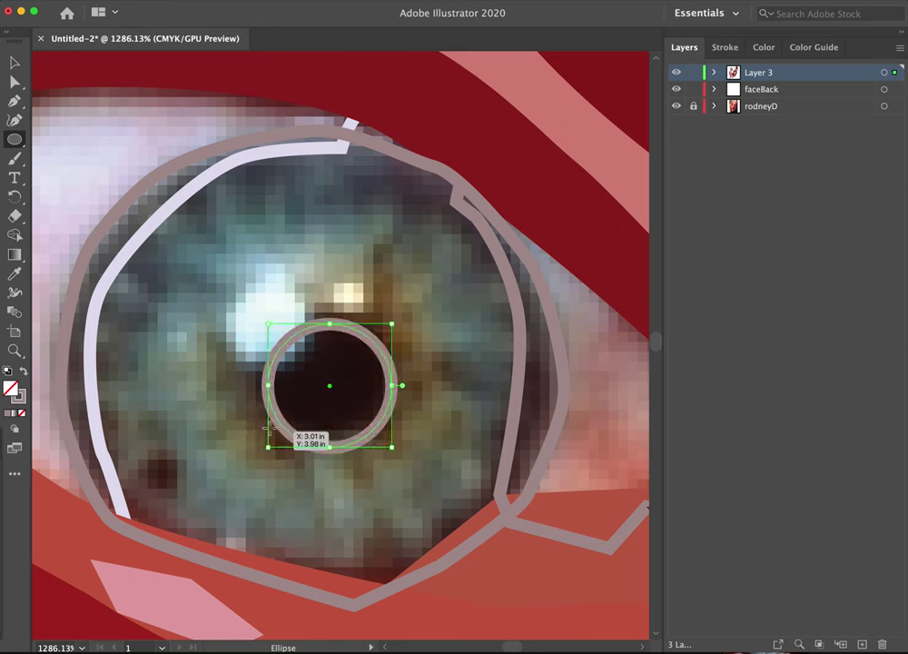
pyautogui.press('i')
pyautogui.click(347, 385)
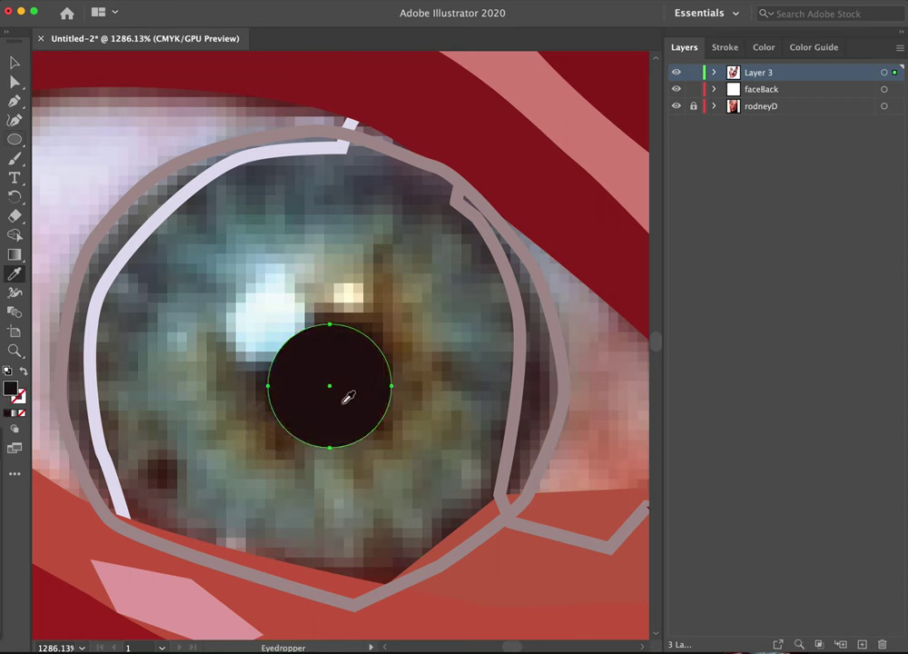
pyautogui.press('v')
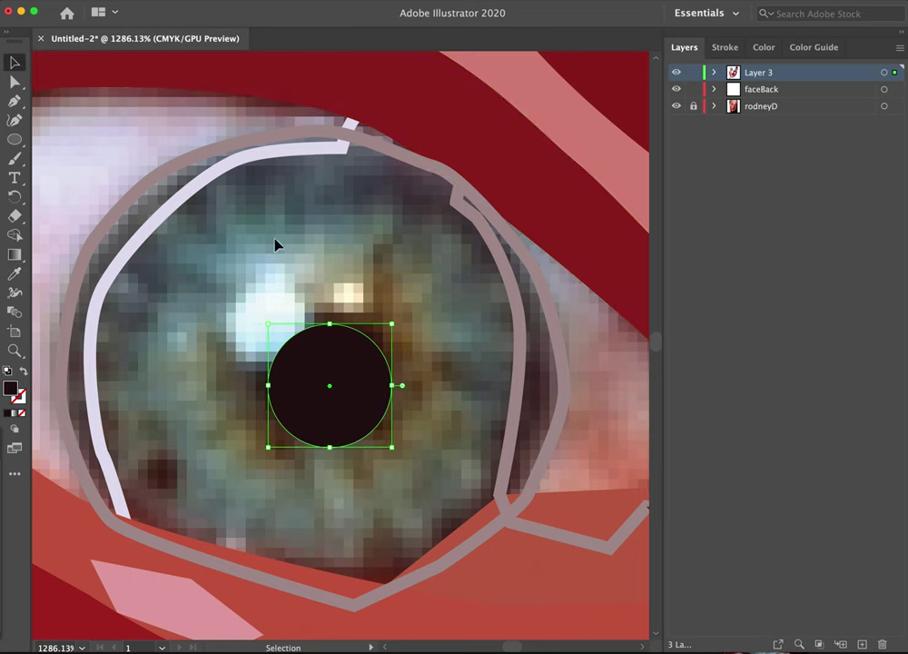
pyautogui.moveTo(344, 357); pyautogui.dragTo(336, 349)
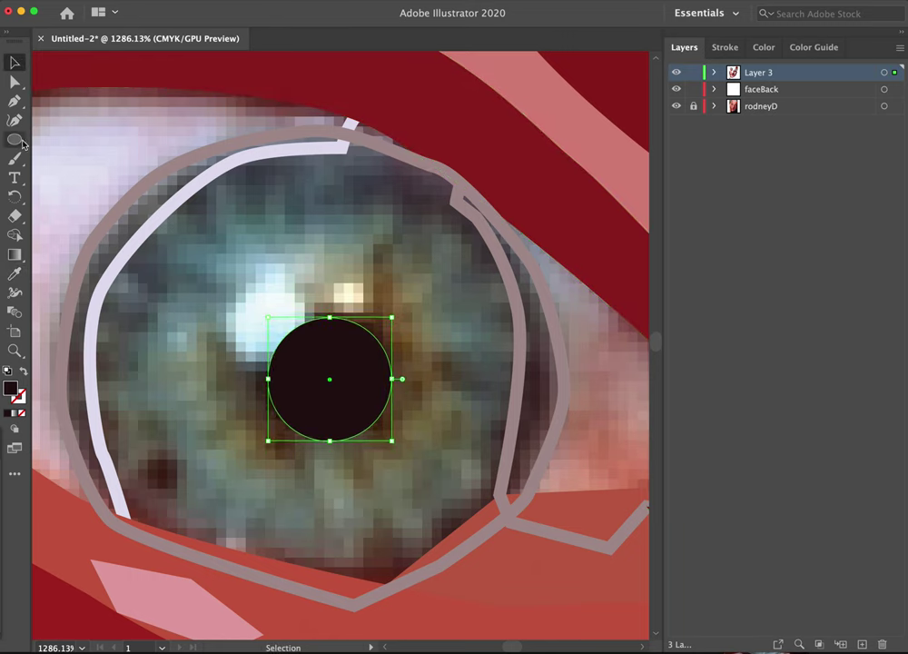
# - Draw an upright ellipse over the large highlight beside the pupil and fill it with near-white sampled from the photo
pyautogui.press('l')
pyautogui.moveTo(227, 278); pyautogui.dragTo(278, 368)
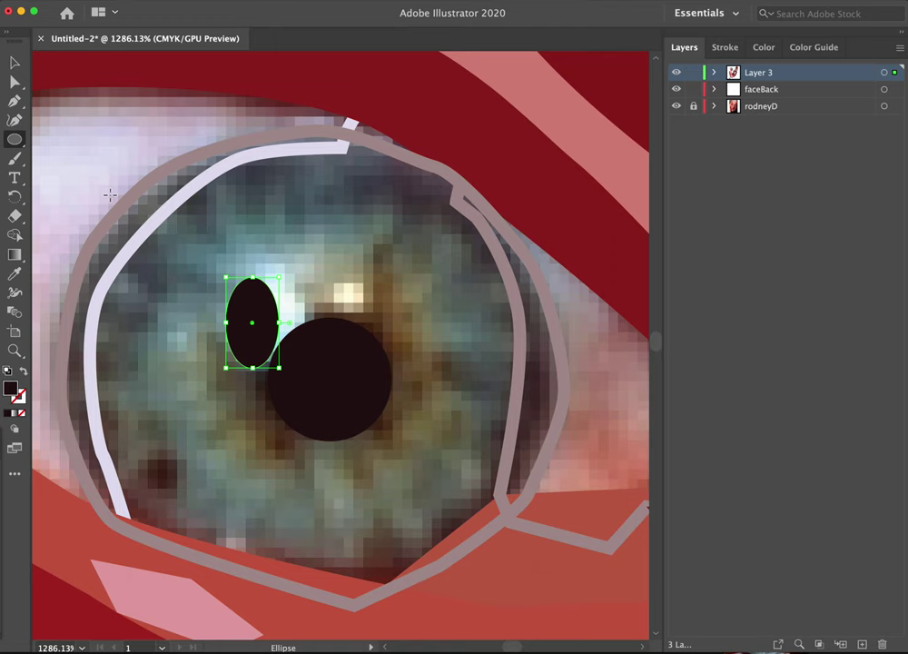
pyautogui.press('i')
pyautogui.click(283, 302)
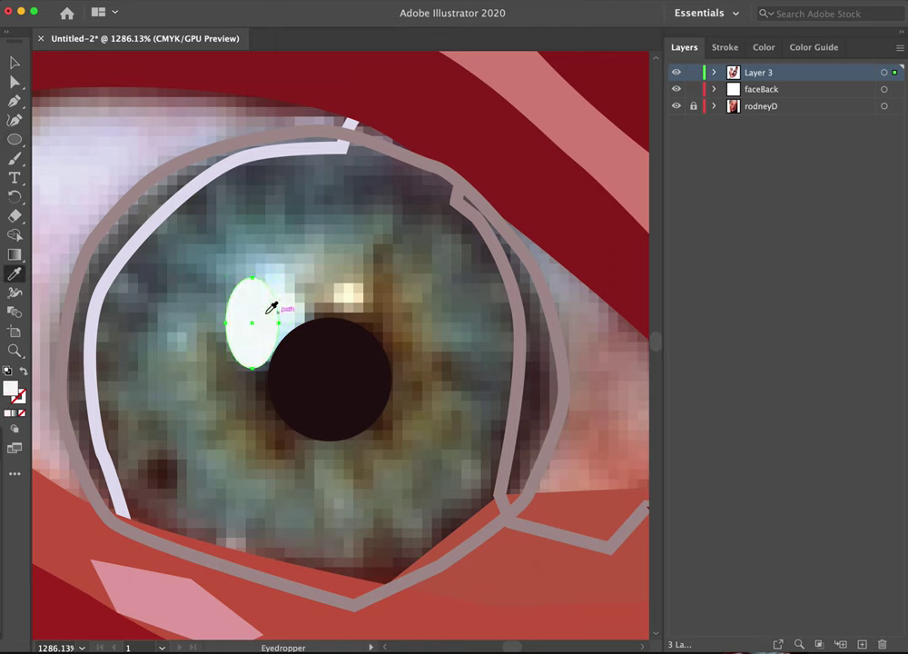
# - Tilt the near-white highlight ellipse clockwise to match the photo and add a small circle over the second highlight, filled with cream sampled from the photo
pyautogui.press('v')
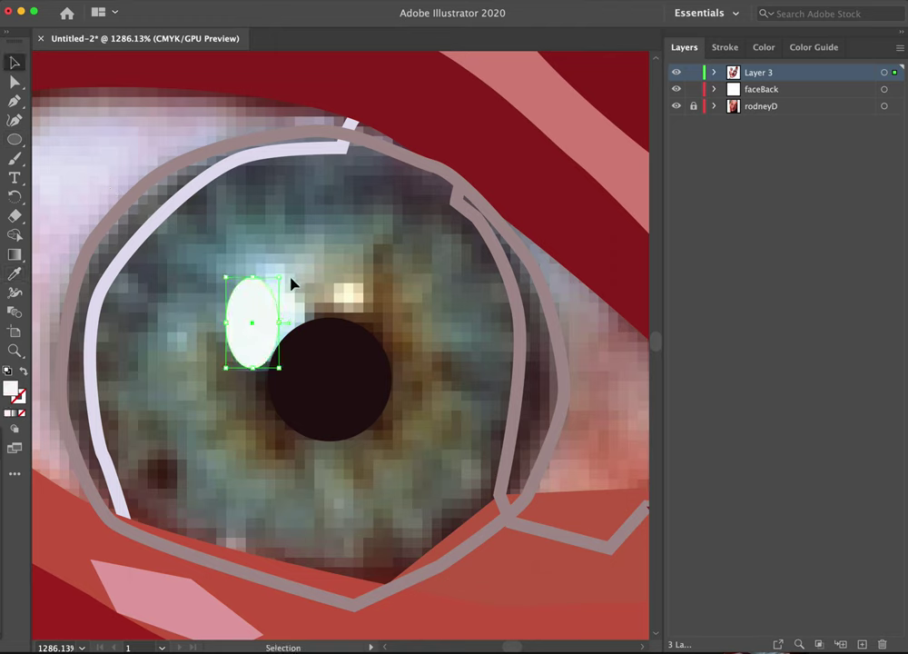
pyautogui.moveTo(284, 277)
pyautogui.mouseDown()
pyautogui.moveTo(314, 298)
pyautogui.moveTo(277, 312)
pyautogui.moveTo(291, 319)
pyautogui.moveTo(269, 266)
pyautogui.mouseUp()
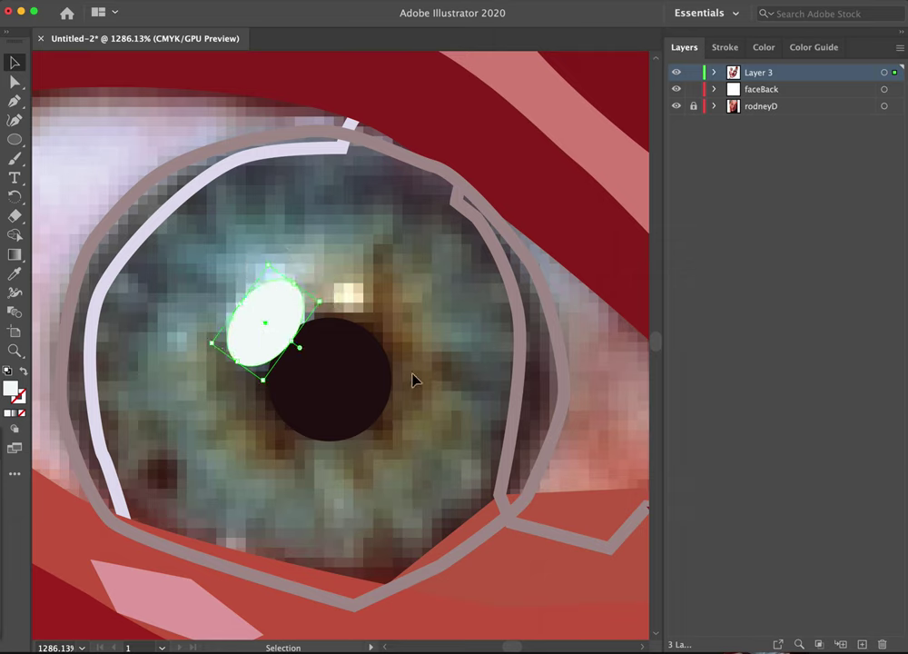
pyautogui.click(14, 139)
pyautogui.moveTo(335, 285); pyautogui.dragTo(365, 315)
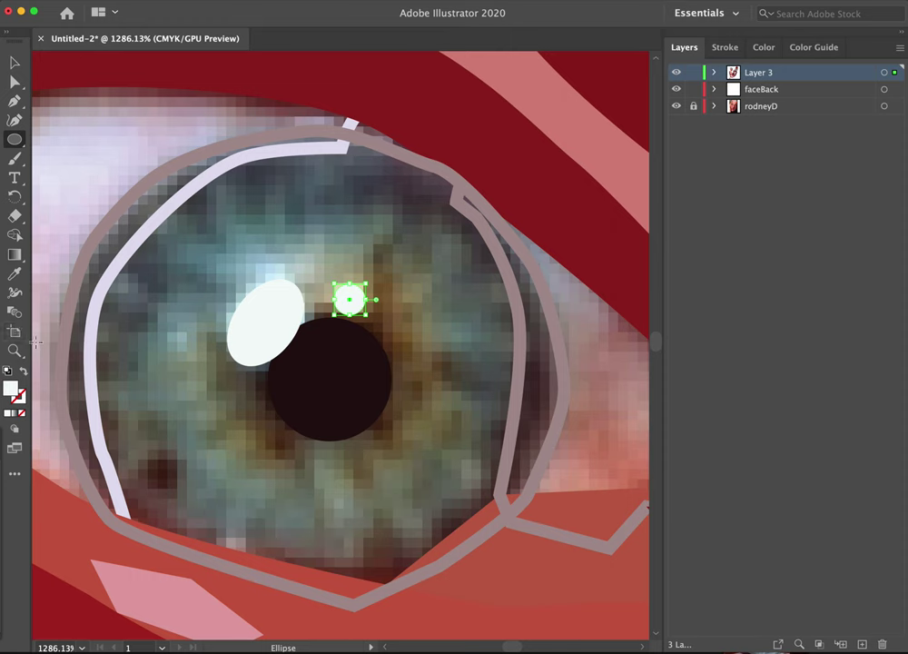
pyautogui.click(25, 376)
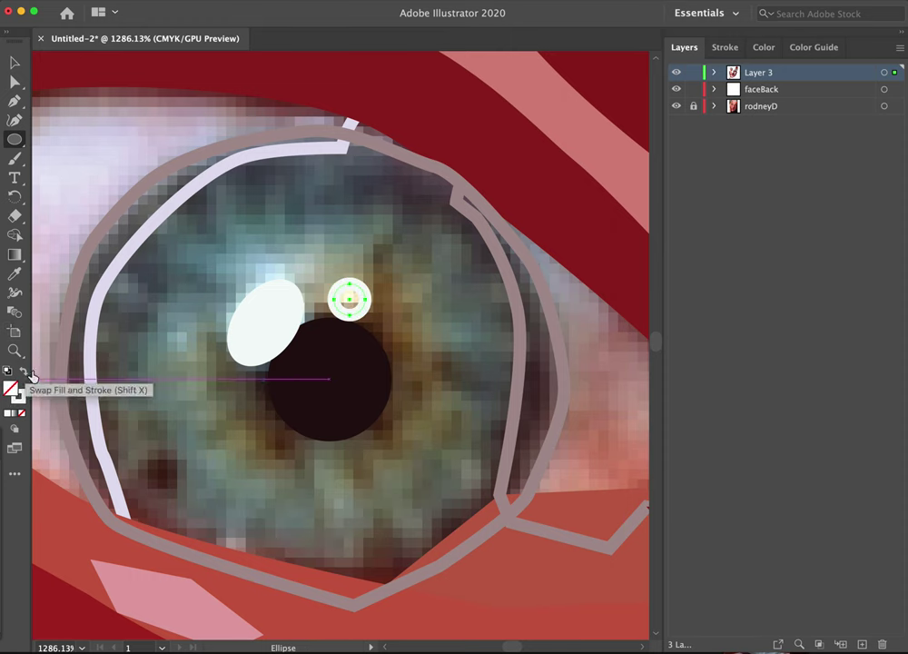
pyautogui.press('i')
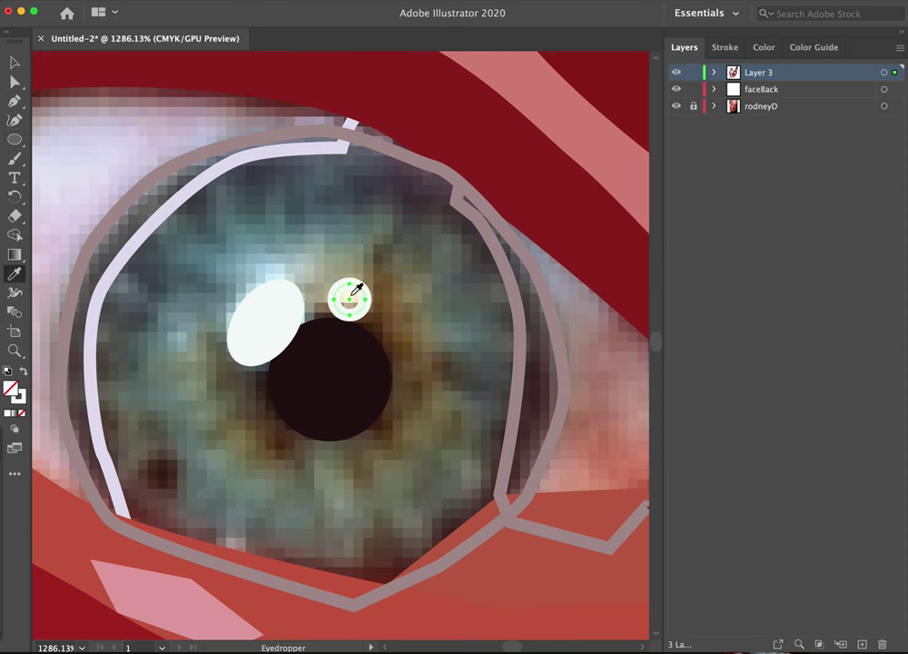
pyautogui.click(354, 290)
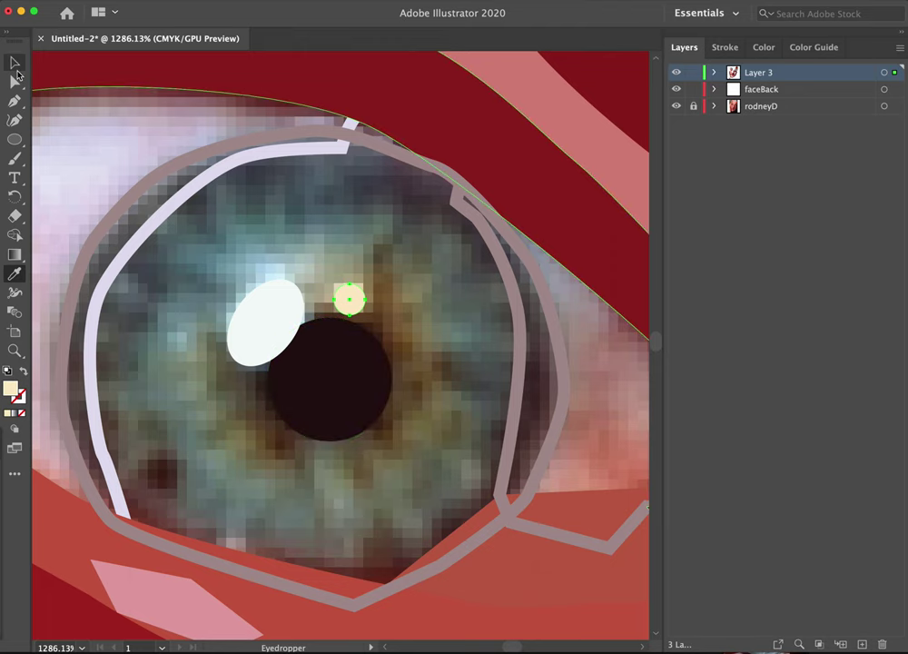
pyautogui.click(16, 64)
# - Recolour the iris's outer outline with a dark slate grey sampled from the photo, applied as the stroke with no fill
pyautogui.press('p')
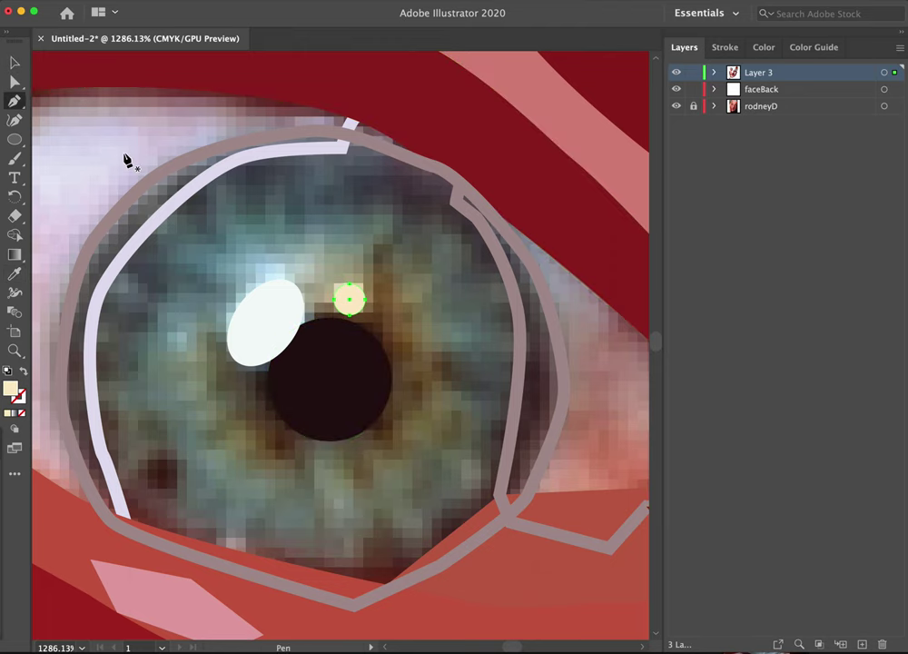
pyautogui.doubleClick(15, 351)
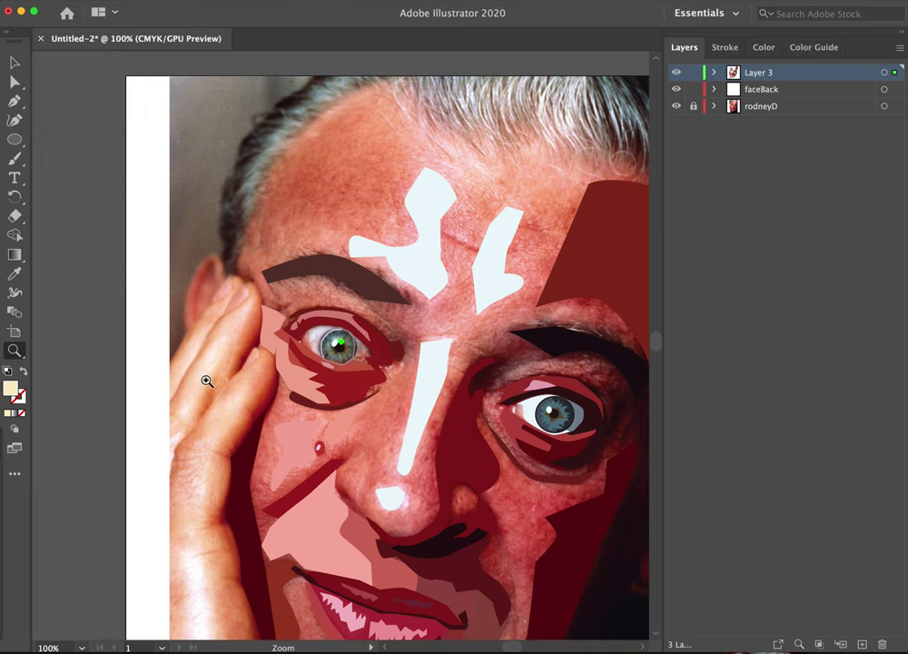
pyautogui.moveTo(524, 420); pyautogui.dragTo(700, 383)
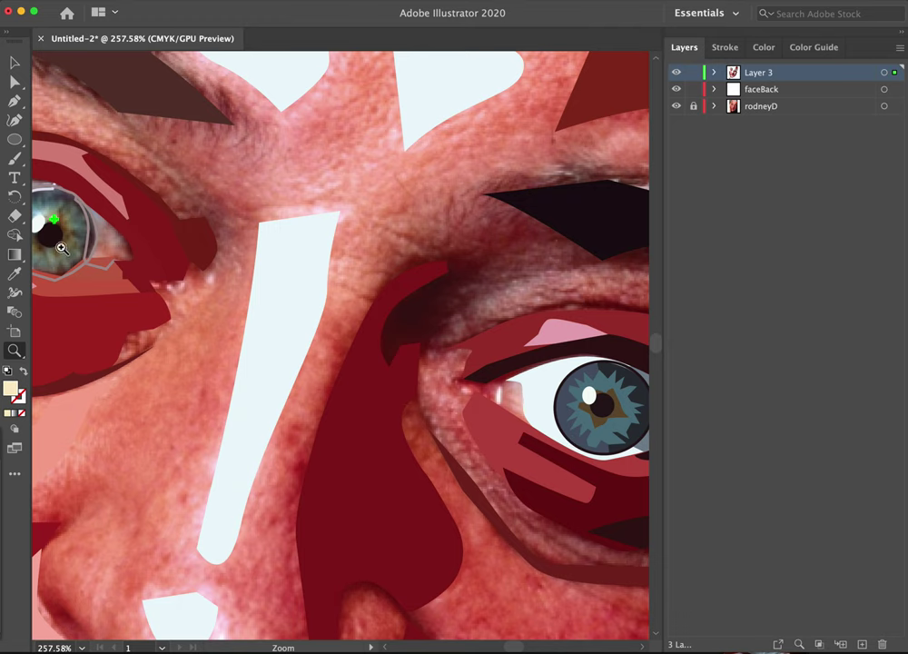
pyautogui.moveTo(53, 240); pyautogui.dragTo(429, 376)
pyautogui.rightClick(63, 251)
pyautogui.click(94, 239)
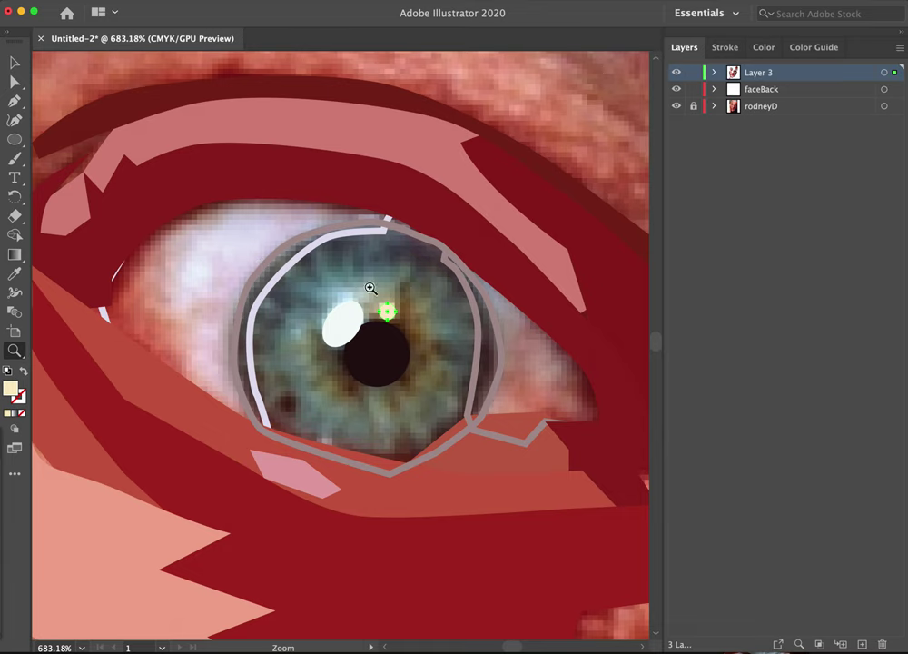
pyautogui.moveTo(362, 353); pyautogui.dragTo(402, 345)
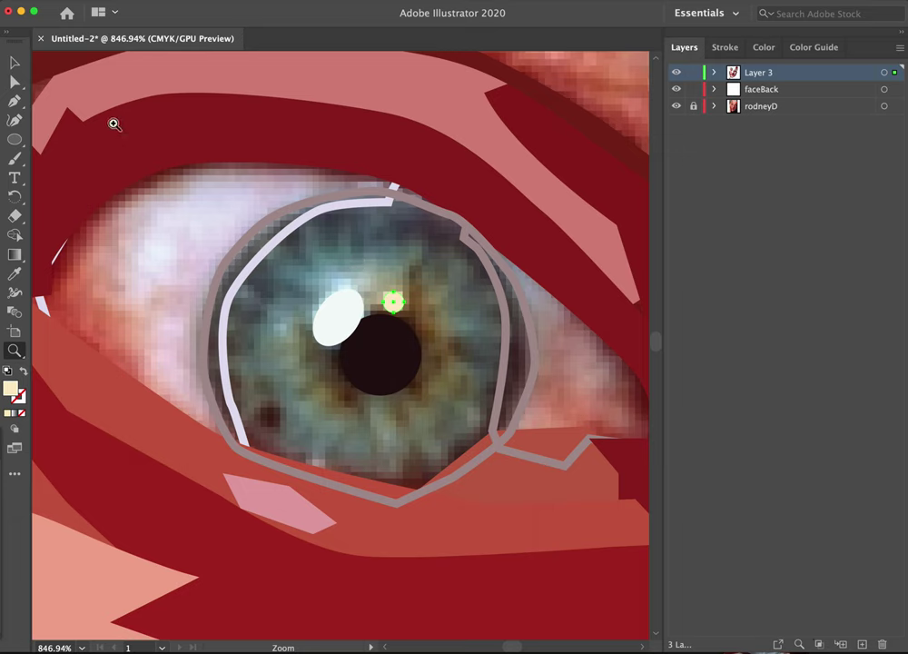
pyautogui.click(15, 61)
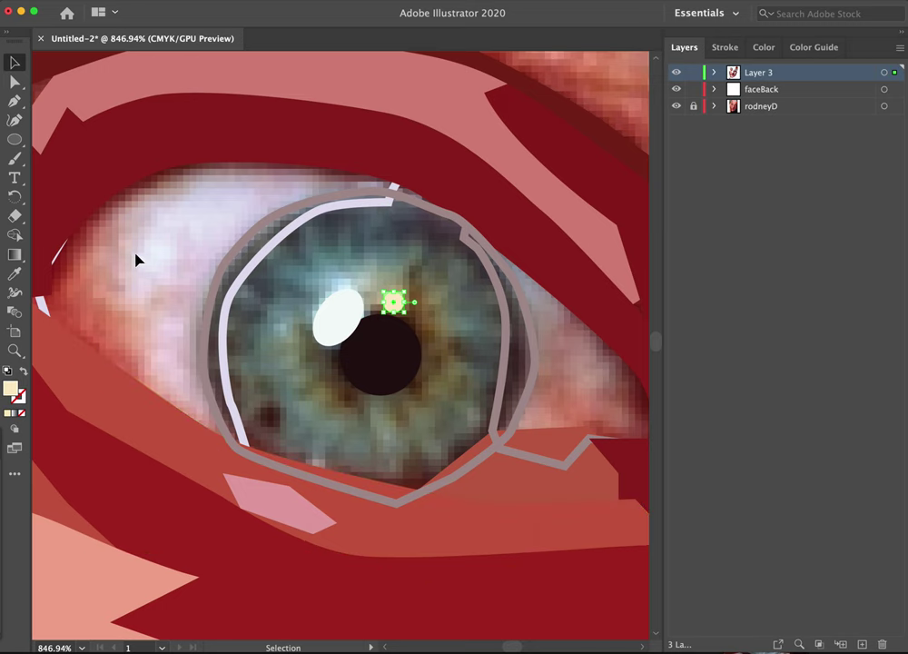
pyautogui.click(252, 241)
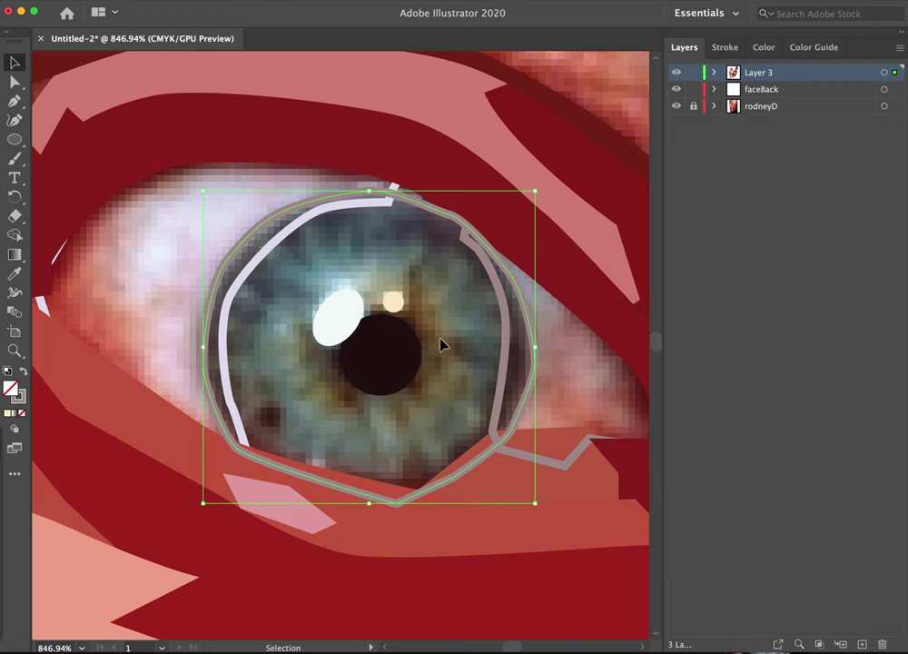
pyautogui.press('i')
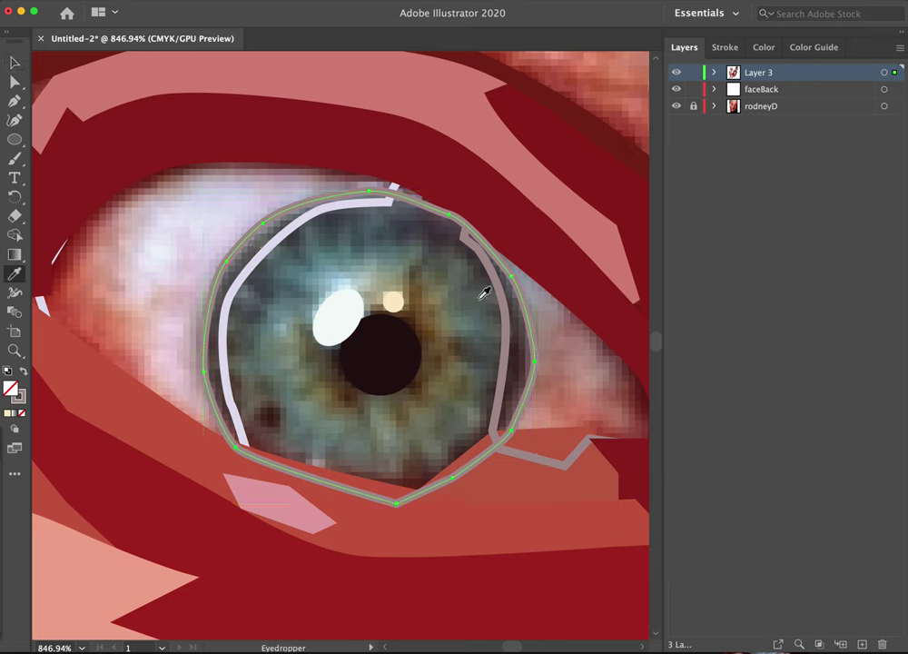
pyautogui.click(337, 216)
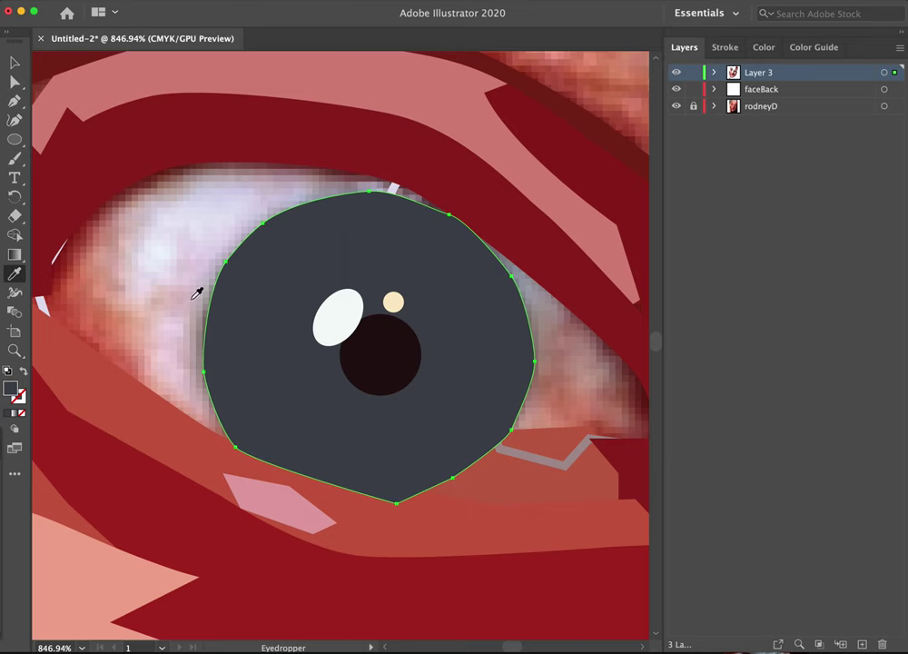
pyautogui.click(23, 370)
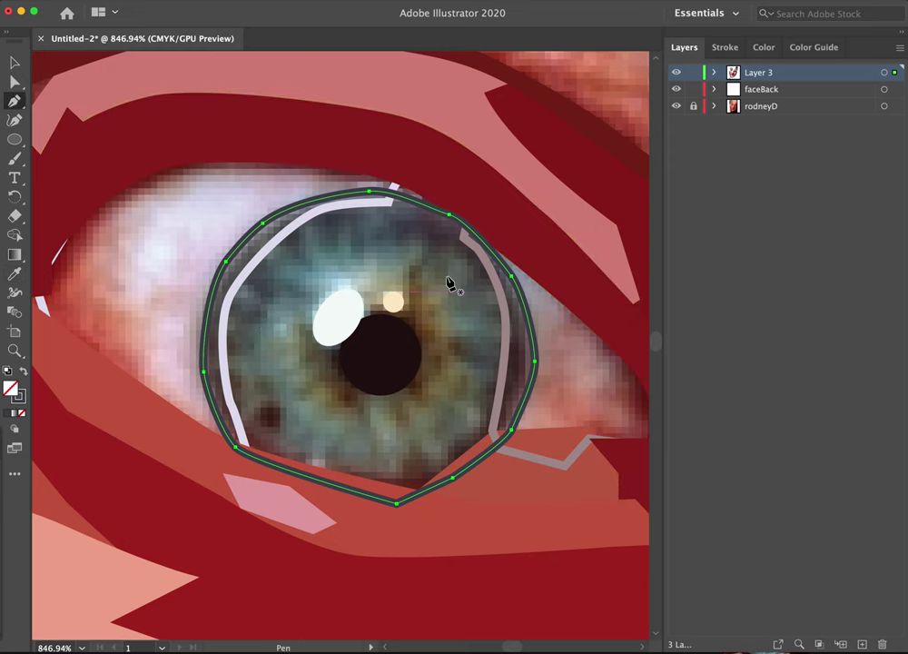
# - Trace a closed, jagged, unfilled outline around the iris's brown inner ring, surrounding the pupil and crossing the large highlight
pyautogui.click(425, 272)
pyautogui.click(423, 292)
pyautogui.click(440, 298)
pyautogui.click(434, 314)
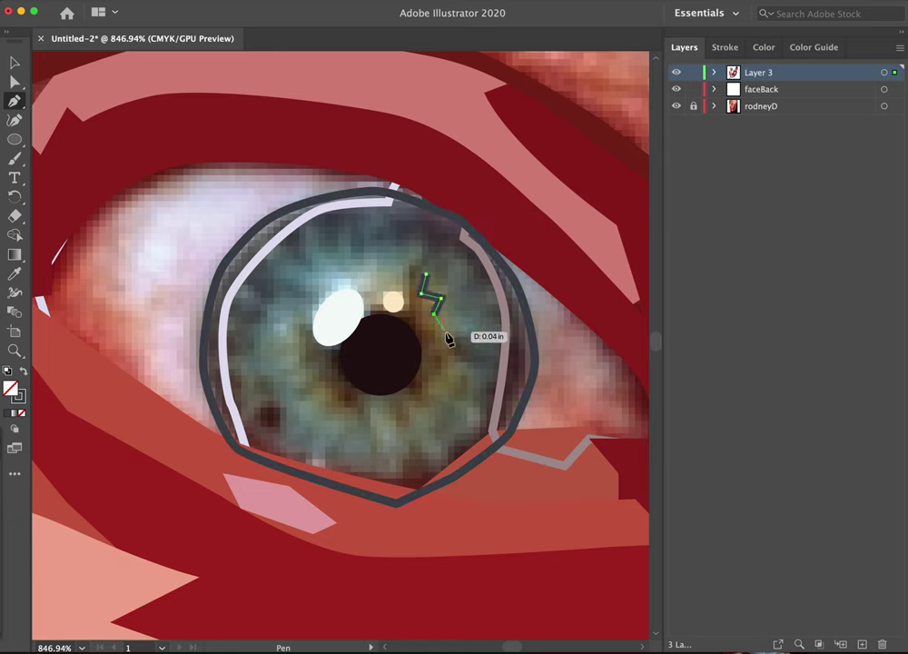
pyautogui.click(457, 355)
pyautogui.click(440, 370)
pyautogui.click(447, 386)
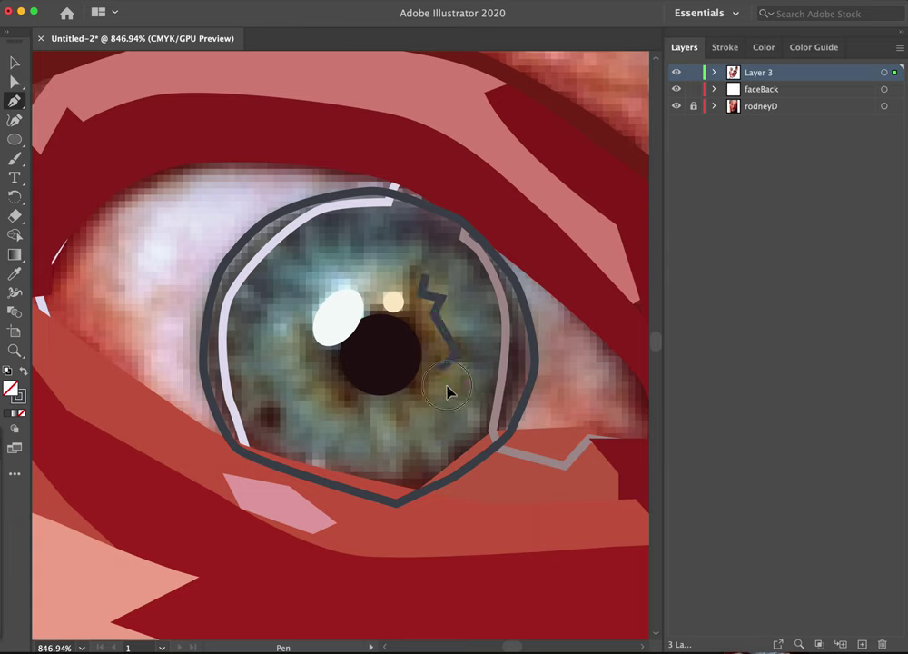
pyautogui.click(431, 392)
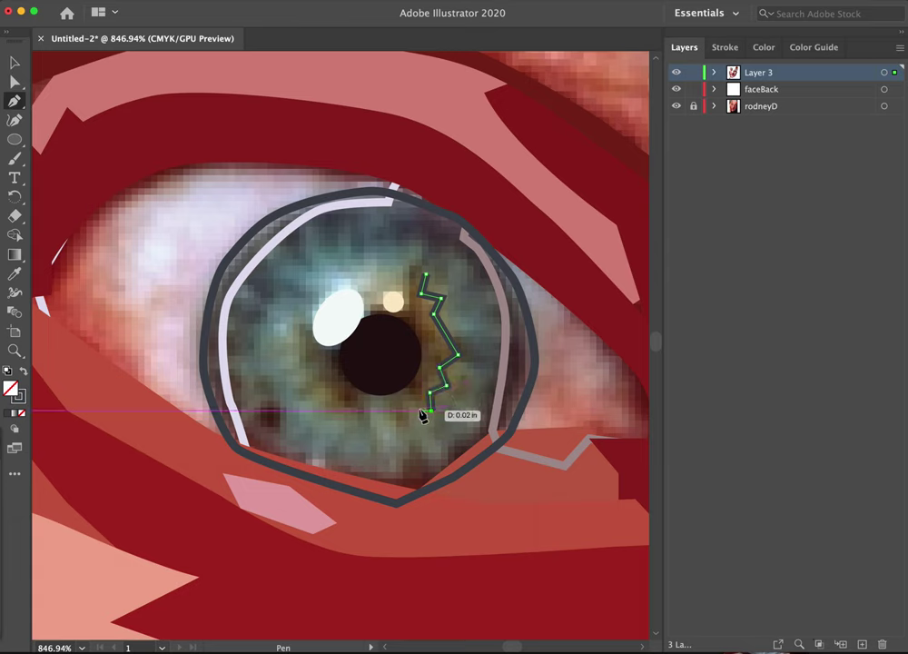
pyautogui.click(415, 406)
pyautogui.click(403, 434)
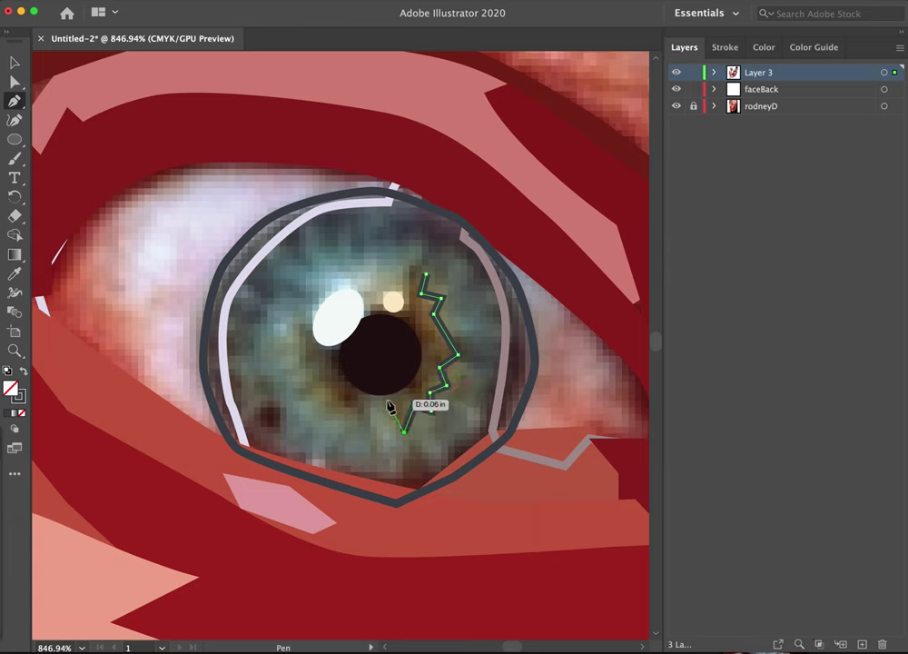
pyautogui.click(381, 396)
pyautogui.click(363, 407)
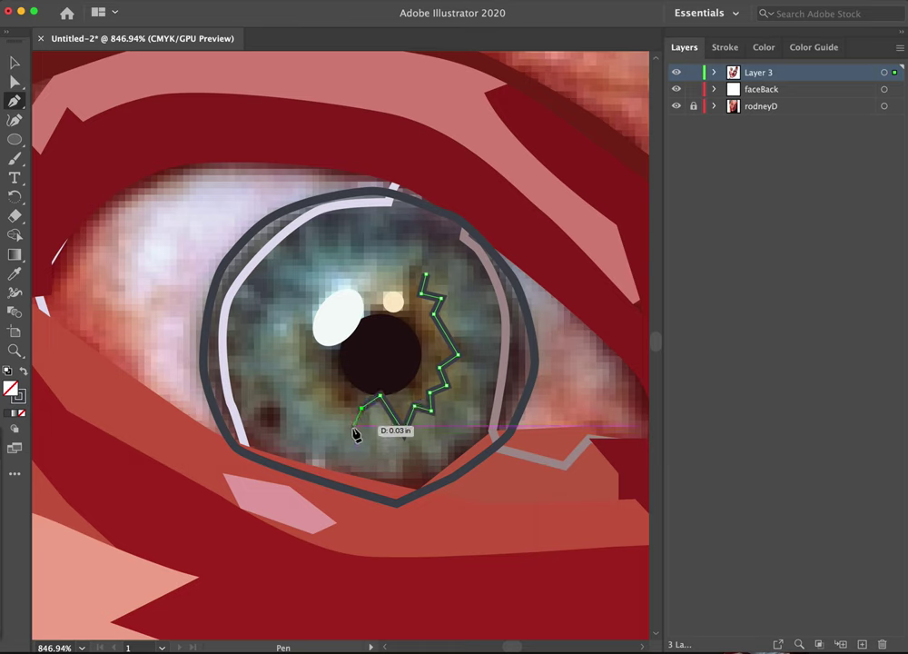
pyautogui.click(330, 411)
pyautogui.click(311, 414)
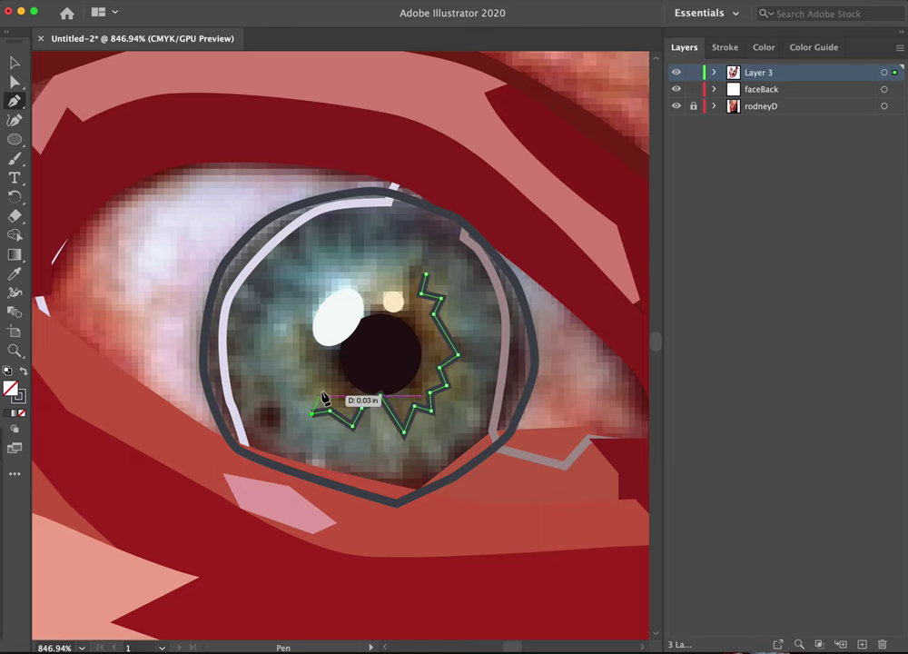
pyautogui.click(320, 389)
pyautogui.click(295, 386)
pyautogui.click(312, 367)
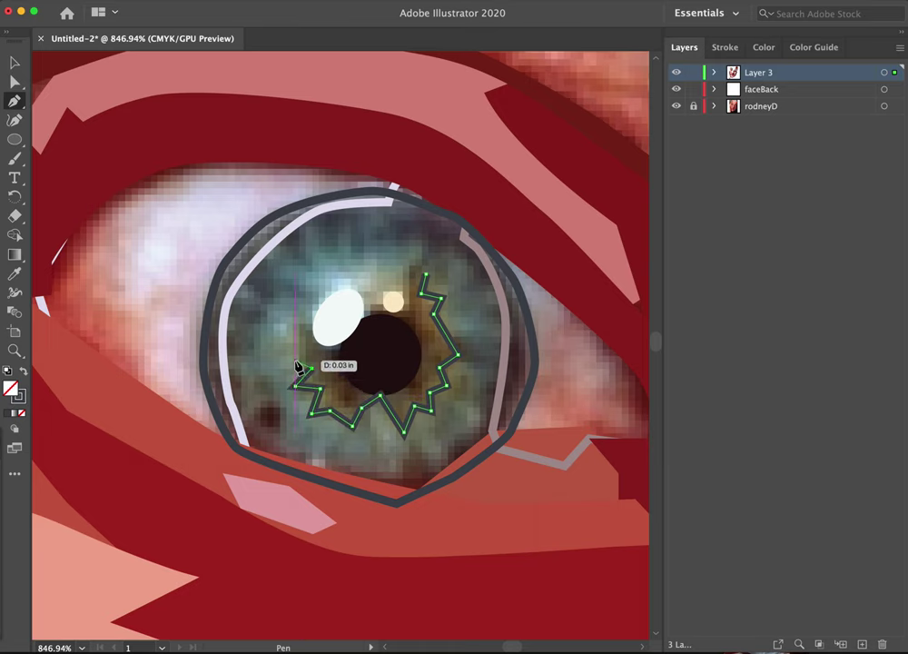
pyautogui.click(296, 360)
pyautogui.click(312, 347)
pyautogui.click(293, 336)
pyautogui.click(298, 319)
pyautogui.click(320, 324)
pyautogui.click(359, 306)
pyautogui.click(377, 287)
pyautogui.click(402, 277)
pyautogui.click(414, 270)
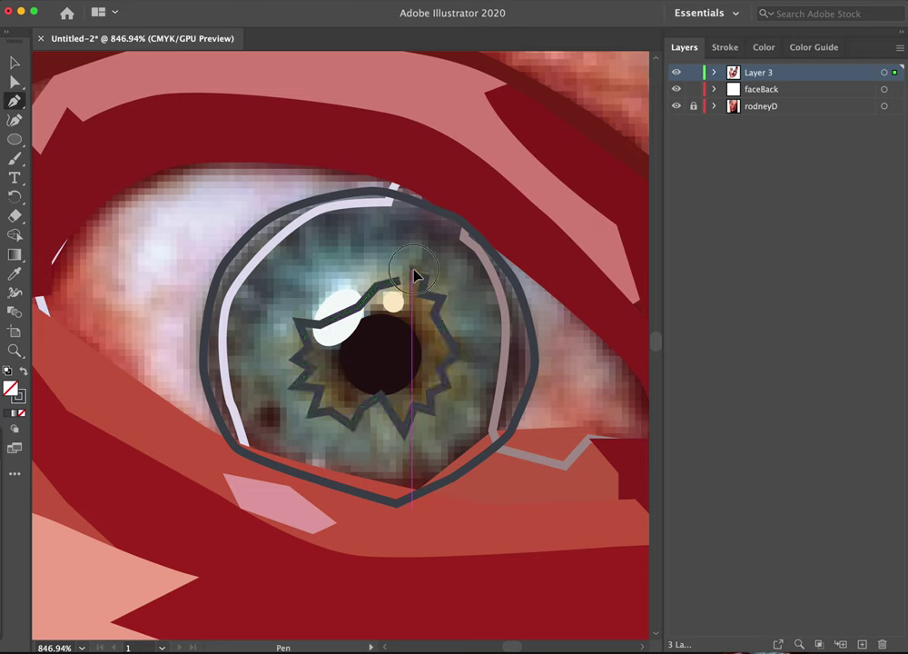
pyautogui.click(426, 272)
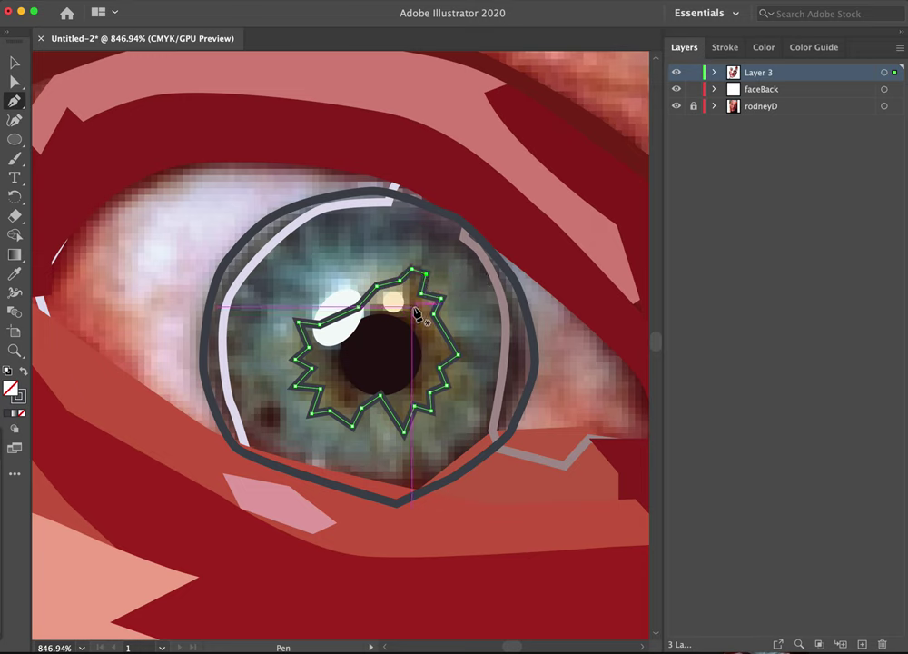
# - Fill the jagged inner ring with brown sampled from the photo and send it behind the pupil and highlights
pyautogui.press('i')
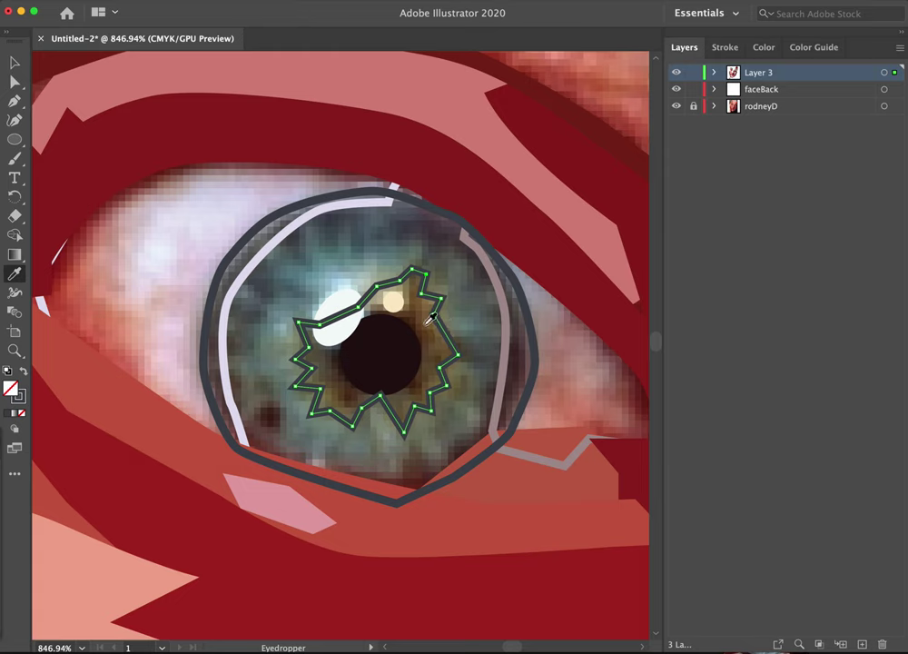
pyautogui.click(430, 319)
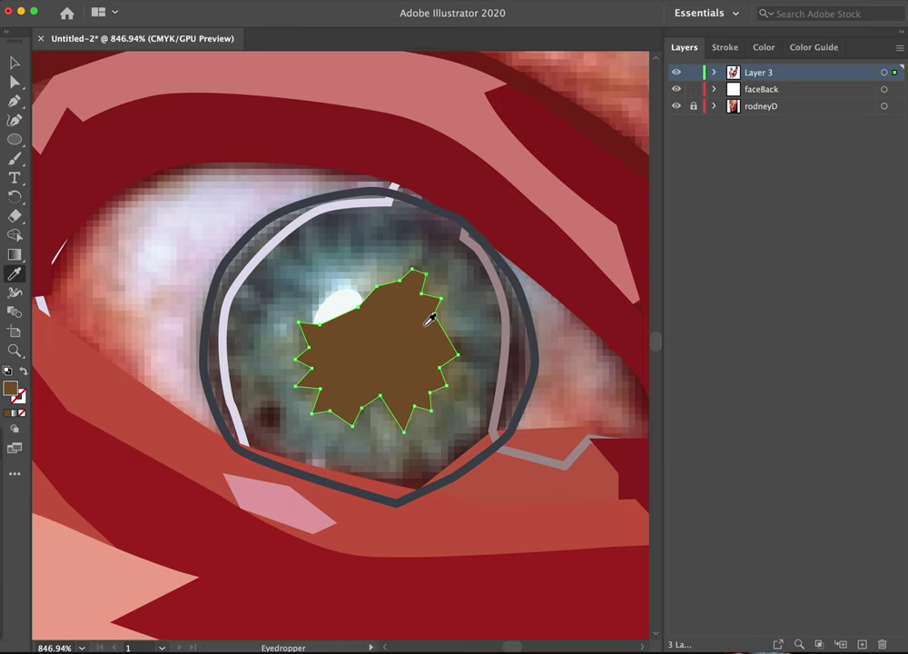
pyautogui.press('super+shift+bracketleft')
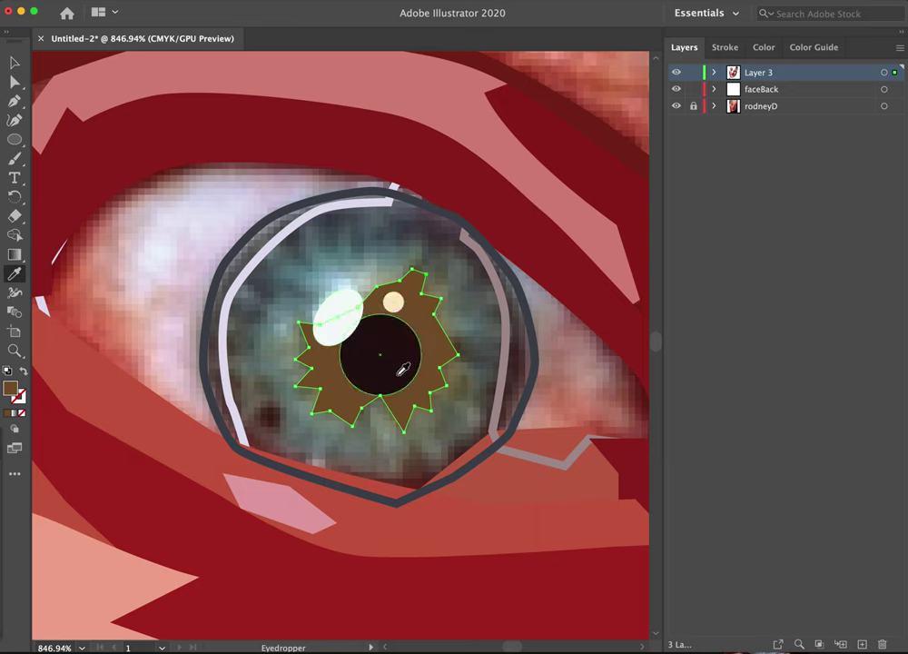
# - Trace a closed, jagged, unfilled outline around the iris's blue-green ring, outside the brown inner ring and within the dark outer rim
pyautogui.press('p')
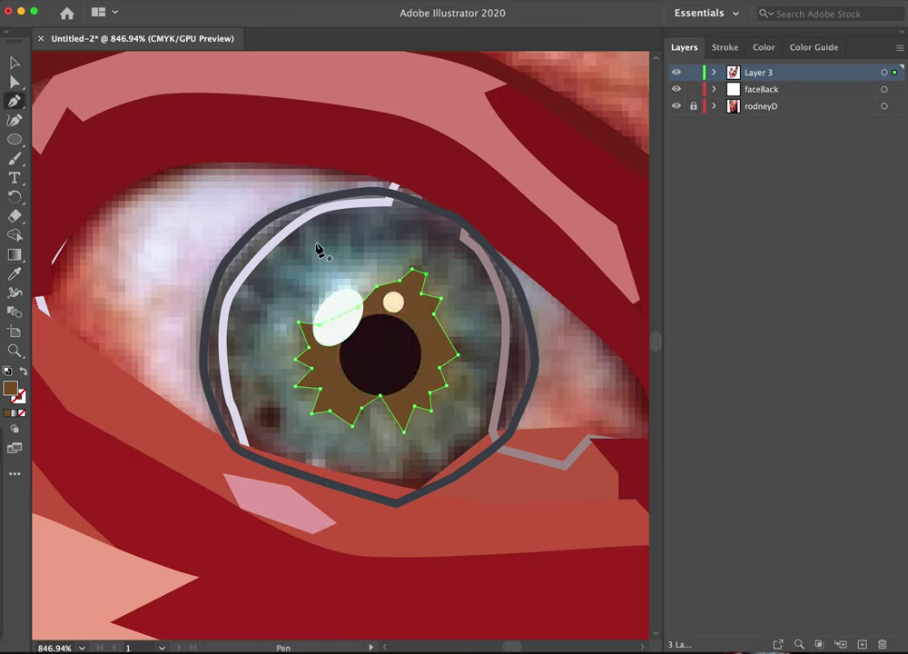
pyautogui.click(311, 231)
pyautogui.click(330, 257)
pyautogui.click(345, 223)
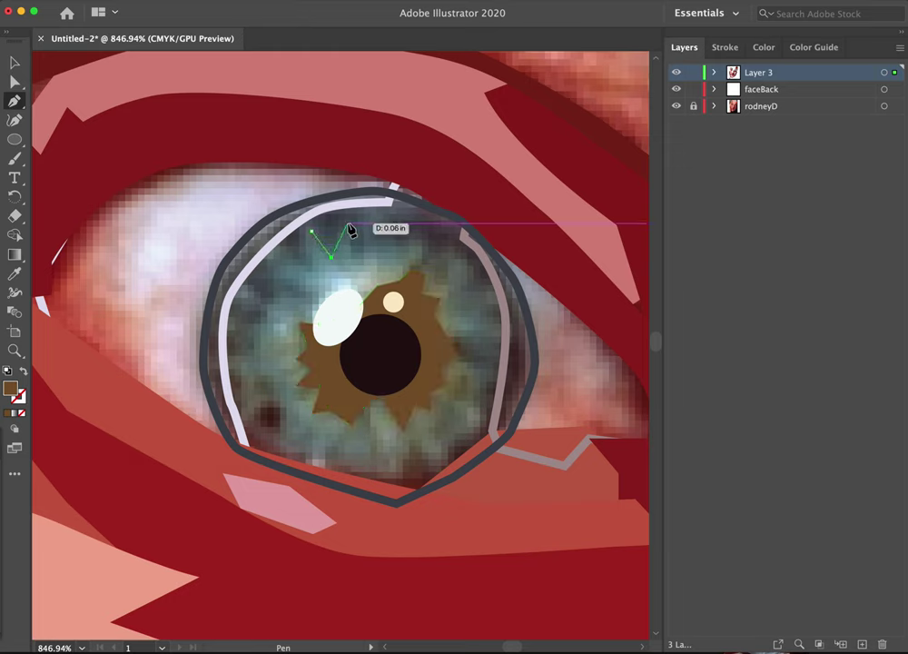
pyautogui.click(362, 257)
pyautogui.click(412, 241)
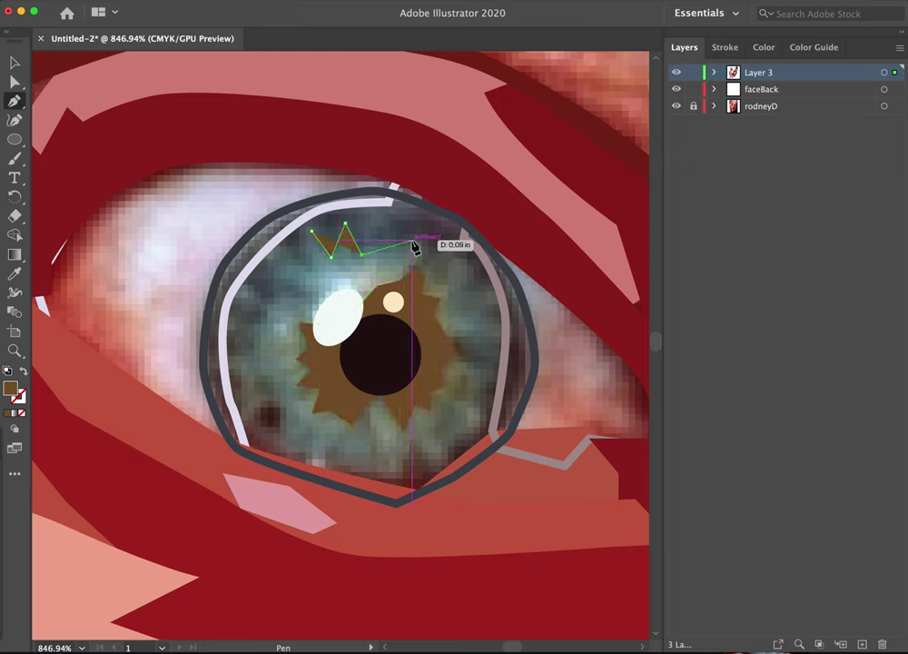
pyautogui.click(434, 257)
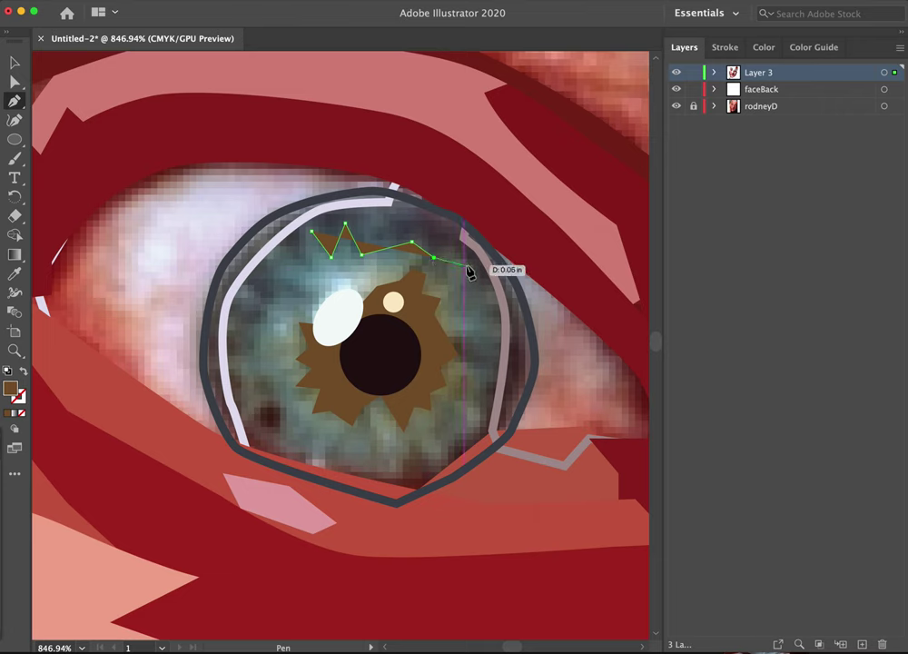
pyautogui.click(464, 265)
pyautogui.click(459, 297)
pyautogui.click(491, 302)
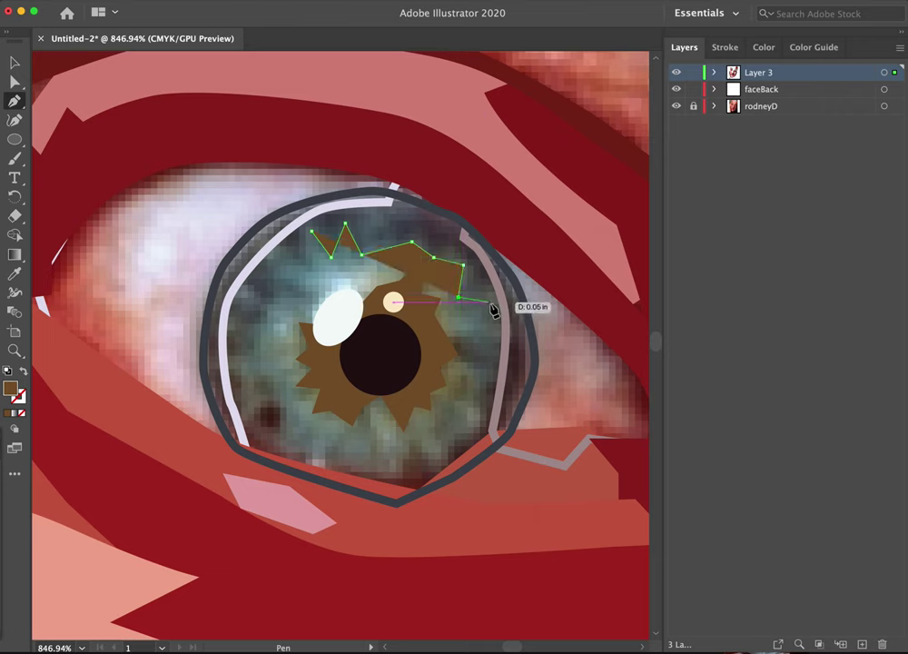
pyautogui.click(492, 350)
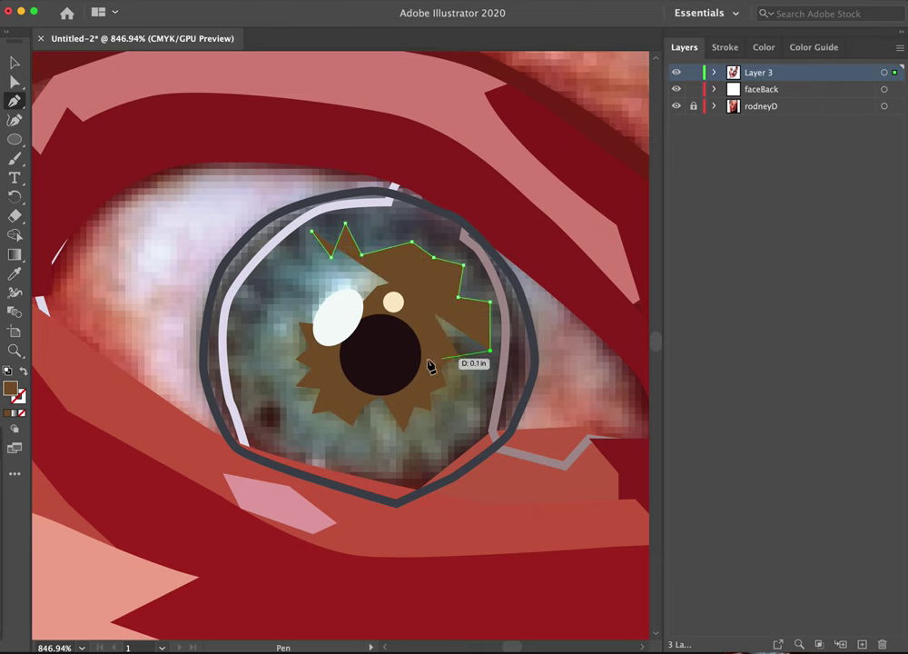
pyautogui.click(22, 372)
pyautogui.click(474, 366)
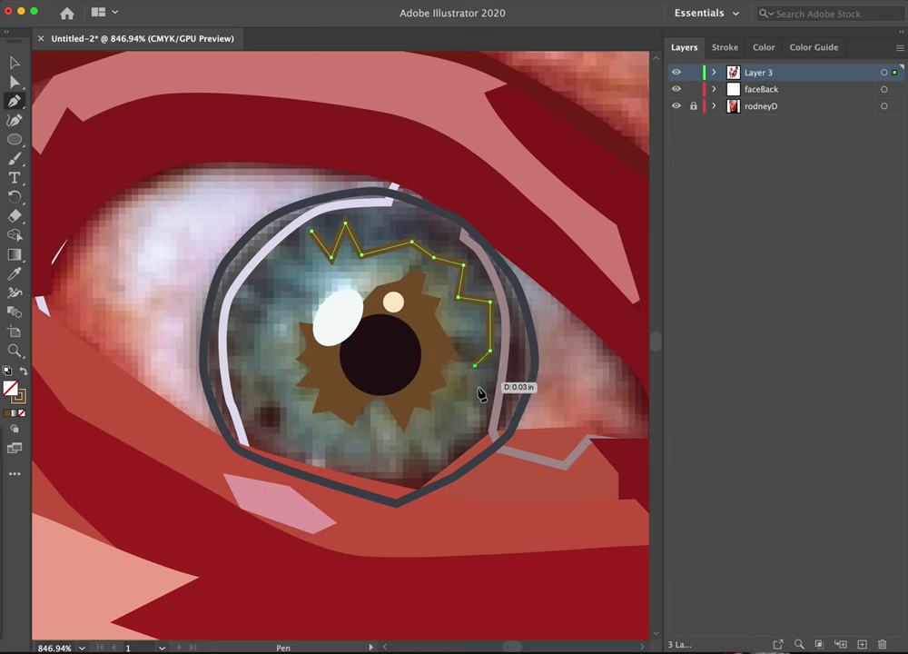
pyautogui.click(480, 400)
pyautogui.click(478, 425)
pyautogui.click(454, 426)
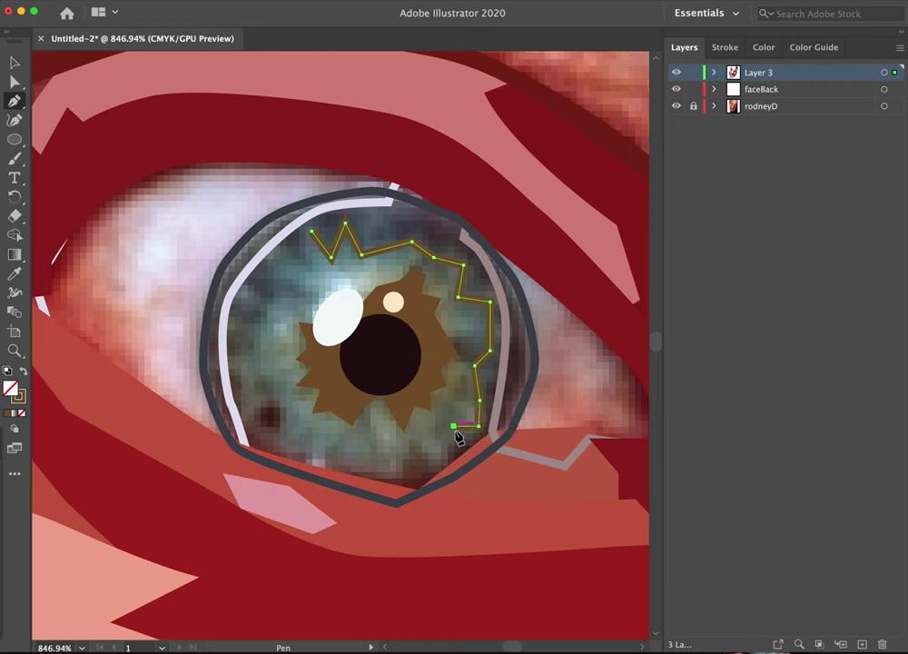
pyautogui.click(415, 439)
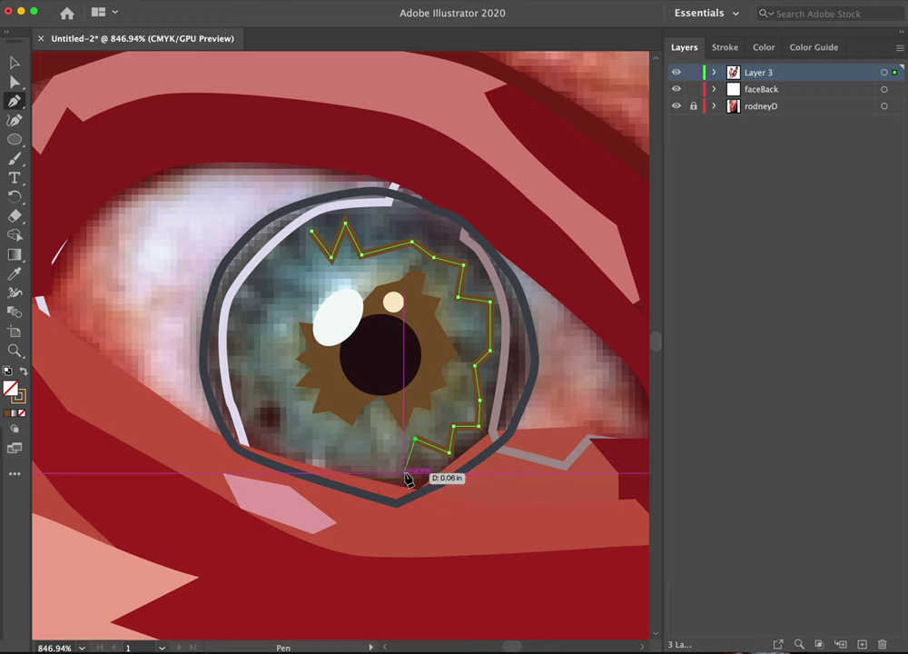
pyautogui.click(404, 473)
pyautogui.click(374, 445)
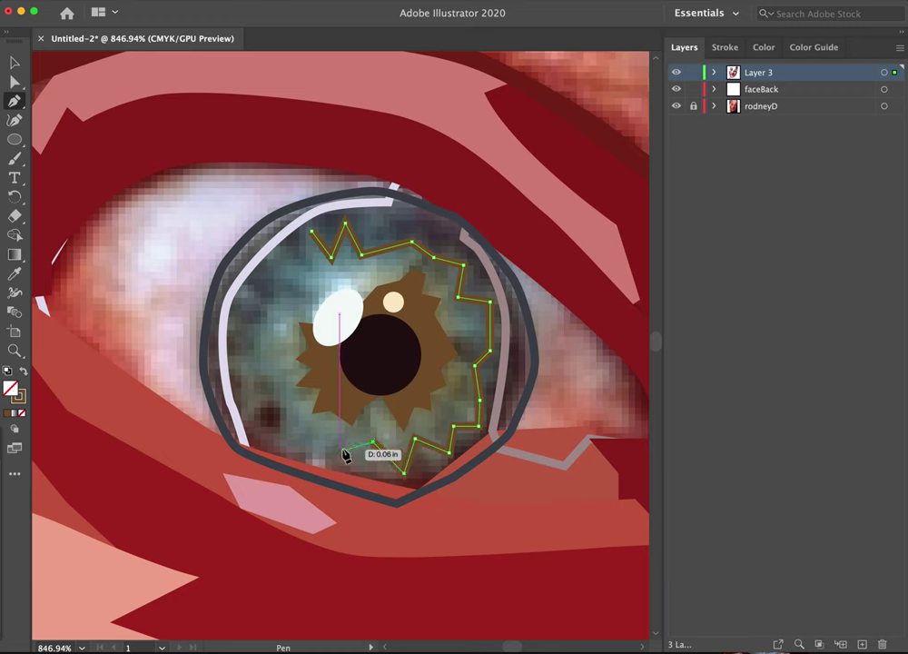
pyautogui.keyDown('super'); pyautogui.click(337, 457); pyautogui.keyUp('super')
pyautogui.click(297, 439)
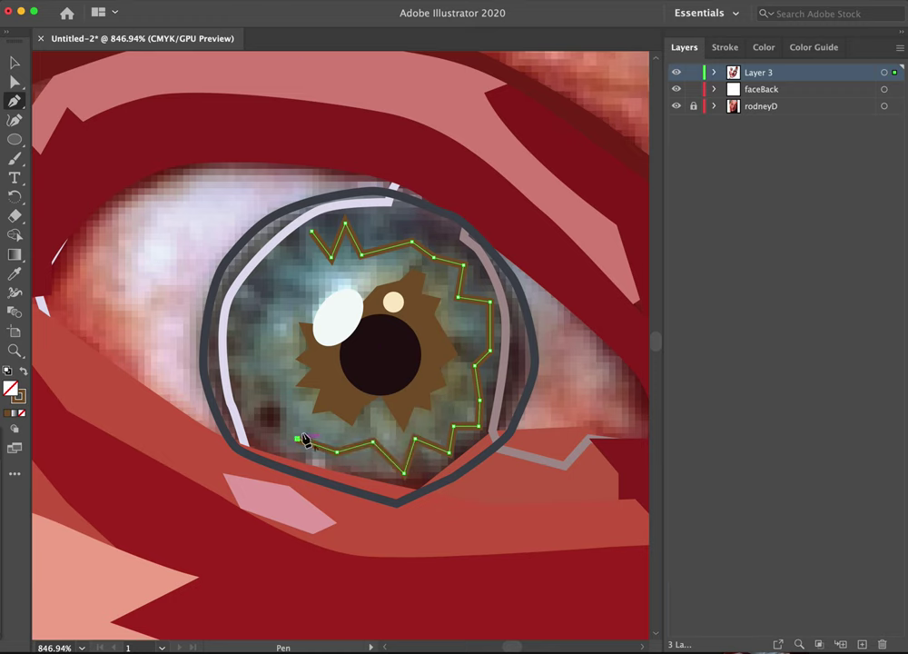
pyautogui.click(312, 421)
pyautogui.click(285, 415)
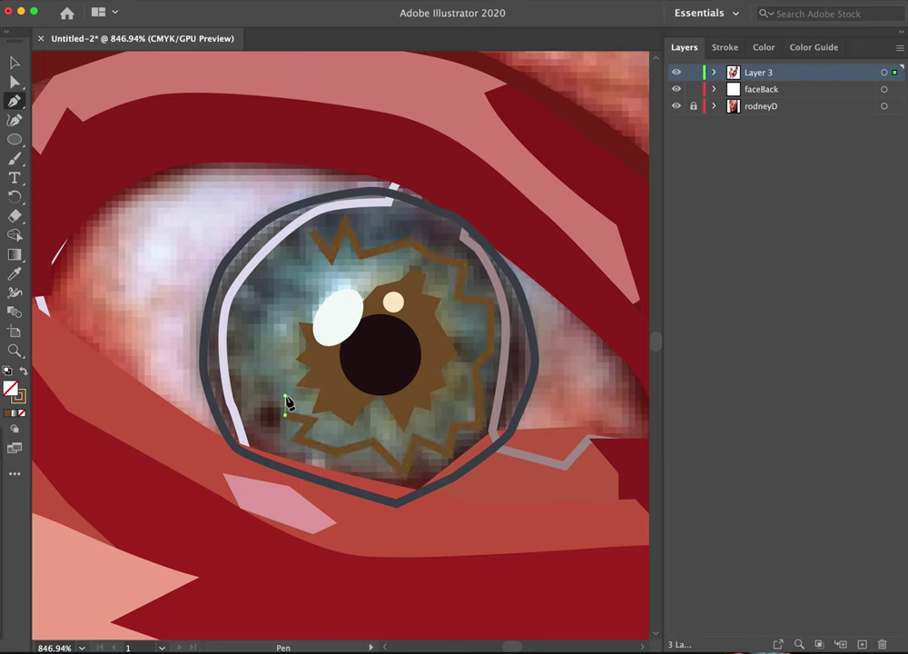
pyautogui.click(284, 393)
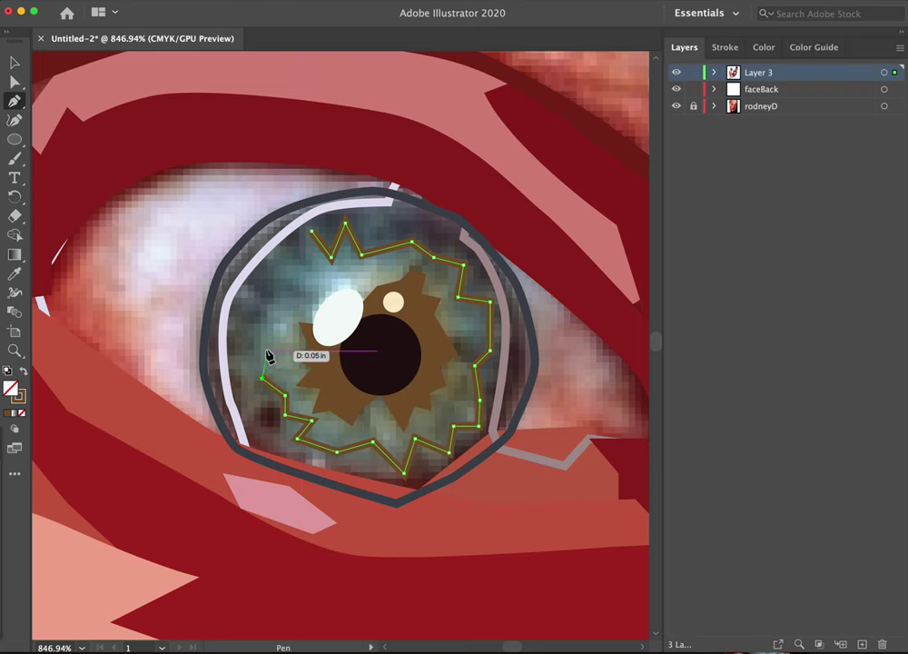
pyautogui.click(262, 348)
pyautogui.click(263, 312)
pyautogui.click(283, 308)
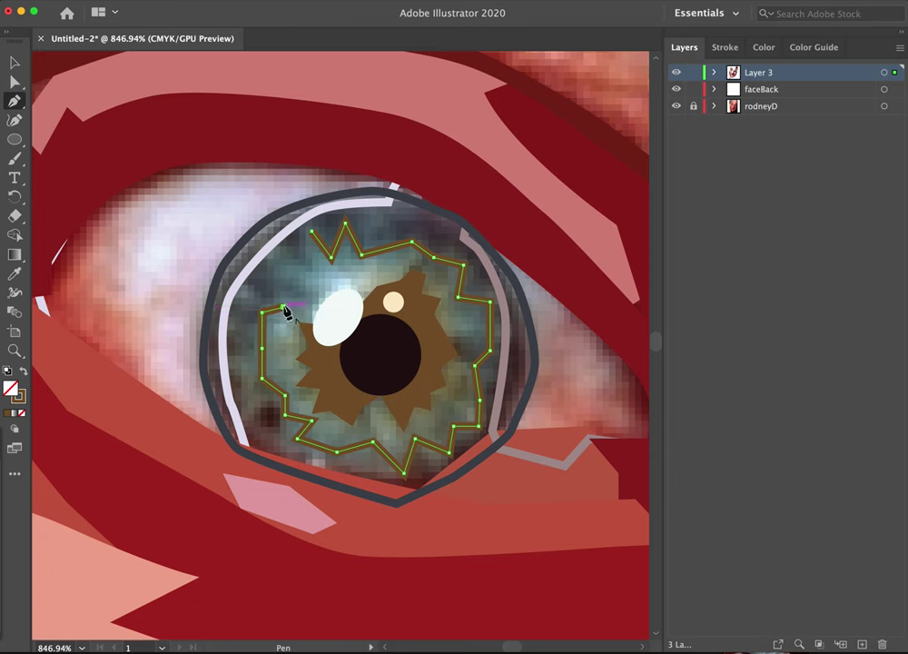
pyautogui.click(295, 293)
pyautogui.click(278, 268)
pyautogui.click(307, 266)
pyautogui.click(311, 231)
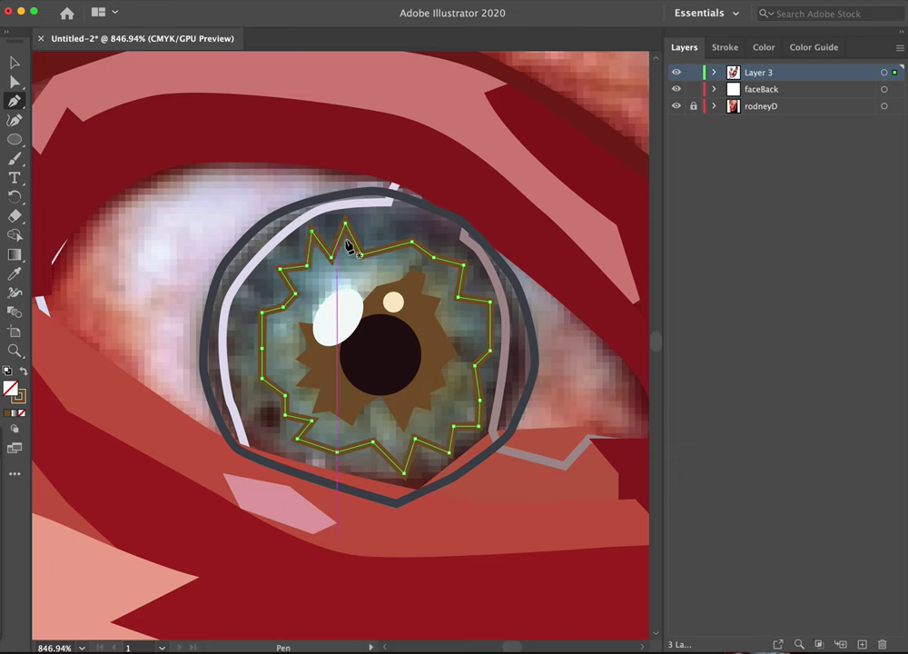
# - Fill the jagged outer ring with grey-blue sampled from the photo and send it behind the brown ring, pupil and highlights
pyautogui.press('i')
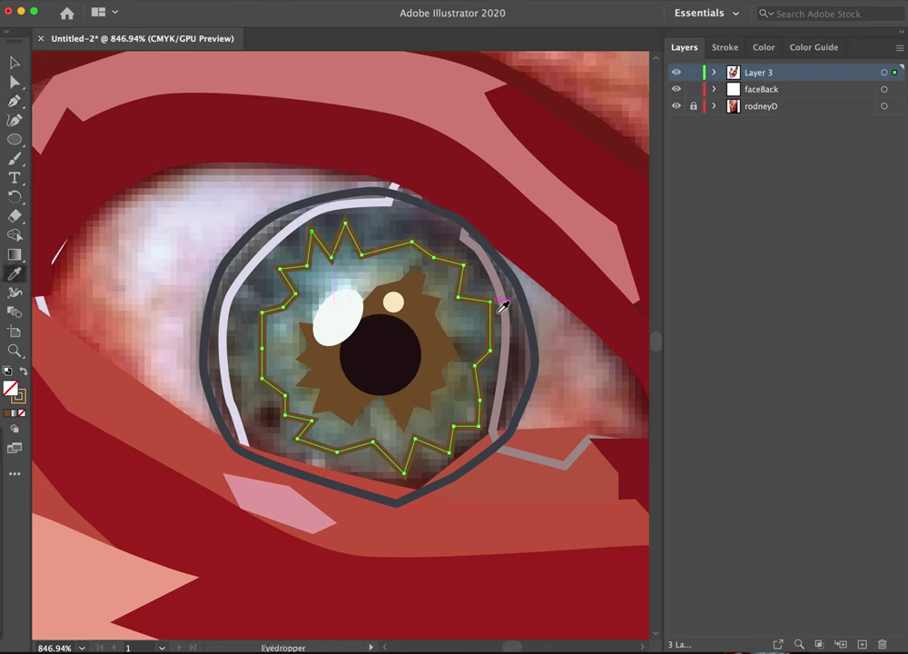
pyautogui.click(448, 329)
pyautogui.click(309, 275)
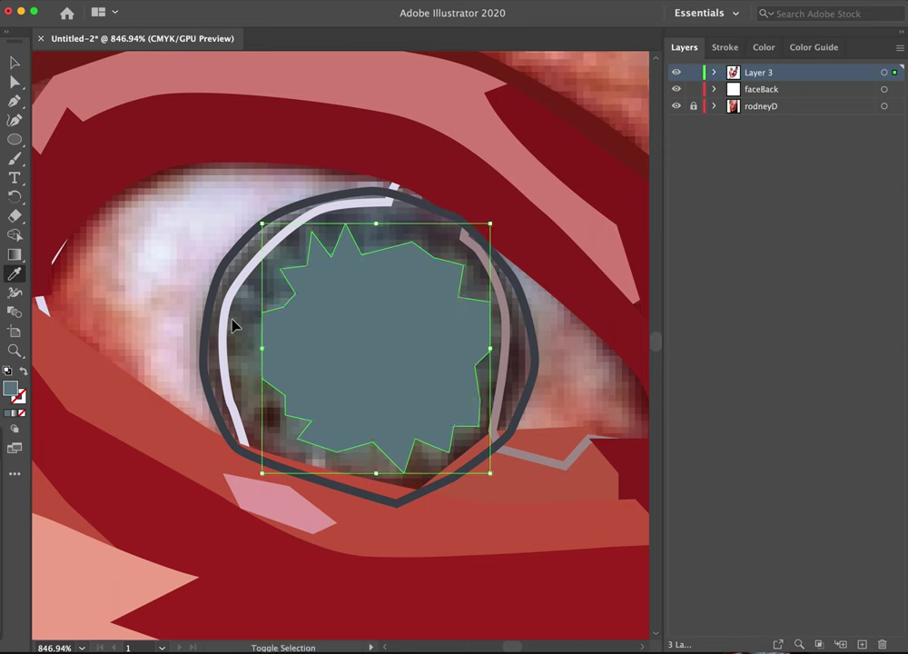
pyautogui.press('super+bracketleft')
# - Turn the iris rim's dark slate stroke into a solid fill and send the shape behind the inner iris rings and lower lid
pyautogui.press('v')
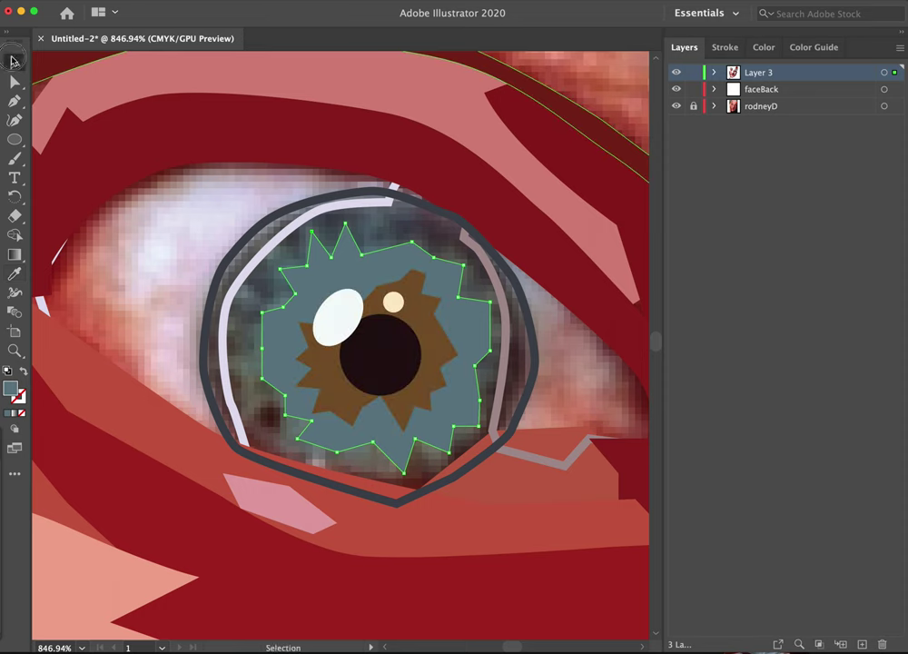
pyautogui.click(234, 263)
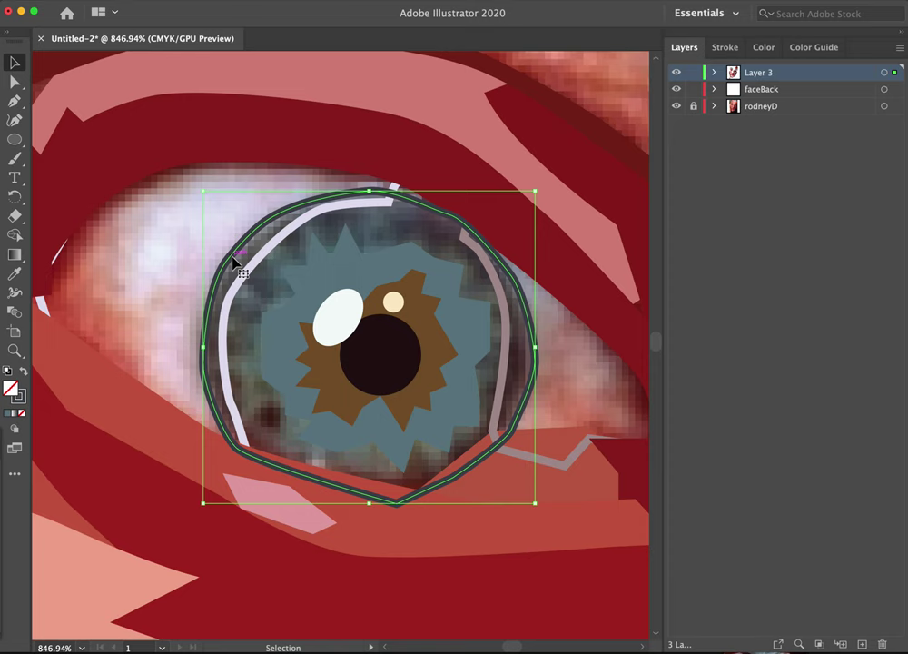
pyautogui.click(23, 371)
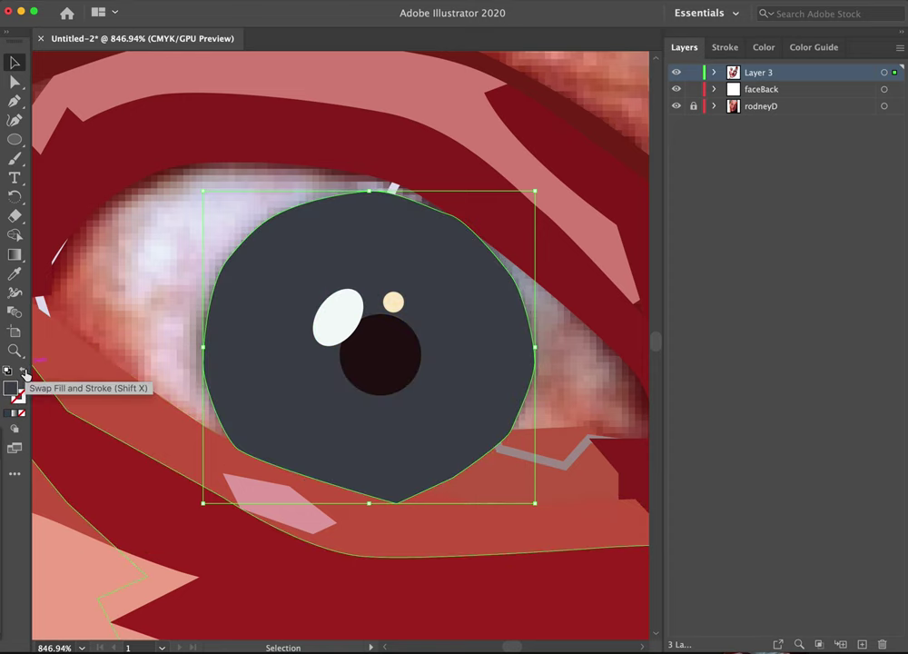
pyautogui.press('super')
pyautogui.press('super+shift+bracketleft')
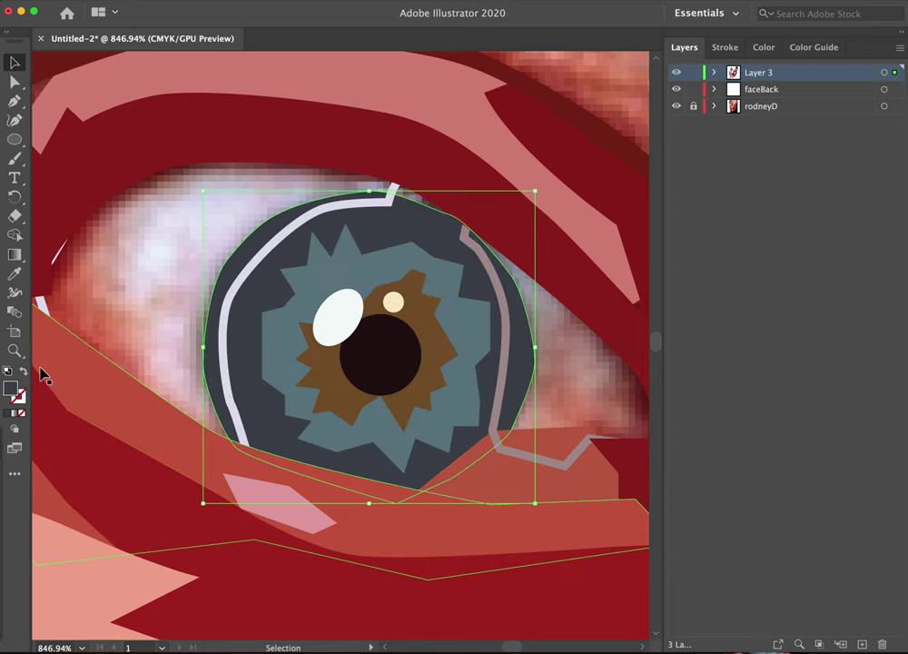
# - Send both eye-white outlines behind the iris and convert the mauve-grey stroke of the one right of the iris into its fill
pyautogui.click(250, 279)
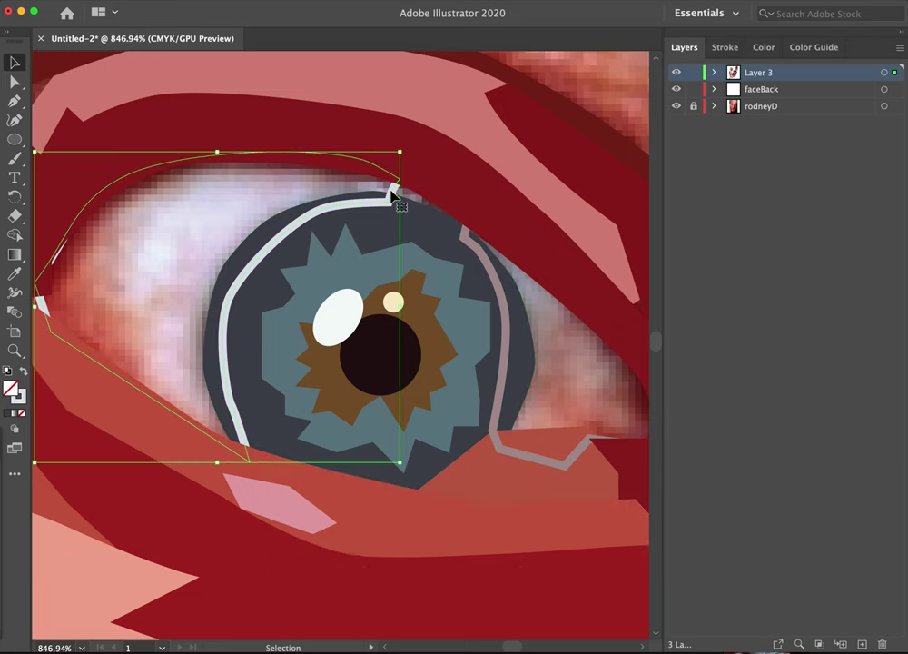
pyautogui.click(506, 327)
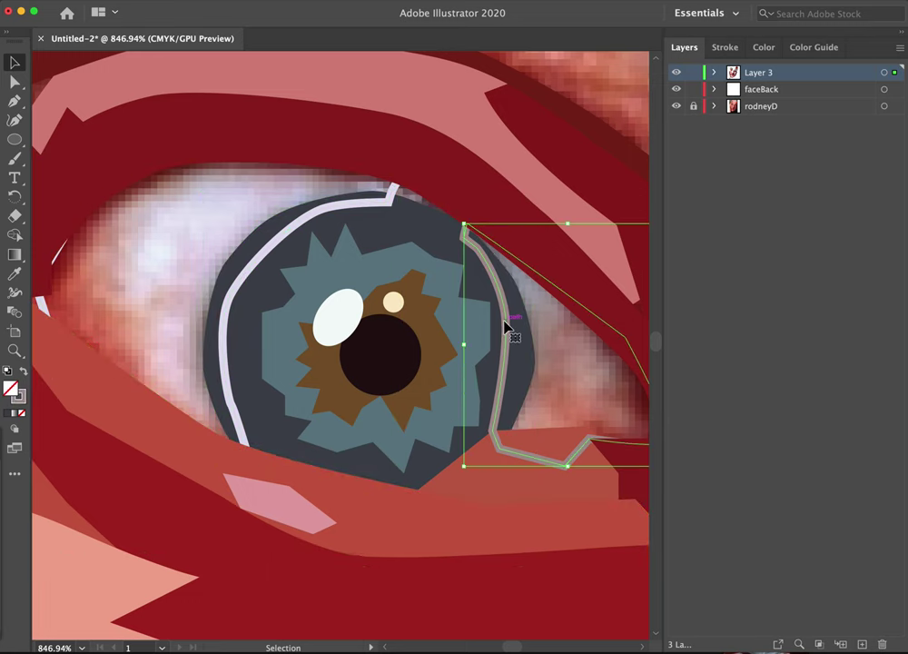
pyautogui.keyDown('shift'); pyautogui.click(271, 251); pyautogui.keyUp('shift')
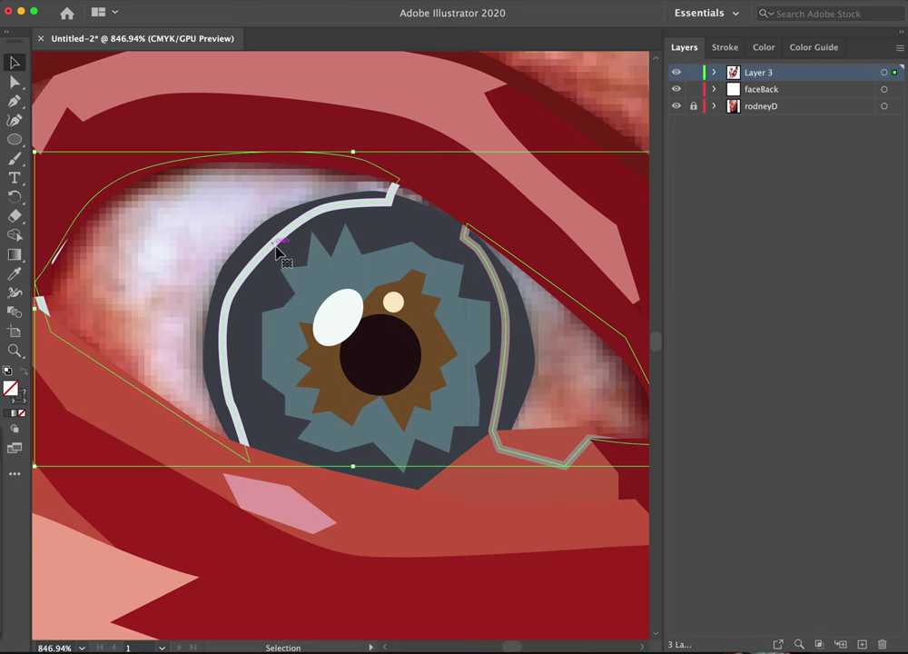
pyautogui.press('super+j')
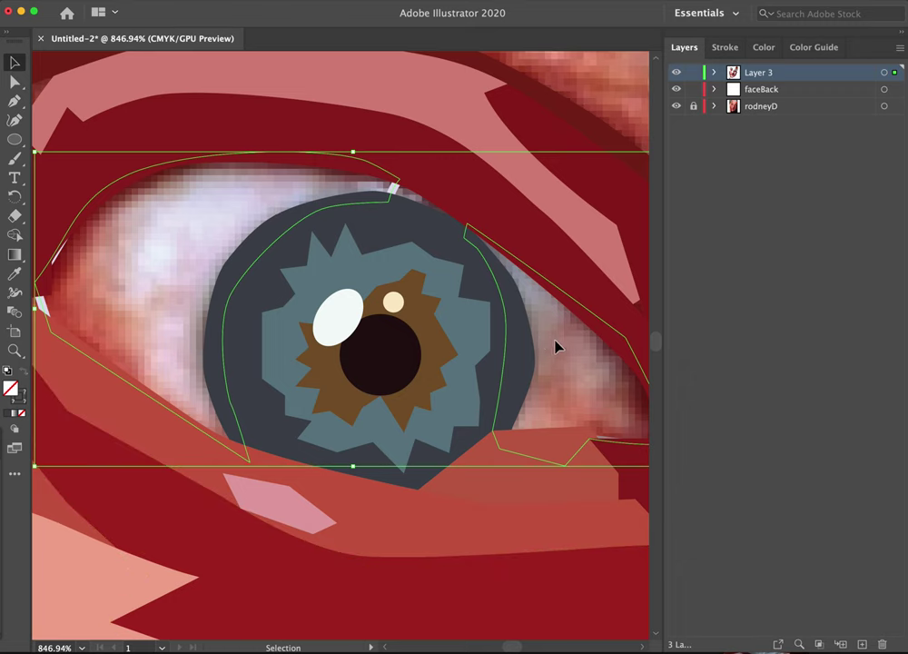
pyautogui.keyDown('shift'); pyautogui.click(393, 188); pyautogui.keyUp('shift')
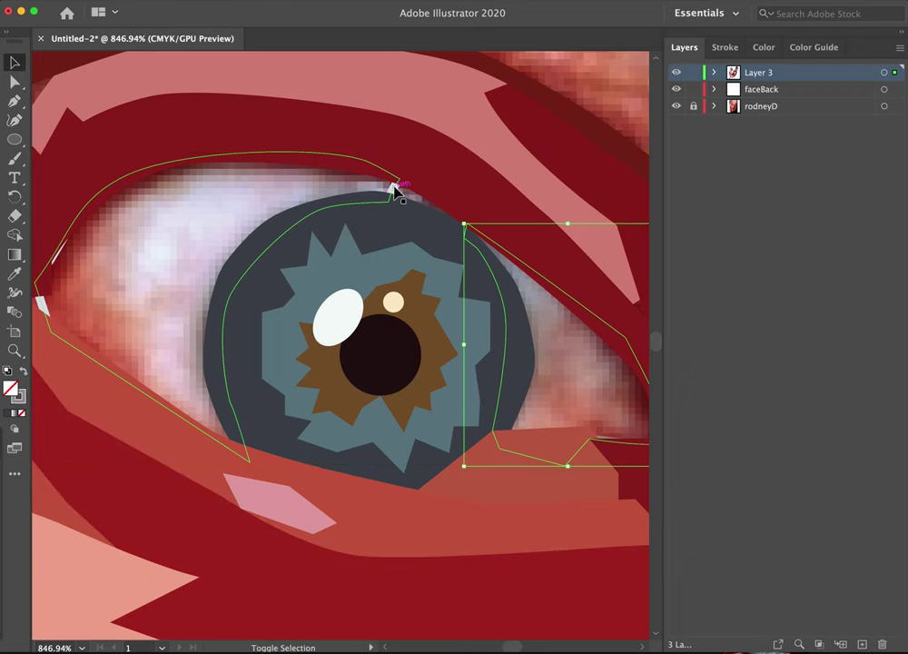
pyautogui.click(25, 373)
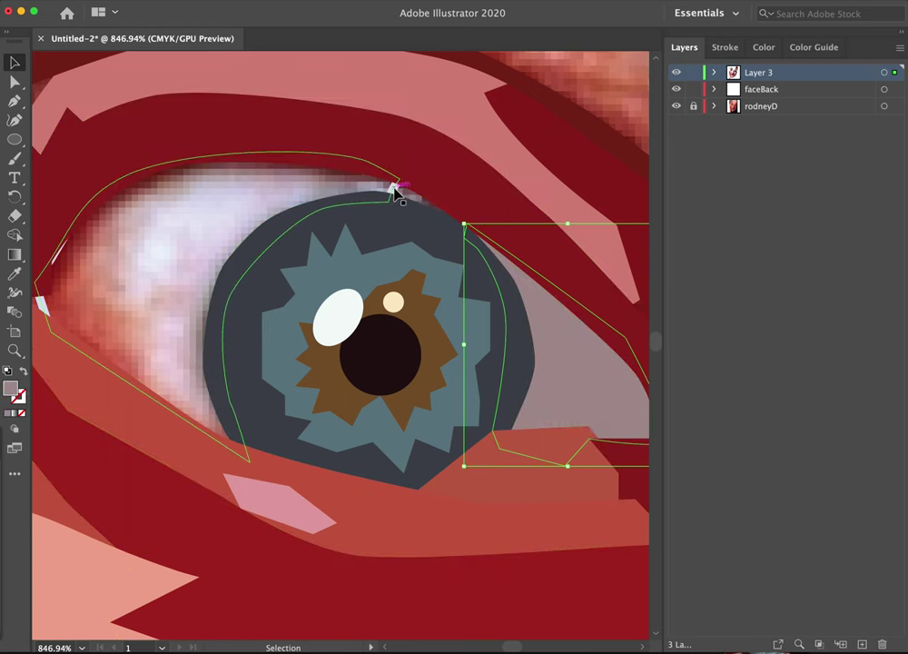
pyautogui.click(395, 190)
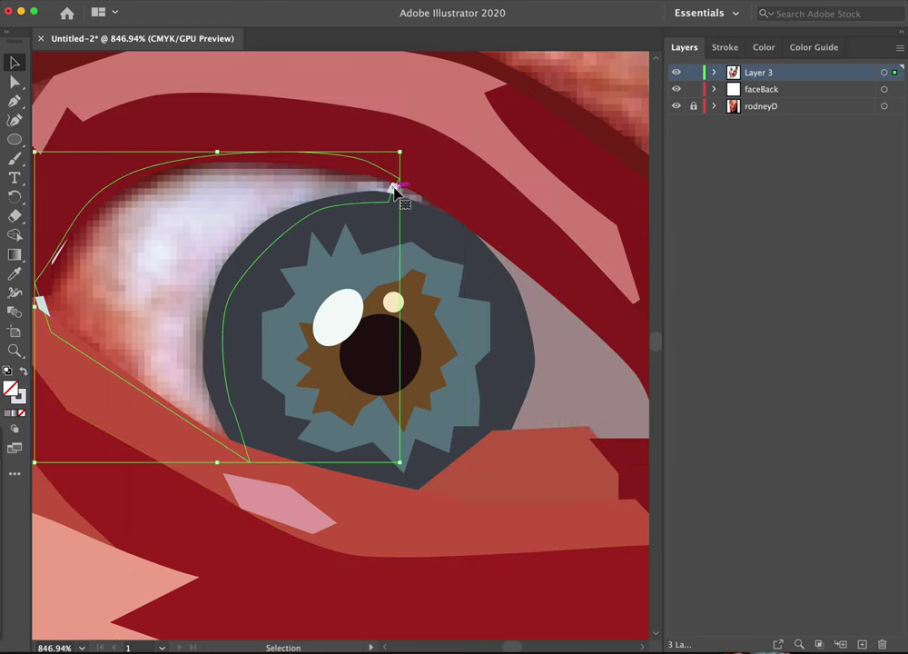
pyautogui.click(24, 373)
pyautogui.click(24, 373)
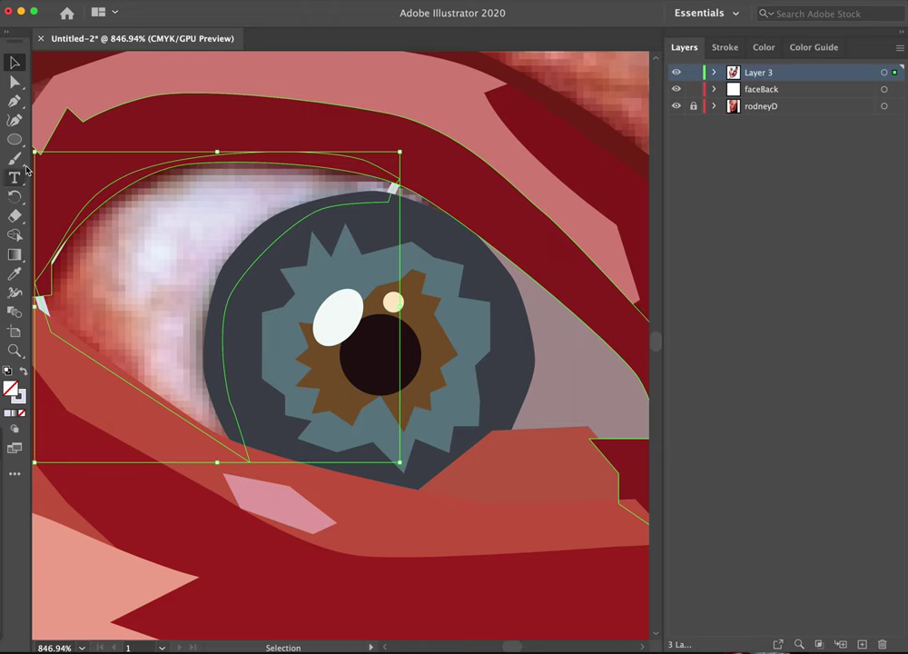
# - Trace a closed, unfilled outline around the reddish area in the eye's left corner, with a curved edge against the white
pyautogui.click(20, 102)
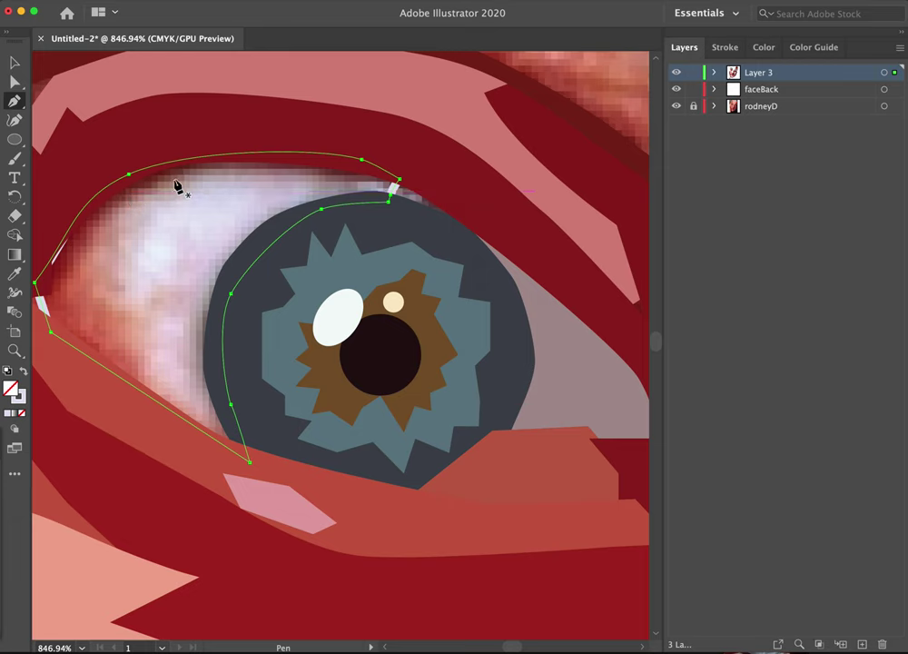
pyautogui.moveTo(108, 215); pyautogui.dragTo(92, 248)
pyautogui.moveTo(106, 294); pyautogui.dragTo(110, 310)
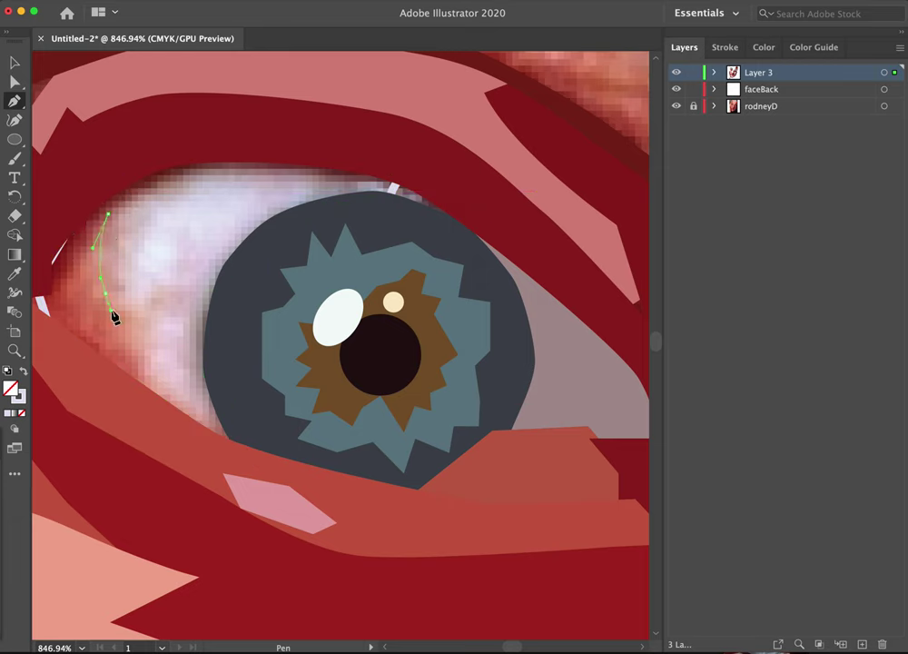
pyautogui.click(140, 388)
pyautogui.click(50, 333)
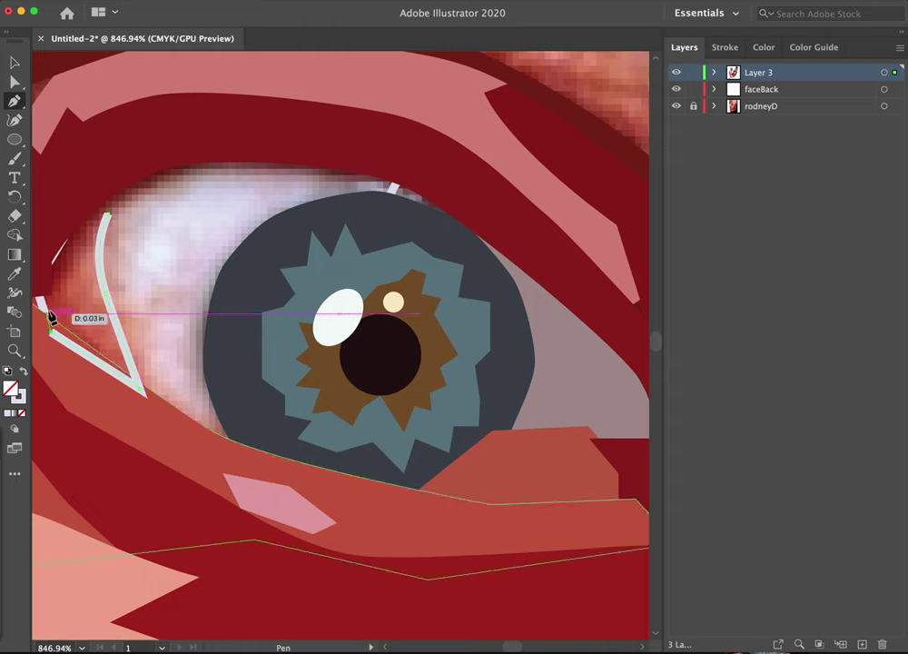
pyautogui.click(35, 284)
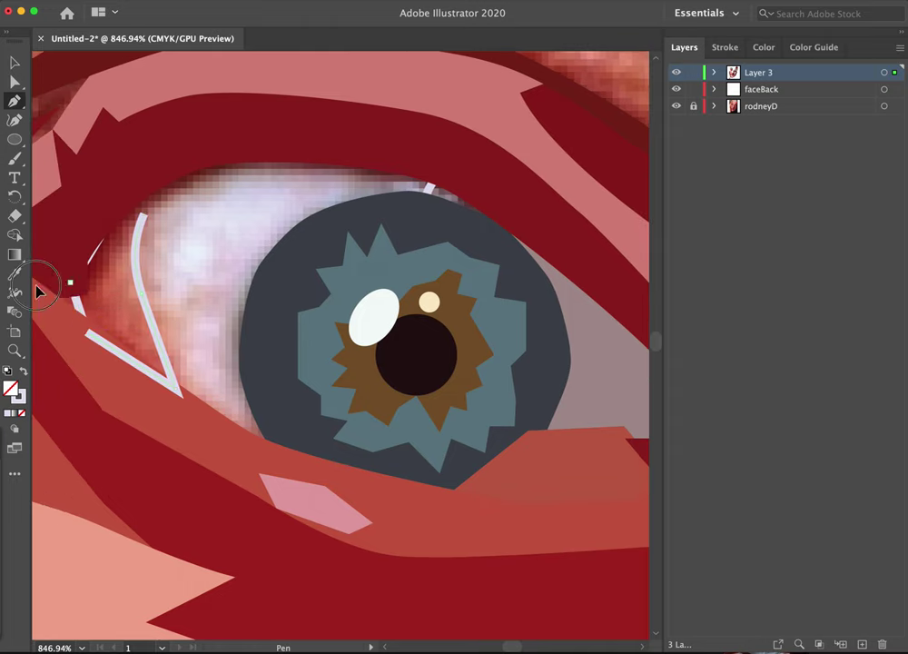
pyautogui.click(106, 220)
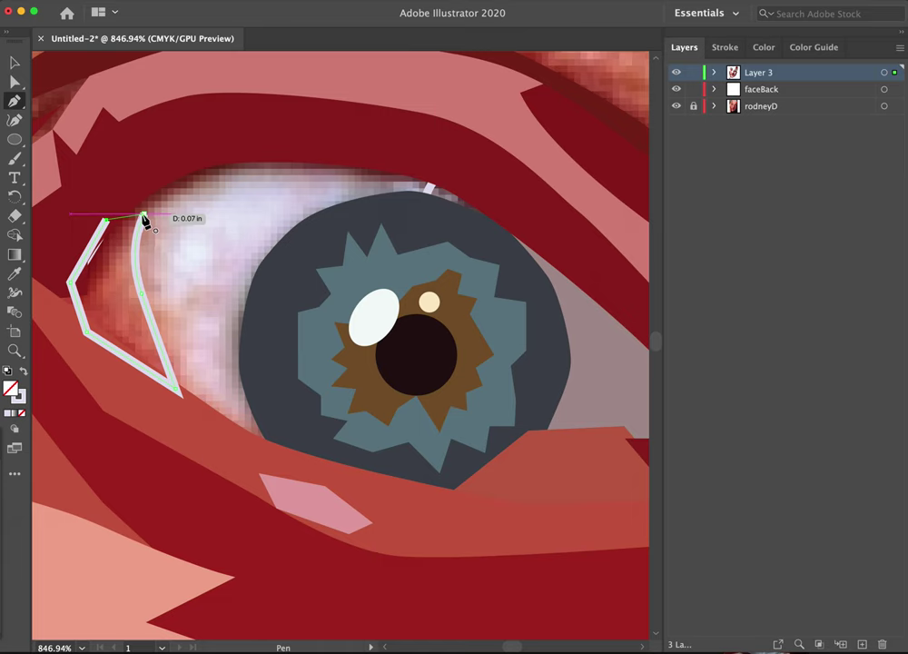
pyautogui.click(144, 217)
# - Fill the outline in the eye's reddish corner with red sampled from the photo and send it behind the surrounding eyelid shapes
pyautogui.press('i')
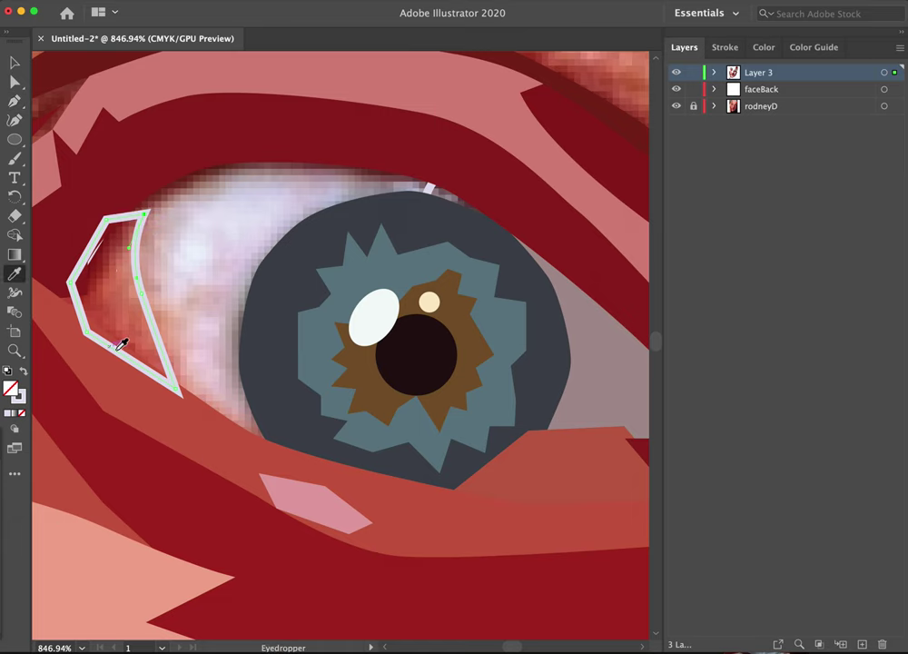
pyautogui.click(136, 300)
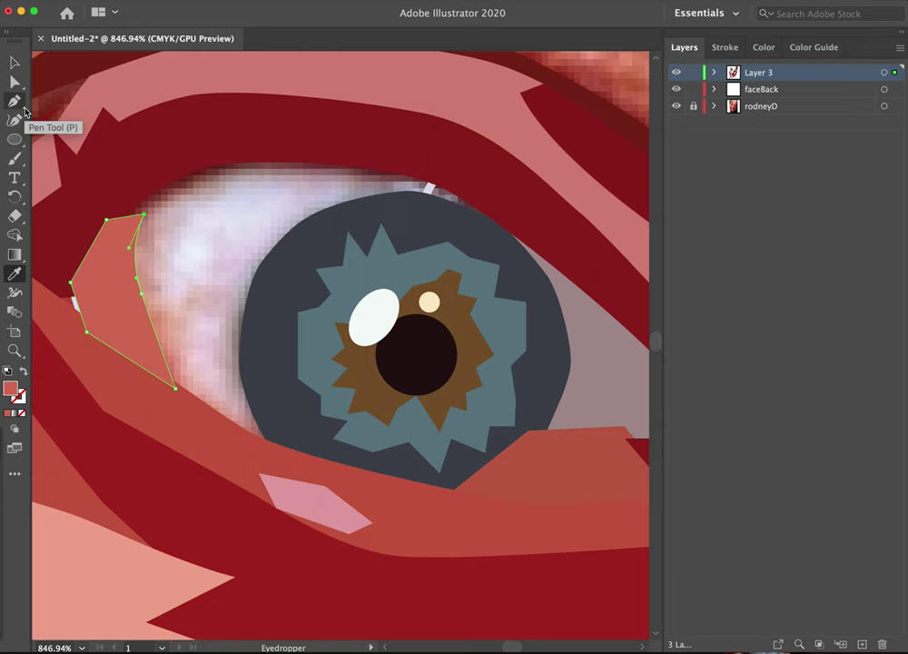
pyautogui.press('super+[')
pyautogui.press('super+[')
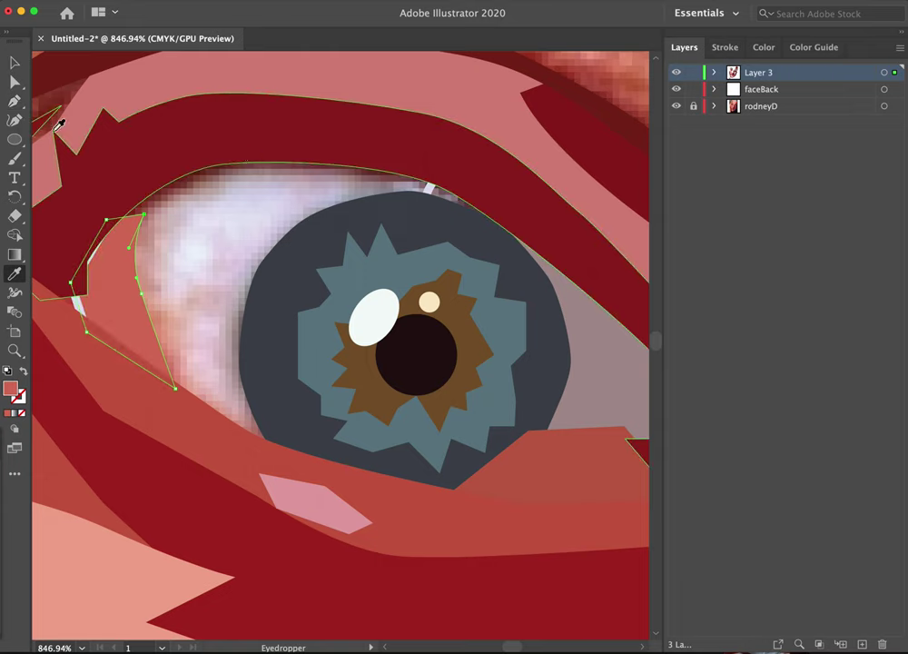
# - Select the eye-white outline beside the reddish corner and convert its pale lavender stroke into a solid fill
pyautogui.press('v')
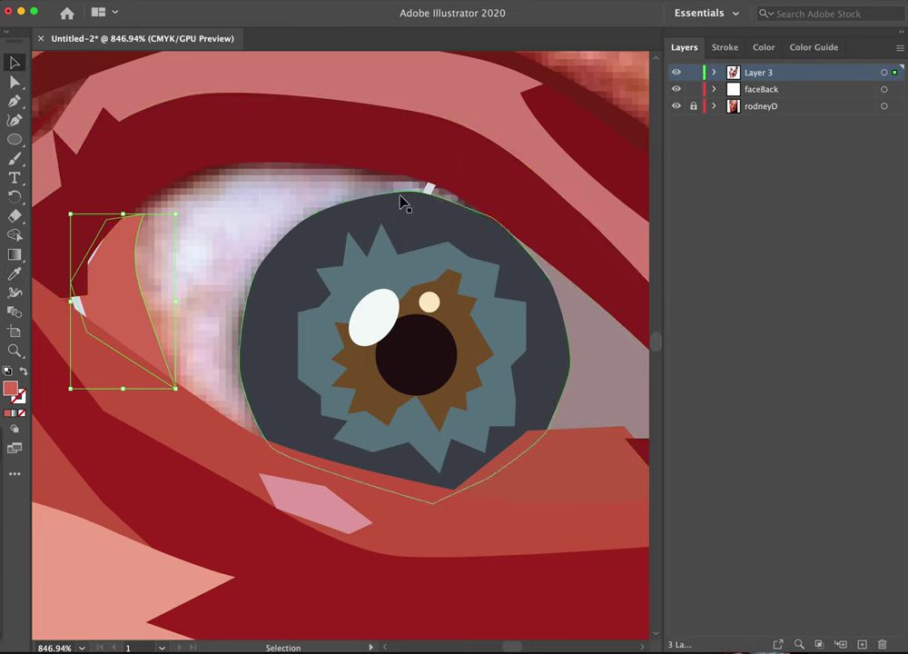
pyautogui.click(433, 188)
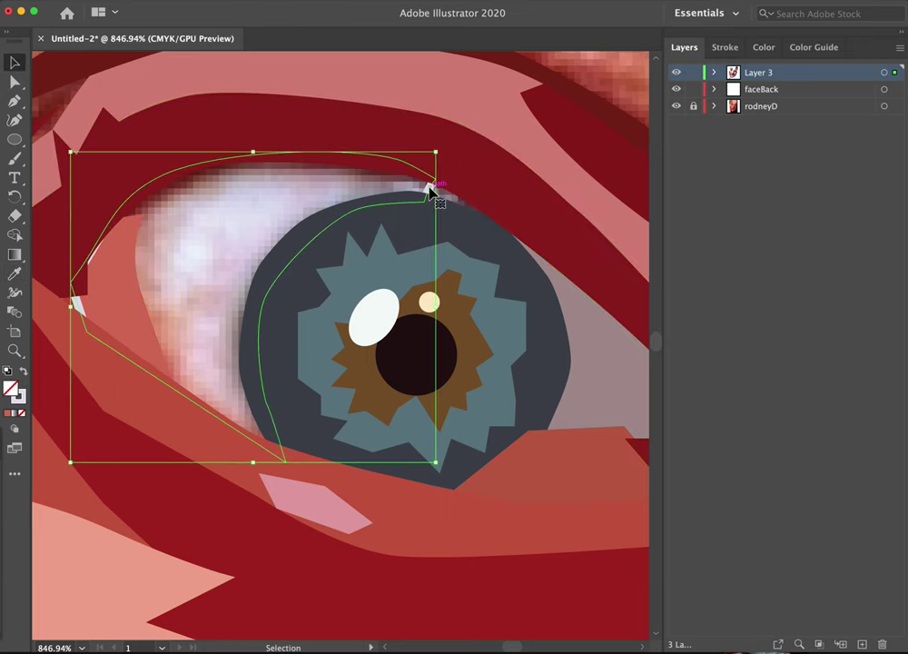
pyautogui.press('super')
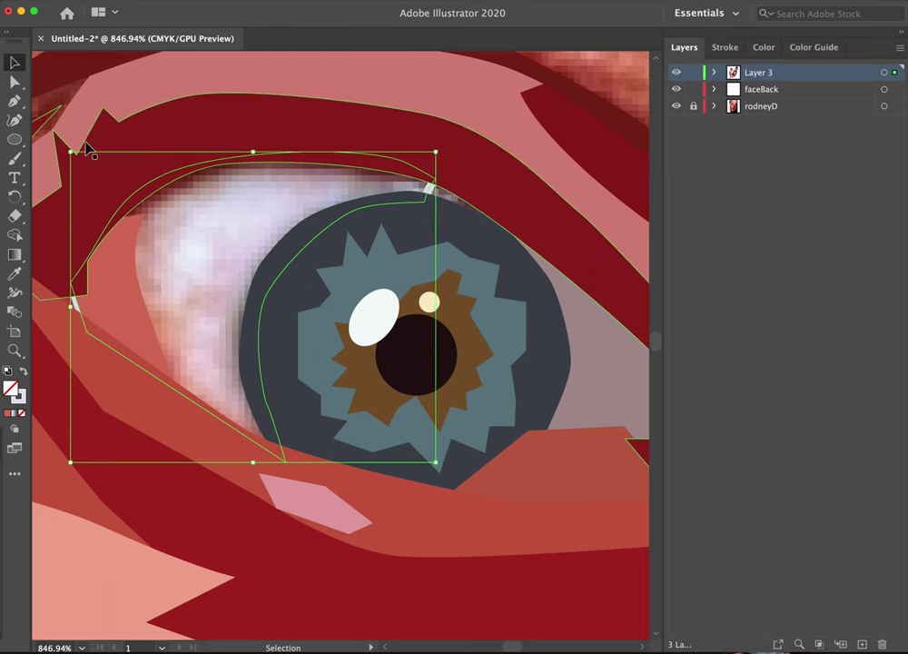
pyautogui.click(24, 372)
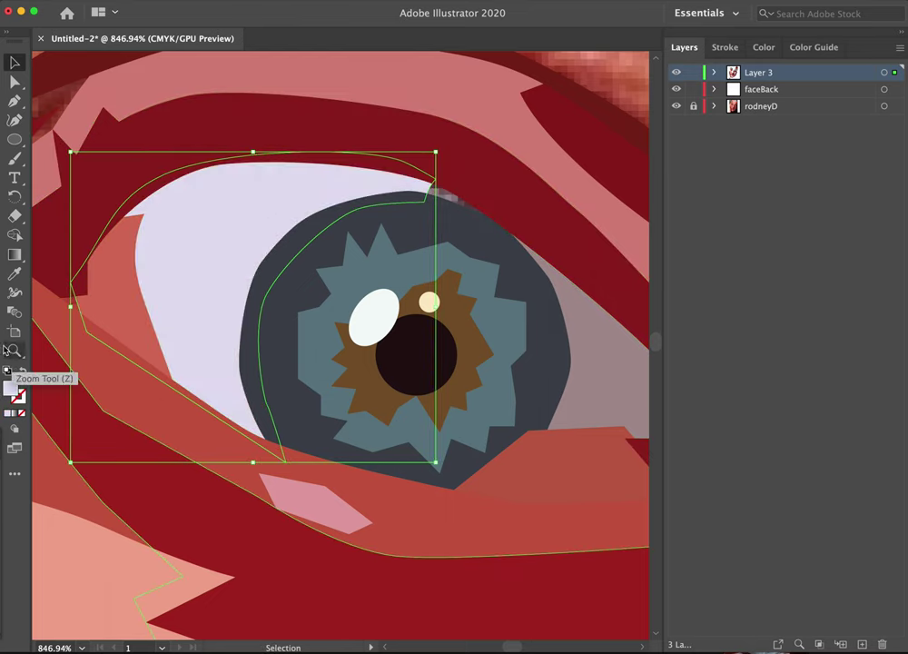
pyautogui.rightClick(365, 436)
pyautogui.click(141, 306)
# - Swap the mauve-grey fill of the eye-white shape right of the iris to its stroke to expose the photo
pyautogui.click(608, 400)
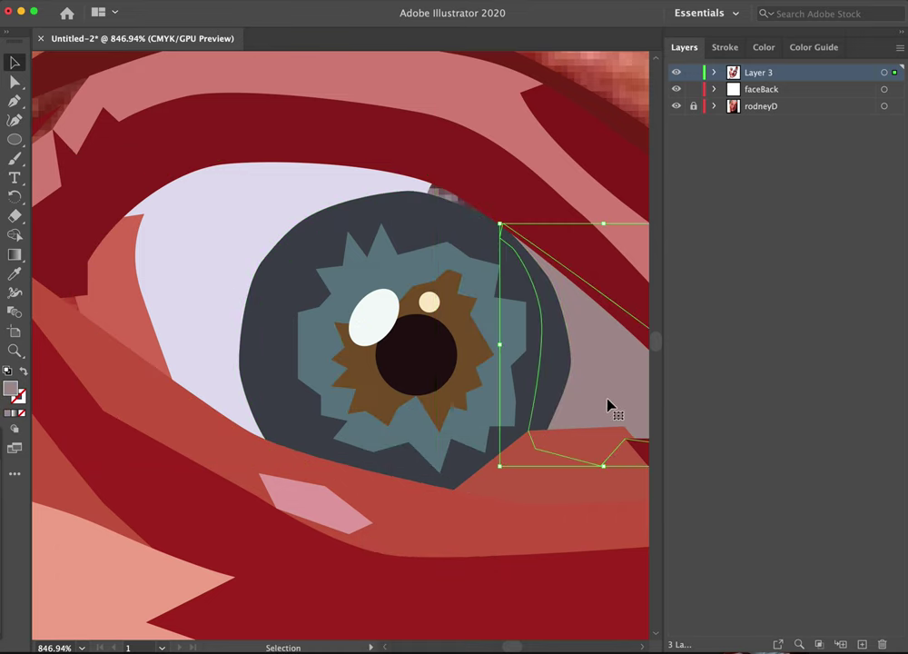
pyautogui.click(25, 373)
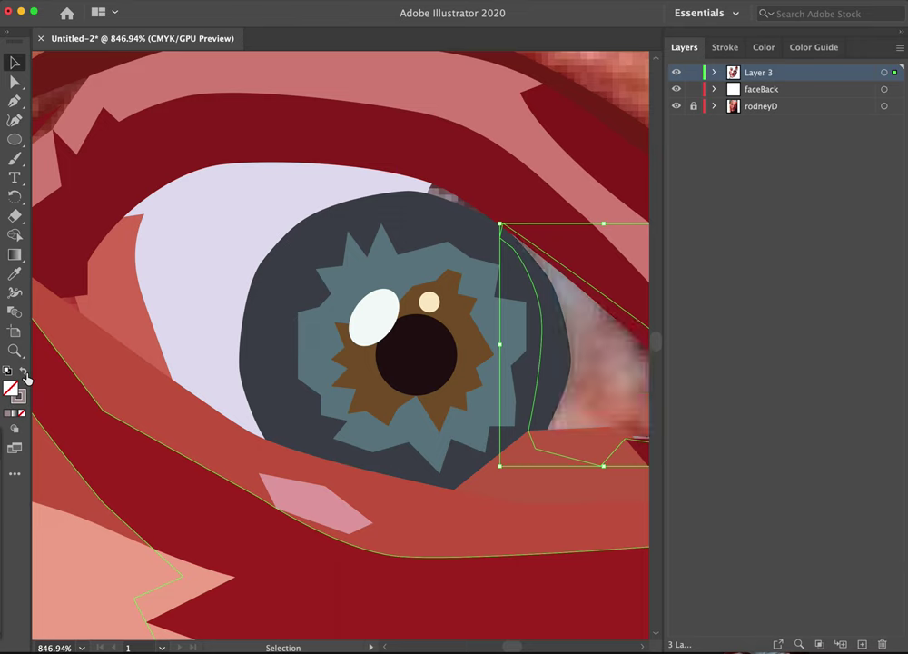
pyautogui.moveTo(543, 527); pyautogui.dragTo(283, 511)
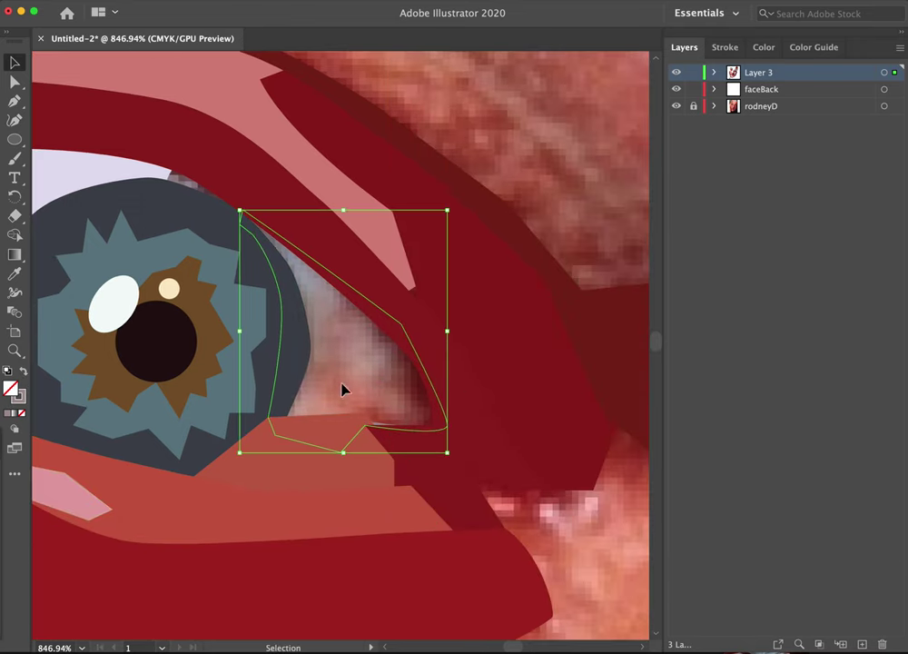
# - Trace a closed, pointed outline around the reddish area in the eye's right corner, between the iris and the lids
pyautogui.click(14, 102)
pyautogui.moveTo(352, 357); pyautogui.dragTo(369, 374)
pyautogui.click(398, 386)
pyautogui.click(410, 359)
pyautogui.click(445, 419)
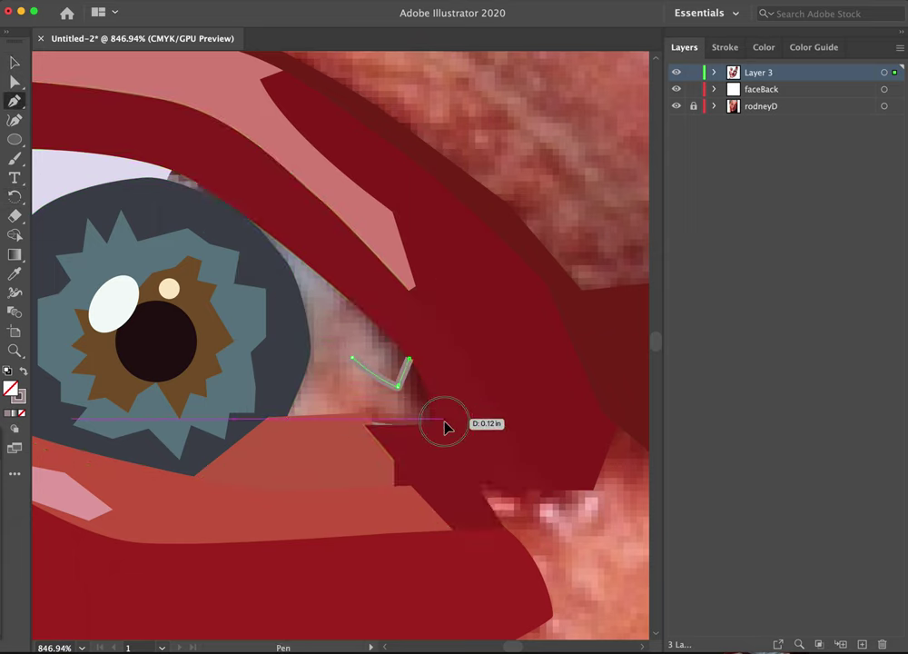
pyautogui.click(368, 431)
pyautogui.click(326, 397)
pyautogui.click(312, 374)
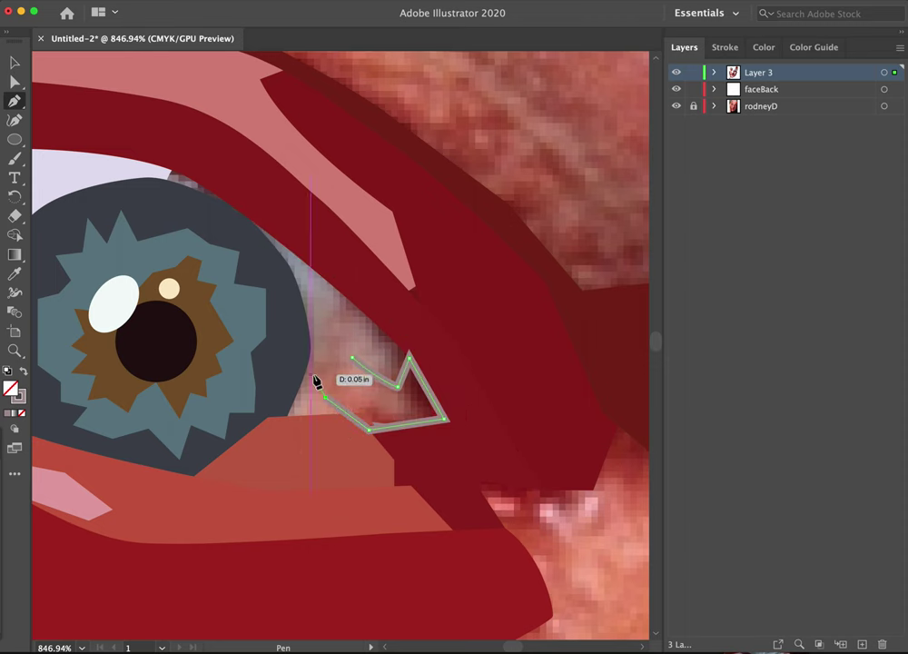
pyautogui.click(343, 315)
pyautogui.click(353, 359)
# - Fill the right-corner outline with salmon red sampled from the photo and send the shape behind the dark red lid
pyautogui.press('i')
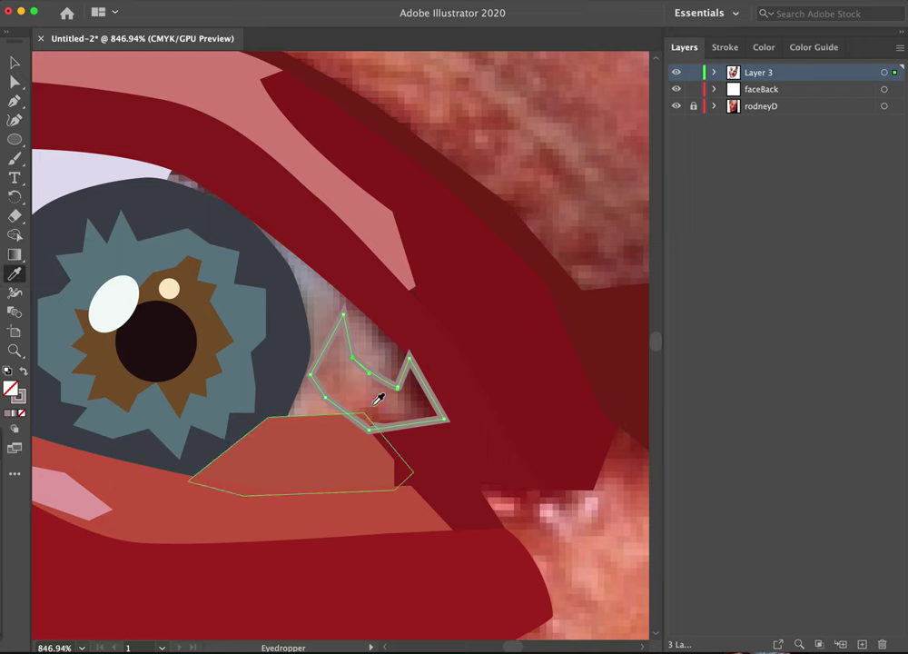
pyautogui.click(386, 475)
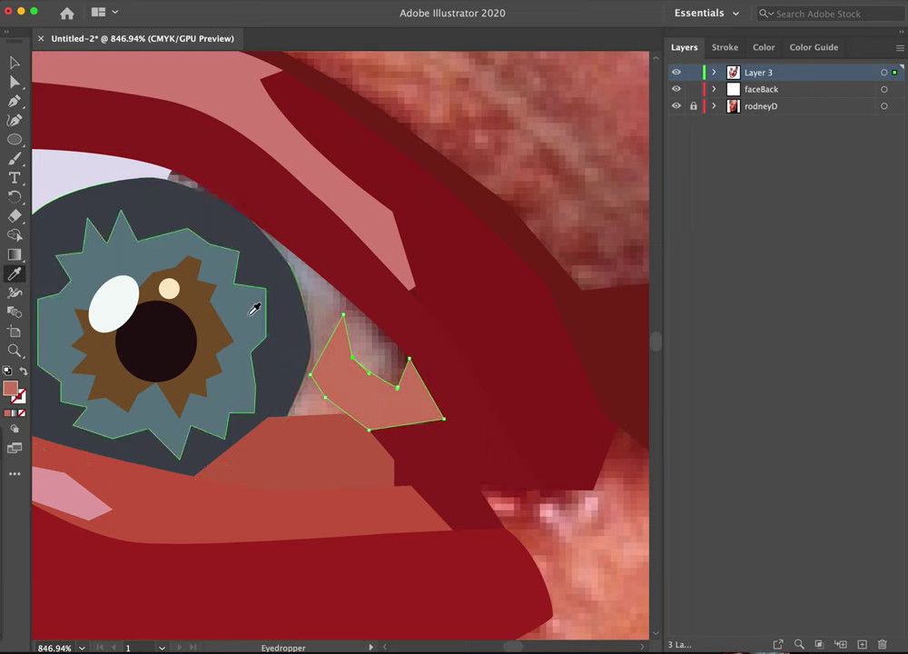
pyautogui.click(16, 66)
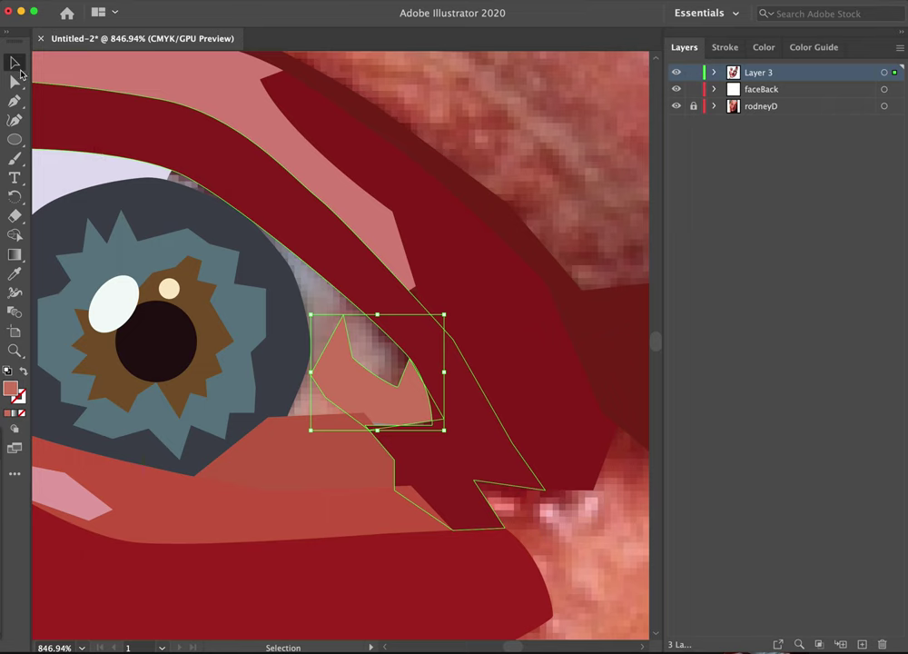
# - Select the eye-white path right of the iris in outline view and turn its mauve-grey stroke back into a fill
pyautogui.click(331, 288)
pyautogui.click(329, 320)
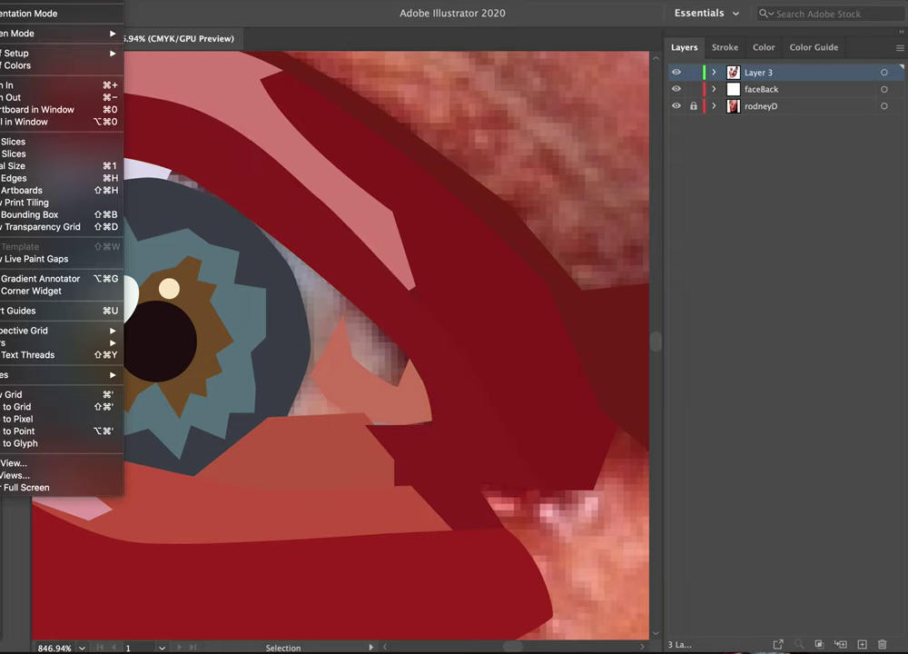
pyautogui.press('super+y')
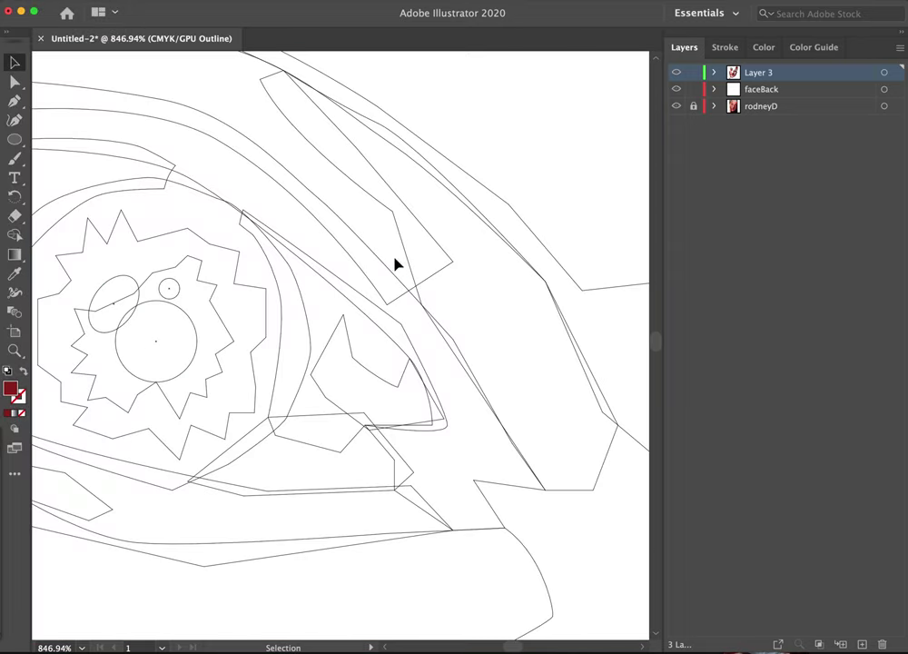
pyautogui.click(315, 265)
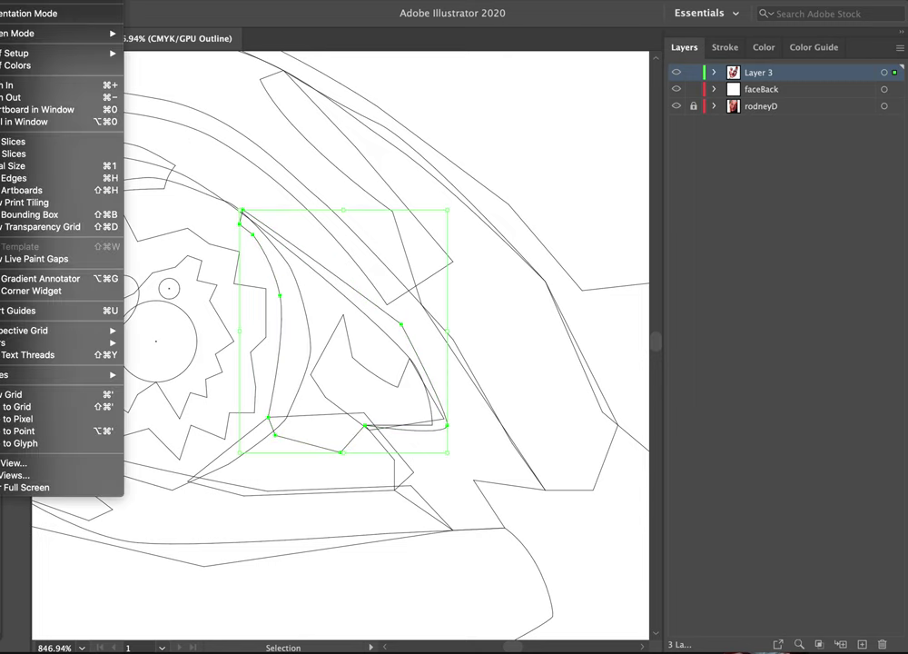
pyautogui.press('super+y')
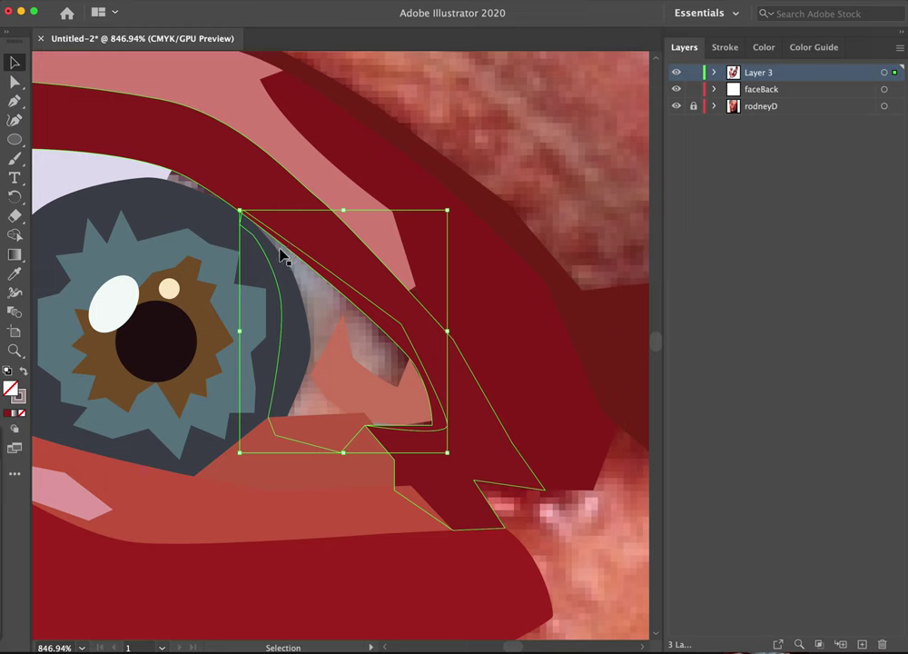
pyautogui.click(23, 375)
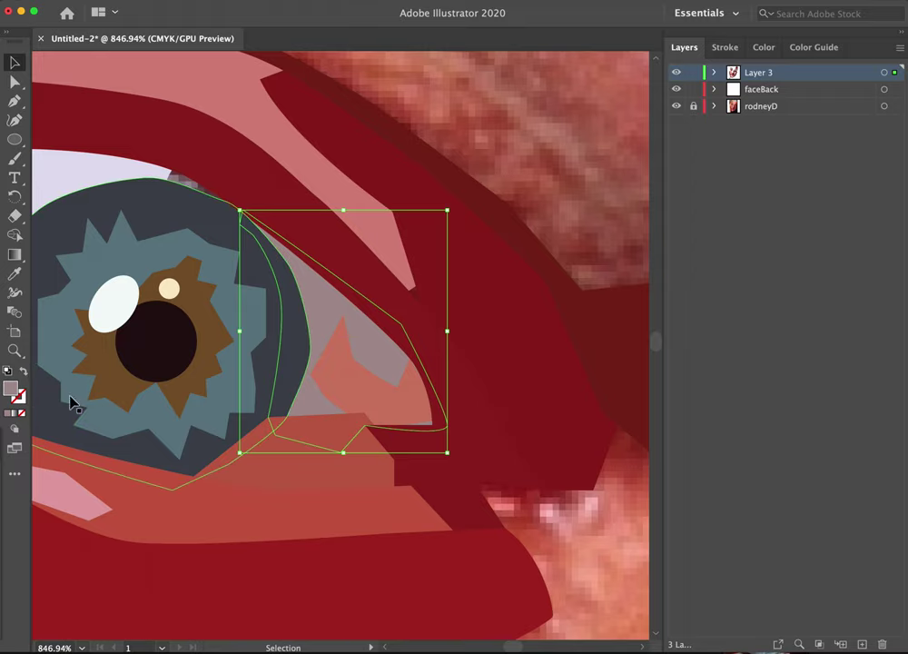
# - Hide the rodneyD photo layer to review the traced shapes across the whole portrait
pyautogui.click(18, 349)
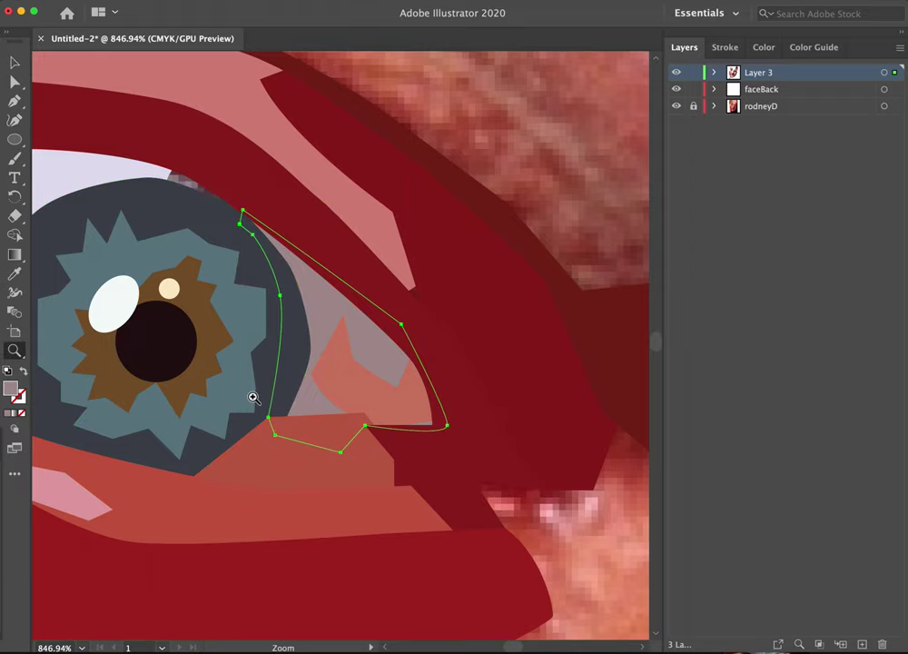
pyautogui.moveTo(256, 397); pyautogui.dragTo(136, 459)
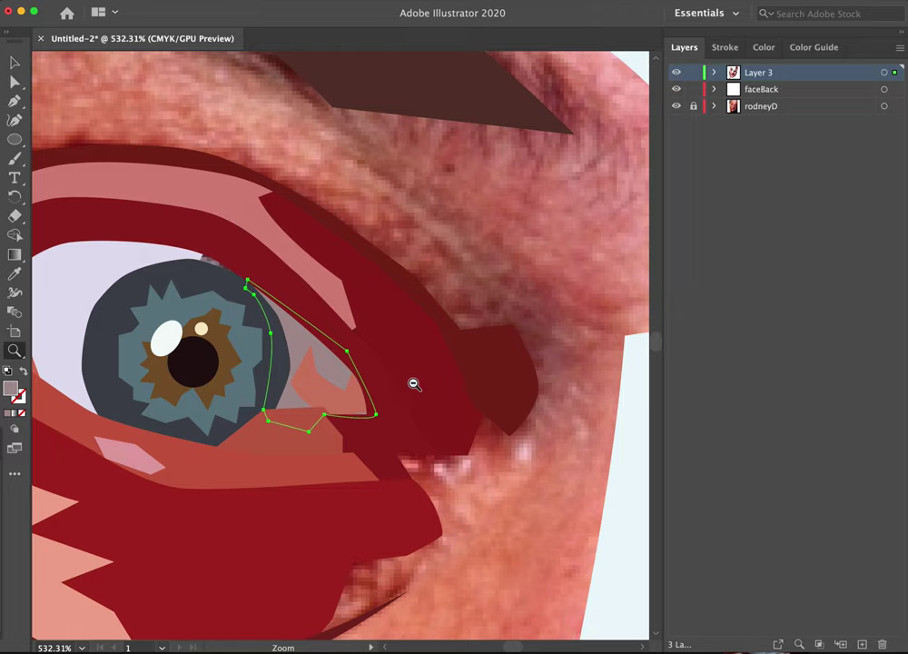
pyautogui.moveTo(412, 385); pyautogui.dragTo(188, 479)
pyautogui.moveTo(450, 428); pyautogui.dragTo(300, 482)
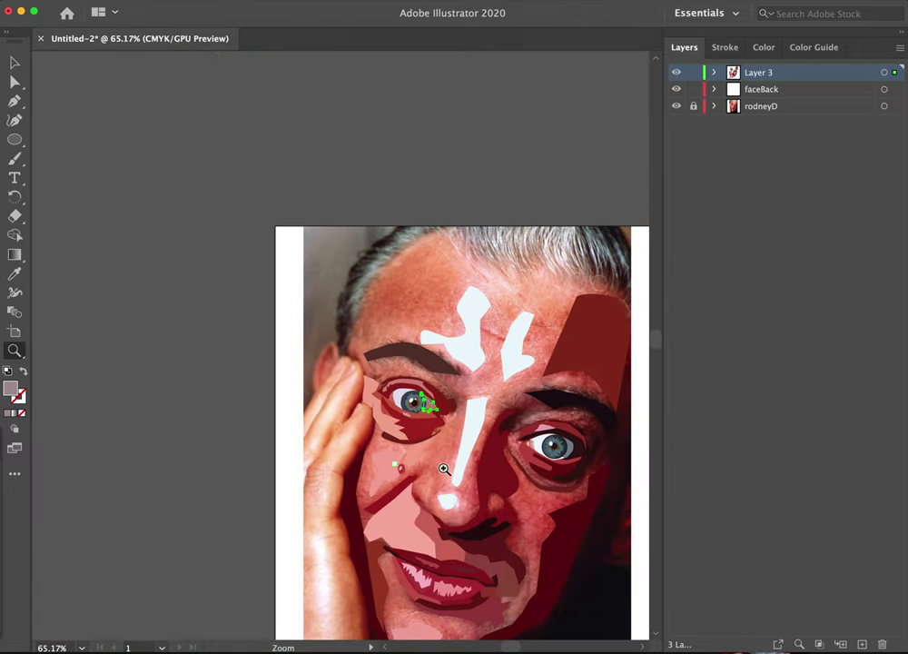
pyautogui.moveTo(535, 472); pyautogui.dragTo(472, 368)
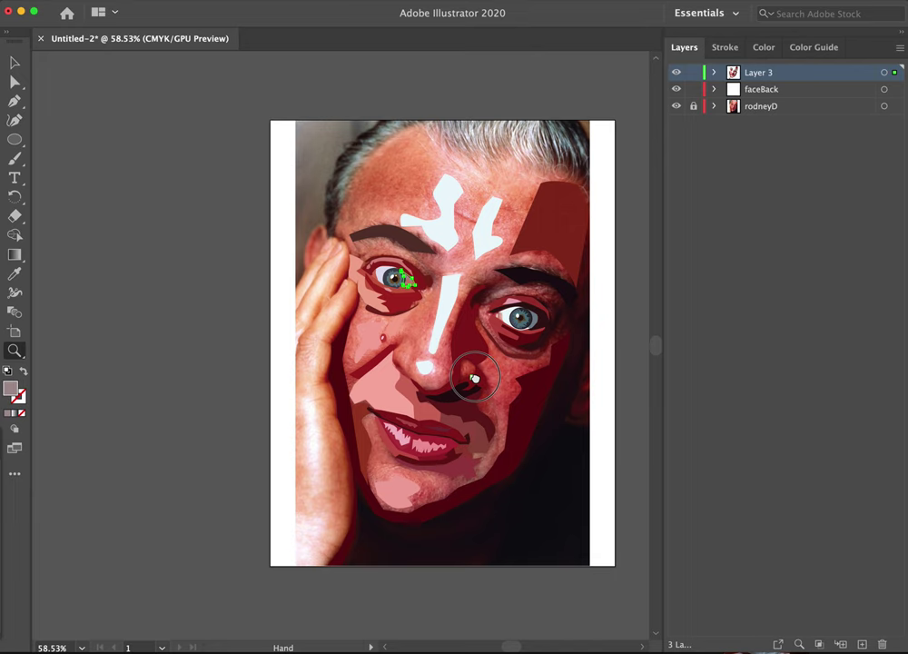
pyautogui.click(676, 106)
pyautogui.click(760, 93)
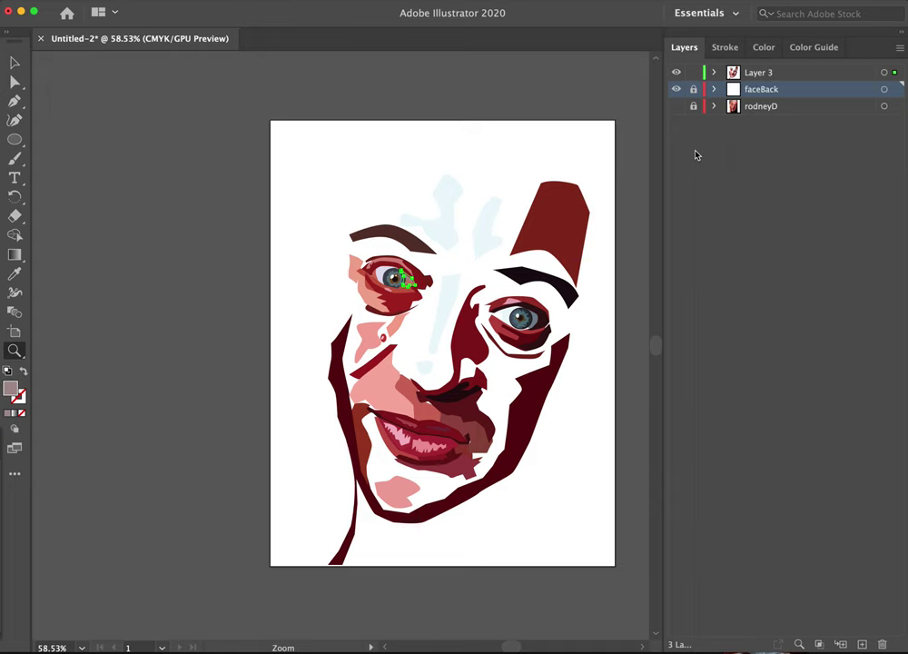
# - Unlock and expand the faceBack layer and make its base face path visible
pyautogui.click(694, 90)
pyautogui.click(715, 89)
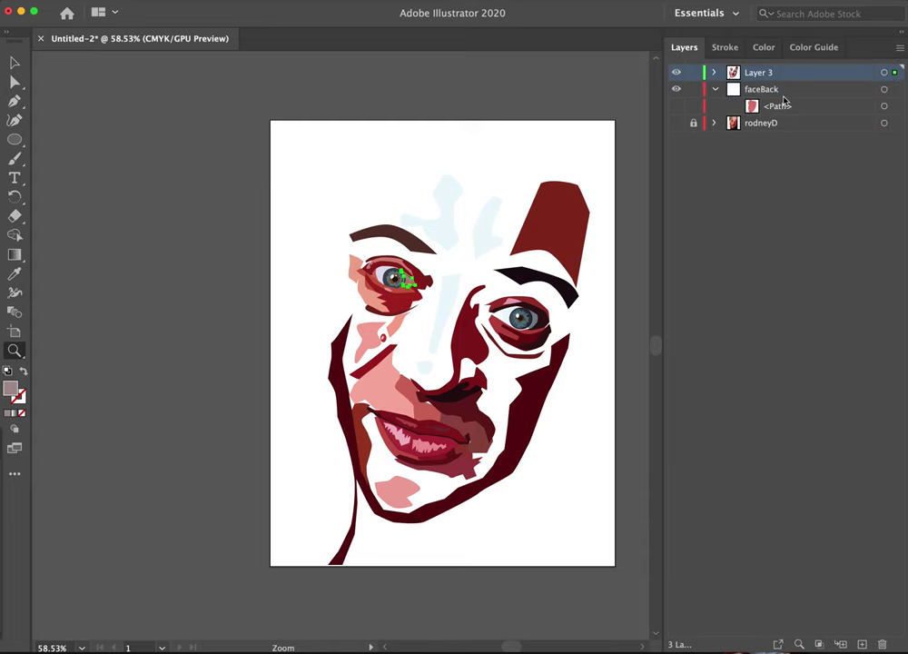
pyautogui.click(797, 107)
pyautogui.click(883, 106)
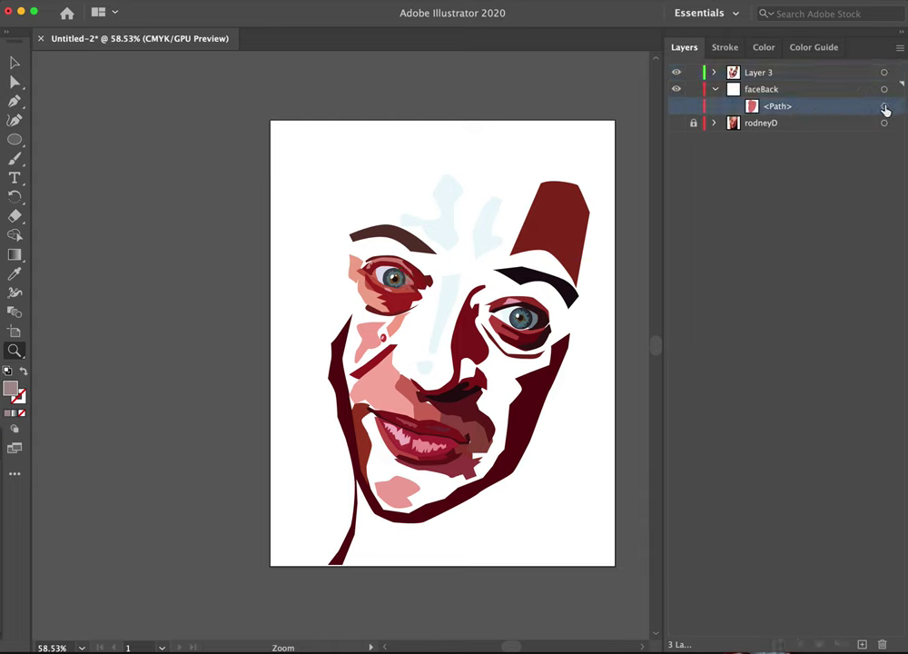
pyautogui.click(886, 108)
pyautogui.click(675, 108)
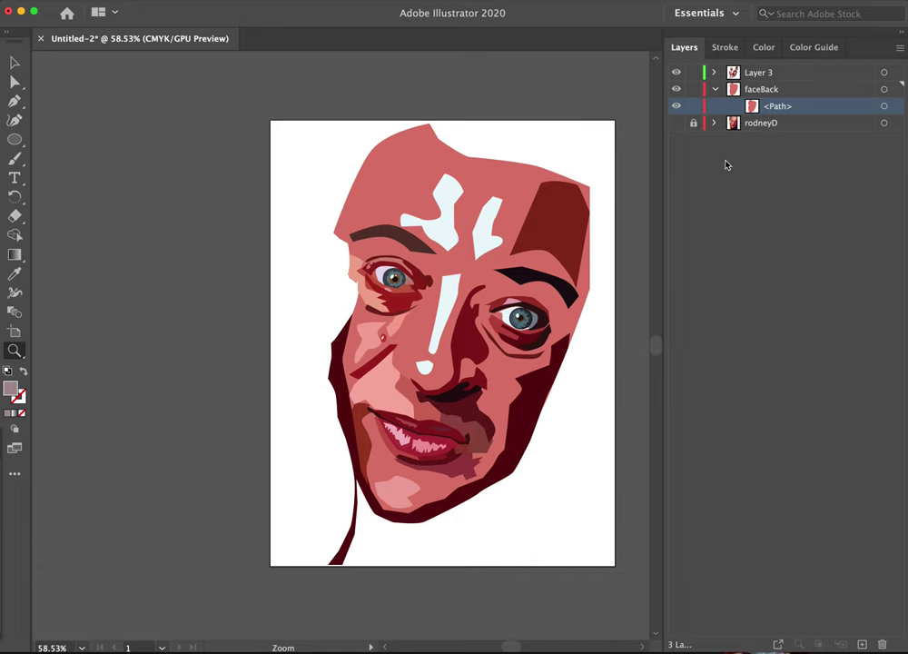
# - Show the rodneyD photo layer, select the faceBack path and swap its pinkish-red fill to the stroke
pyautogui.click(676, 124)
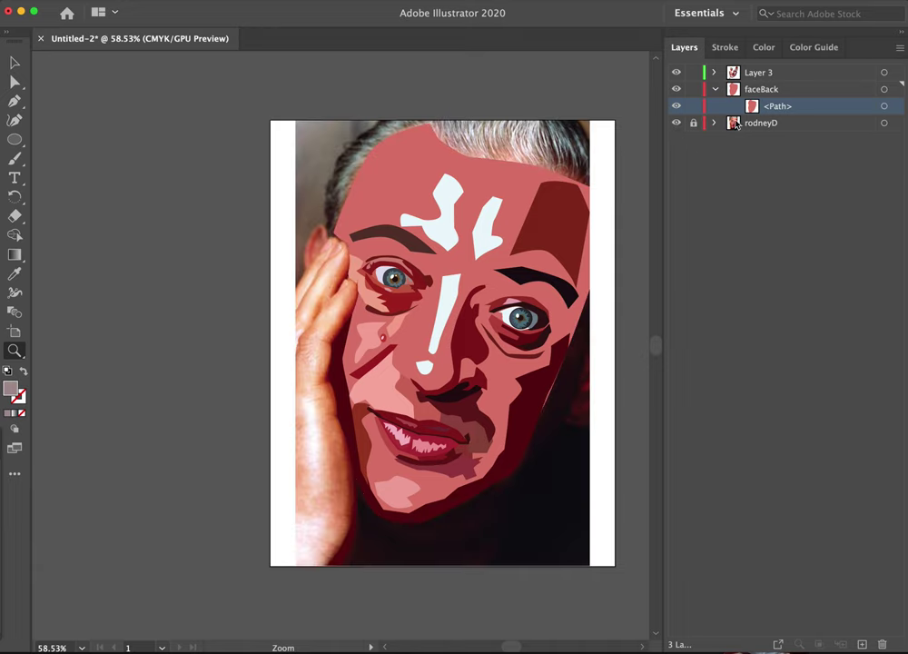
pyautogui.click(774, 108)
pyautogui.click(884, 108)
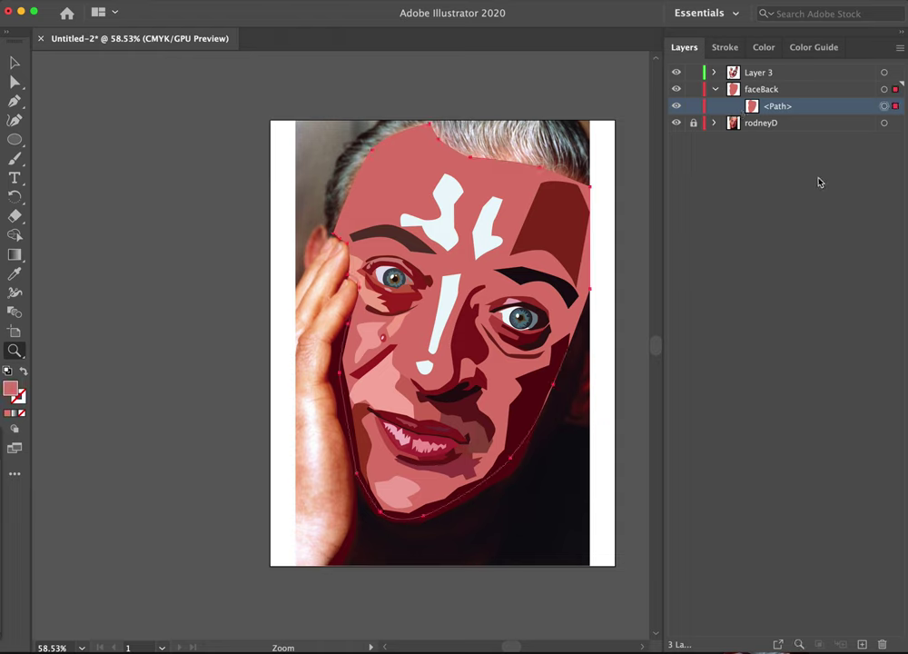
pyautogui.click(24, 373)
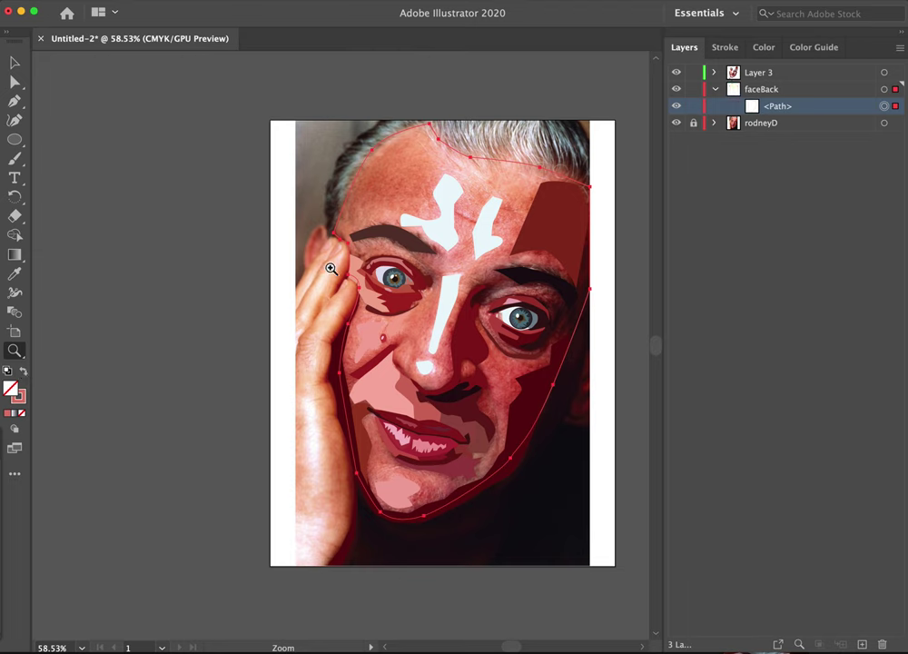
pyautogui.press('v')
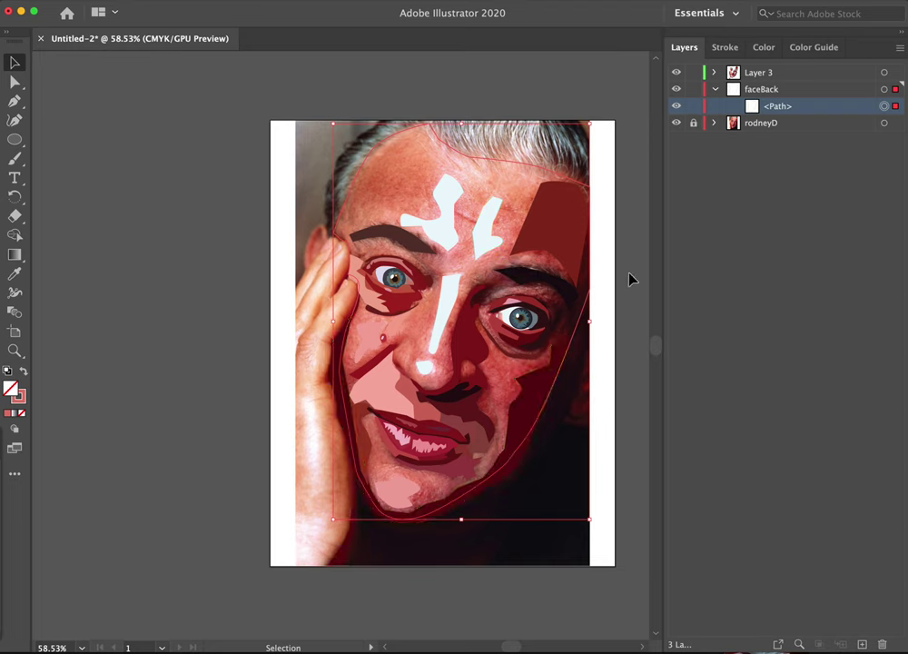
# - Swap the face path's fill and stroke back and forth to compare the flat base colour with the photo
pyautogui.click(24, 373)
pyautogui.click(23, 373)
pyautogui.click(24, 373)
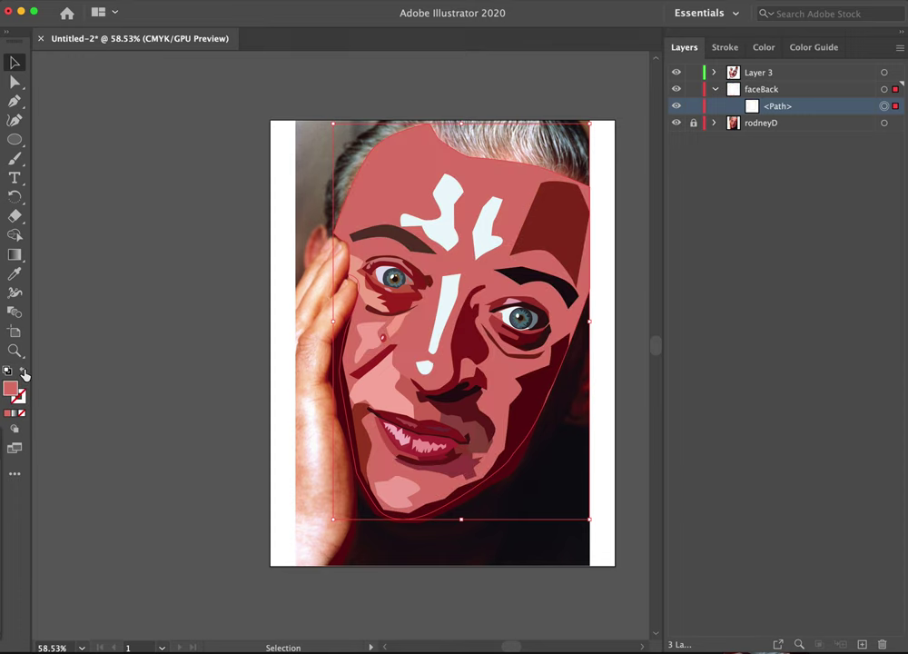
pyautogui.click(23, 374)
pyautogui.click(24, 373)
pyautogui.click(23, 373)
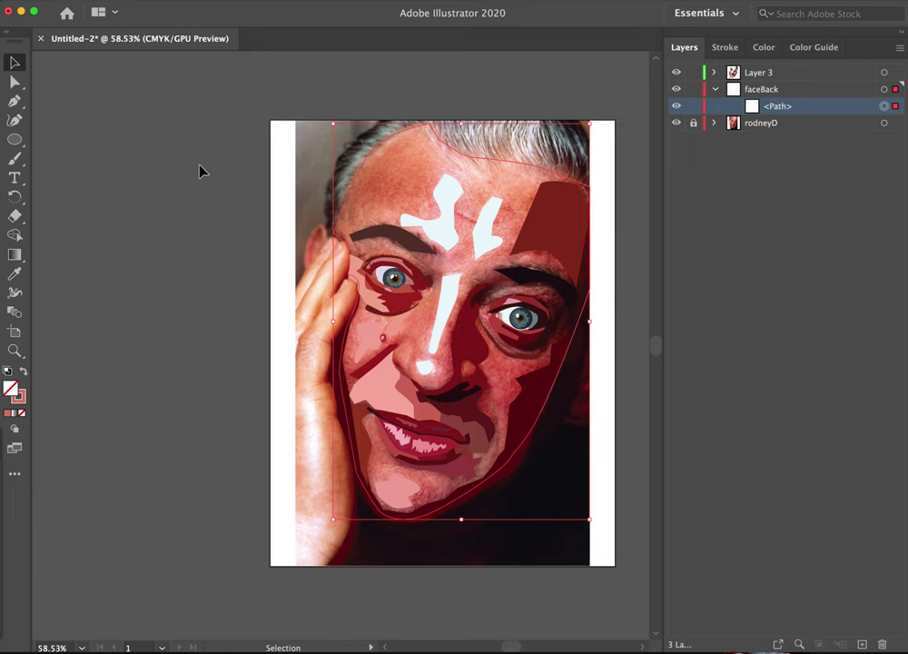
# - Draw a closed Pen shape over the shaded forehead area above the left-hand eyebrow, from the hairline down to the temple
pyautogui.press('p')
pyautogui.keyDown('super'); pyautogui.click(424, 154); pyautogui.keyUp('super')
pyautogui.moveTo(424, 152)
pyautogui.mouseDown()
pyautogui.moveTo(433, 183)
pyautogui.moveTo(434, 167)
pyautogui.mouseUp()
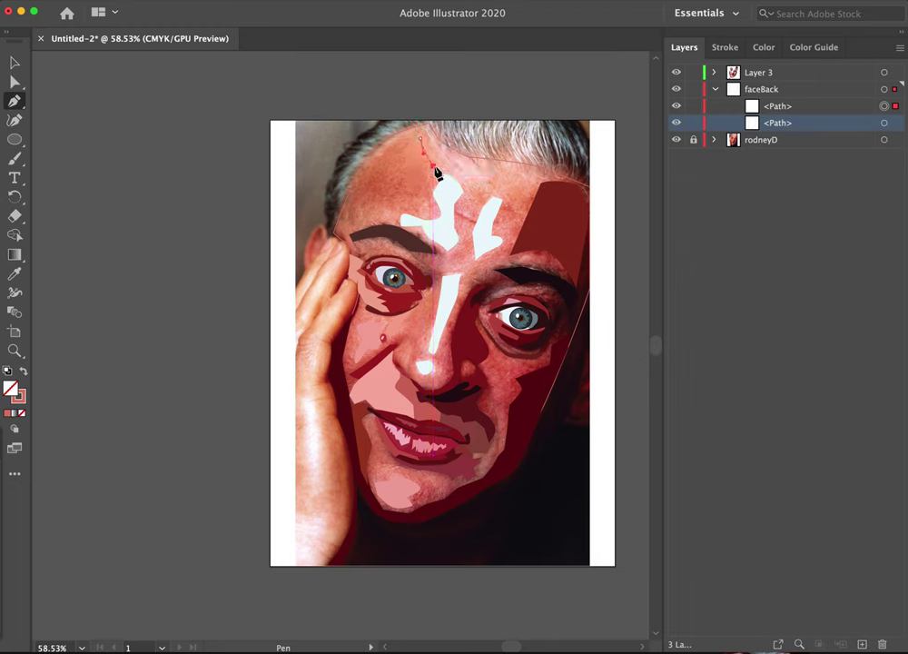
pyautogui.click(434, 193)
pyautogui.click(427, 202)
pyautogui.click(405, 212)
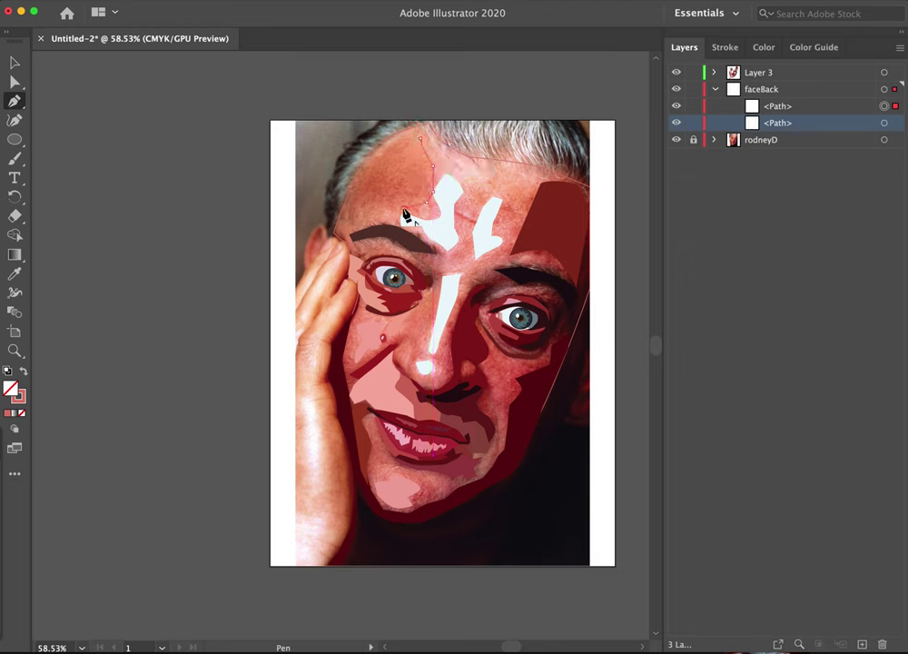
pyautogui.click(347, 221)
pyautogui.click(370, 174)
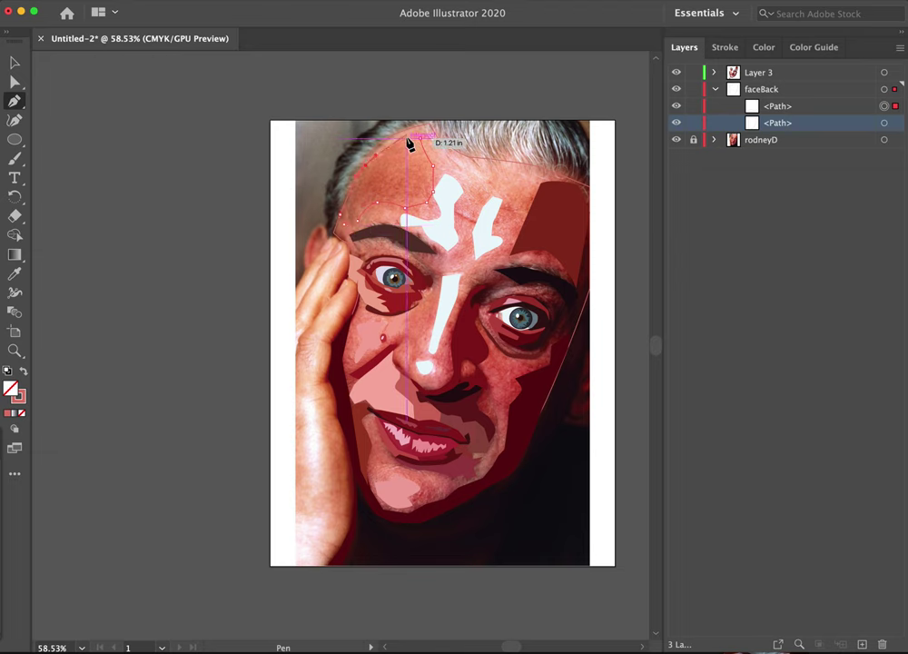
pyautogui.click(406, 137)
pyautogui.click(420, 138)
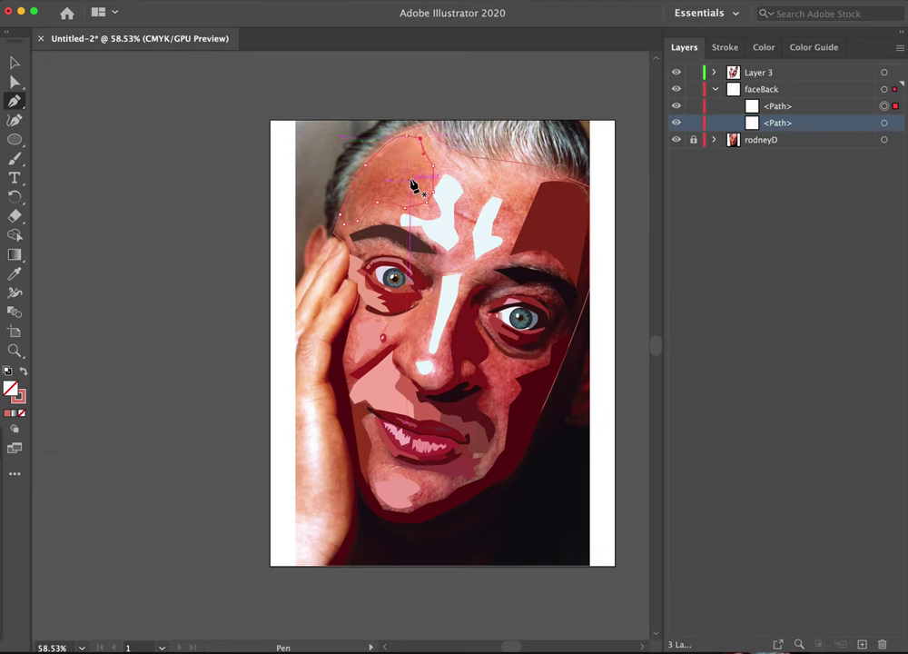
# - Fill the new forehead shape with the orange-brown skin tone sampled from the photo inside it
pyautogui.click(15, 65)
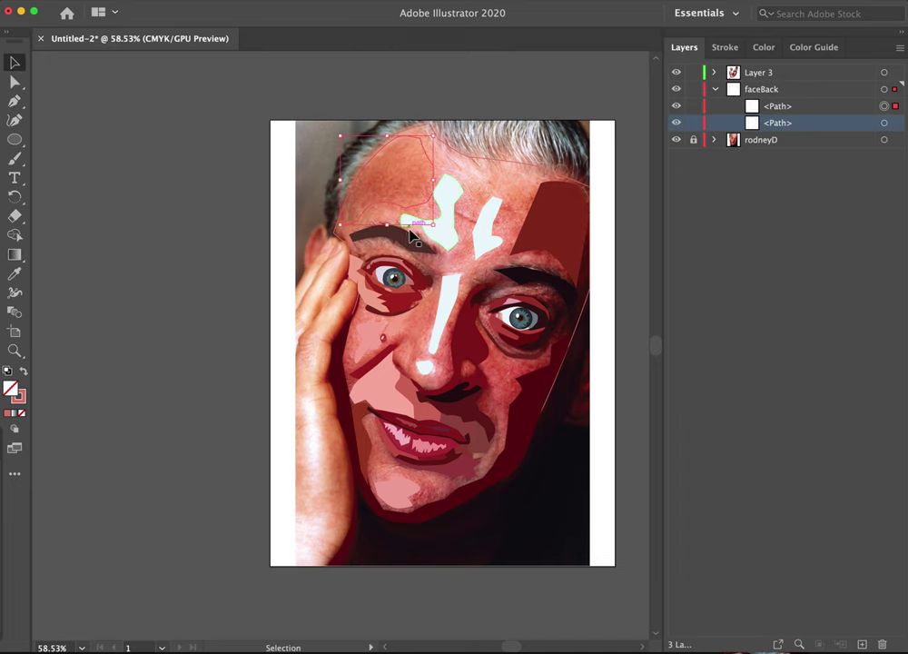
pyautogui.press('space')
pyautogui.moveTo(397, 198); pyautogui.dragTo(395, 300)
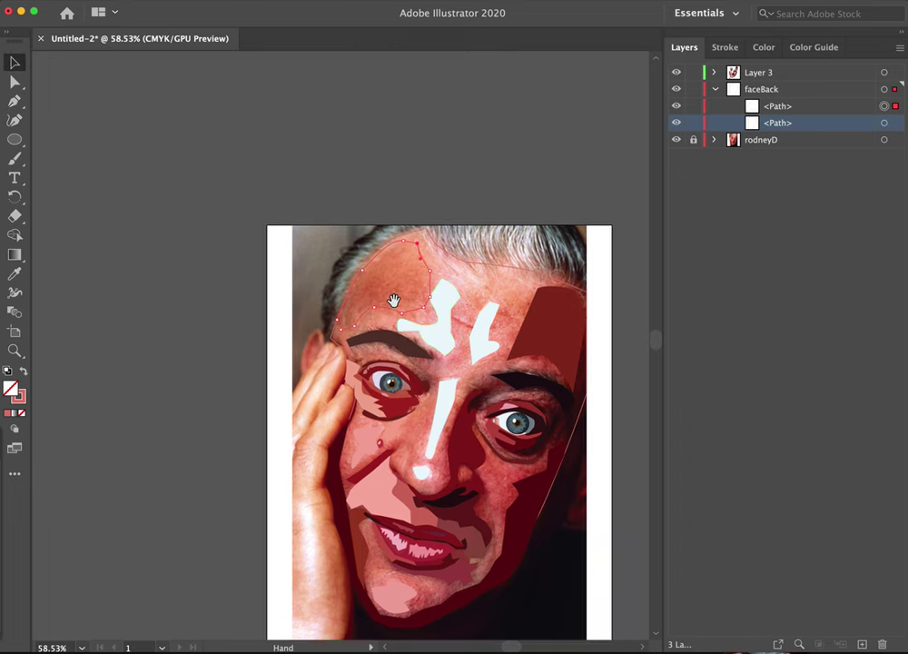
pyautogui.press('i')
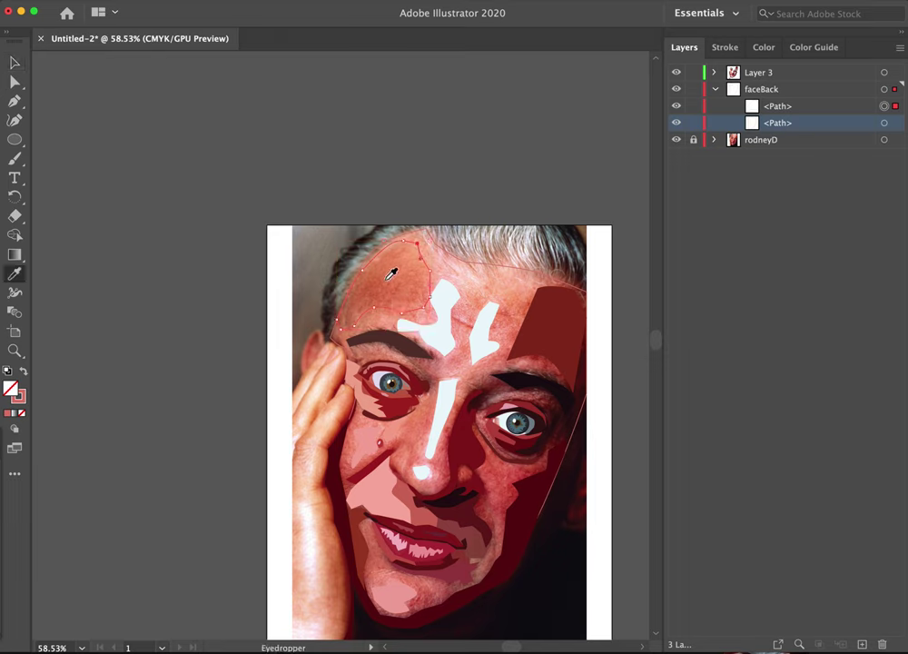
pyautogui.click(391, 274)
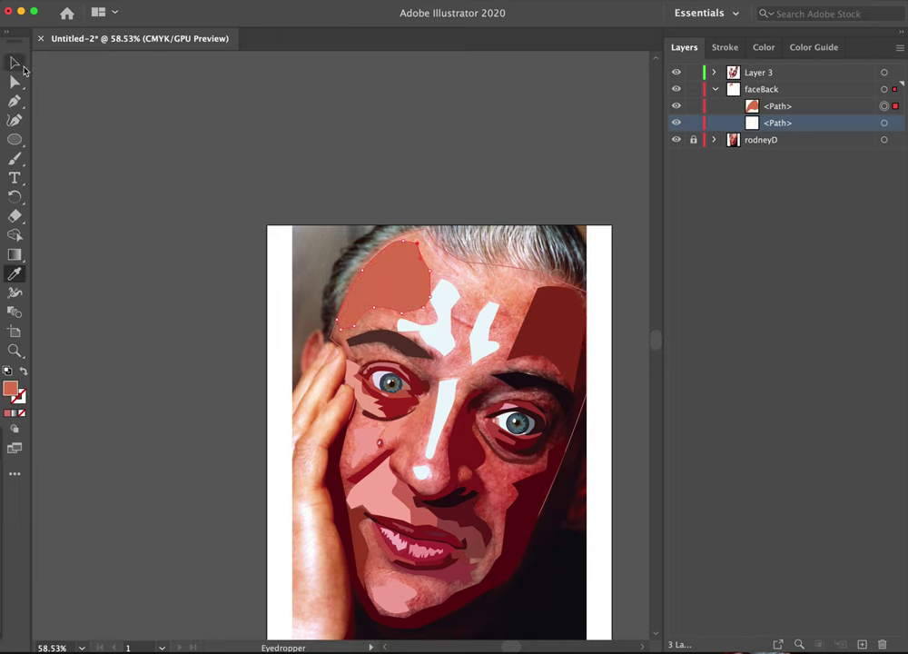
pyautogui.click(18, 64)
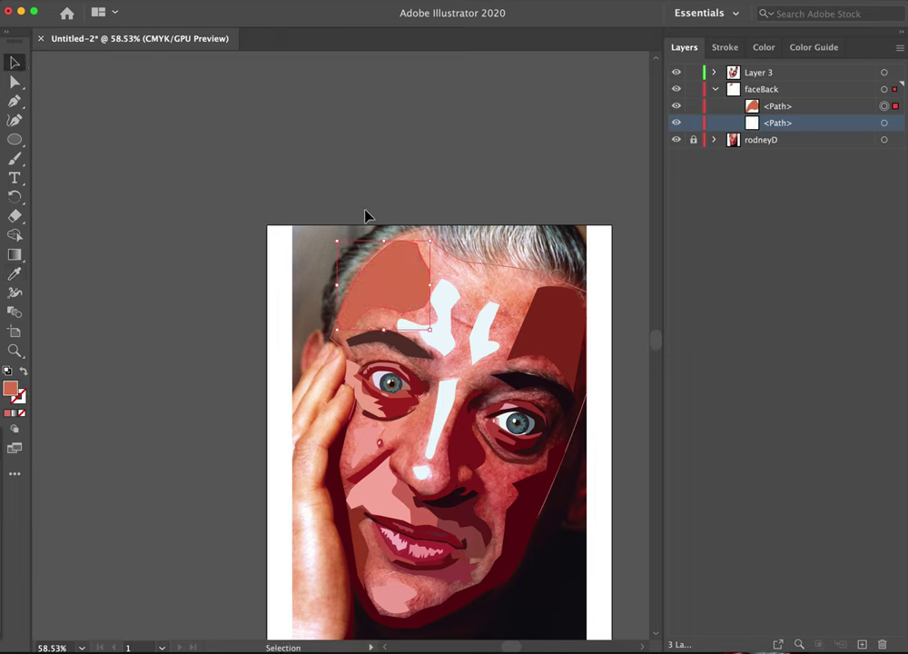
# - Draw the upper edge of a second forehead shape from the dark temple shadow along the wrinkle to the central highlight, with colour on the stroke only
pyautogui.click(13, 100)
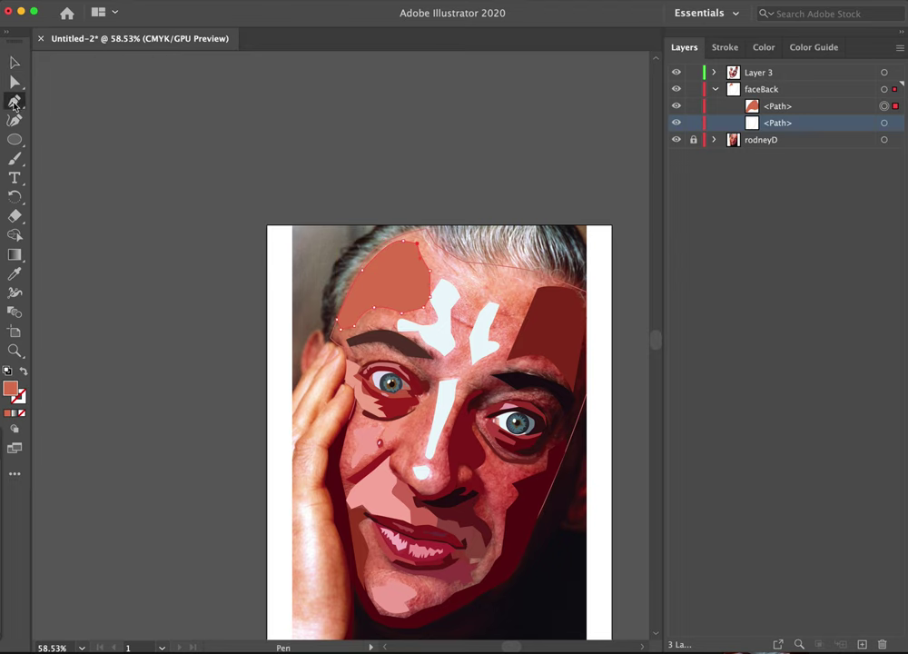
pyautogui.click(531, 294)
pyautogui.click(510, 295)
pyautogui.moveTo(495, 312); pyautogui.dragTo(82, 385)
pyautogui.click(477, 326)
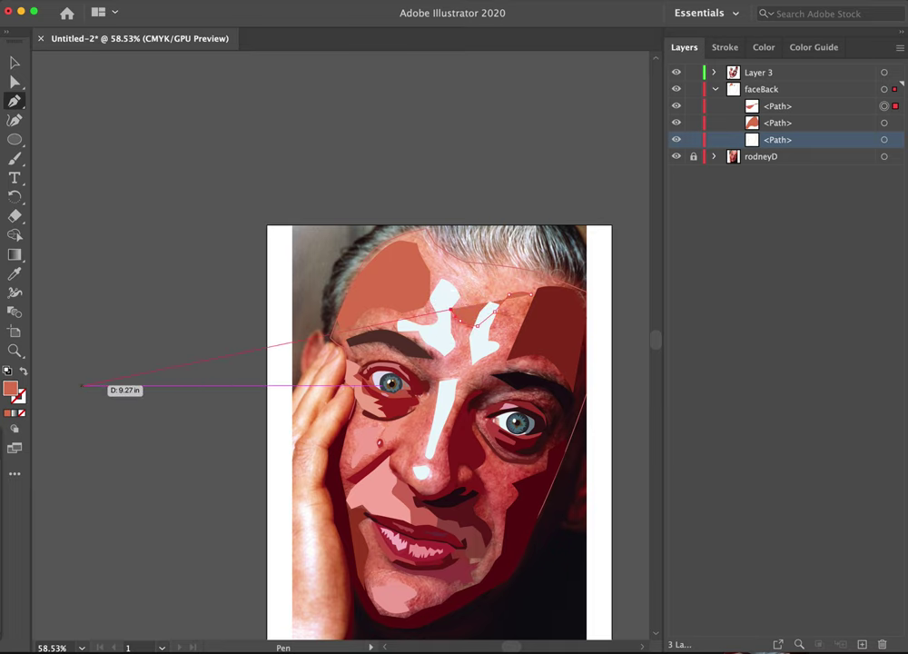
pyautogui.click(24, 372)
pyautogui.moveTo(452, 311)
pyautogui.mouseDown()
pyautogui.moveTo(463, 315)
pyautogui.moveTo(447, 323)
pyautogui.moveTo(662, 259)
pyautogui.moveTo(704, 227)
pyautogui.moveTo(670, 241)
pyautogui.mouseUp()
pyautogui.press('z')
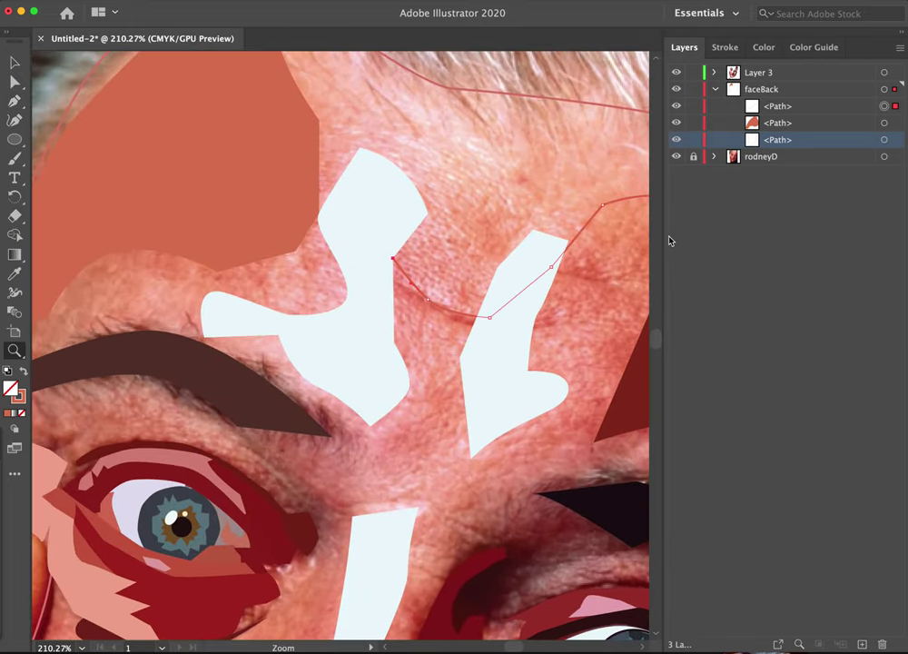
# - Trace the underside of the forehead wrinkle from the central highlight across the second white highlight
pyautogui.click(15, 100)
pyautogui.click(393, 260)
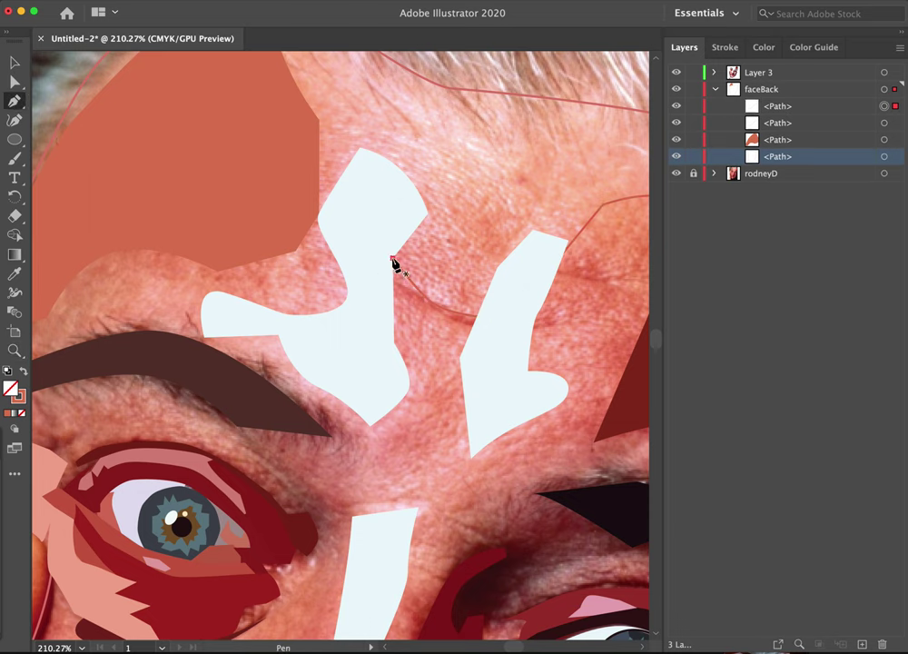
pyautogui.moveTo(393, 260); pyautogui.dragTo(409, 291)
pyautogui.click(447, 318)
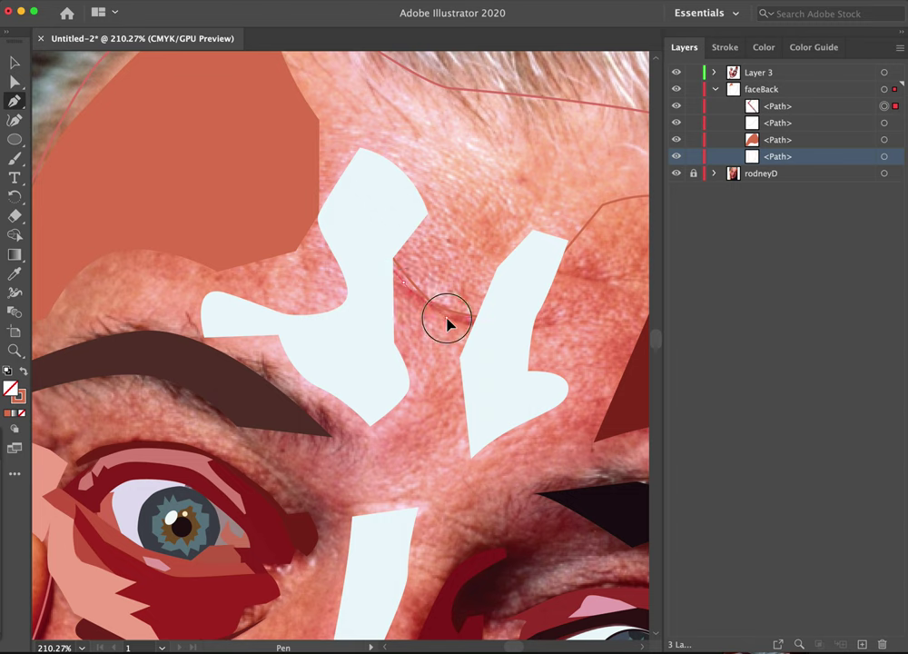
pyautogui.click(502, 330)
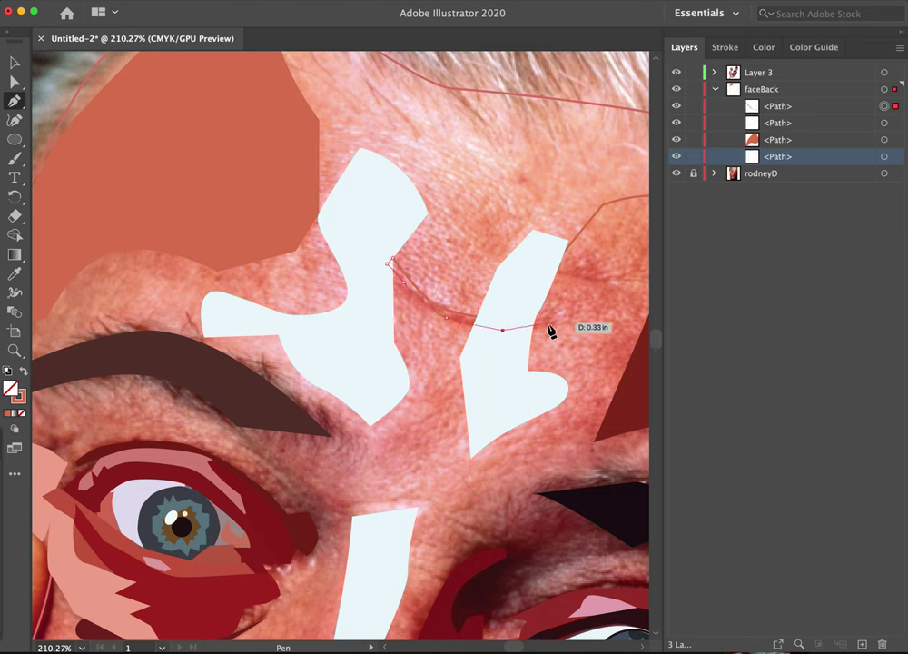
pyautogui.click(545, 327)
pyautogui.moveTo(547, 329); pyautogui.dragTo(416, 368)
pyautogui.press('z')
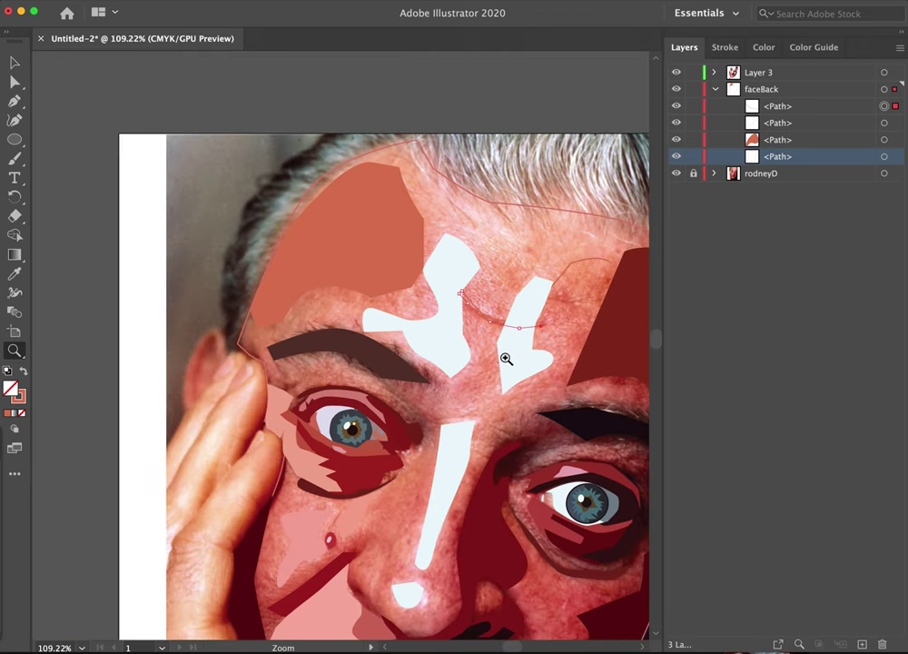
# - Close the outline around the second highlight, above the right-hand eyebrow and up the temple, and fill it with light orange sampled from the photo
pyautogui.press('p')
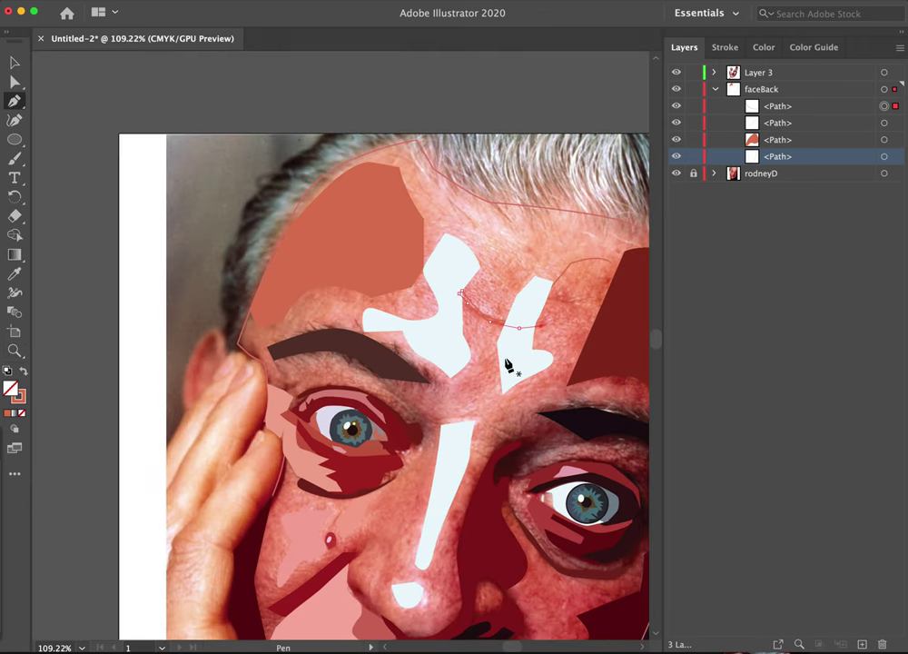
pyautogui.click(564, 350)
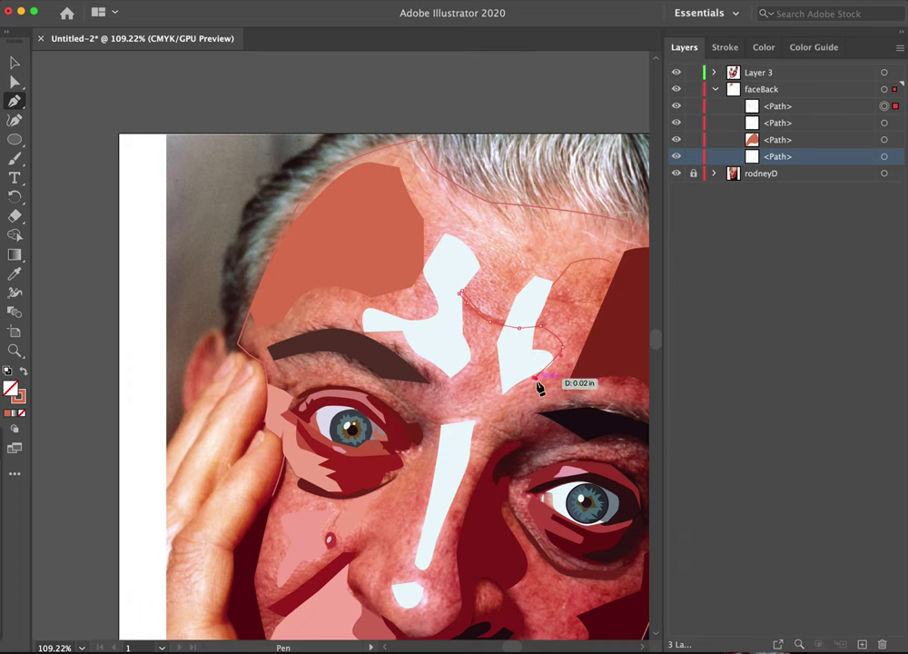
pyautogui.click(537, 379)
pyautogui.click(551, 401)
pyautogui.moveTo(609, 371); pyautogui.dragTo(621, 354)
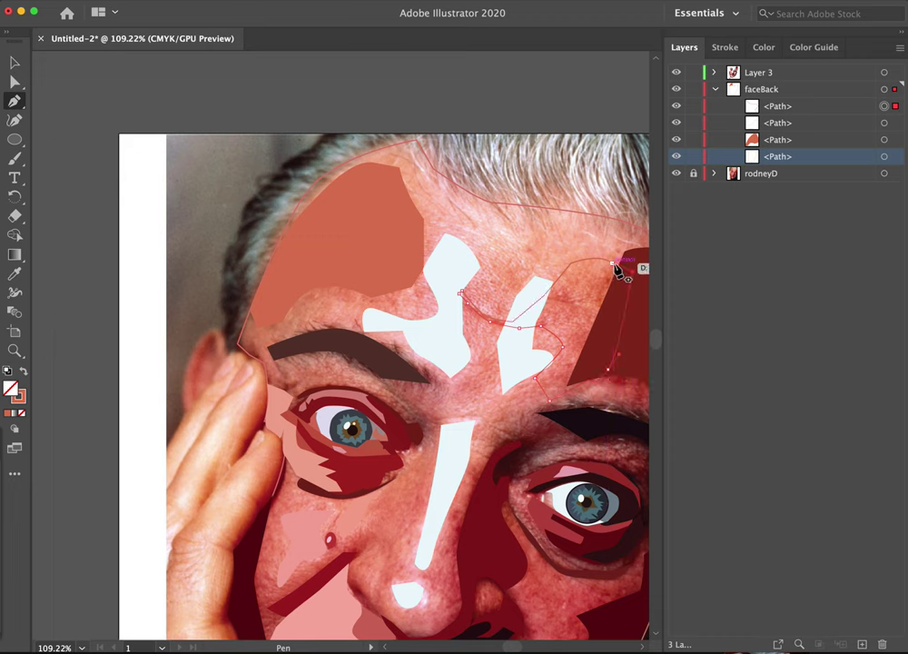
pyautogui.click(614, 263)
pyautogui.press('shift+super+z')
pyautogui.press('shift+super+z')
pyautogui.press('i')
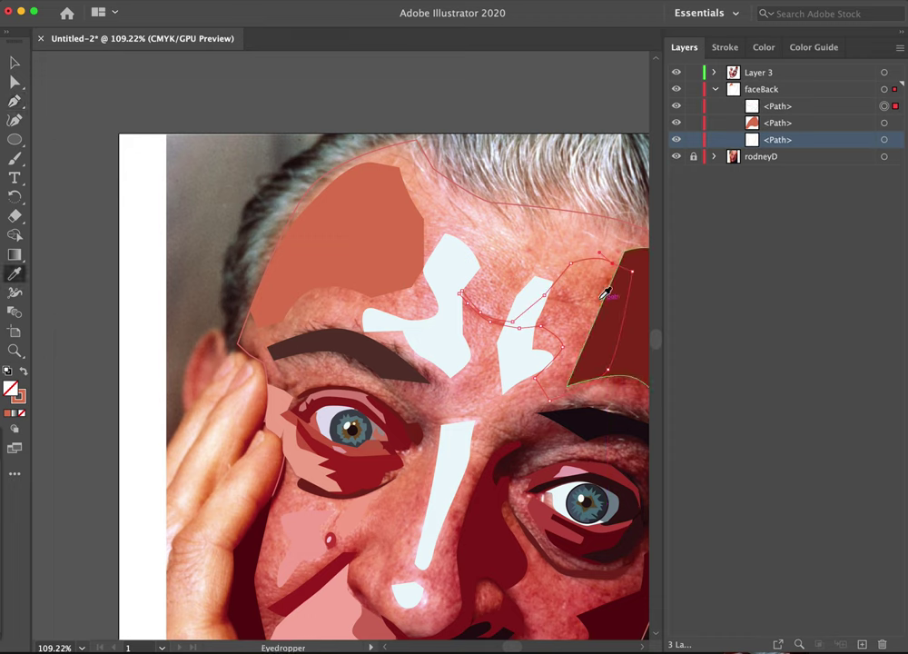
pyautogui.click(592, 298)
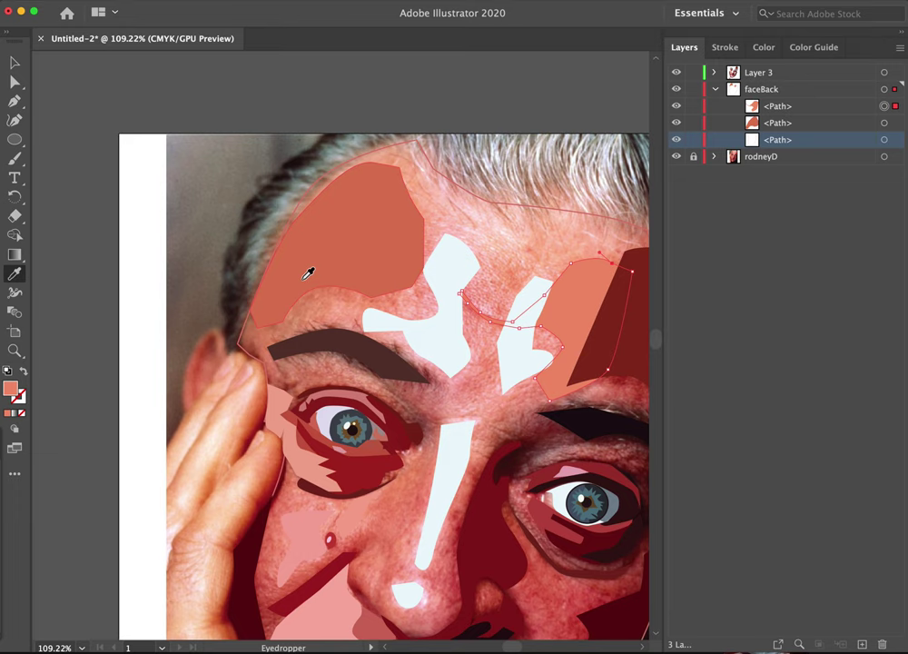
# - Draw a closed curved Pen shape just above the left-hand eyebrow, reaching from mid-brow to the temple and overlapping the forehead shape
pyautogui.press('p')
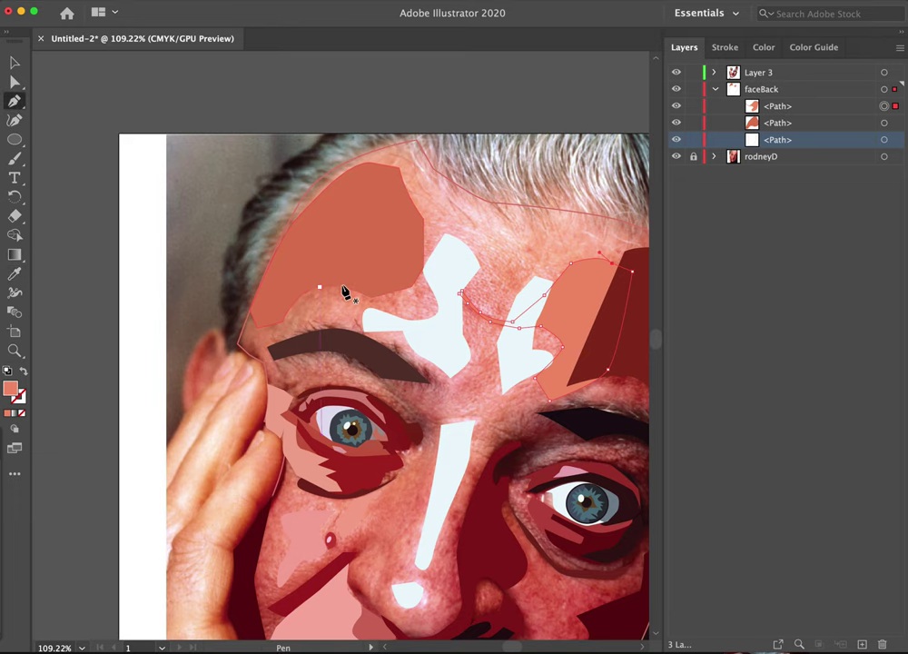
pyautogui.click(357, 304)
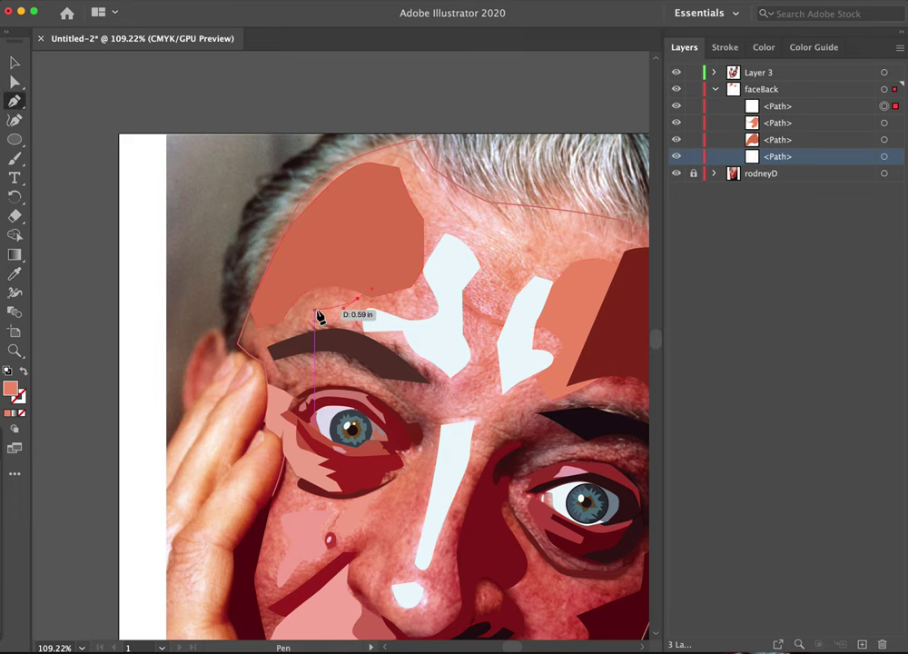
pyautogui.moveTo(315, 310); pyautogui.dragTo(311, 318)
pyautogui.click(280, 342)
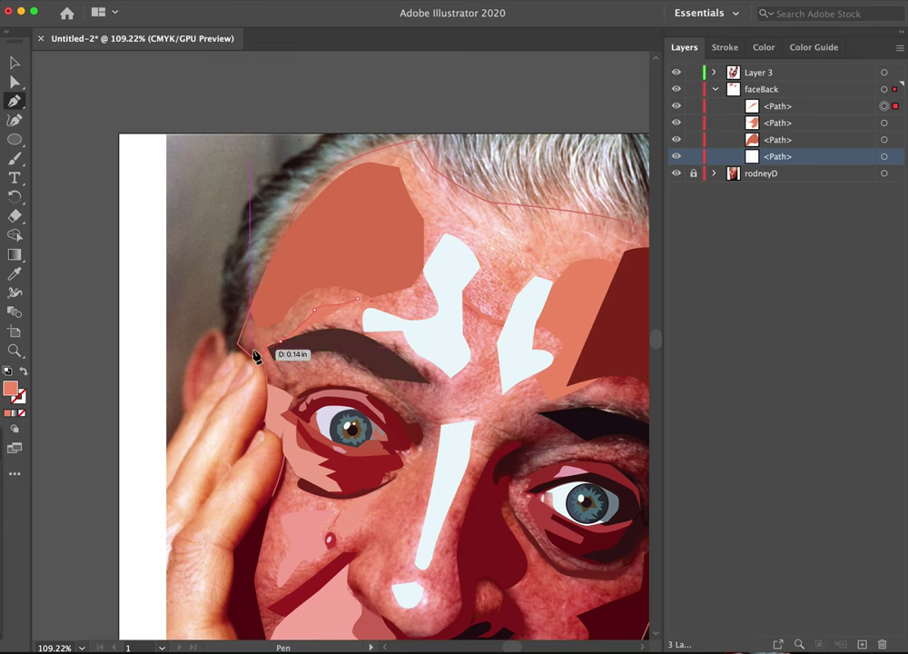
pyautogui.click(261, 300)
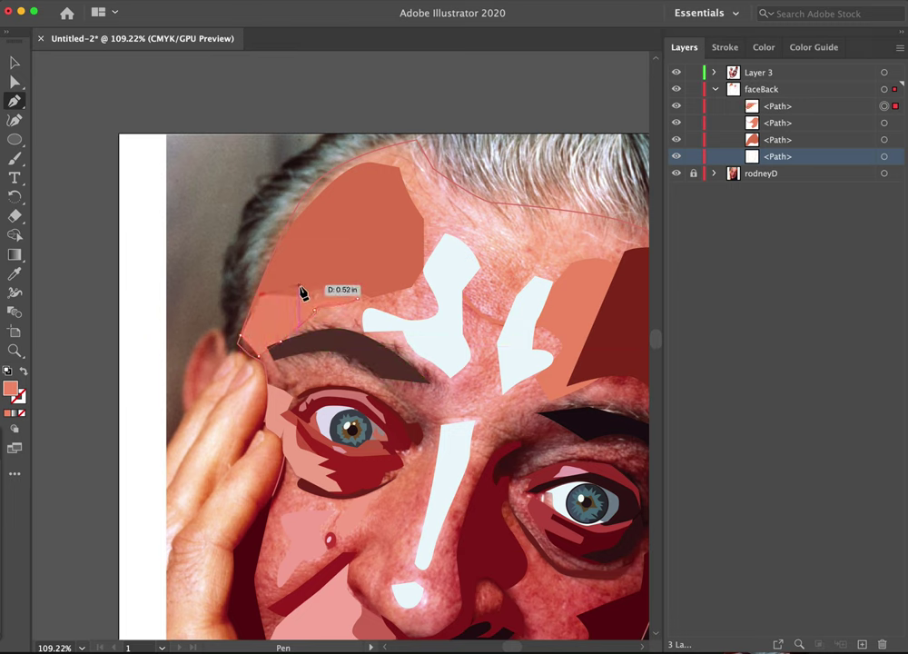
pyautogui.click(322, 267)
pyautogui.click(358, 297)
pyautogui.moveTo(366, 285); pyautogui.dragTo(344, 308)
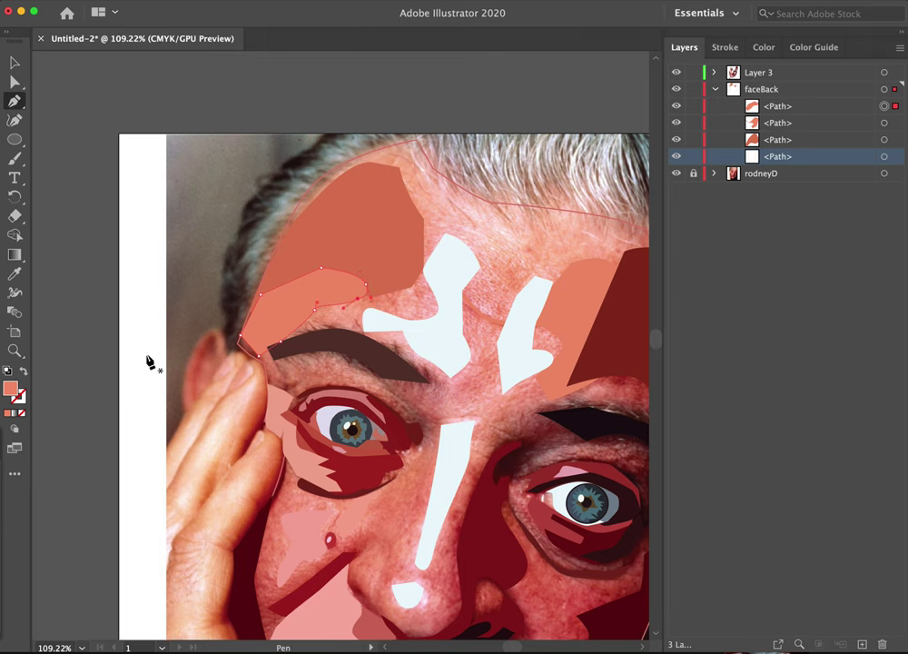
# - Fill the brow shape with skin tone sampled from the photo and send it behind the orange-brown forehead shape
pyautogui.click(25, 377)
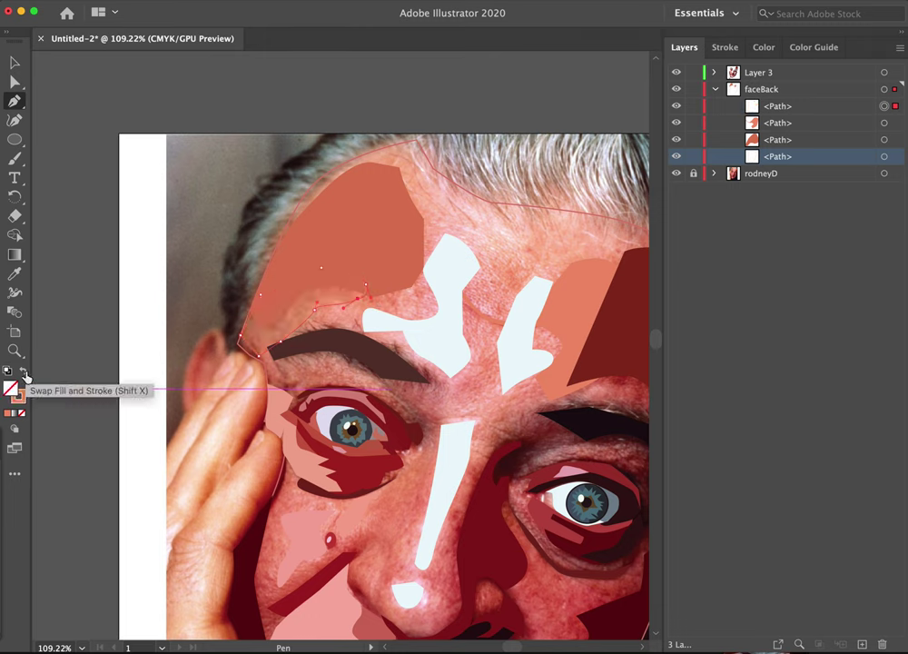
pyautogui.press('i')
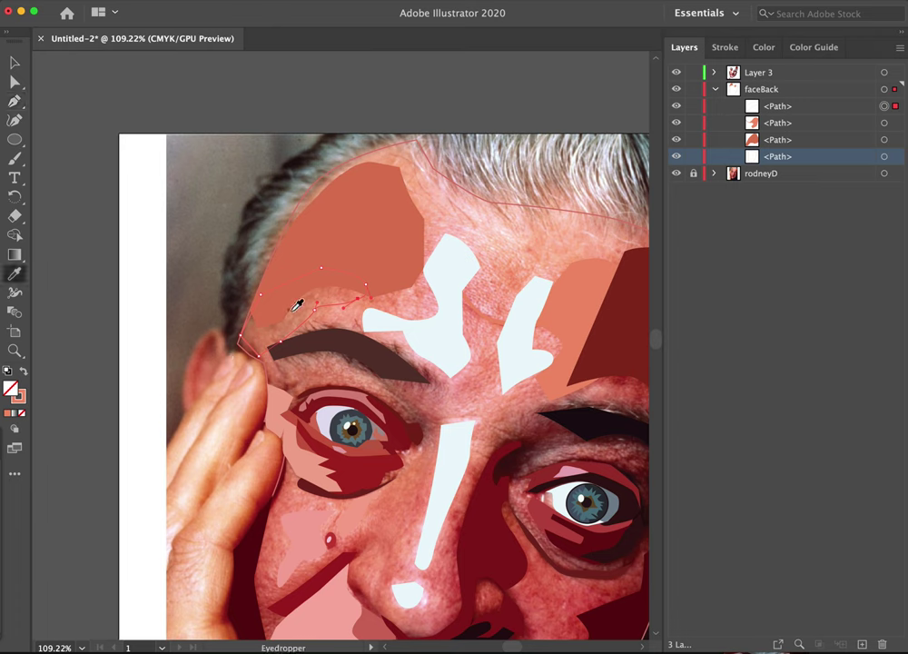
pyautogui.click(307, 301)
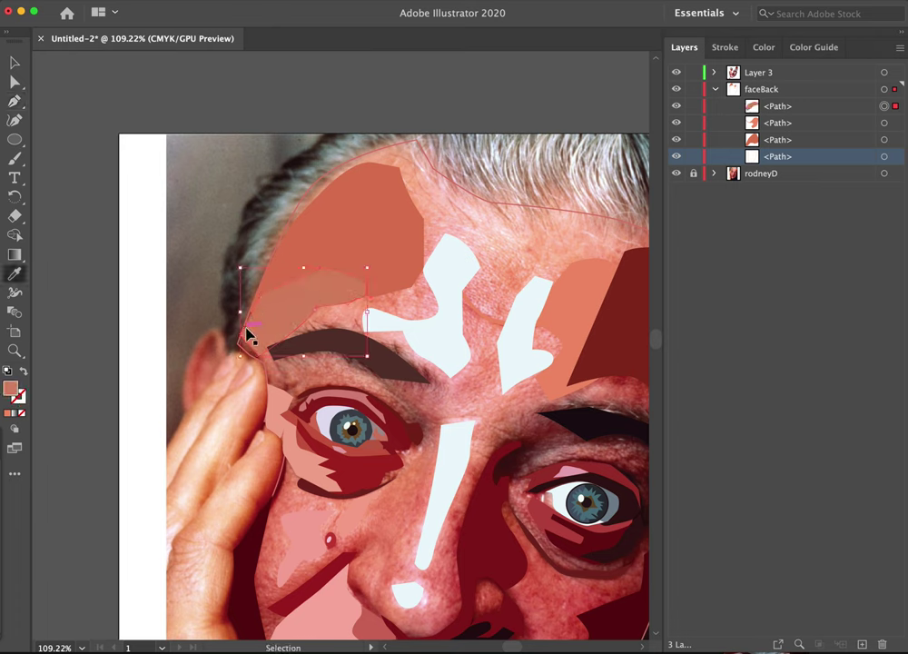
pyautogui.press('super+bracketleft')
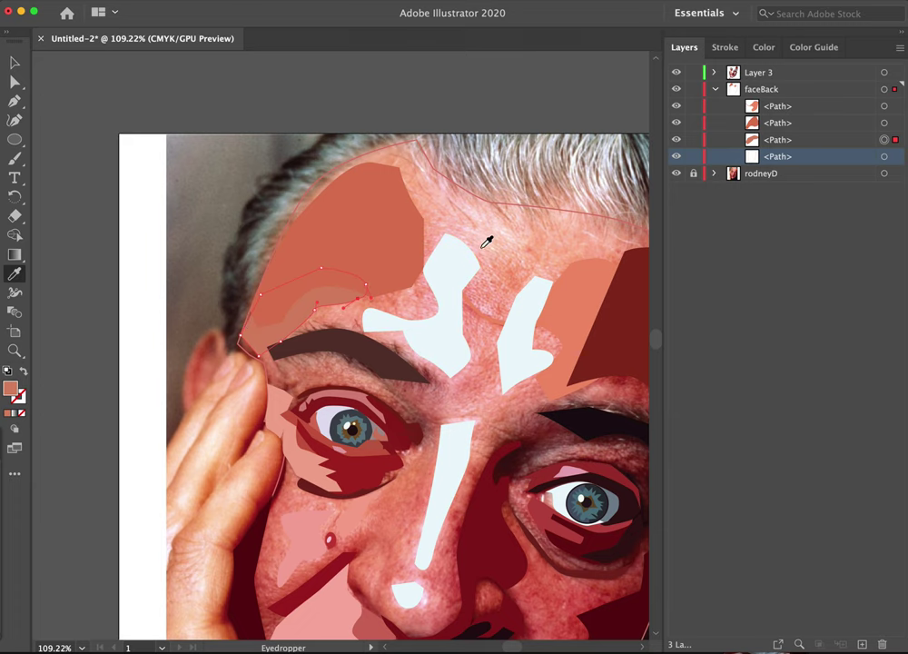
# - Draw a closed curved Pen shape on the chin around the pink highlight's right-hand side, overlapping the jaw shadow, and fill it with dark red sampled from the photo
pyautogui.scroll(-5, 434, 346)
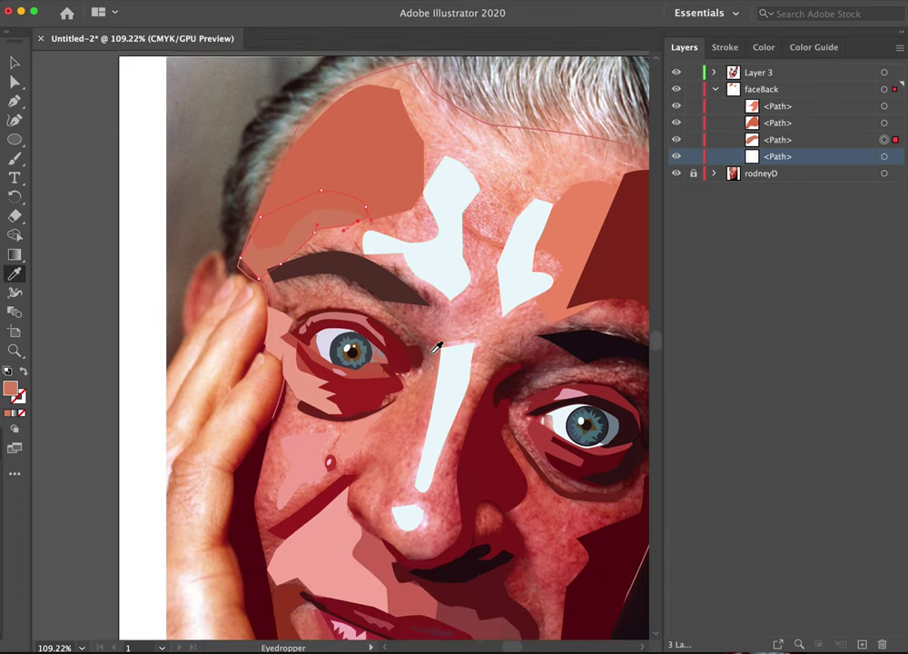
pyautogui.scroll(-2, 440, 365)
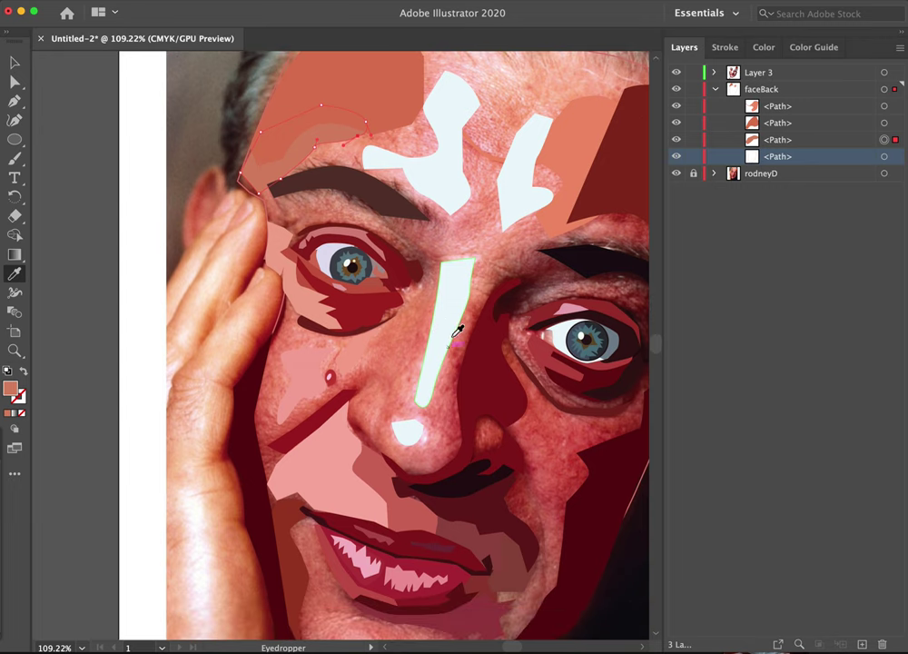
pyautogui.scroll(-3, 463, 322)
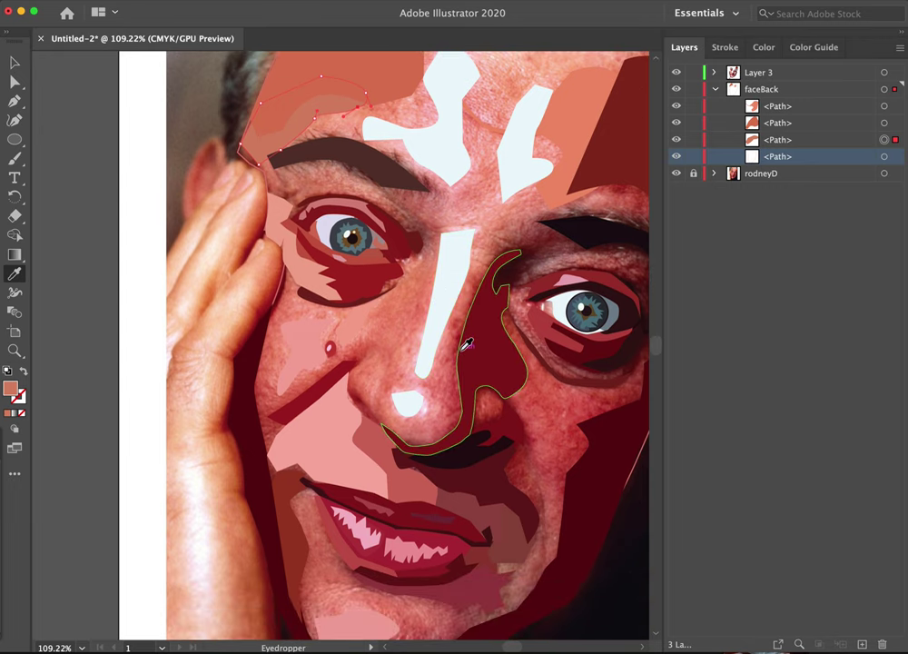
pyautogui.moveTo(577, 415); pyautogui.dragTo(401, 269)
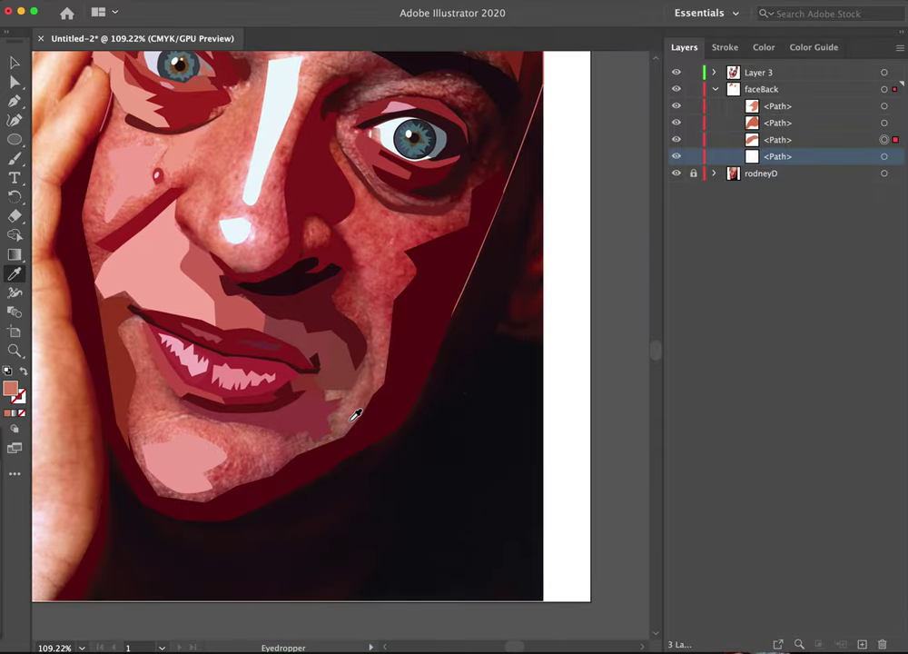
pyautogui.press('p')
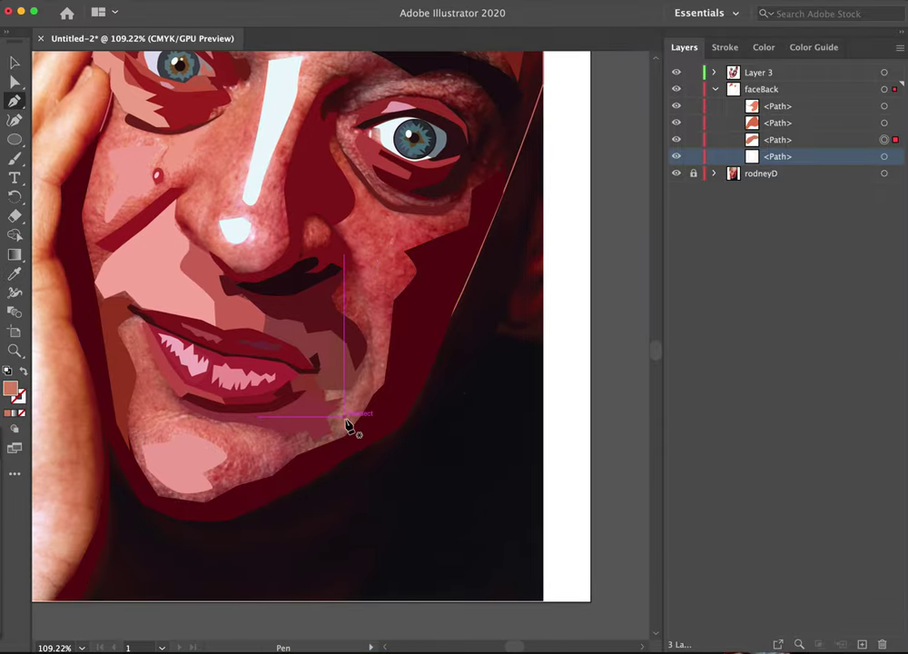
pyautogui.click(180, 427)
pyautogui.click(239, 440)
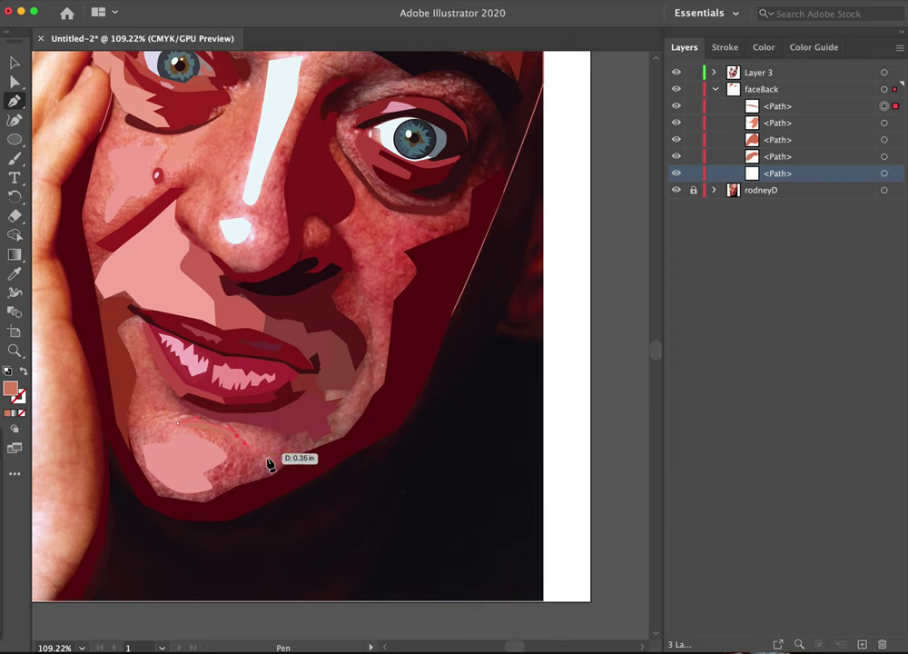
pyautogui.moveTo(272, 467); pyautogui.dragTo(274, 475)
pyautogui.click(262, 493)
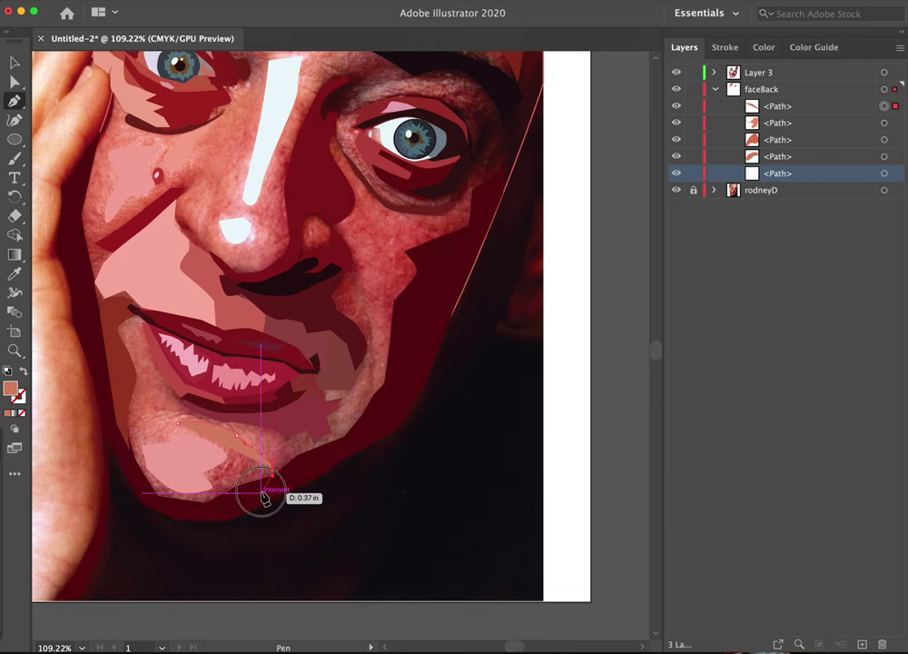
pyautogui.click(25, 373)
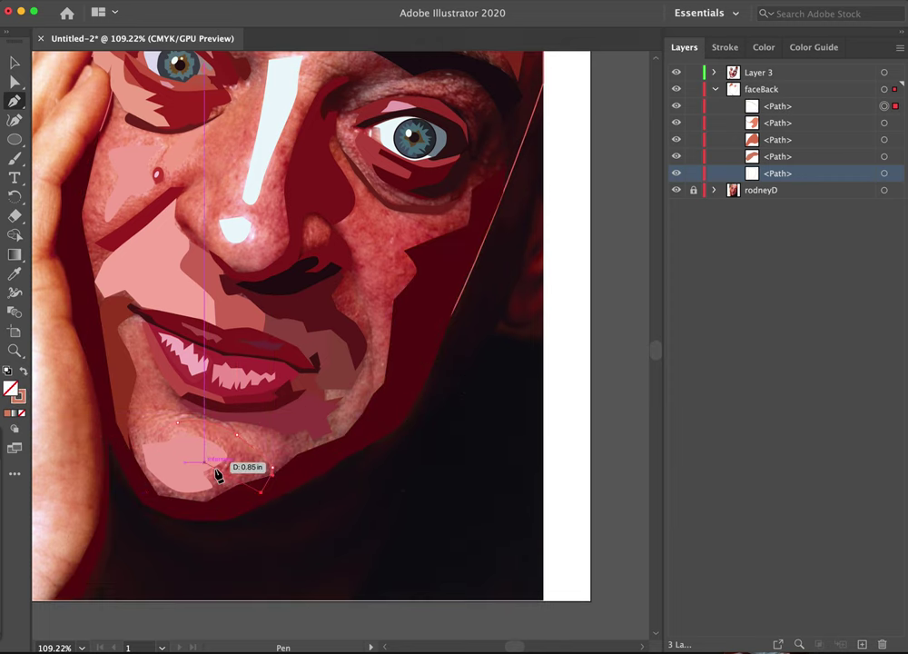
pyautogui.moveTo(214, 507)
pyautogui.mouseDown()
pyautogui.moveTo(196, 501)
pyautogui.moveTo(174, 462)
pyautogui.mouseUp()
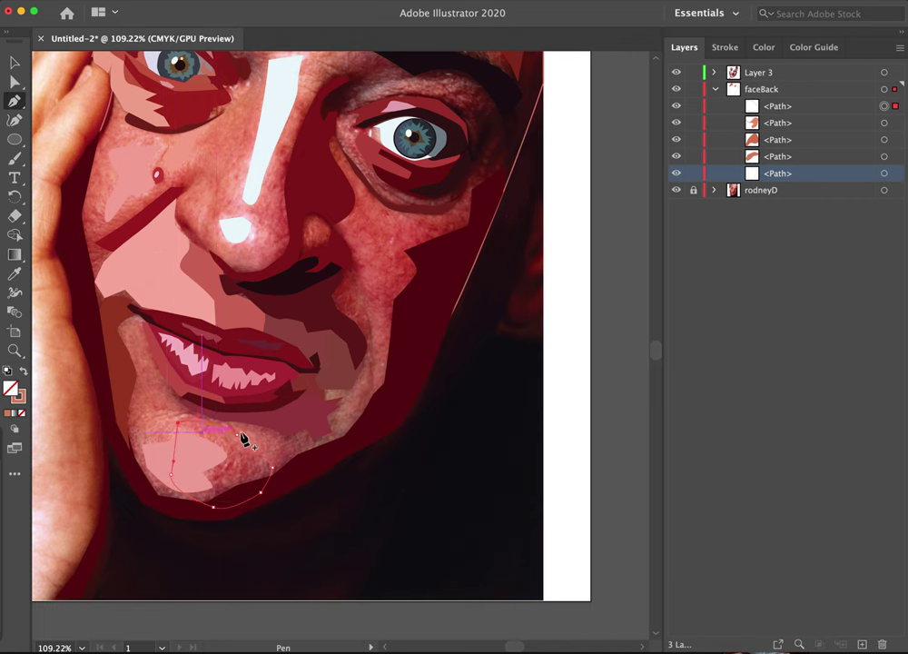
pyautogui.press('i')
pyautogui.click(264, 463)
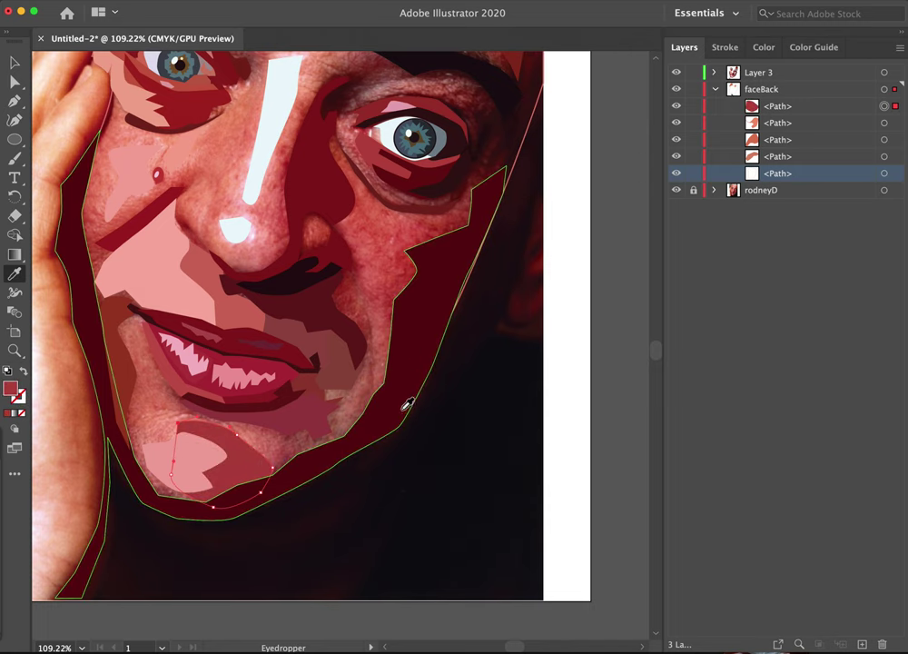
# - Start a Pen shape on the right-hand cheek, tracing its upper edge beneath the eye bag from the outer cheek towards the nose
pyautogui.press('p')
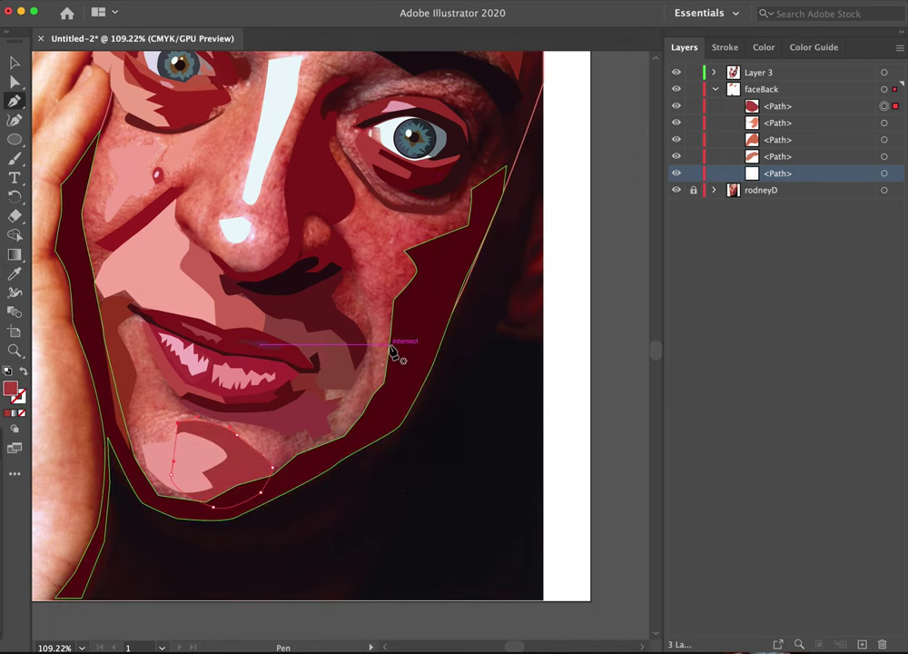
pyautogui.click(465, 207)
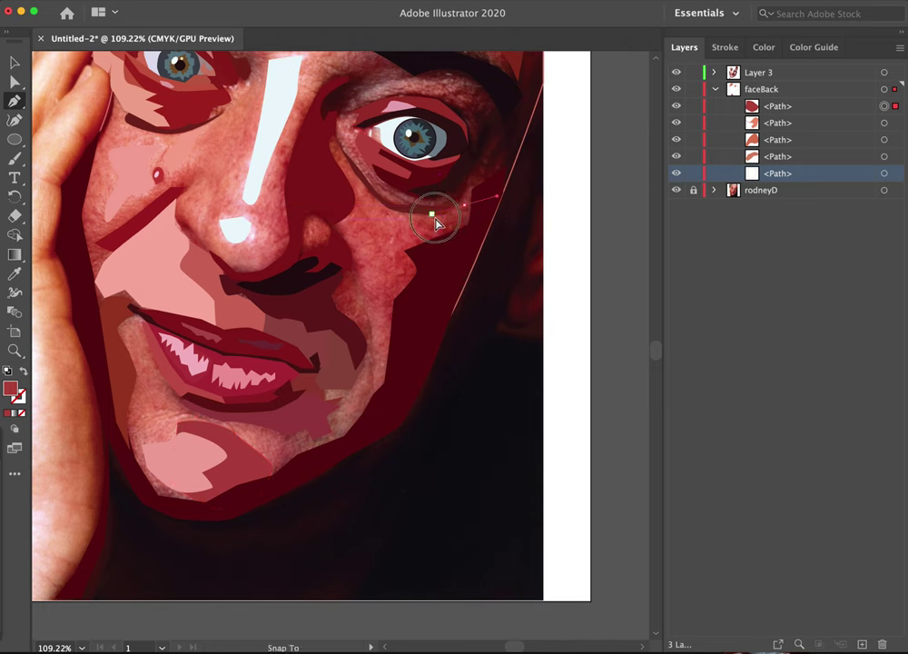
pyautogui.click(373, 210)
pyautogui.click(354, 221)
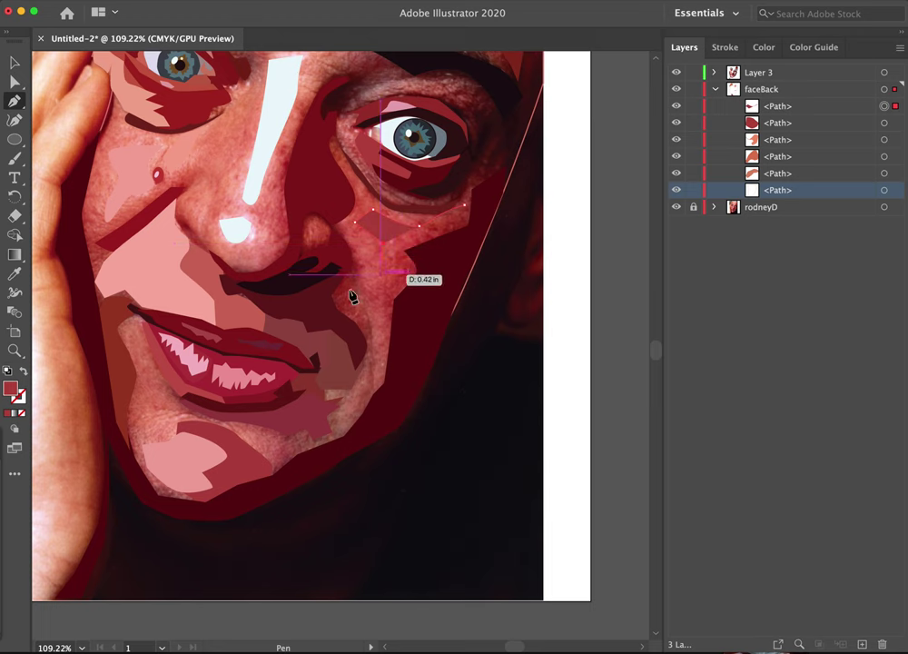
# - Trace the cheek outline down beside the smile line, close it over the dark face shadow, and fill it with red sampled from the photo
pyautogui.click(25, 371)
pyautogui.click(385, 271)
pyautogui.click(386, 295)
pyautogui.click(388, 320)
pyautogui.click(400, 343)
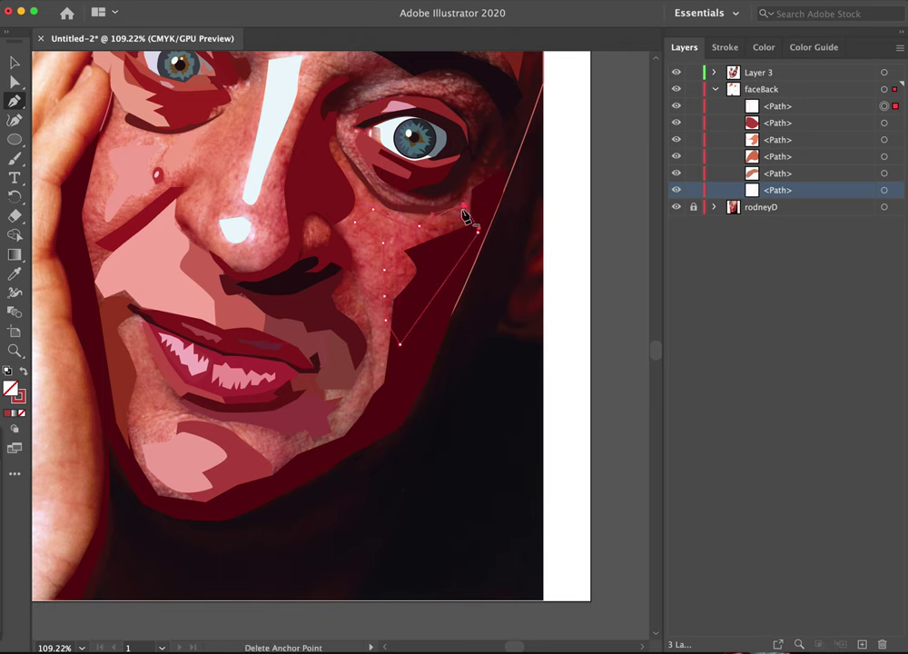
pyautogui.click(465, 216)
pyautogui.press('i')
pyautogui.click(413, 261)
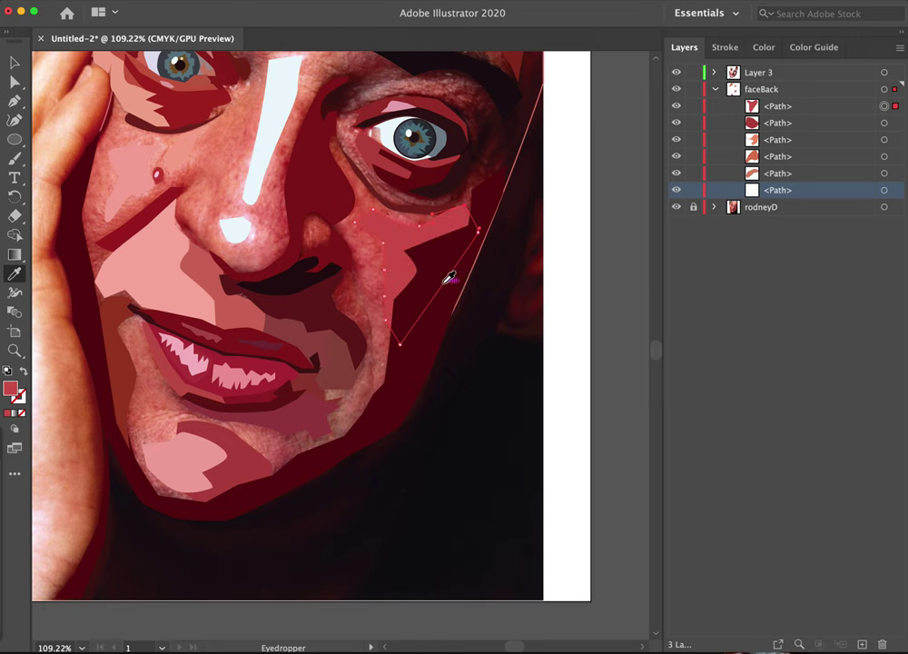
# - Draw a narrow closed Pen shape in the same red along the right-hand smile line, from beside the nostril down past the mouth corner
pyautogui.press('p')
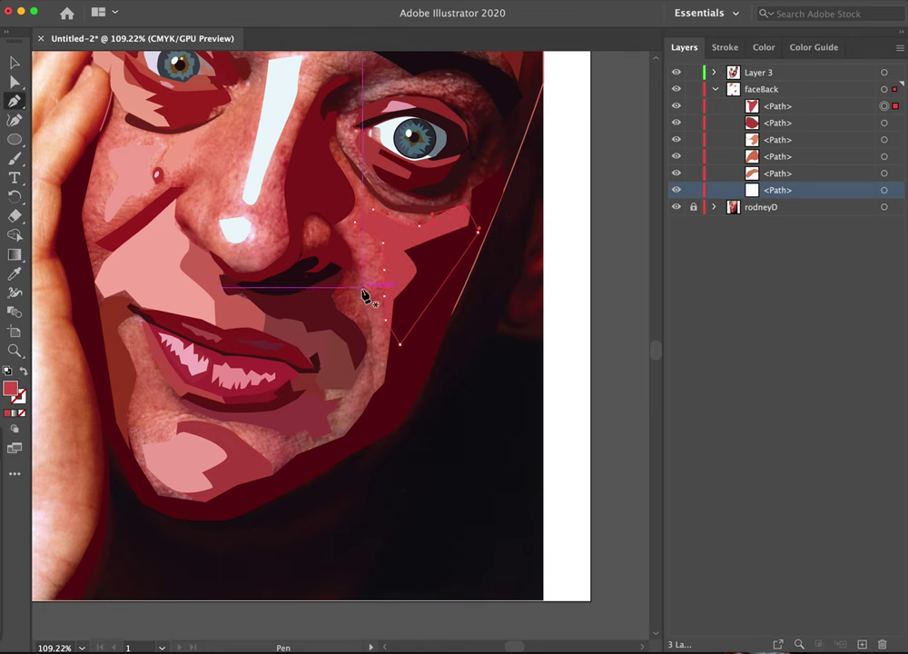
pyautogui.click(375, 371)
pyautogui.click(372, 324)
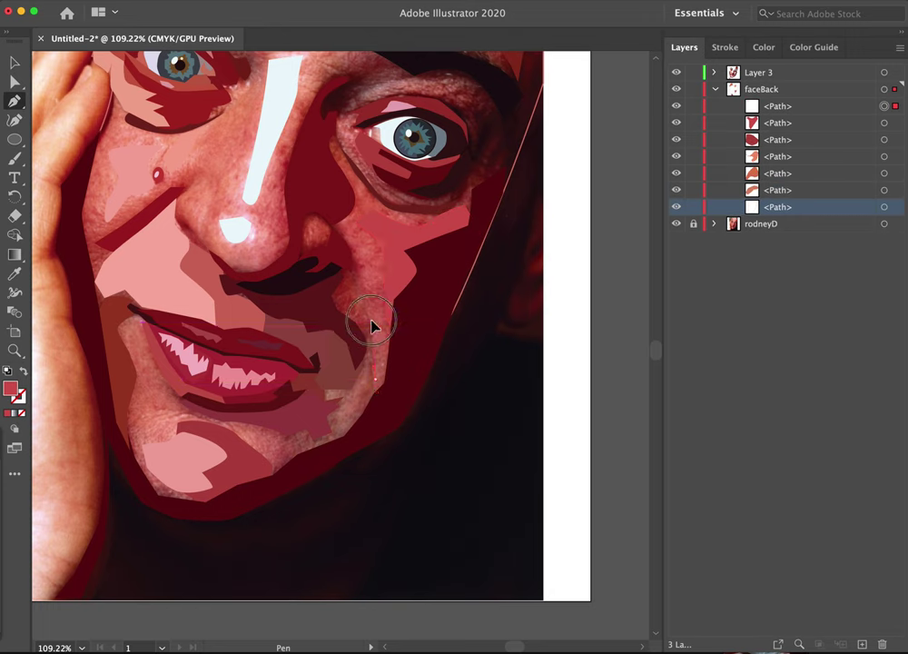
pyautogui.click(352, 265)
pyautogui.click(326, 304)
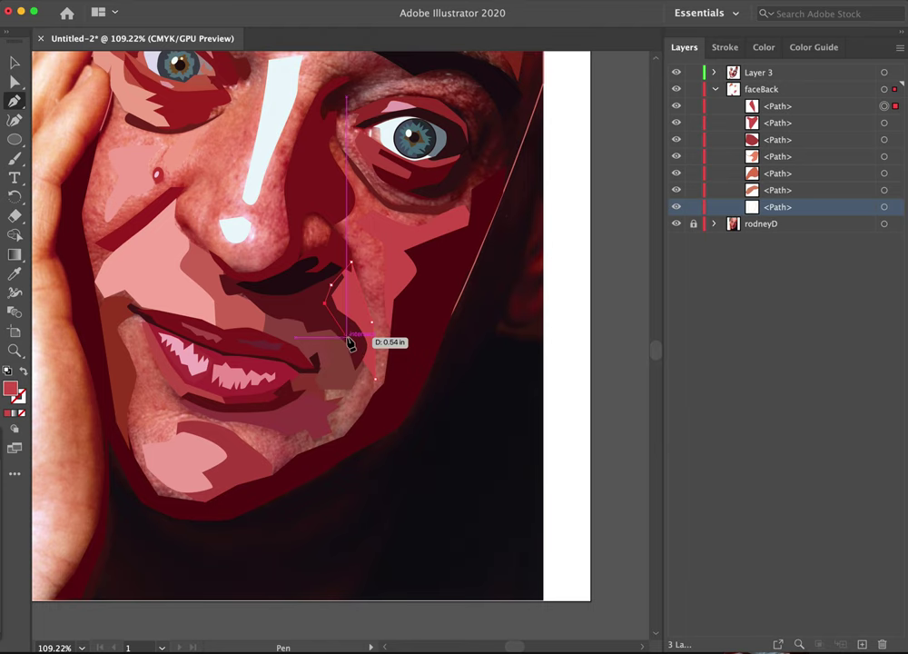
pyautogui.click(356, 341)
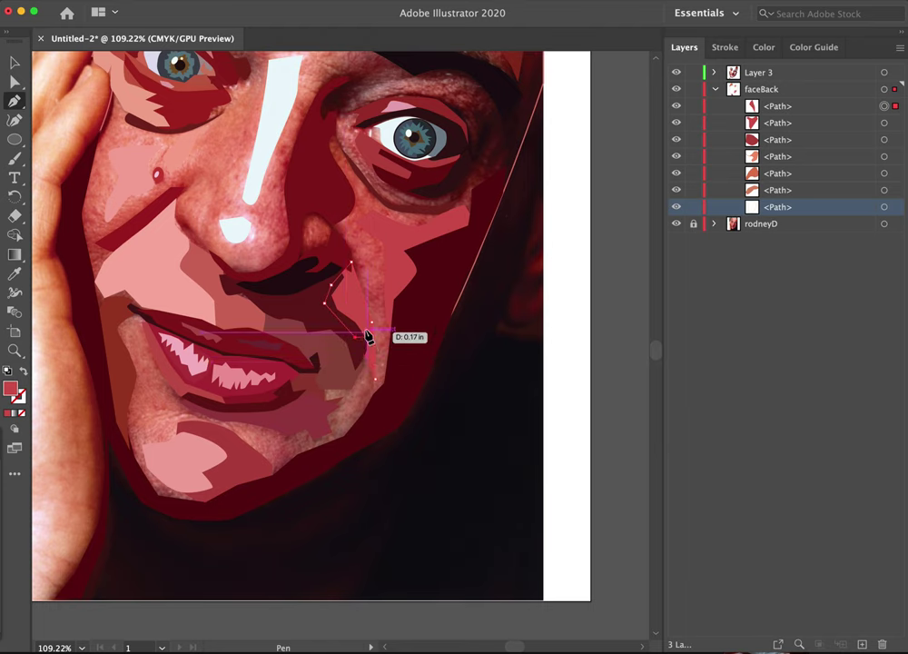
pyautogui.click(367, 344)
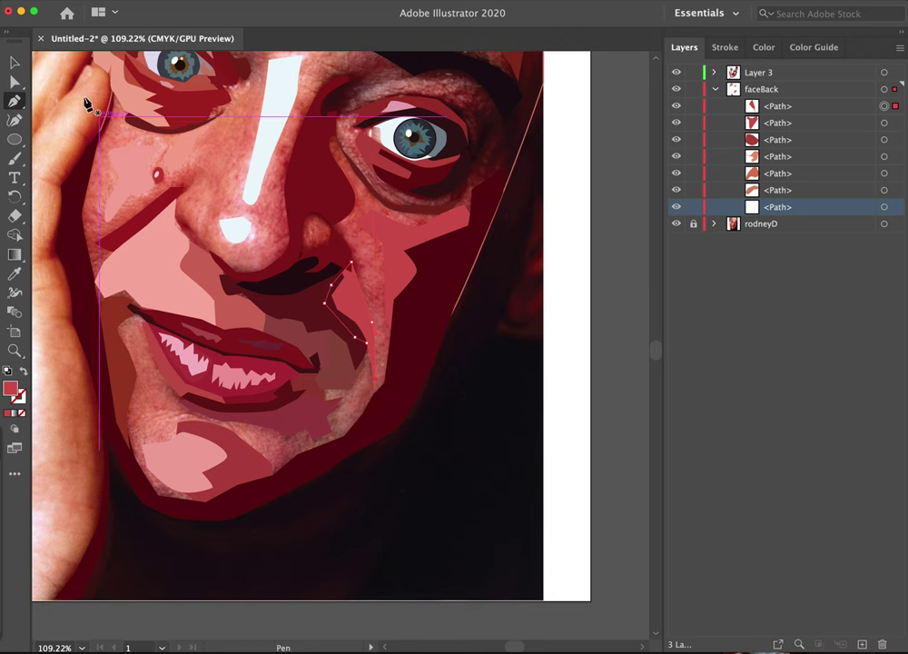
pyautogui.click(11, 62)
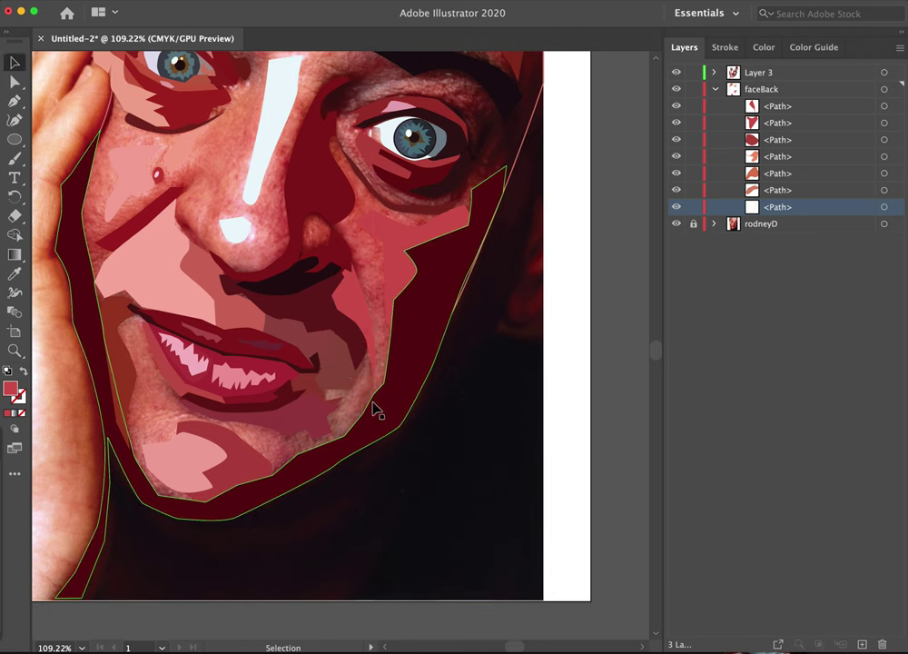
# - Draw a closed curved Pen shape over the right-hand nostril wing and fill it with brownish red sampled from the photo
pyautogui.press('p')
pyautogui.click(352, 270)
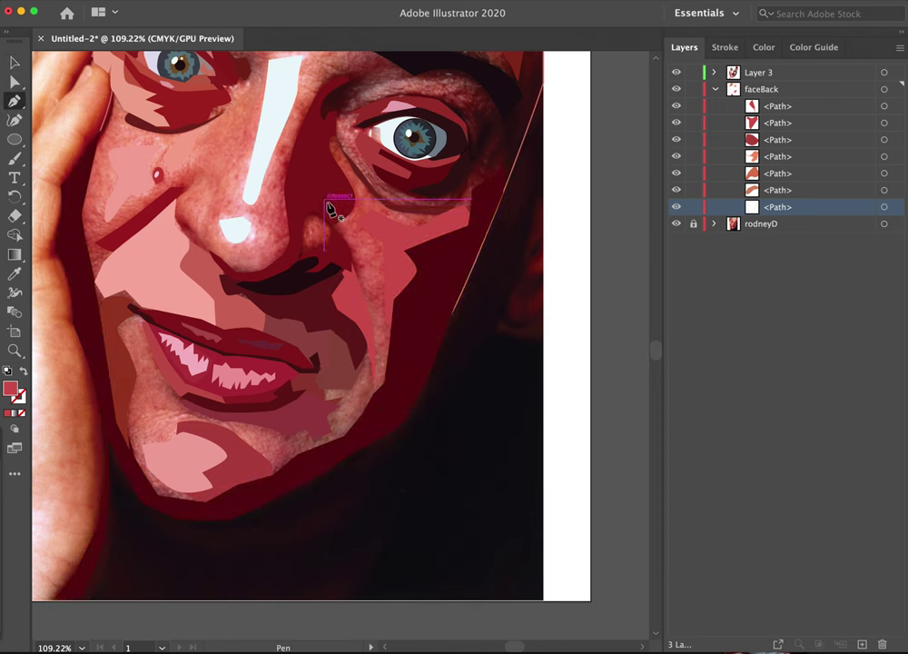
pyautogui.click(316, 202)
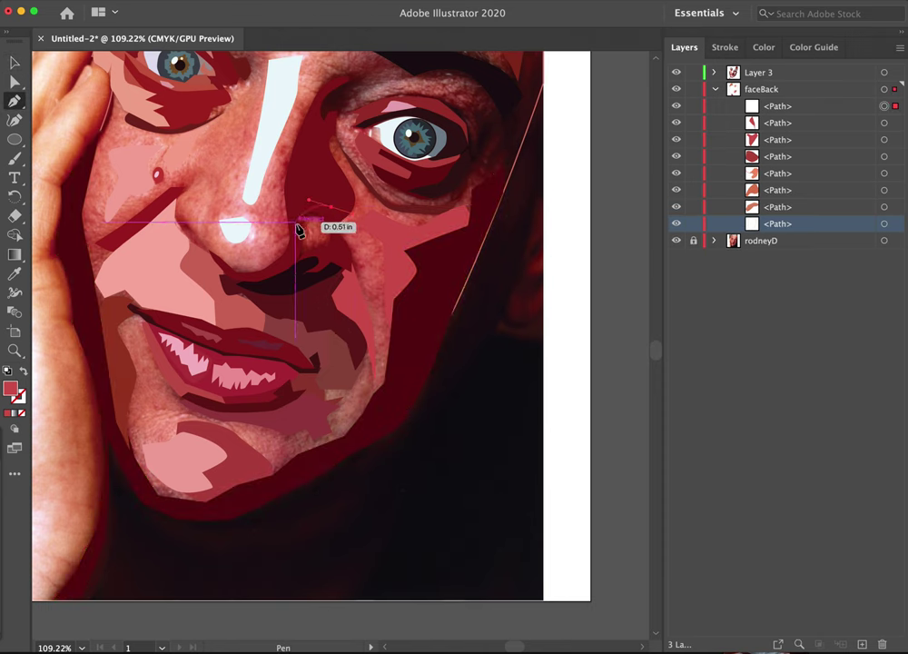
pyautogui.moveTo(308, 268); pyautogui.dragTo(299, 263)
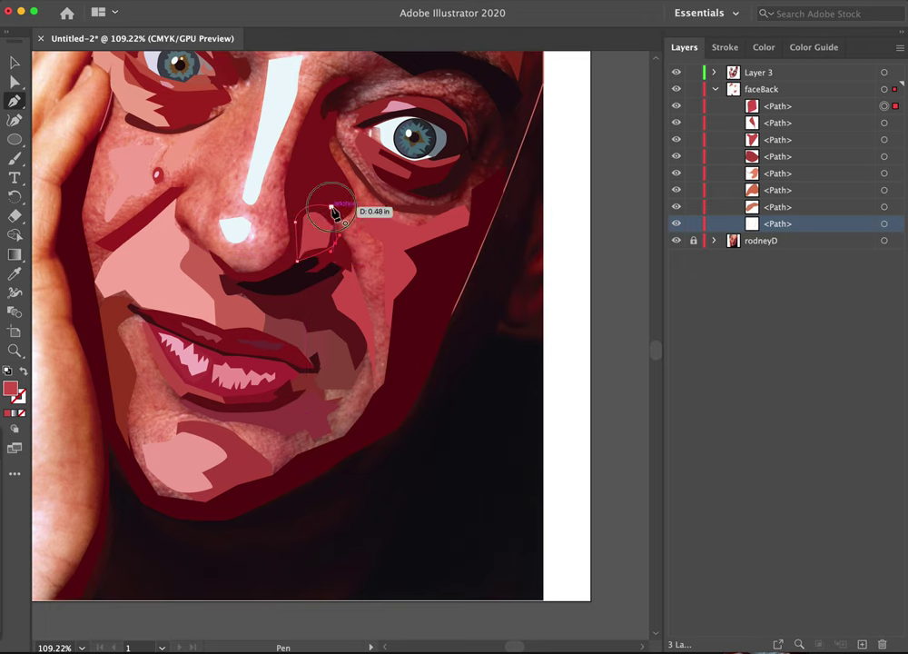
pyautogui.click(333, 210)
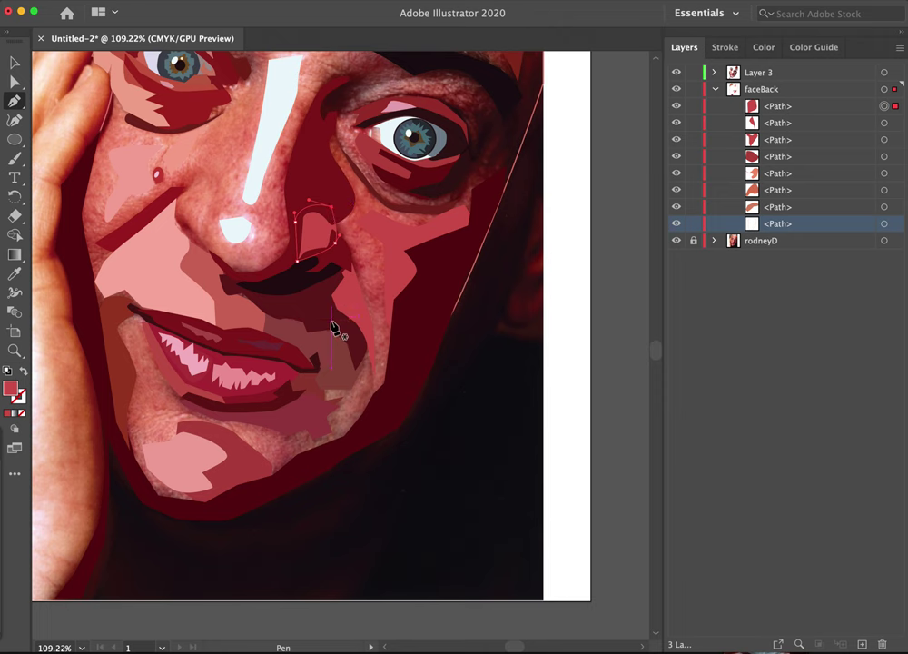
pyautogui.click(24, 373)
pyautogui.press('i')
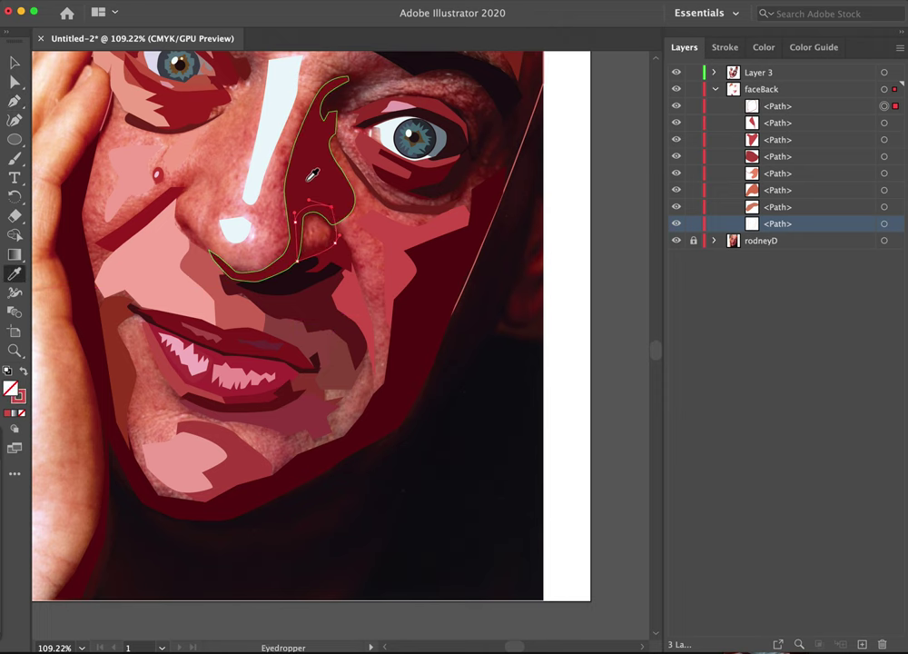
pyautogui.click(328, 234)
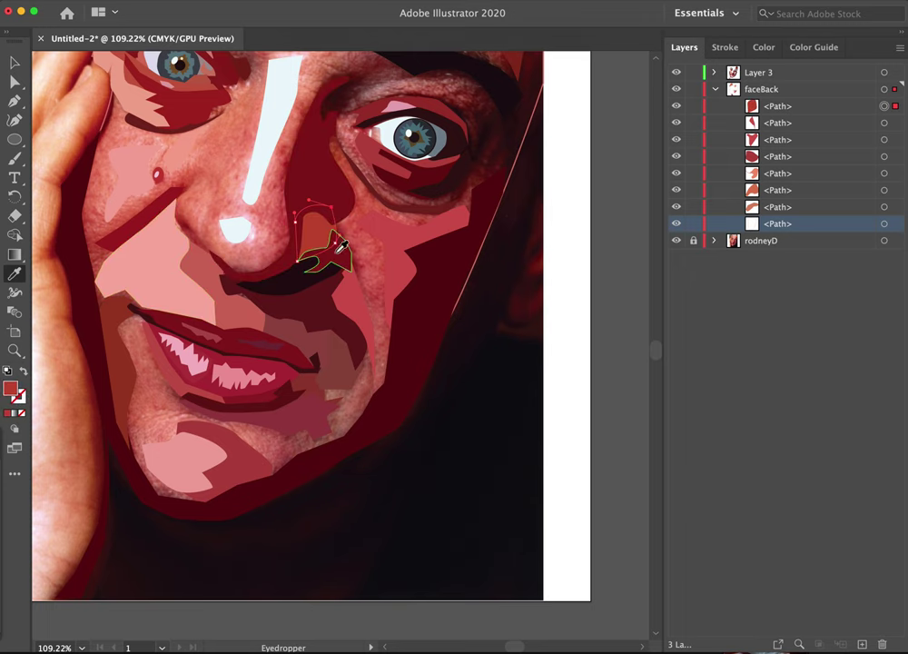
# - Draw a small closed Pen shape over the shadow between the nose bridge and the inner corner of the right-hand eye
pyautogui.moveTo(337, 231); pyautogui.dragTo(486, 401)
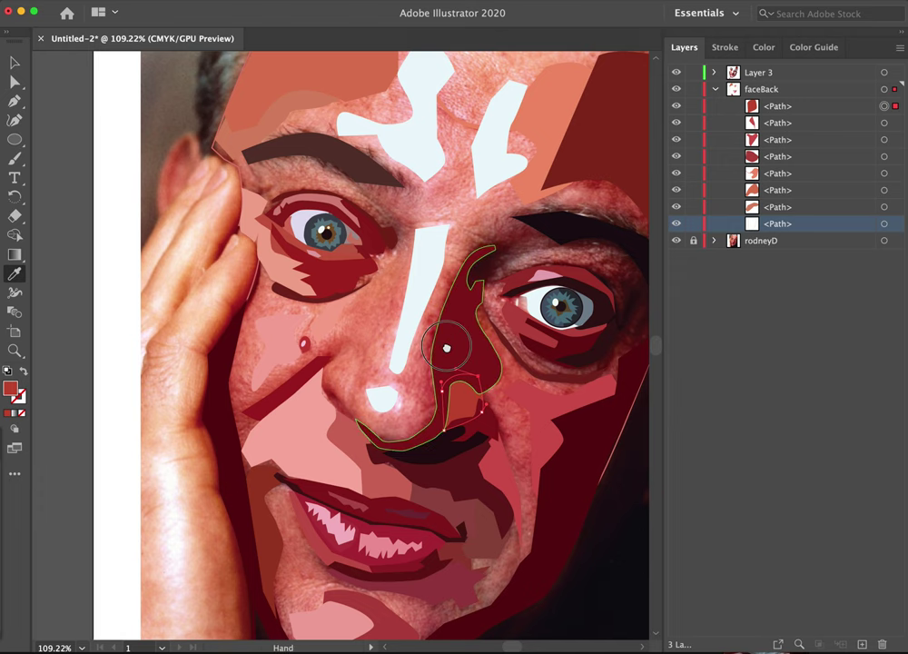
pyautogui.moveTo(446, 348); pyautogui.dragTo(389, 495)
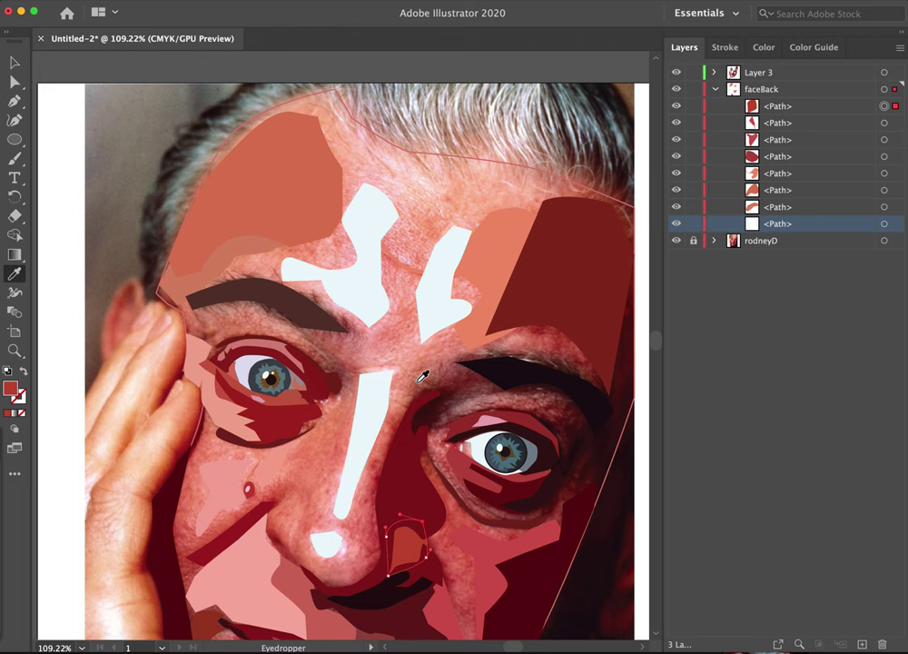
pyautogui.press('space')
pyautogui.moveTo(573, 428); pyautogui.dragTo(437, 392)
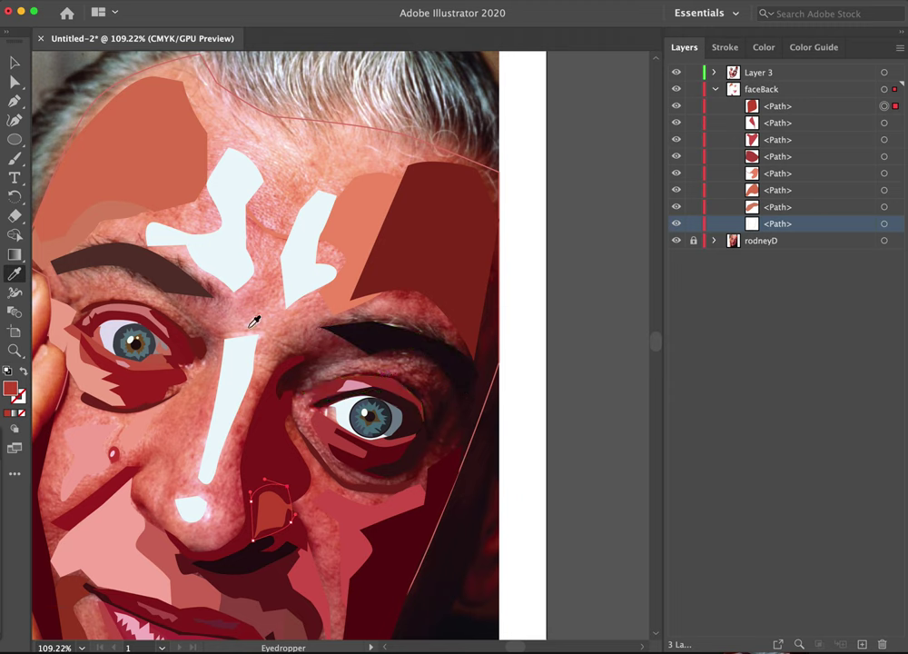
pyautogui.moveTo(323, 379); pyautogui.dragTo(382, 320)
pyautogui.press('p')
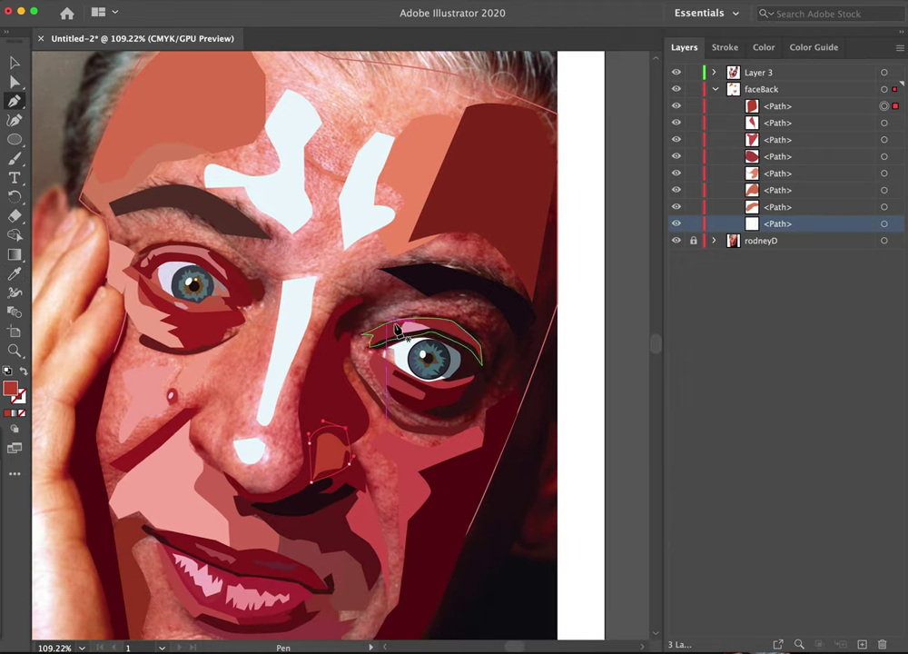
pyautogui.click(362, 300)
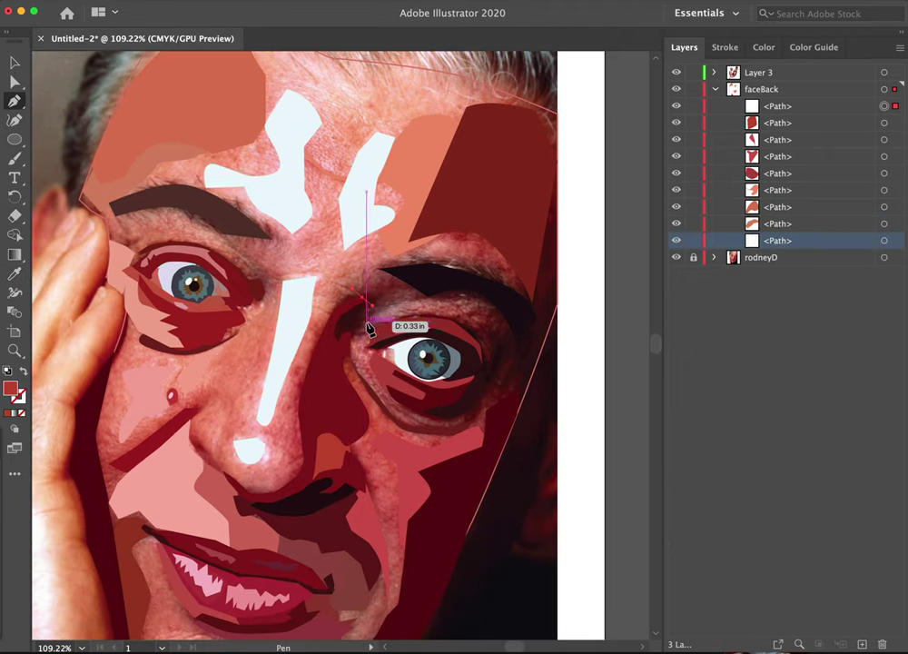
pyautogui.moveTo(364, 322); pyautogui.dragTo(363, 332)
pyautogui.click(347, 346)
pyautogui.click(329, 352)
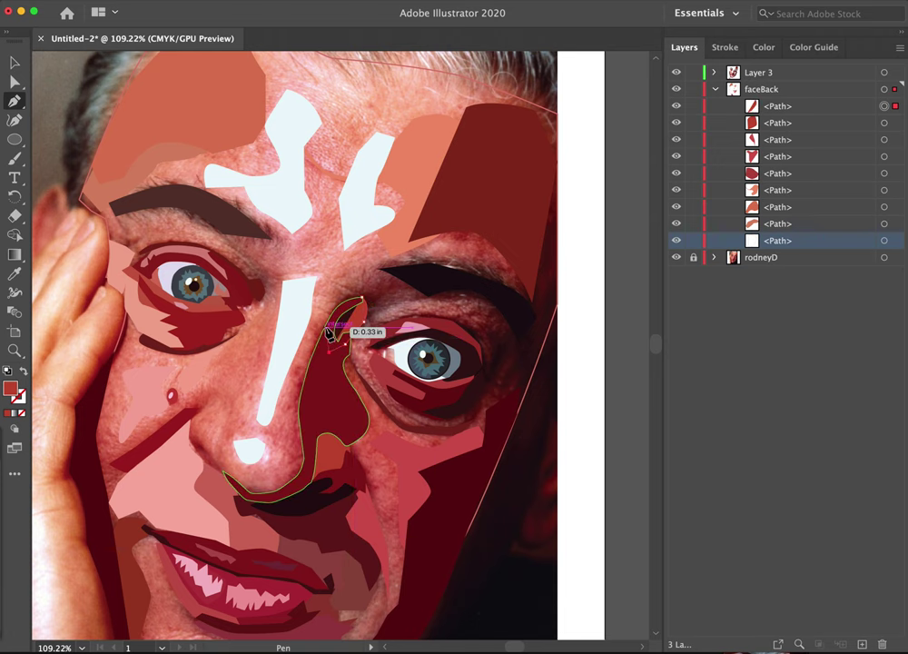
pyautogui.click(329, 322)
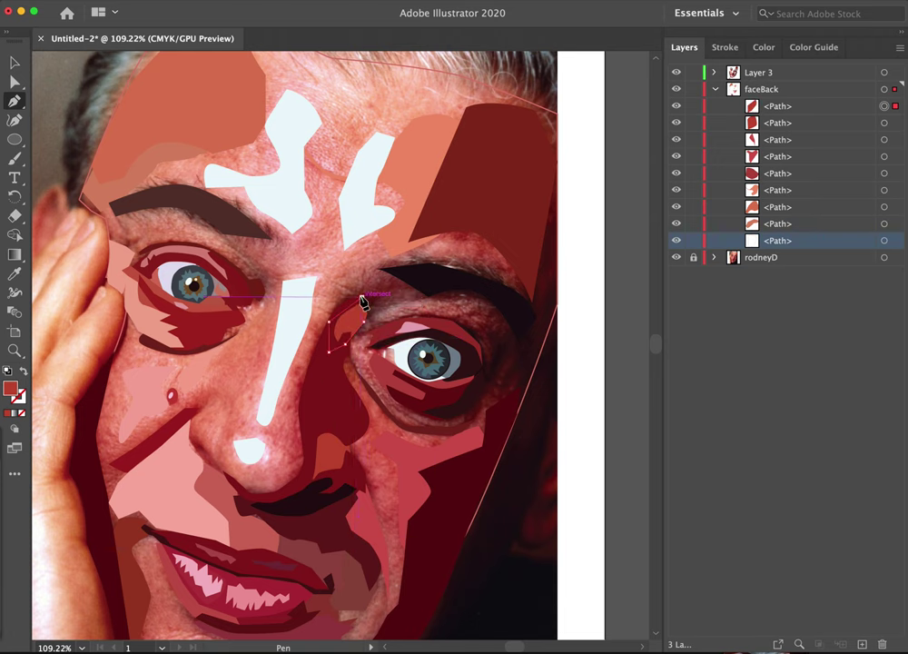
# - Fill the shape beside the nose bridge with very dark maroon sampled from the photo, without a stroke
pyautogui.click(21, 372)
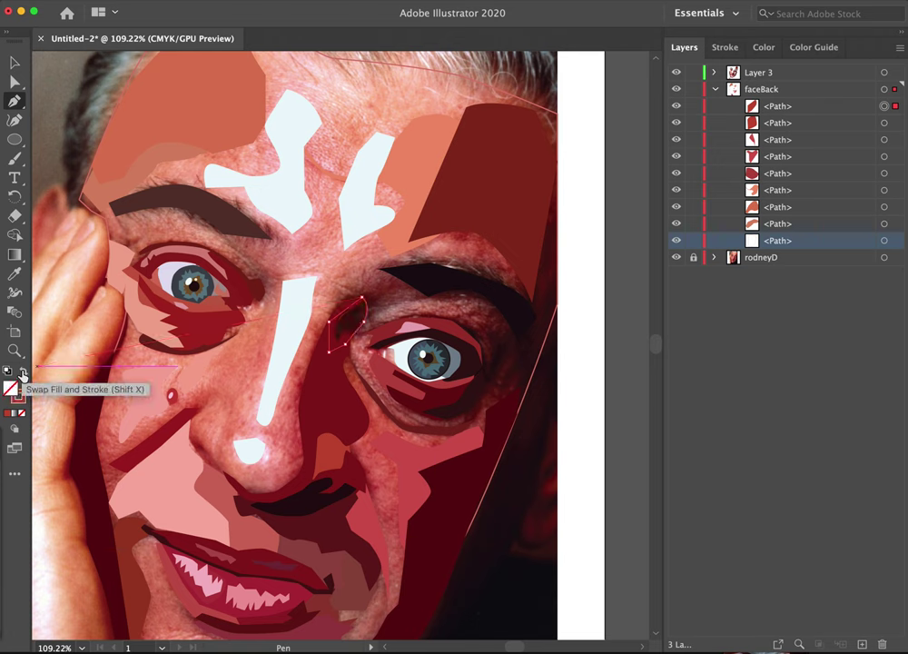
pyautogui.press('i')
pyautogui.click(194, 329)
pyautogui.click(14, 63)
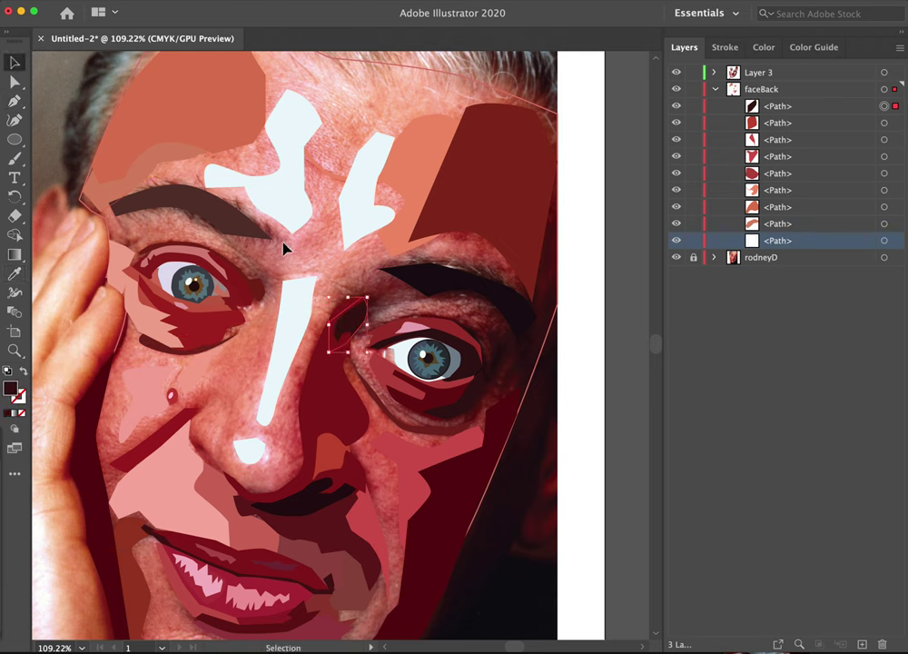
# - Draw a closed Pen shape over the skin between the right-hand eyebrow and upper eyelid, from the inner corner to mid-brow
pyautogui.press('p')
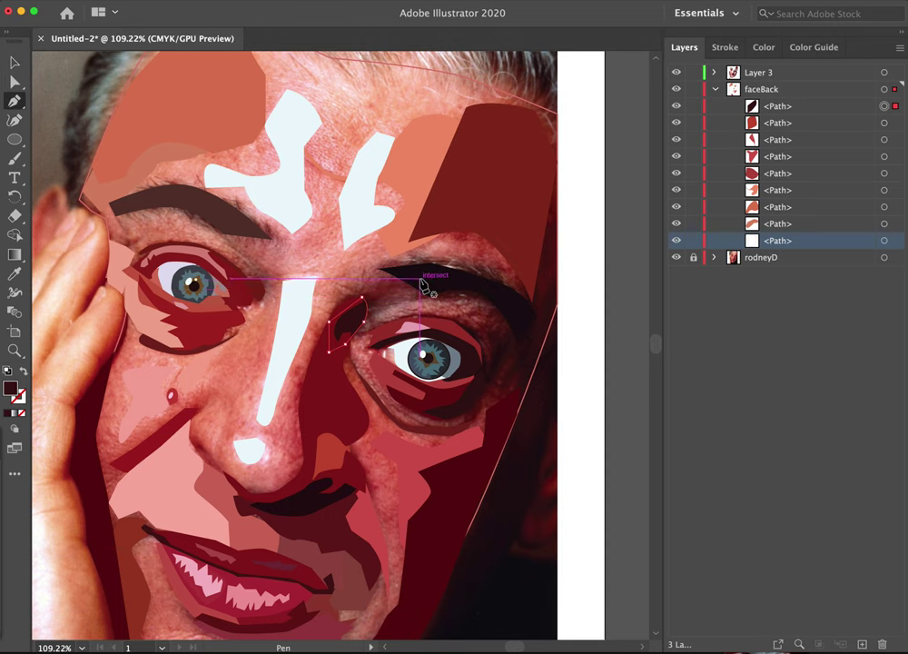
pyautogui.moveTo(418, 286); pyautogui.dragTo(403, 327)
pyautogui.click(424, 313)
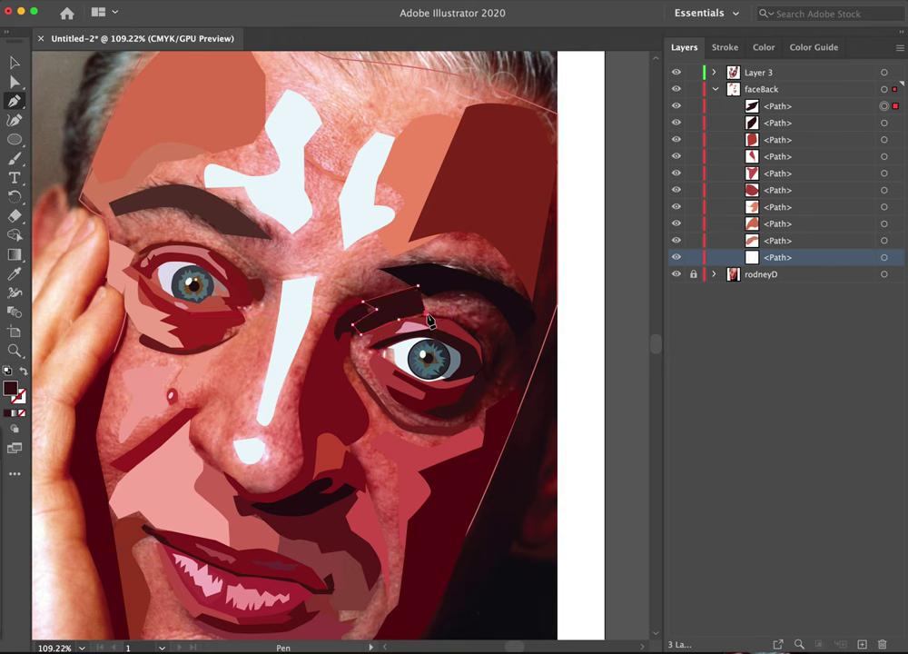
pyautogui.click(454, 316)
pyautogui.click(467, 292)
pyautogui.click(424, 296)
pyautogui.click(418, 286)
# - Fill the shape beneath the eyebrow with dusty pink sampled from the photo and send it to the back of the layer
pyautogui.click(24, 371)
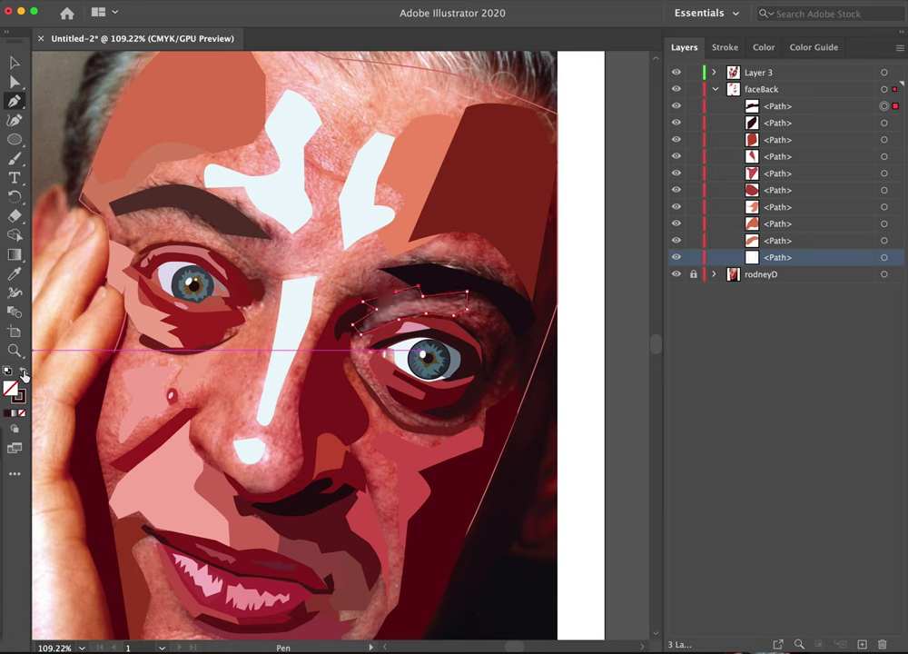
pyautogui.press('i')
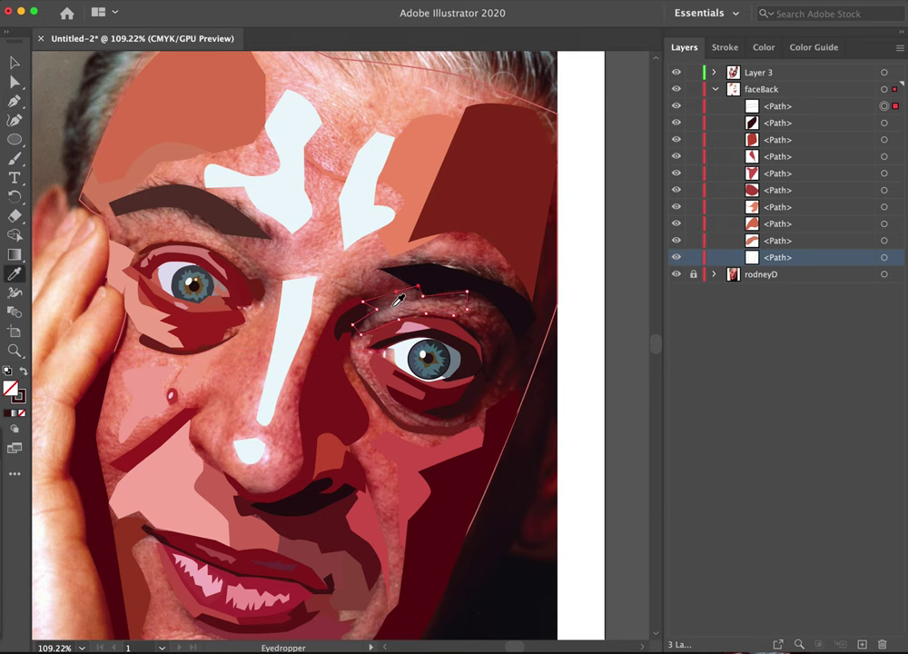
pyautogui.click(276, 364)
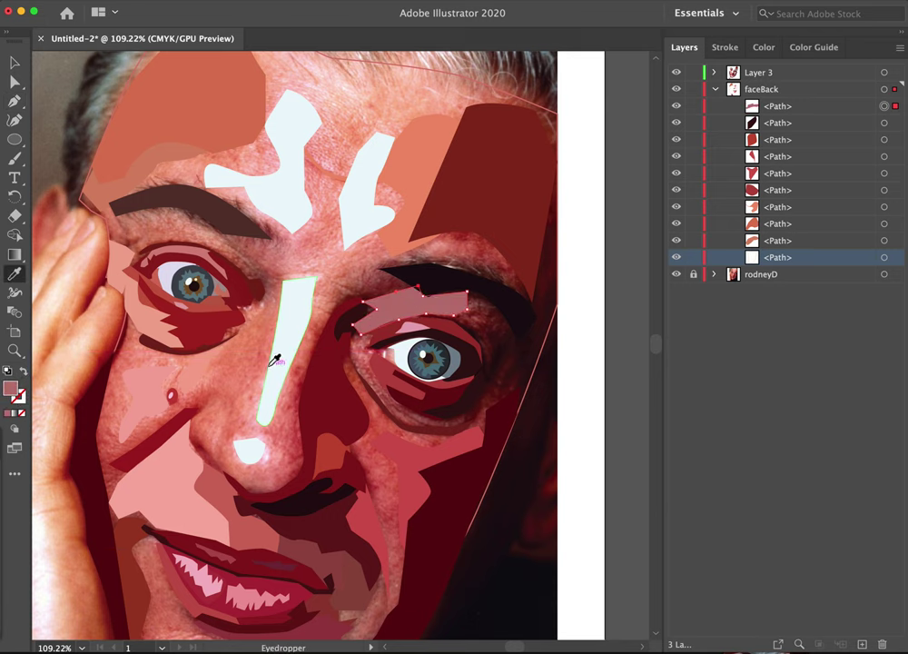
pyautogui.click(18, 62)
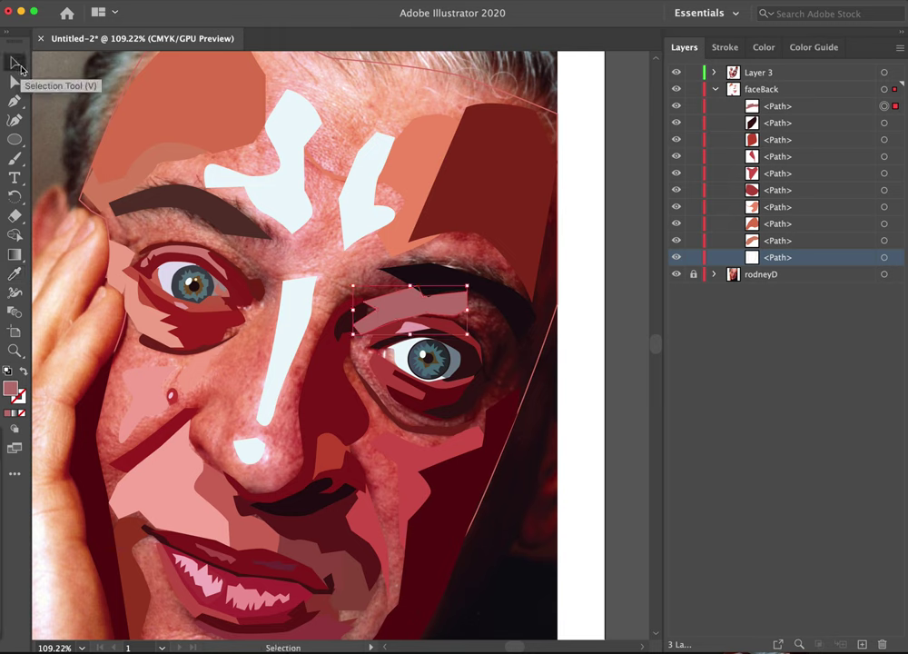
pyautogui.press('super+shift+bracketleft')
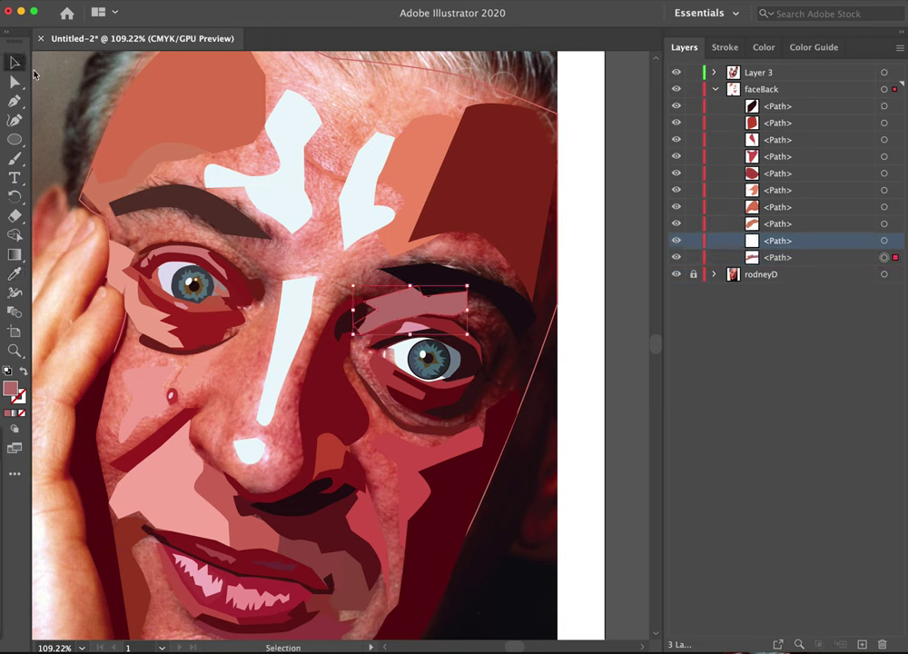
# - Draw a closed Pen shape under the outer half of the right-hand eyebrow and fill it with dark reddish brown sampled from the photo
pyautogui.press('p')
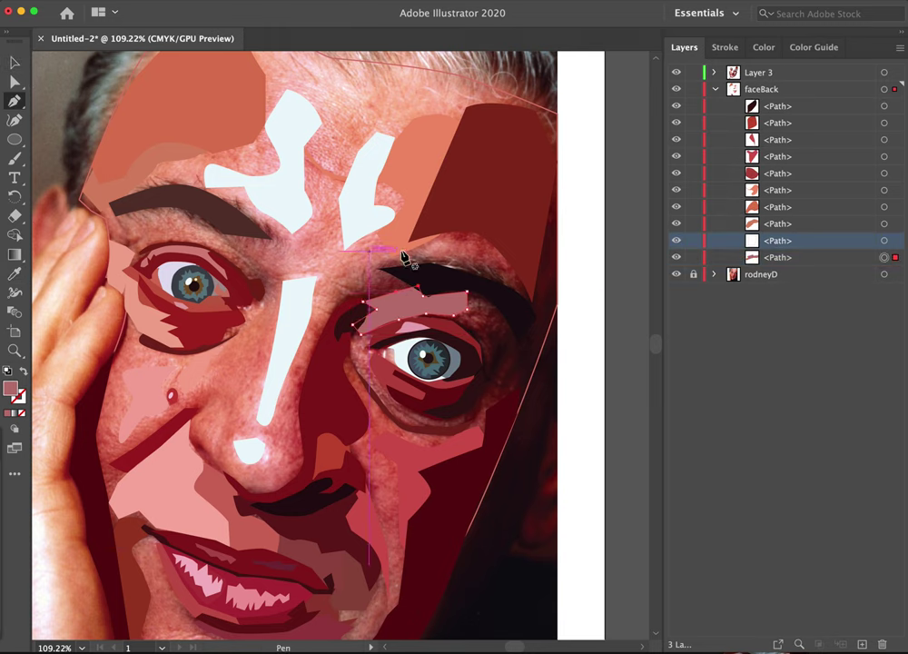
pyautogui.click(495, 300)
pyautogui.moveTo(511, 327); pyautogui.dragTo(500, 348)
pyautogui.click(492, 340)
pyautogui.click(469, 320)
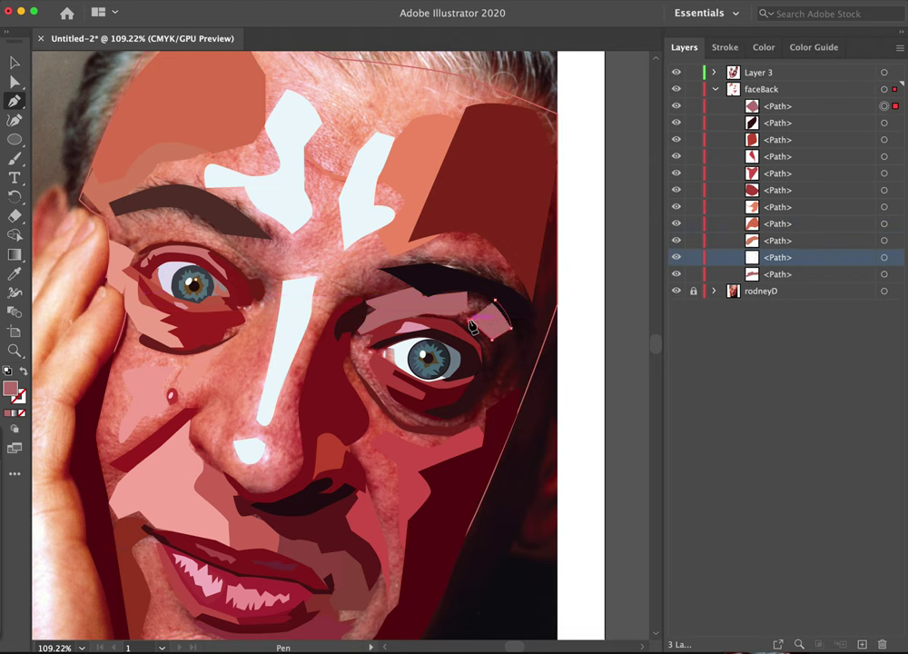
pyautogui.click(446, 309)
pyautogui.moveTo(459, 287); pyautogui.dragTo(500, 307)
pyautogui.click(25, 371)
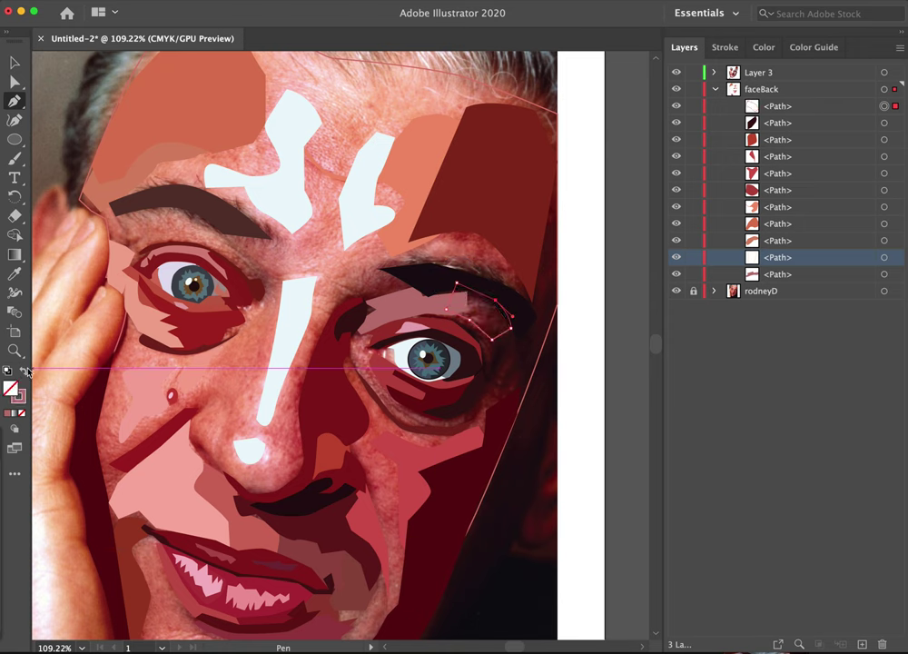
pyautogui.press('i')
pyautogui.click(393, 357)
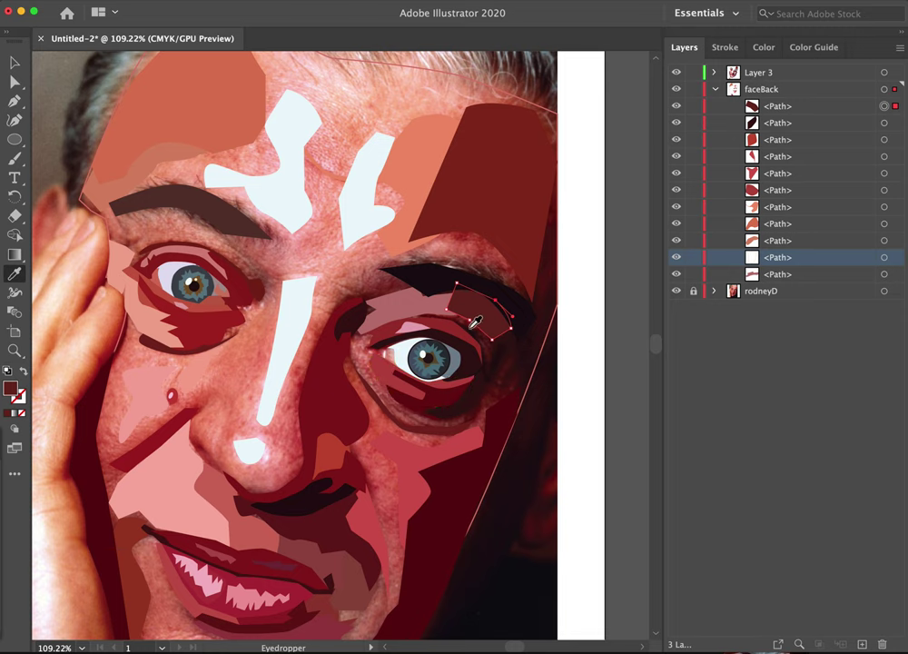
# - Draw a closed angular Pen shape beside the outer corner of the right-hand eye, from the eye bag up to the eyebrow's end
pyautogui.press('p')
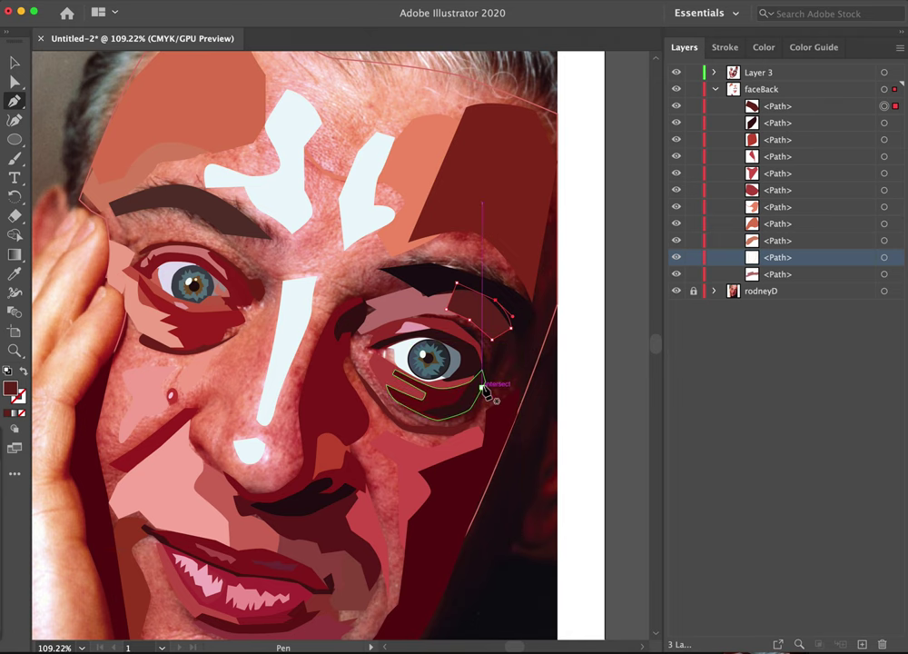
pyautogui.click(480, 395)
pyautogui.click(507, 351)
pyautogui.click(514, 341)
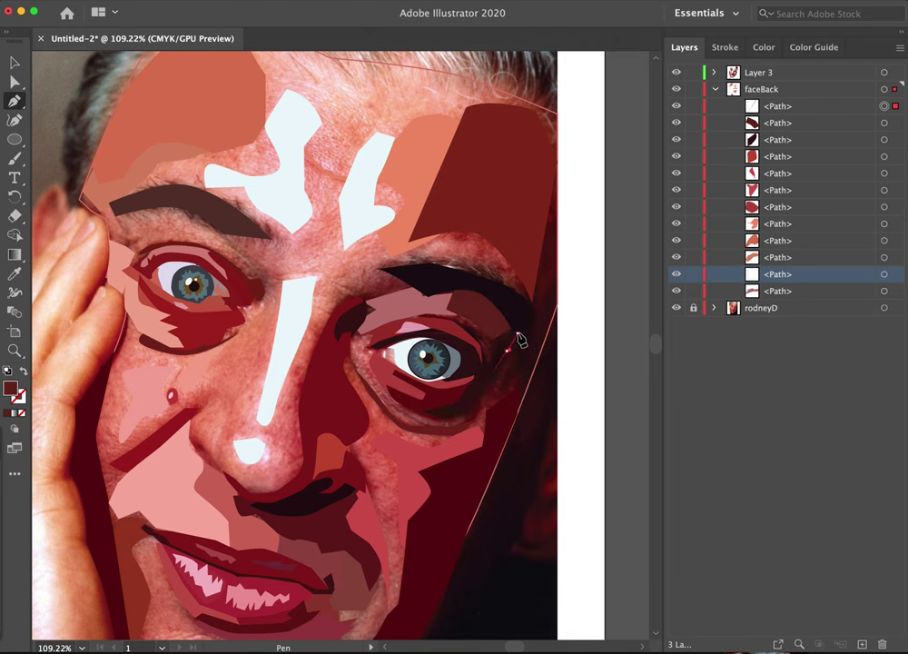
pyautogui.click(512, 328)
pyautogui.click(492, 328)
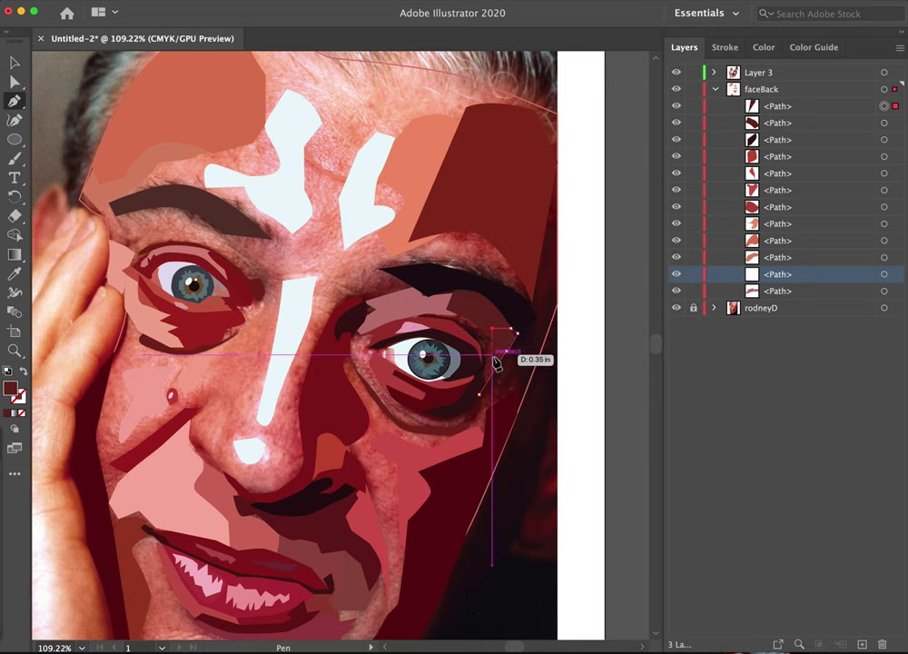
pyautogui.click(492, 356)
pyautogui.click(474, 376)
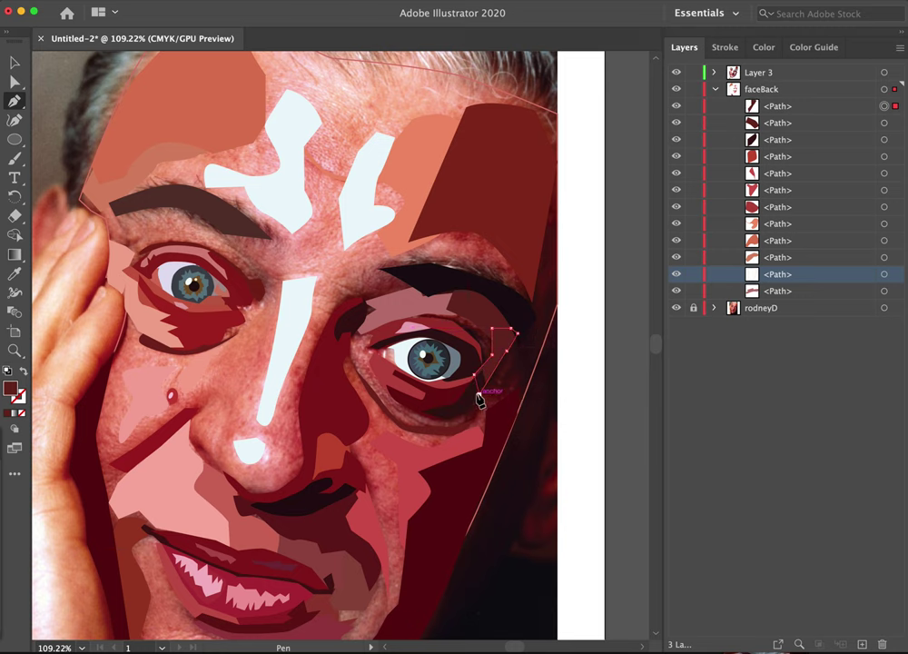
# - Fill the outer eye-corner shape with near-black maroon sampled from the photo and send it to the back of the layer
pyautogui.click(21, 371)
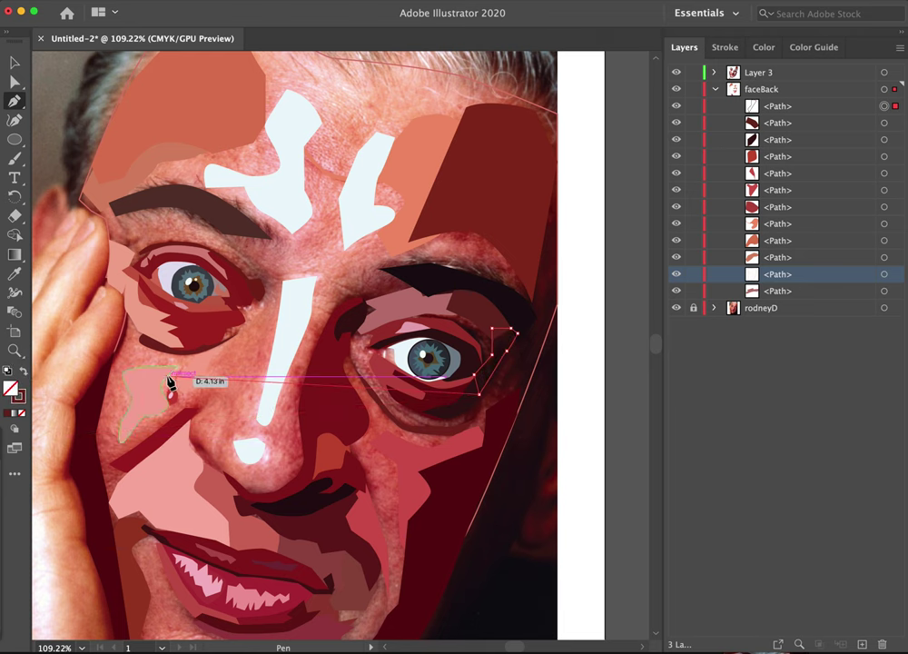
pyautogui.press('i')
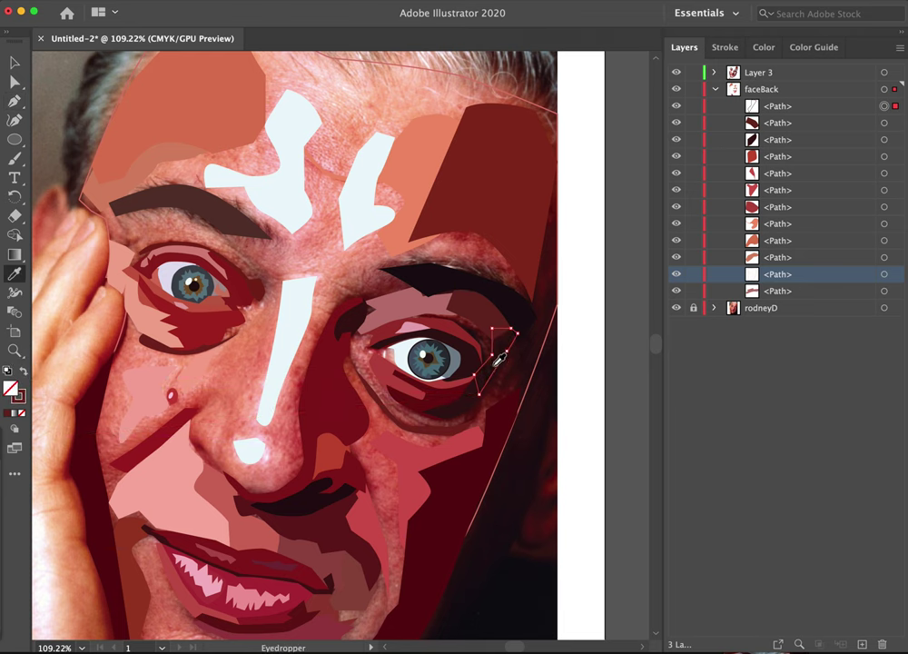
pyautogui.press('p')
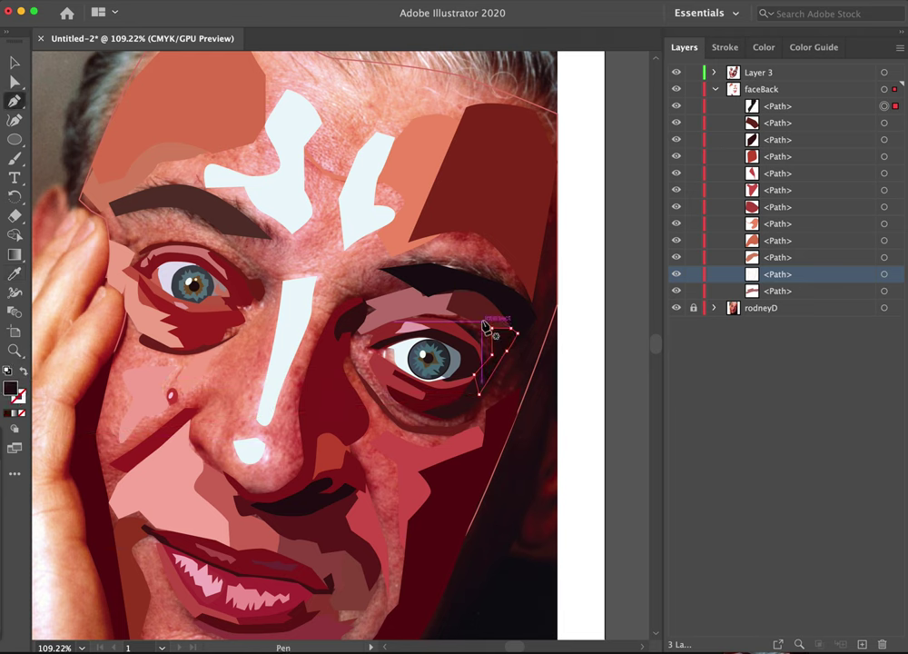
pyautogui.click(486, 327)
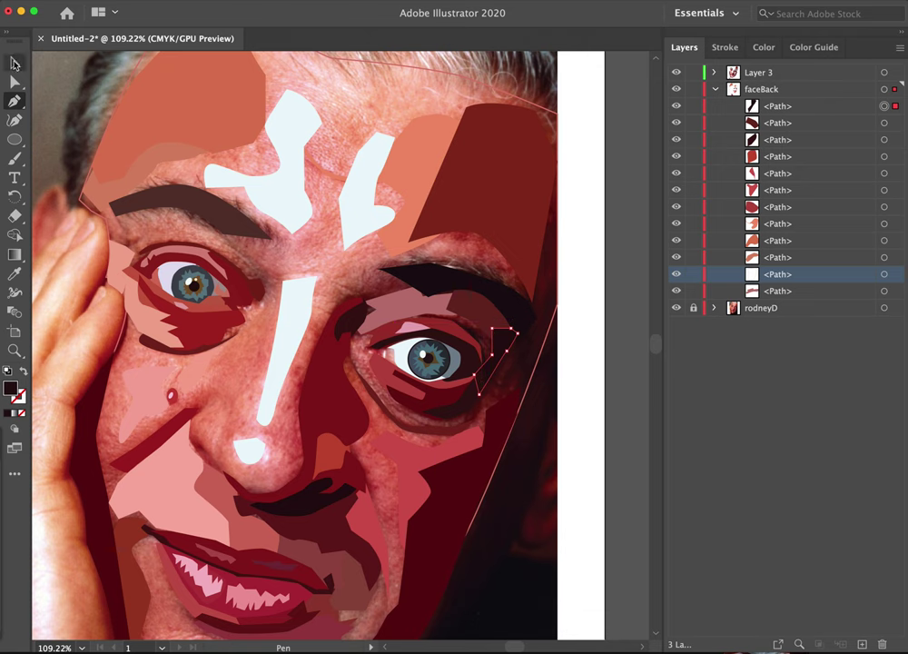
pyautogui.press('v')
pyautogui.press('super+shift+bracketleft')
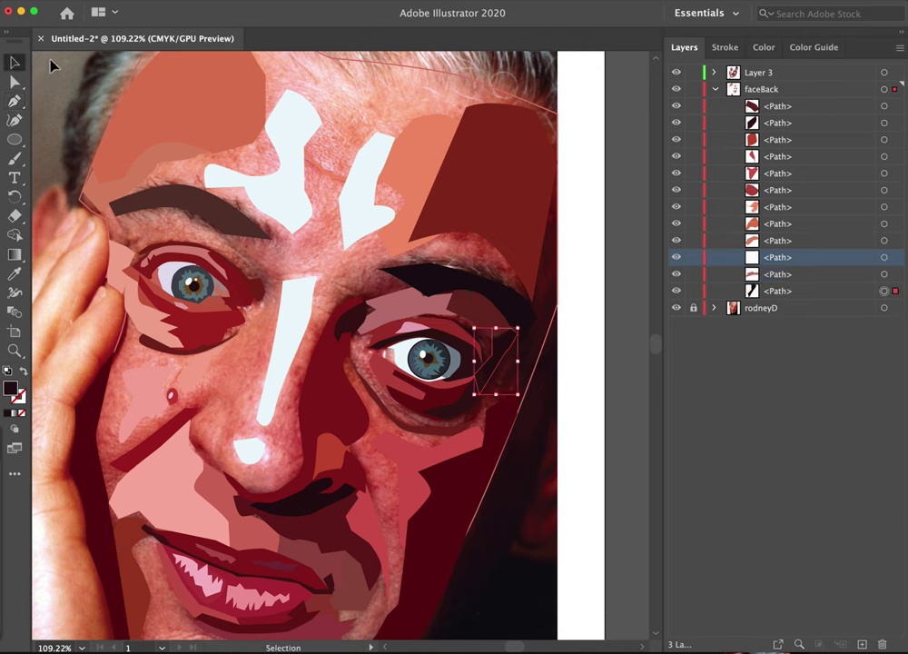
# - Draw a closed Pen shape between the outer upper eyelid and the dark eye-corner shadow, and fill it with dark maroon sampled from the photo
pyautogui.press('p')
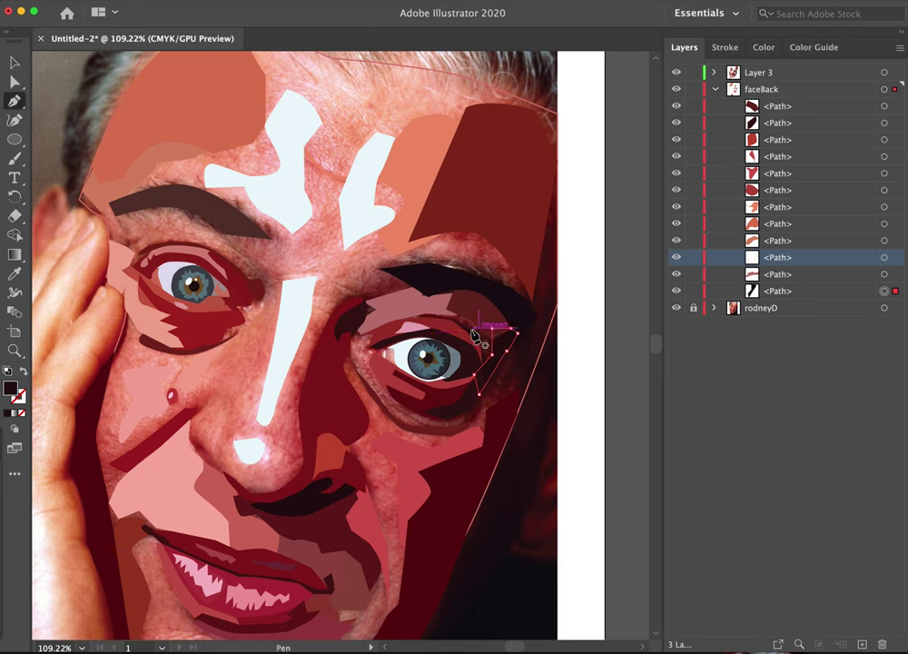
pyautogui.click(458, 334)
pyautogui.click(479, 357)
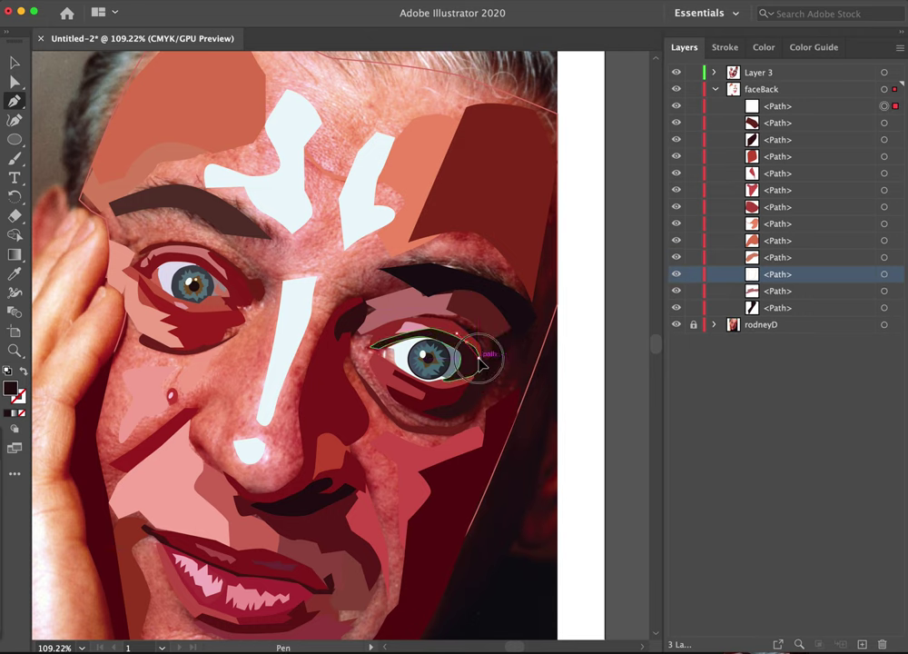
pyautogui.click(483, 367)
pyautogui.click(493, 351)
pyautogui.click(492, 328)
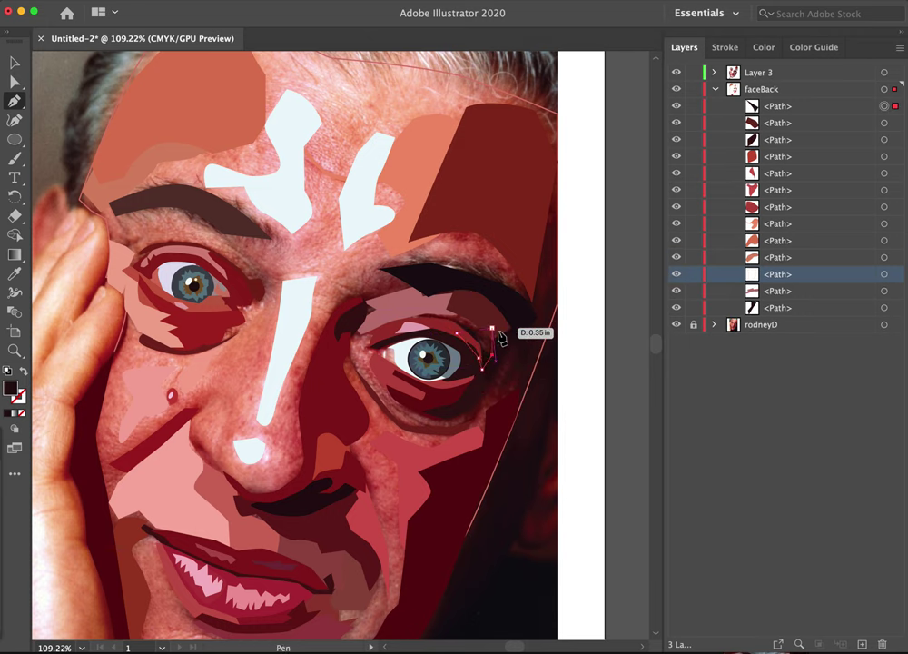
pyautogui.click(471, 317)
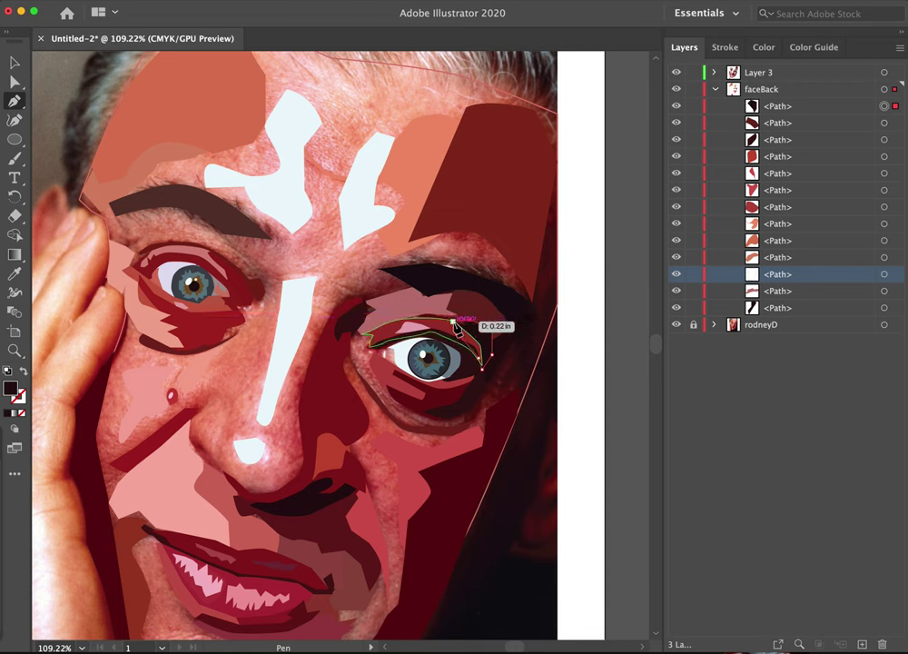
pyautogui.click(455, 323)
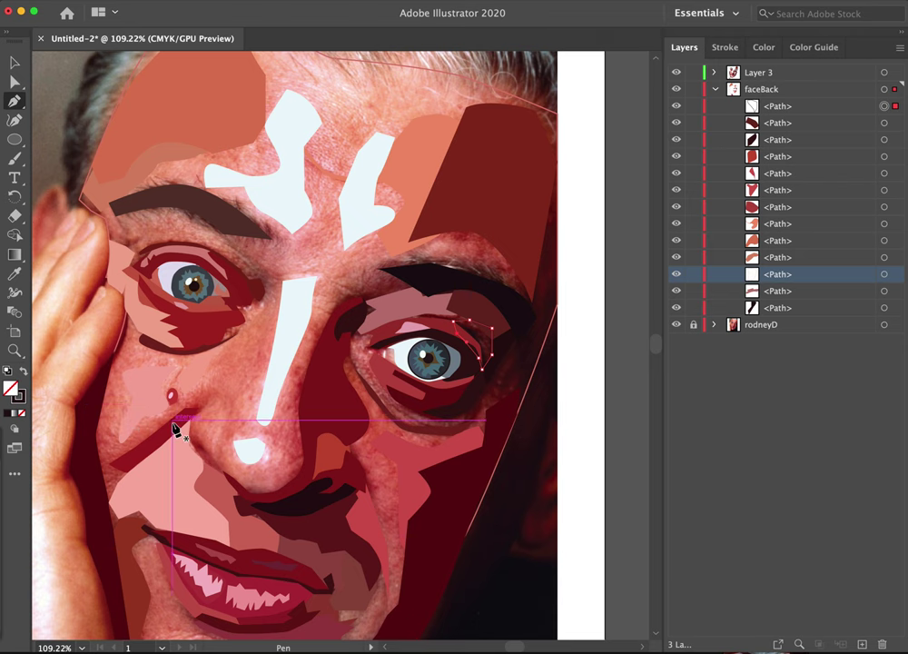
pyautogui.press('i')
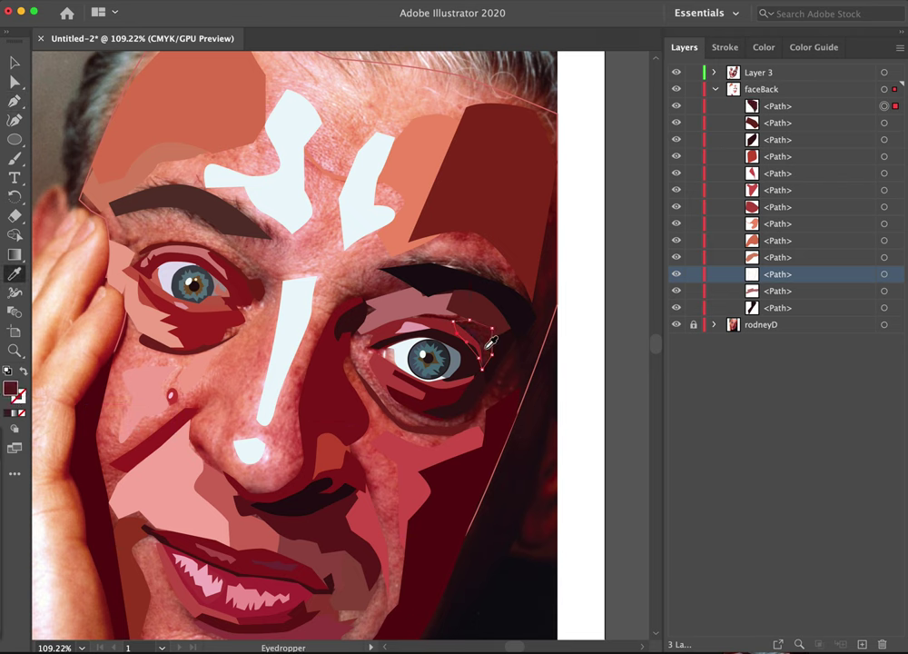
# - Draw a closed Pen shape under the inner end of the right-hand eyebrow, reaching toward the nose bridge
pyautogui.press('p')
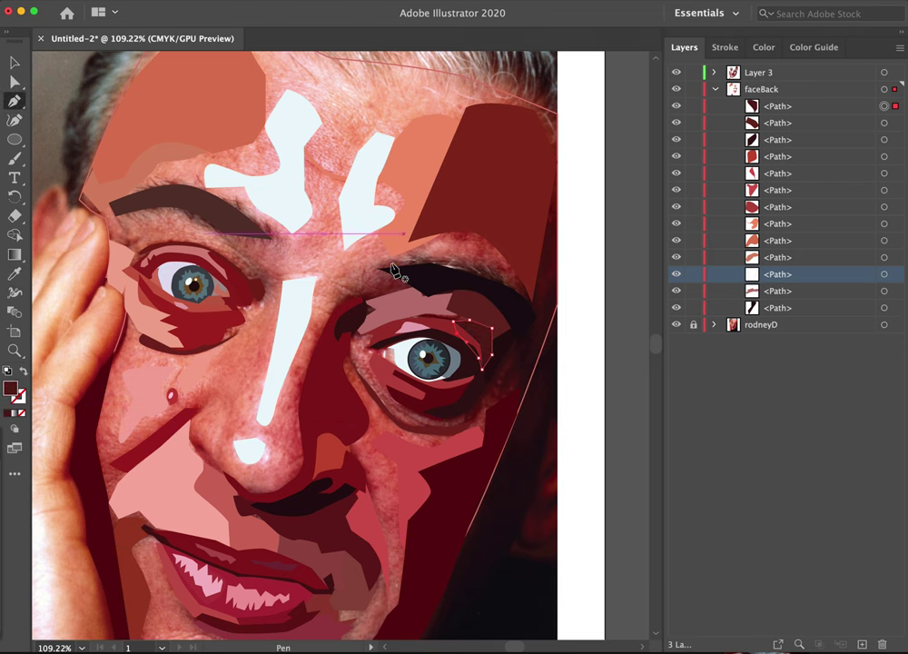
pyautogui.click(382, 278)
pyautogui.click(363, 284)
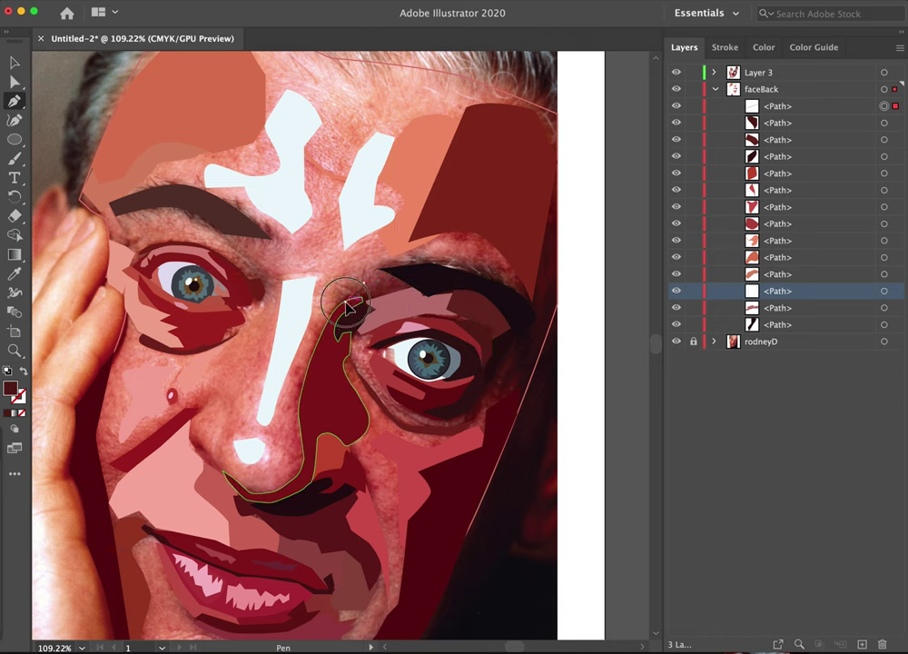
pyautogui.click(346, 301)
pyautogui.click(371, 306)
pyautogui.click(417, 296)
pyautogui.moveTo(421, 287); pyautogui.dragTo(396, 277)
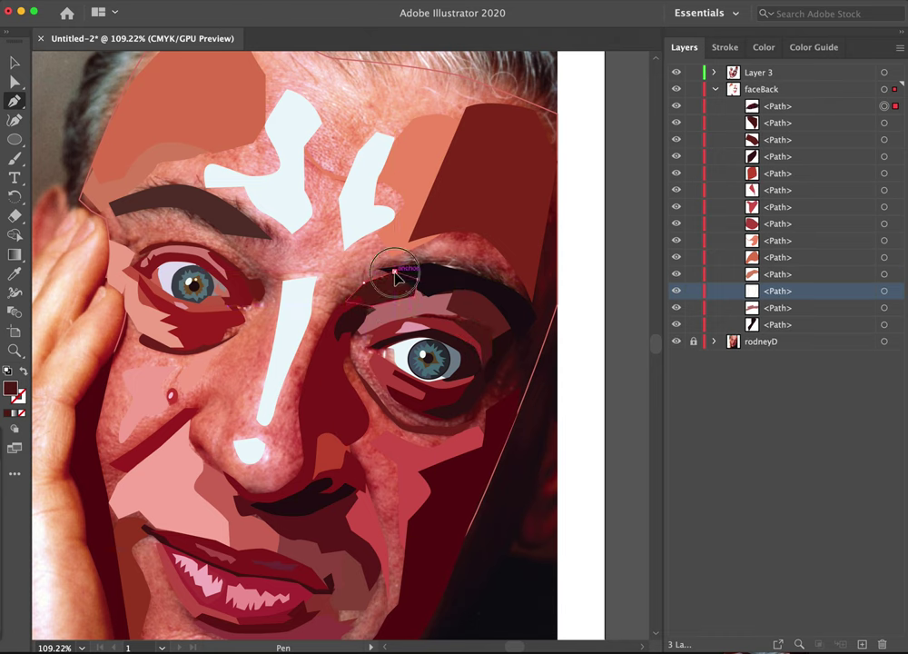
# - Fill the inner eyebrow shape with muted brownish red sampled from the photo and send it to the back of the layer
pyautogui.click(24, 367)
pyautogui.press('i')
pyautogui.click(393, 277)
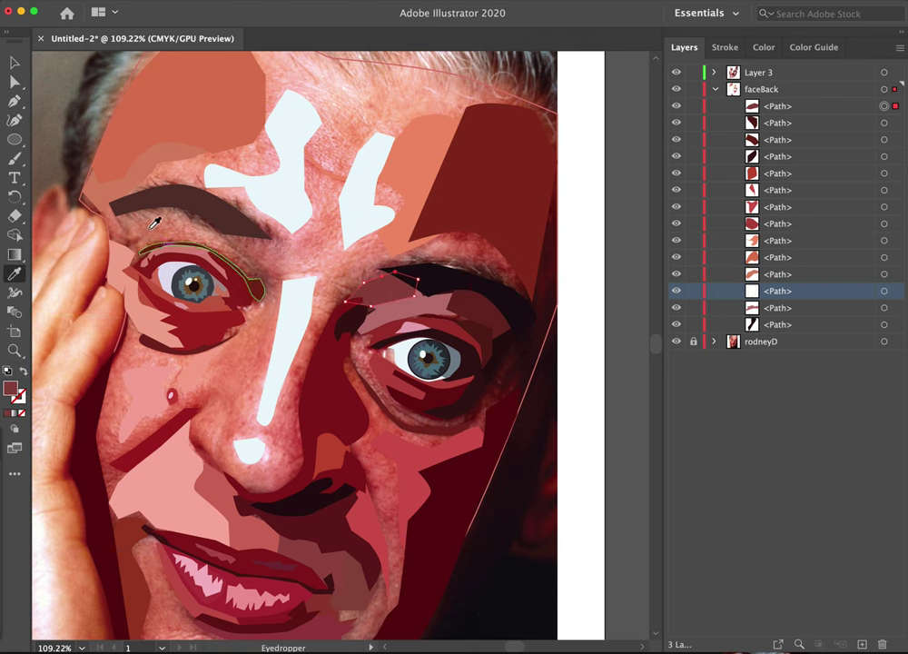
pyautogui.click(14, 62)
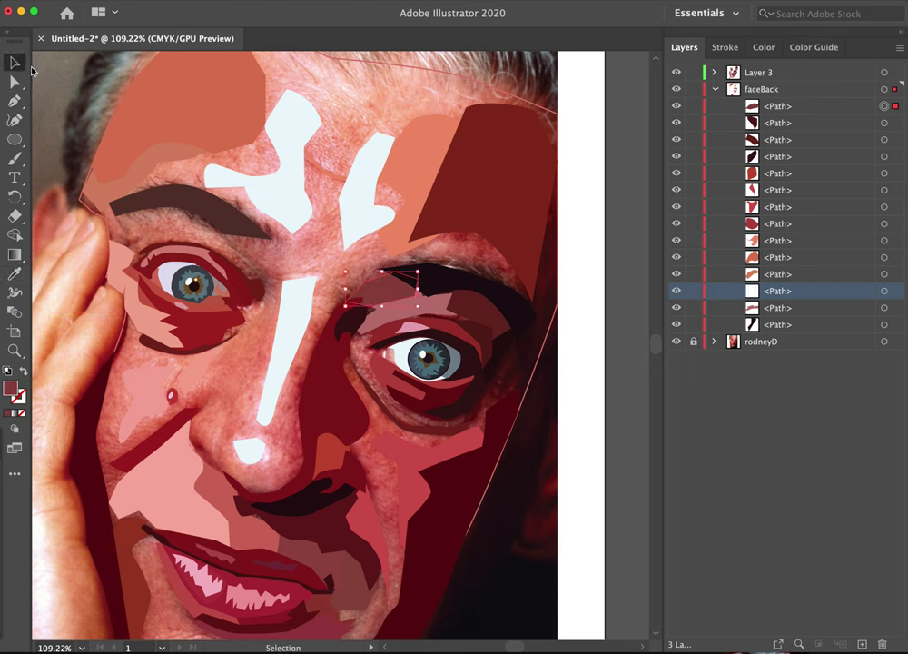
pyautogui.press('super+shift+bracketleft')
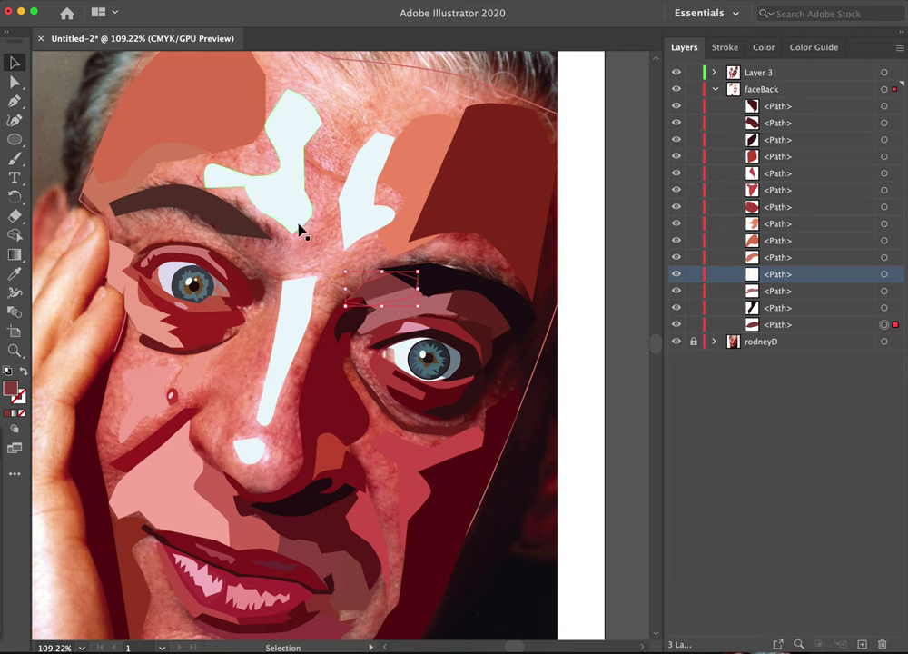
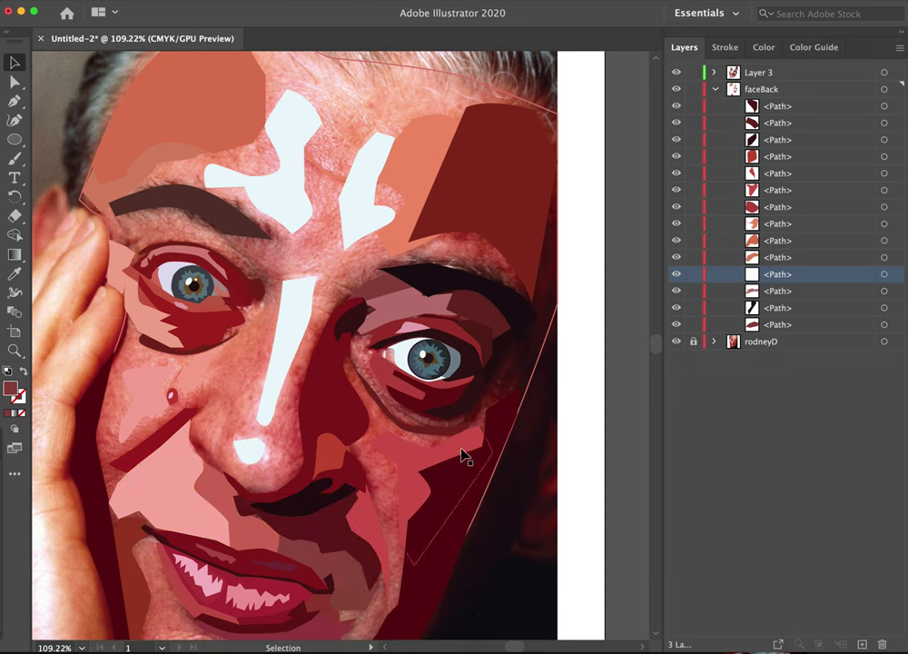
# - Draw a closed Pen shape over the right-hand cheek, from under the eye along the nose and down beside the mouth to the jaw
pyautogui.press('p')
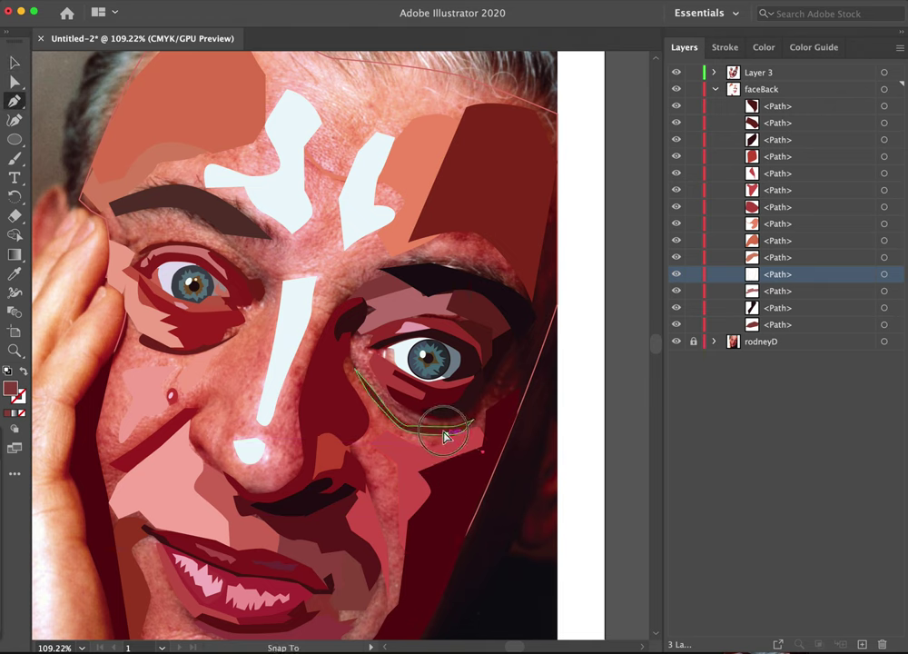
pyautogui.click(401, 428)
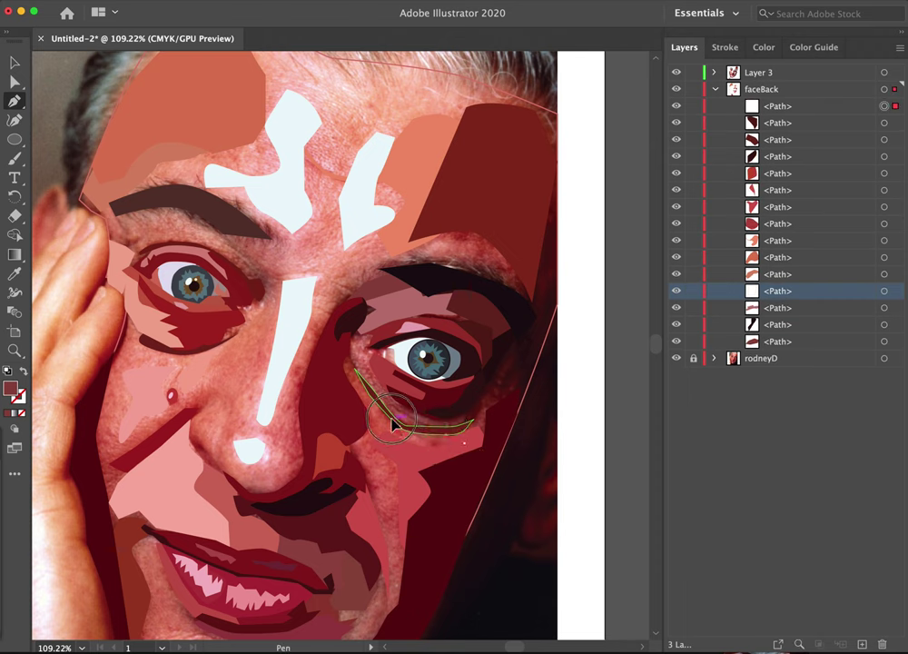
pyautogui.click(335, 378)
pyautogui.click(358, 425)
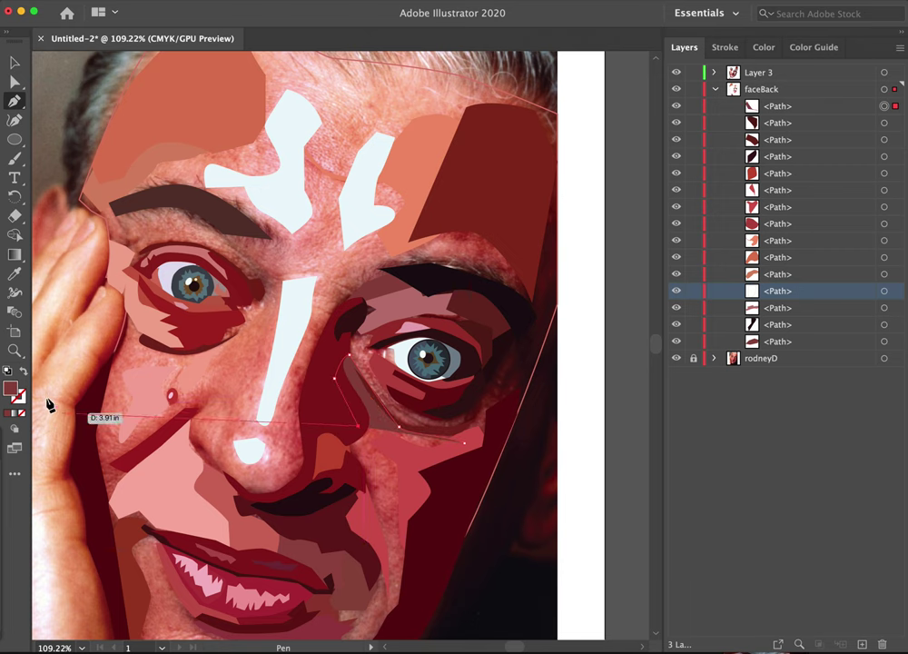
pyautogui.click(25, 371)
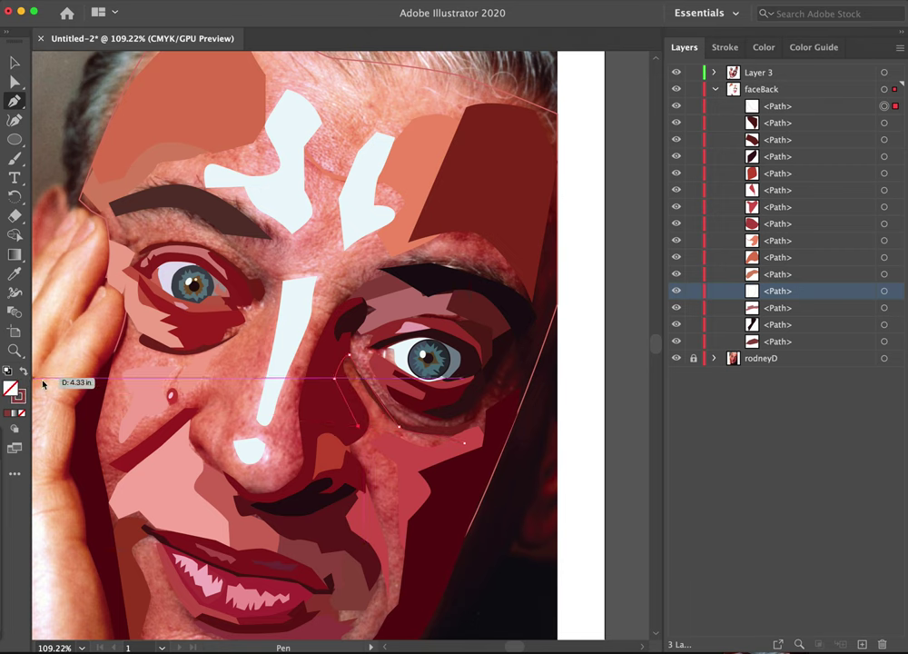
pyautogui.click(333, 460)
pyautogui.click(367, 515)
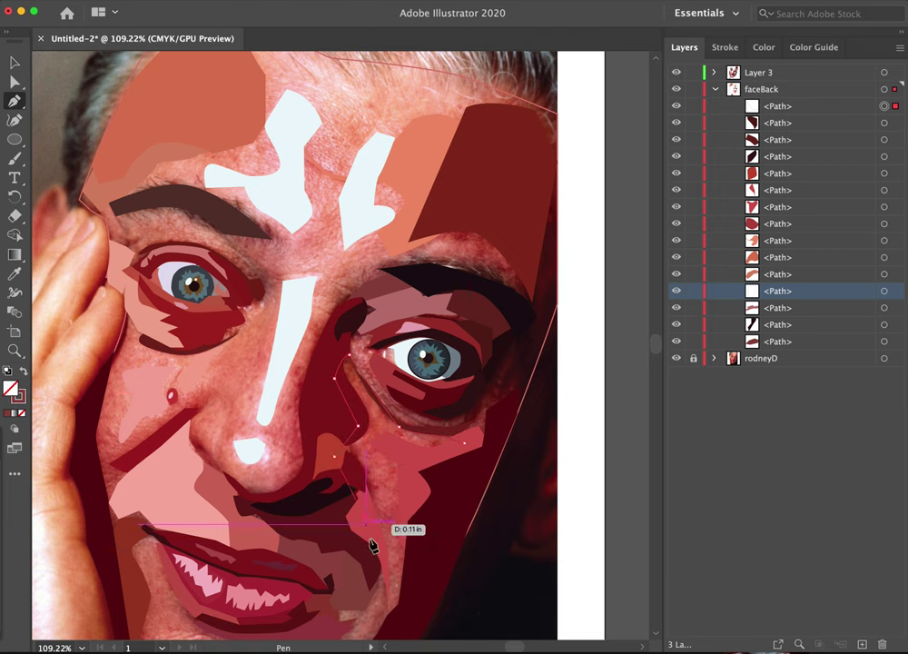
pyautogui.click(394, 615)
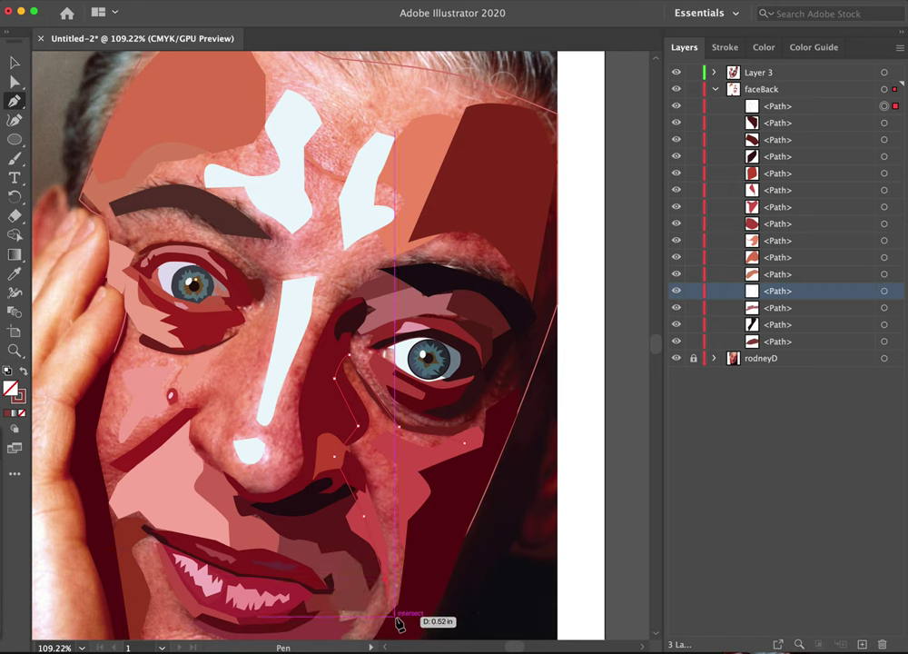
pyautogui.click(414, 564)
pyautogui.click(413, 461)
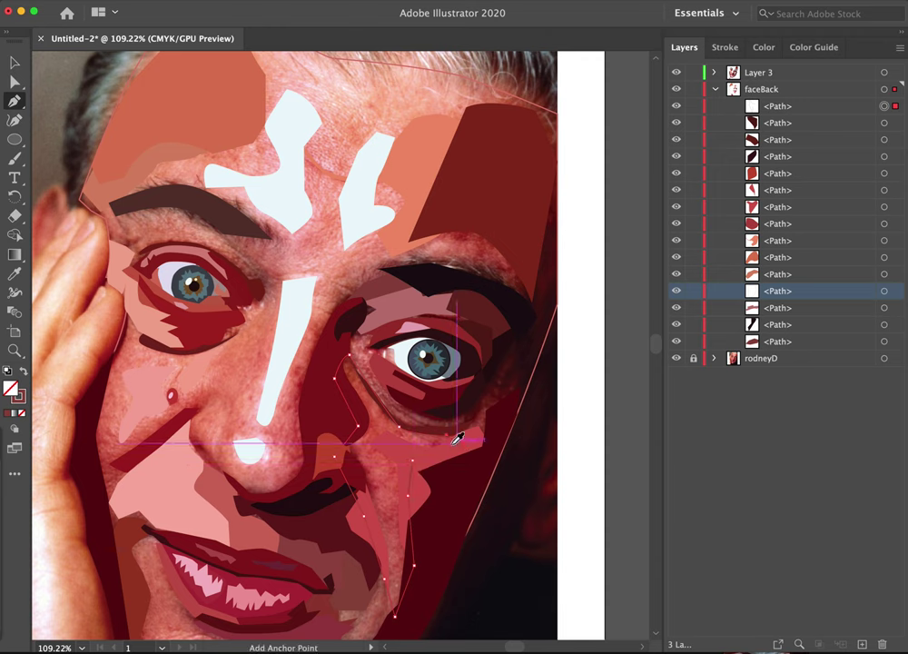
# - Fill the right-hand cheek shape with salmon pink sampled from the photo and send it to the back of the layer
pyautogui.press('i')
pyautogui.click(380, 466)
pyautogui.click(383, 465)
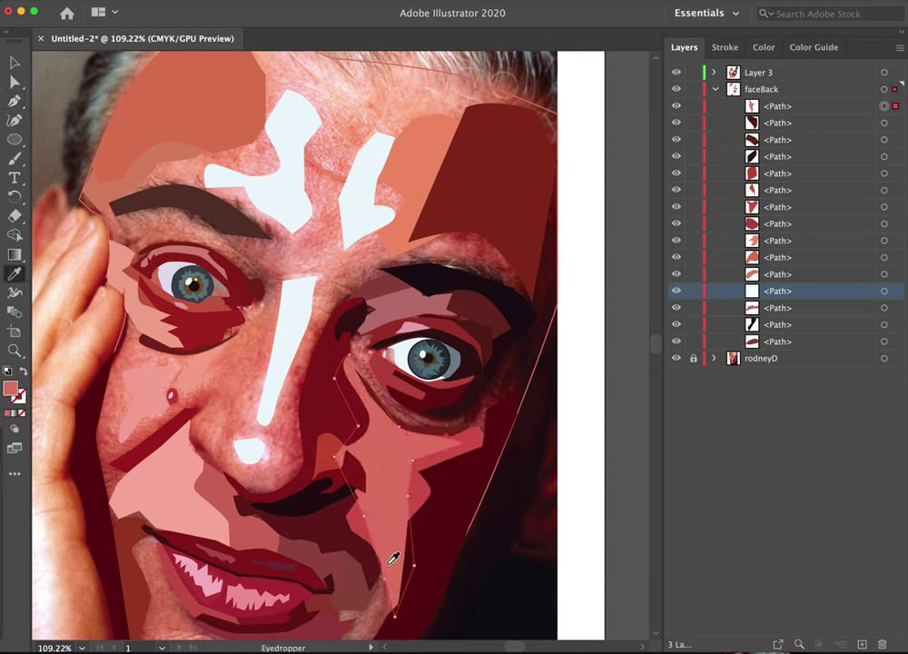
pyautogui.press('super+shift+bracketleft')
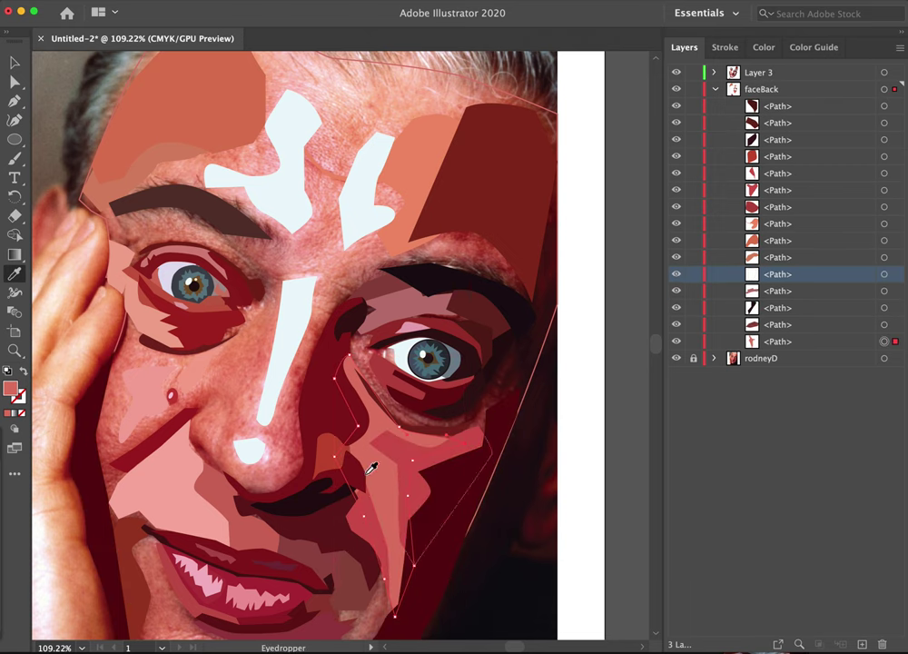
# - Draw a closed Pen shape over the bare jaw skin between the mouth corner and the dark face outline, away from the hand
pyautogui.moveTo(399, 568); pyautogui.dragTo(438, 344)
pyautogui.press('p')
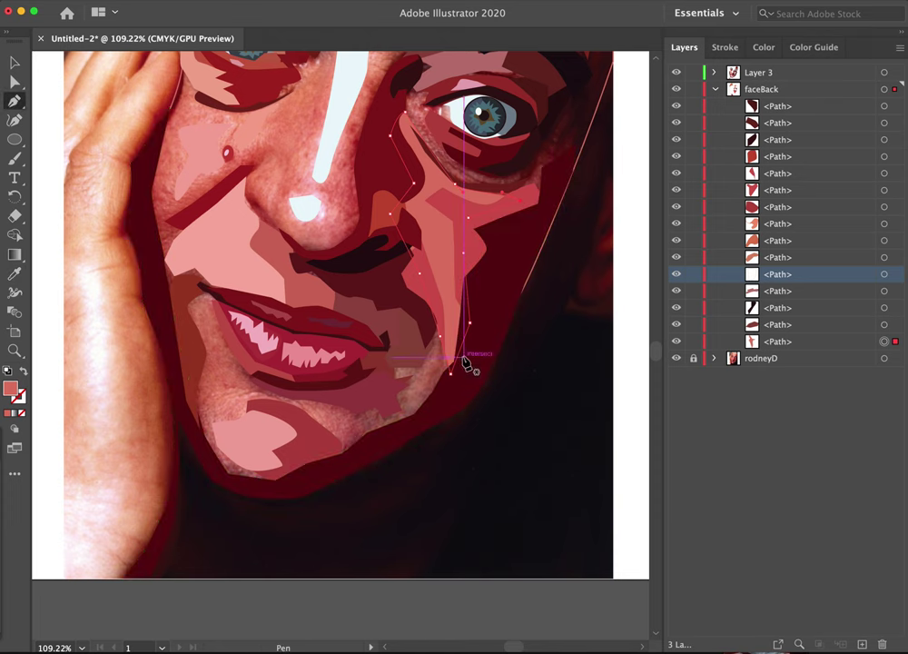
pyautogui.click(470, 371)
pyautogui.click(402, 436)
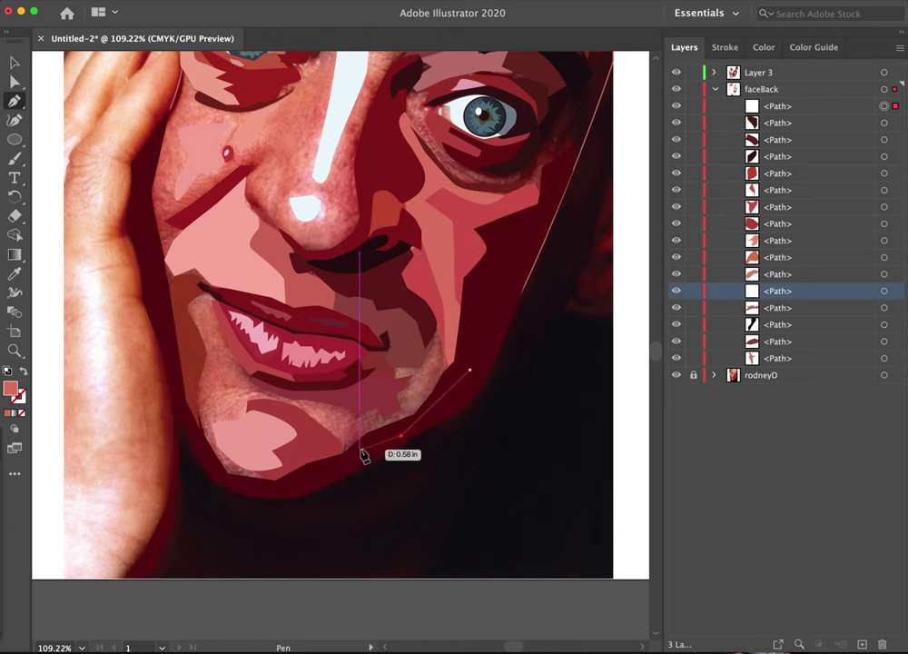
pyautogui.click(376, 407)
pyautogui.click(377, 408)
pyautogui.click(384, 372)
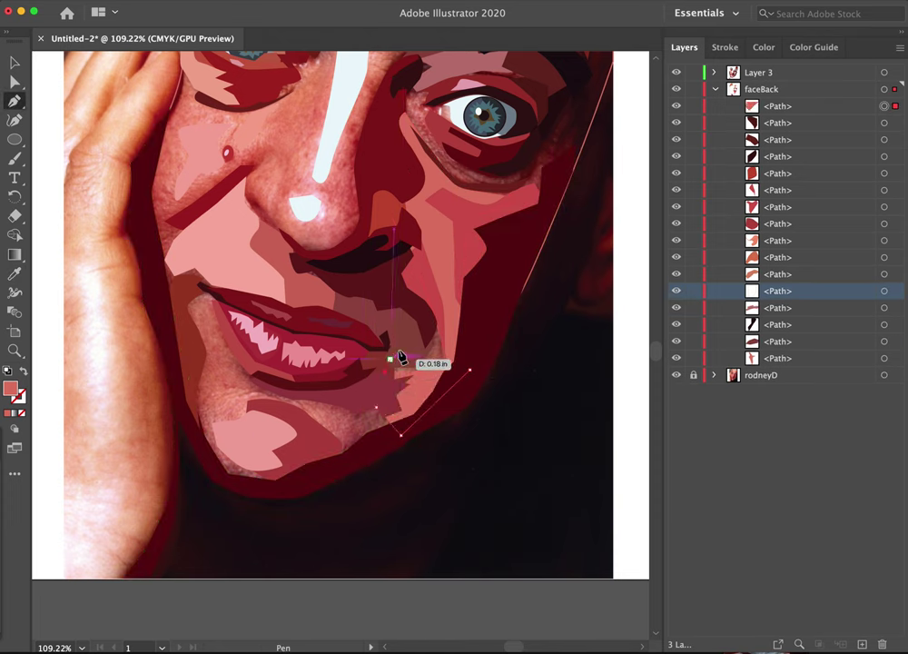
pyautogui.click(440, 336)
pyautogui.click(469, 371)
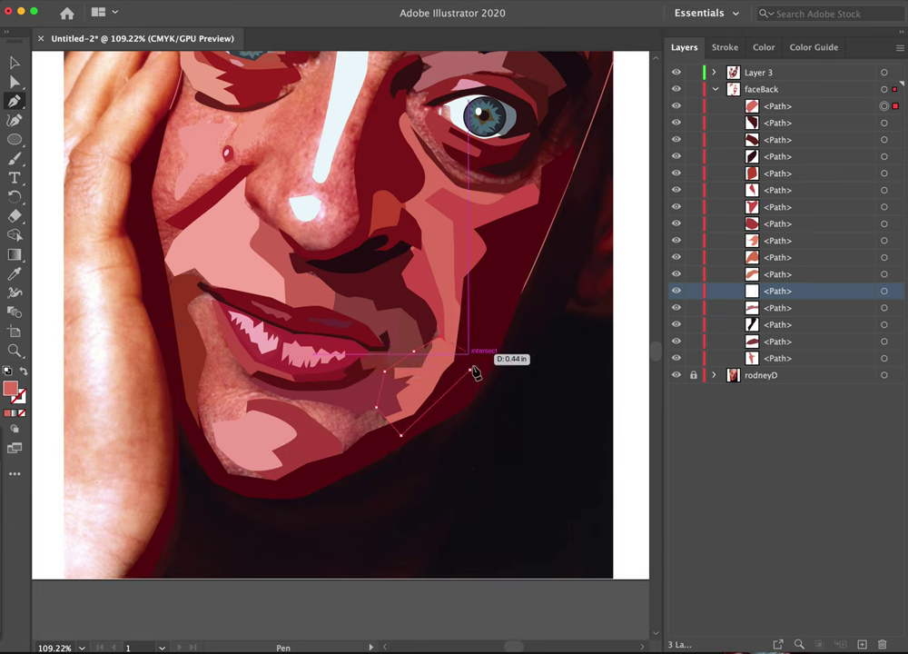
# - Fill the new jaw shape with a muted brownish skin tone sampled from the photo, leaving it without a stroke
pyautogui.click(26, 372)
pyautogui.press('i')
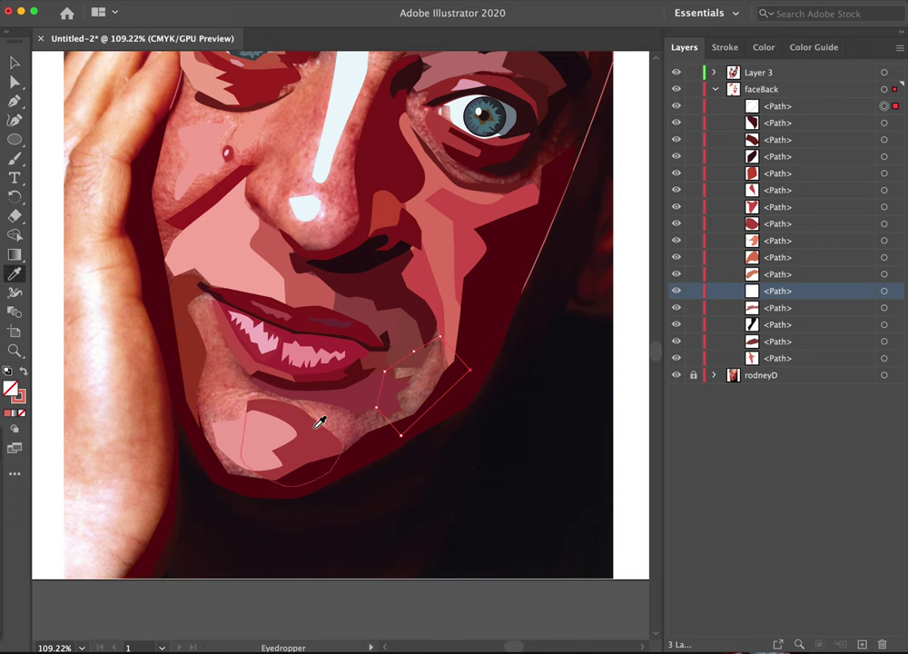
pyautogui.click(391, 456)
pyautogui.keyDown('ctrl'); pyautogui.click(256, 415); pyautogui.keyUp('ctrl')
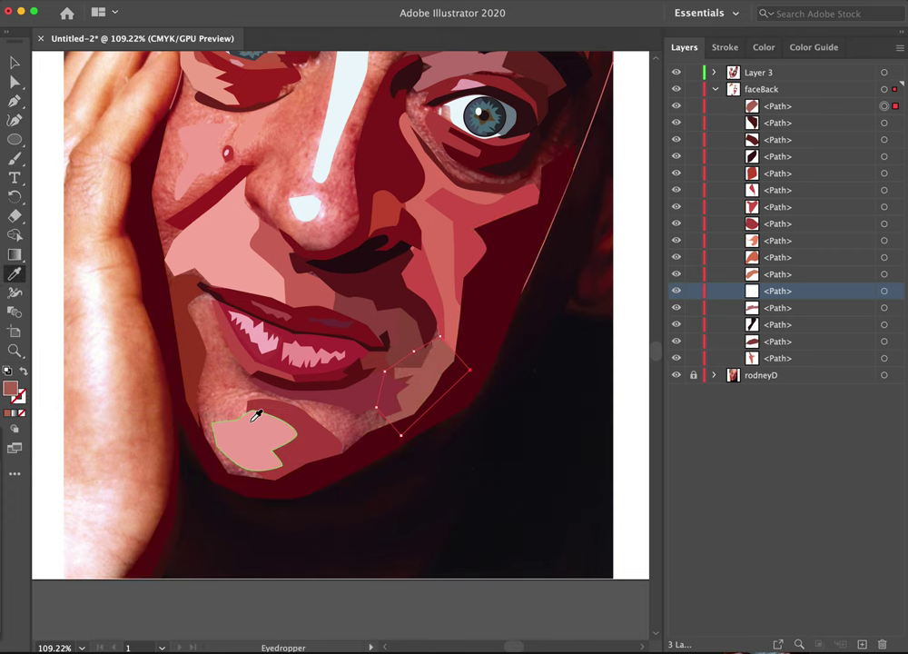
# - Draw a closed Pen shape over the bare skin beside and below the mouth corner on the hand side
pyautogui.press('p')
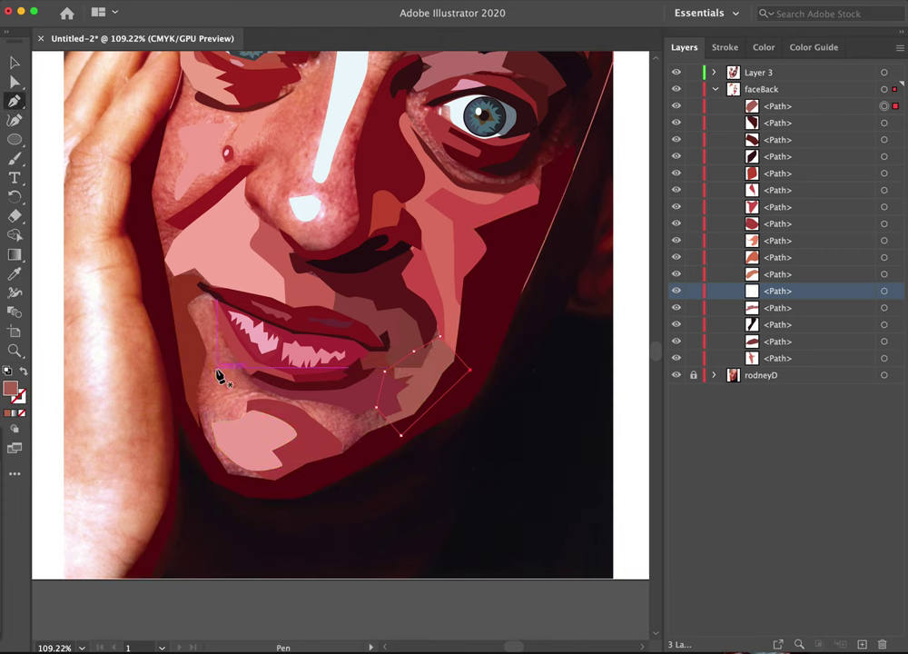
pyautogui.click(183, 313)
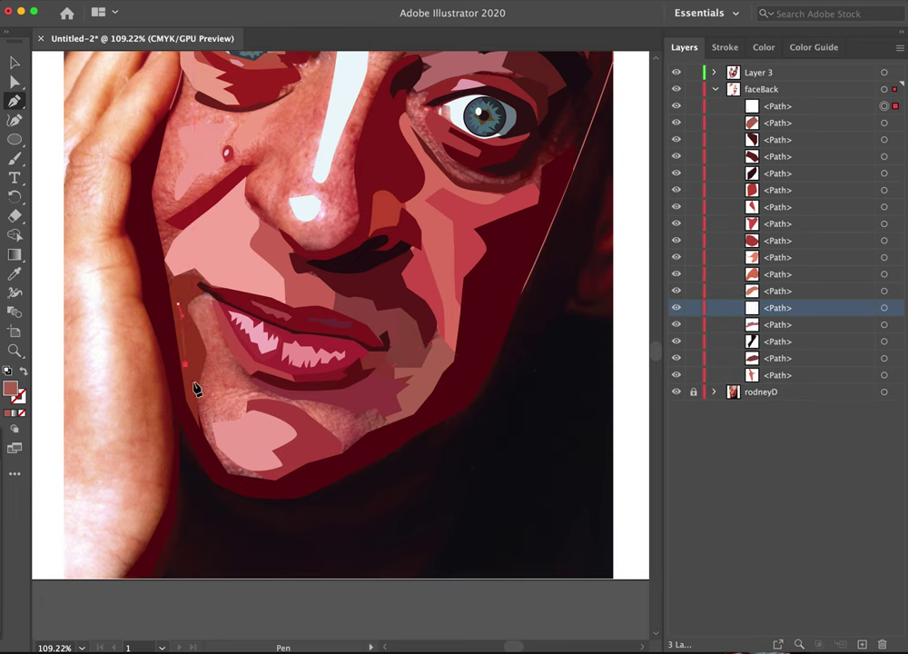
pyautogui.moveTo(195, 399); pyautogui.dragTo(239, 391)
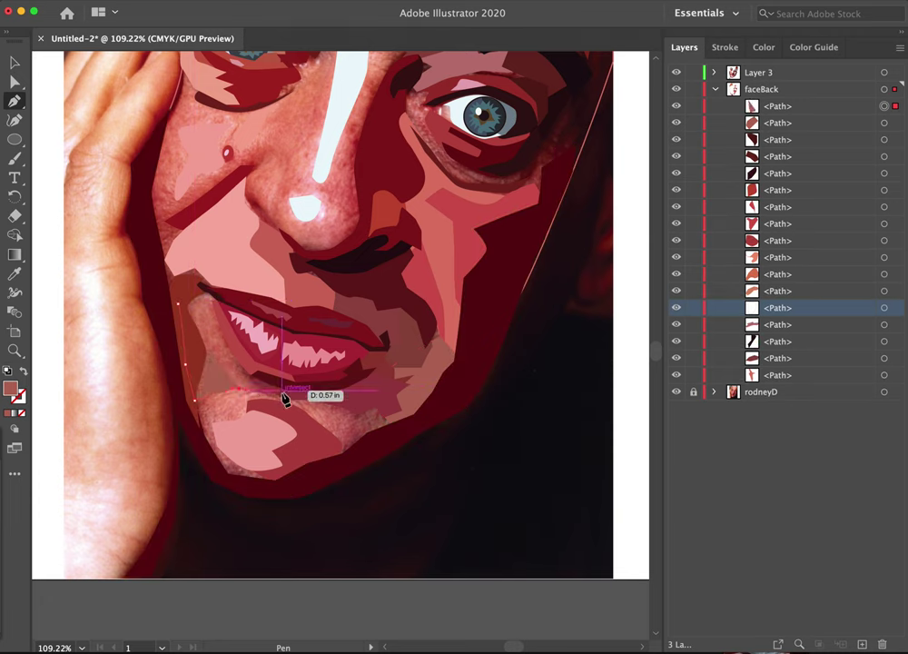
pyautogui.click(282, 396)
pyautogui.click(217, 301)
pyautogui.click(194, 285)
pyautogui.moveTo(179, 301); pyautogui.dragTo(182, 309)
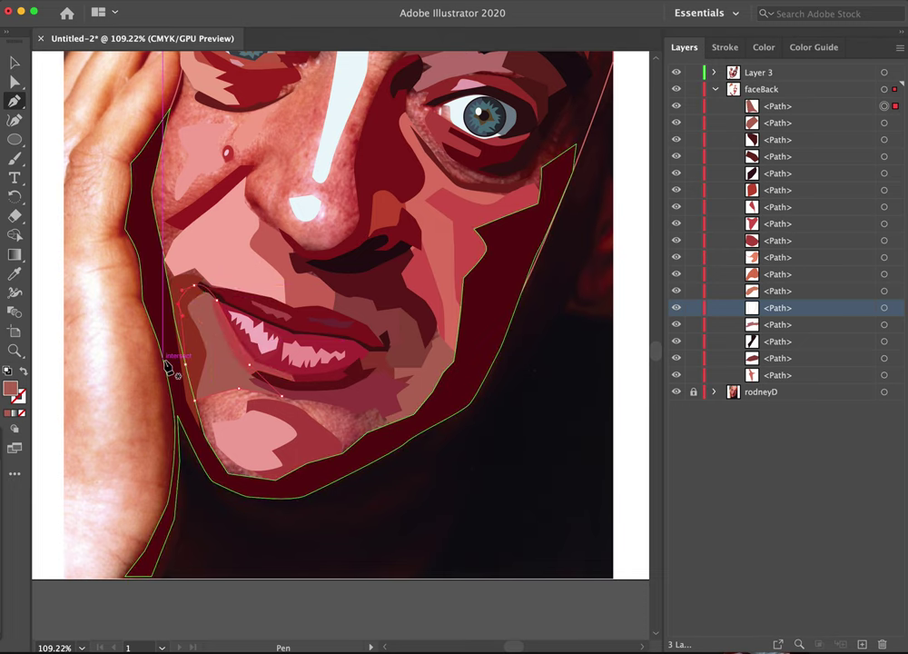
# - Fill the shape beside the mouth with a reddish skin tone sampled from the photo at the chin's edge
pyautogui.click(25, 372)
pyautogui.press('i')
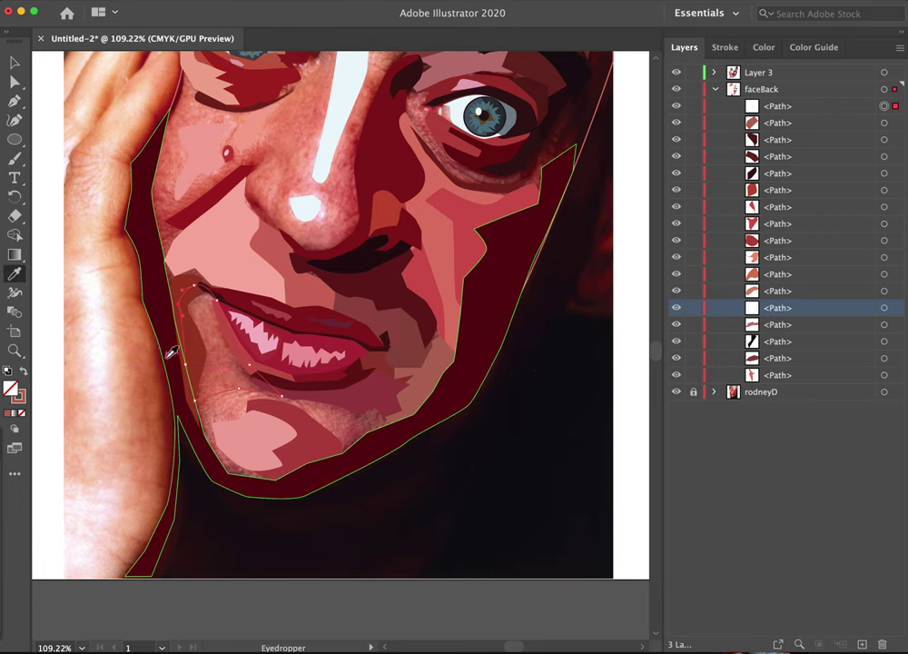
pyautogui.click(207, 413)
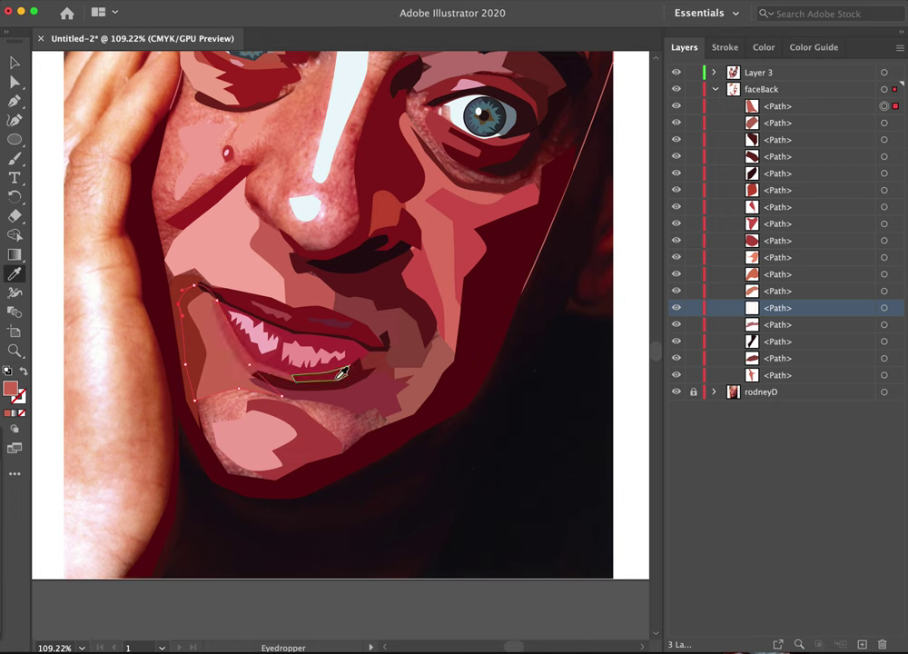
# - Draw a closed Pen shape over the eyelid area between the eyebrow and the eye nearest the hand, reaching the nose bridge
pyautogui.press('space')
pyautogui.moveTo(302, 320); pyautogui.dragTo(309, 518)
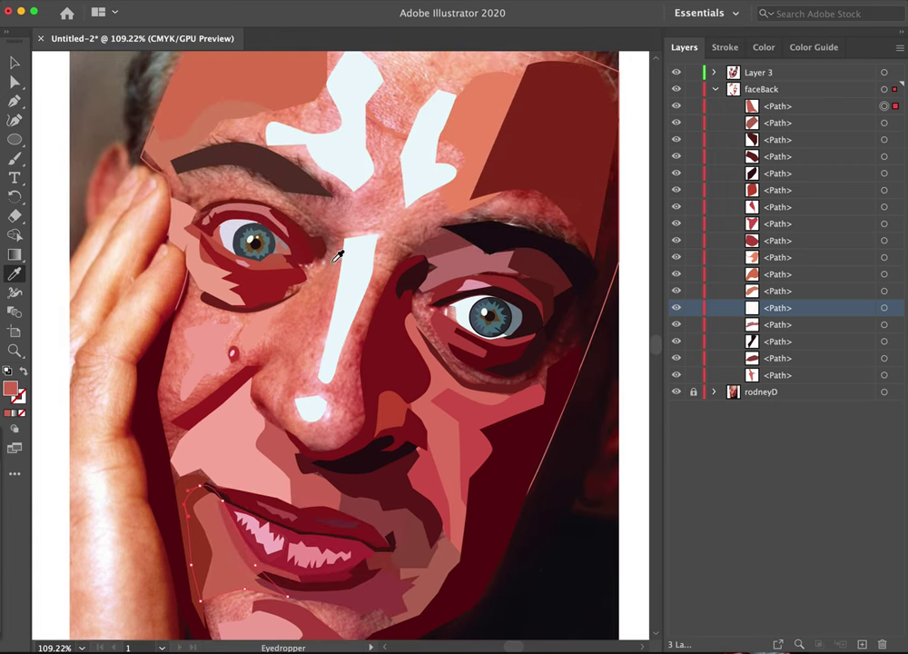
pyautogui.press('p')
pyautogui.moveTo(325, 221); pyautogui.dragTo(289, 182)
pyautogui.click(193, 158)
pyautogui.click(163, 171)
pyautogui.moveTo(197, 213); pyautogui.dragTo(173, 201)
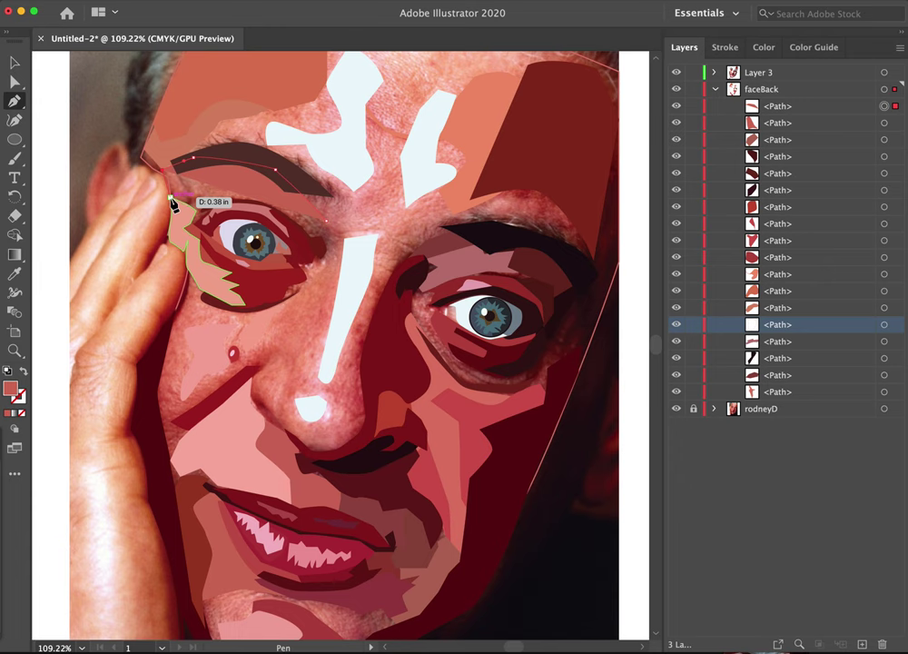
pyautogui.click(170, 198)
pyautogui.click(180, 210)
pyautogui.click(211, 214)
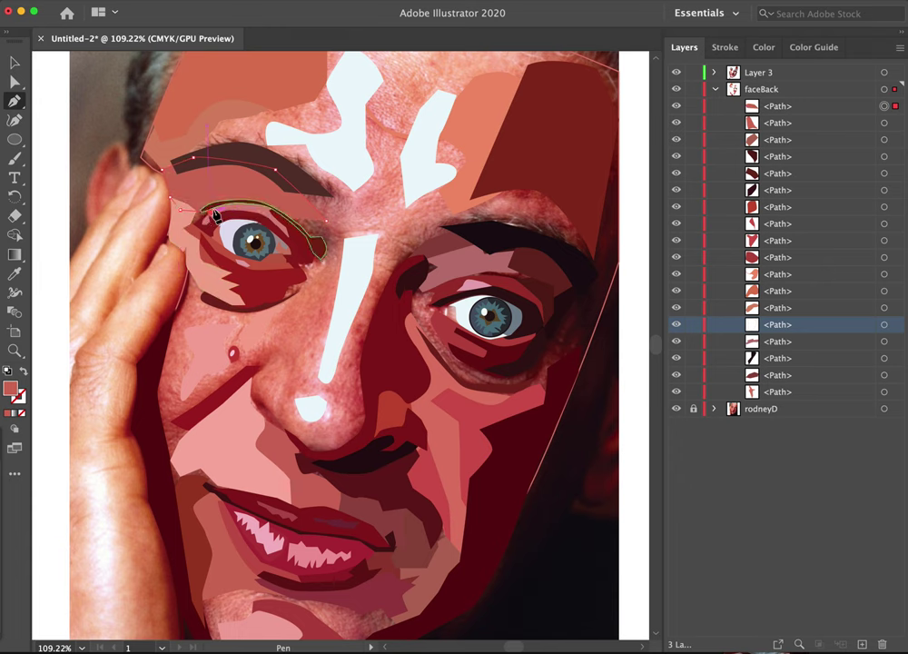
pyautogui.click(287, 227)
pyautogui.click(313, 252)
pyautogui.click(342, 238)
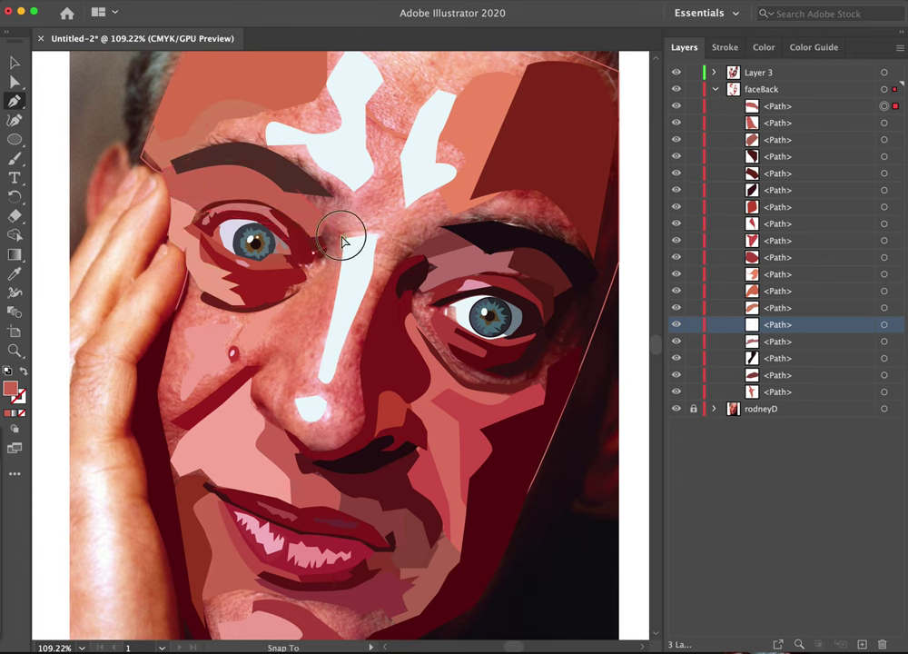
pyautogui.moveTo(344, 241); pyautogui.dragTo(324, 229)
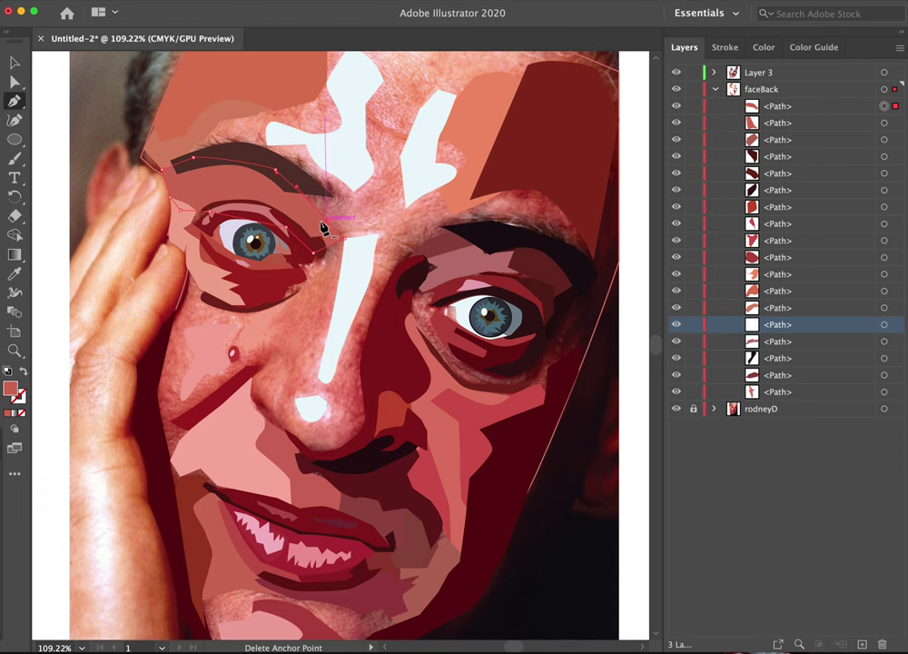
# - Fill the eyelid shape with a light peach skin tone sampled from the photo under the eyebrow
pyautogui.click(22, 373)
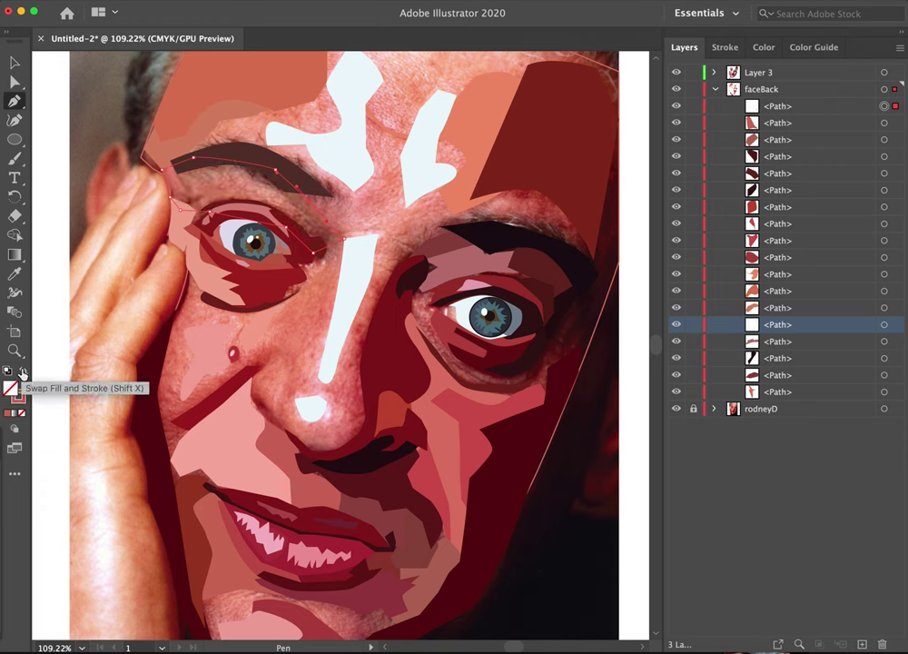
pyautogui.press('i')
pyautogui.click(270, 192)
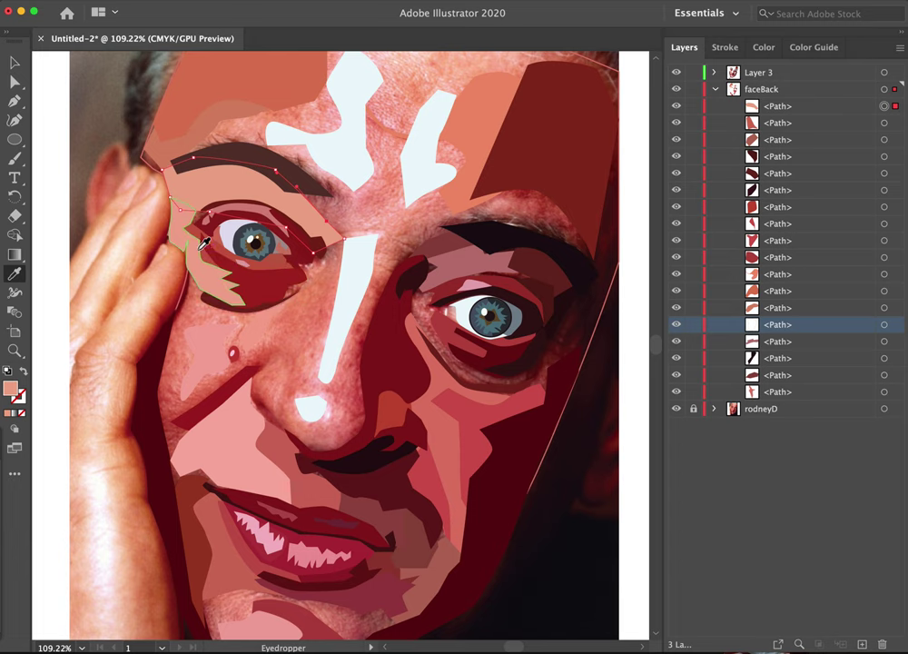
# - Collapse the faceBack layer, add a new layer above Layer 3 and name it "hand"
pyautogui.moveTo(243, 336); pyautogui.dragTo(348, 280)
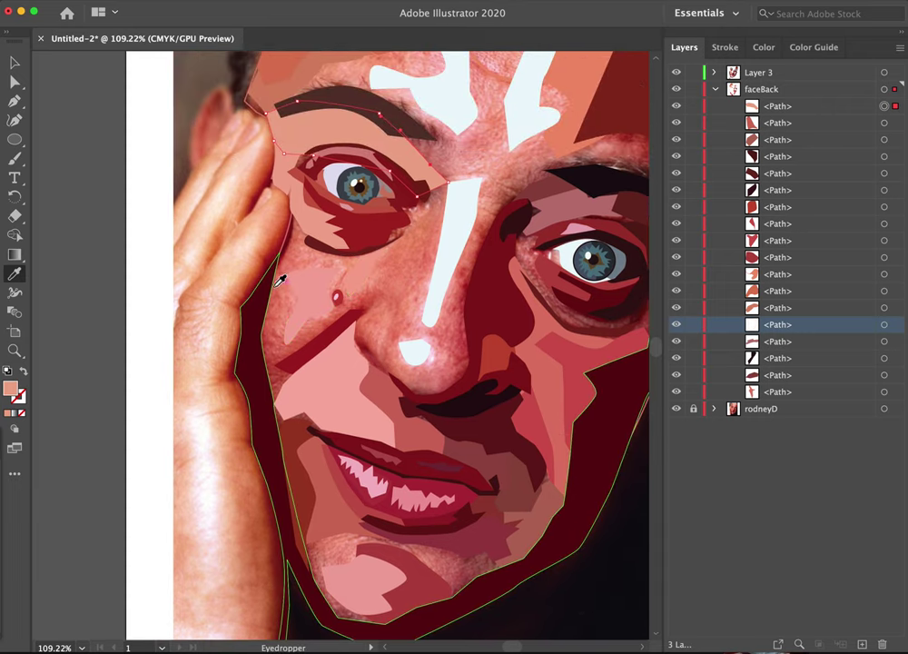
pyautogui.moveTo(281, 278); pyautogui.dragTo(390, 178)
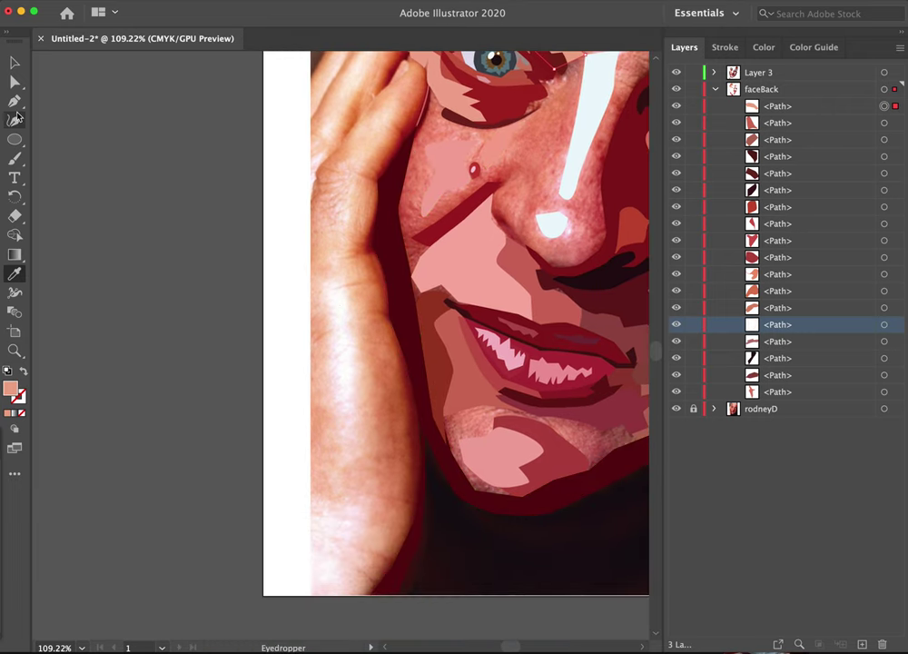
pyautogui.click(15, 105)
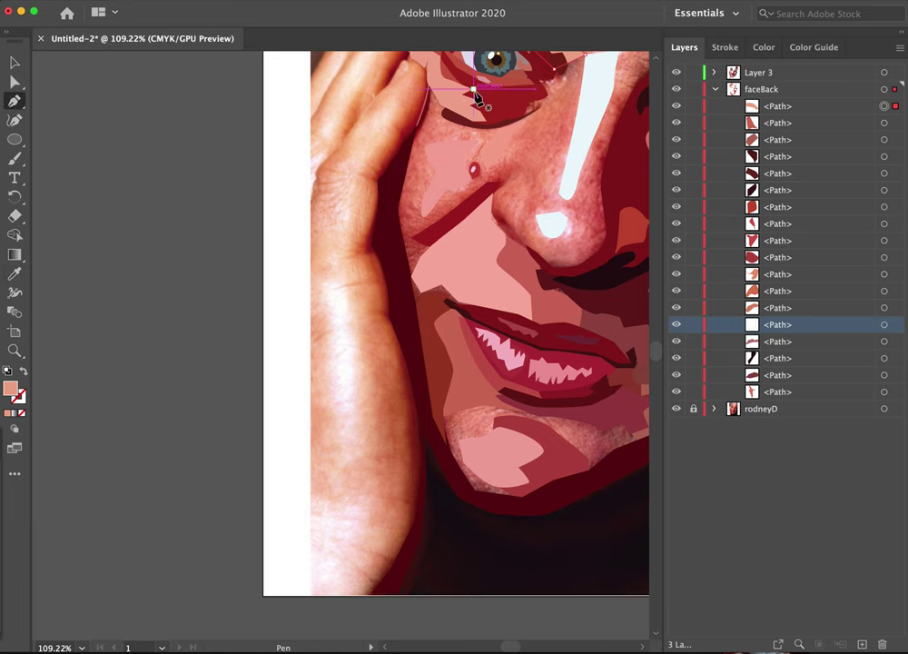
pyautogui.moveTo(438, 219); pyautogui.dragTo(454, 293)
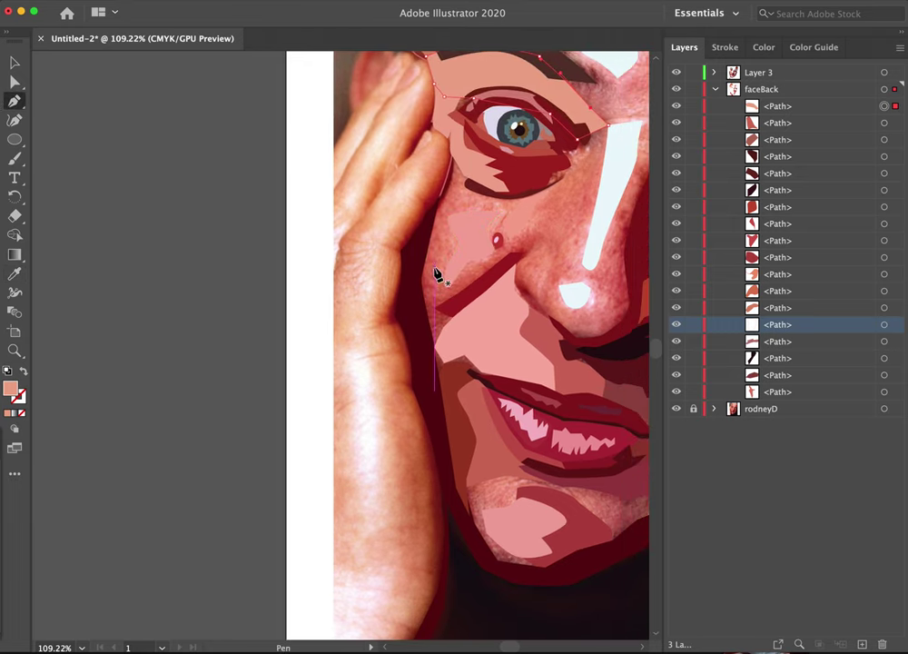
pyautogui.click(715, 89)
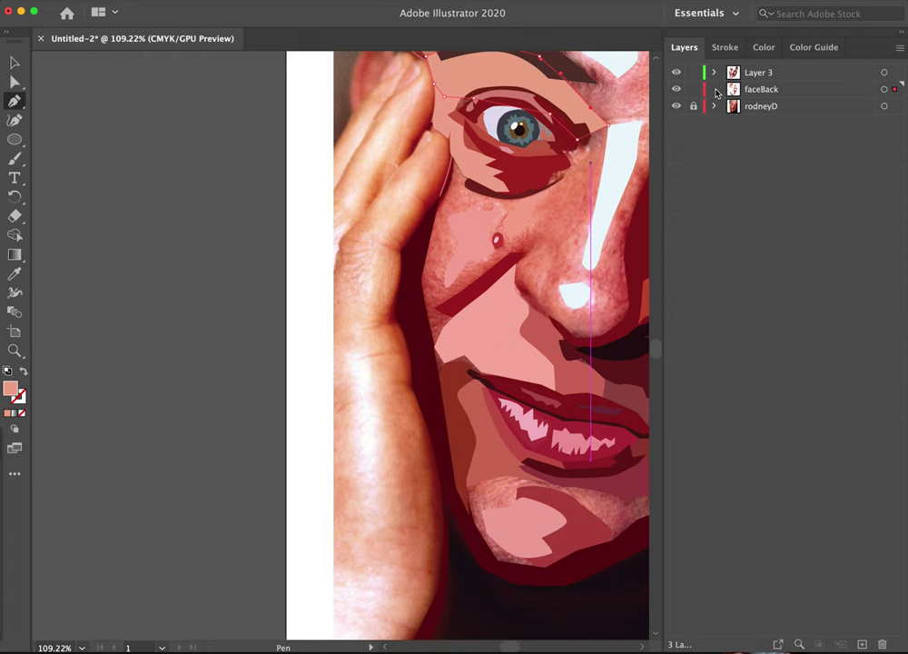
pyautogui.click(841, 72)
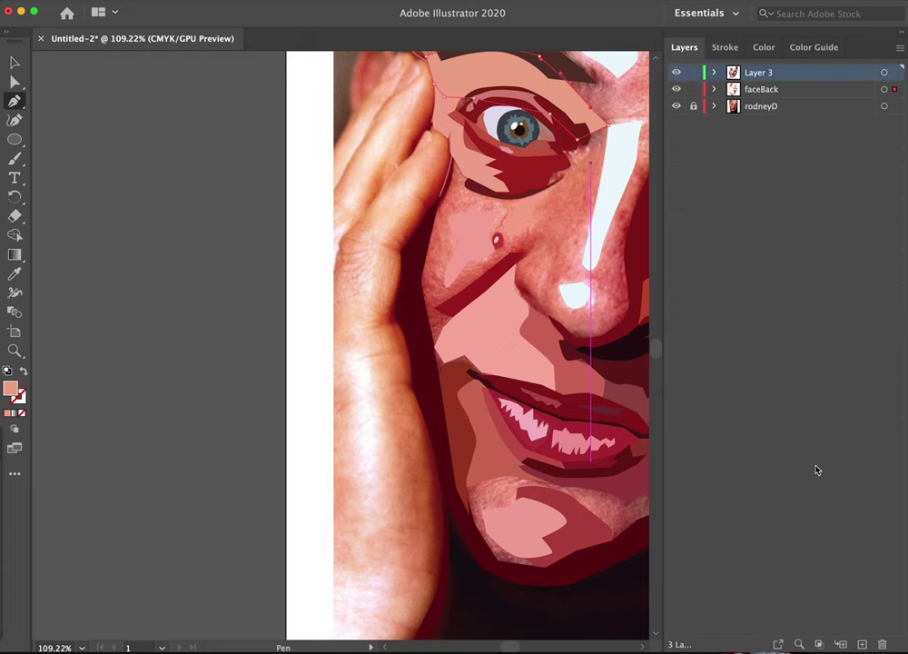
pyautogui.click(863, 644)
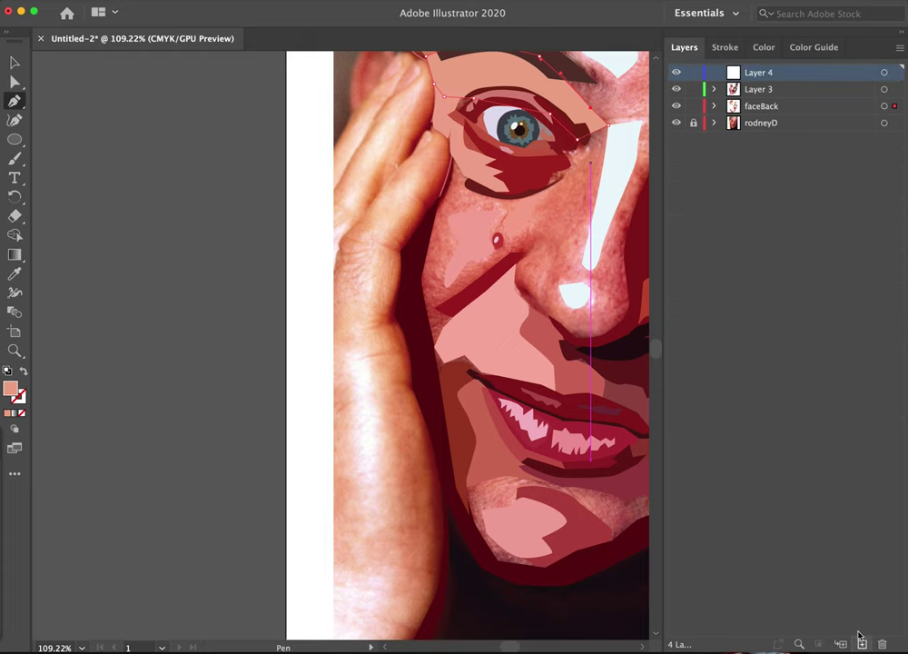
pyautogui.doubleClick(761, 73)
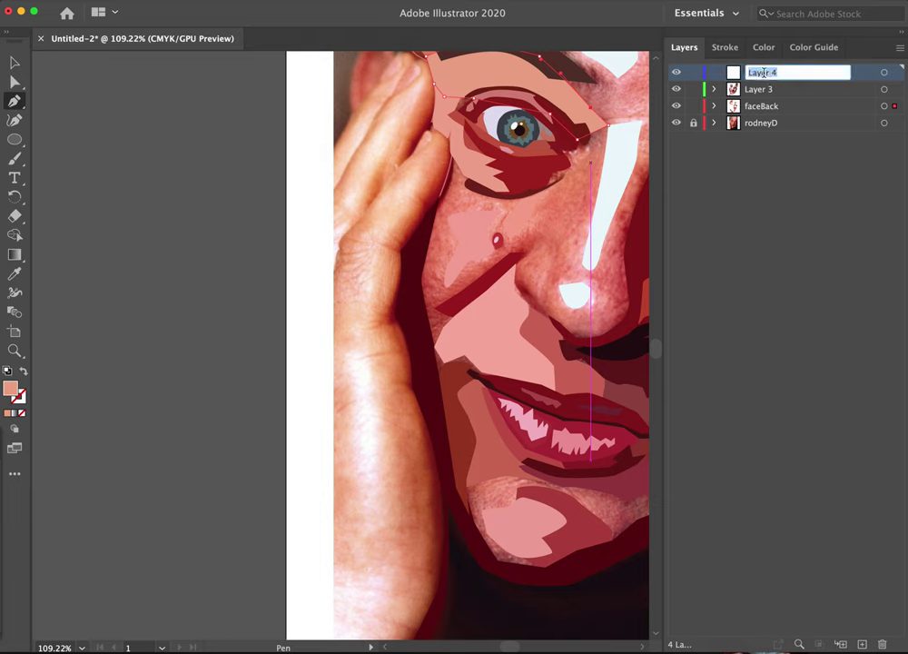
pyautogui.write('hand')
pyautogui.press('Return')
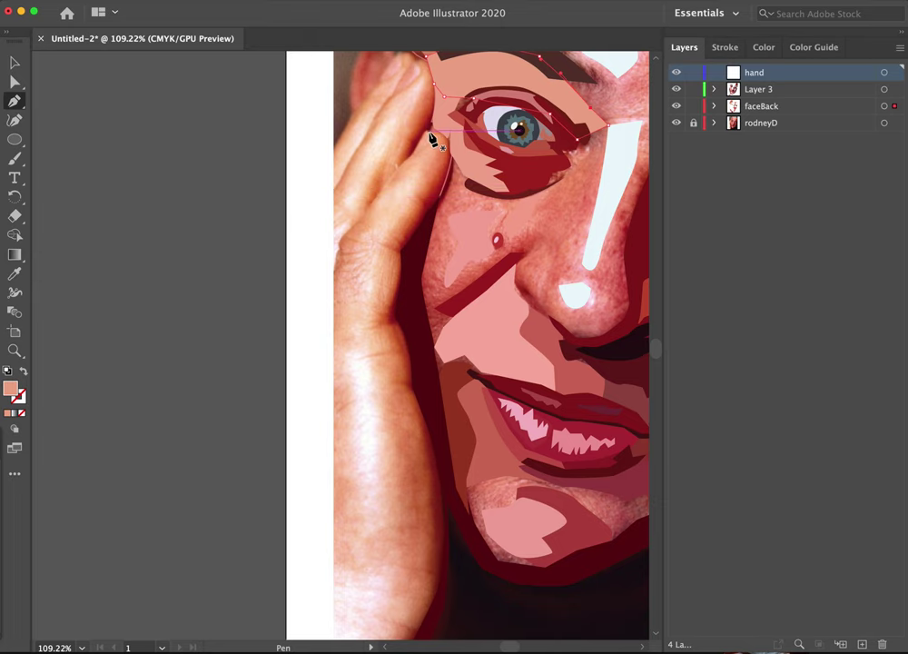
# - Start a Pen path at the wrist and trace the hand's outer edge up beside the chin, swapping fill and stroke for an outline-only view
pyautogui.press('z')
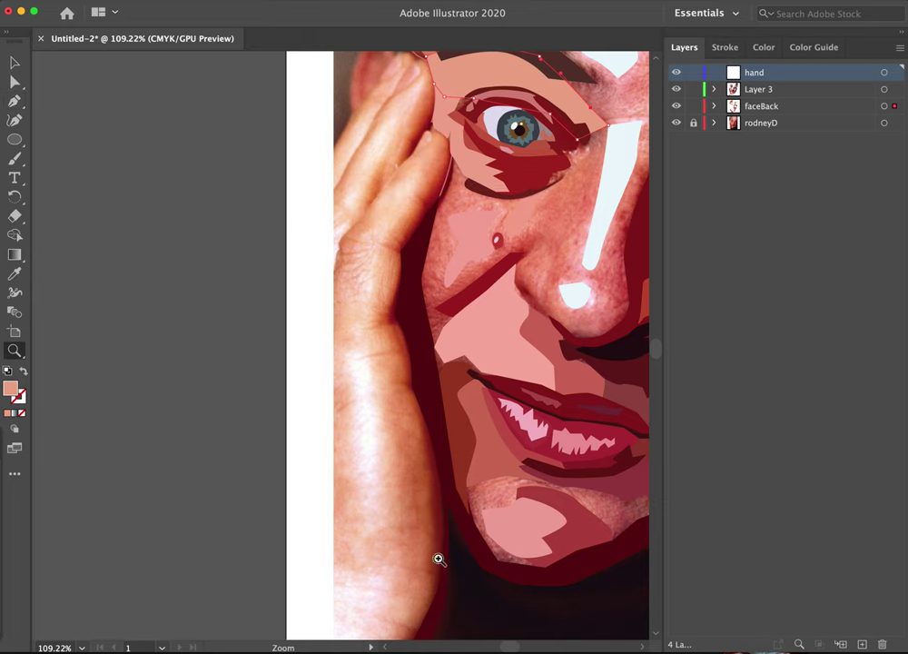
pyautogui.moveTo(431, 577); pyautogui.dragTo(519, 538)
pyautogui.press('space')
pyautogui.moveTo(484, 566); pyautogui.dragTo(463, 456)
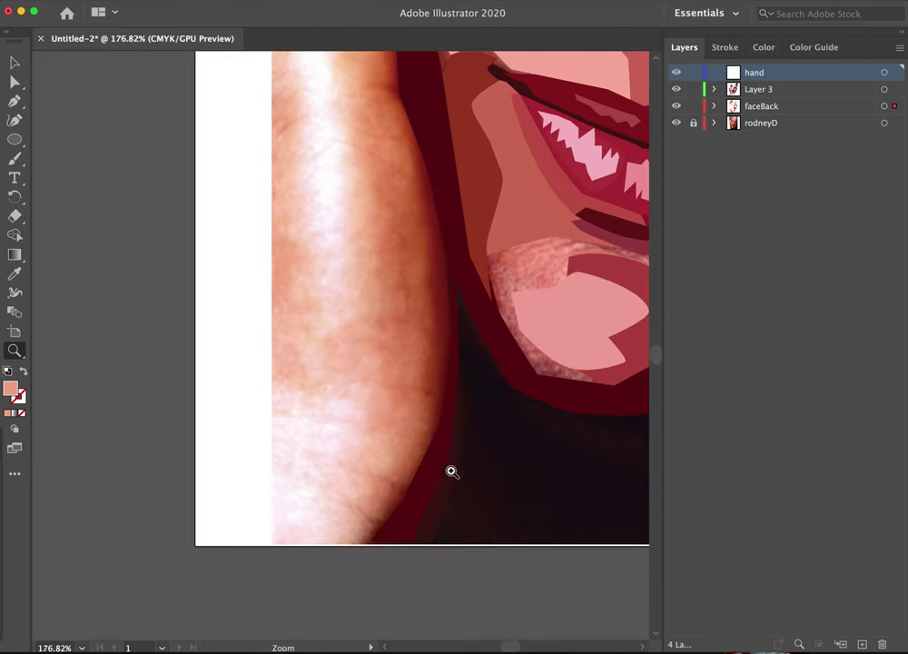
pyautogui.press('p')
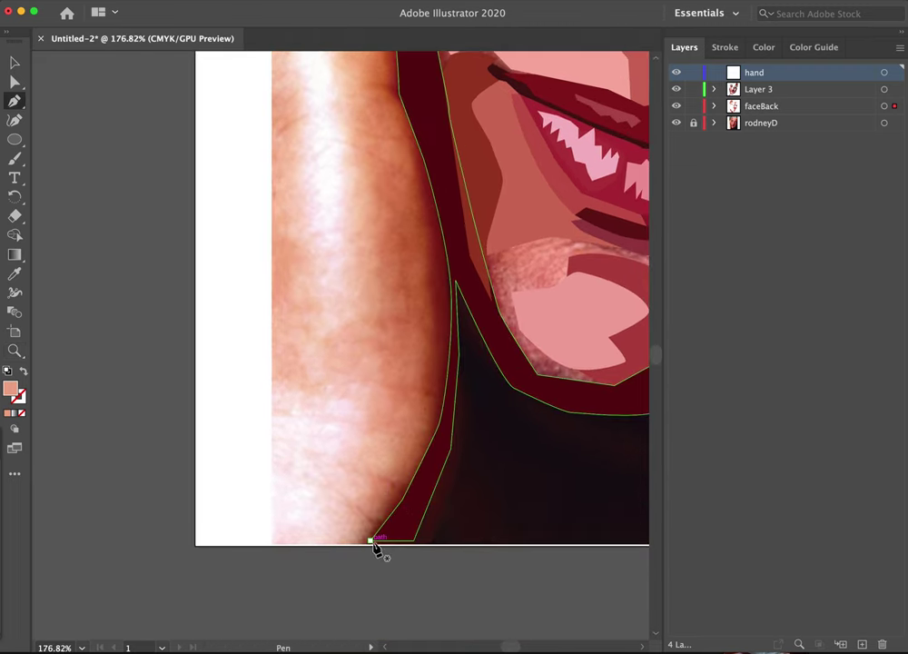
pyautogui.moveTo(370, 541); pyautogui.dragTo(409, 500)
pyautogui.moveTo(449, 397); pyautogui.dragTo(455, 341)
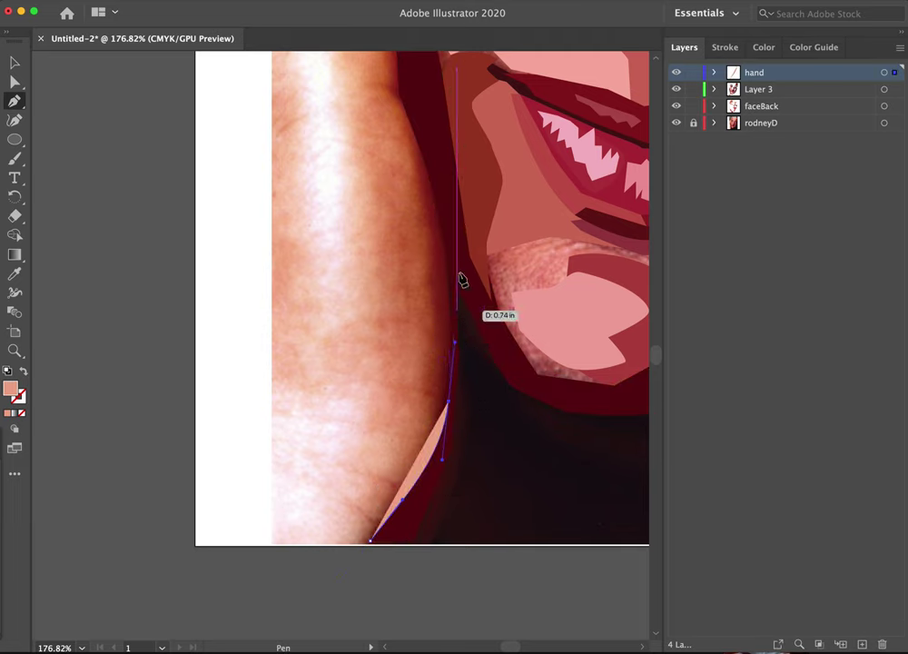
pyautogui.moveTo(442, 222); pyautogui.dragTo(434, 192)
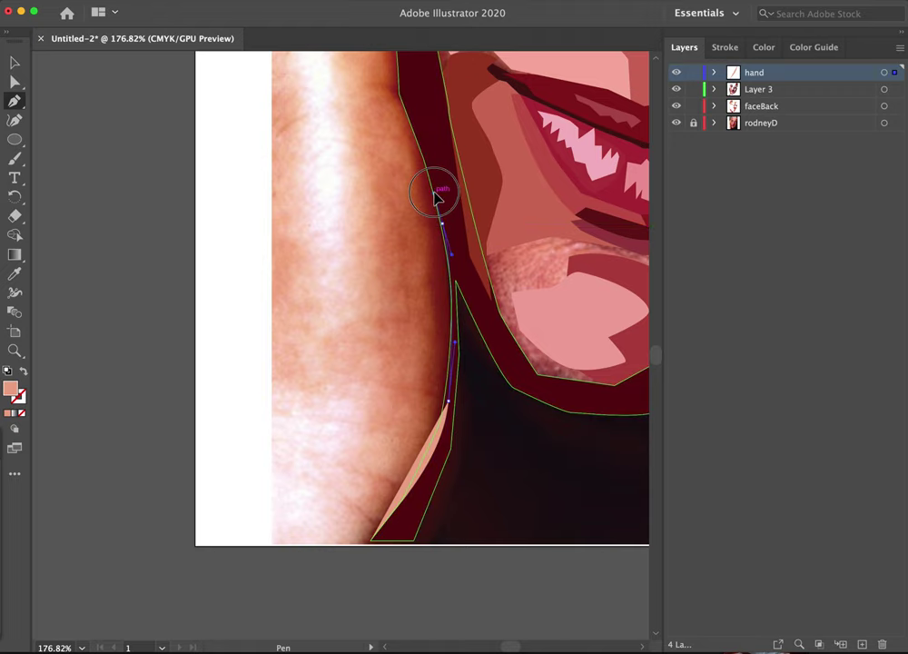
pyautogui.click(22, 372)
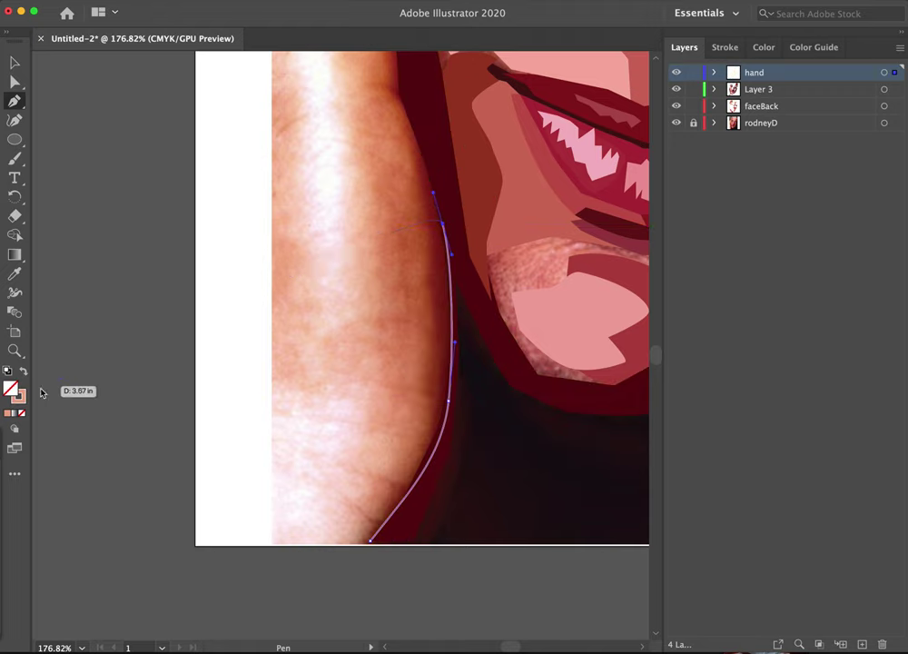
# - Continue the outline up the hand's face-side edge, following the bulges between creases to the base of the little finger
pyautogui.moveTo(357, 334); pyautogui.dragTo(339, 633)
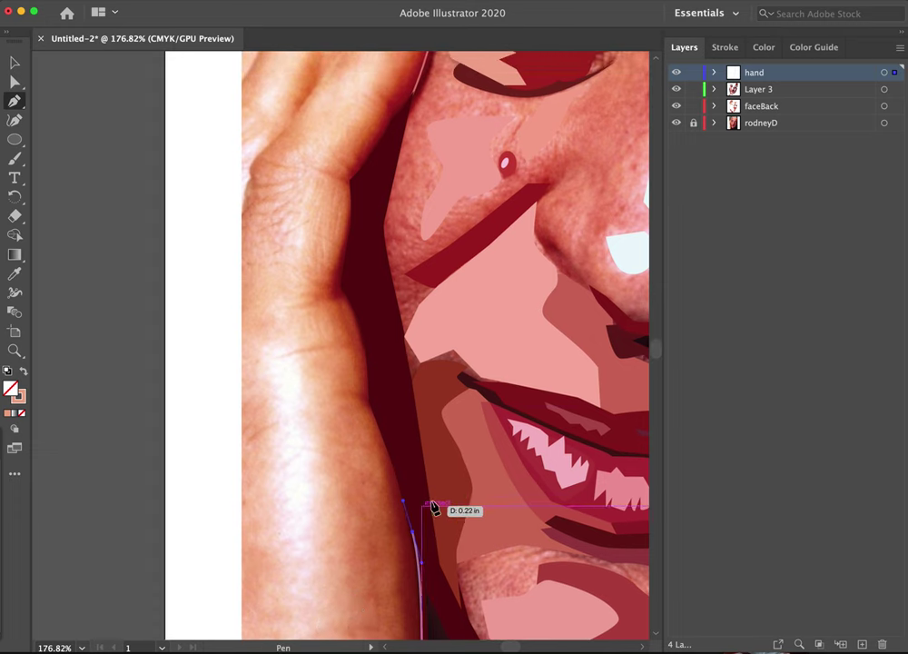
pyautogui.moveTo(385, 438); pyautogui.dragTo(377, 423)
pyautogui.click(369, 401)
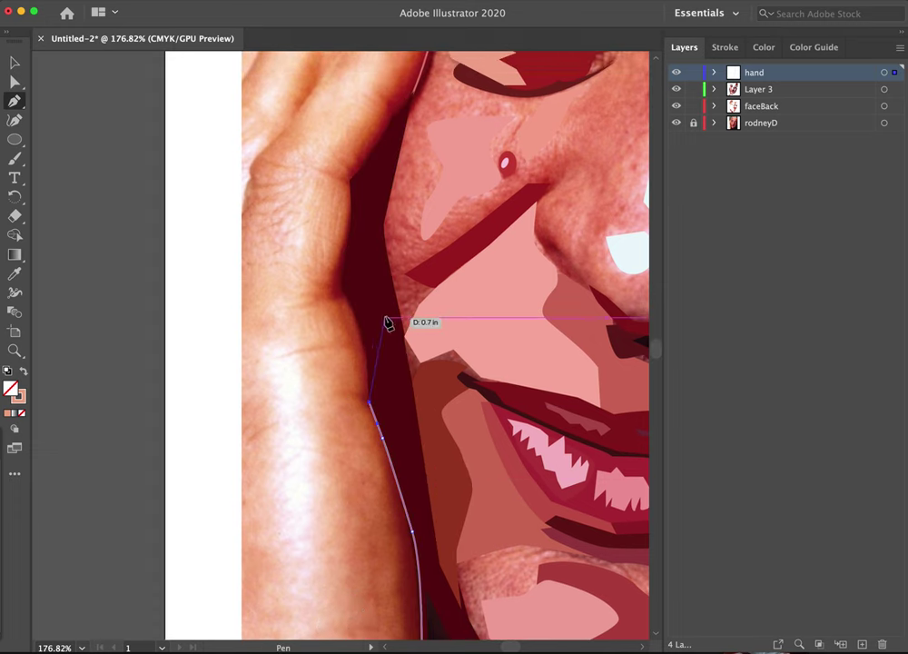
pyautogui.moveTo(364, 336); pyautogui.dragTo(355, 300)
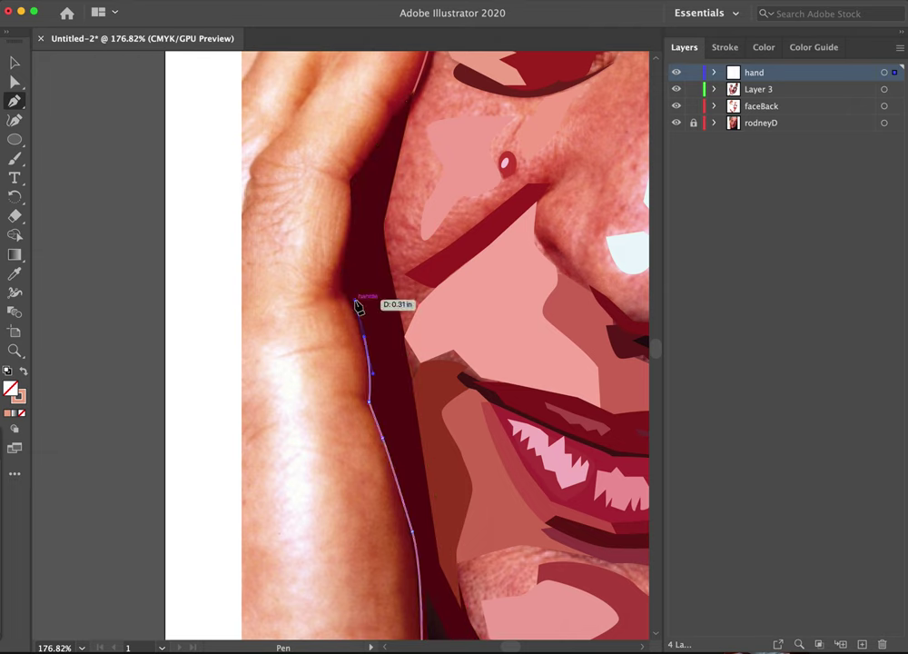
pyautogui.click(341, 289)
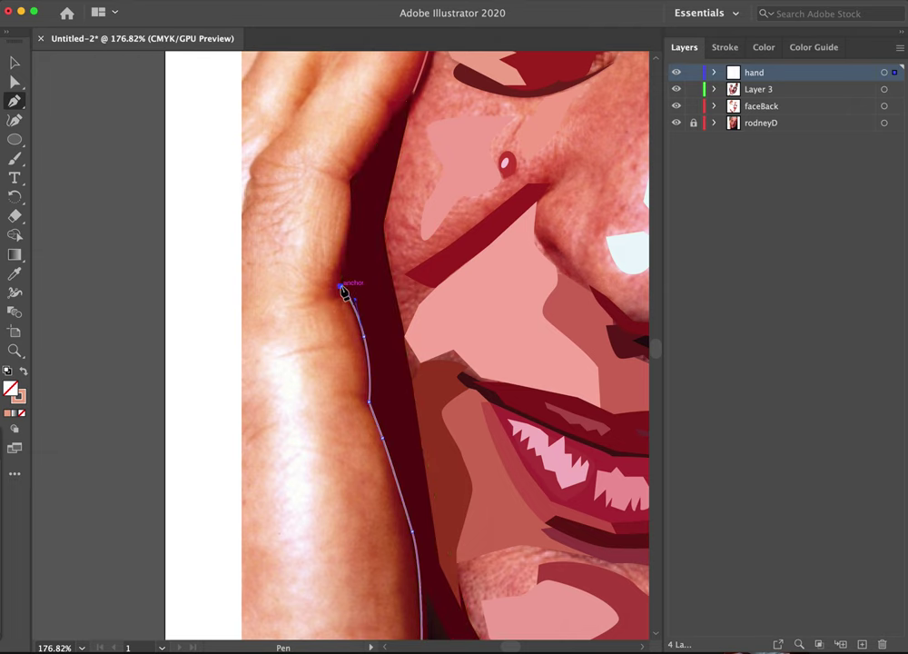
pyautogui.click(356, 212)
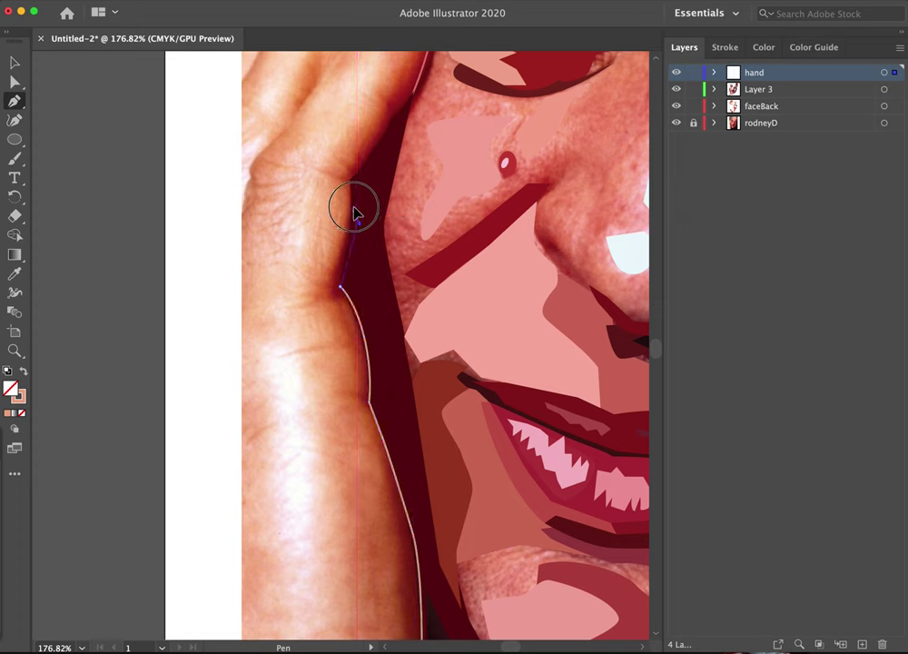
pyautogui.click(351, 181)
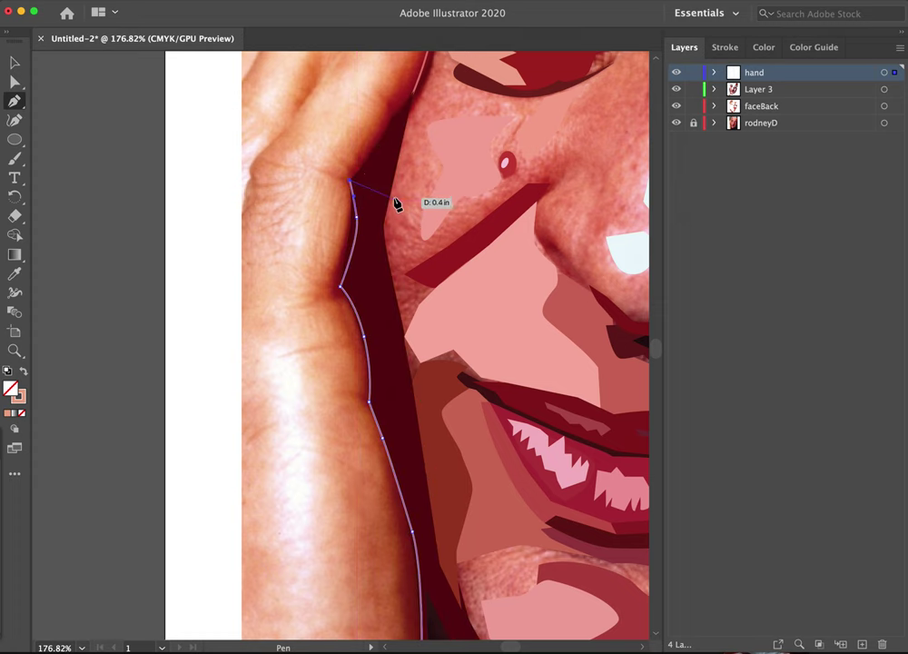
# - Extend the outline along the little finger's face-side edge and around its tip beside the eye
pyautogui.moveTo(397, 203); pyautogui.dragTo(407, 322)
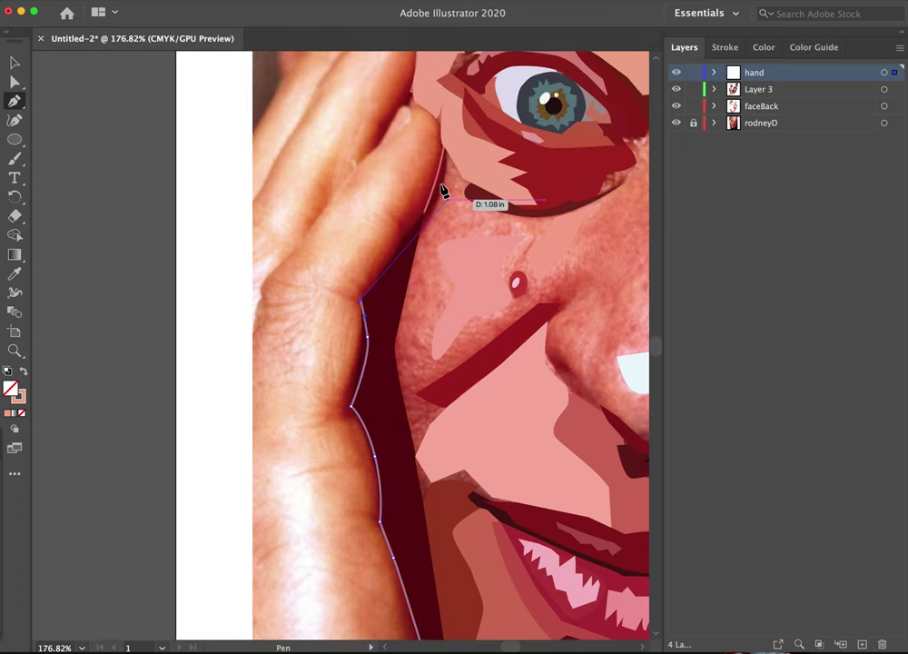
pyautogui.click(406, 234)
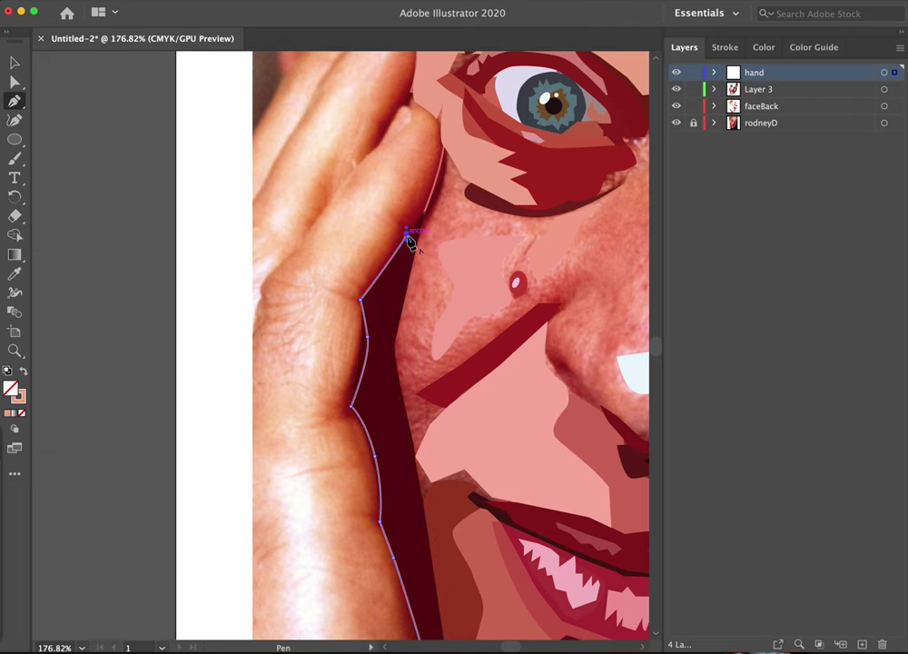
pyautogui.click(445, 144)
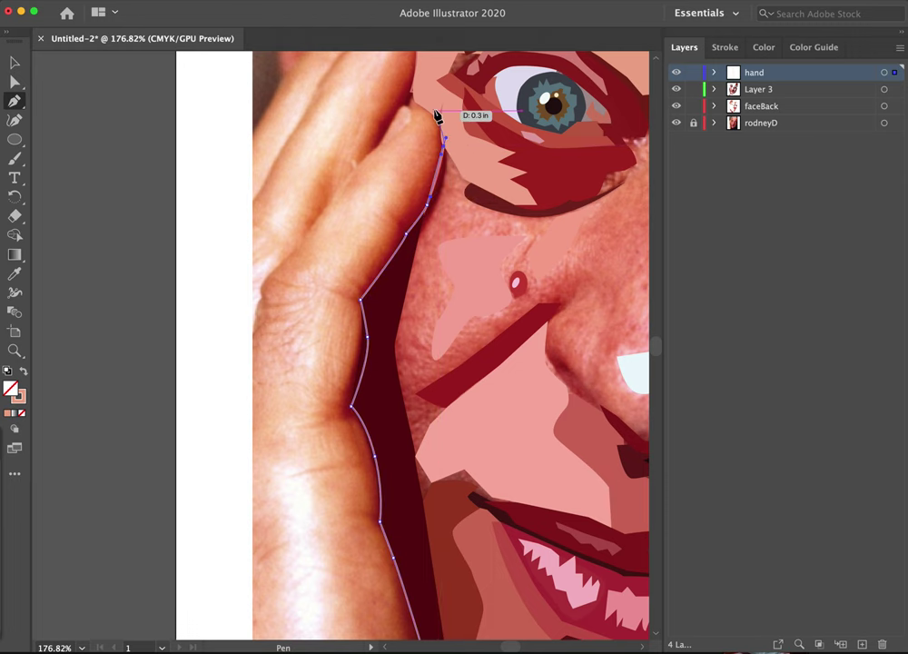
pyautogui.click(431, 109)
pyautogui.click(415, 94)
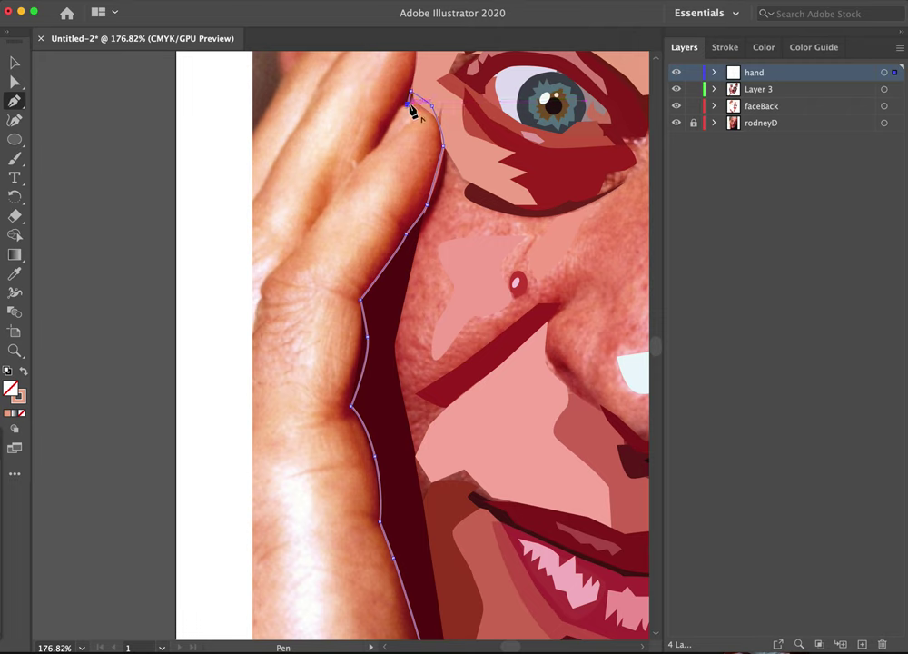
# - Trace the shadow's inner edge back down the little finger, adding pointed notches at the mid-finger and the finger-base crease
pyautogui.click(430, 136)
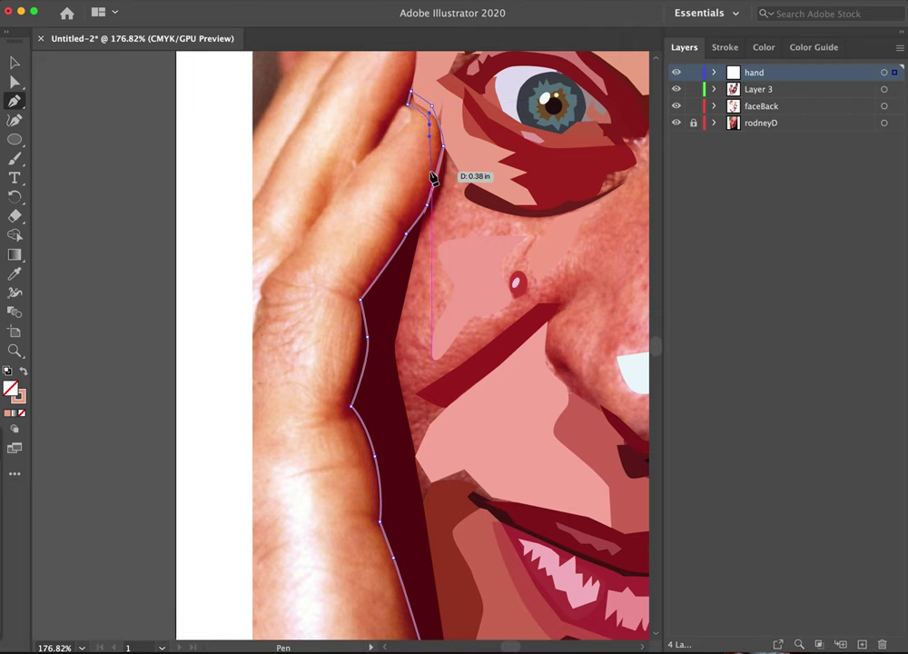
pyautogui.moveTo(380, 216)
pyautogui.mouseDown()
pyautogui.moveTo(393, 225)
pyautogui.moveTo(391, 217)
pyautogui.mouseUp()
pyautogui.click(397, 211)
pyautogui.moveTo(376, 259); pyautogui.dragTo(367, 267)
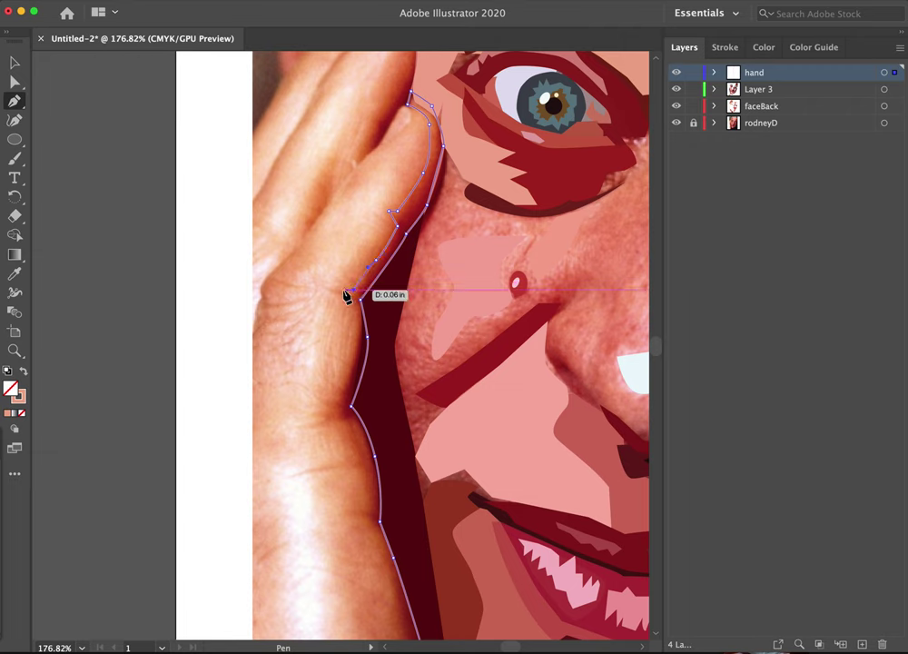
pyautogui.click(329, 290)
pyautogui.click(351, 299)
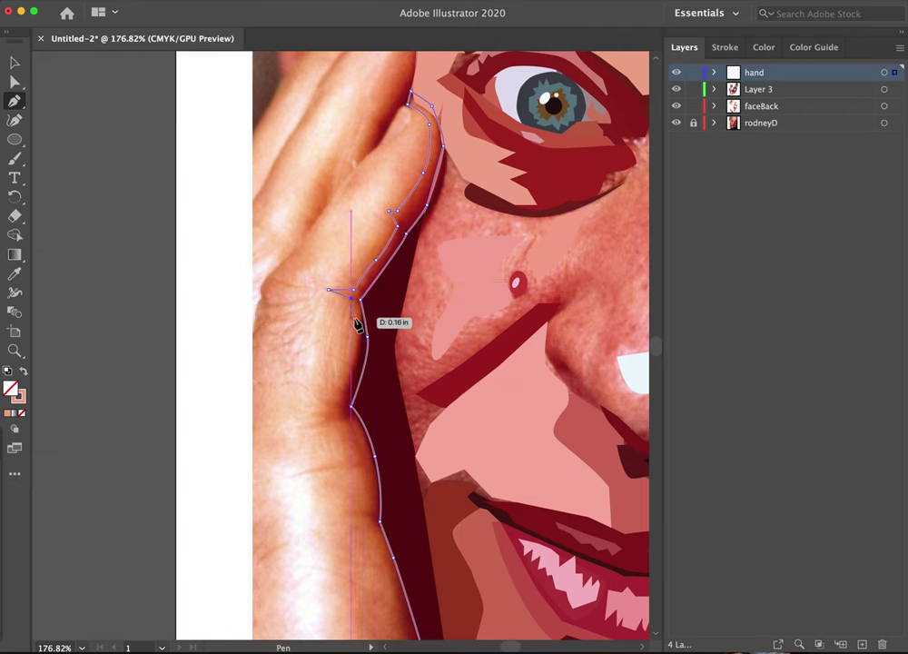
# - Carry the inner shadow edge down past the next knuckle, cutting jagged spikes into the hand along its skin creases
pyautogui.moveTo(356, 324); pyautogui.dragTo(354, 337)
pyautogui.moveTo(343, 382); pyautogui.dragTo(355, 460)
pyautogui.click(344, 424)
pyautogui.click(339, 464)
pyautogui.click(302, 472)
pyautogui.moveTo(357, 466); pyautogui.dragTo(363, 478)
pyautogui.click(367, 500)
pyautogui.click(351, 510)
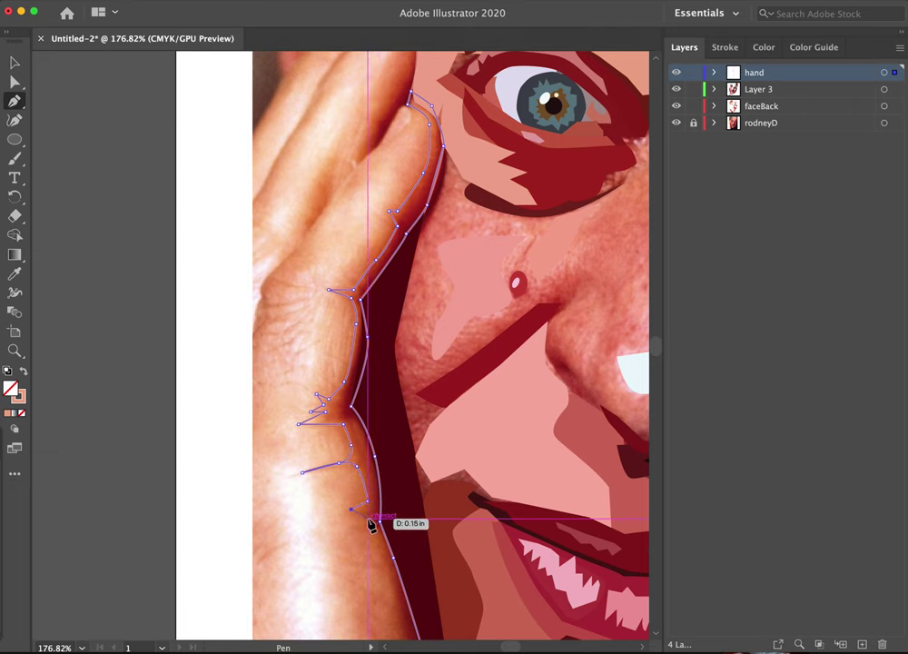
pyautogui.click(371, 519)
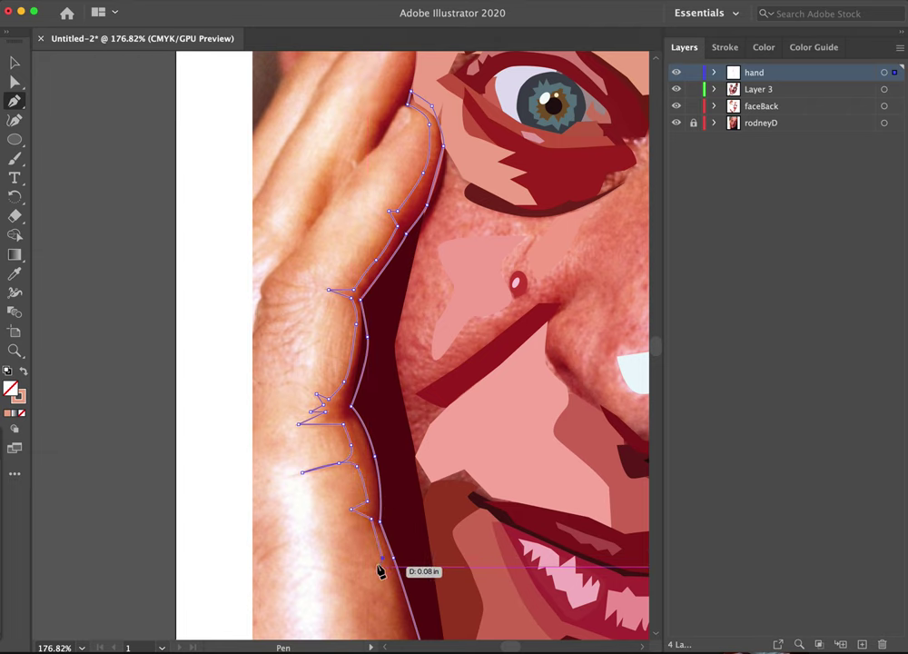
# - Add another crease spike beside the mouth and run the inner shadow edge down the side of the palm
pyautogui.scroll(-3, 379, 572)
pyautogui.hscroll(1, 379, 572)
pyautogui.click(300, 406)
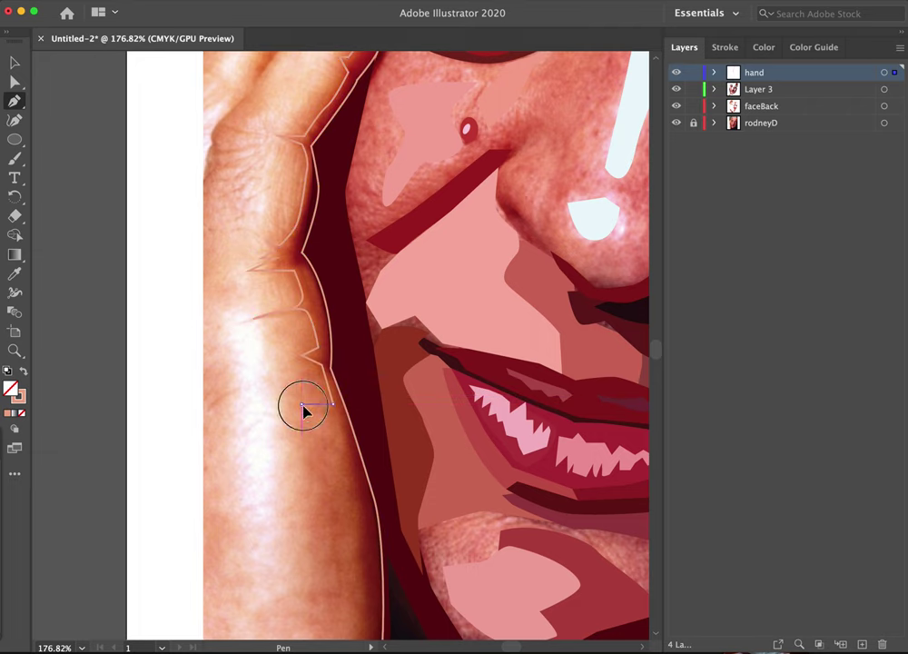
pyautogui.click(337, 419)
pyautogui.click(352, 491)
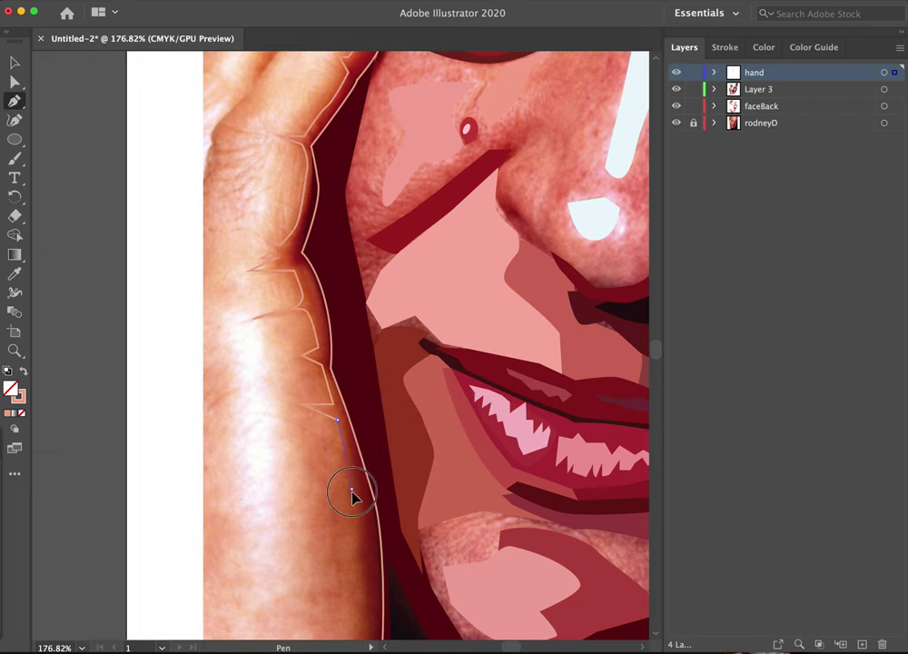
pyautogui.click(354, 592)
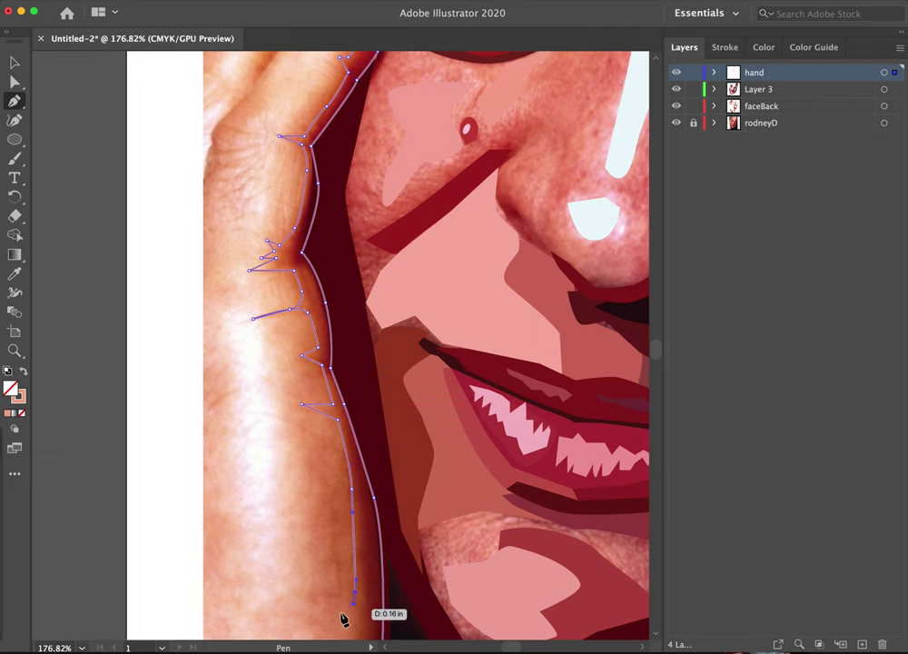
# - Finish the hand's shadow shape with jagged notches at the wrist and fill it with dark red sampled from the hand's shaded edge
pyautogui.moveTo(345, 619); pyautogui.dragTo(302, 352)
pyautogui.click(360, 445)
pyautogui.click(338, 495)
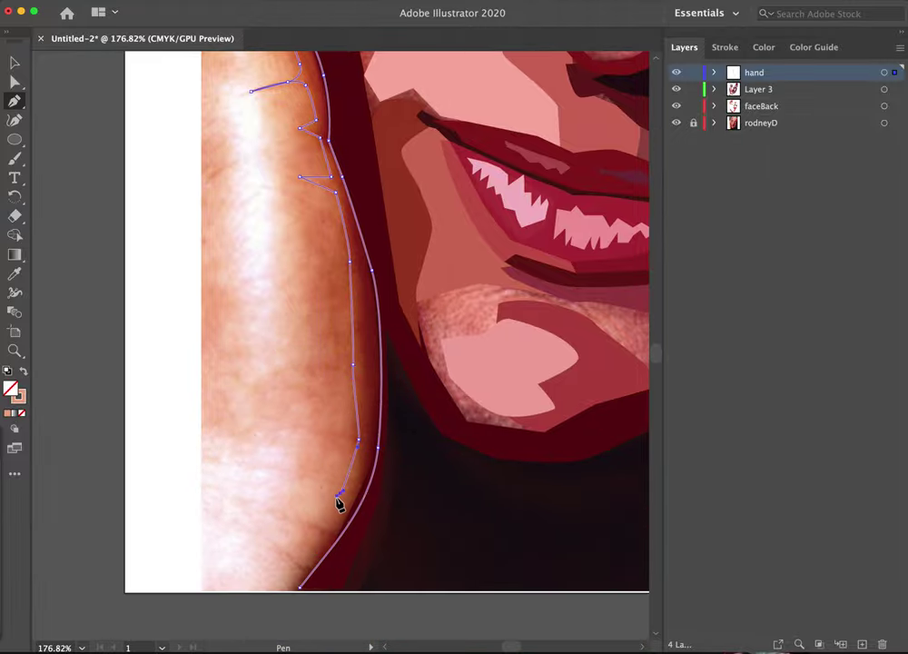
pyautogui.click(320, 525)
pyautogui.press('super+z')
pyautogui.click(292, 519)
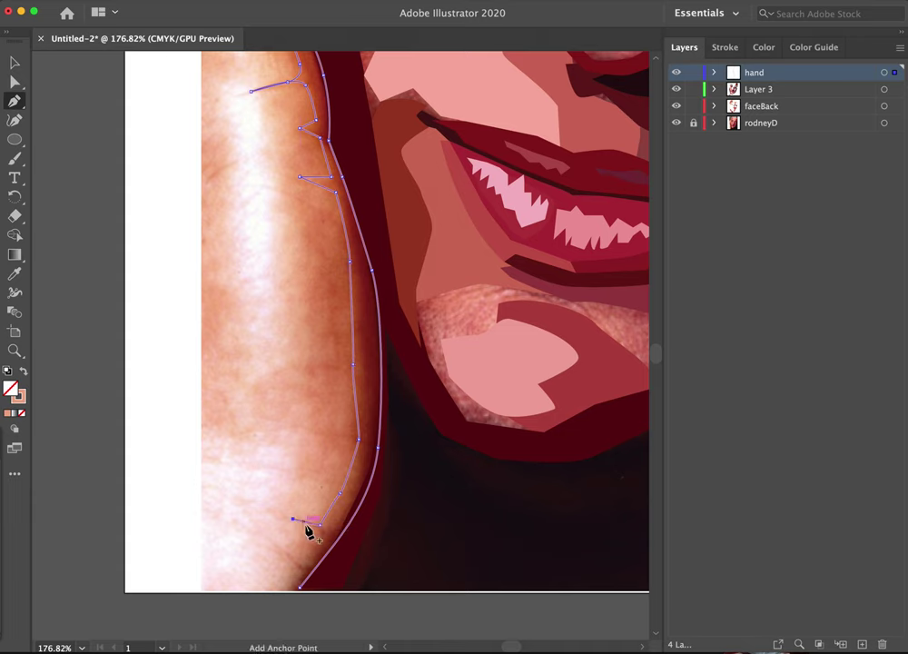
pyautogui.click(317, 548)
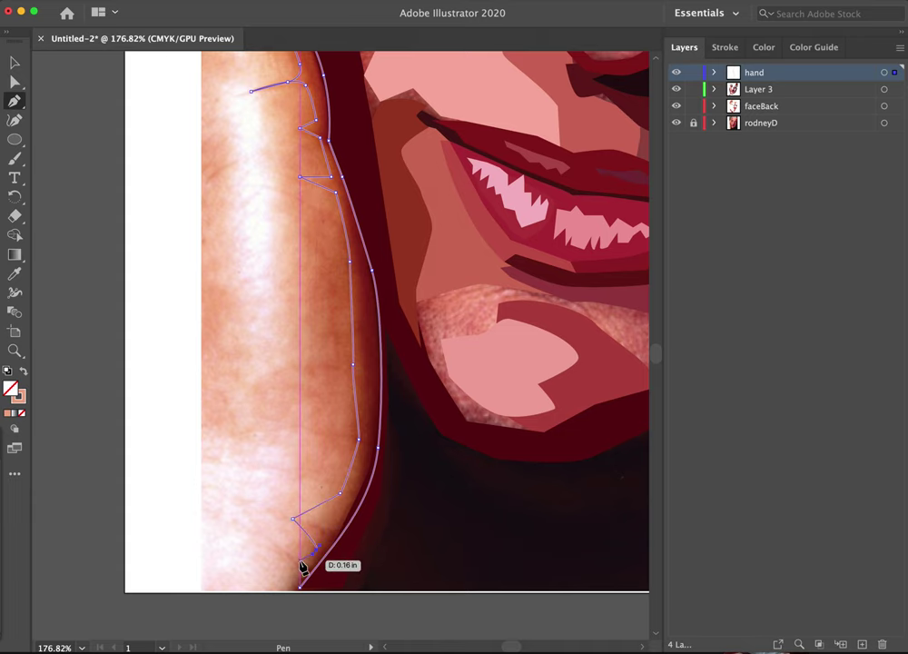
pyautogui.click(300, 560)
pyautogui.click(280, 550)
pyautogui.moveTo(300, 572); pyautogui.dragTo(304, 593)
pyautogui.press('i')
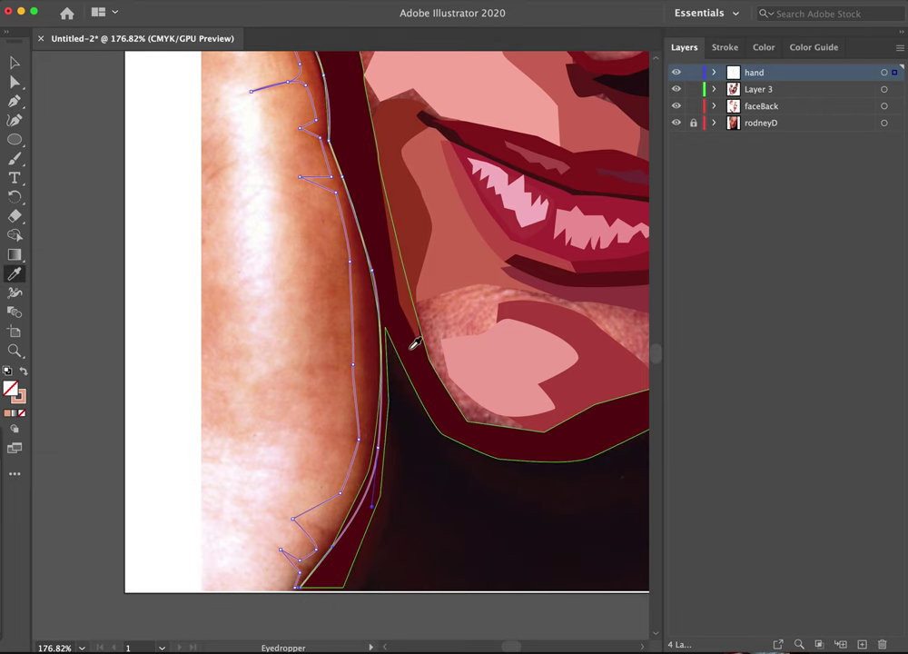
pyautogui.click(373, 359)
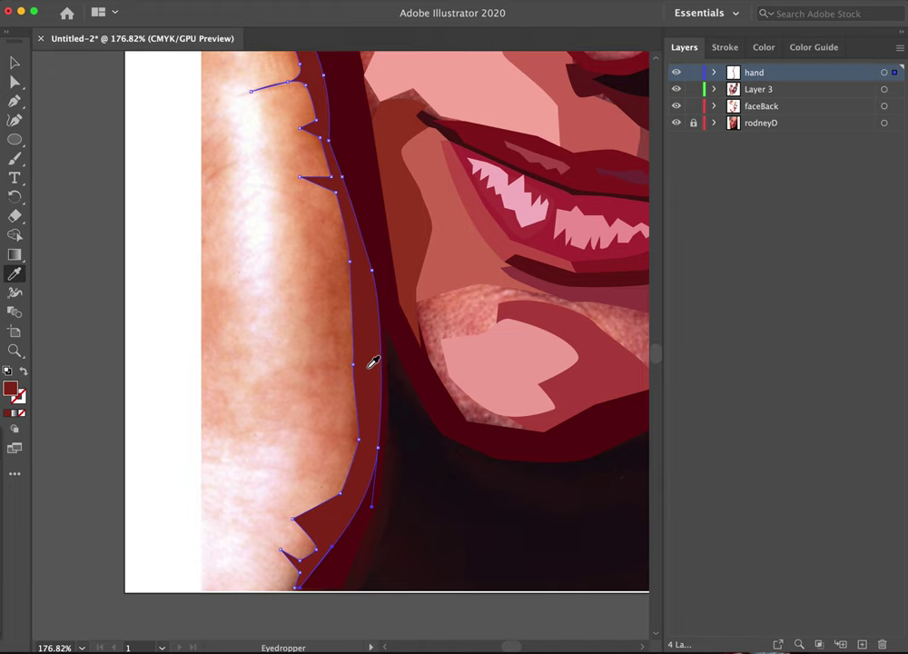
# - Start the hand's base shape at the little fingertip and trace its outer edge past the knuckle to the photo's edge
pyautogui.press('space')
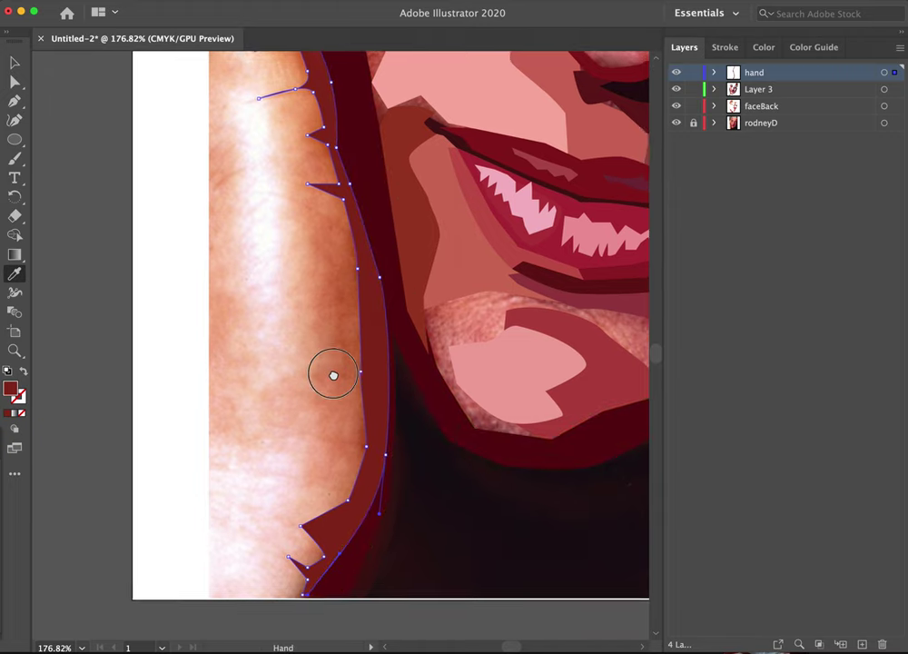
pyautogui.moveTo(326, 370); pyautogui.dragTo(433, 438)
pyautogui.moveTo(392, 333); pyautogui.dragTo(372, 469)
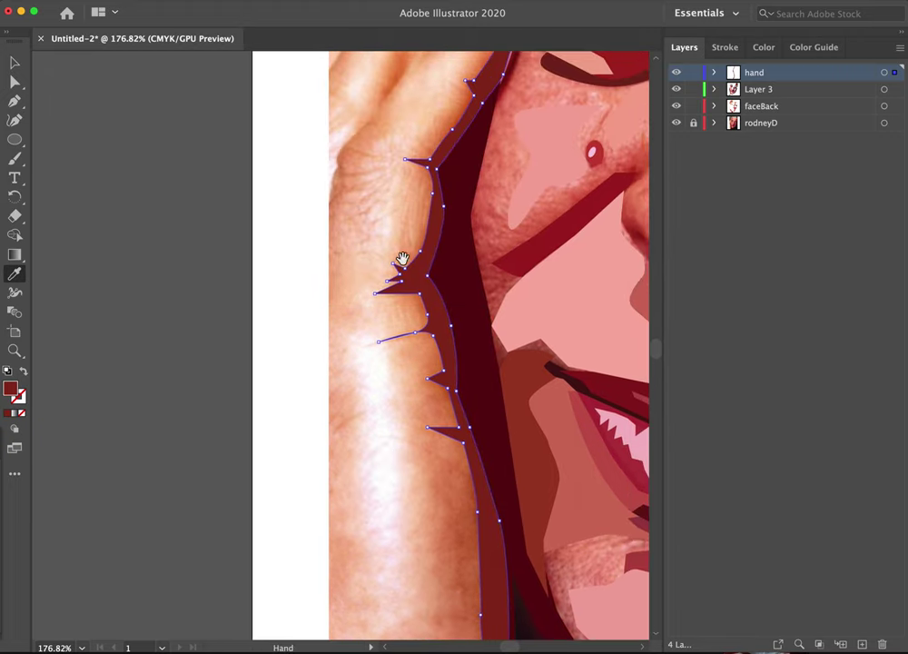
pyautogui.moveTo(397, 236); pyautogui.dragTo(388, 355)
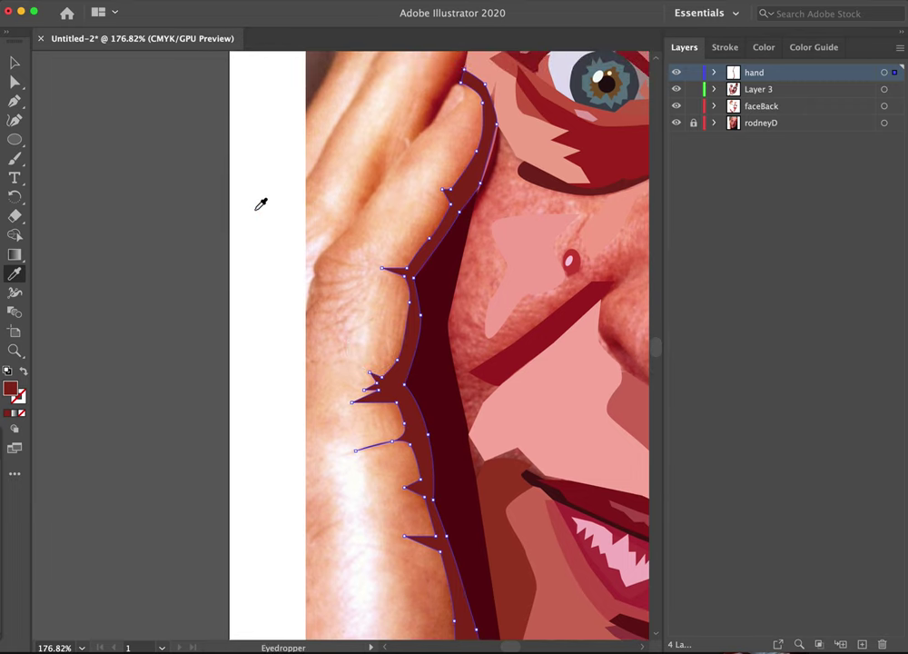
pyautogui.press('p')
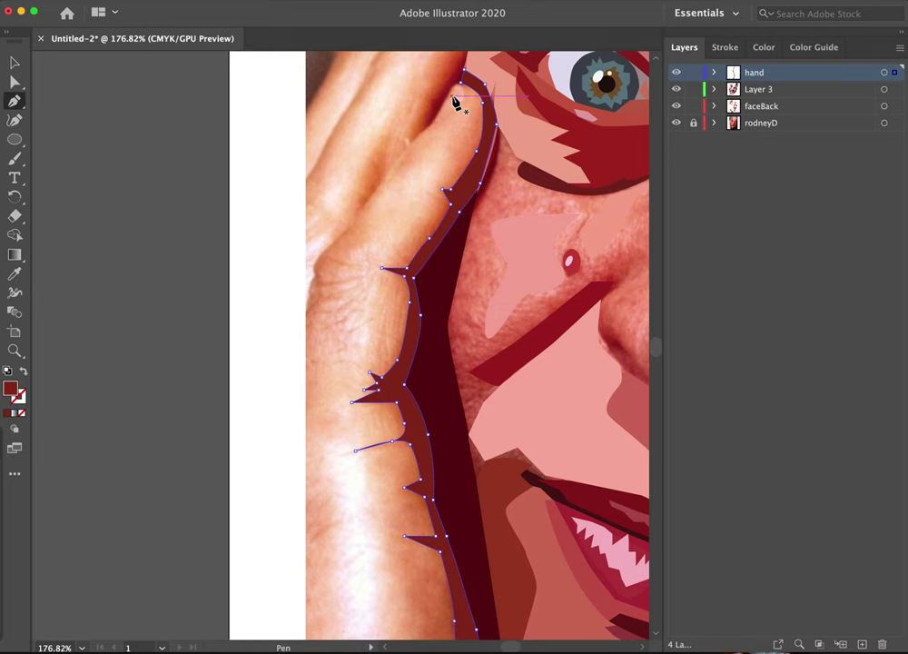
pyautogui.press('space')
pyautogui.moveTo(421, 168); pyautogui.dragTo(506, 191)
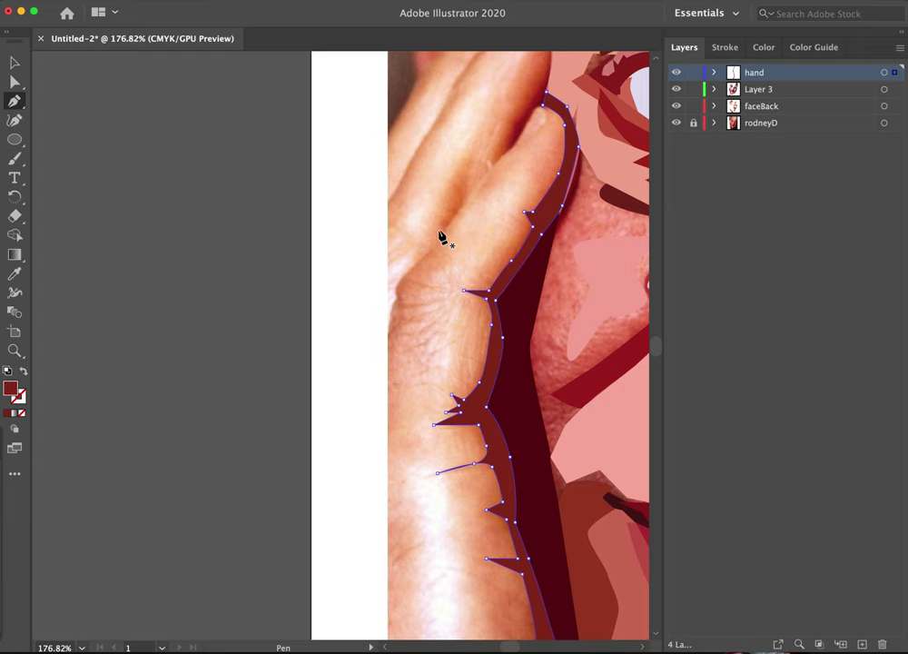
pyautogui.click(541, 110)
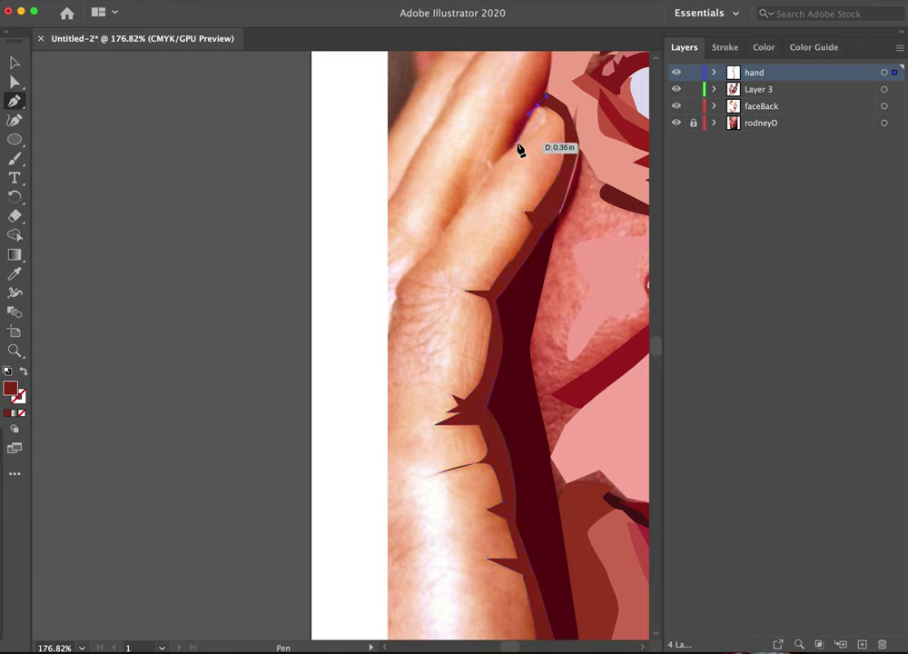
pyautogui.click(516, 142)
pyautogui.click(474, 187)
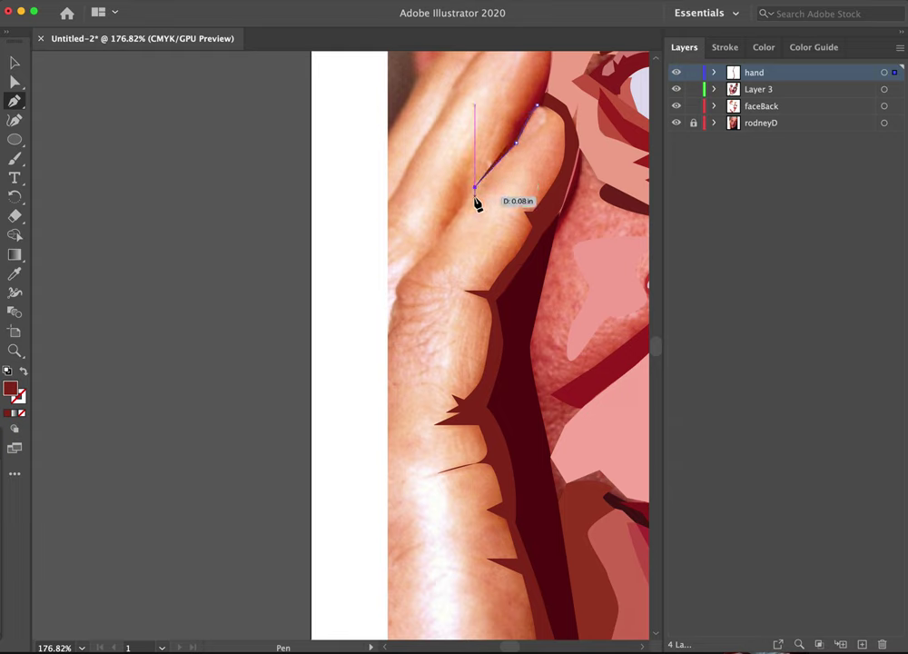
pyautogui.click(439, 248)
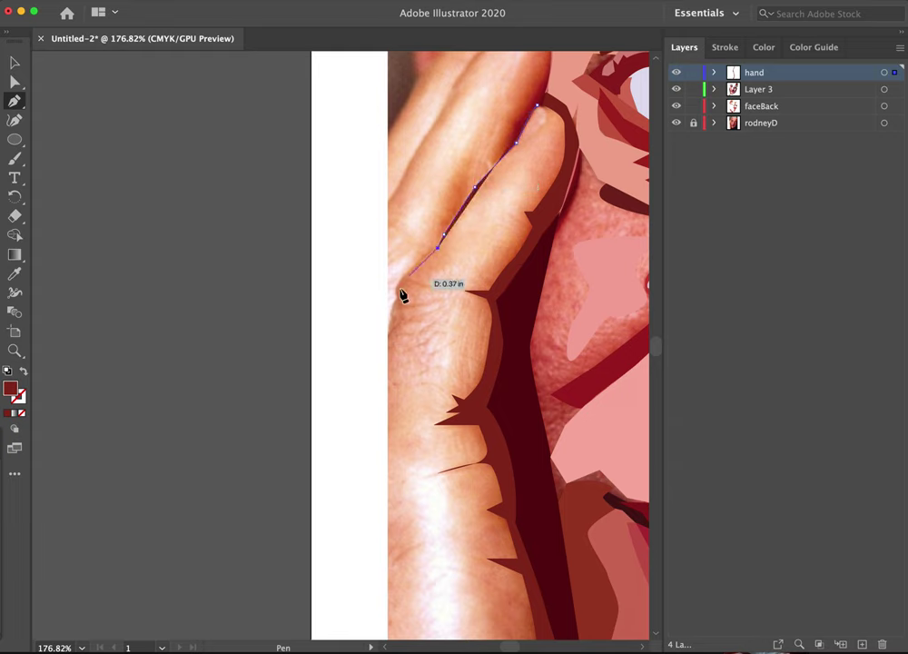
pyautogui.click(390, 328)
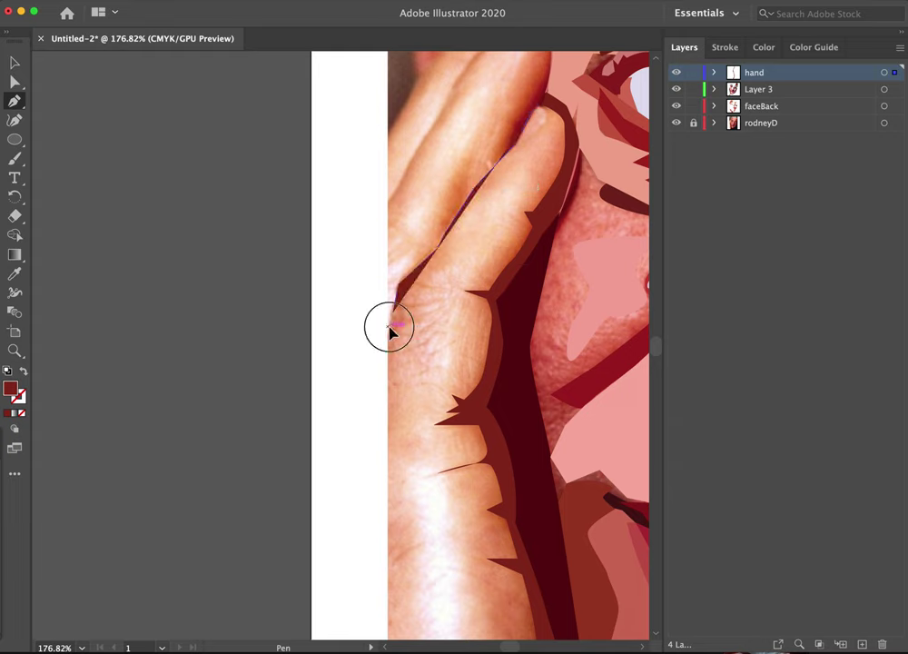
# - Swap fill and stroke, and extend the path down the photo's edge to the corner and along the bottom to the wrist shadow
pyautogui.click(24, 373)
pyautogui.press('space')
pyautogui.moveTo(444, 563)
pyautogui.mouseDown()
pyautogui.moveTo(460, 328)
pyautogui.moveTo(450, 357)
pyautogui.mouseUp()
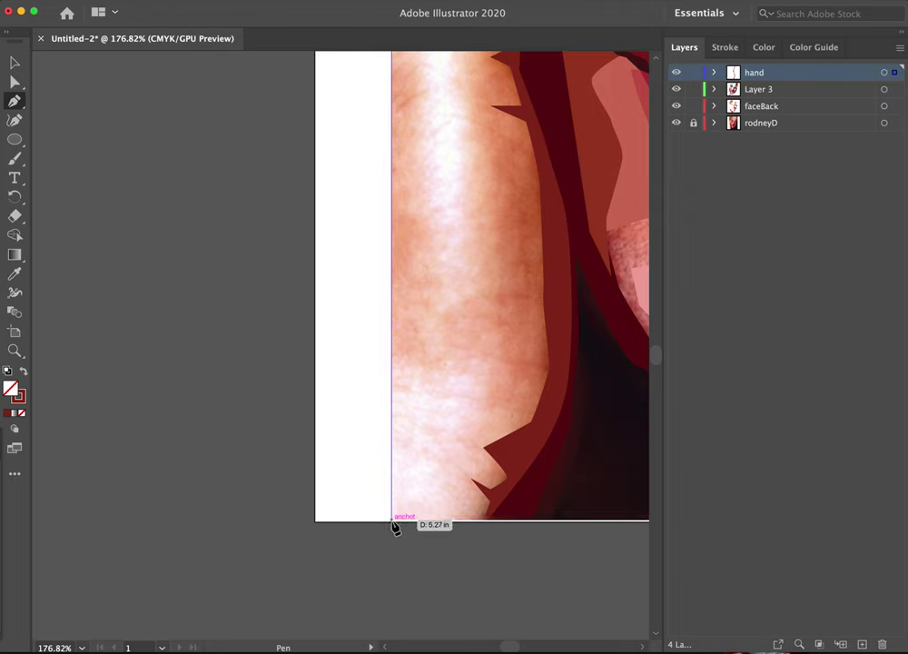
pyautogui.click(392, 521)
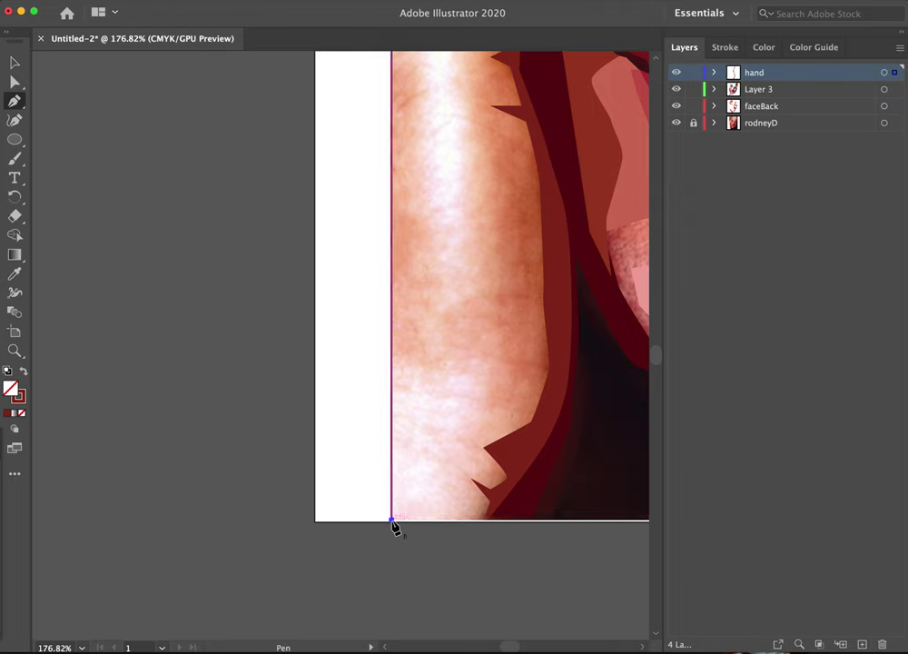
pyautogui.click(489, 522)
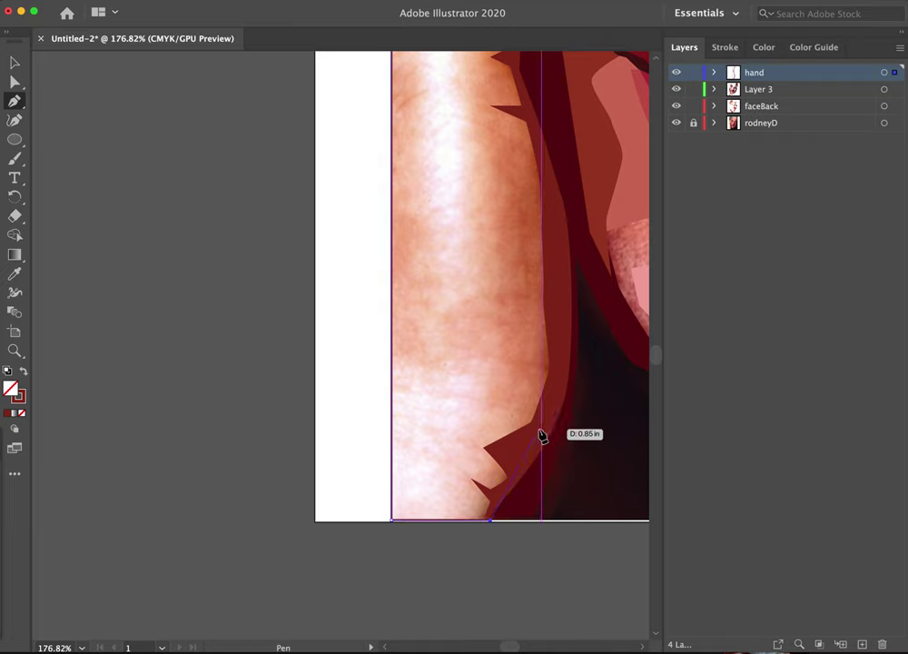
# - Carry the base path up the side of the palm inside the dark red shadow to the crease at the little finger
pyautogui.moveTo(542, 429); pyautogui.dragTo(559, 402)
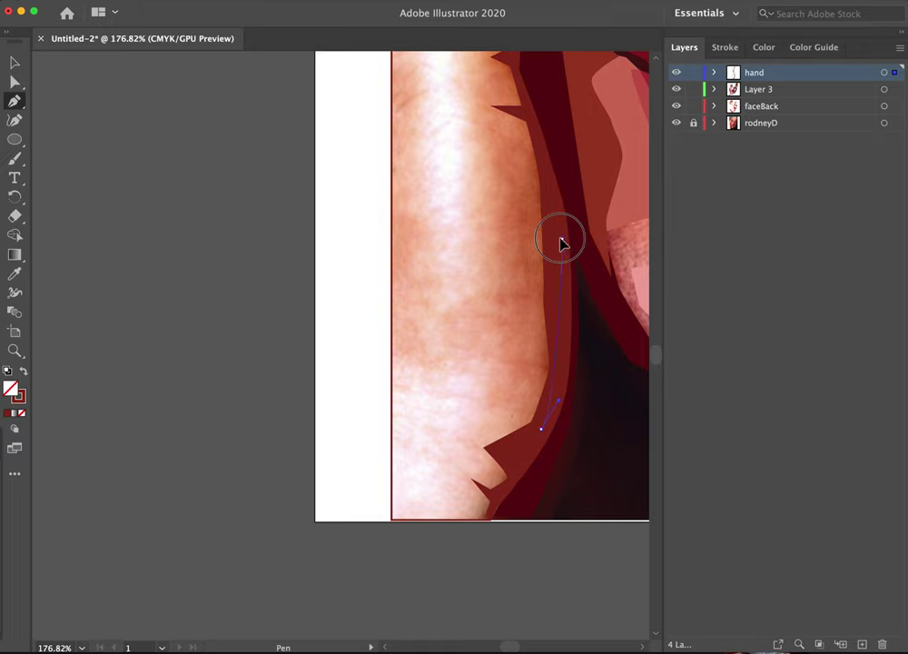
pyautogui.moveTo(551, 214); pyautogui.dragTo(552, 542)
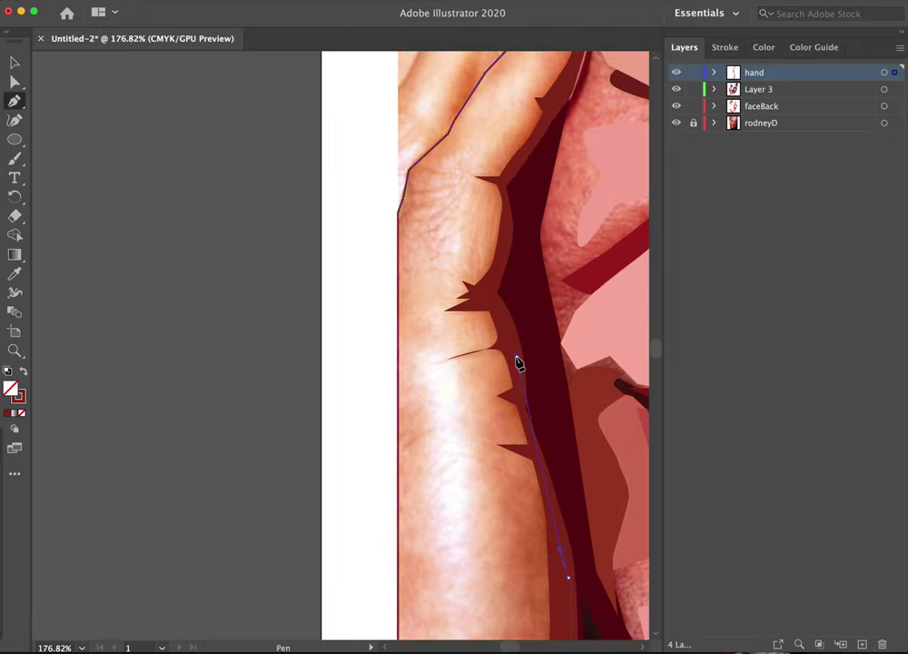
pyautogui.click(497, 285)
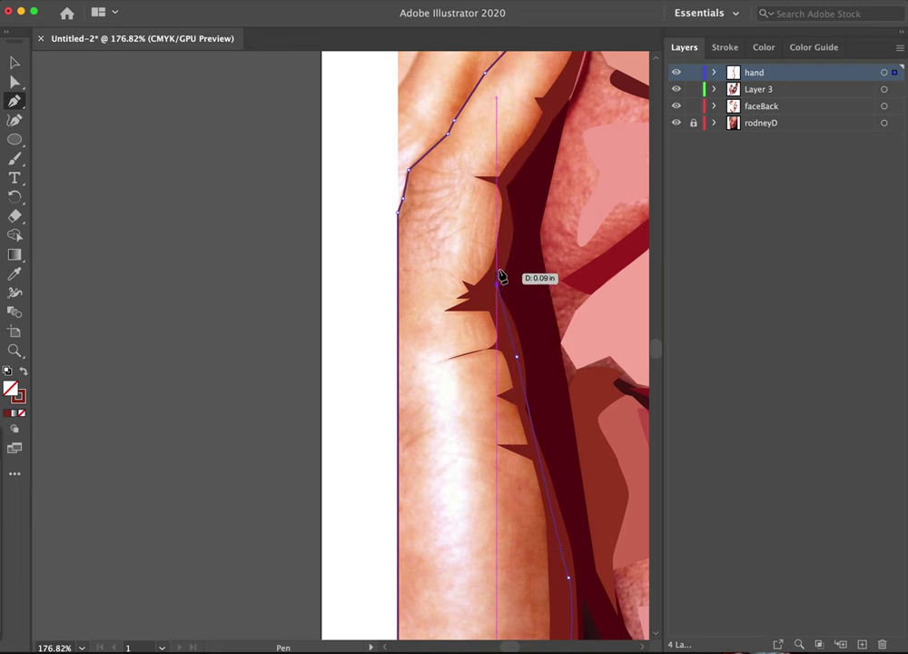
pyautogui.moveTo(507, 221); pyautogui.dragTo(506, 202)
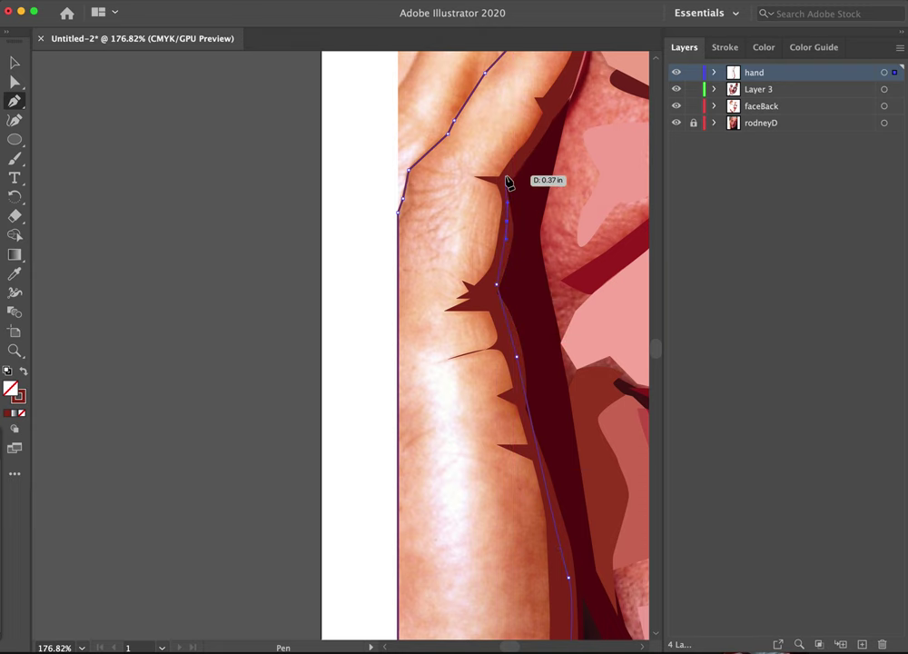
pyautogui.click(506, 177)
# - Trace the base path up the little finger within the shadow band, round the fingertip, and close the shape
pyautogui.press('space')
pyautogui.moveTo(531, 140); pyautogui.dragTo(468, 318)
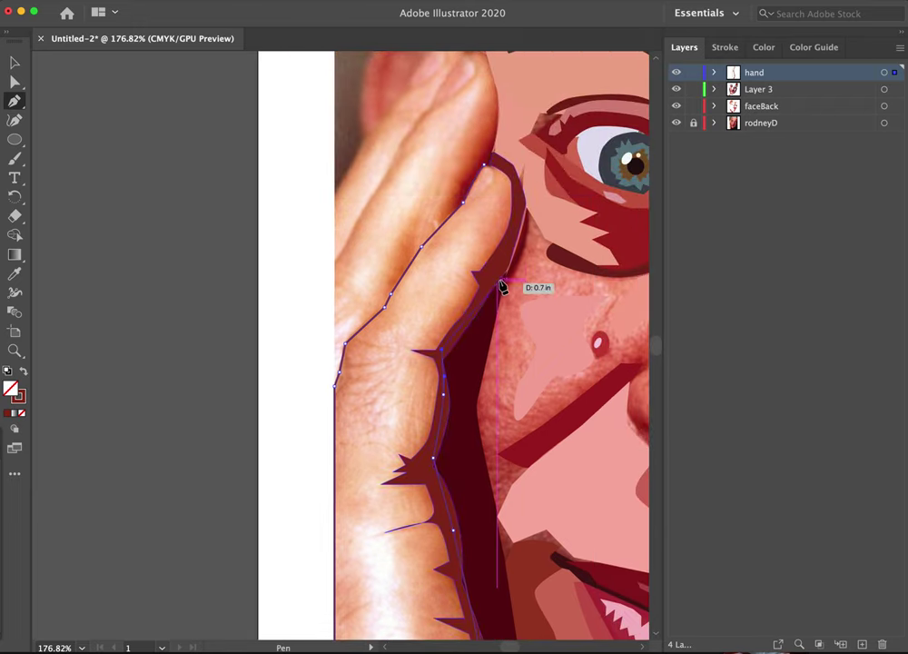
pyautogui.moveTo(510, 267); pyautogui.dragTo(511, 243)
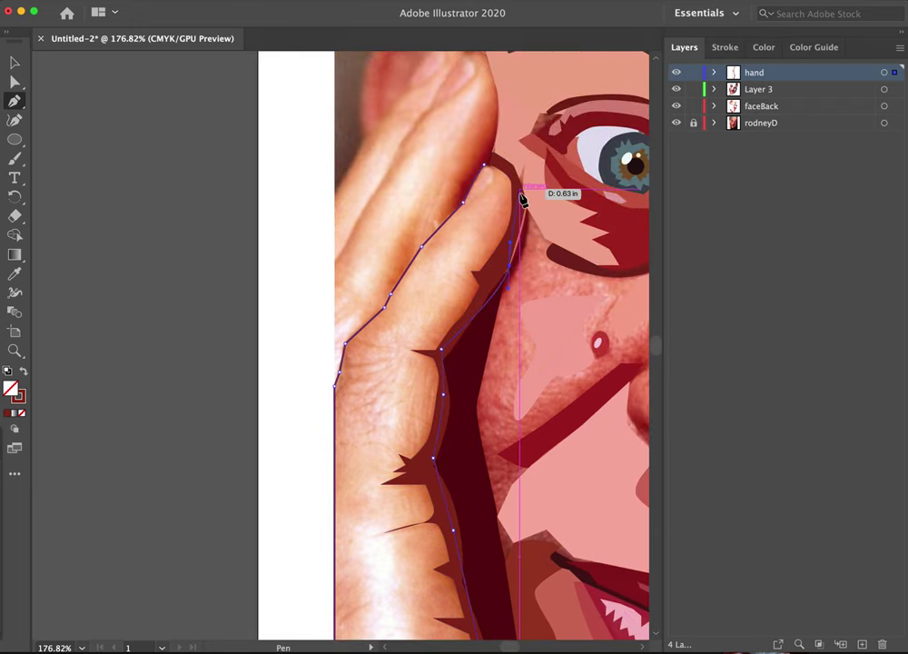
pyautogui.moveTo(519, 194); pyautogui.dragTo(490, 172)
pyautogui.click(499, 162)
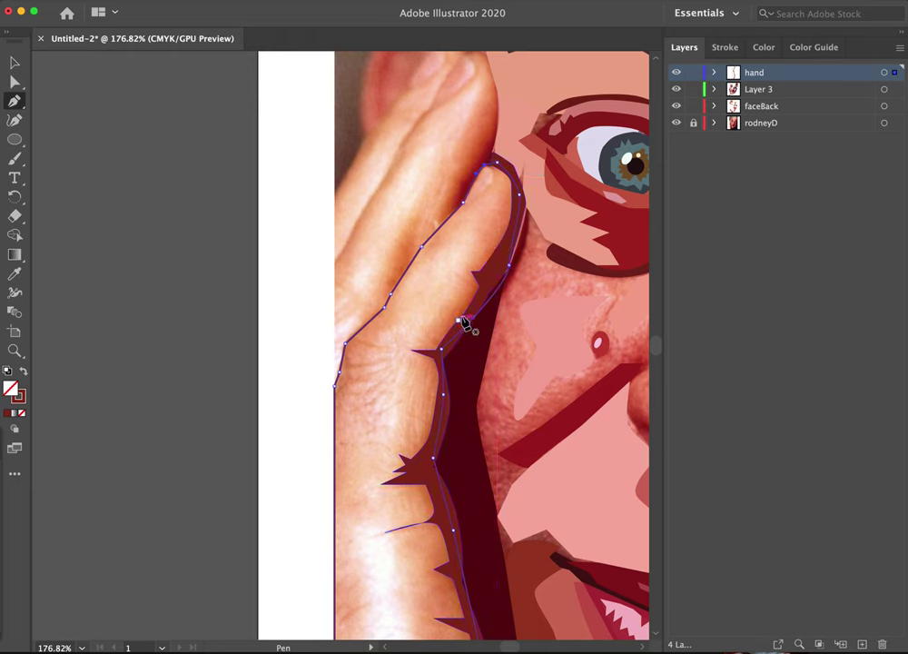
# - Fill the hand's base shape with light orange sampled from the photo and send it behind the dark red shadow
pyautogui.press('i')
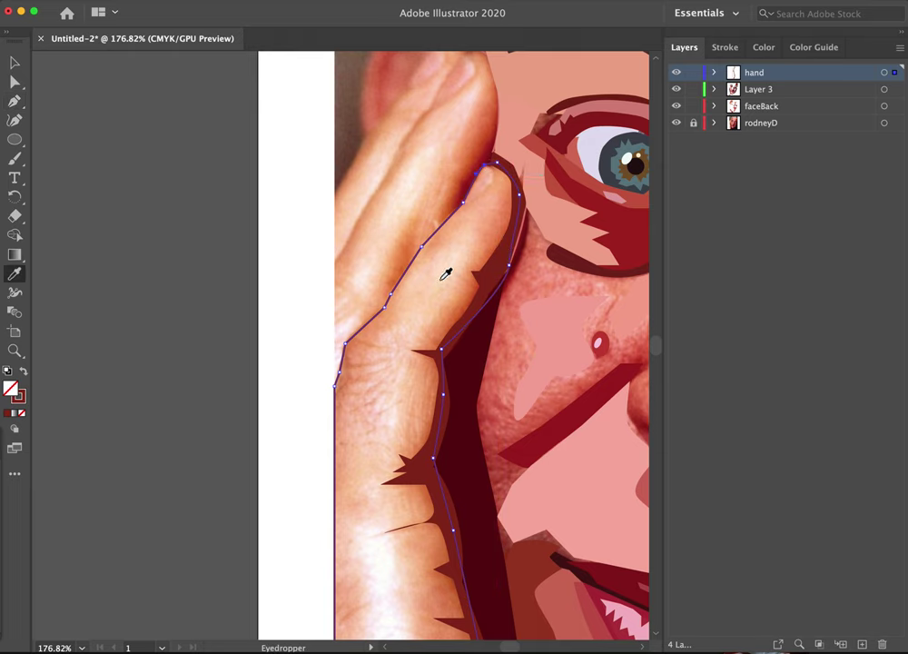
pyautogui.click(423, 397)
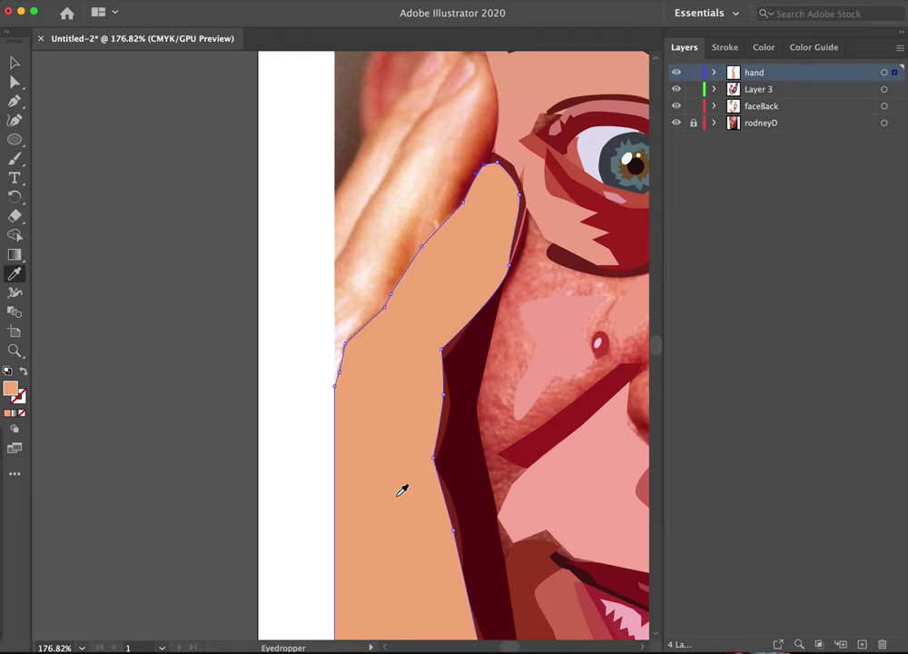
pyautogui.press('super+shift+bracketleft')
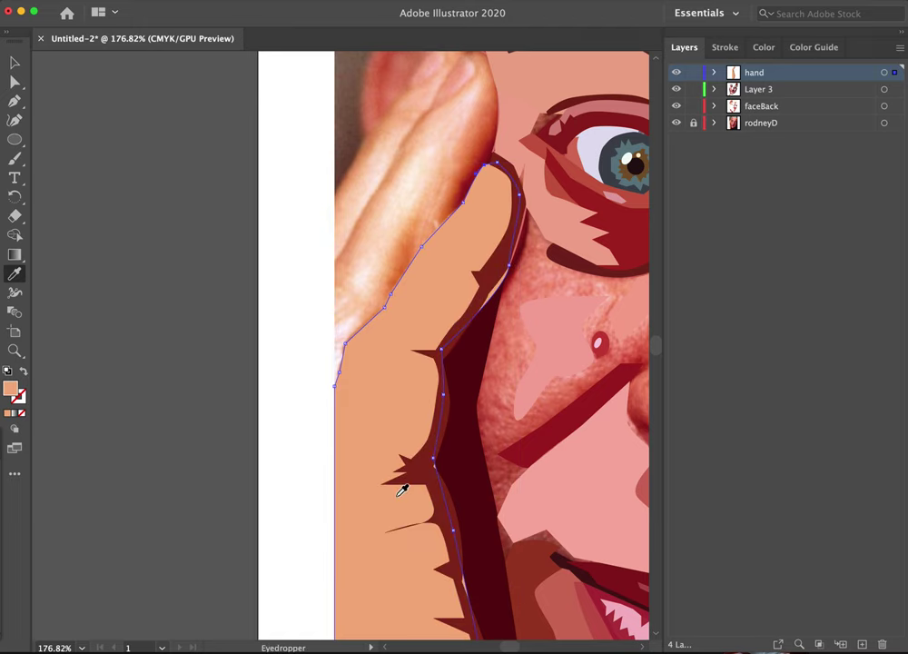
# - Switch the base shape to outline only and start a wrist highlight shape running down the photo's edge and along the bottom
pyautogui.click(23, 375)
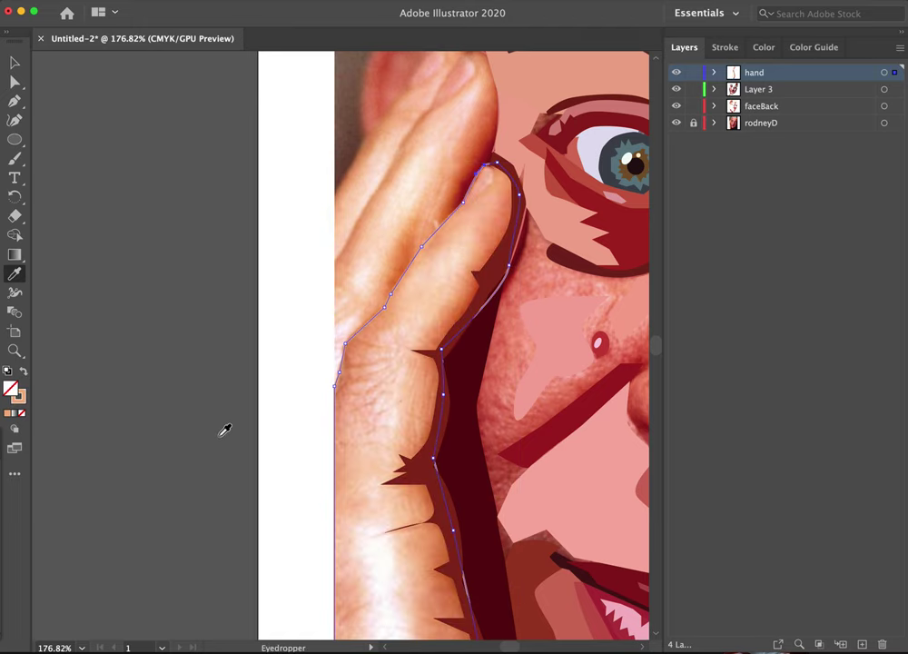
pyautogui.moveTo(408, 484); pyautogui.dragTo(470, 286)
pyautogui.moveTo(450, 449); pyautogui.dragTo(423, 351)
pyautogui.press('p')
pyautogui.moveTo(459, 547); pyautogui.dragTo(437, 439)
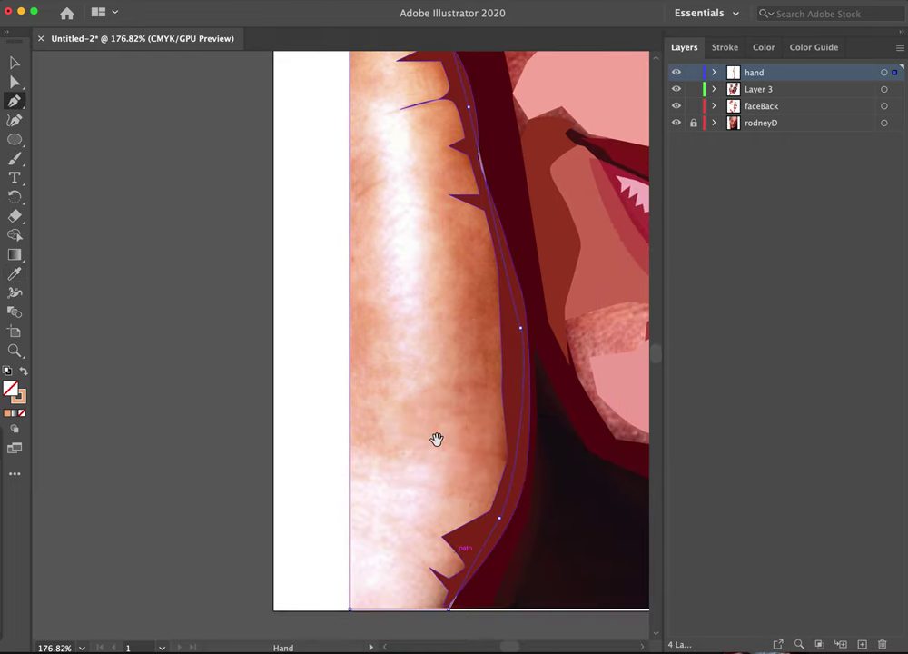
pyautogui.click(392, 463)
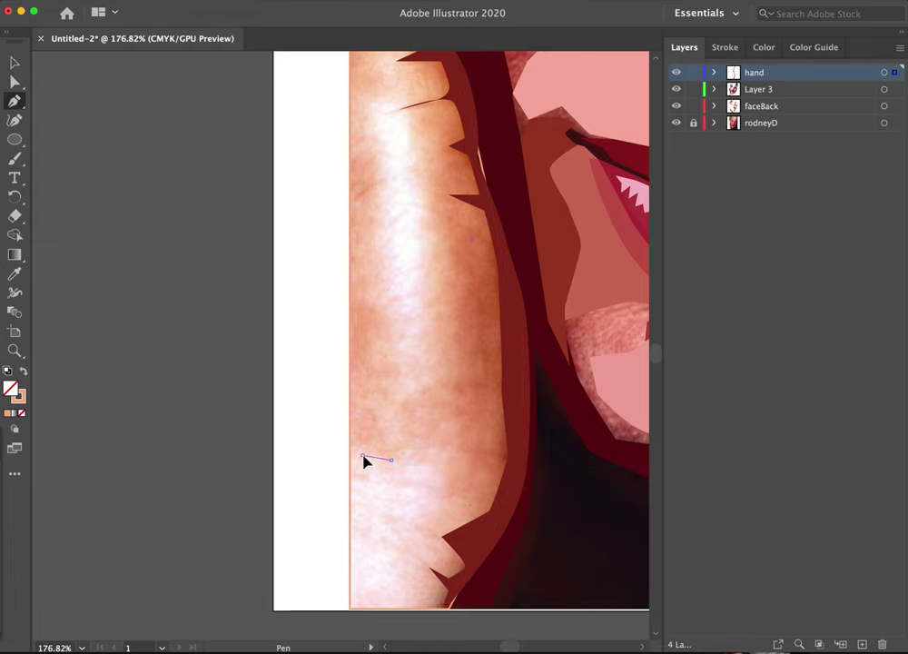
pyautogui.click(351, 491)
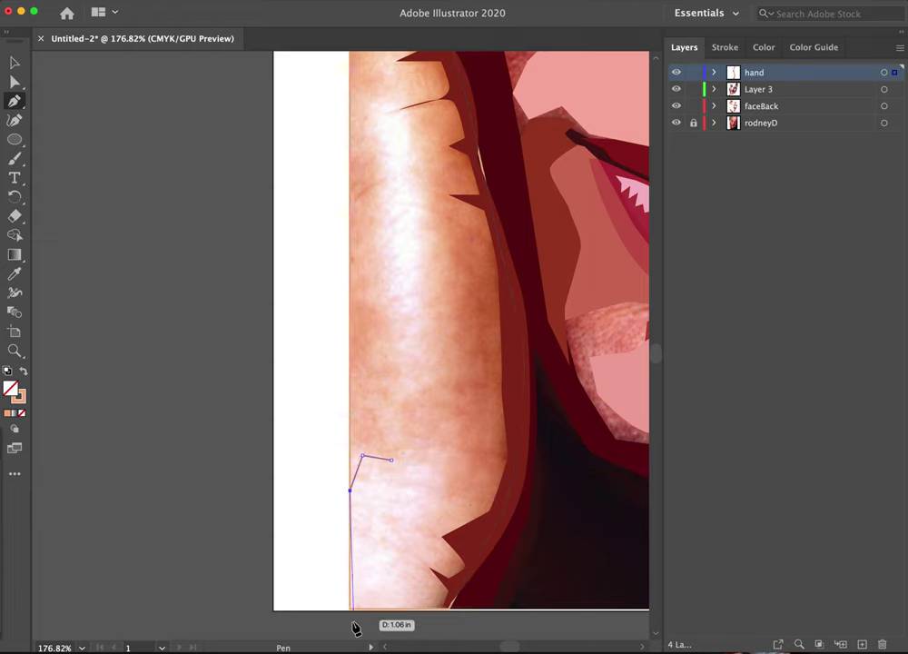
pyautogui.press('space')
pyautogui.moveTo(351, 608); pyautogui.dragTo(342, 545)
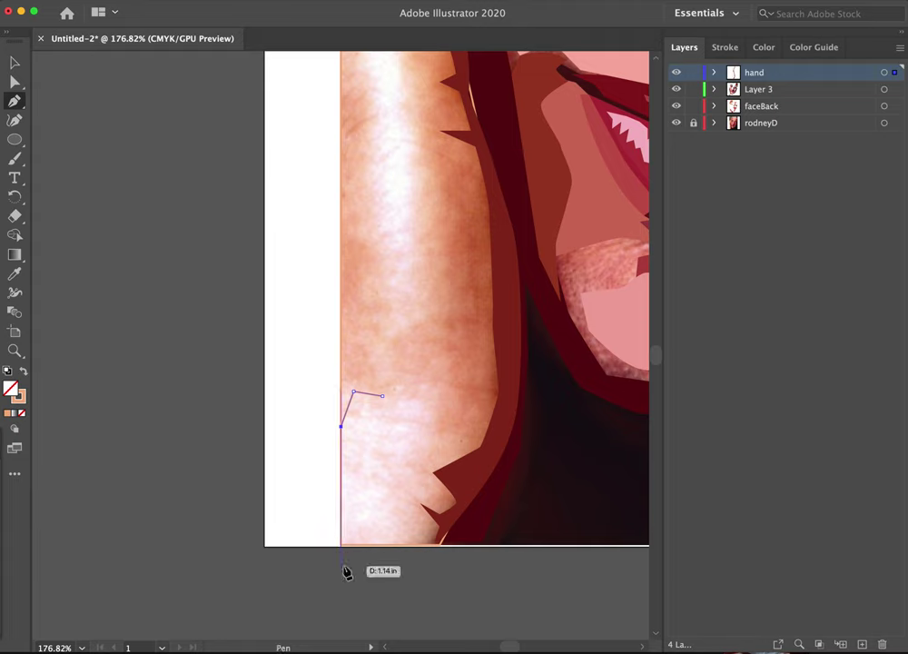
pyautogui.click(341, 546)
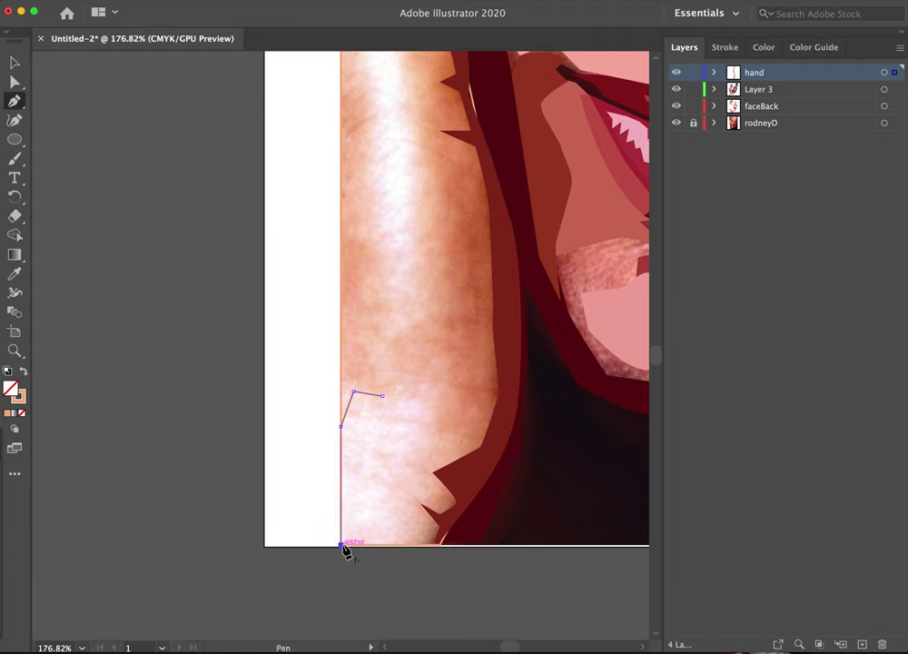
pyautogui.click(404, 546)
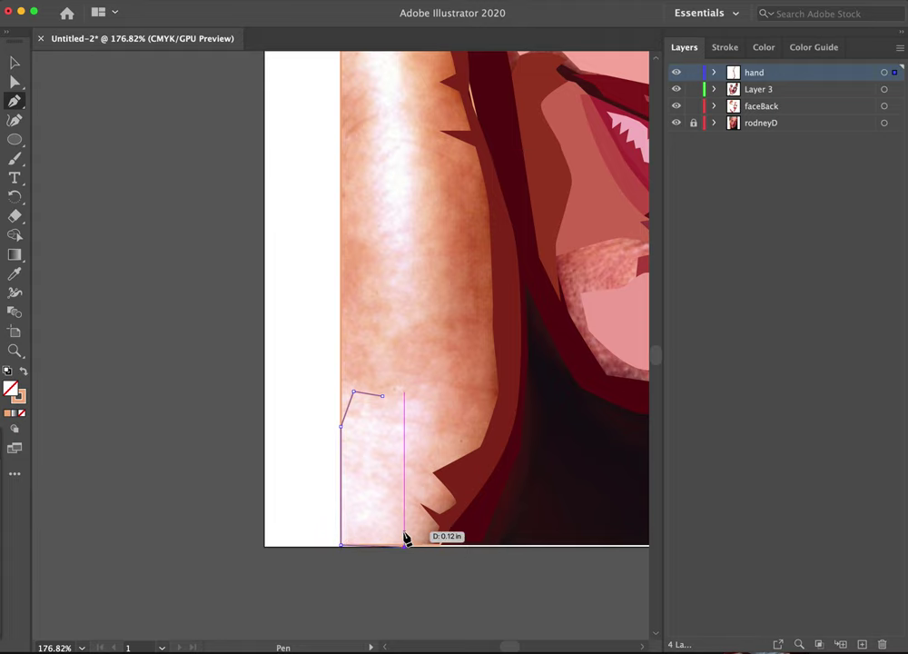
# - Trace the highlight's inner edge up from the wrist beside the shadow notches, adding an inward step at the lower palm
pyautogui.click(404, 532)
pyautogui.click(412, 518)
pyautogui.click(419, 491)
pyautogui.click(439, 439)
pyautogui.click(426, 378)
pyautogui.click(405, 375)
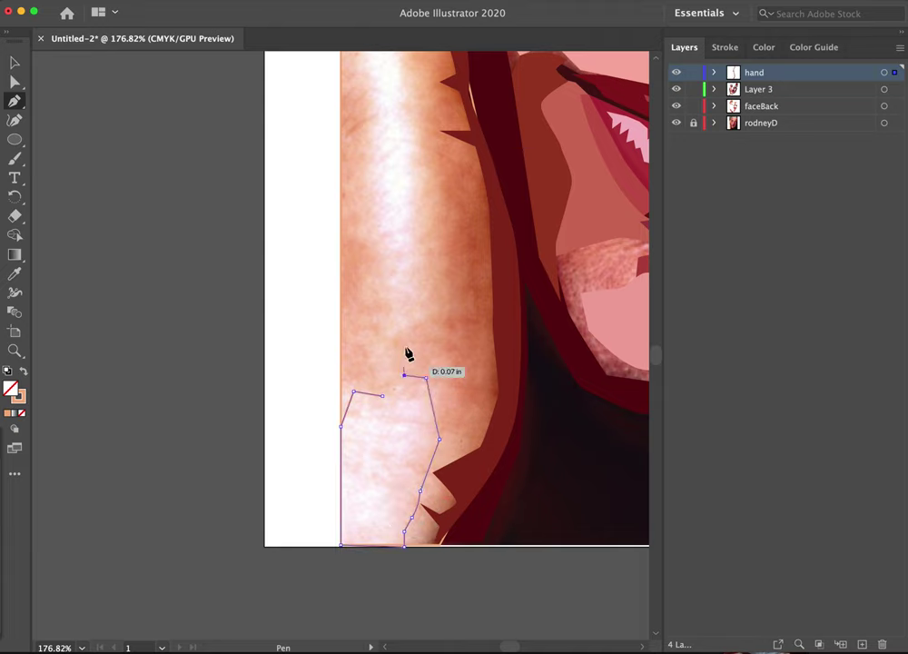
pyautogui.click(406, 331)
pyautogui.click(418, 320)
pyautogui.click(440, 313)
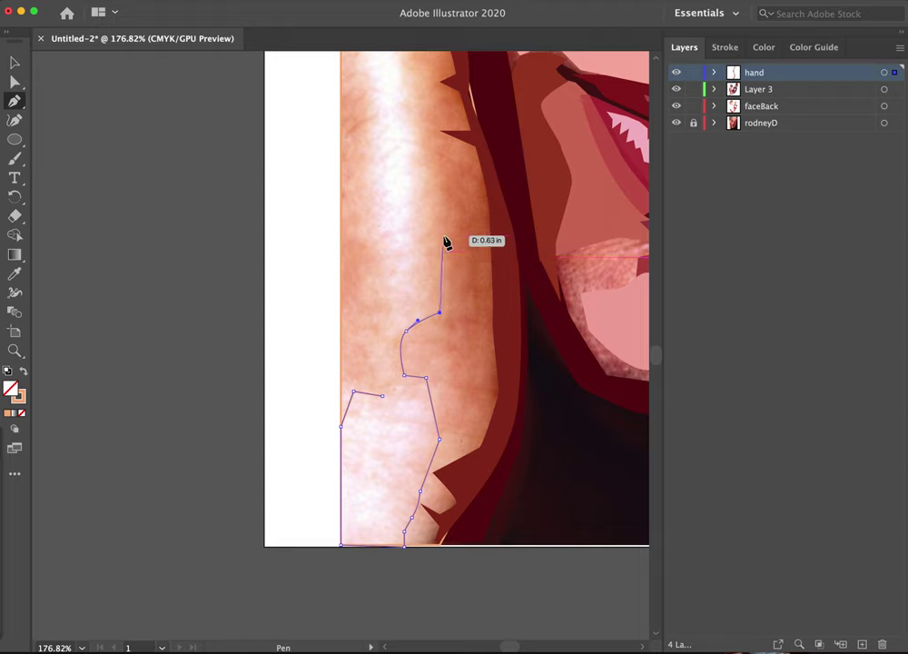
# - Continue the highlight's inner edge from the lower palm step up the palm, past the thin crease, to the little finger's base
pyautogui.moveTo(440, 231); pyautogui.dragTo(435, 211)
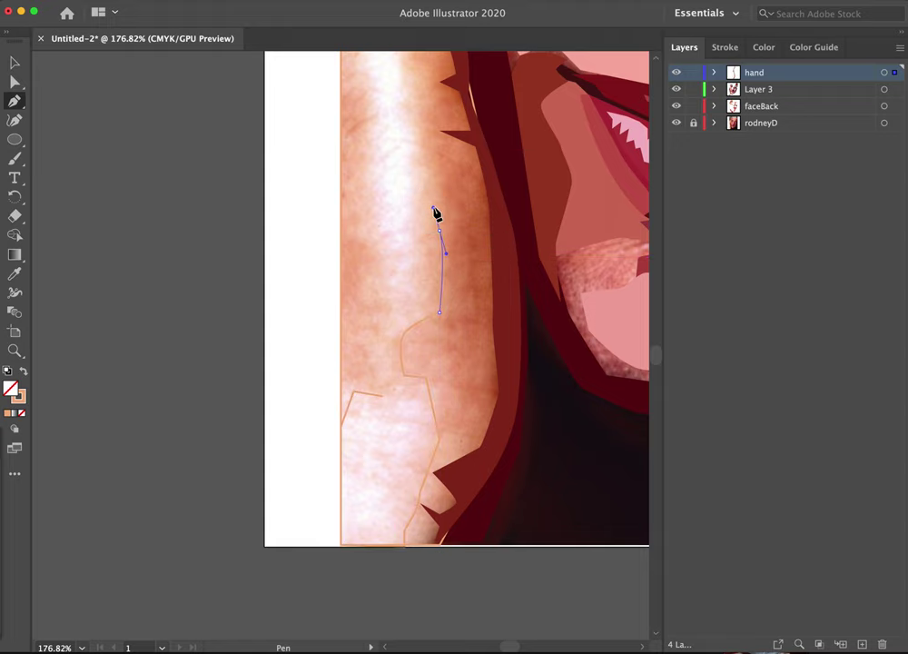
pyautogui.scroll(6, 468, 300)
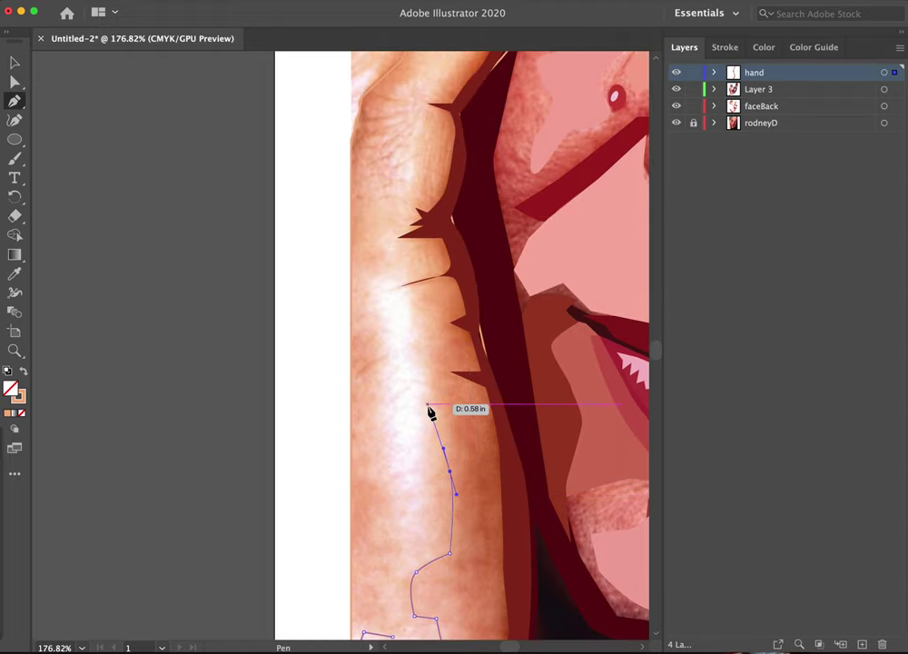
pyautogui.click(427, 385)
pyautogui.click(416, 338)
pyautogui.click(414, 325)
pyautogui.click(410, 312)
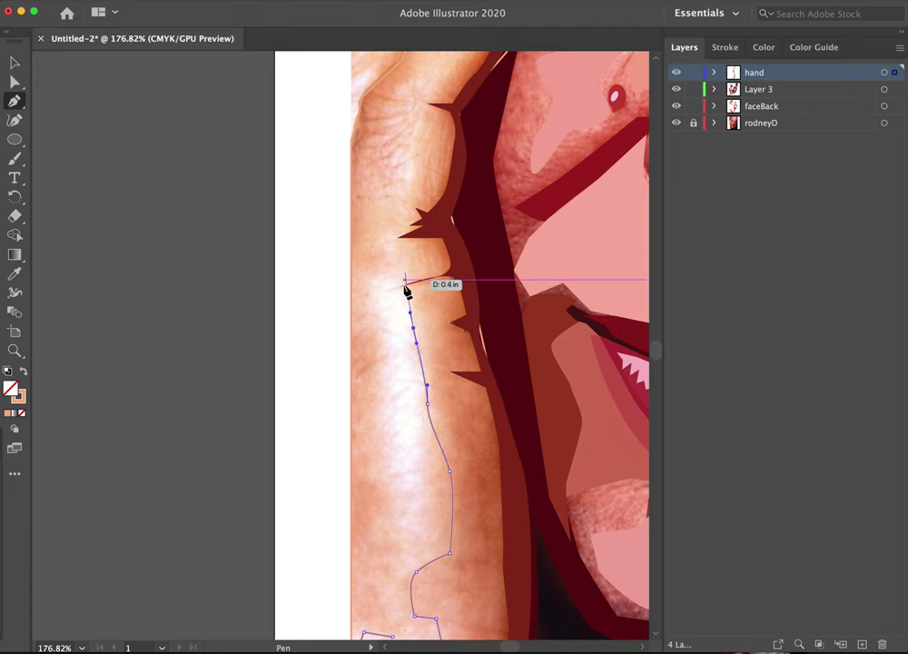
pyautogui.click(405, 278)
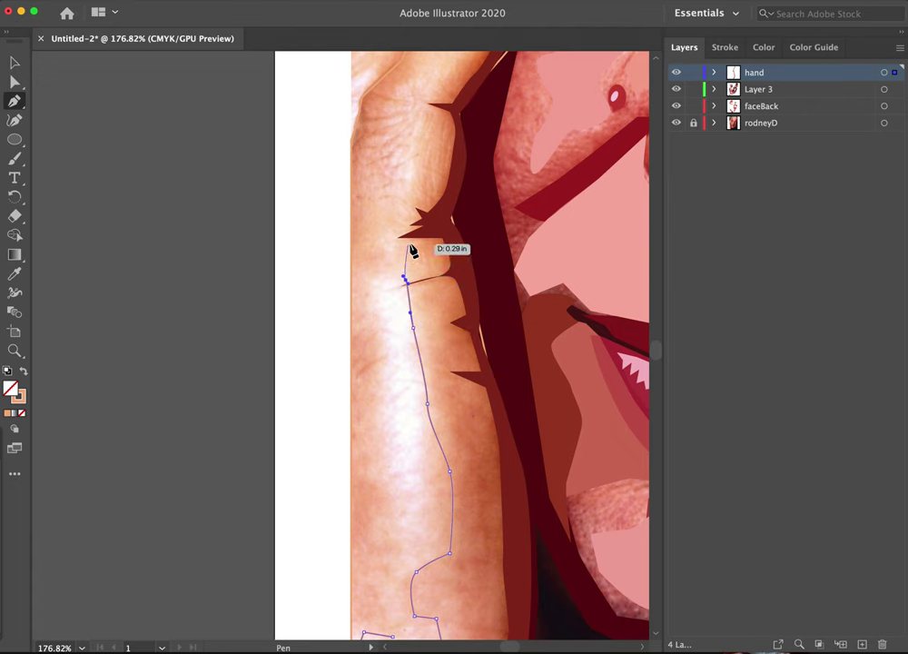
pyautogui.click(410, 243)
# - Trace the highlight edge up the little finger along its shadow notches and end it in a narrow tip below the fingertip
pyautogui.moveTo(410, 225); pyautogui.dragTo(393, 326)
pyautogui.press('space')
pyautogui.moveTo(394, 279); pyautogui.dragTo(398, 266)
pyautogui.click(413, 237)
pyautogui.click(423, 207)
pyautogui.click(458, 157)
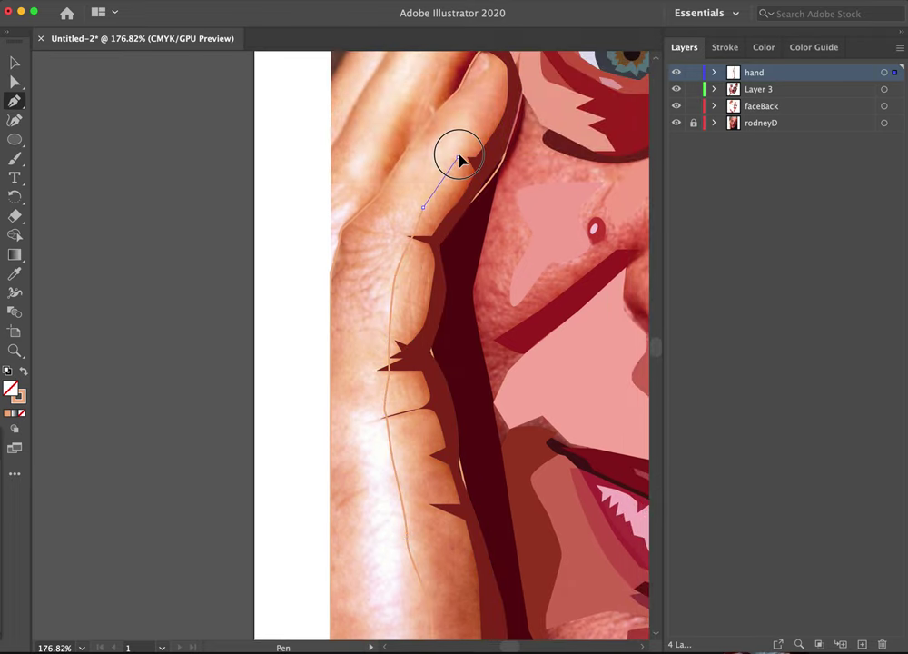
pyautogui.click(474, 119)
pyautogui.click(467, 114)
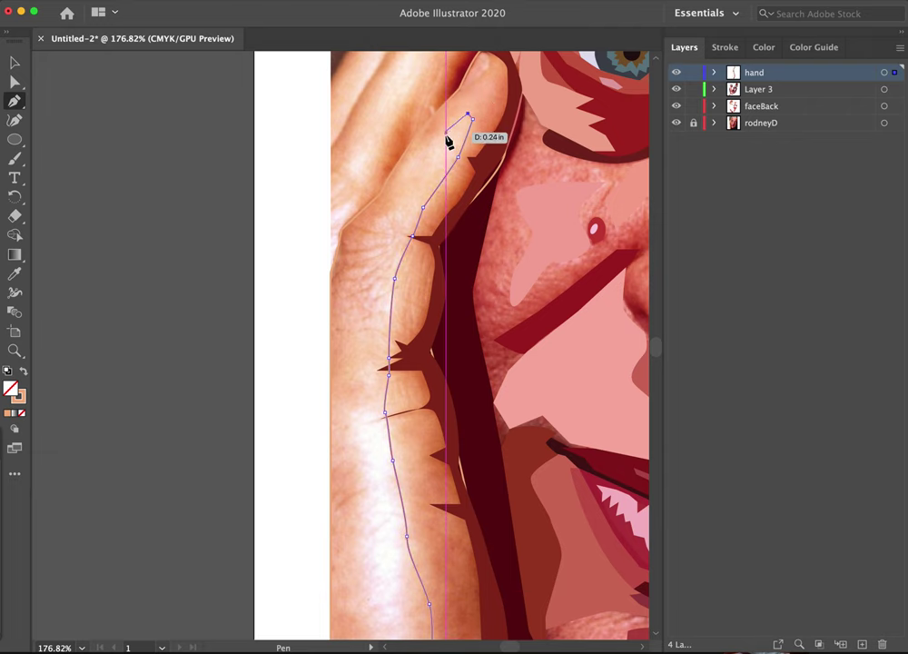
# - Trace the highlight's outer edge back down the little finger, adding a small inward curve midway and a corner at the knuckle
pyautogui.moveTo(446, 140); pyautogui.dragTo(379, 221)
pyautogui.click(420, 160)
pyautogui.click(423, 179)
pyautogui.click(373, 230)
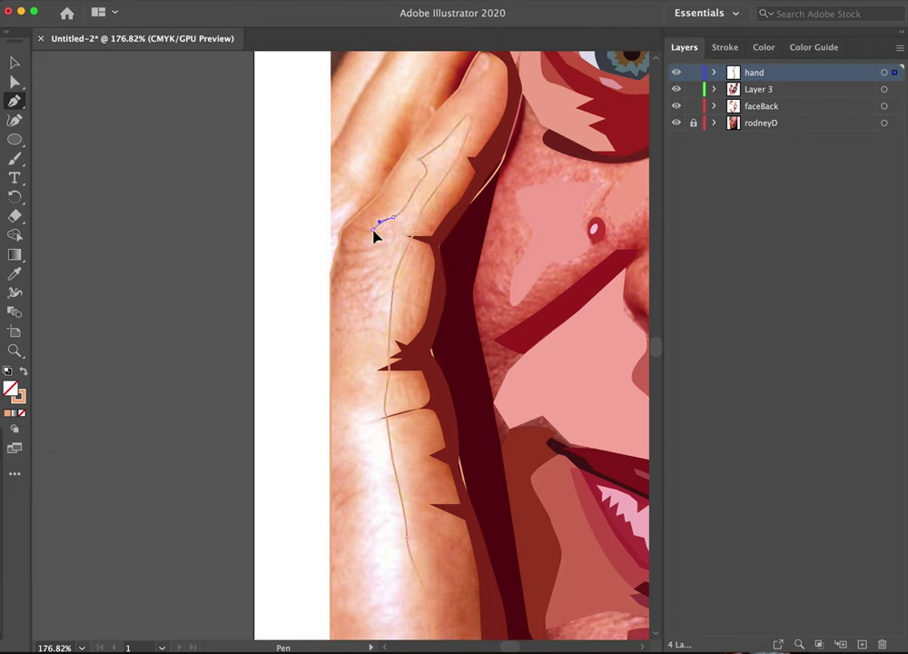
pyautogui.click(373, 274)
pyautogui.click(356, 323)
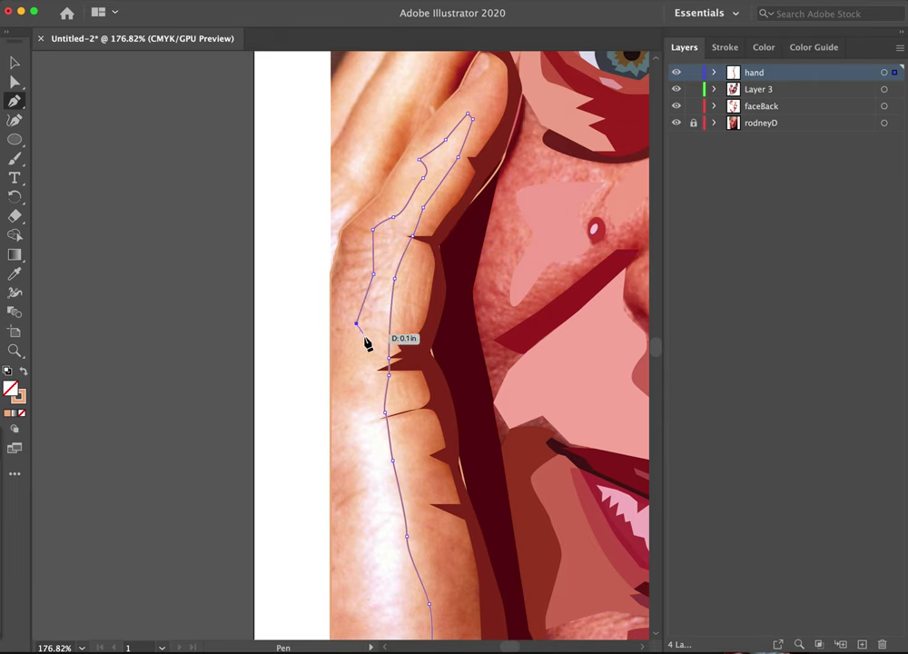
# - Trace the highlight's outer edge in a wavy line down the palm and close the shape at its starting section near the wrist
pyautogui.moveTo(367, 343); pyautogui.dragTo(365, 344)
pyautogui.moveTo(366, 405); pyautogui.dragTo(353, 441)
pyautogui.click(364, 469)
pyautogui.press('space')
pyautogui.moveTo(350, 505); pyautogui.dragTo(324, 350)
pyautogui.moveTo(327, 394); pyautogui.dragTo(336, 406)
pyautogui.moveTo(344, 452); pyautogui.dragTo(345, 462)
pyautogui.click(324, 502)
pyautogui.moveTo(339, 543); pyautogui.dragTo(338, 554)
pyautogui.click(343, 592)
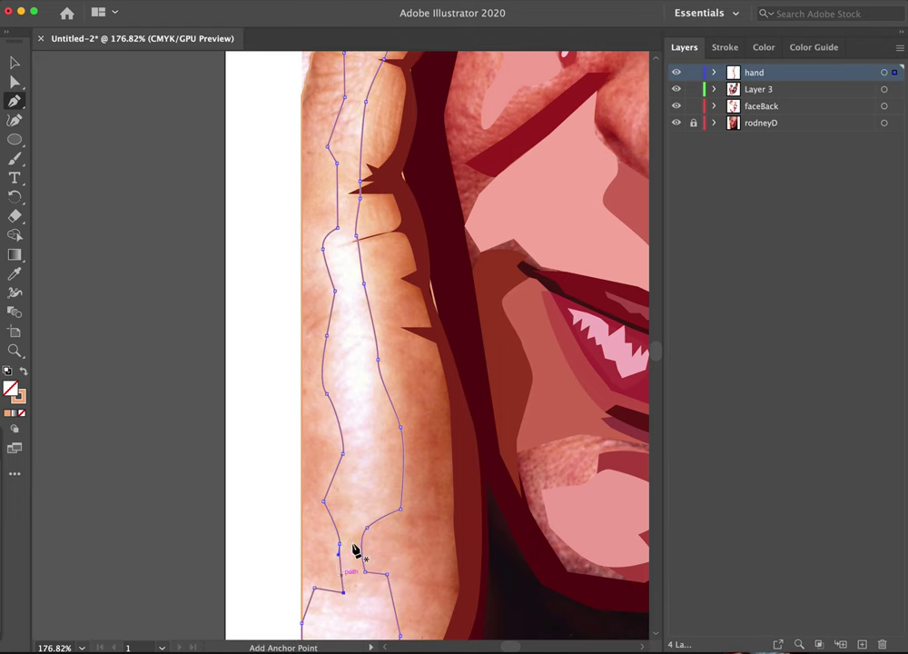
# - Fill the closed hand highlight with near-white sampled from the brightest part of the photo's palm
pyautogui.press('i')
pyautogui.click(362, 372)
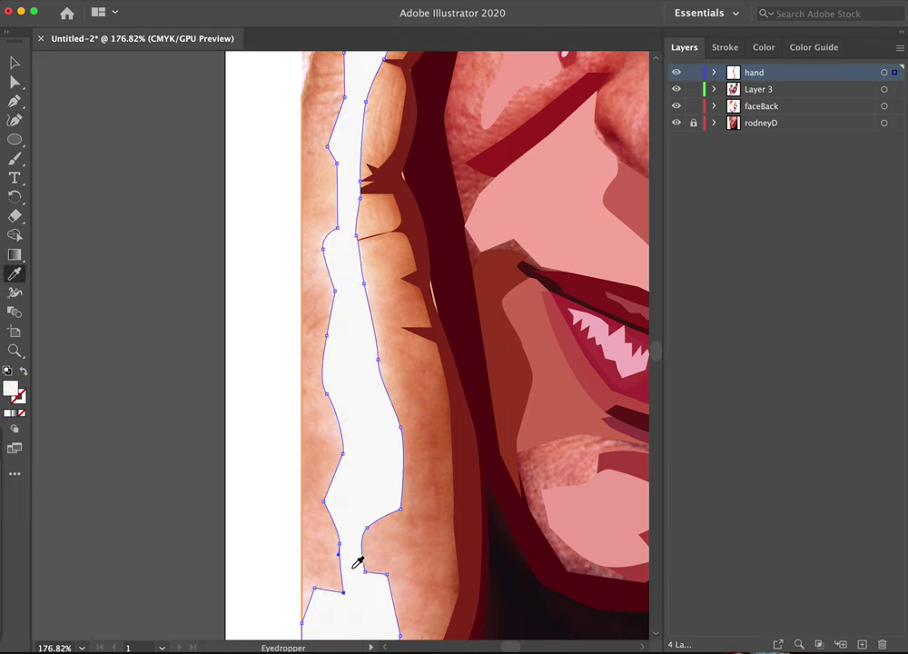
pyautogui.scroll(5, 167, 207)
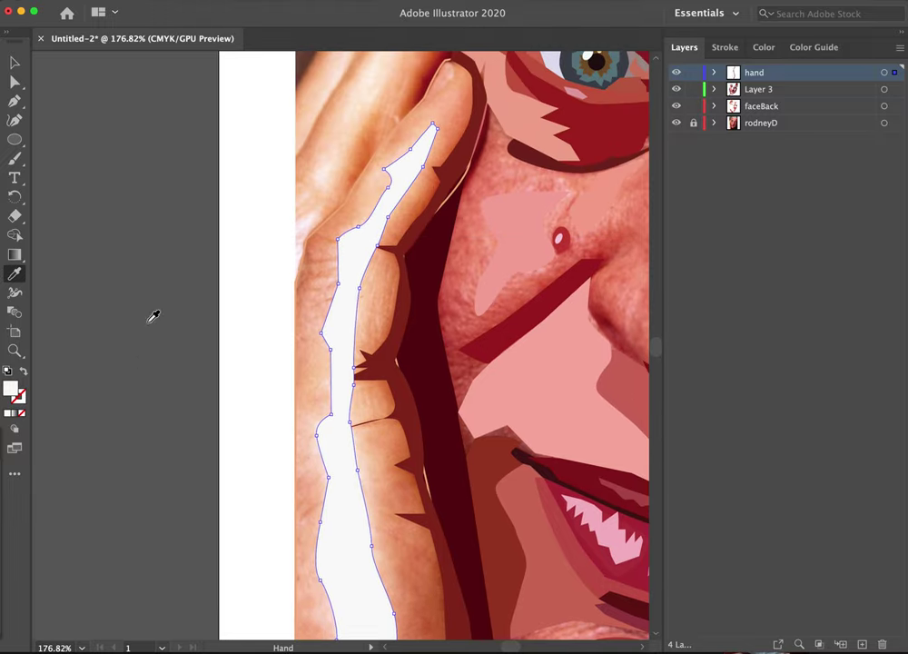
# - Swap the hand base shape's outline colour back to a light orange fill, and deselect it
pyautogui.click(14, 62)
pyautogui.click(324, 221)
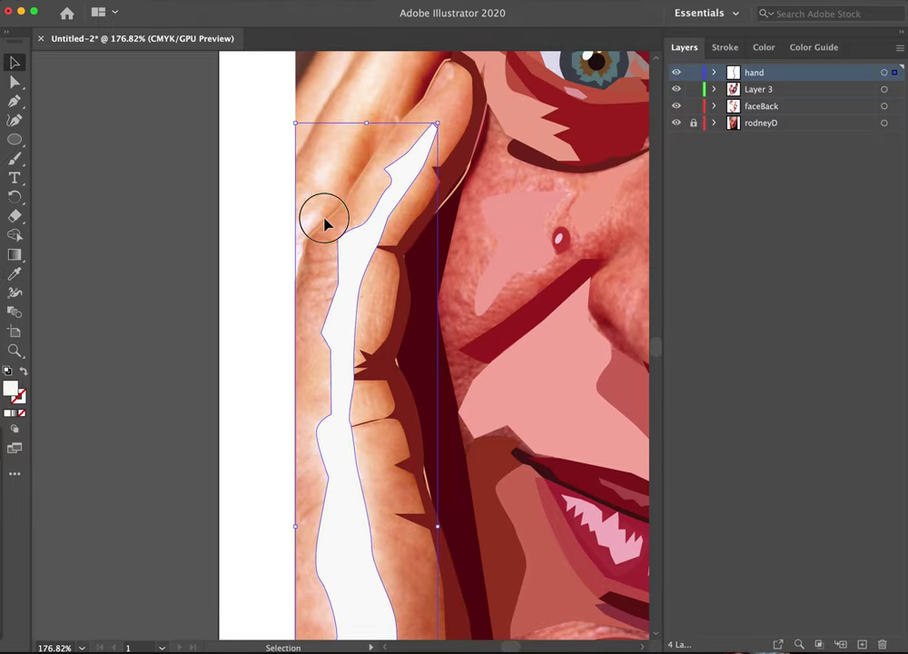
pyautogui.click(325, 218)
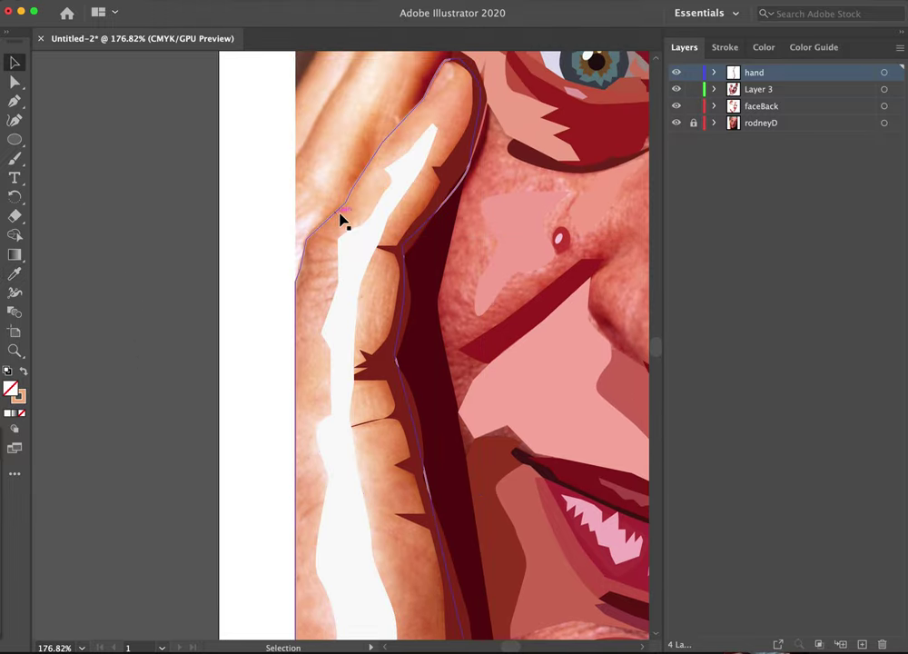
pyautogui.click(356, 188)
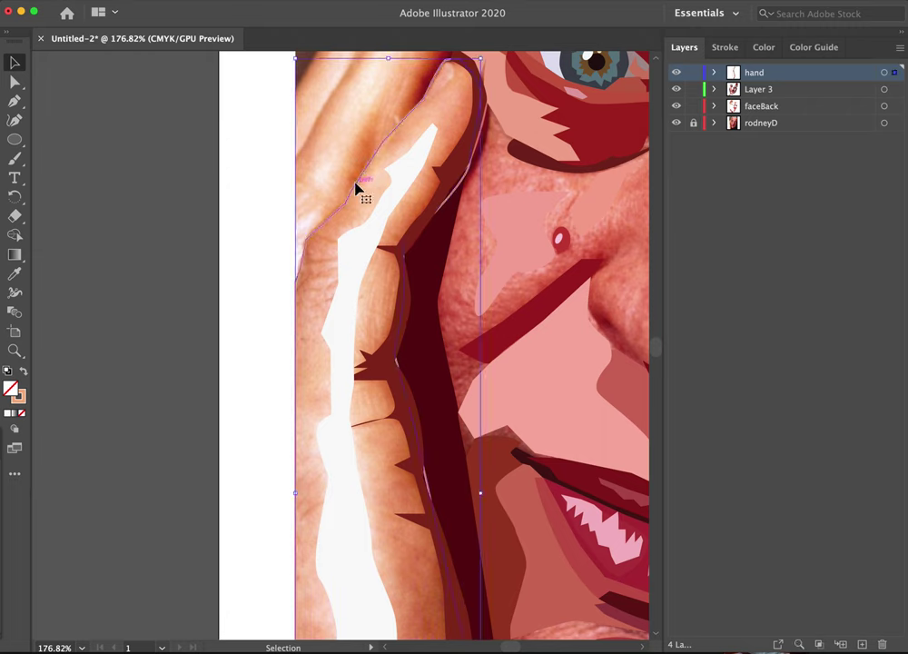
pyautogui.click(23, 371)
pyautogui.press('super+shift+a')
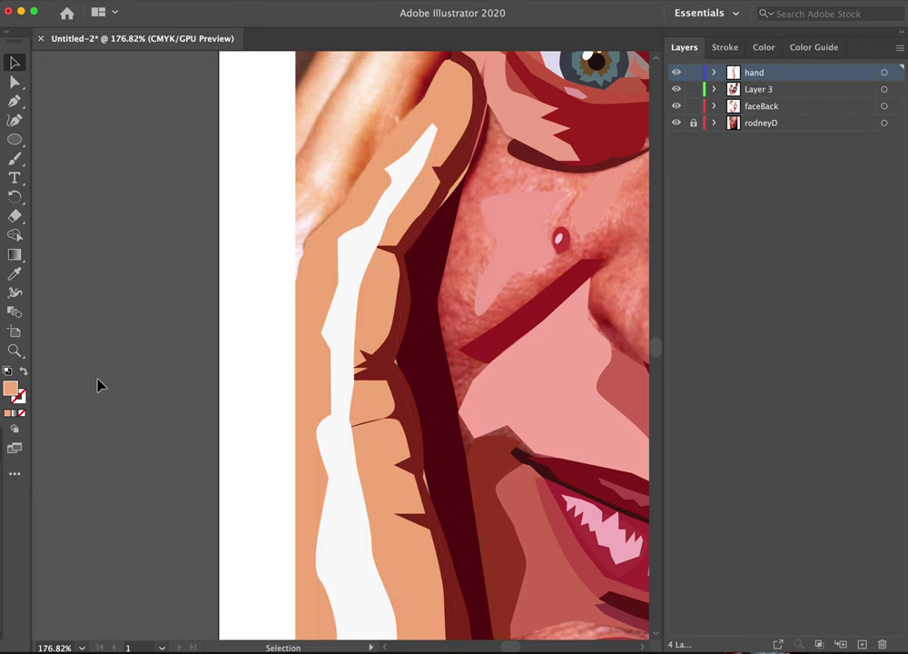
# - Hide the rodneyD photo layer to check the vector shapes around the little finger on their own
pyautogui.doubleClick(15, 351)
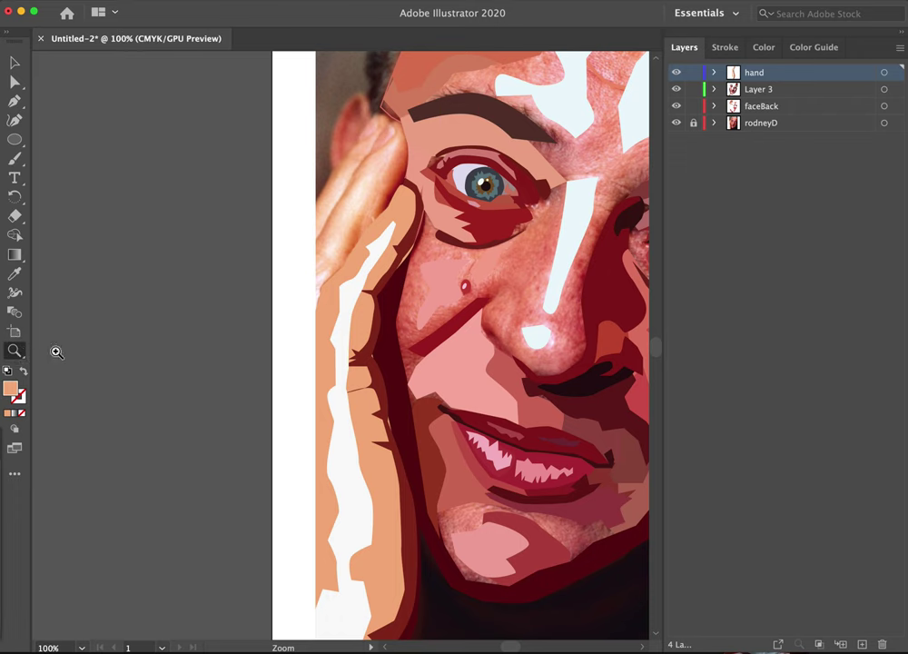
pyautogui.click(675, 124)
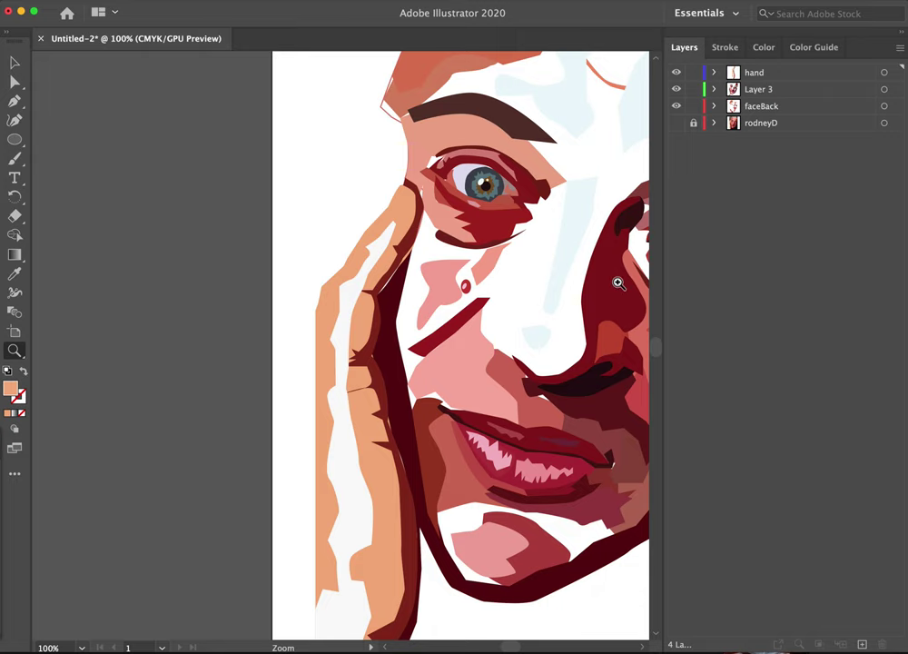
pyautogui.click(442, 243)
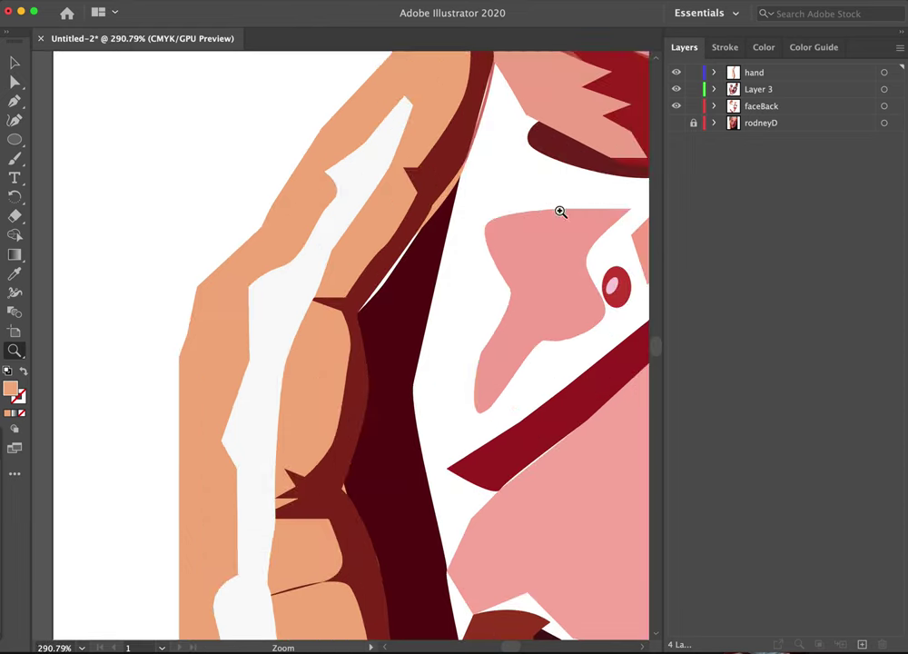
pyautogui.click(497, 235)
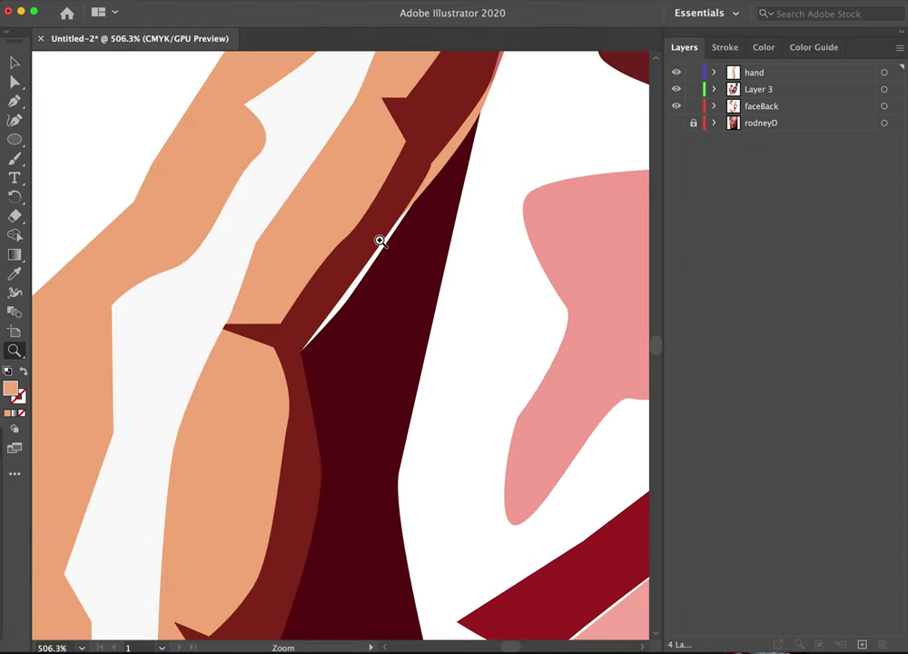
pyautogui.press('v')
pyautogui.click(384, 243)
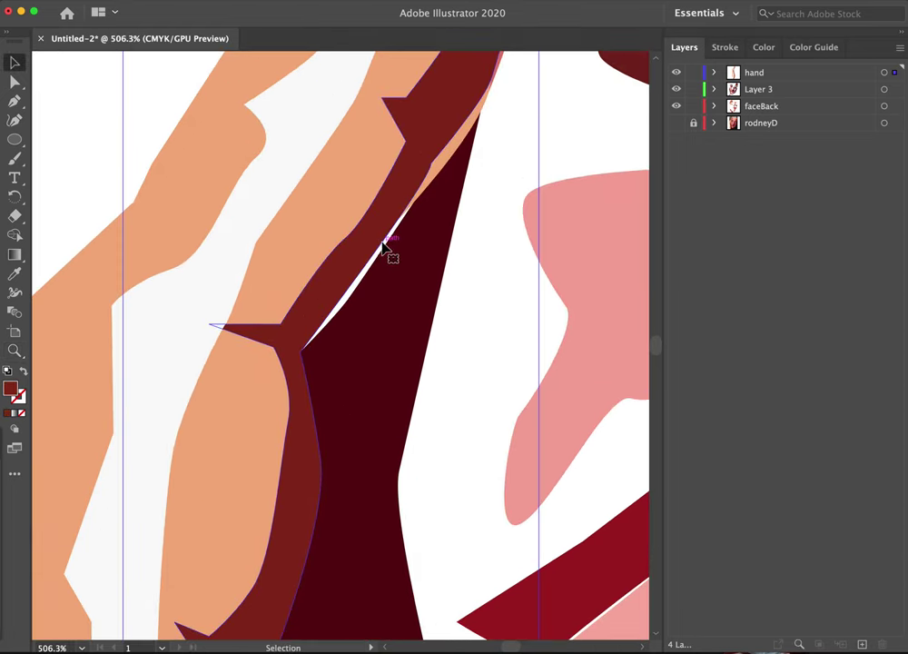
pyautogui.press('d')
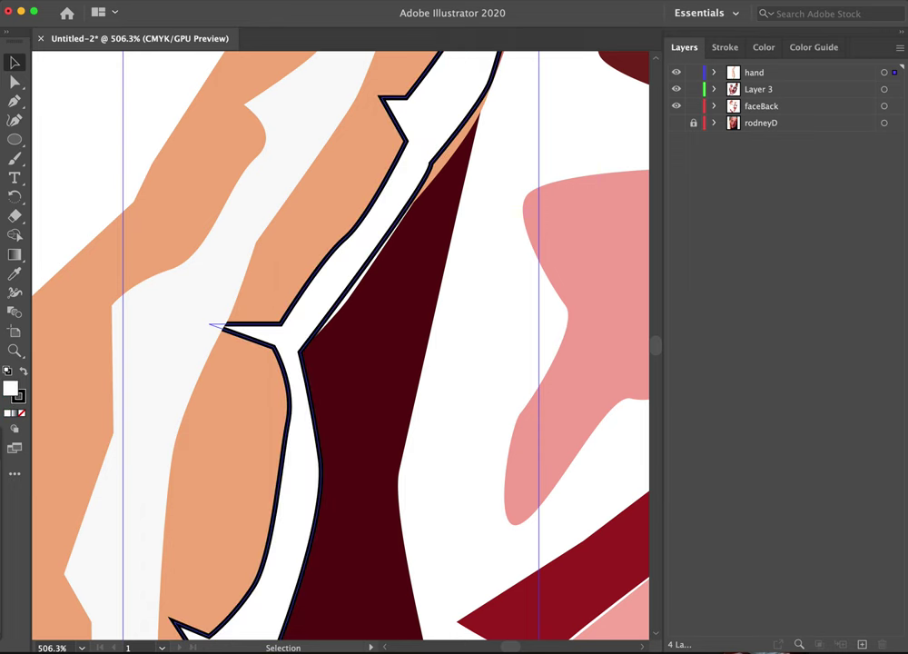
pyautogui.press('cmd+z')
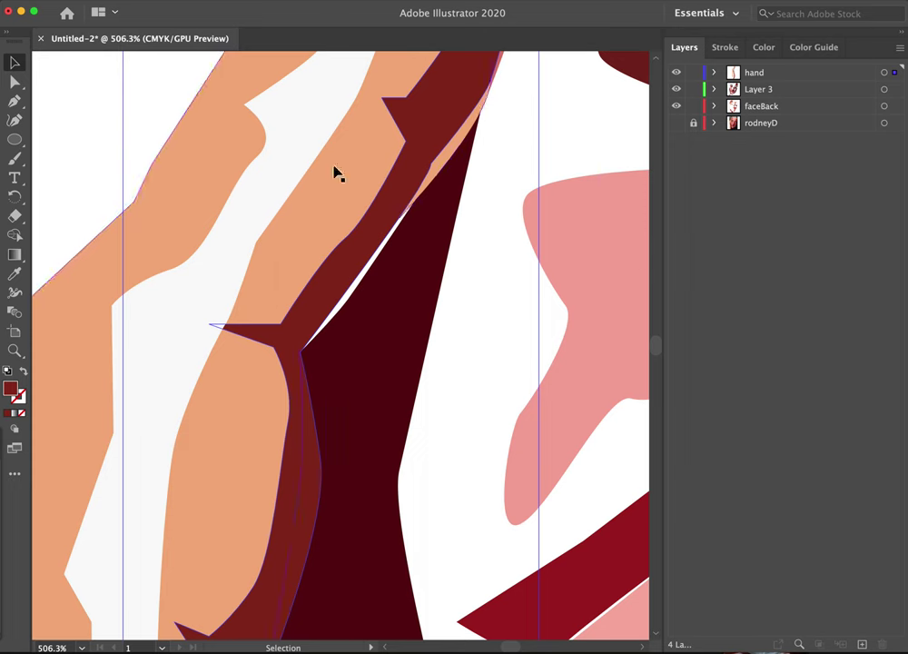
# - Move the dark maroon shape's edge anchor on Layer 3 against the little finger's red shadow to close the white gap
pyautogui.click(14, 81)
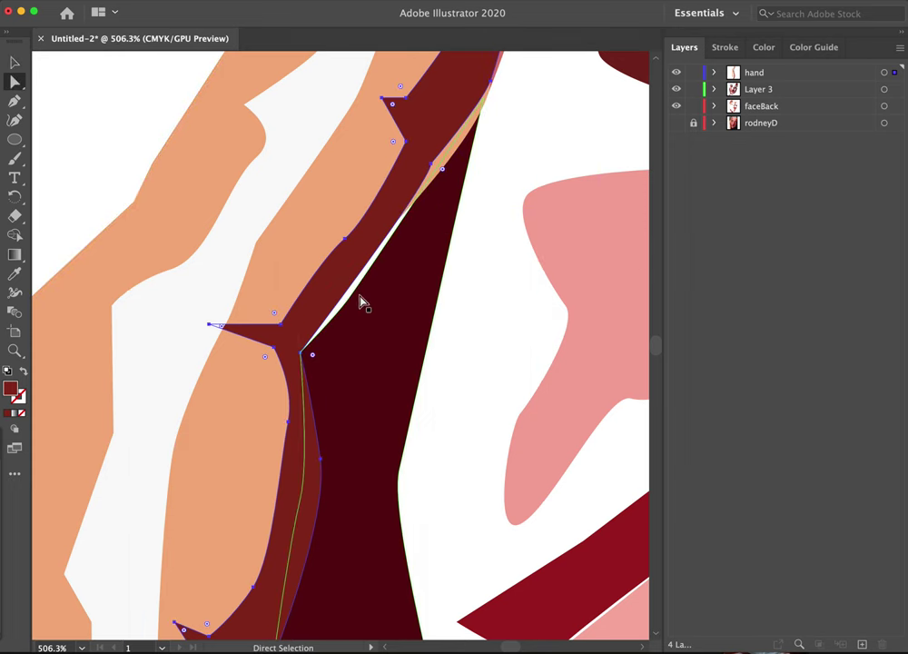
pyautogui.click(366, 320)
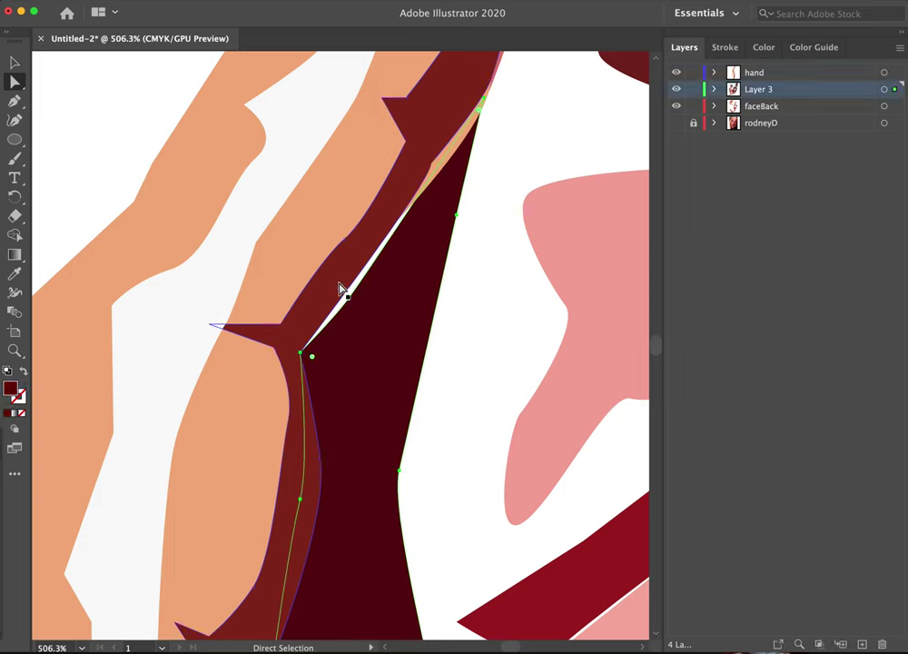
pyautogui.click(340, 282)
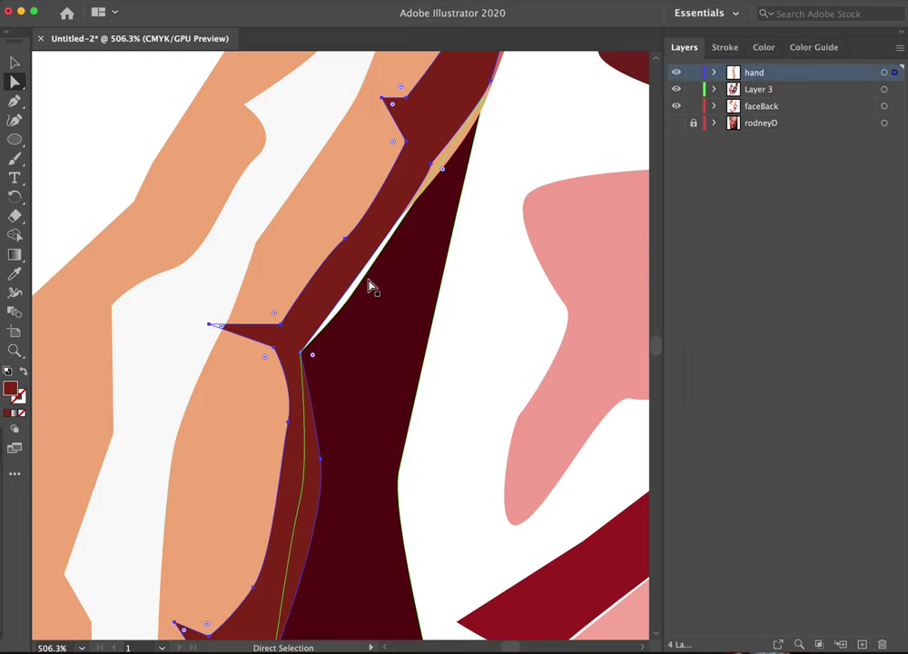
pyautogui.click(365, 286)
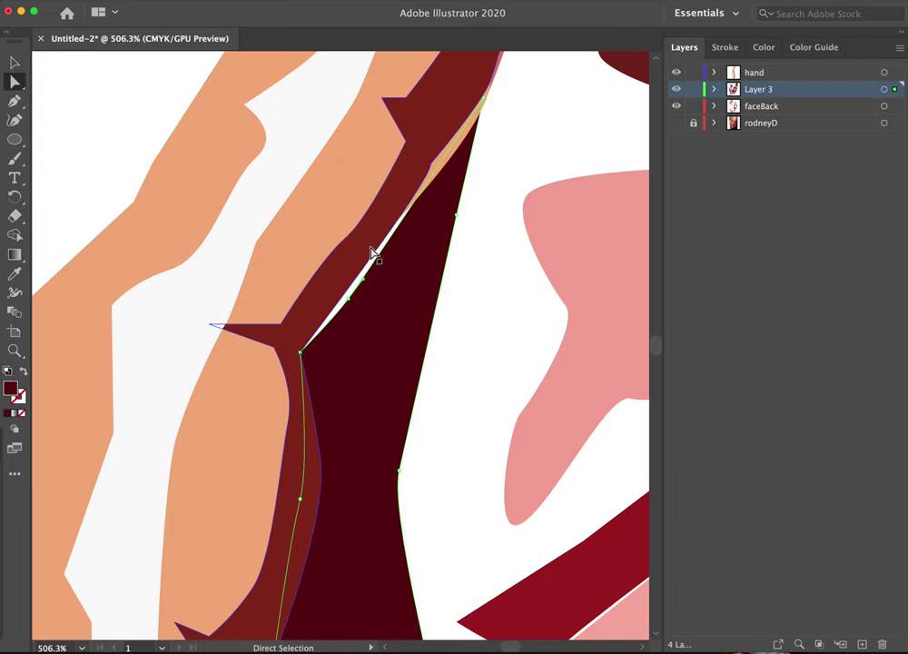
pyautogui.hotkey('ctrl', 'z')
pyautogui.click(368, 285)
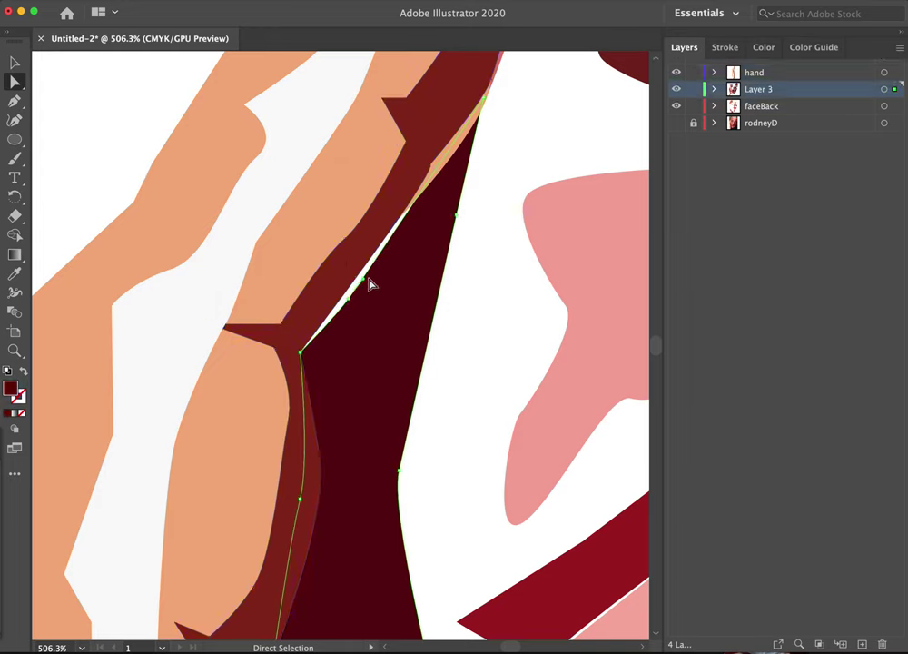
pyautogui.moveTo(365, 285); pyautogui.dragTo(344, 292)
pyautogui.moveTo(347, 294); pyautogui.dragTo(347, 292)
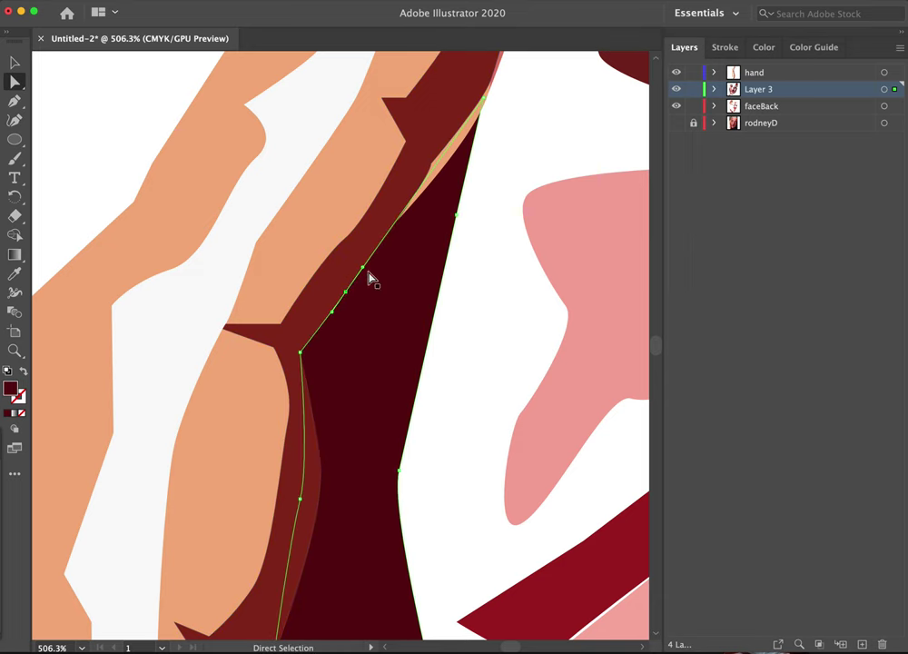
pyautogui.click(411, 359)
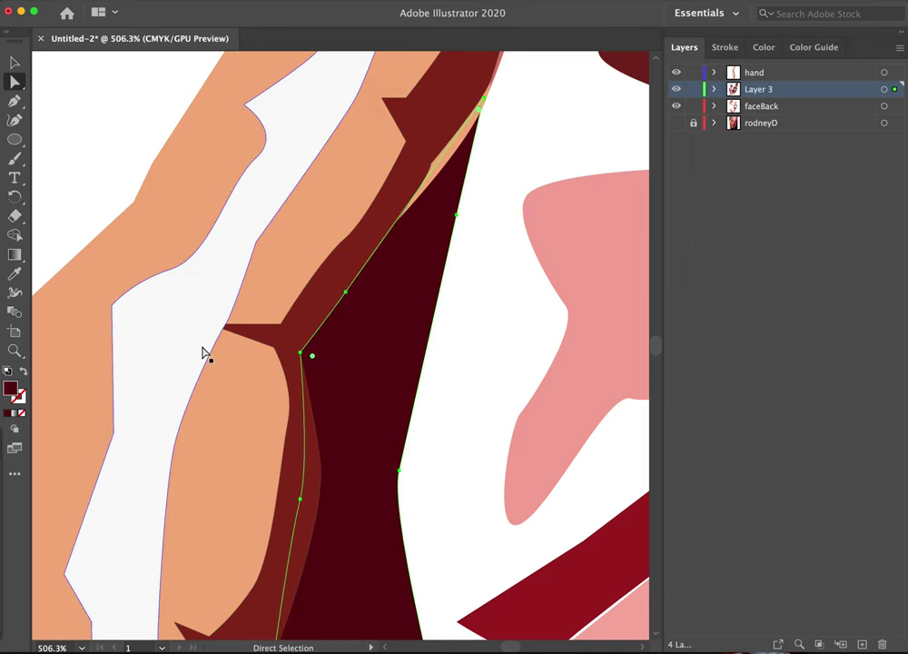
# - Leave the near-white highlight filled and switch the hand's light orange base shape to outline only
pyautogui.doubleClick(15, 351)
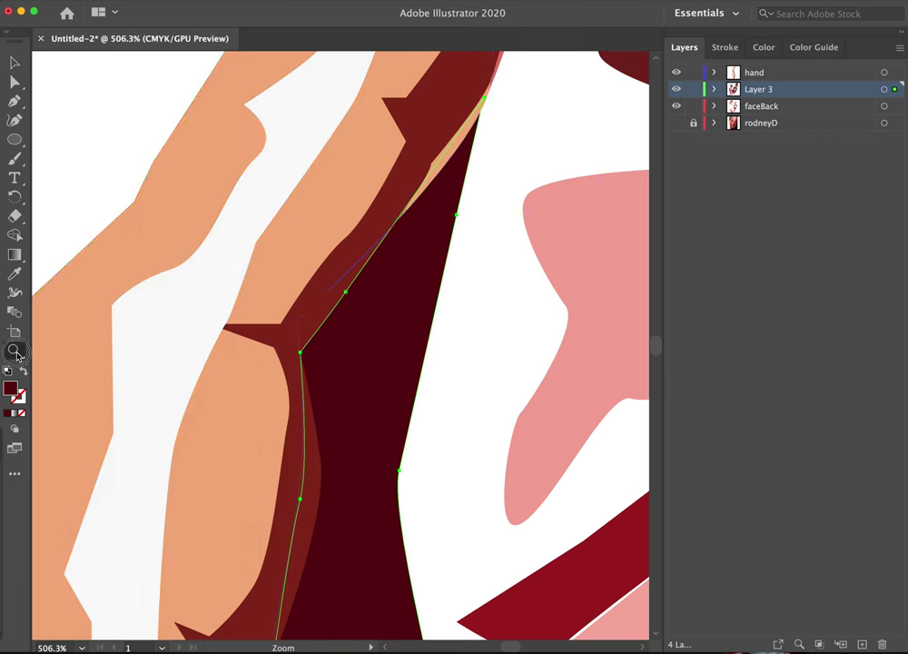
pyautogui.click(330, 373)
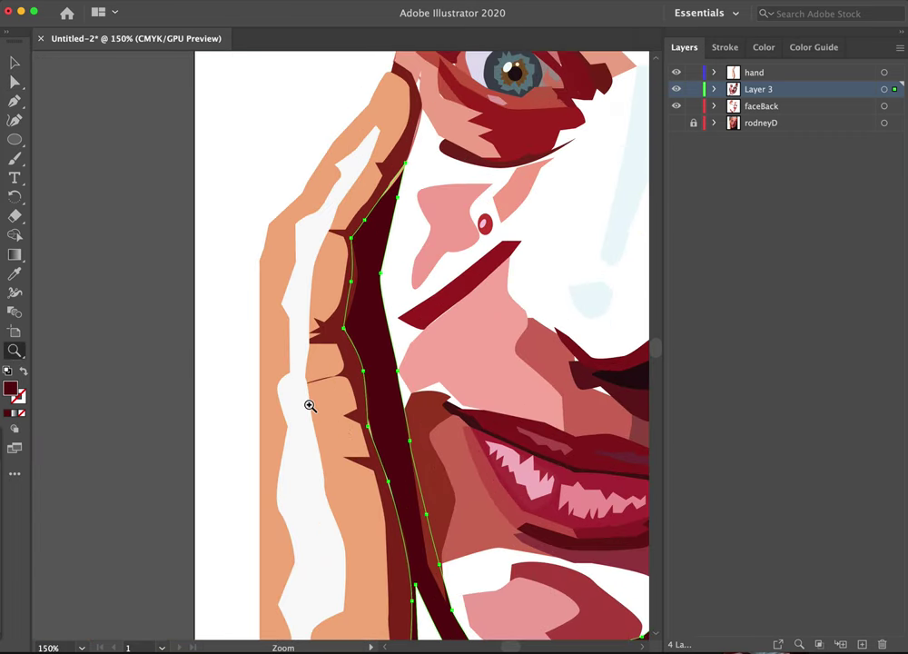
pyautogui.press('v')
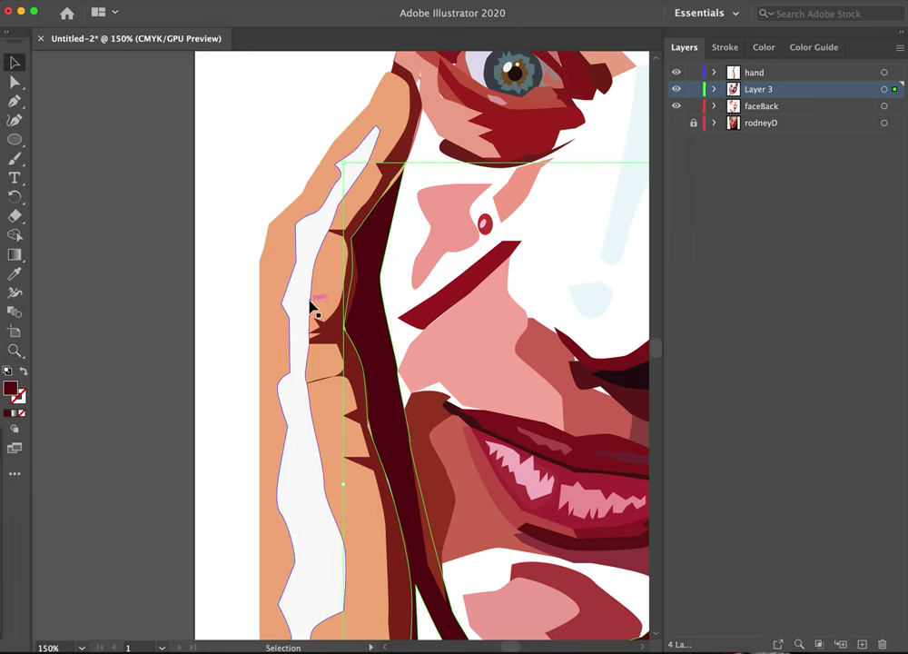
pyautogui.click(299, 309)
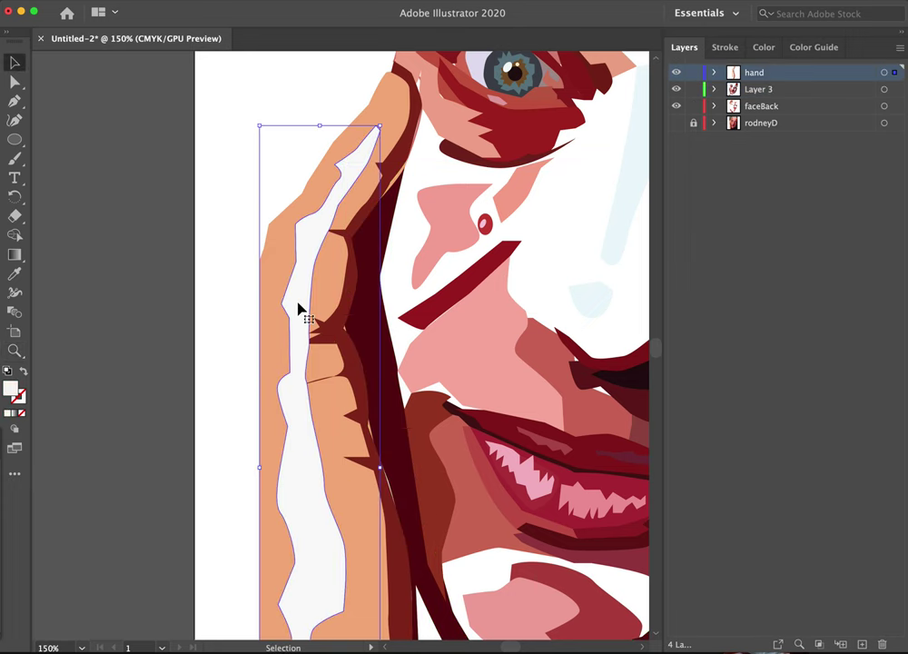
pyautogui.click(23, 374)
pyautogui.click(23, 374)
pyautogui.click(298, 448)
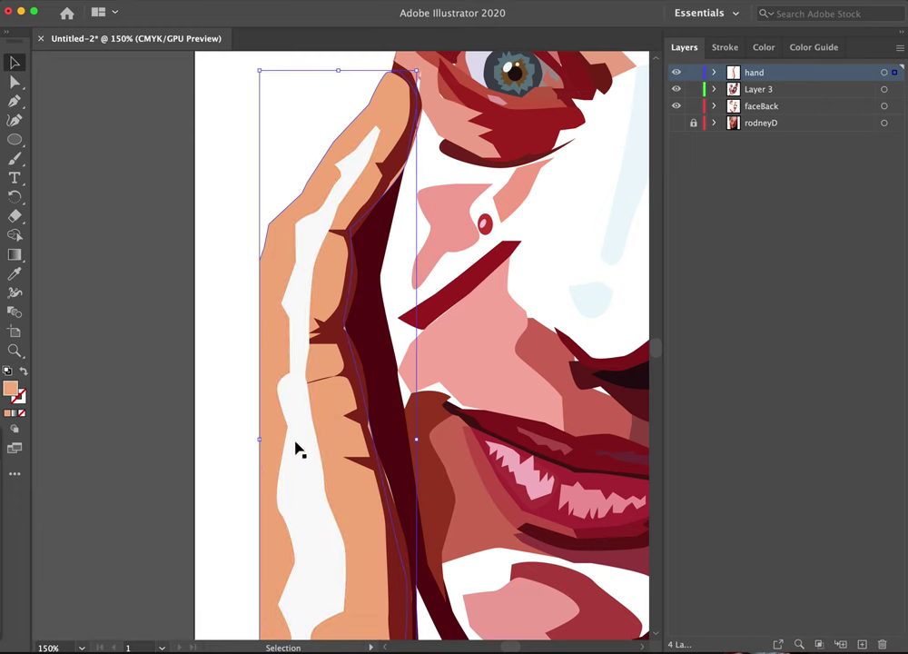
pyautogui.click(23, 373)
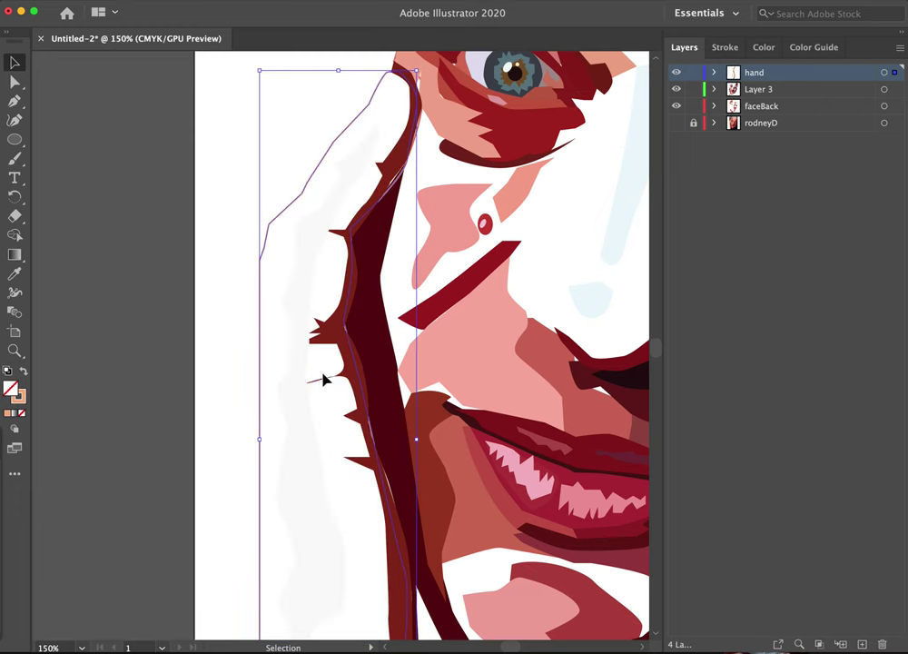
# - Switch the hand's near-white highlight to outline only, show the rodneyD photo layer, and fill the highlight with pale pink sampled from the photo
pyautogui.click(289, 385)
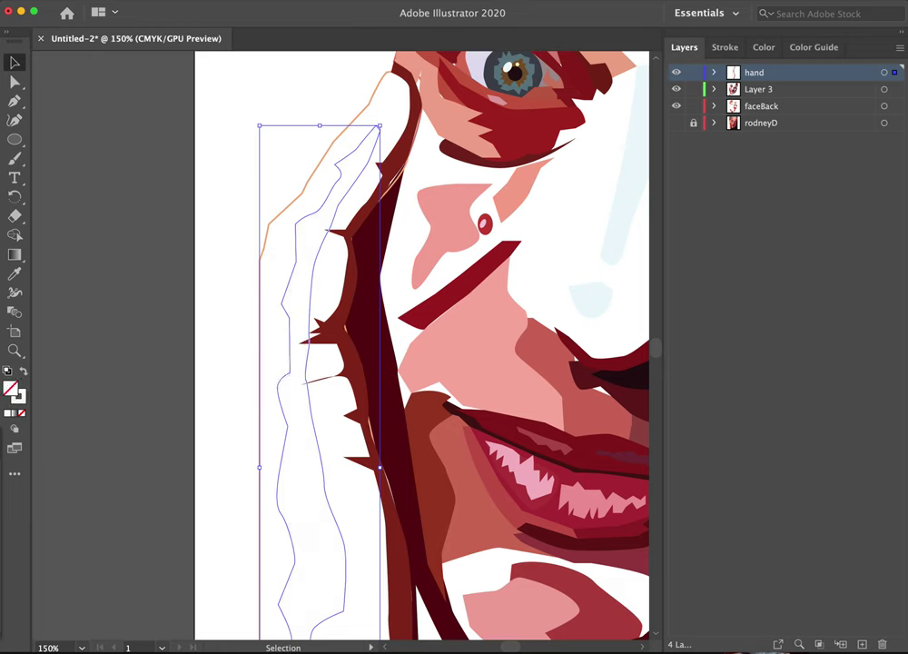
pyautogui.click(678, 124)
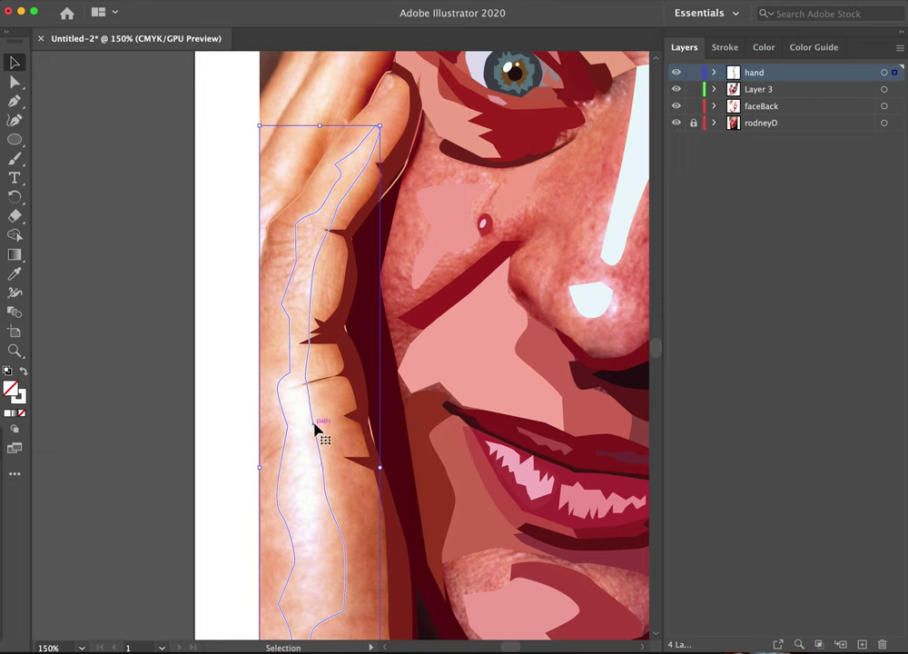
pyautogui.click(186, 331)
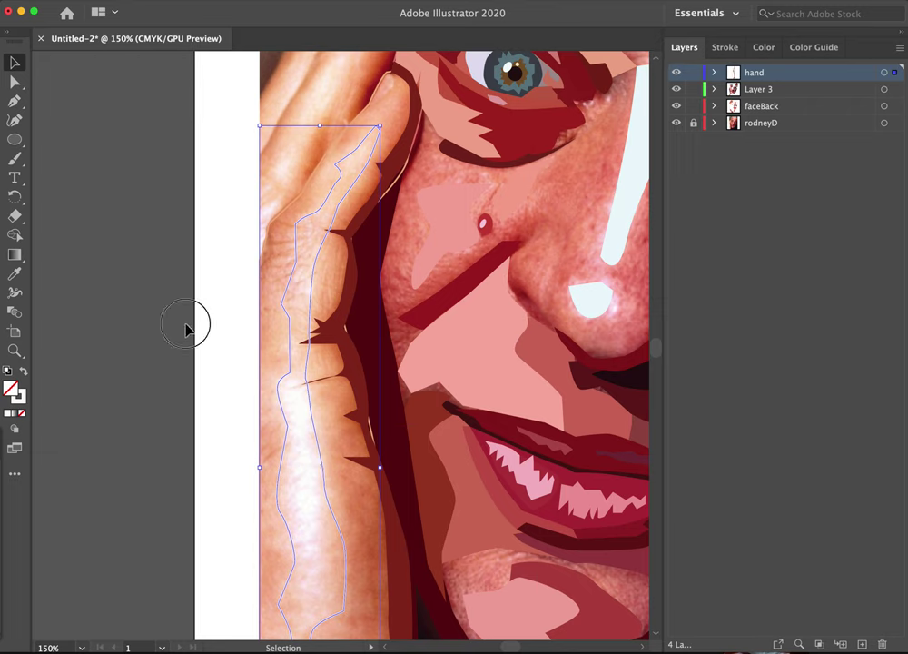
pyautogui.click(301, 249)
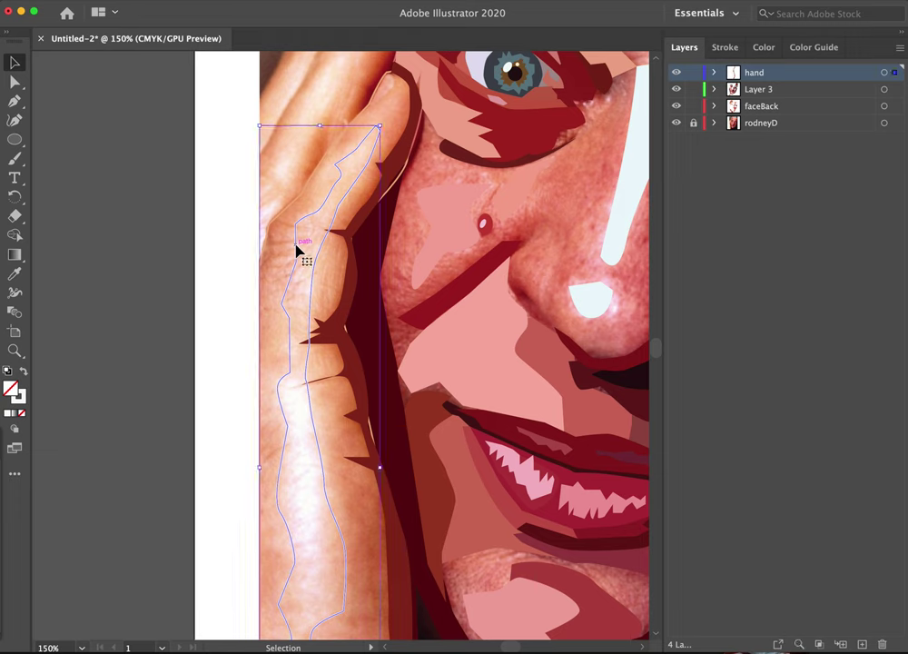
pyautogui.press('i')
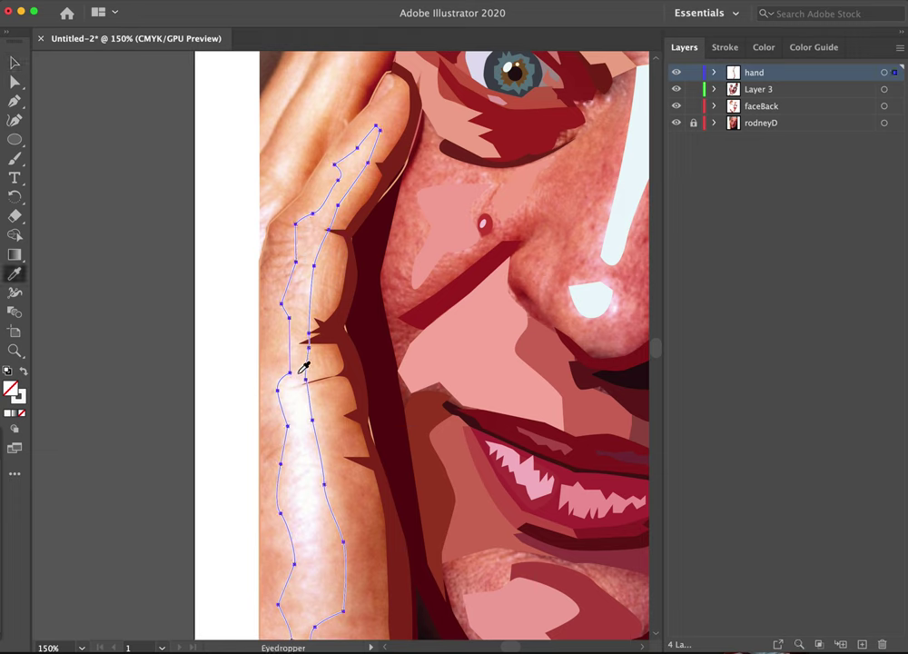
pyautogui.click(305, 372)
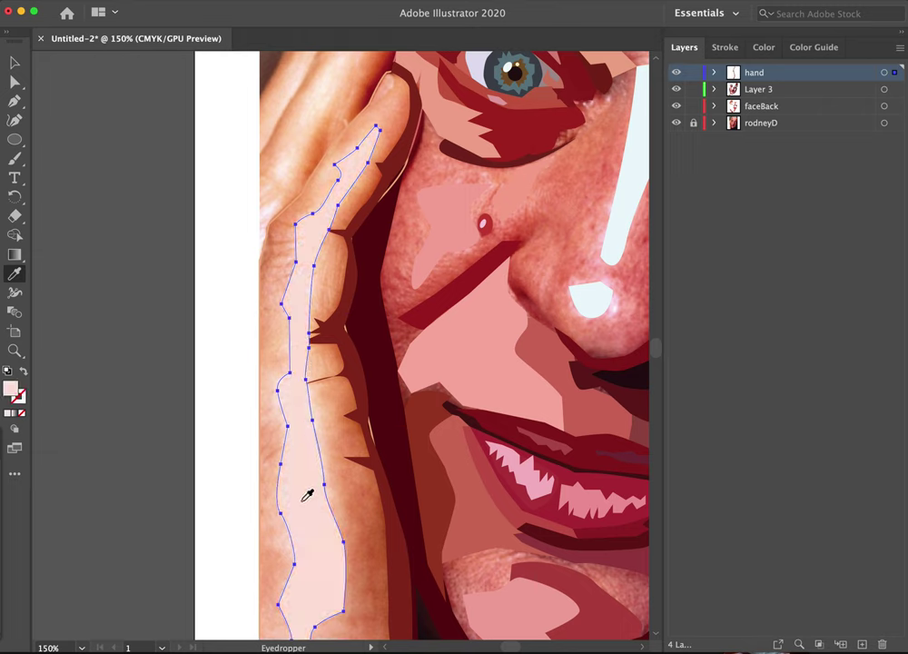
# - Swap the hand base shape's orange outline back to a solid fill with no stroke
pyautogui.click(13, 61)
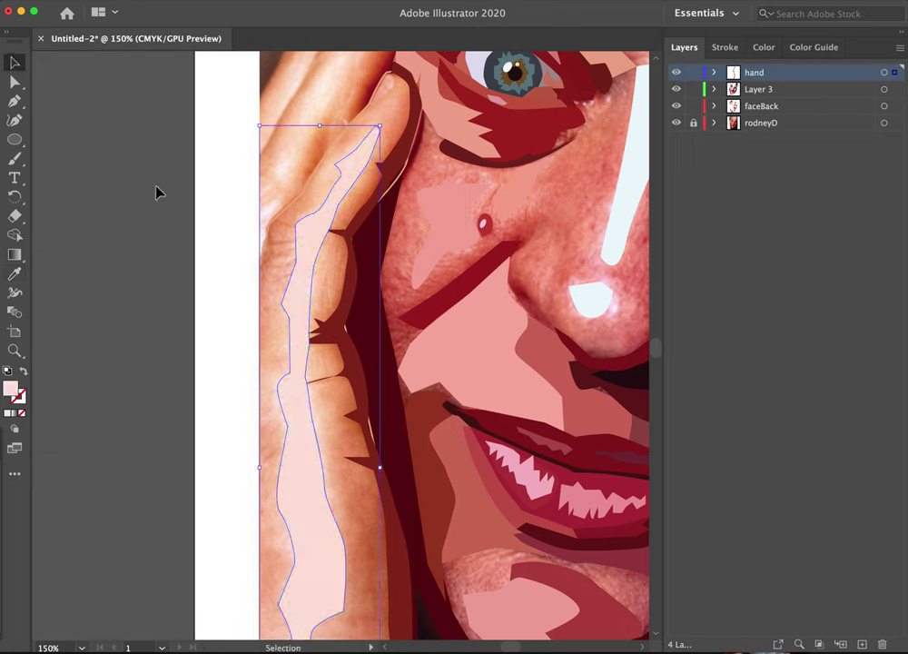
pyautogui.click(298, 199)
pyautogui.click(333, 159)
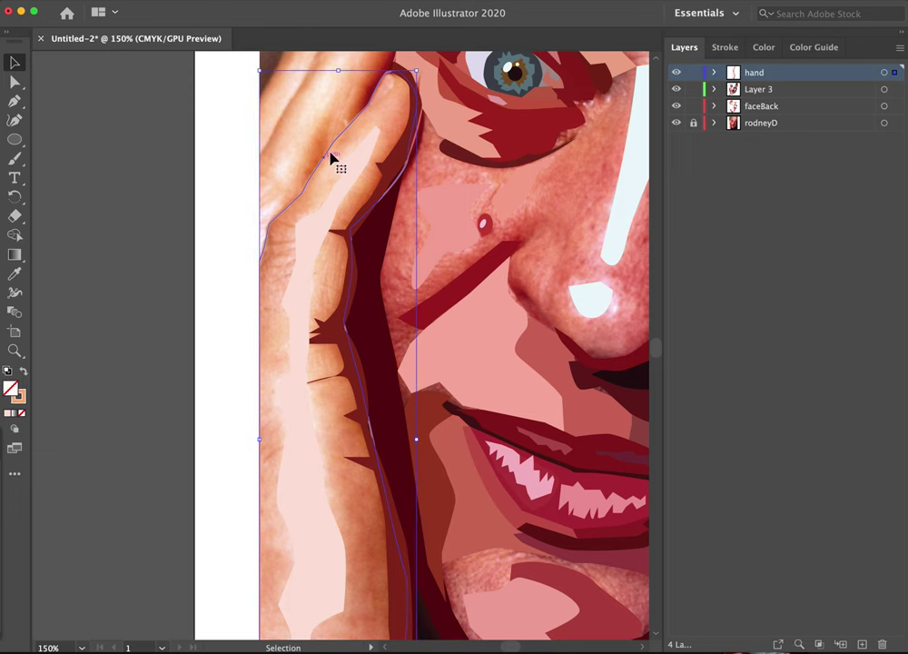
pyautogui.click(24, 372)
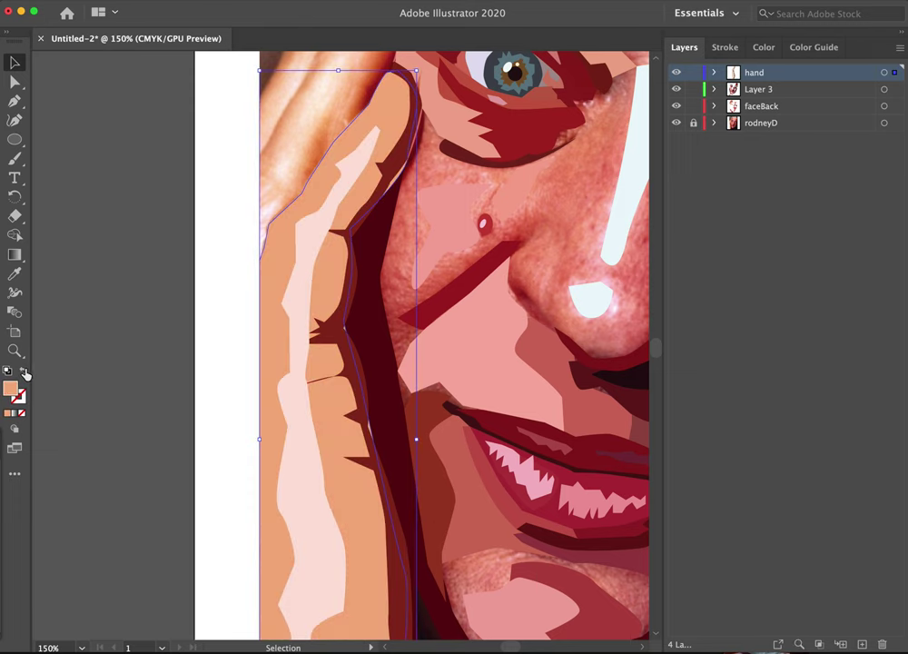
# - Start a Pen path for the ring finger's base from its tip near the eyebrow, along the little finger's edge to the photo's left edge
pyautogui.scroll(10, 168, 330)
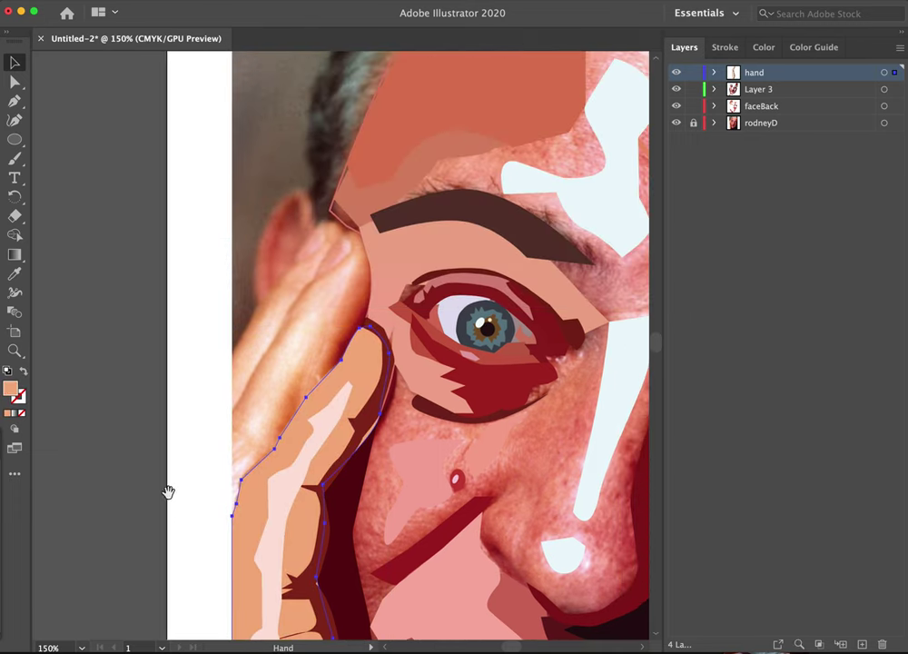
pyautogui.press('p')
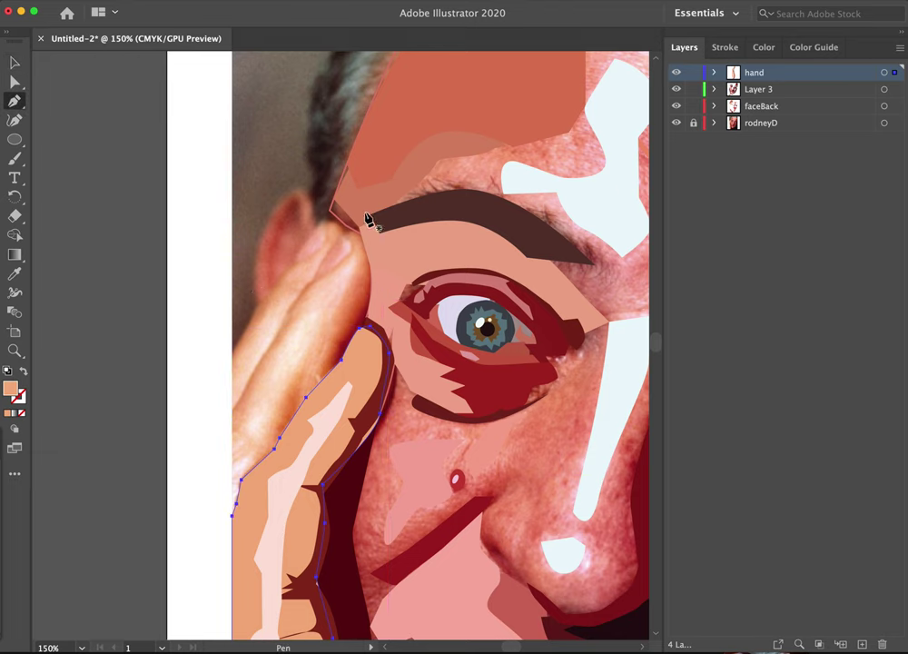
pyautogui.moveTo(360, 228); pyautogui.dragTo(371, 247)
pyautogui.moveTo(373, 307); pyautogui.dragTo(365, 329)
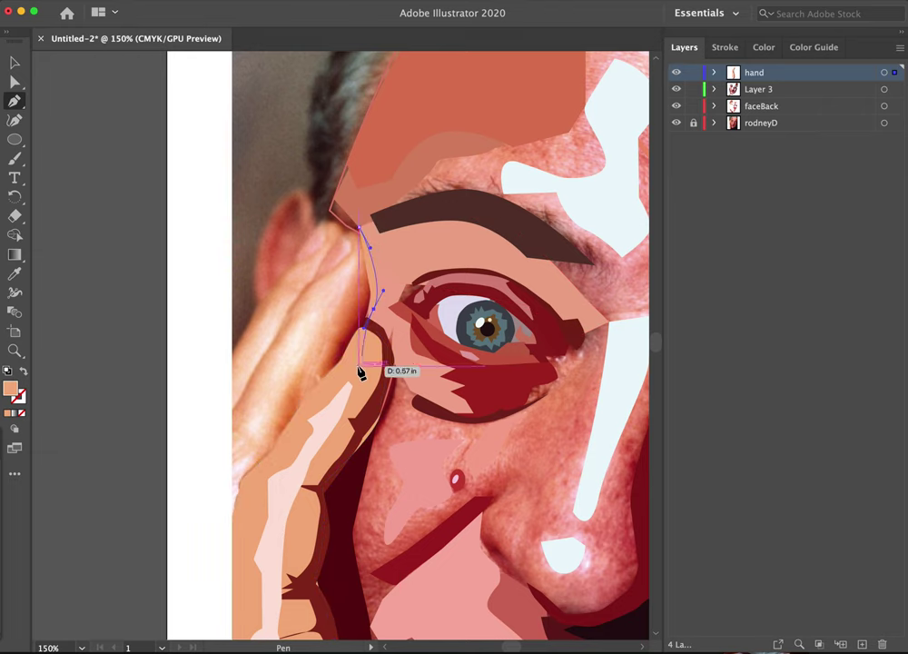
pyautogui.moveTo(307, 397); pyautogui.dragTo(297, 415)
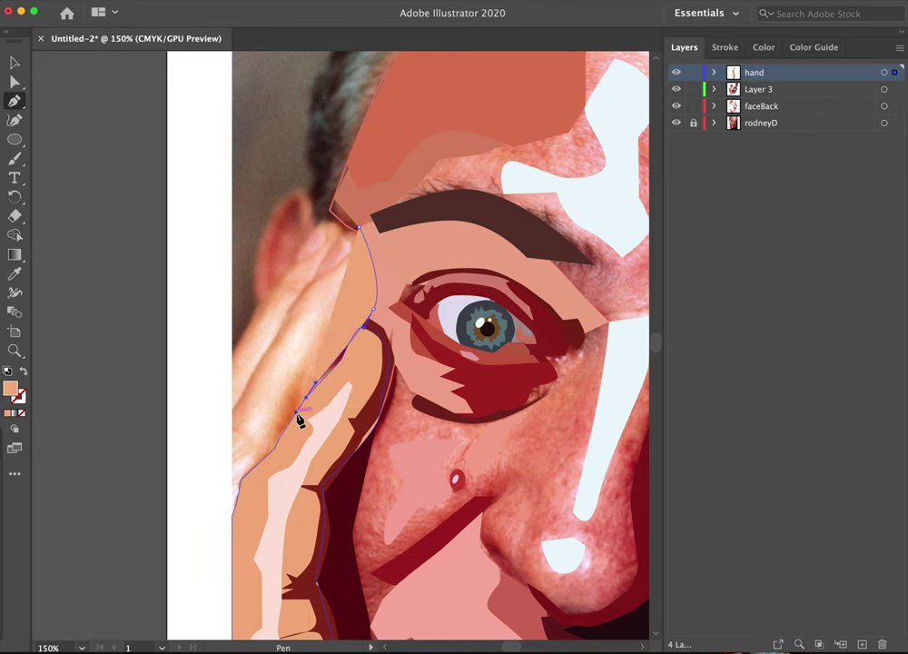
pyautogui.click(275, 462)
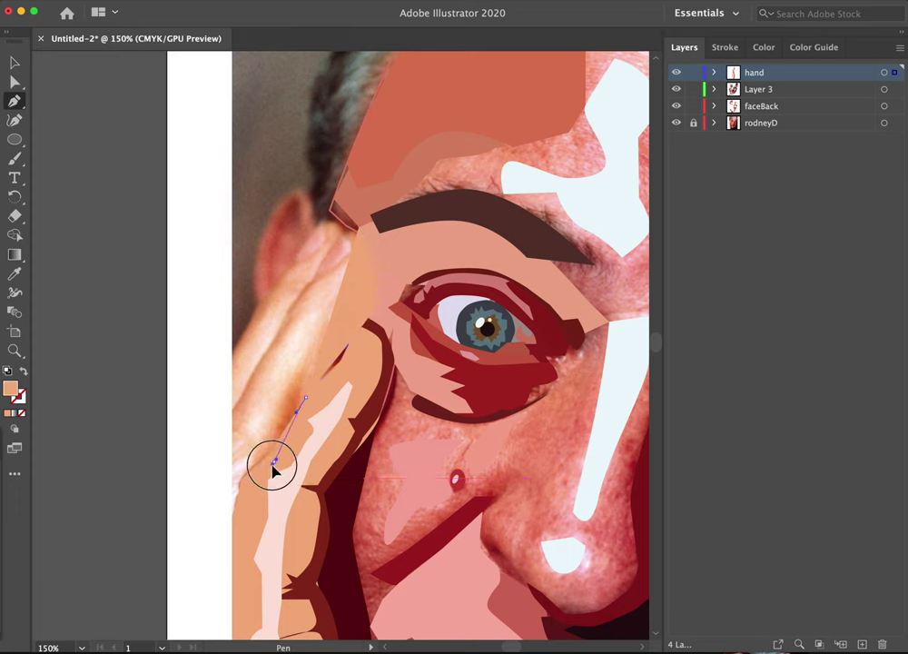
pyautogui.click(241, 494)
pyautogui.click(232, 515)
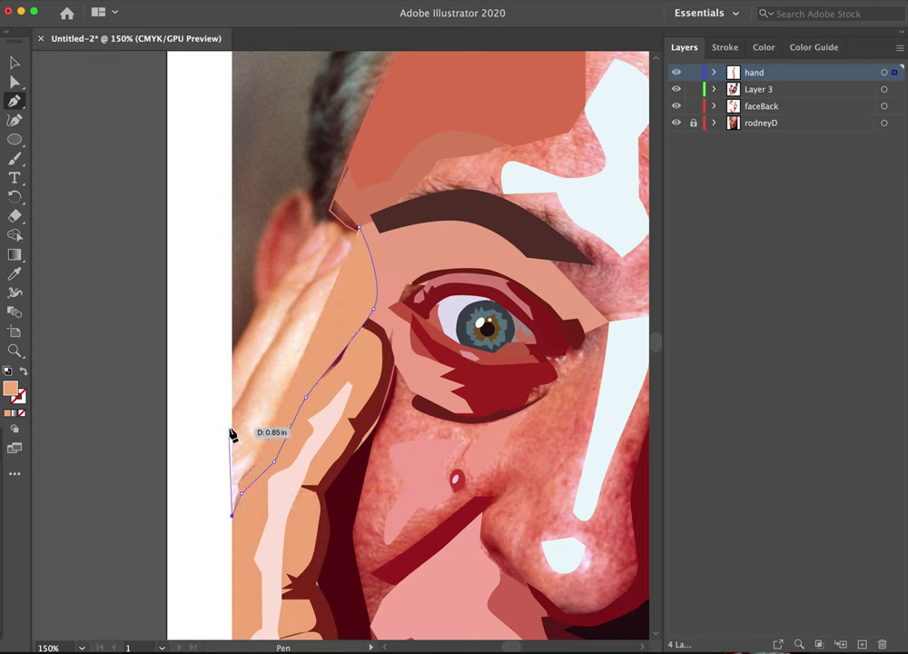
# - Switch the ring finger path to an orange outline without fill and close it up the finger's far edge back to the tip
pyautogui.click(24, 371)
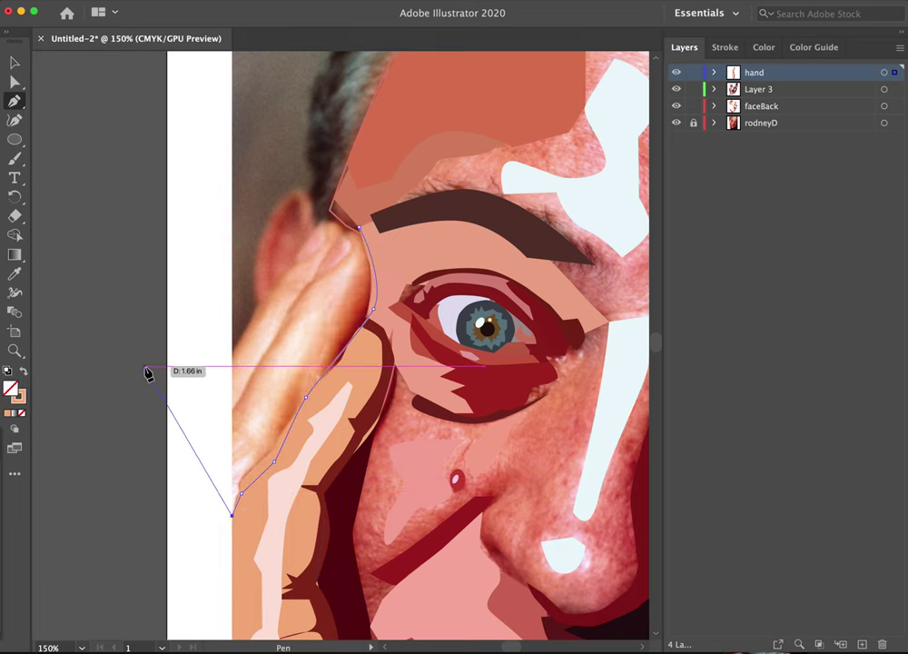
pyautogui.click(233, 410)
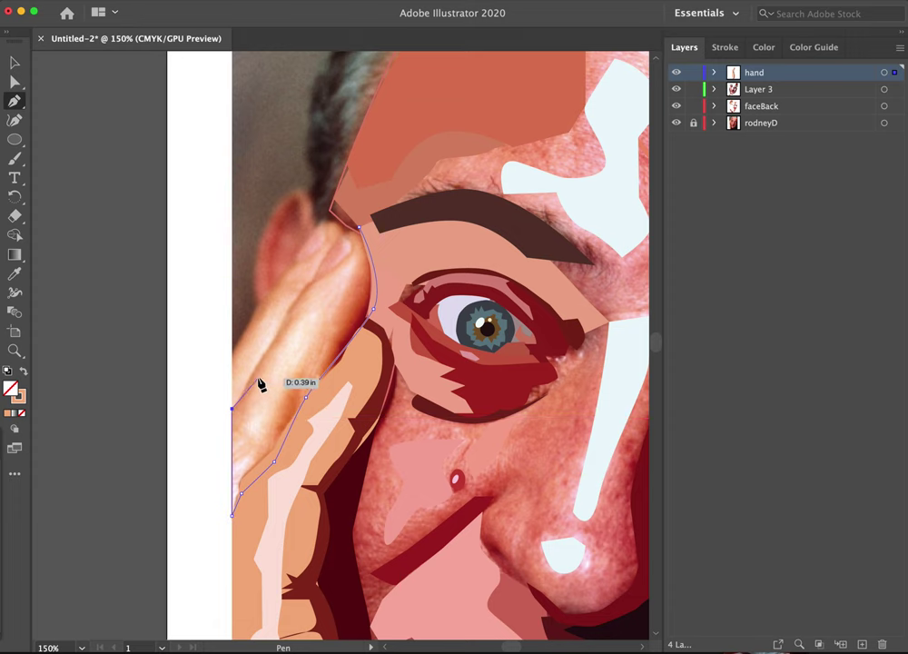
pyautogui.click(257, 368)
pyautogui.click(274, 340)
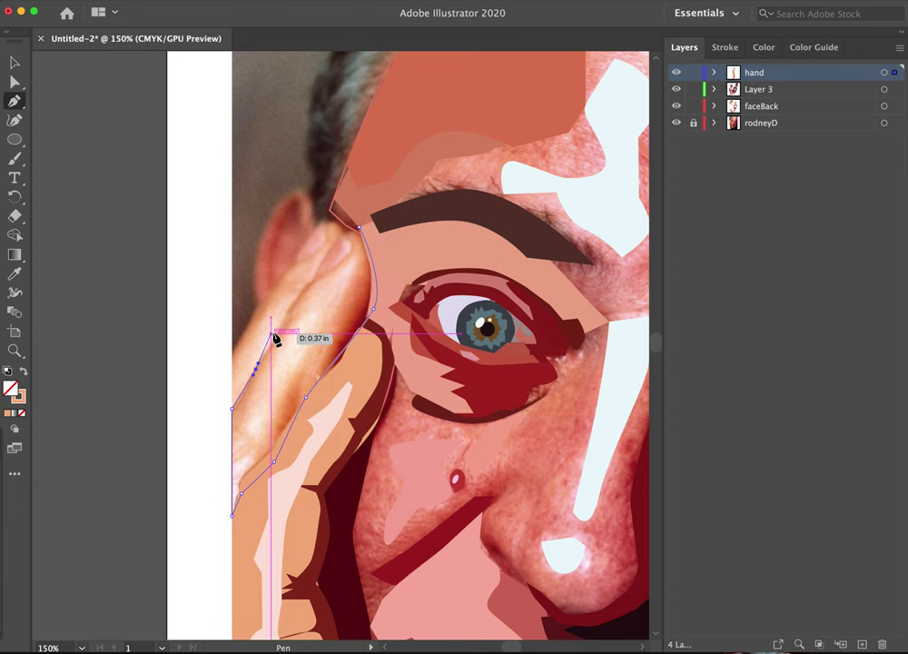
pyautogui.click(286, 313)
pyautogui.click(308, 284)
pyautogui.click(312, 282)
pyautogui.moveTo(330, 255); pyautogui.dragTo(341, 239)
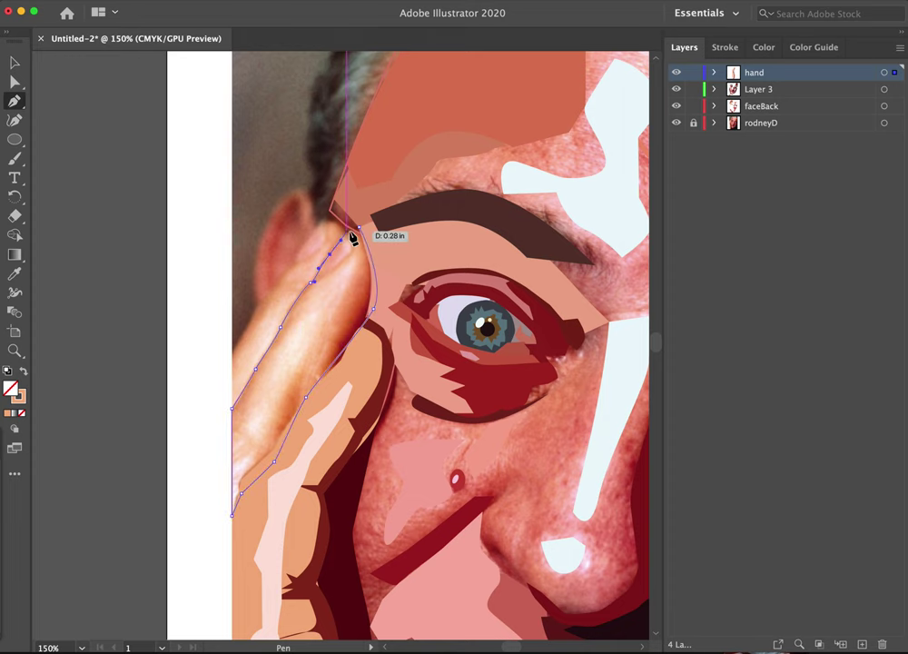
pyautogui.click(359, 228)
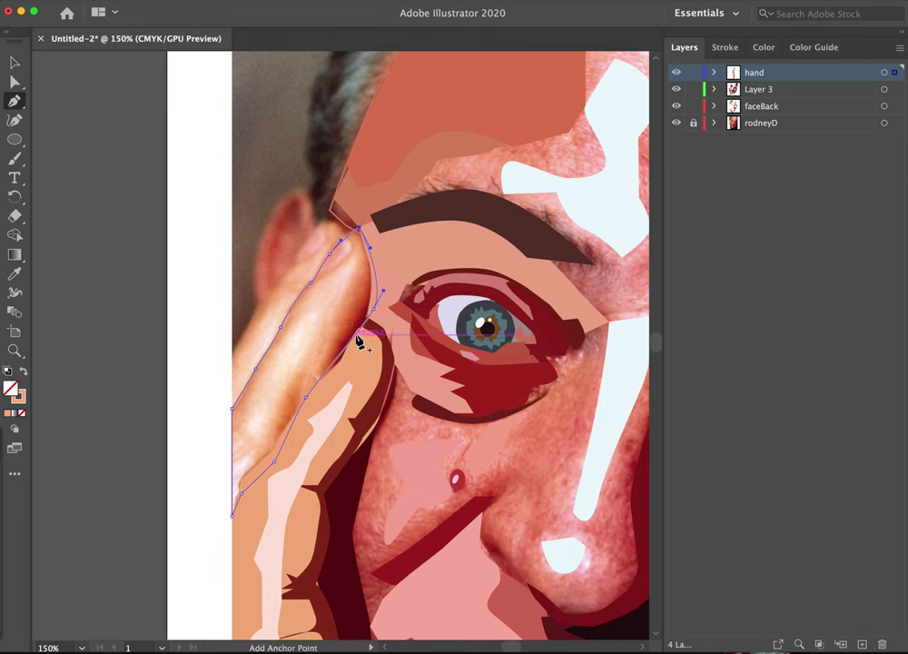
# - Recolour the ring finger base with a lighter peach sampled from the photo and leave it as outline only
pyautogui.press('i')
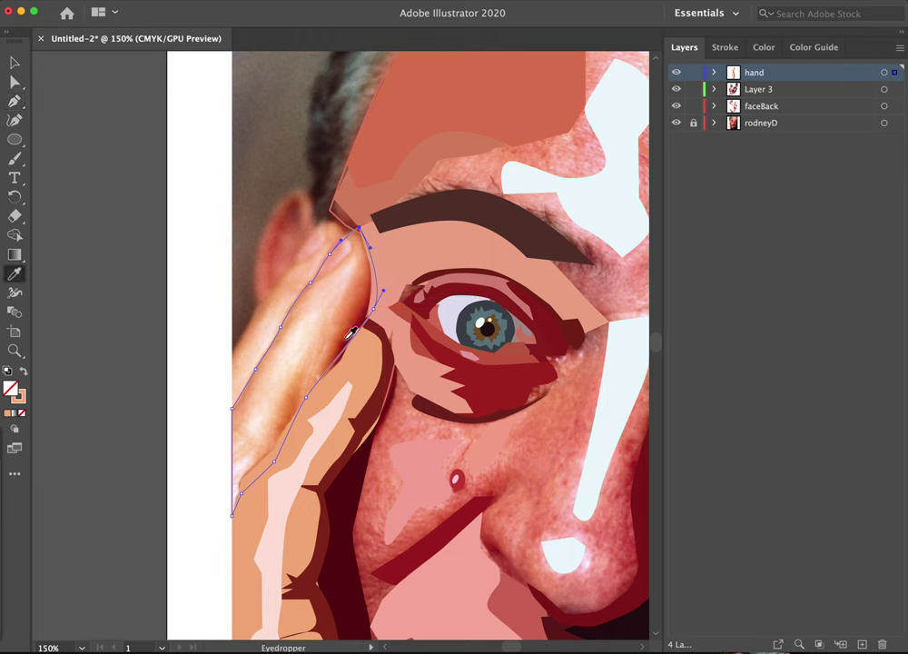
pyautogui.click(302, 438)
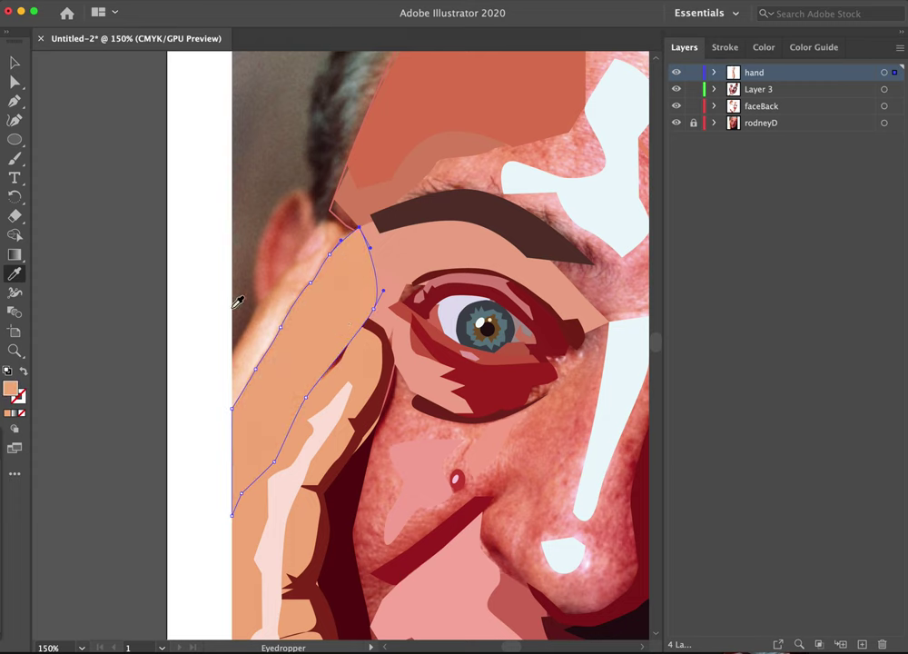
pyautogui.click(22, 372)
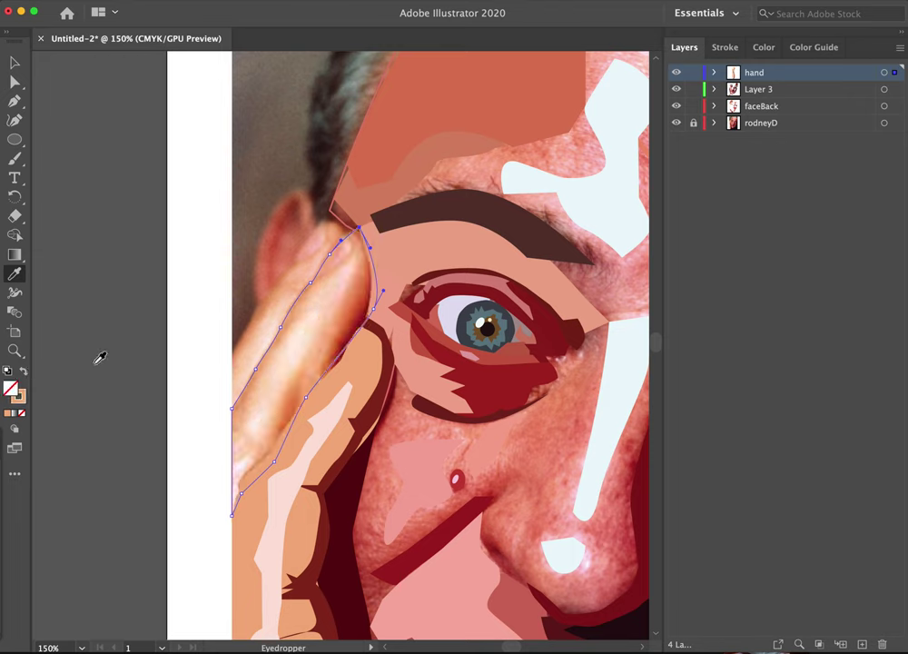
pyautogui.click(329, 325)
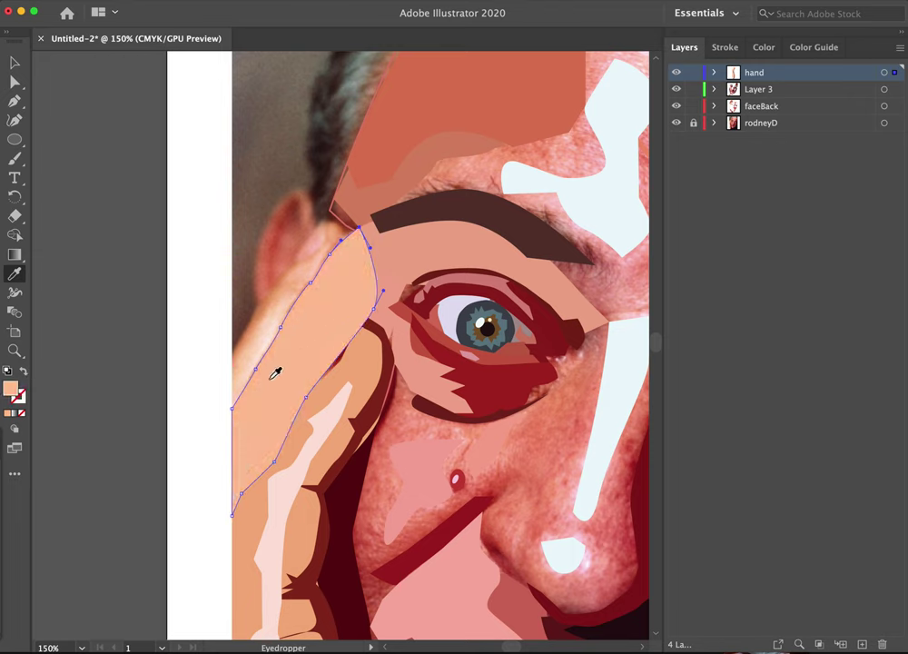
pyautogui.click(22, 374)
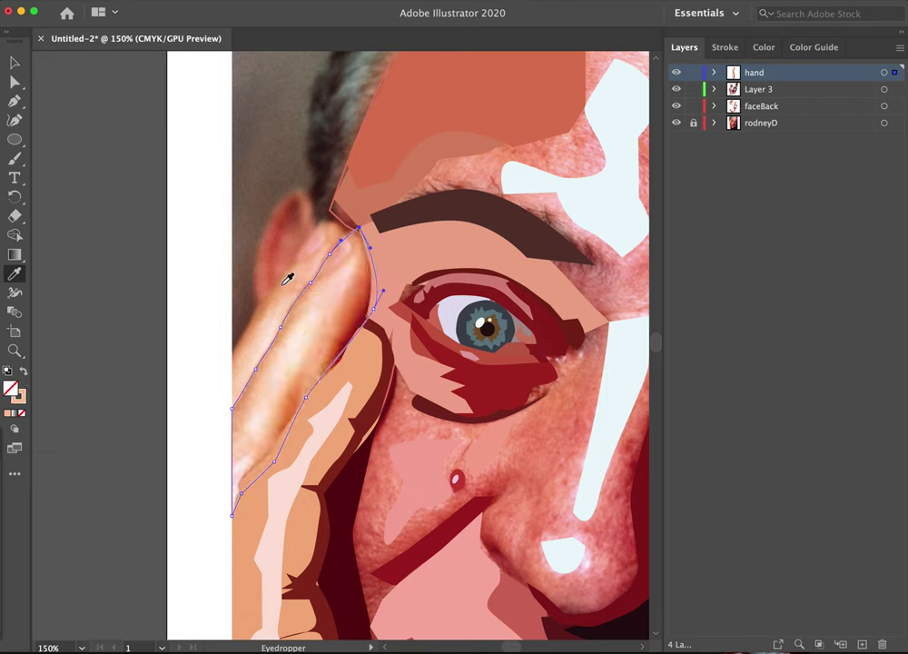
# - Start a Pen path for the ring finger's highlight, tracing its lower edge from the fingertip down to the photo's left edge
pyautogui.press('p')
pyautogui.moveTo(353, 260)
pyautogui.mouseDown()
pyautogui.moveTo(358, 281)
pyautogui.moveTo(326, 340)
pyautogui.moveTo(308, 348)
pyautogui.mouseUp()
pyautogui.click(292, 385)
pyautogui.click(276, 424)
pyautogui.moveTo(255, 442); pyautogui.dragTo(253, 468)
pyautogui.click(240, 479)
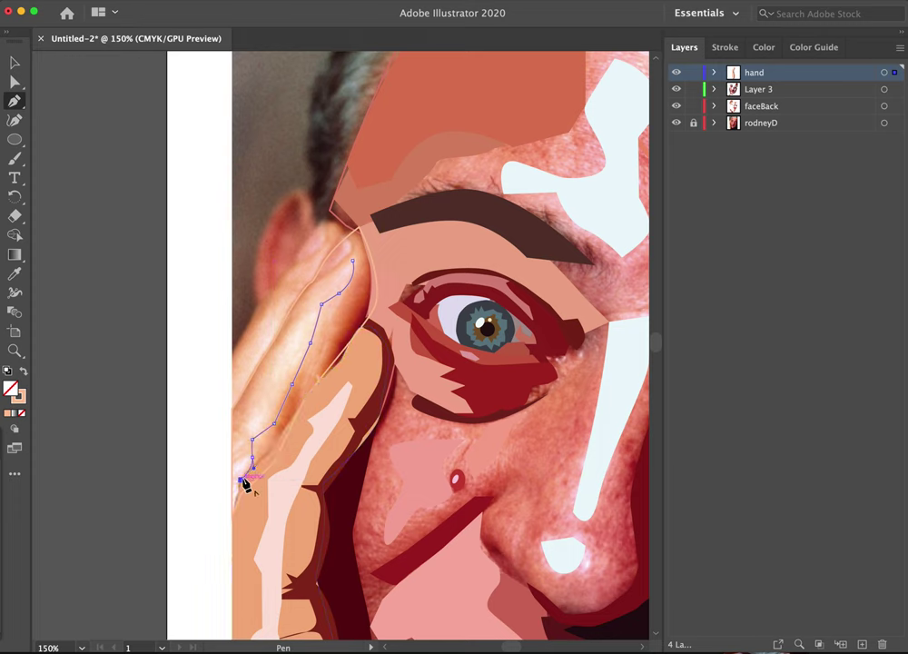
pyautogui.click(231, 485)
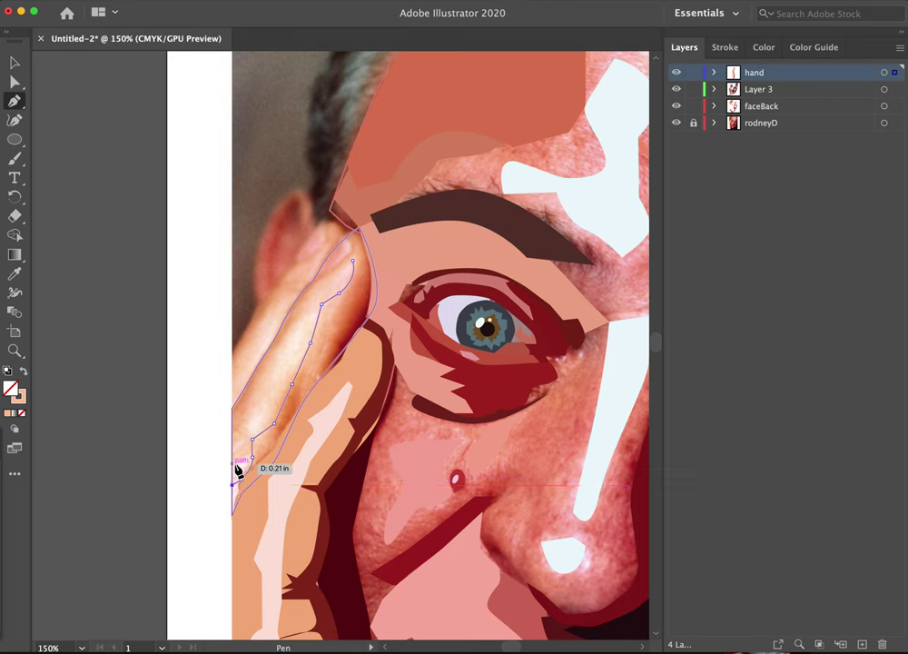
# - Trace the highlight's upper edge back along the ring finger and close the path at the fingertip
pyautogui.click(232, 463)
pyautogui.click(245, 455)
pyautogui.click(244, 420)
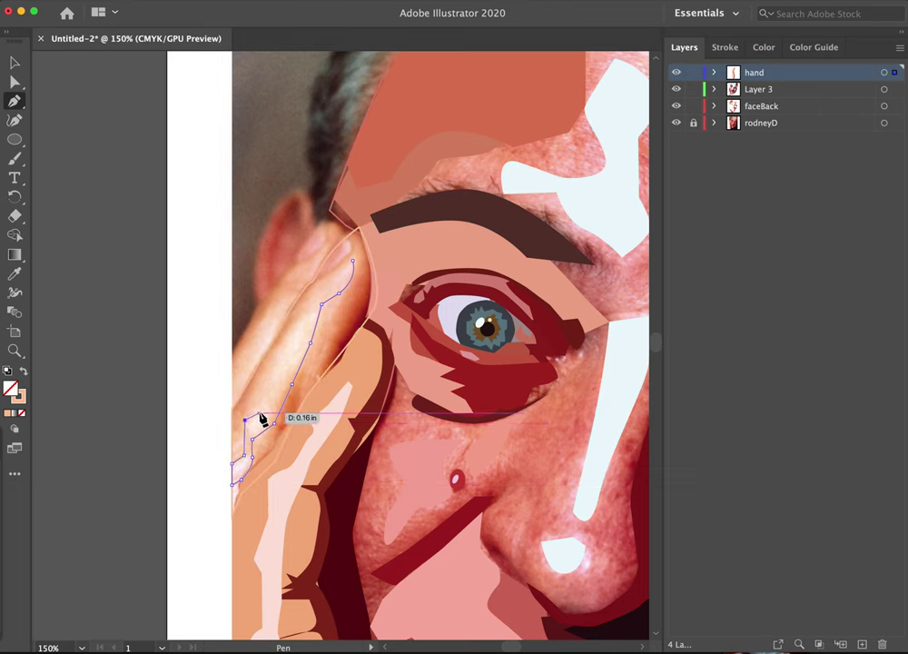
pyautogui.click(261, 413)
pyautogui.moveTo(268, 377); pyautogui.dragTo(276, 356)
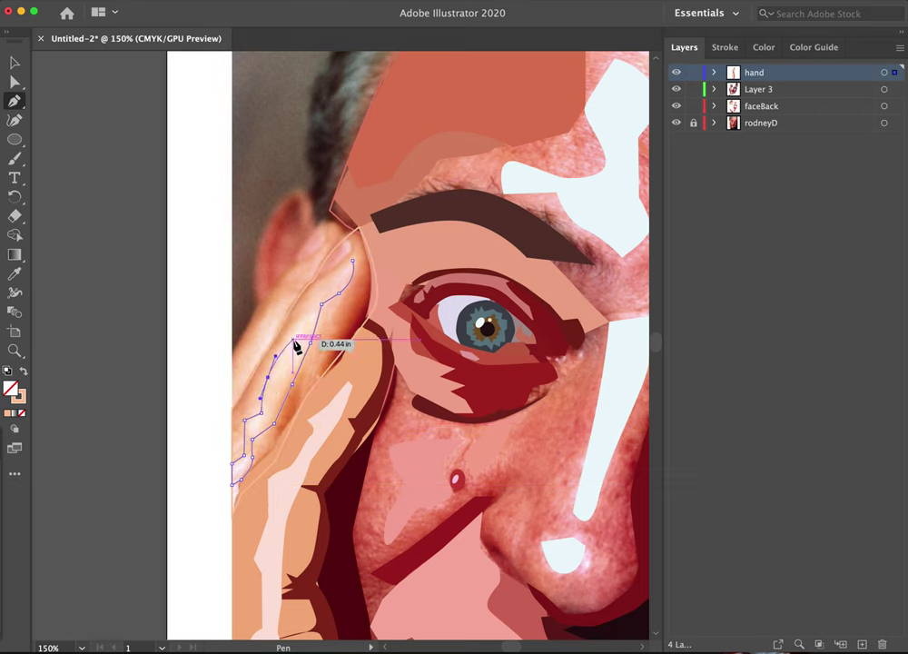
pyautogui.click(295, 328)
pyautogui.click(311, 304)
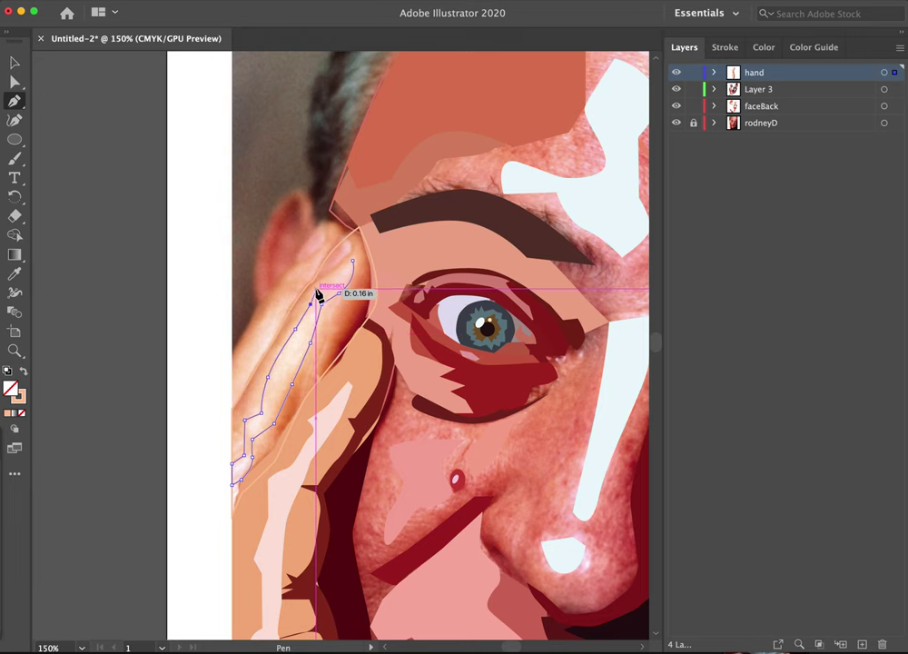
pyautogui.click(316, 286)
pyautogui.click(342, 268)
pyautogui.moveTo(351, 271)
pyautogui.mouseDown()
pyautogui.moveTo(355, 264)
pyautogui.moveTo(359, 280)
pyautogui.mouseUp()
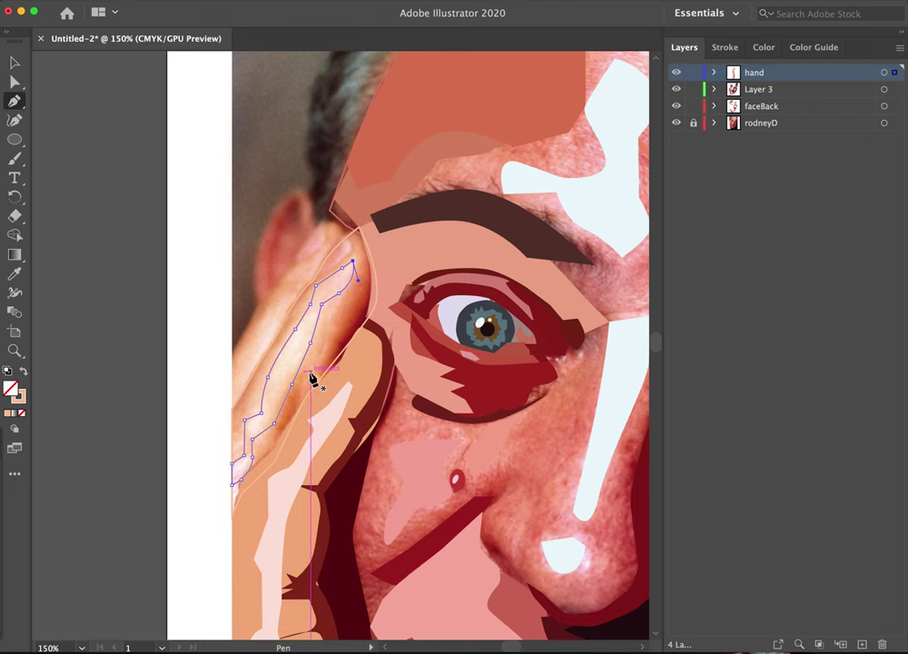
# - Fill the ring finger highlight with a pale cream sampled from the photo, without a stroke, and deselect it
pyautogui.press('i')
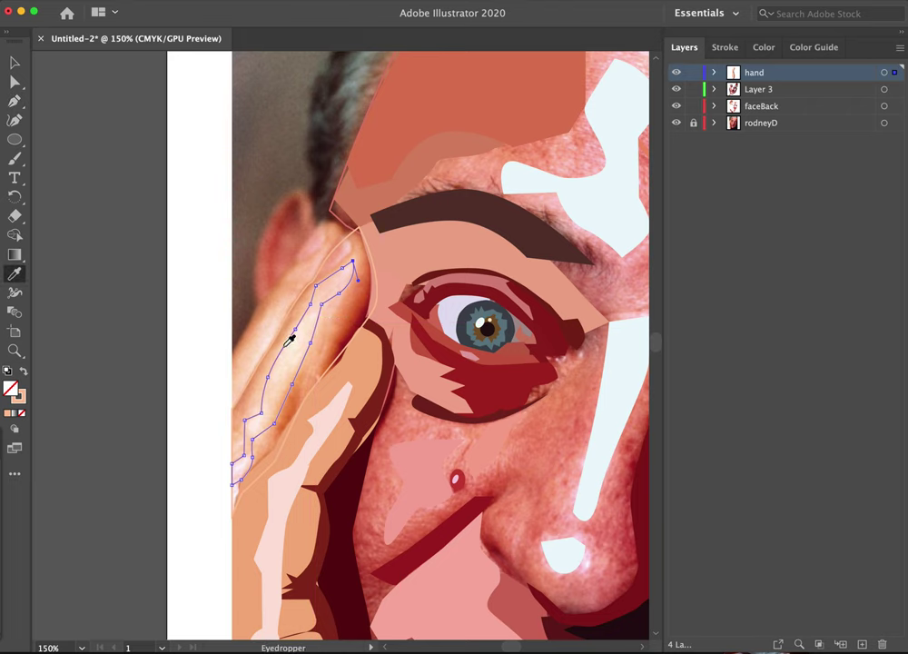
pyautogui.click(230, 469)
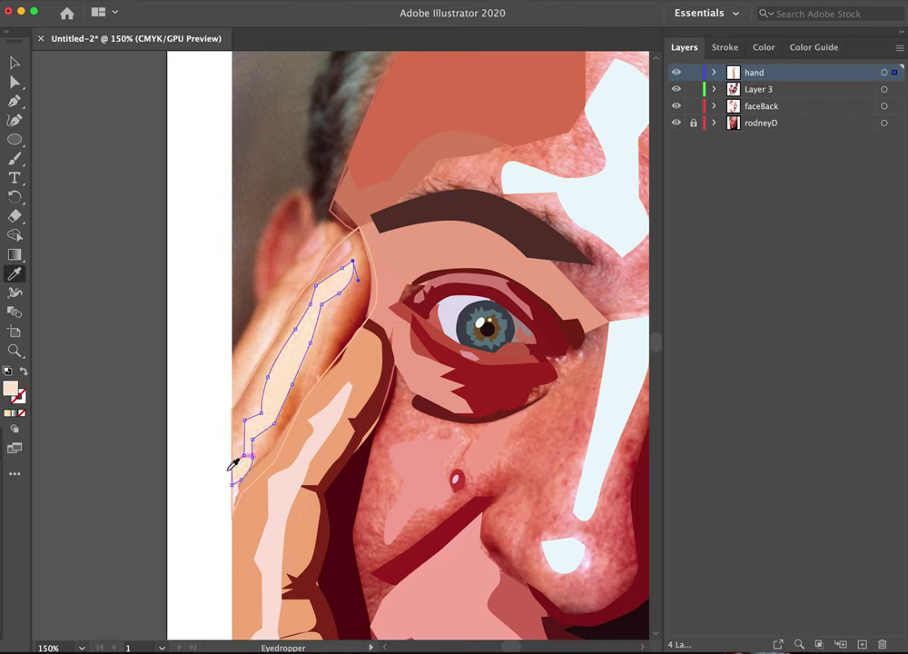
pyautogui.press('v')
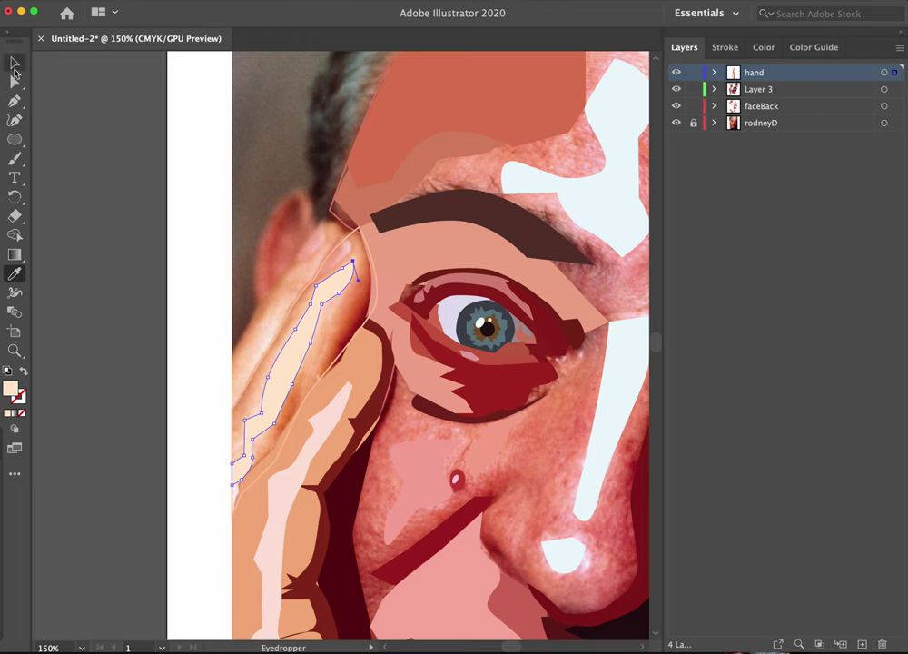
pyautogui.click(286, 240)
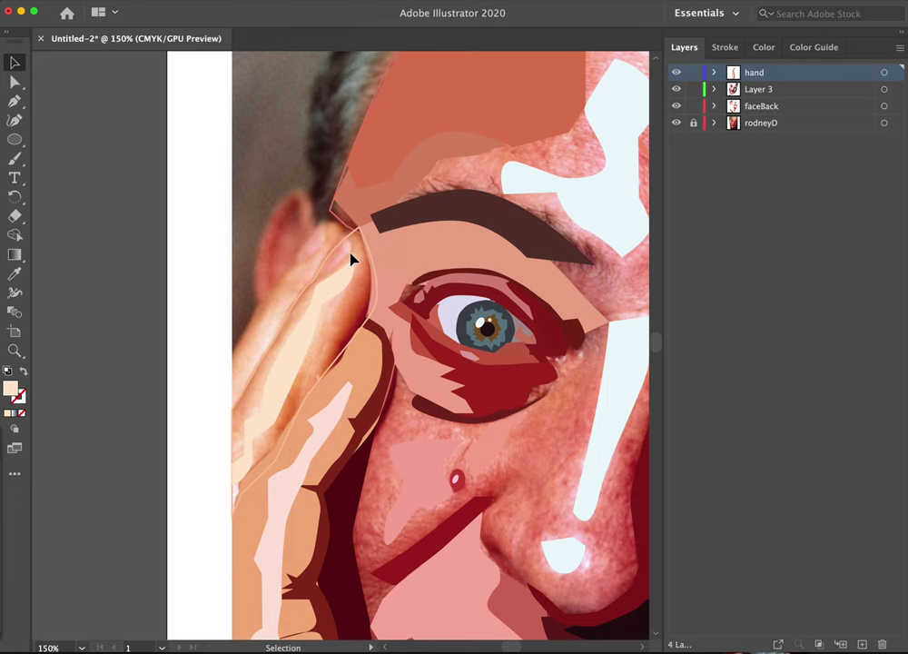
# - Trace the crescent-shaped light edge of the ring finger's nail with the Pen tool and fill it with a pale pink sampled from the photo
pyautogui.press('z')
pyautogui.moveTo(340, 274); pyautogui.dragTo(462, 169)
pyautogui.press('p')
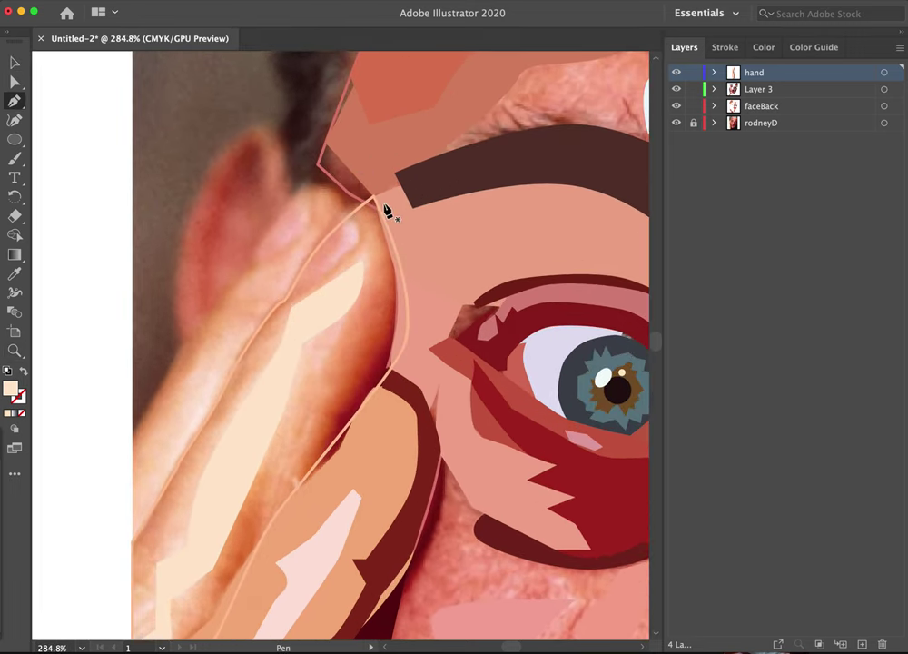
pyautogui.moveTo(347, 214); pyautogui.dragTo(360, 241)
pyautogui.click(339, 260)
pyautogui.moveTo(311, 285); pyautogui.dragTo(341, 241)
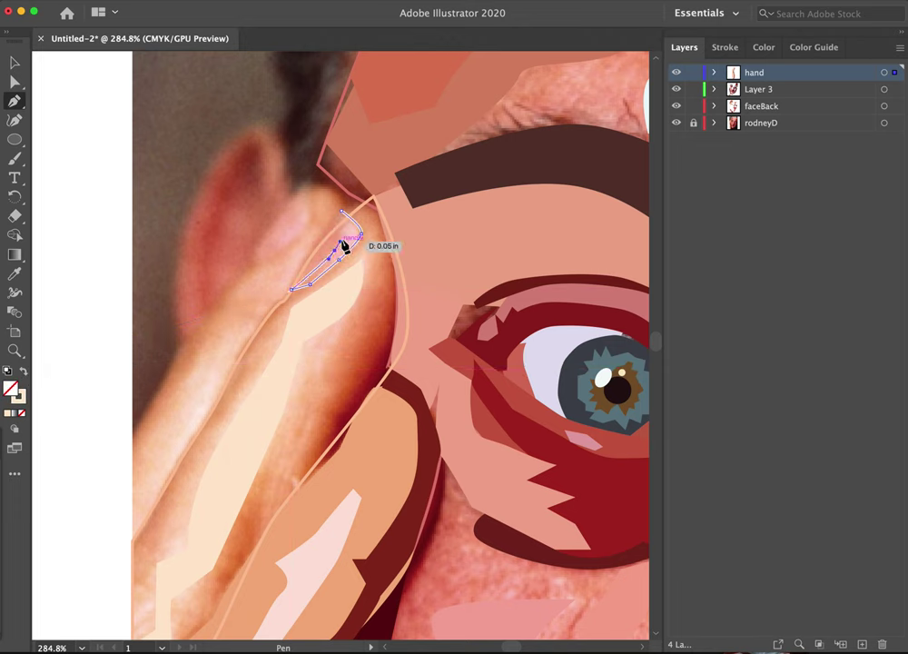
pyautogui.click(341, 221)
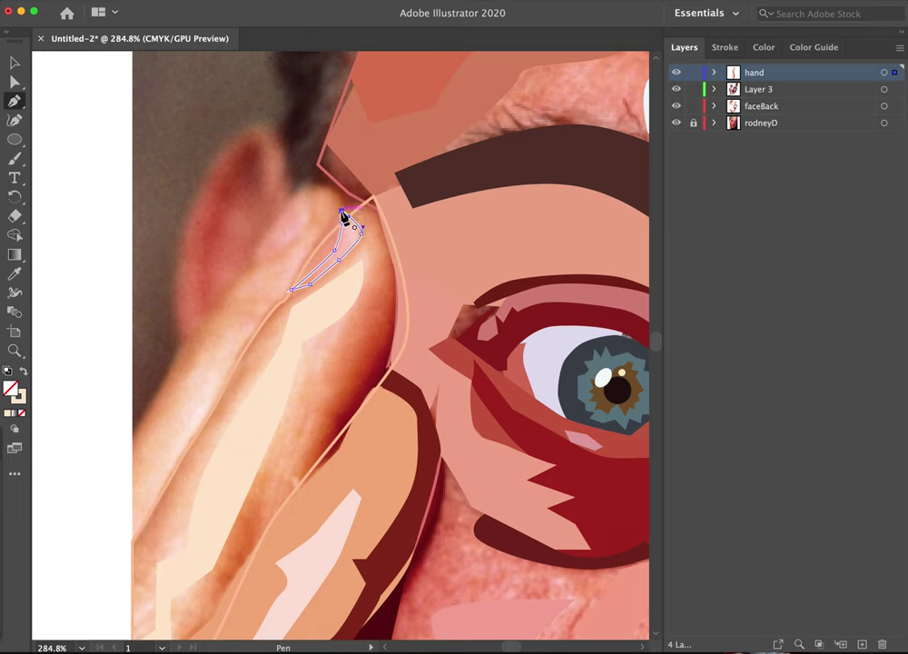
pyautogui.press('i')
pyautogui.click(357, 234)
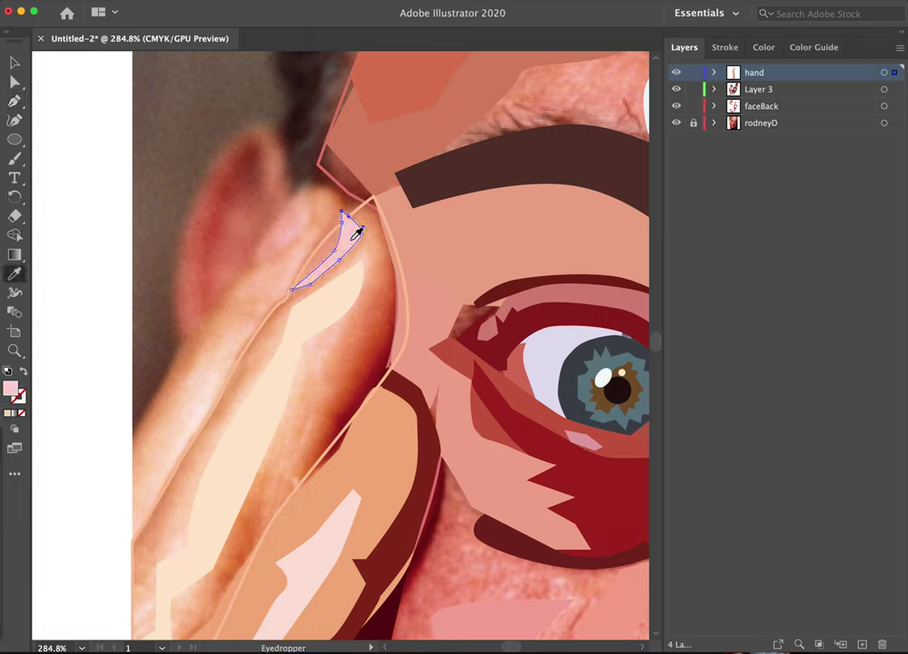
# - Trace the body of the ring finger's nail as a closed Pen path overlapping the pale pink crescent
pyautogui.press('p')
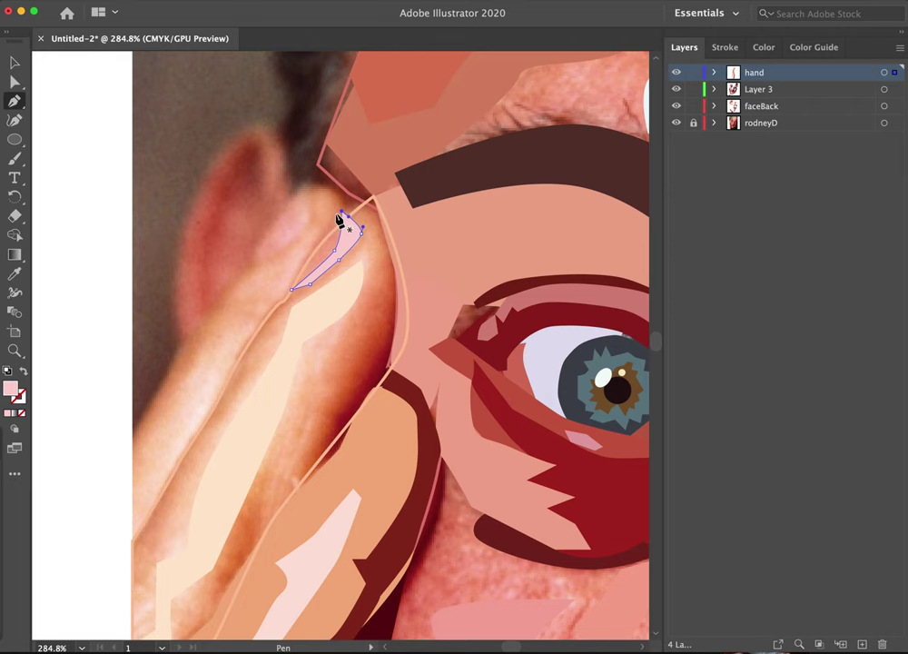
pyautogui.moveTo(336, 214); pyautogui.dragTo(304, 259)
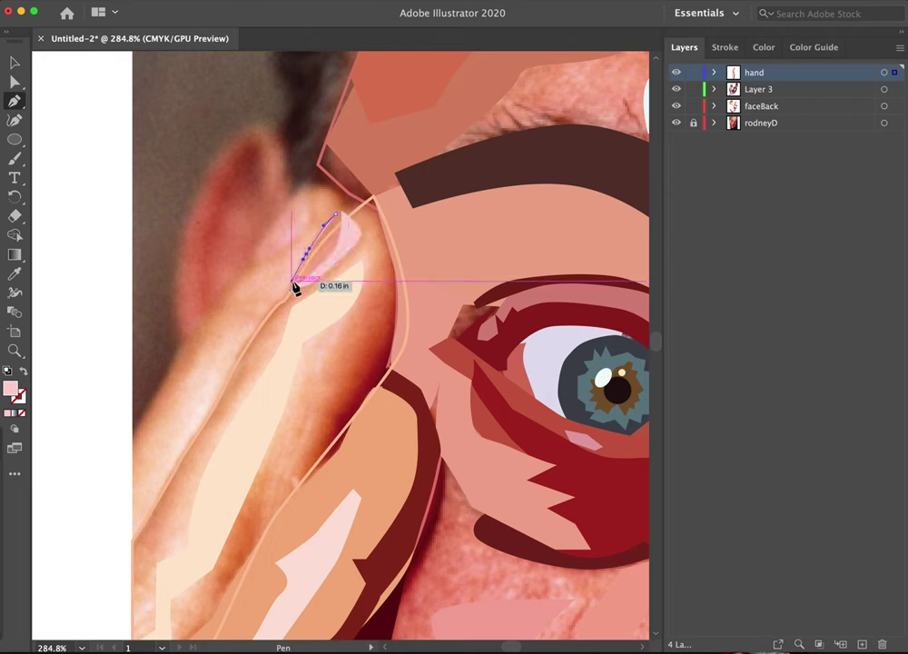
pyautogui.click(291, 289)
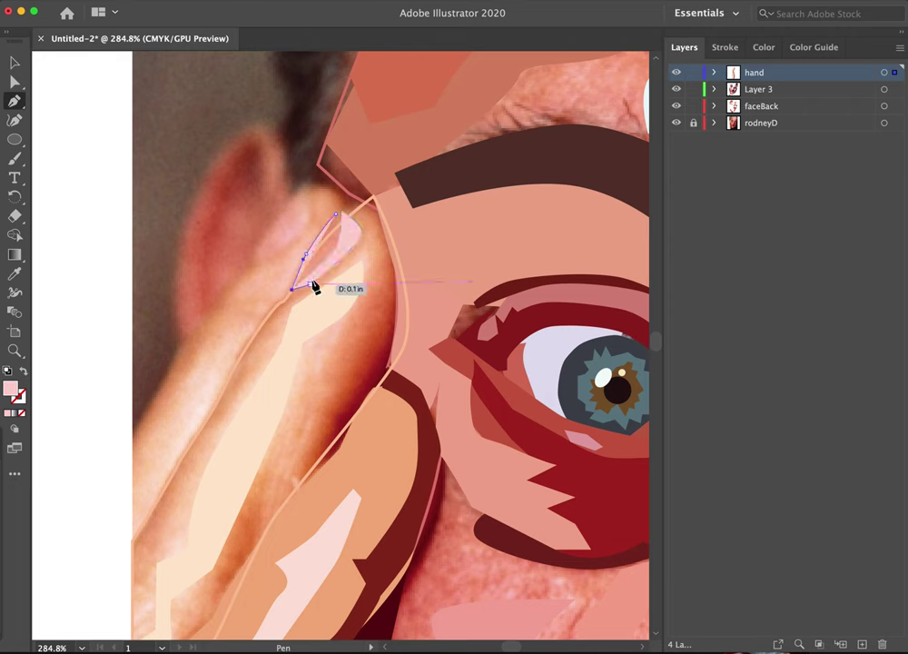
pyautogui.moveTo(314, 287); pyautogui.dragTo(318, 284)
pyautogui.moveTo(354, 240)
pyautogui.mouseDown()
pyautogui.moveTo(359, 247)
pyautogui.moveTo(357, 219)
pyautogui.moveTo(347, 225)
pyautogui.mouseUp()
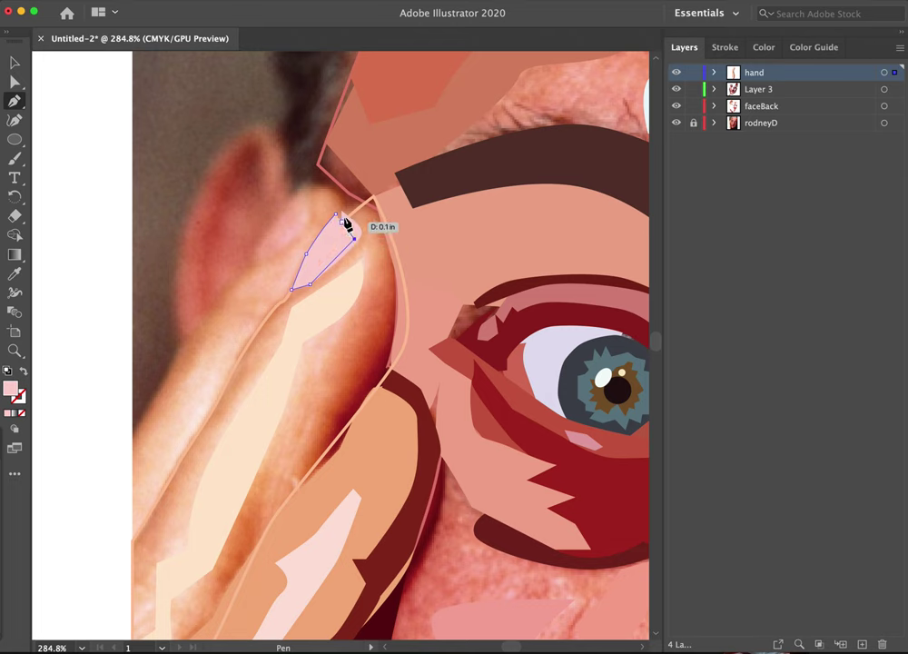
pyautogui.click(340, 210)
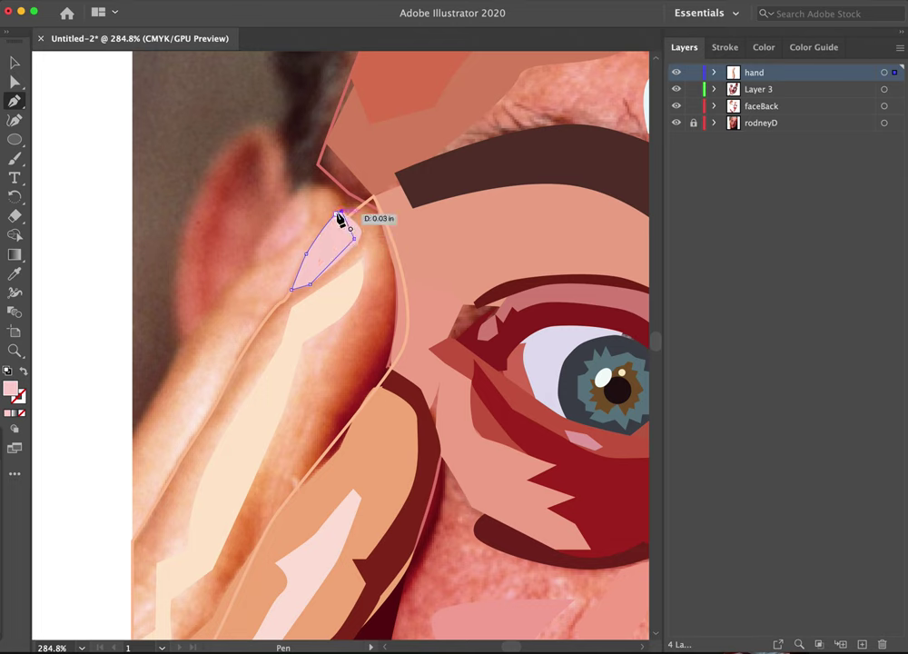
pyautogui.click(336, 214)
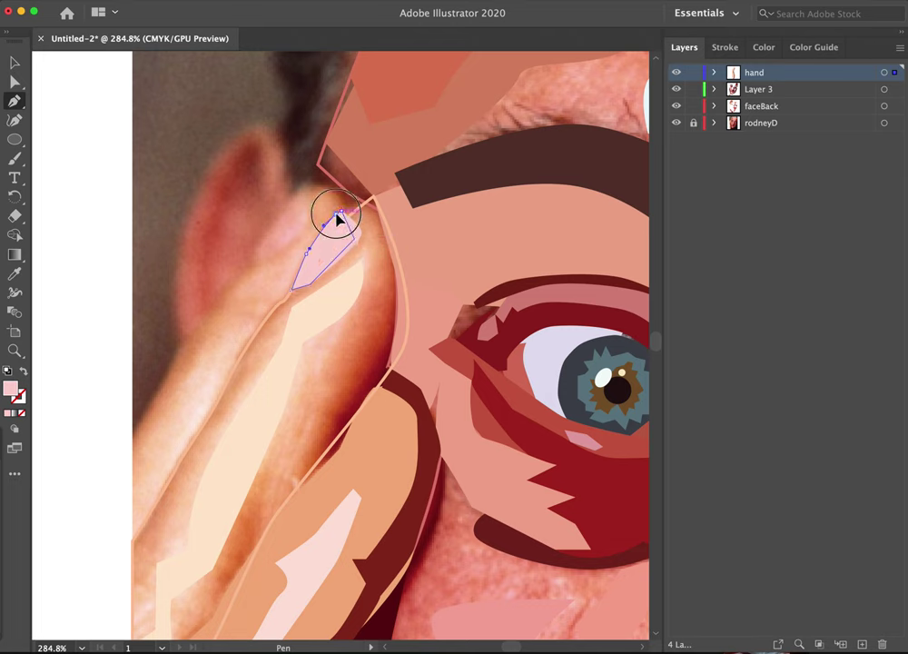
# - Recolour the ring finger's nail body with a salmon pink sampled from the photo, without a stroke
pyautogui.click(23, 372)
pyautogui.press('i')
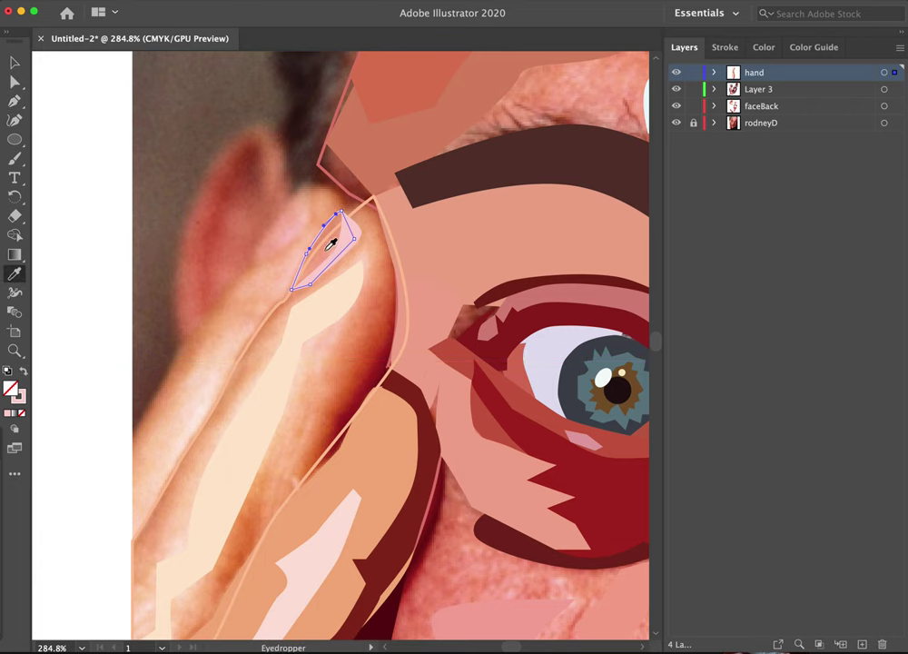
pyautogui.click(226, 301)
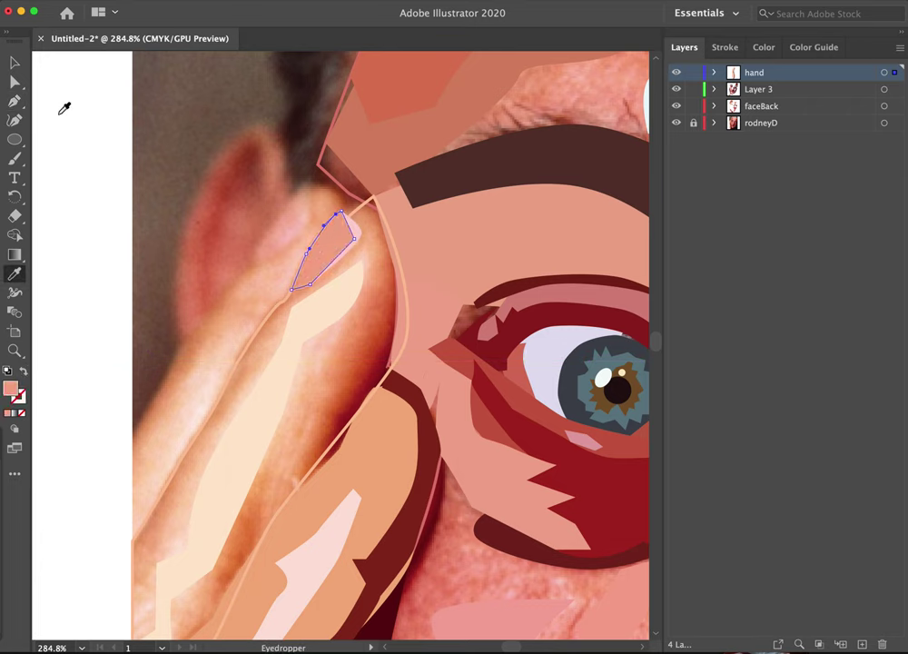
# - Send the salmon nail body behind the pale crescent, and the ring finger's base outline behind both nail shapes
pyautogui.press('shift+super+[')
pyautogui.click(14, 62)
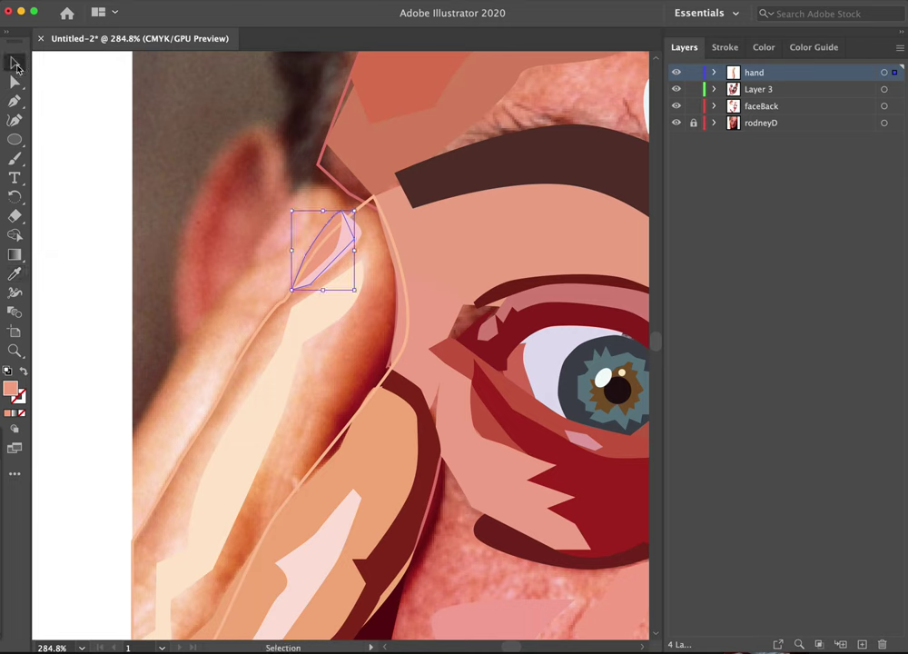
pyautogui.click(367, 212)
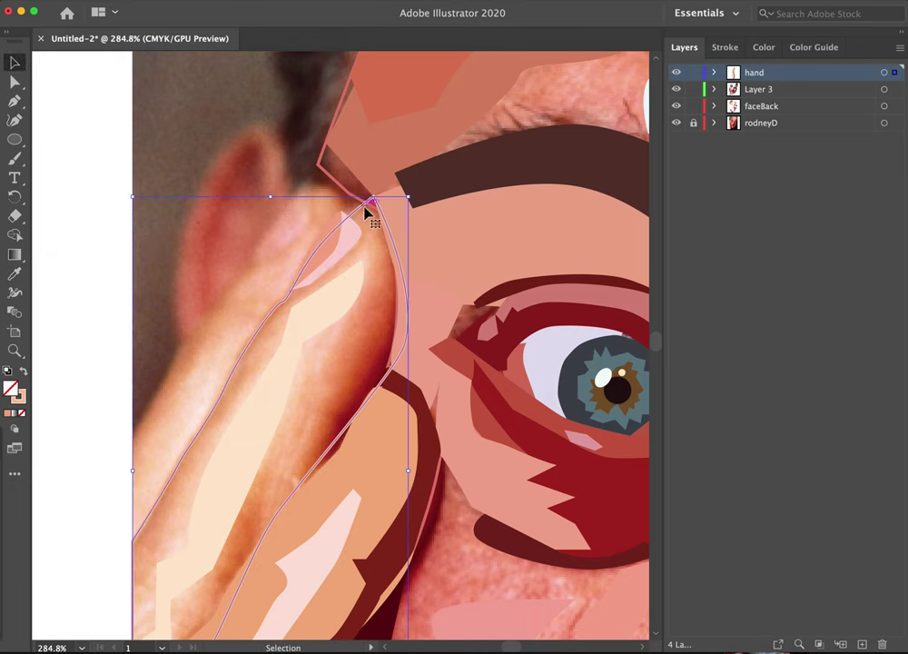
pyautogui.press('super')
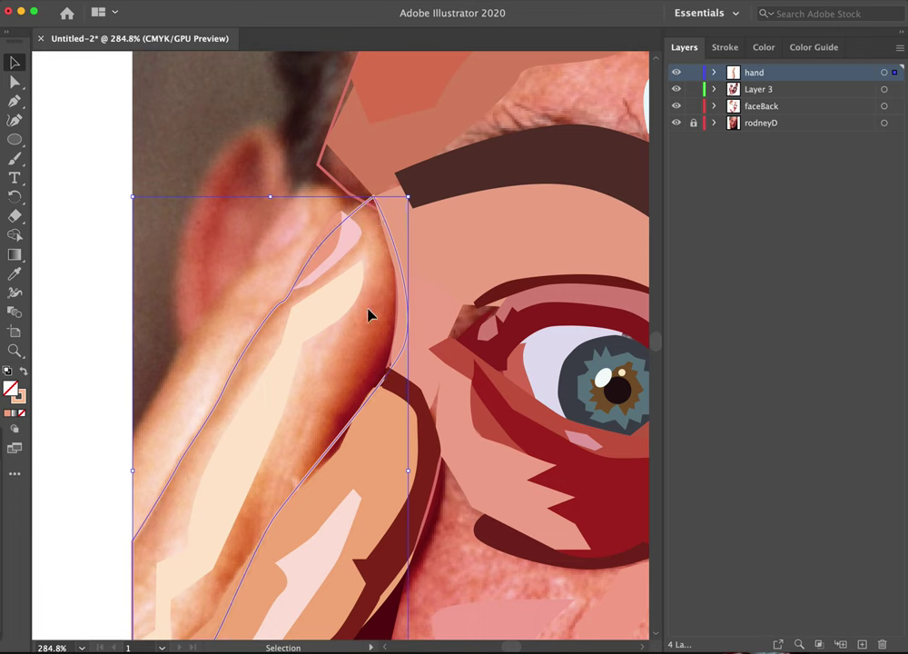
# - Trace a closed shadow shape along the ring finger's inner edge, from near the fingertip down to the neighbouring finger and back
pyautogui.press('p')
pyautogui.click(383, 257)
pyautogui.moveTo(383, 256); pyautogui.dragTo(372, 283)
pyautogui.moveTo(355, 330); pyautogui.dragTo(348, 350)
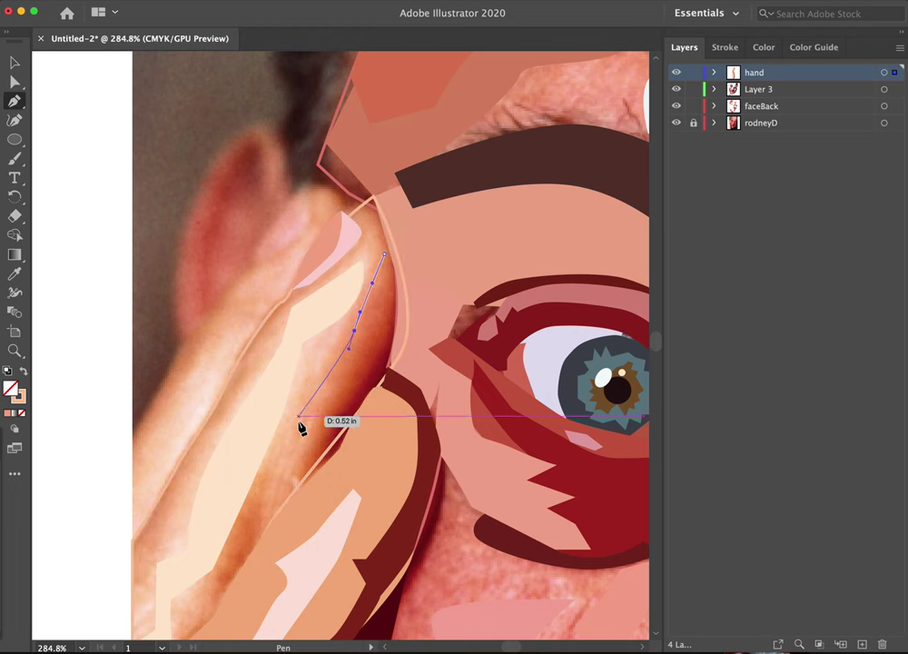
pyautogui.click(299, 456)
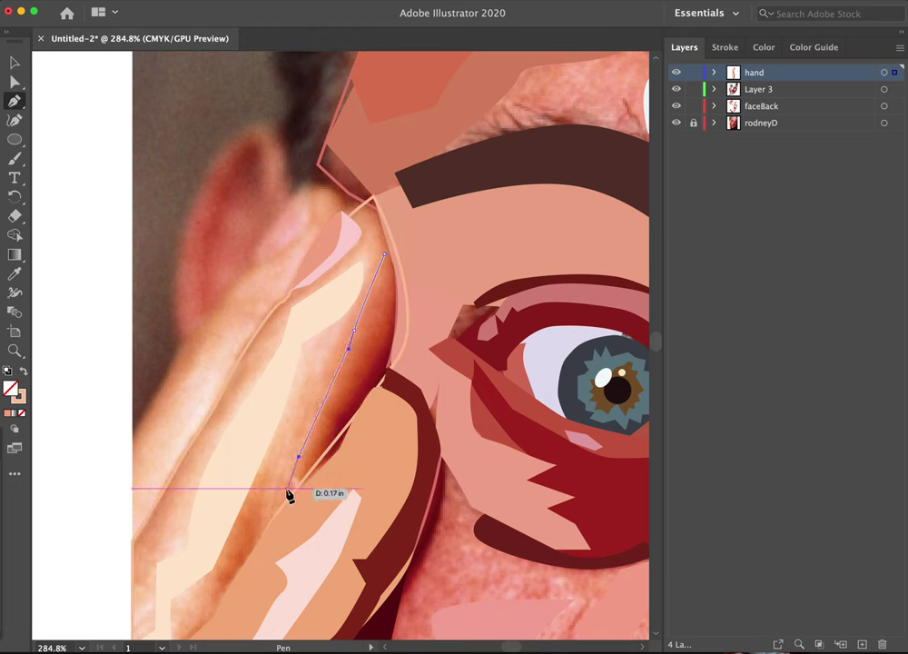
pyautogui.click(279, 498)
pyautogui.click(298, 491)
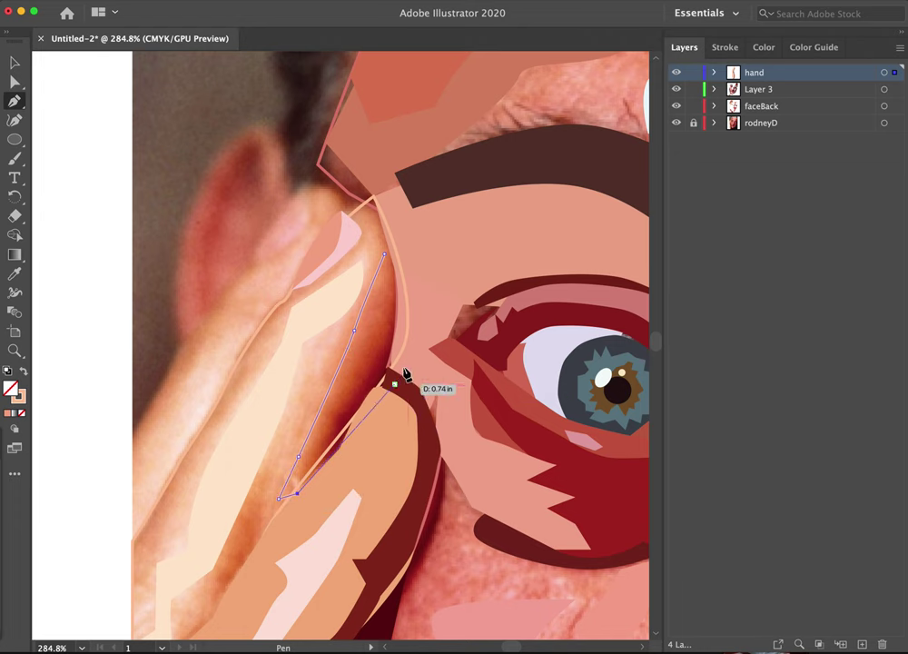
pyautogui.click(401, 363)
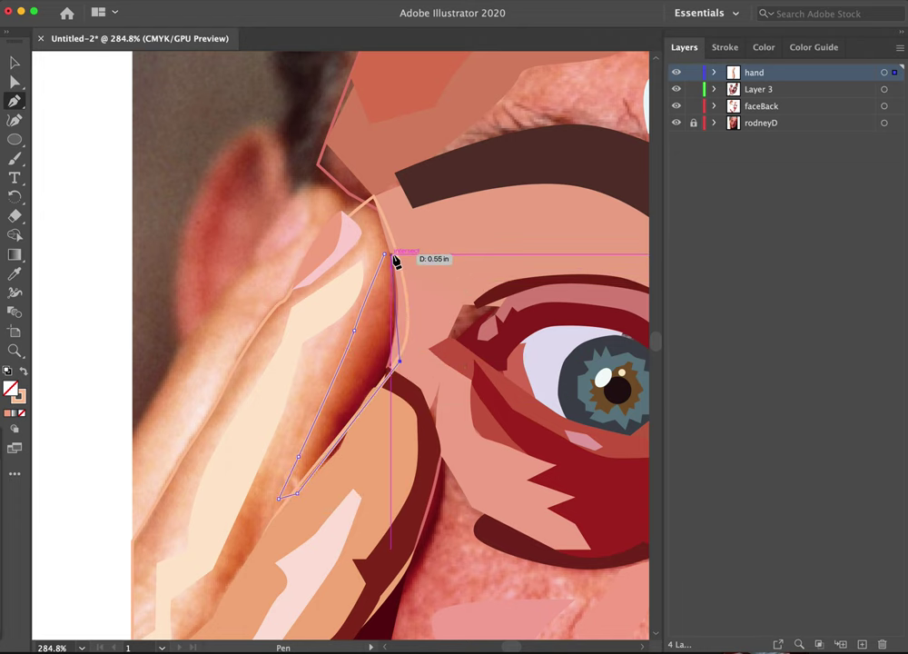
pyautogui.moveTo(386, 256); pyautogui.dragTo(389, 264)
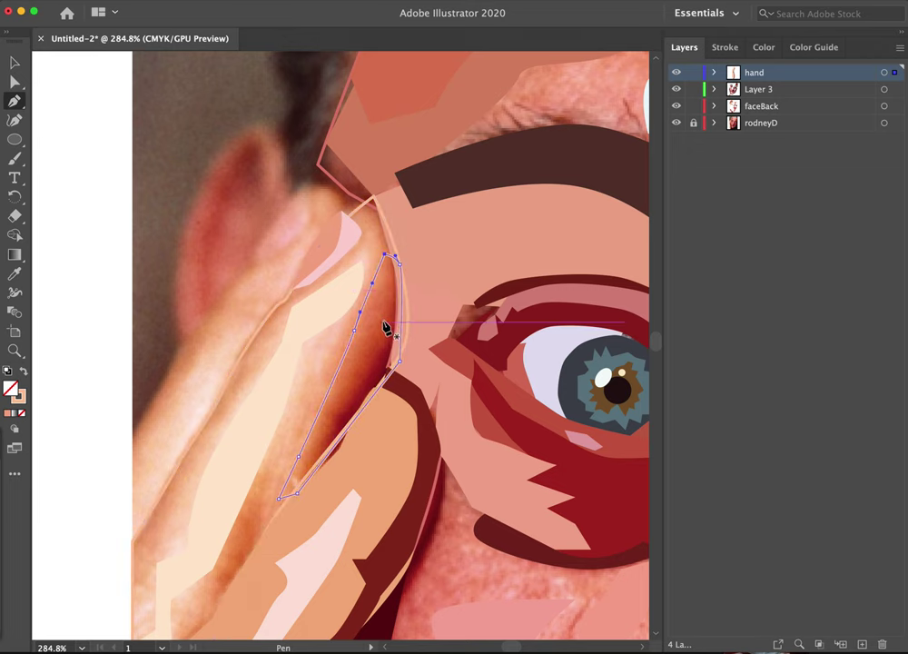
# - Fill the ring finger's shadow shape with a dark red sampled from the photo, without a stroke
pyautogui.press('i')
pyautogui.click(383, 343)
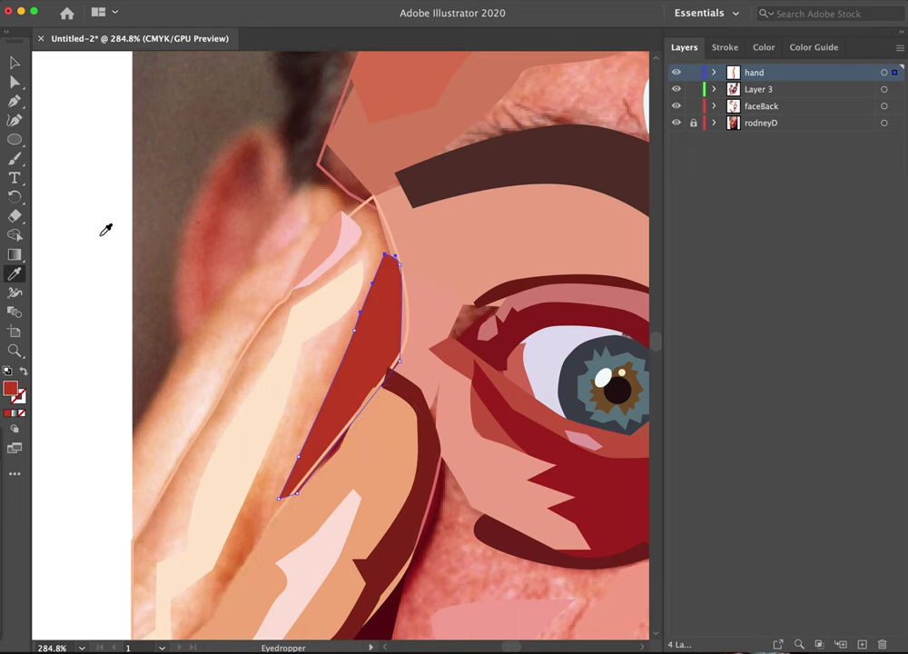
pyautogui.click(15, 61)
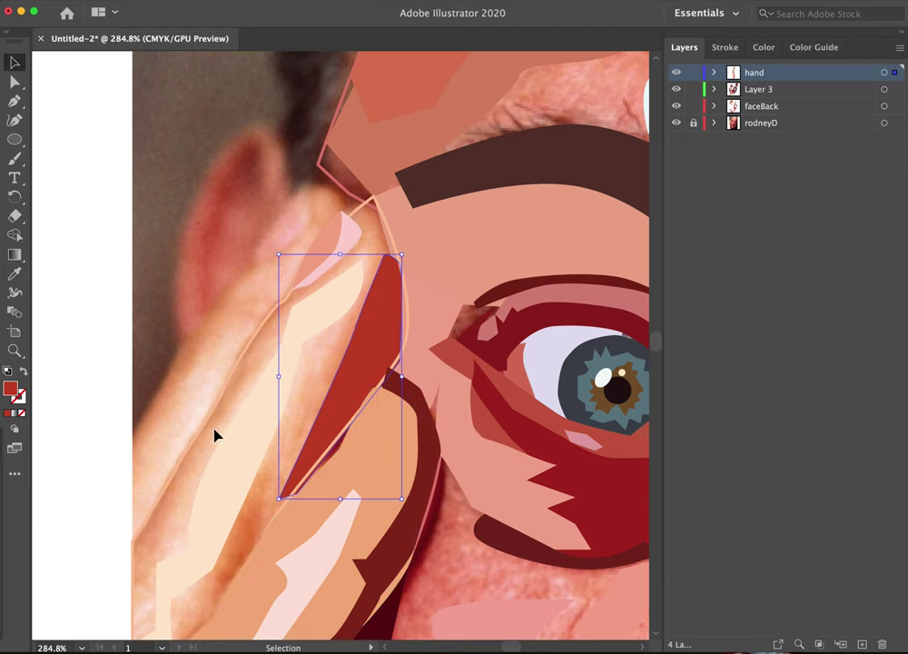
# - Turn the ring finger base outline into a solid peach fill and send it behind the finger's shadow shape
pyautogui.press('space')
pyautogui.moveTo(207, 474); pyautogui.dragTo(355, 265)
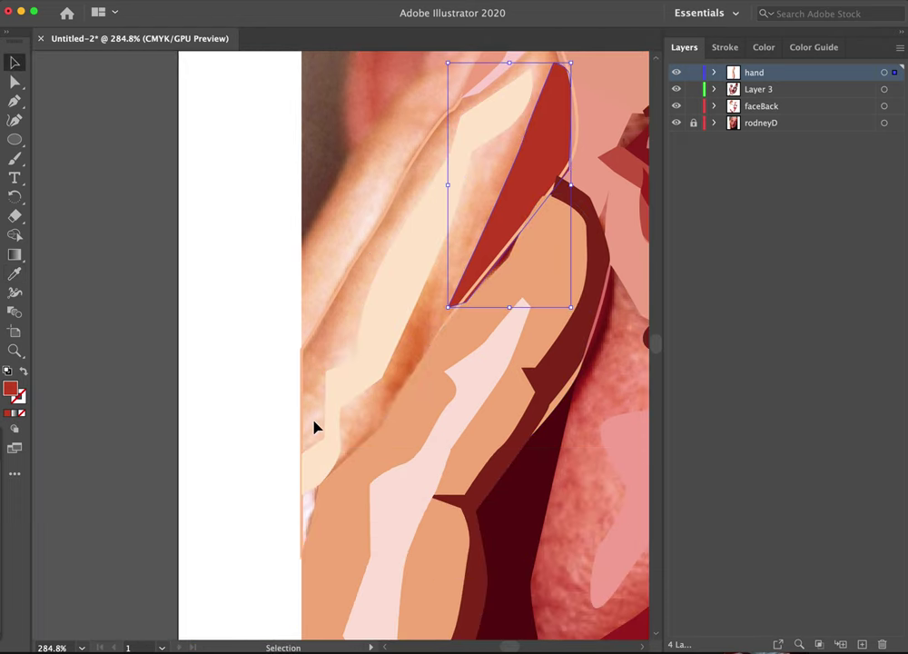
pyautogui.press('space')
pyautogui.moveTo(510, 225); pyautogui.dragTo(406, 380)
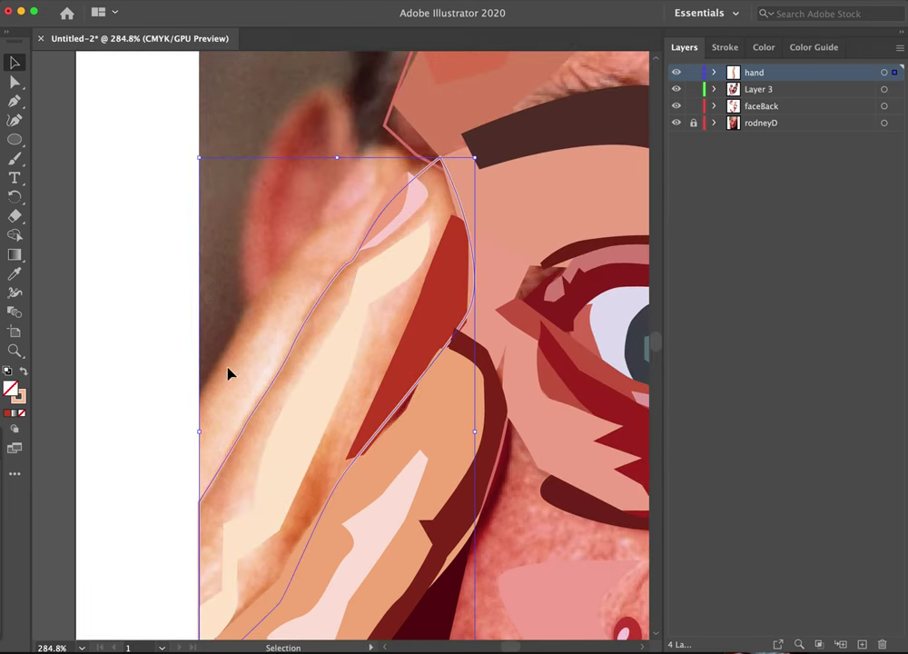
pyautogui.click(24, 373)
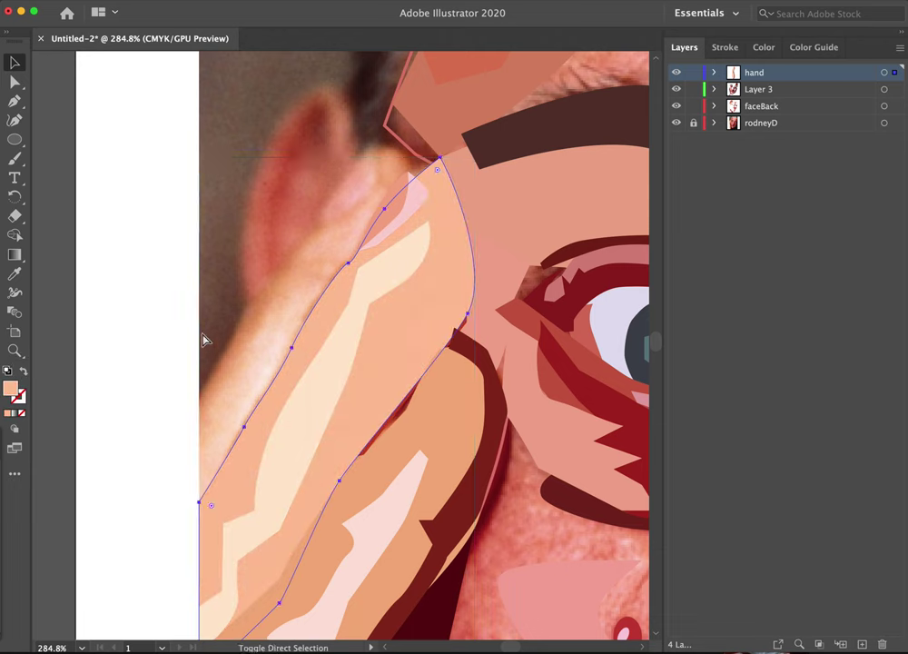
pyautogui.press('super+[')
# - Move the dark red shadow shape slightly outwards to the ring finger's edge beside the temple, and deselect it
pyautogui.click(445, 304)
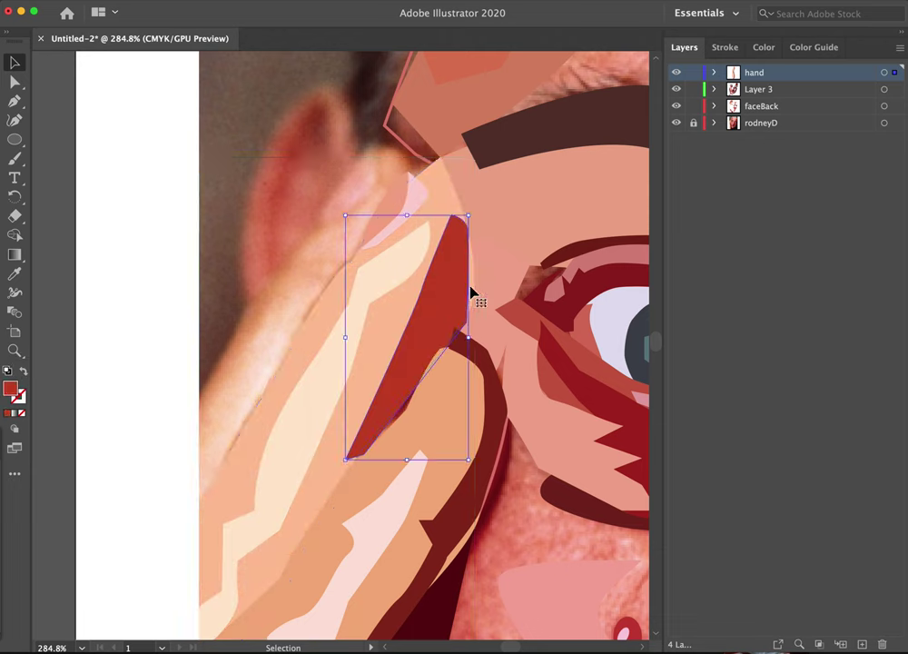
pyautogui.click(15, 81)
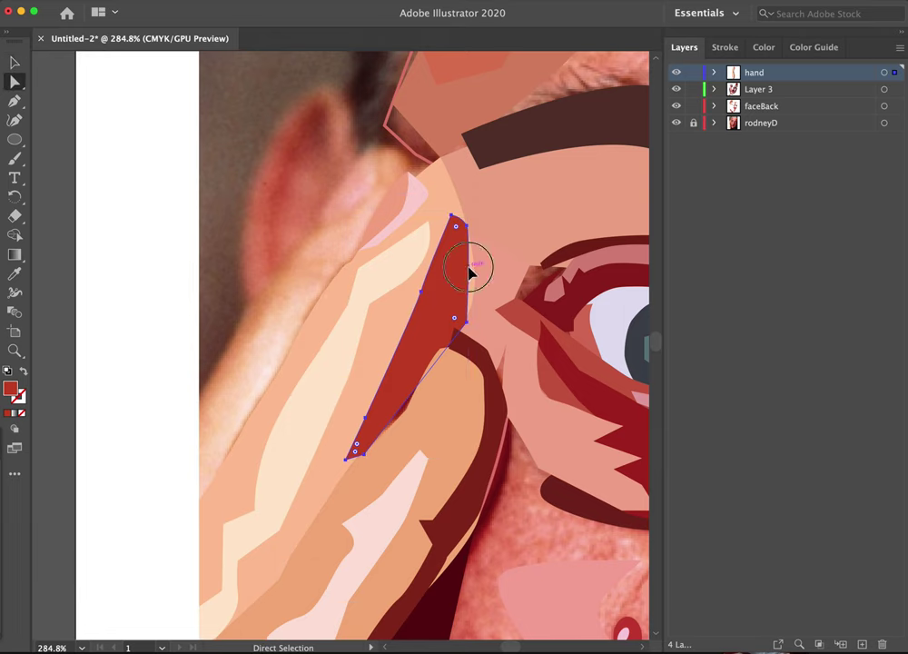
pyautogui.moveTo(470, 273); pyautogui.dragTo(478, 276)
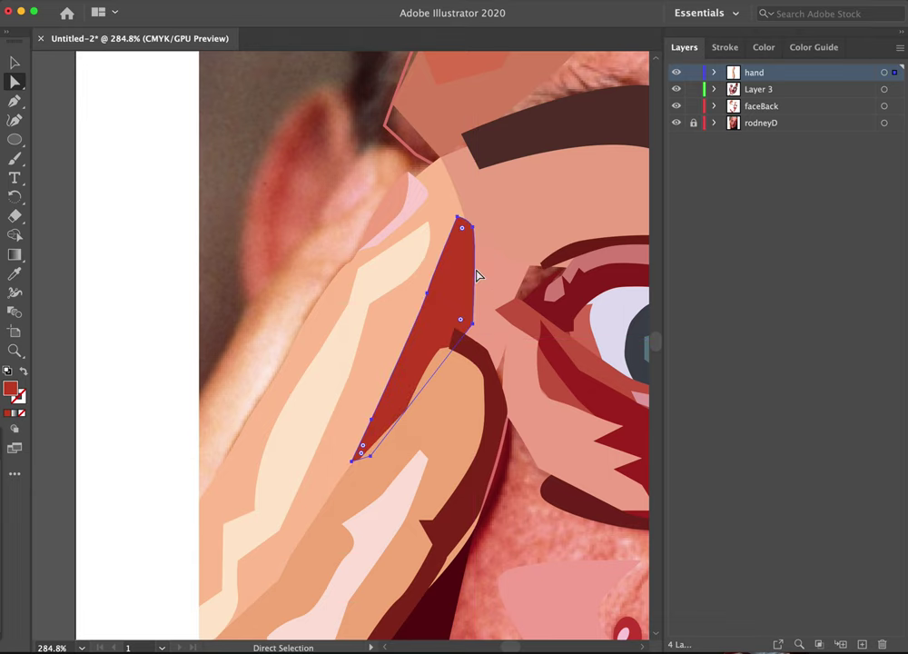
pyautogui.click(166, 284)
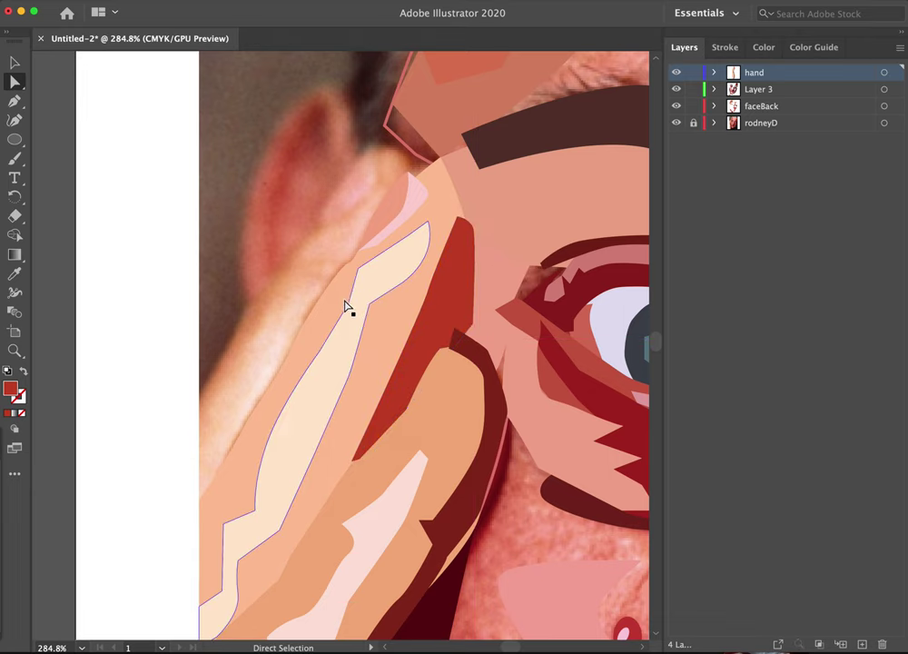
# - Trace the little finger's nail beside the ear as a closed Pen path and leave it as outline only
pyautogui.moveTo(280, 311); pyautogui.dragTo(280, 292)
pyautogui.press('z')
pyautogui.keyDown('alt'); pyautogui.click(495, 334); pyautogui.keyUp('alt')
pyautogui.keyDown('alt'); pyautogui.click(482, 329); pyautogui.keyUp('alt')
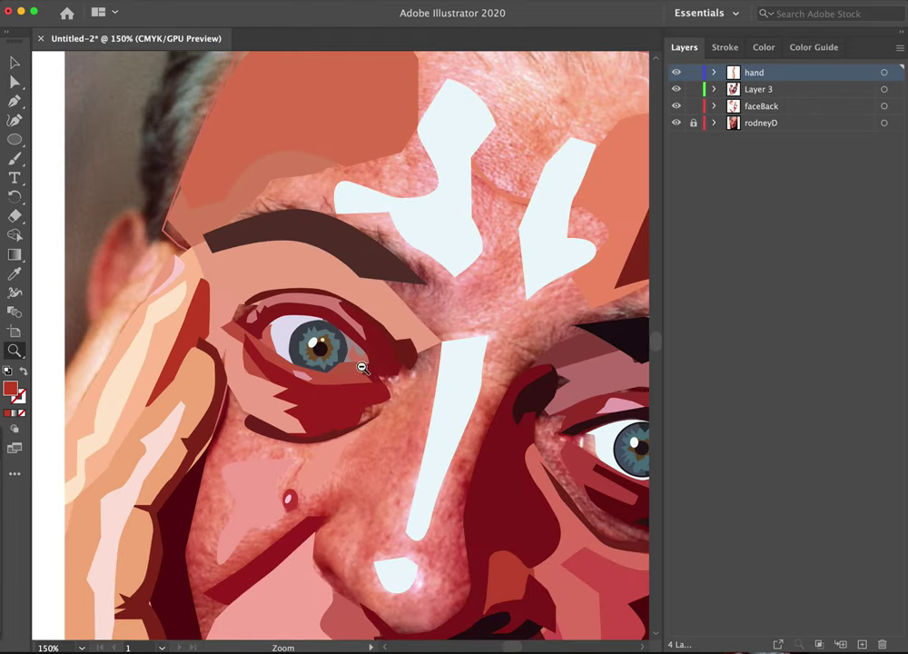
pyautogui.moveTo(138, 340); pyautogui.dragTo(322, 428)
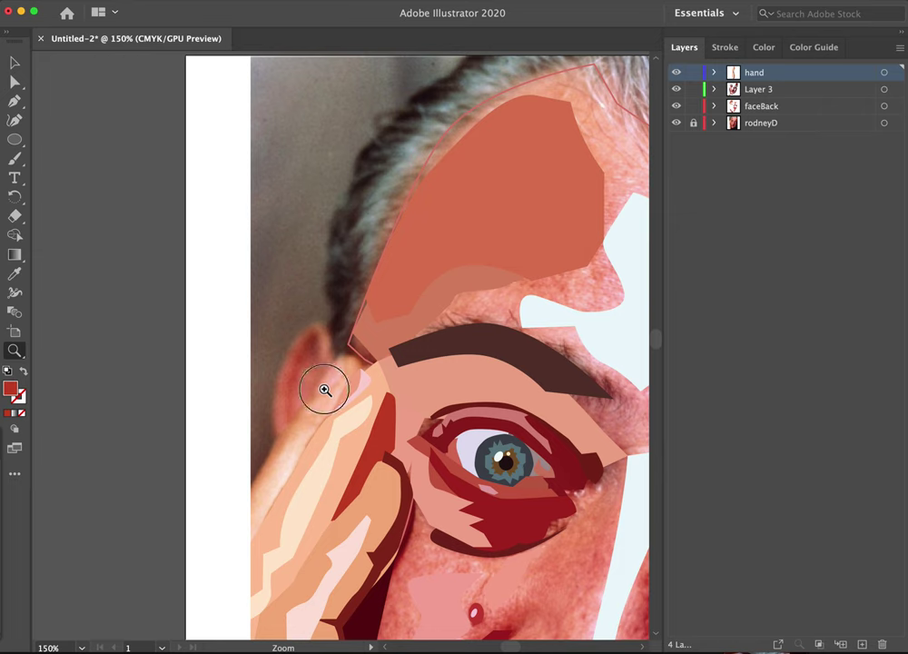
pyautogui.click(324, 385)
pyautogui.click(338, 372)
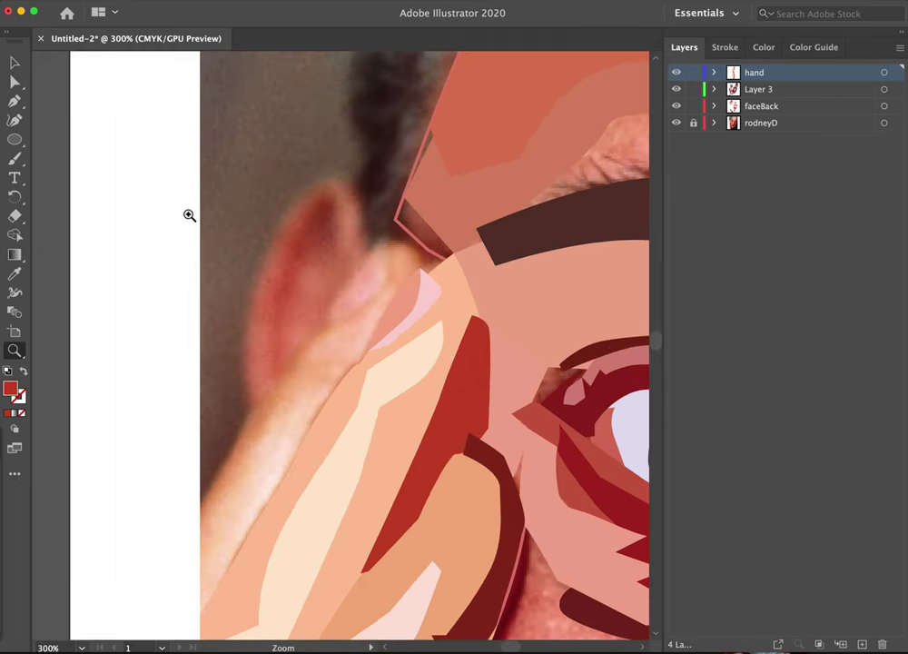
pyautogui.press('p')
pyautogui.moveTo(385, 244); pyautogui.dragTo(356, 314)
pyautogui.click(323, 329)
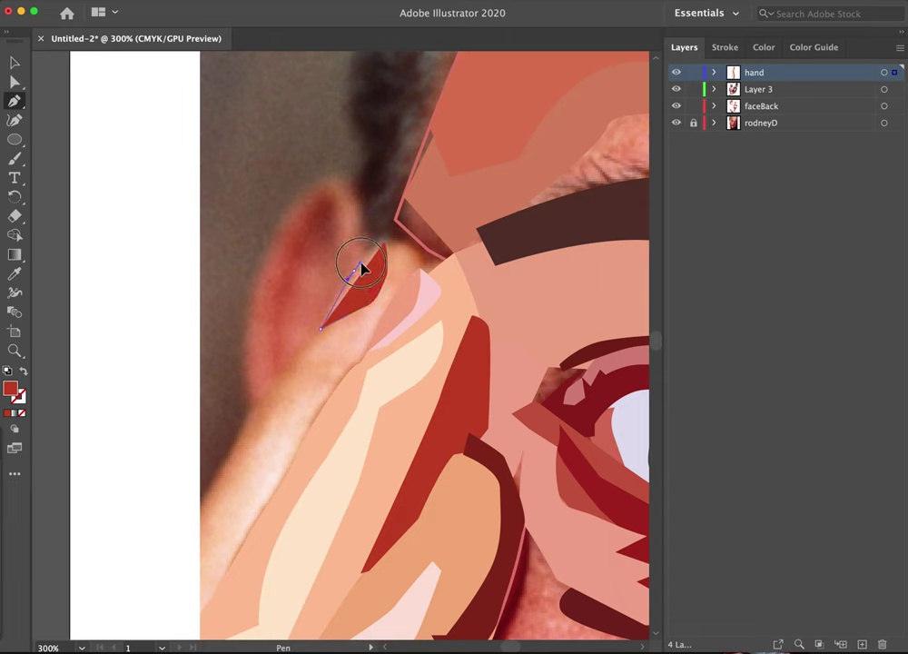
pyautogui.click(385, 243)
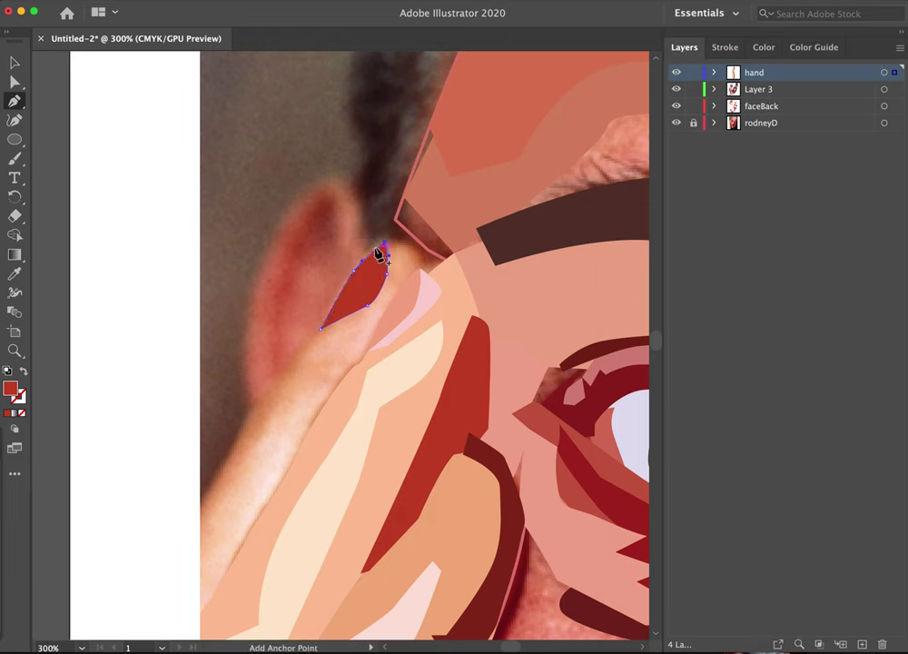
pyautogui.click(23, 372)
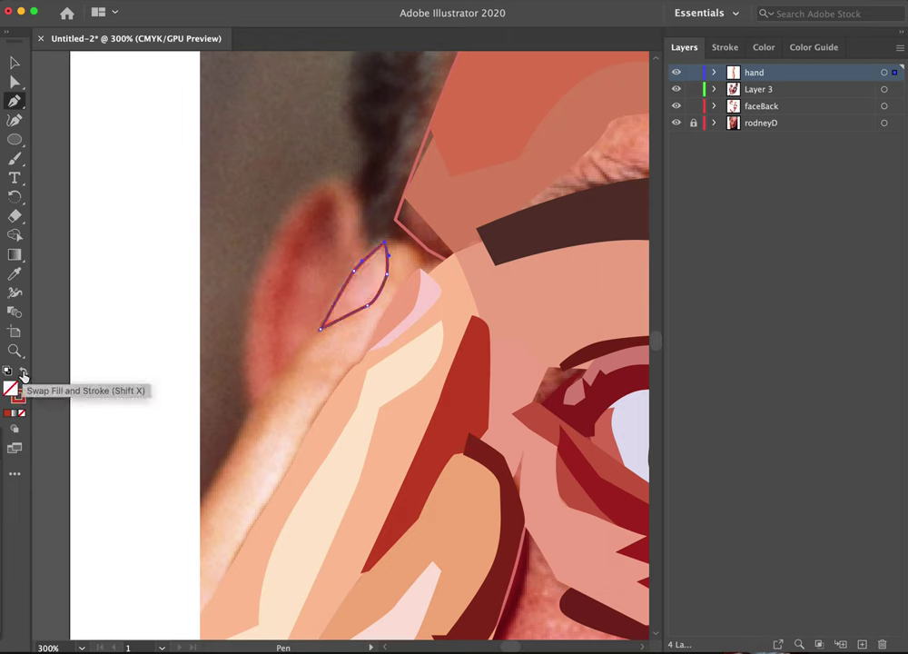
# - Fill the little finger's nail shape with a light pink sampled from the nail in the photo, without a stroke
pyautogui.press('i')
pyautogui.click(362, 292)
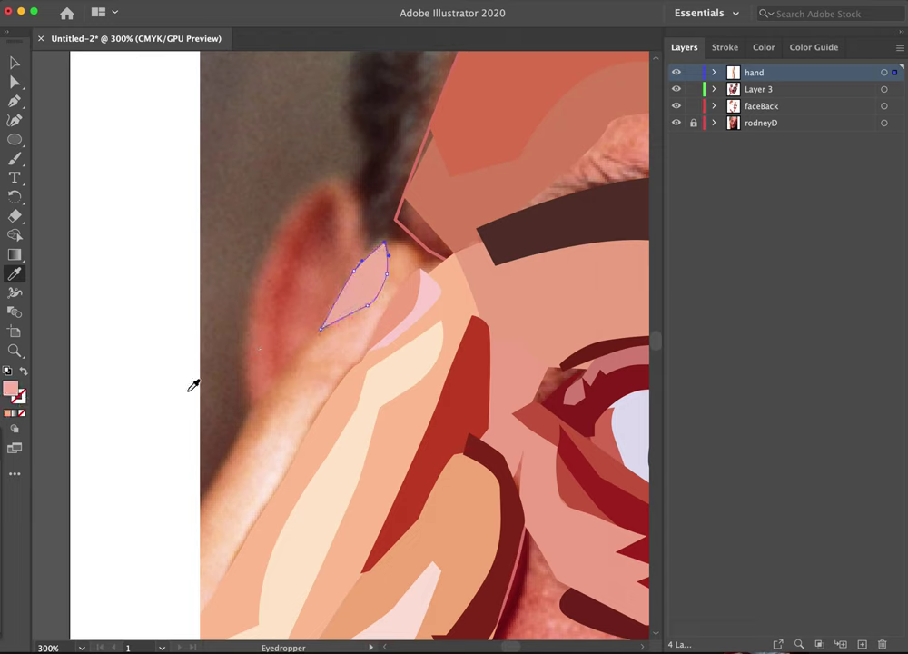
# - Trace the little finger's base as a closed, outline-only Pen path from the fingertip to the photo's edge and back along the nail
pyautogui.click(15, 101)
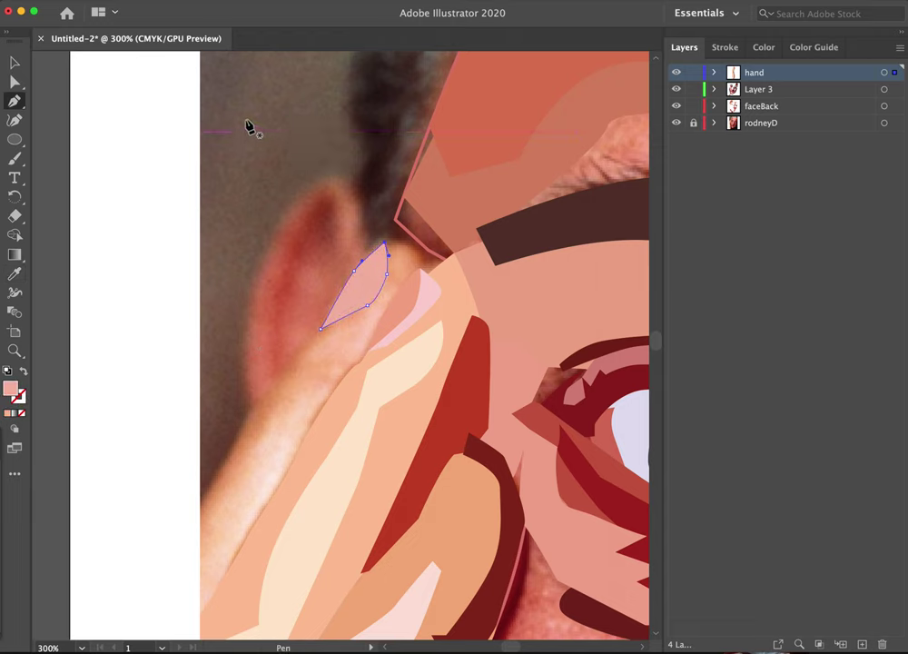
pyautogui.moveTo(406, 246); pyautogui.dragTo(426, 282)
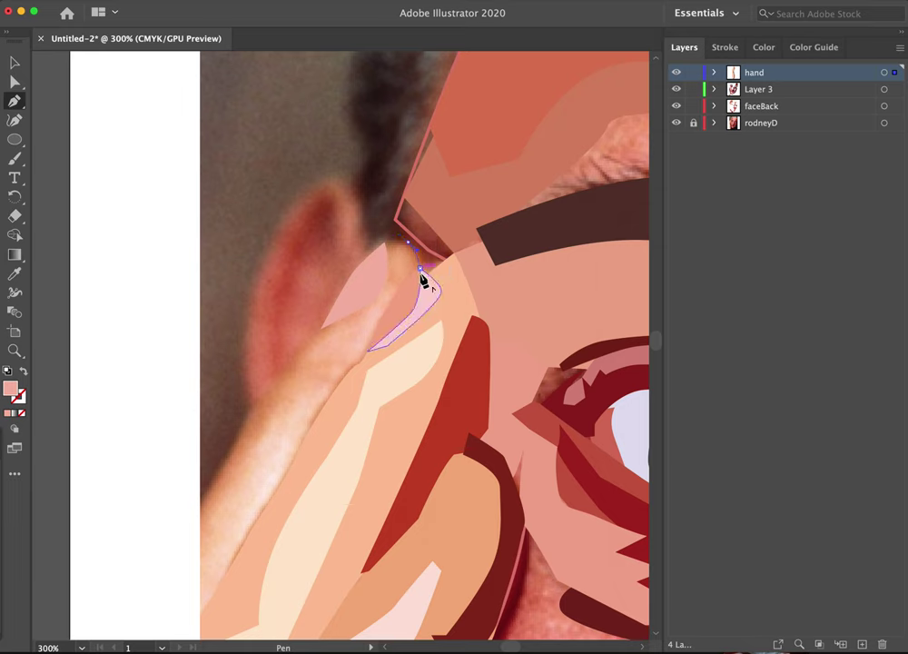
pyautogui.click(336, 399)
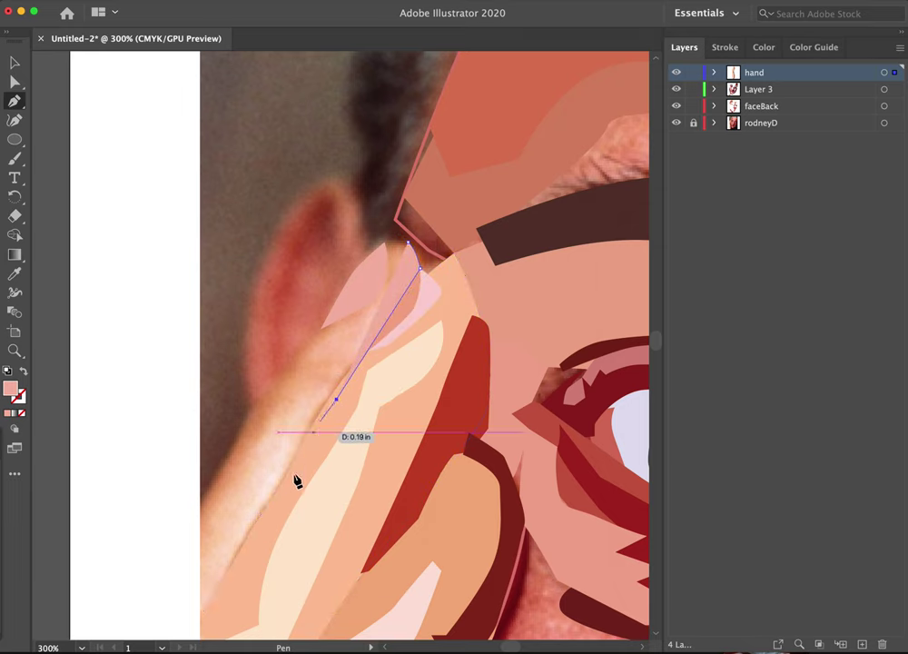
pyautogui.click(201, 617)
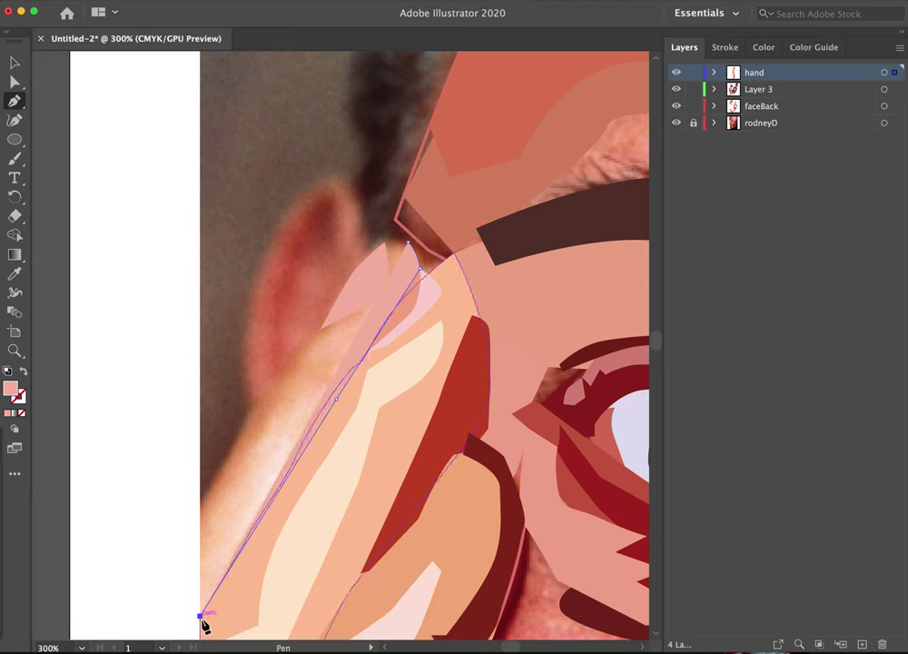
pyautogui.click(199, 499)
pyautogui.click(240, 439)
pyautogui.click(25, 372)
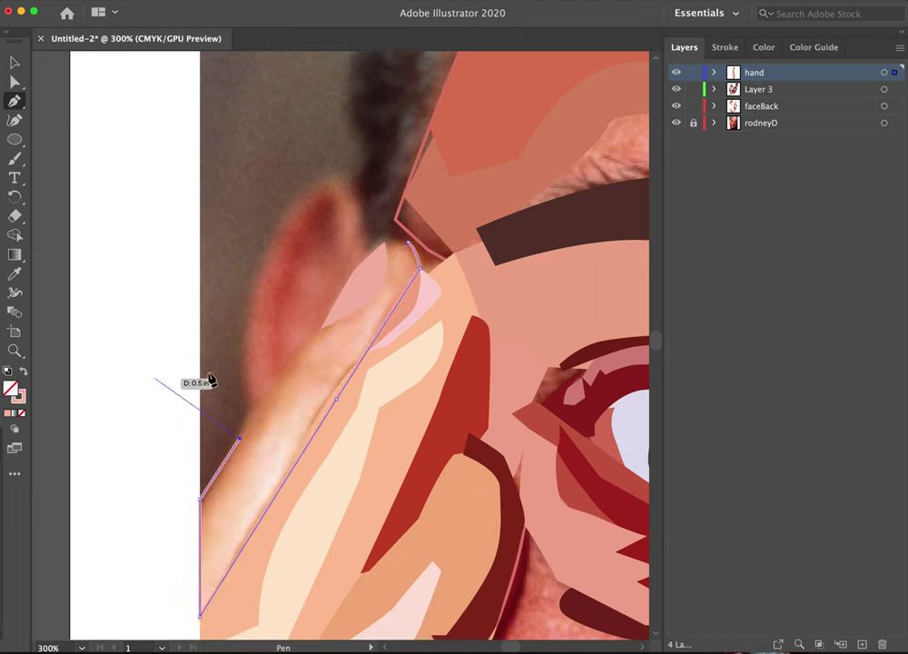
pyautogui.moveTo(309, 328); pyautogui.dragTo(334, 324)
pyautogui.click(333, 320)
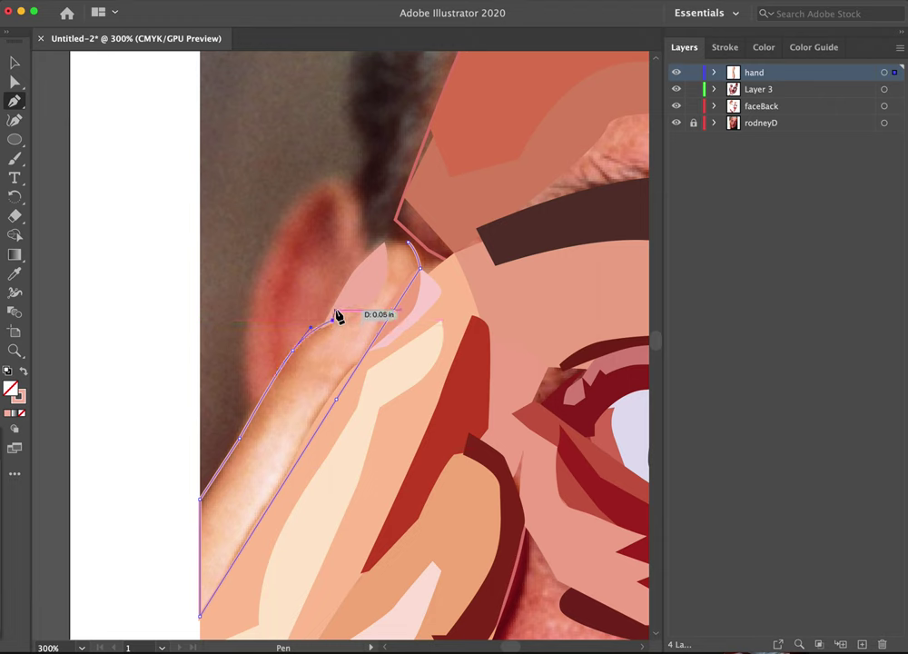
pyautogui.click(385, 243)
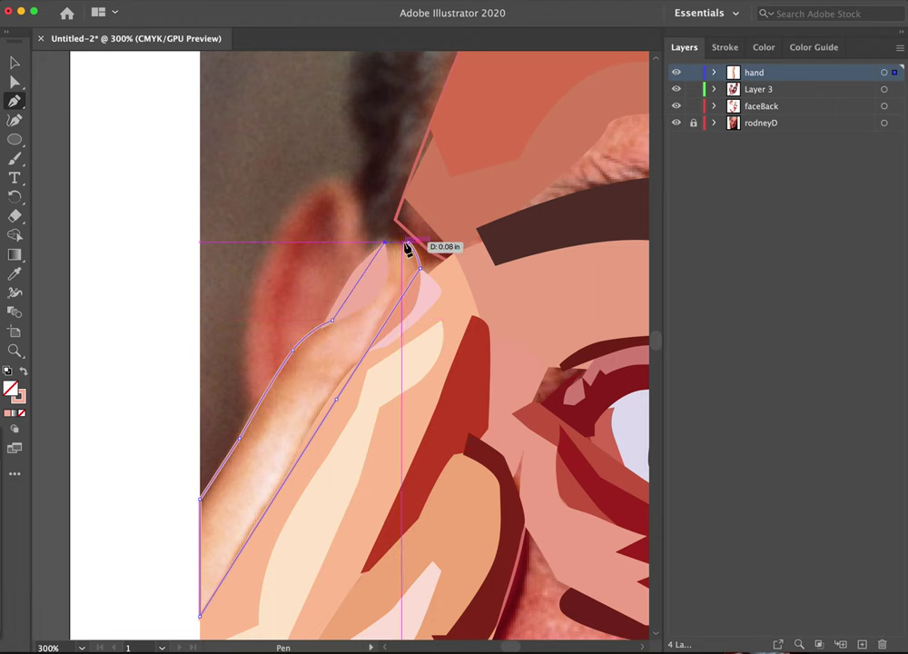
pyautogui.moveTo(409, 243); pyautogui.dragTo(419, 250)
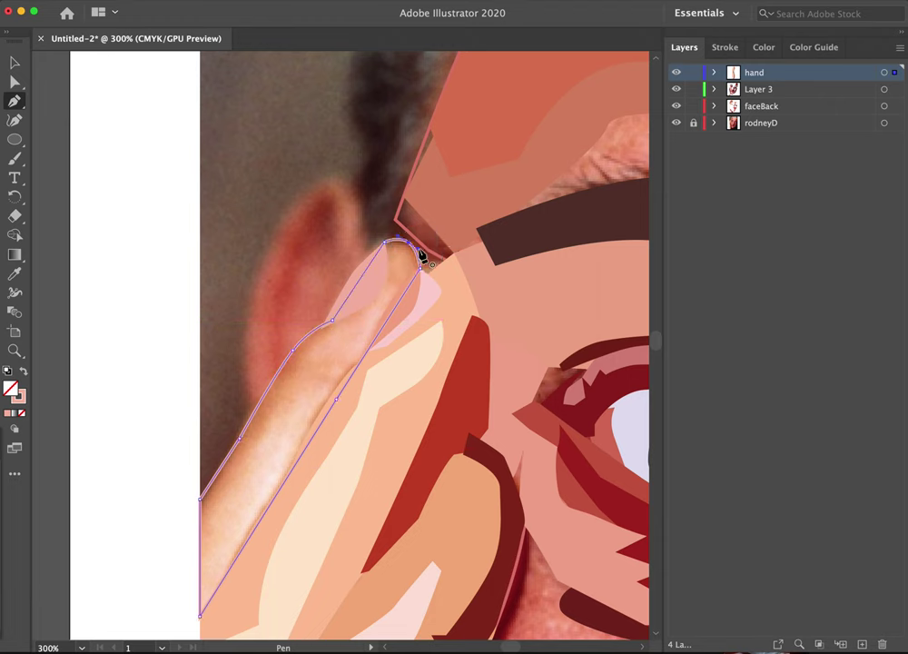
# - Give the little finger base a tan-orange outline sampled from the fingertip, without a fill, and send it behind the nail
pyautogui.press('i')
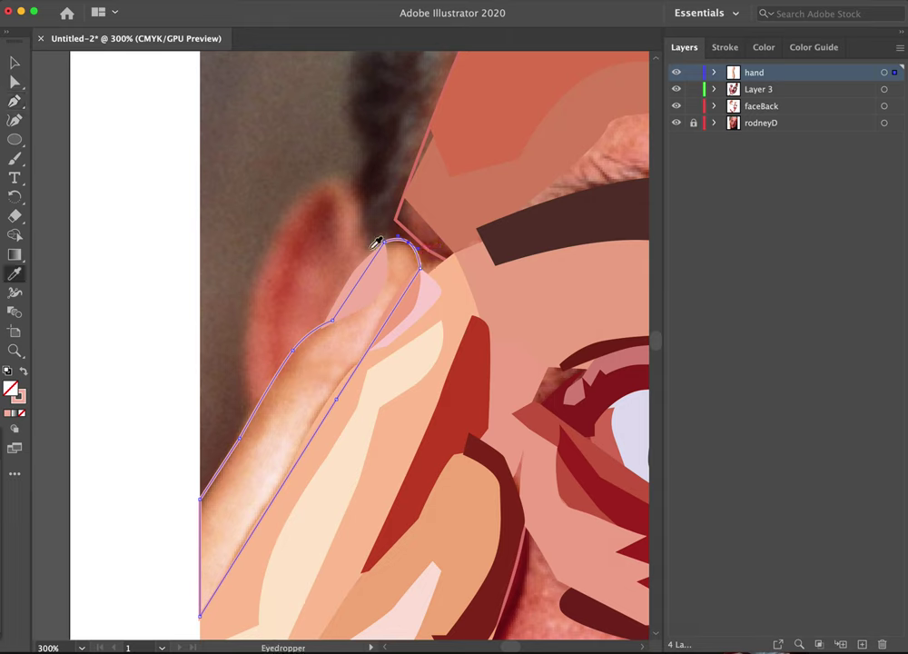
pyautogui.click(408, 251)
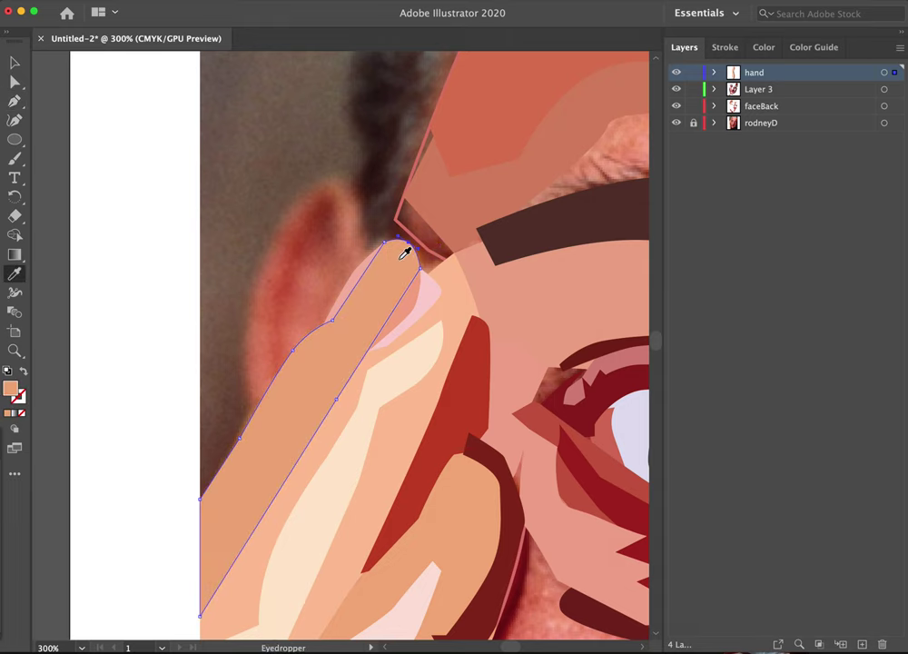
pyautogui.press('super+[')
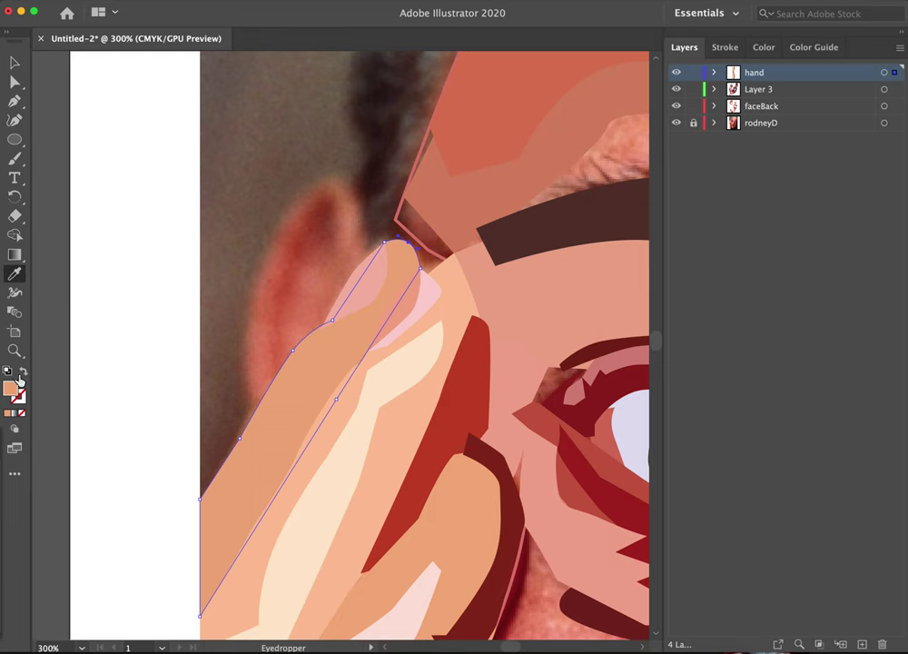
pyautogui.click(23, 372)
# - Trace the inner edge of the little finger's highlight with the Pen tool, from below the fingertip to the base's lowest corner
pyautogui.press('p')
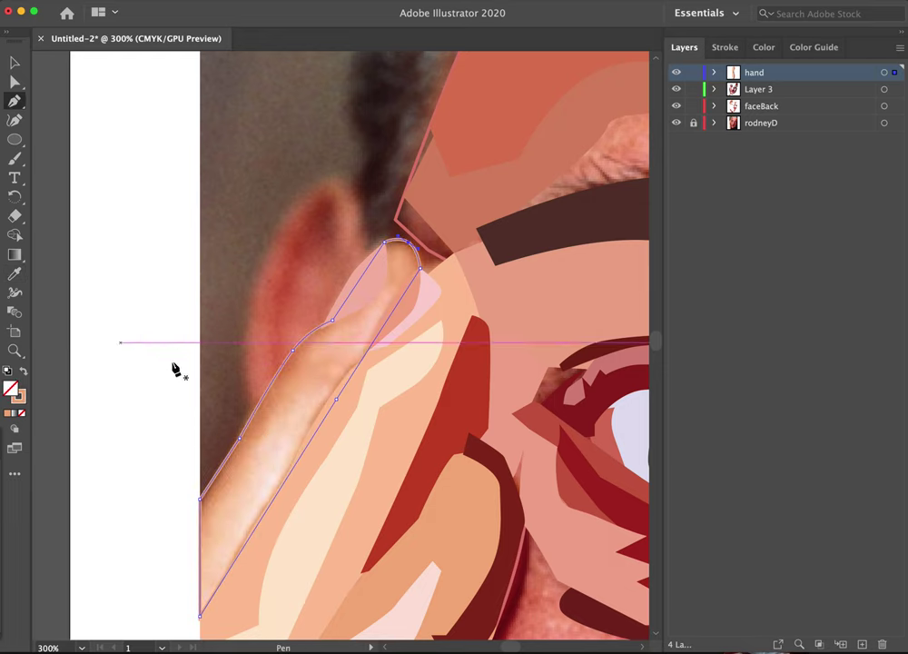
pyautogui.click(394, 289)
pyautogui.click(387, 306)
pyautogui.click(383, 323)
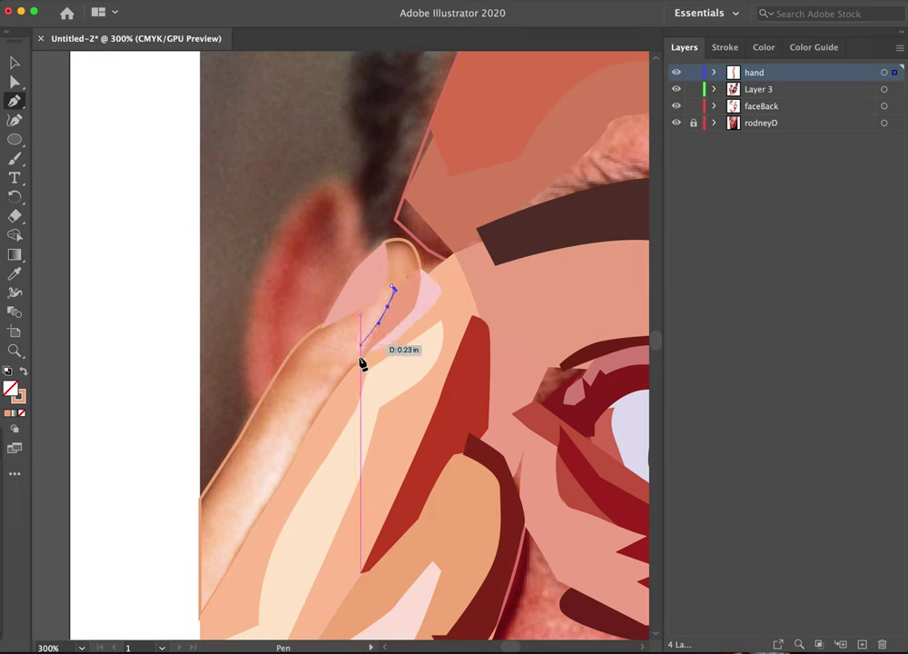
pyautogui.click(345, 352)
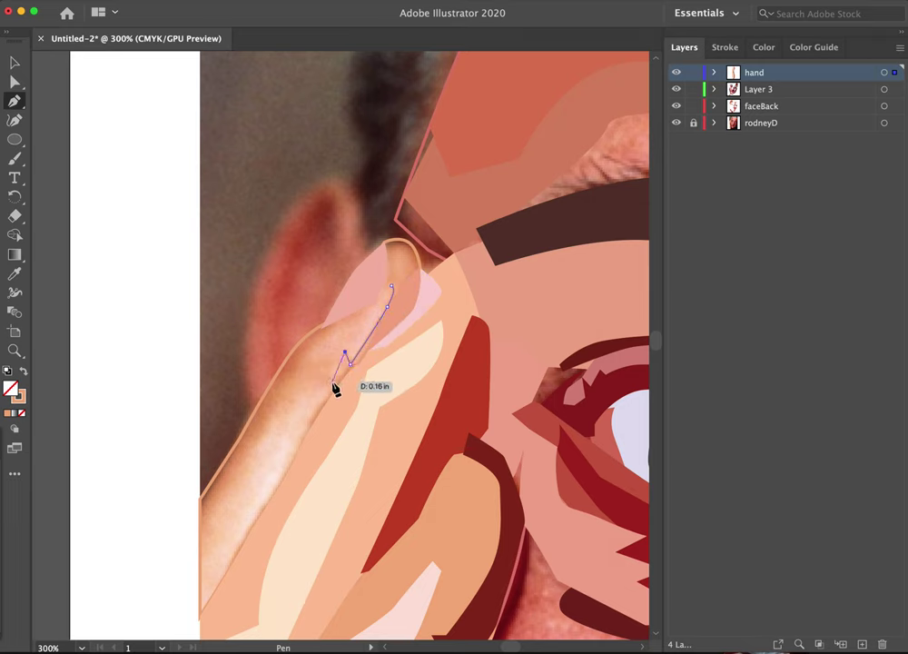
pyautogui.moveTo(330, 385); pyautogui.dragTo(327, 392)
pyautogui.click(278, 472)
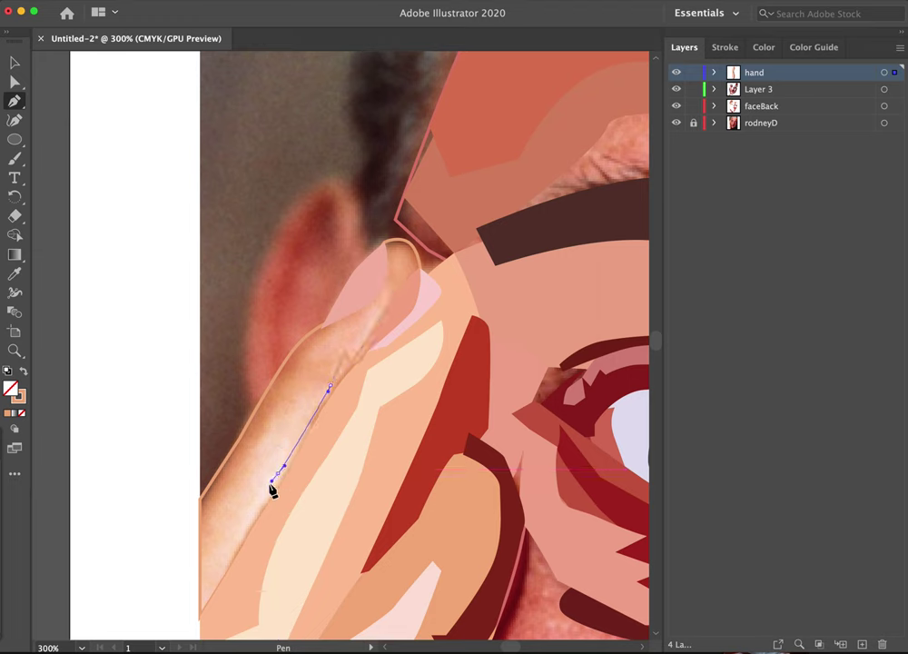
pyautogui.click(229, 571)
pyautogui.click(201, 617)
# - Close the little finger's highlight path back up to its start below the fingertip and fill it with a sampled pale pink, without a stroke
pyautogui.click(213, 547)
pyautogui.click(248, 480)
pyautogui.click(264, 439)
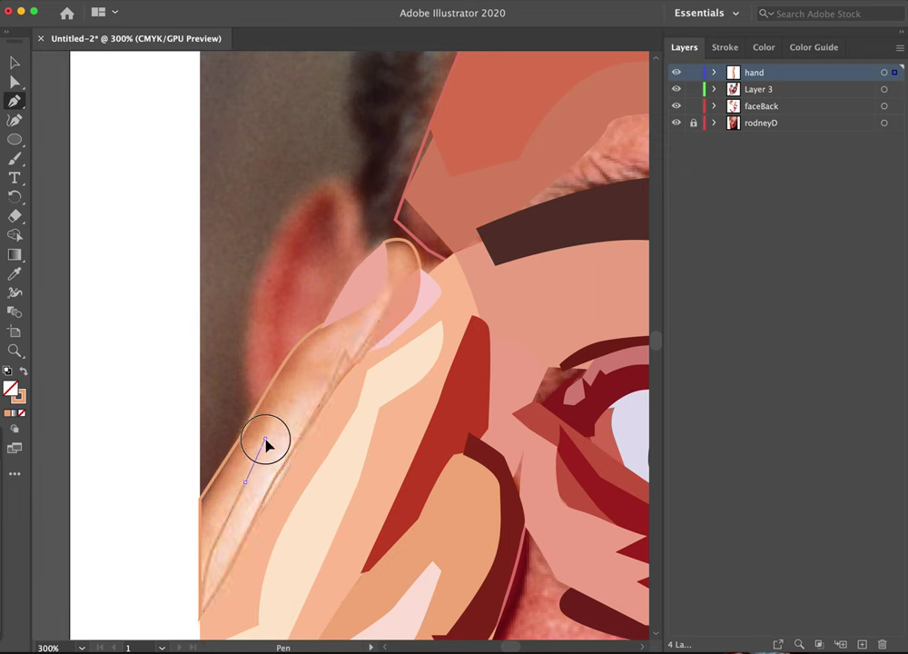
pyautogui.click(282, 416)
pyautogui.click(297, 403)
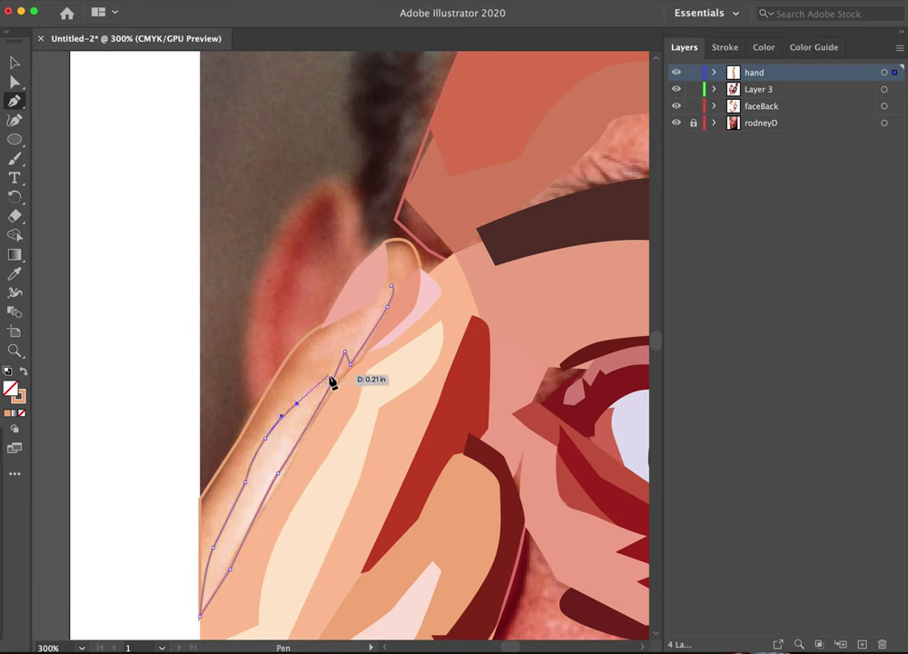
pyautogui.click(325, 373)
pyautogui.click(320, 350)
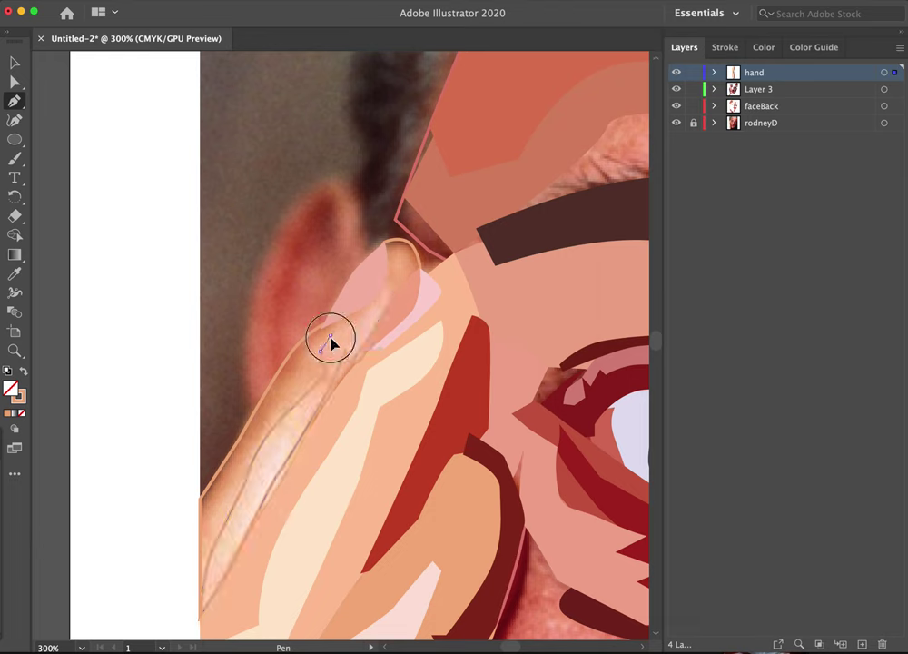
pyautogui.click(331, 333)
pyautogui.click(351, 325)
pyautogui.click(364, 314)
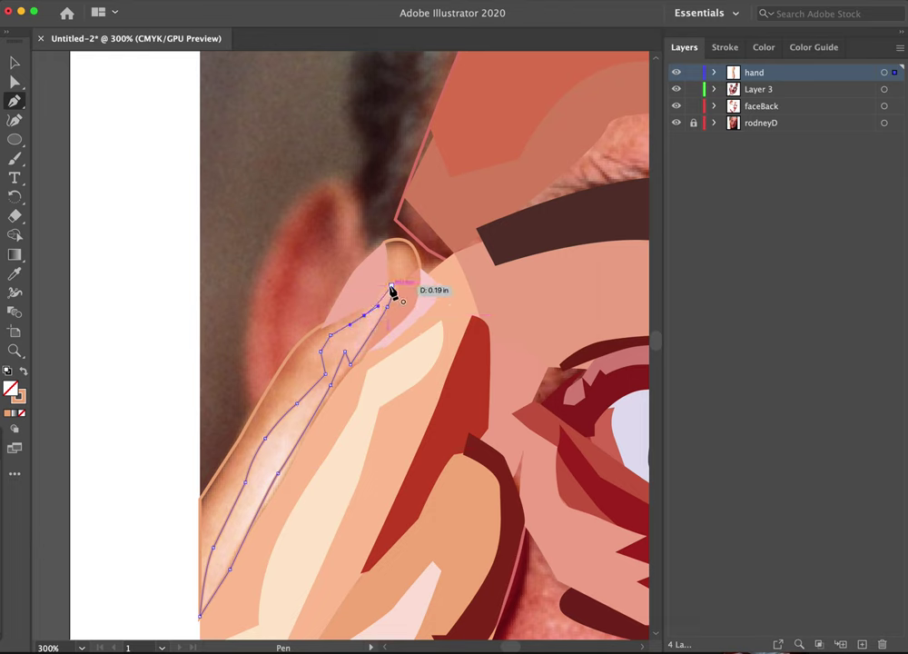
pyautogui.click(392, 287)
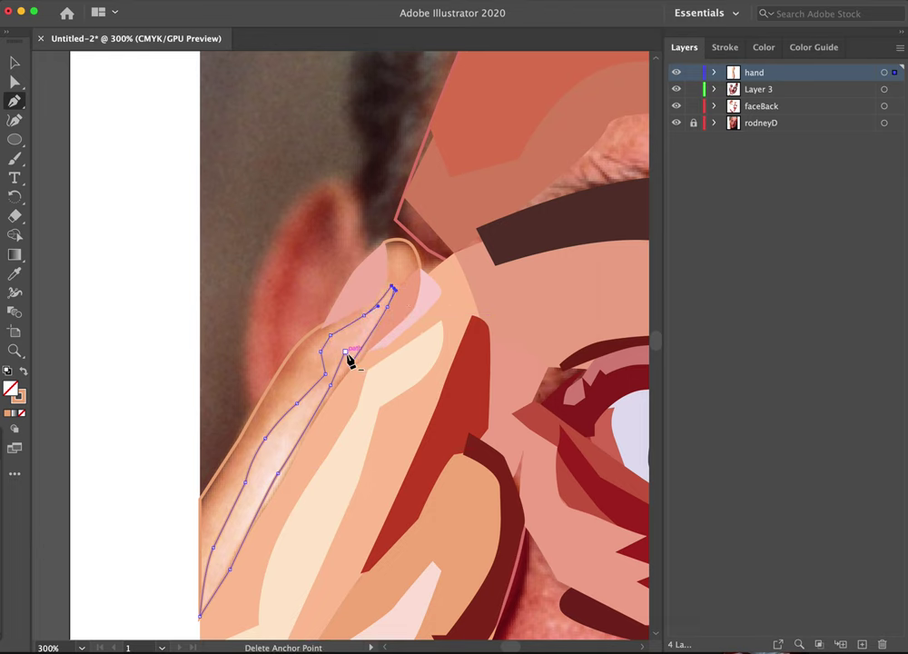
pyautogui.press('i')
pyautogui.click(295, 472)
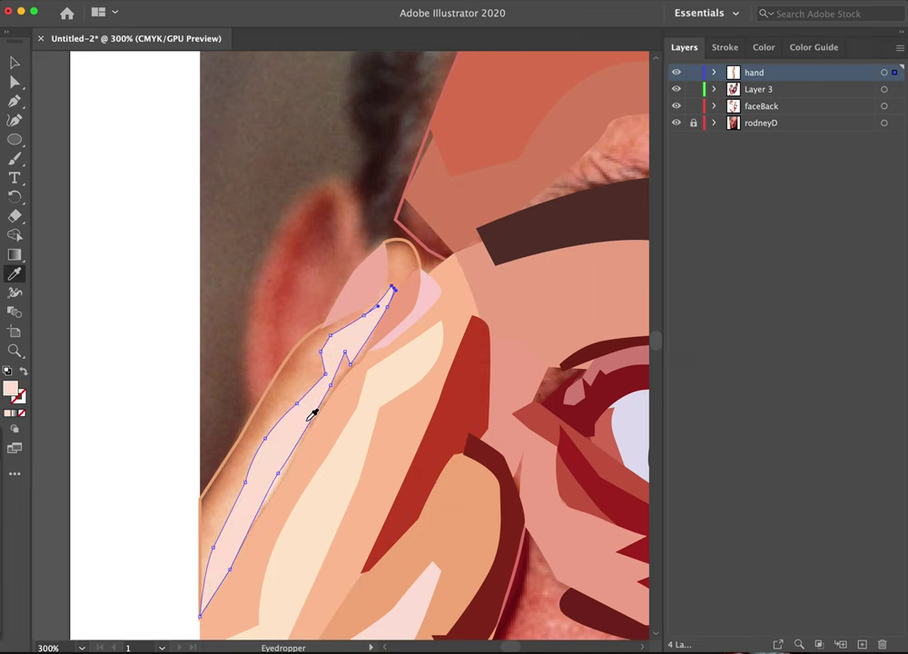
# - Turn the little finger base outline into a solid tan-orange fill
pyautogui.click(13, 60)
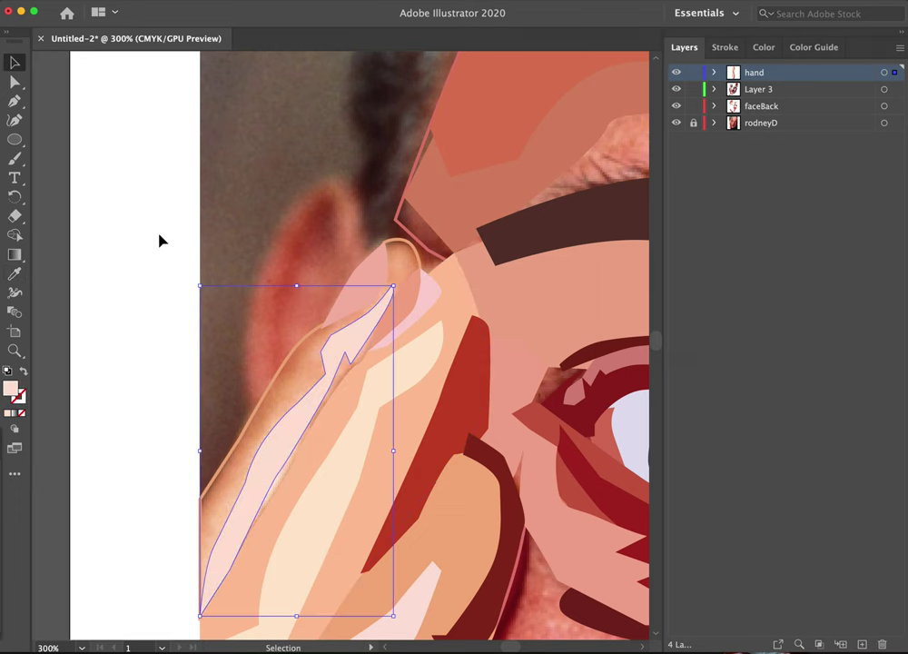
pyautogui.click(400, 245)
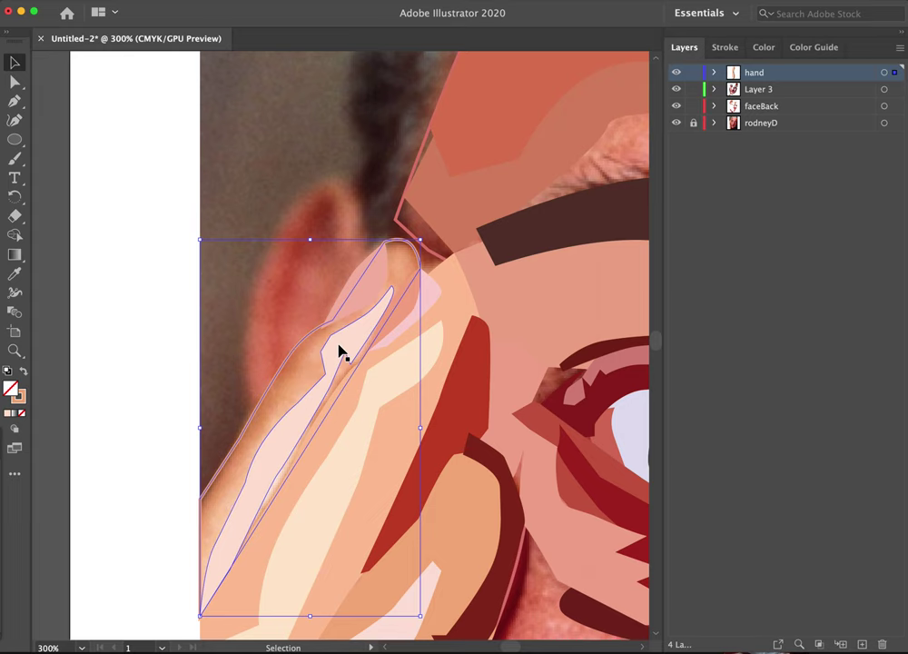
pyautogui.click(24, 371)
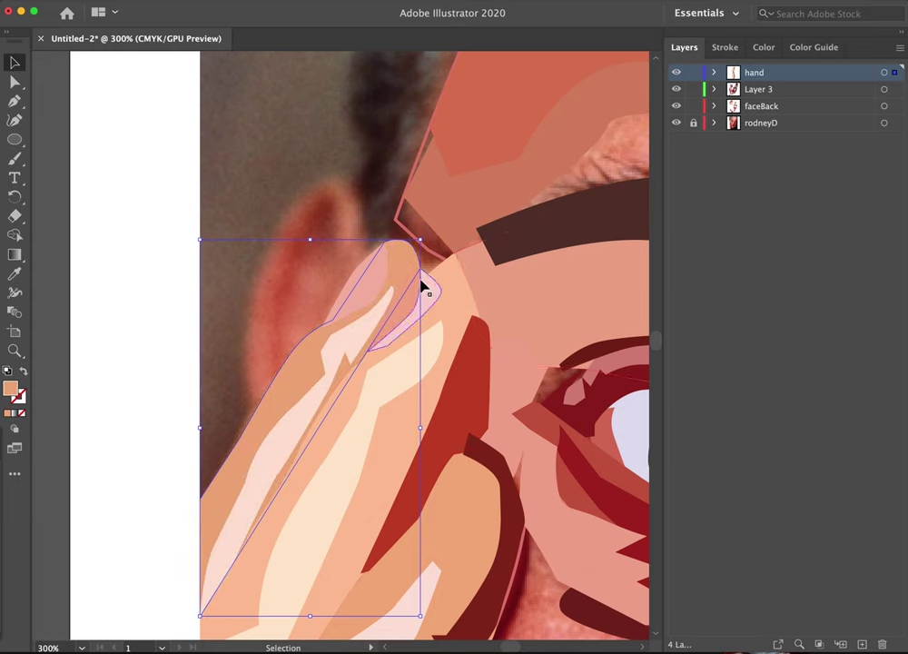
# - Bring the ring finger's salmon nail shape forward over the little finger base, keep its pink highlight on top, and deselect
pyautogui.click(430, 295)
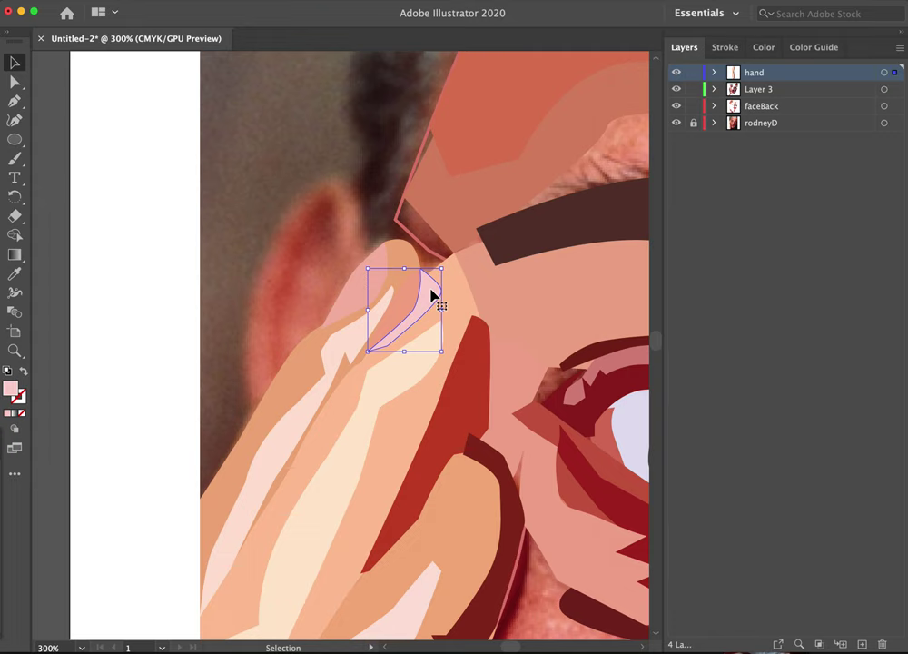
pyautogui.press('super')
pyautogui.click(369, 230)
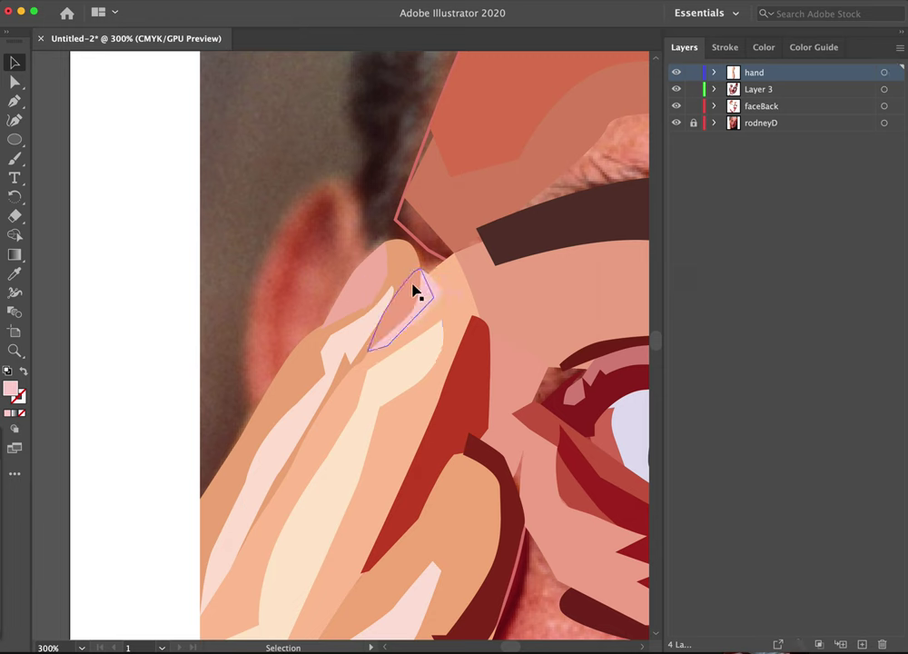
pyautogui.click(410, 270)
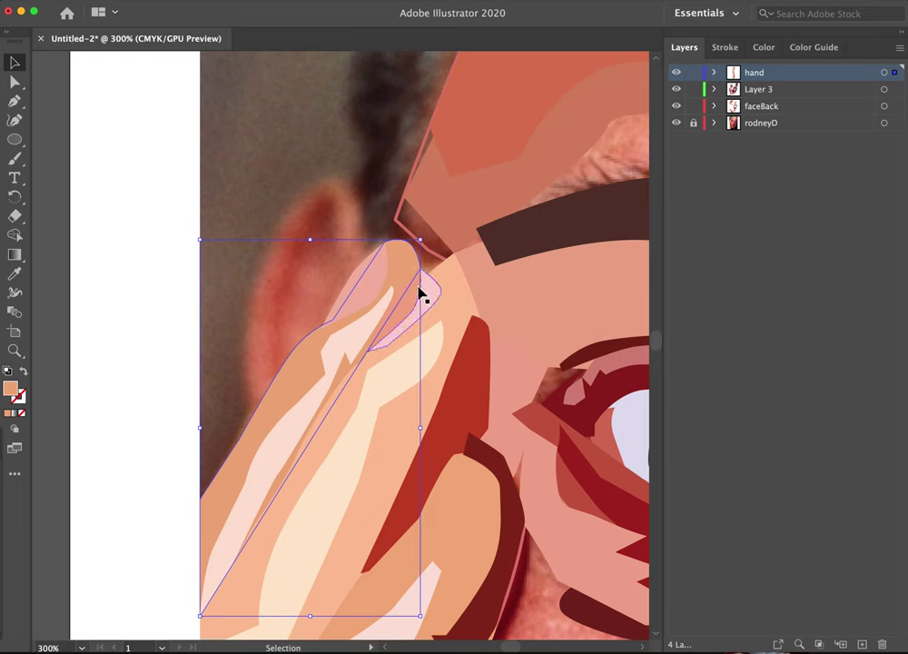
pyautogui.press('super')
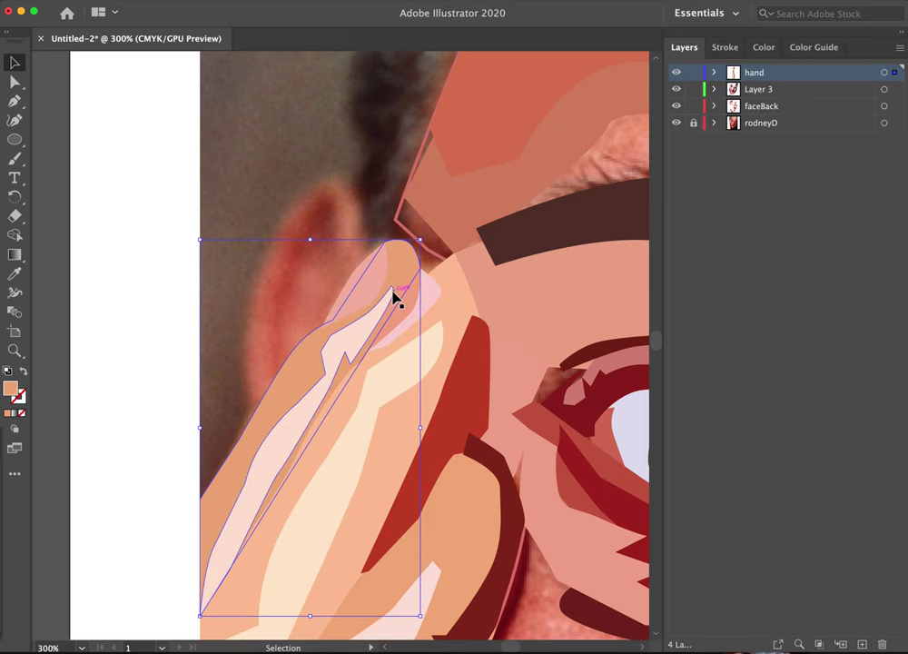
pyautogui.click(406, 314)
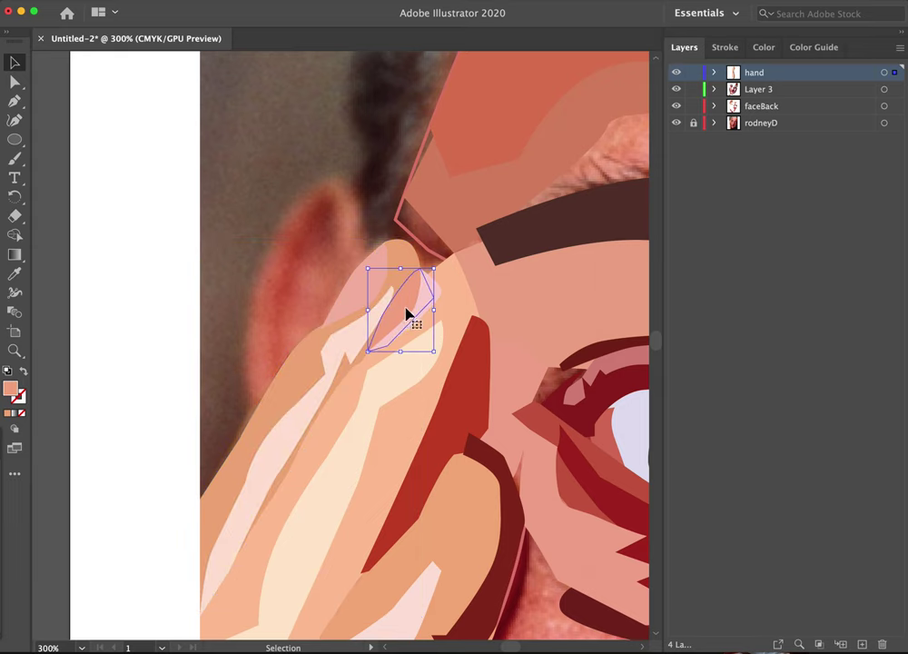
pyautogui.click(331, 255)
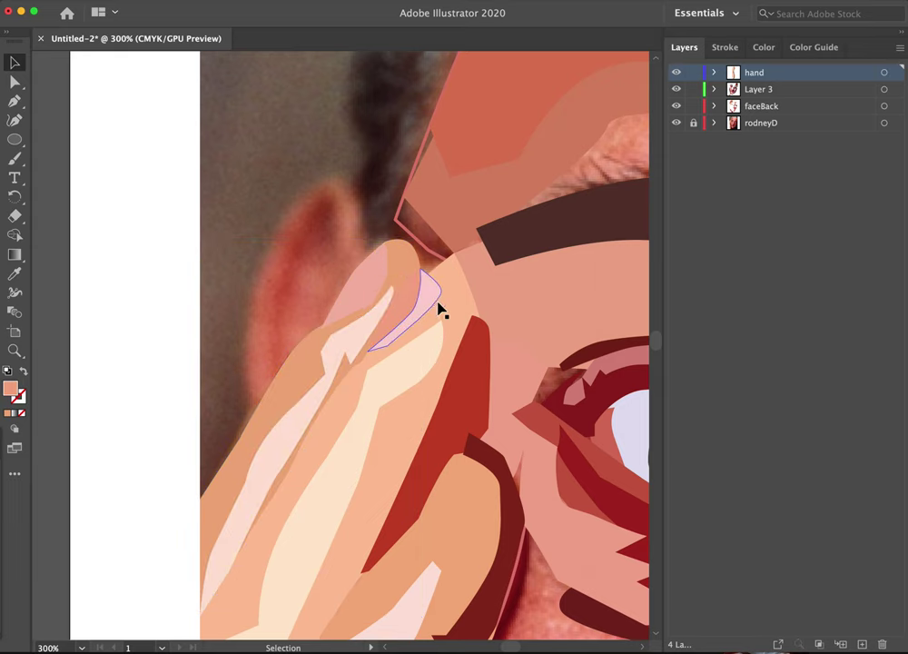
pyautogui.click(405, 302)
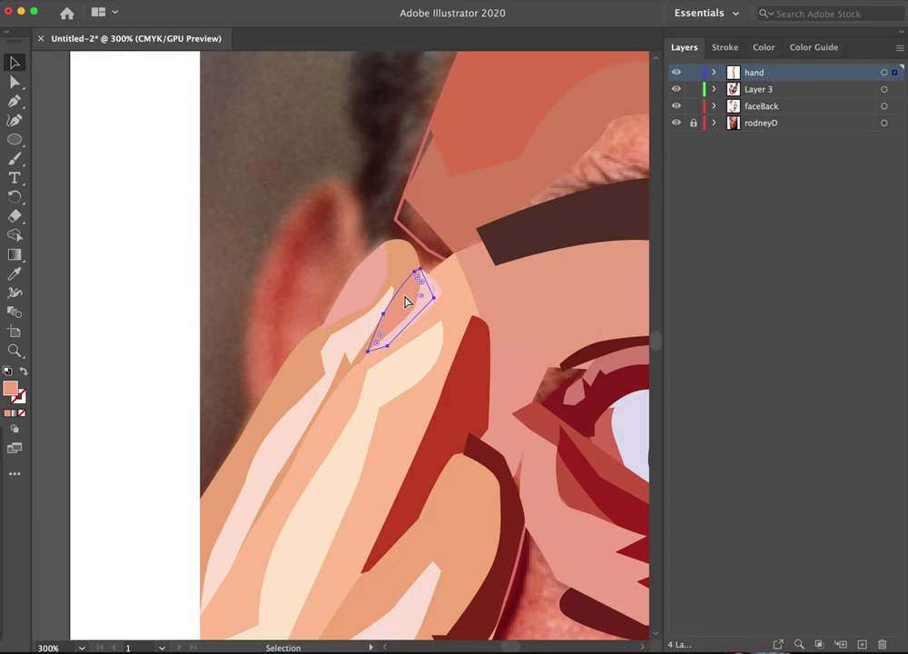
pyautogui.press('super+]')
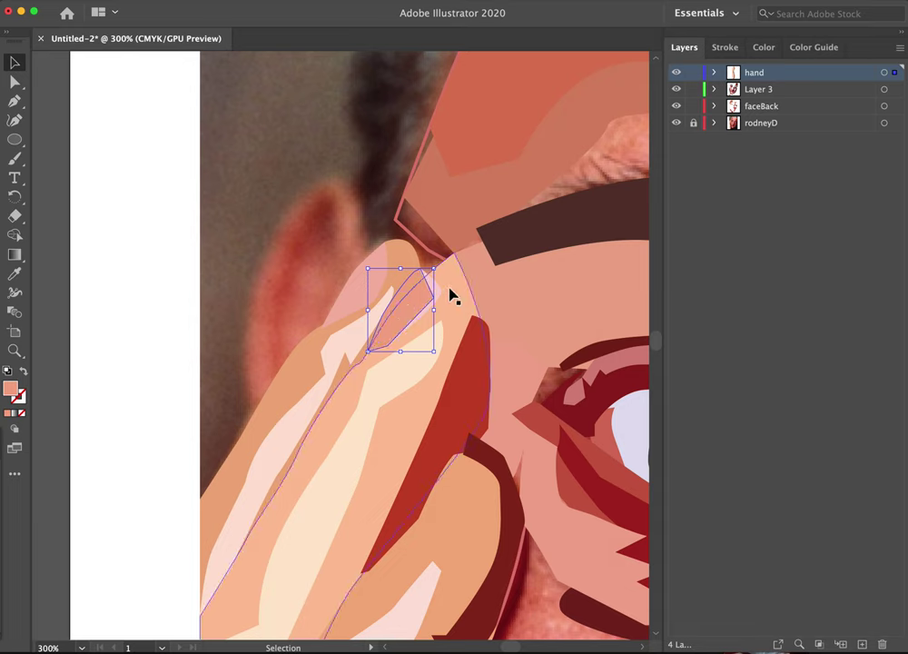
pyautogui.click(437, 292)
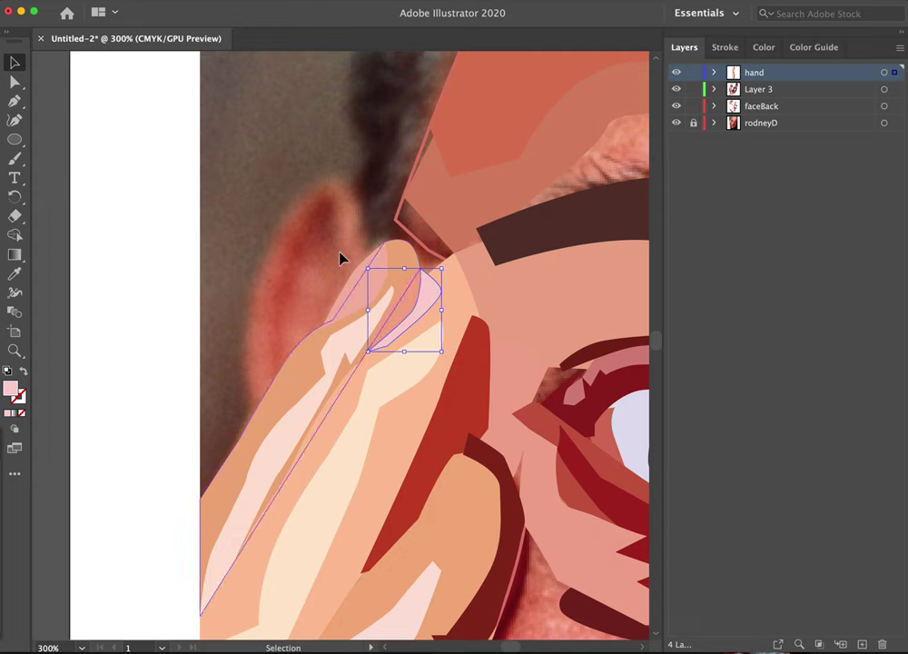
pyautogui.click(346, 184)
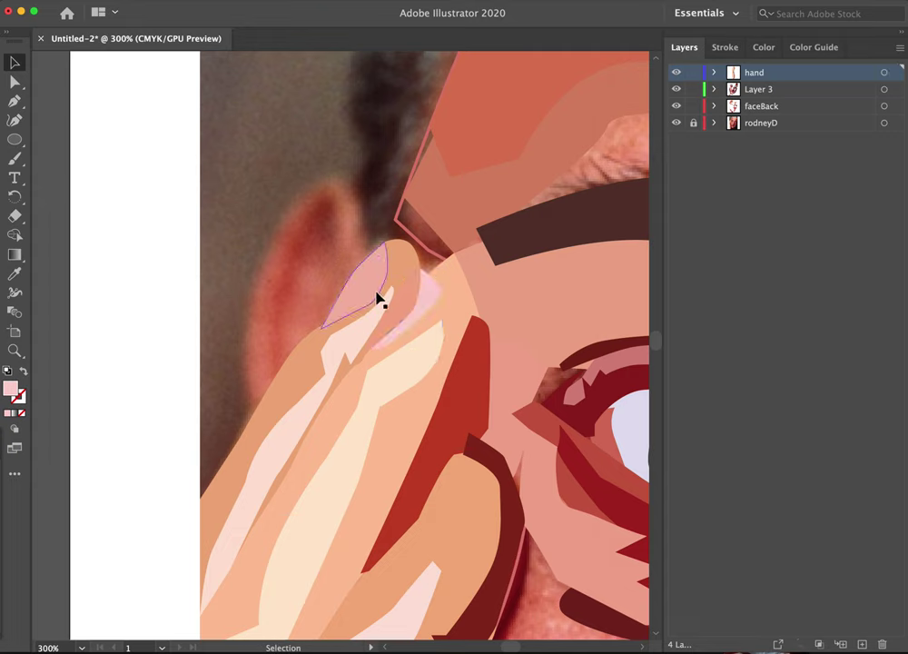
# - Switch the little finger base and the ring finger's salmon nail shape from solid fills to outlines
pyautogui.press('space')
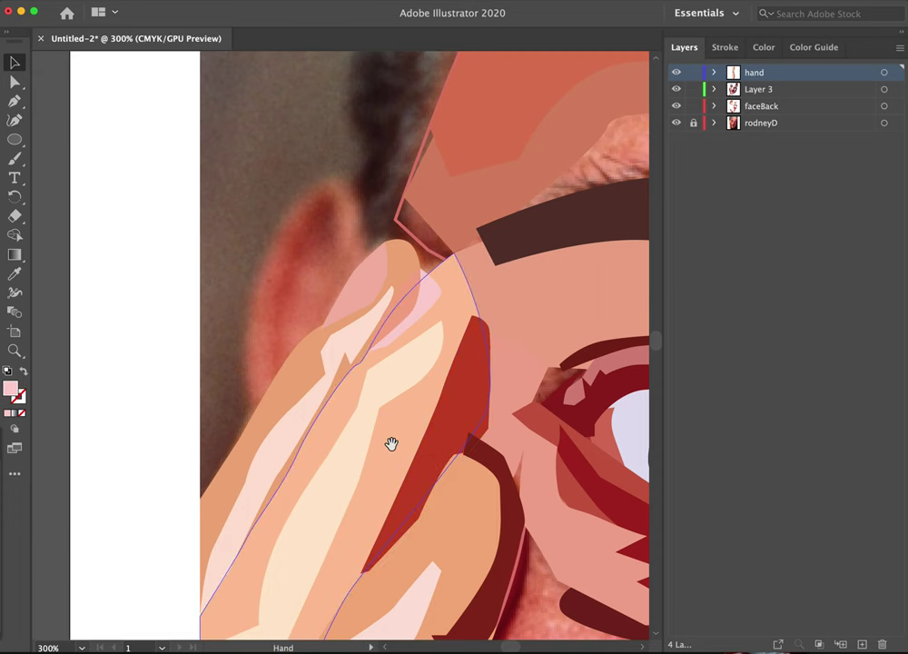
pyautogui.moveTo(391, 444); pyautogui.dragTo(417, 384)
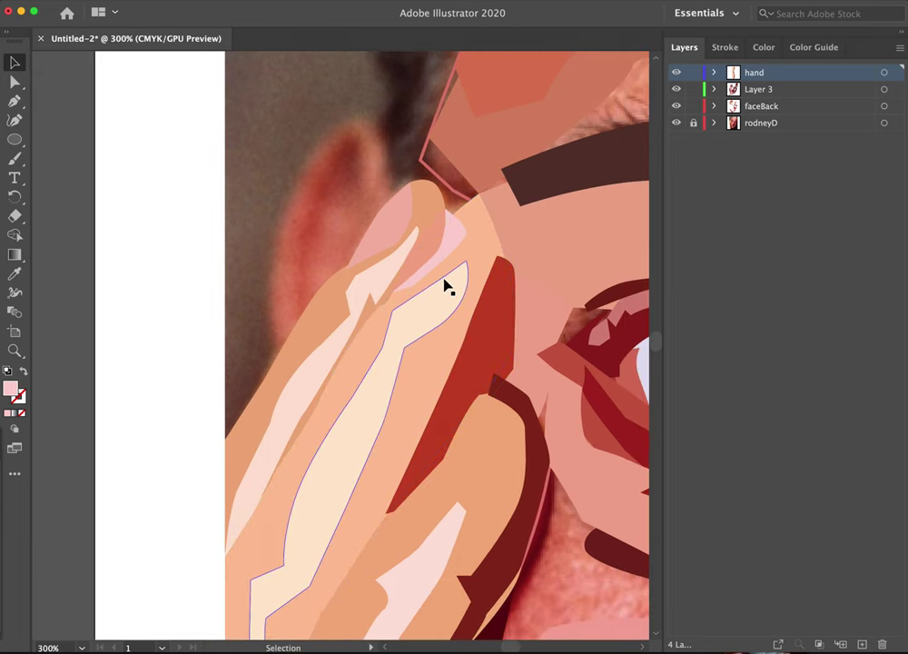
pyautogui.click(427, 204)
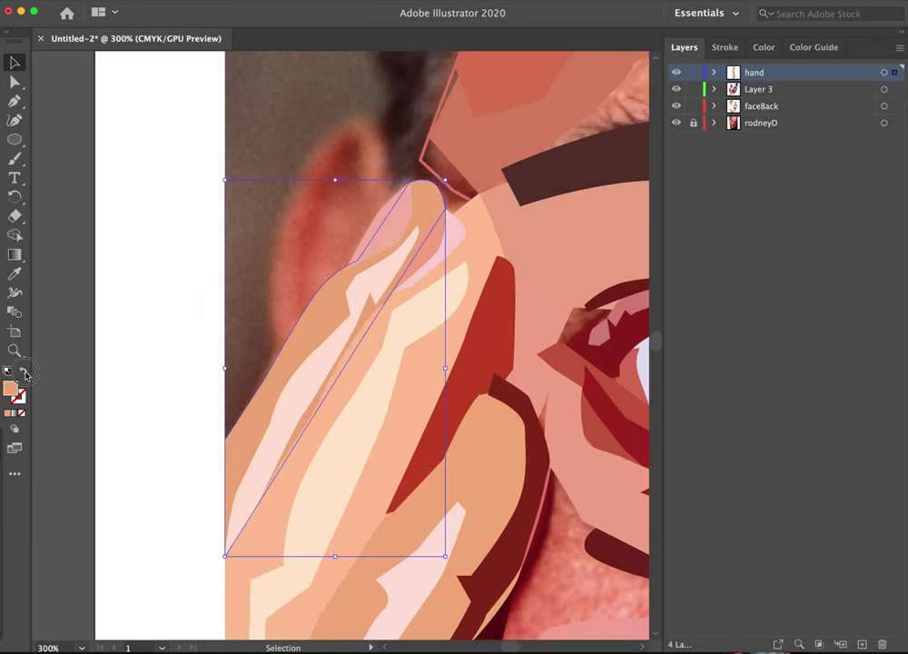
pyautogui.click(433, 252)
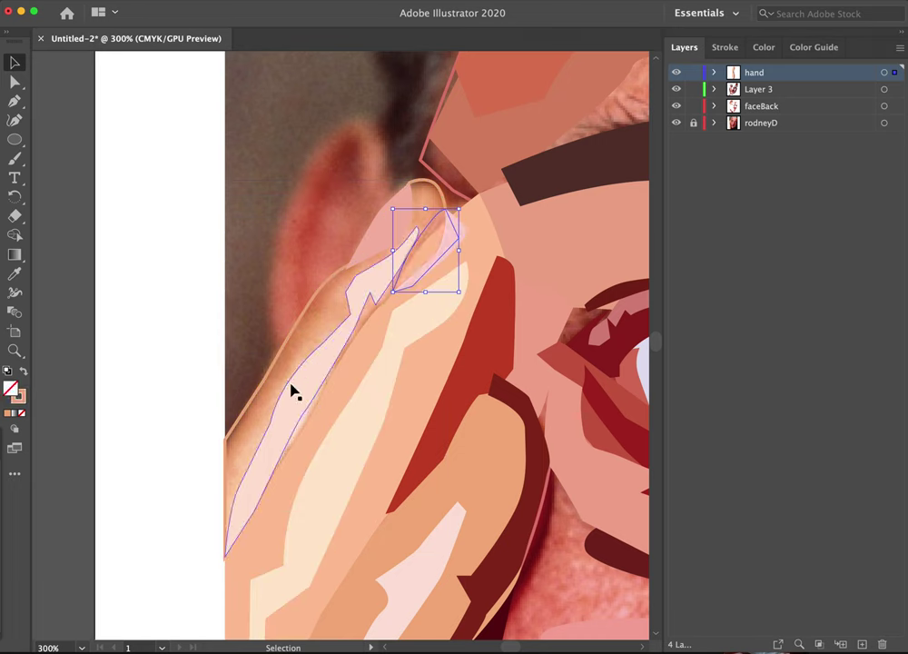
pyautogui.click(417, 266)
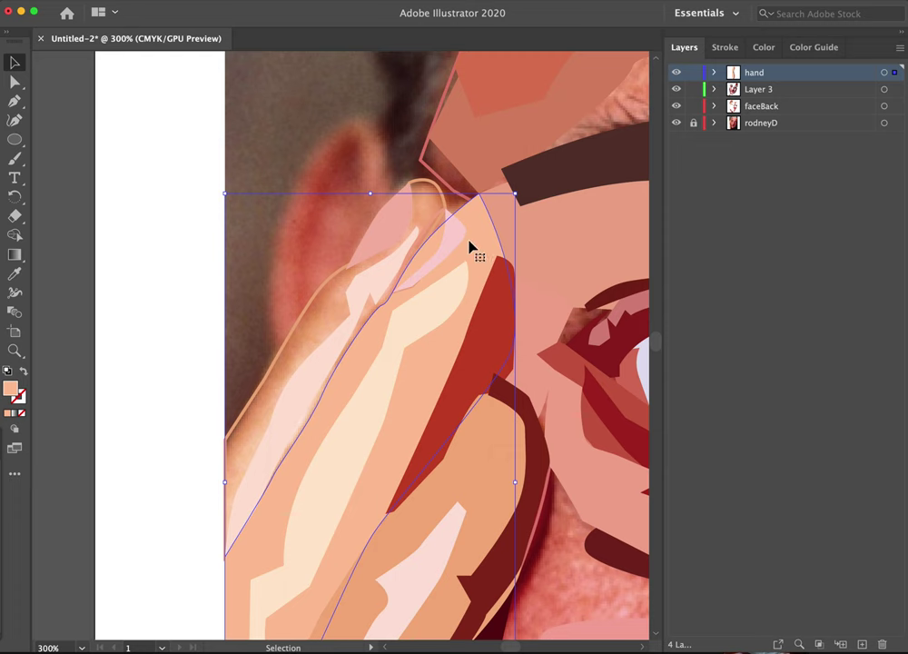
pyautogui.click(448, 239)
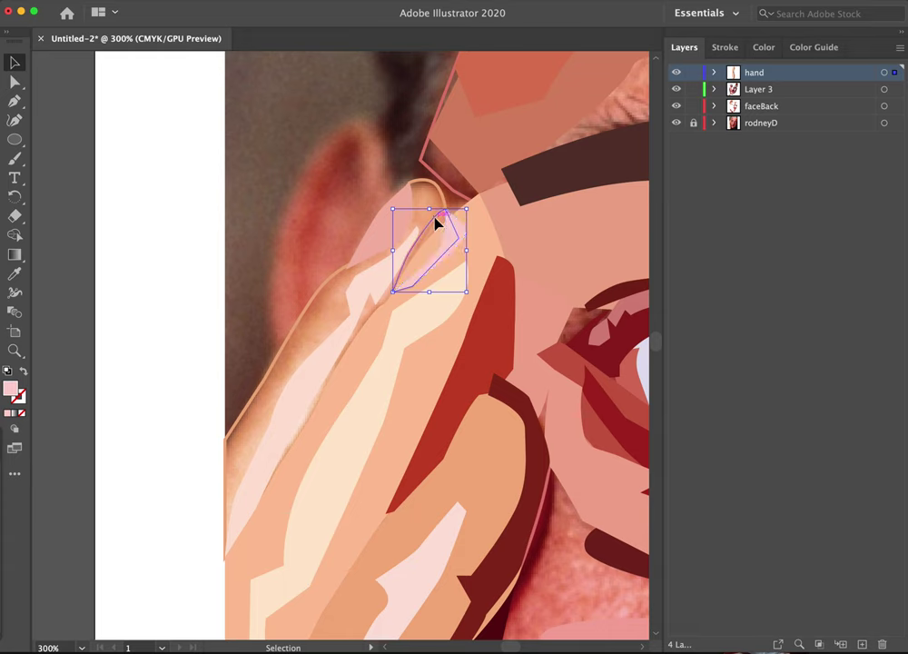
# - Restore the solid salmon fill of the ring finger's nail shape and the tan-orange fill of the little finger base, then deselect
pyautogui.click(436, 221)
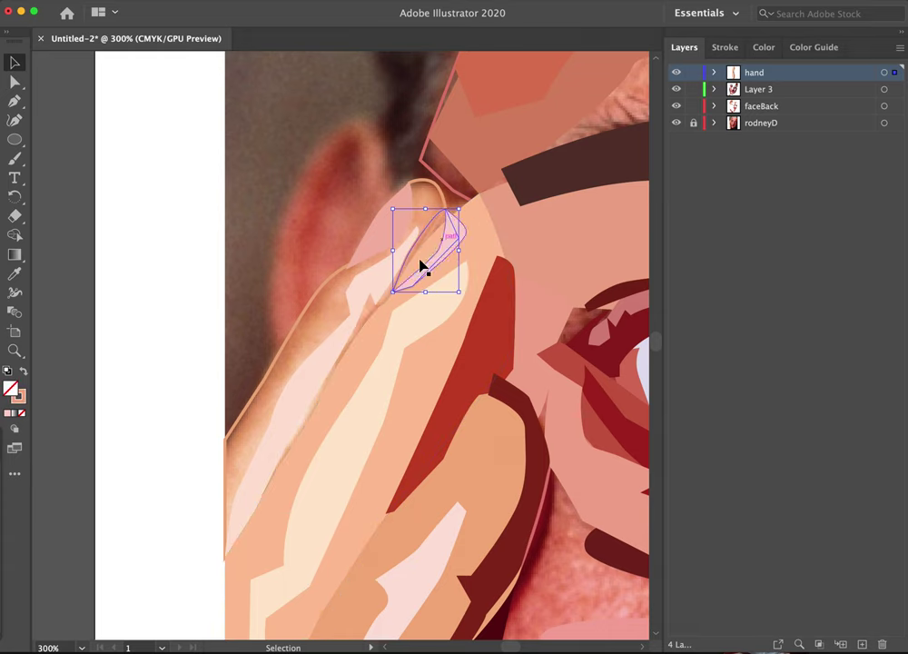
pyautogui.click(25, 372)
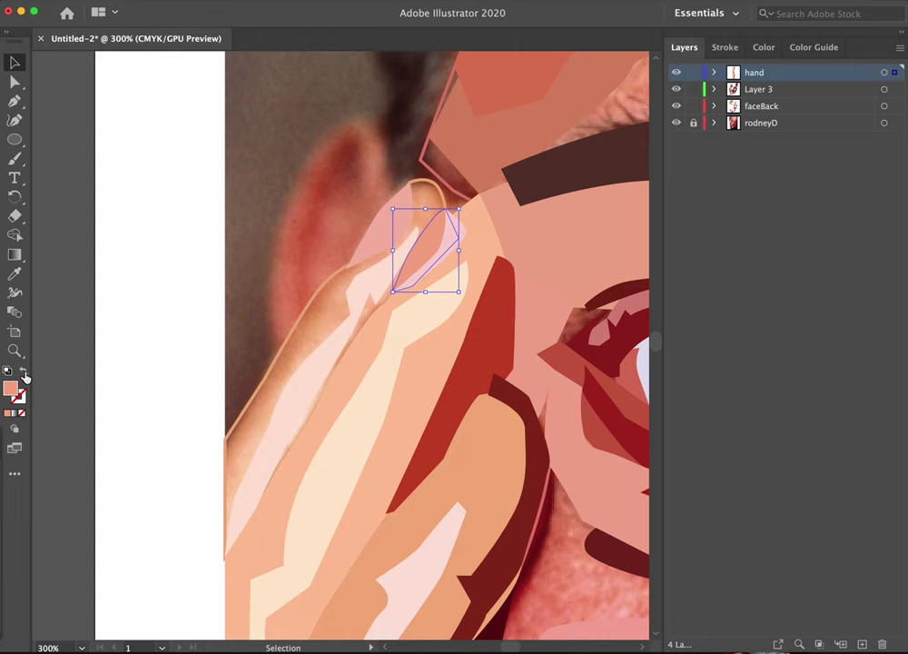
pyautogui.click(208, 296)
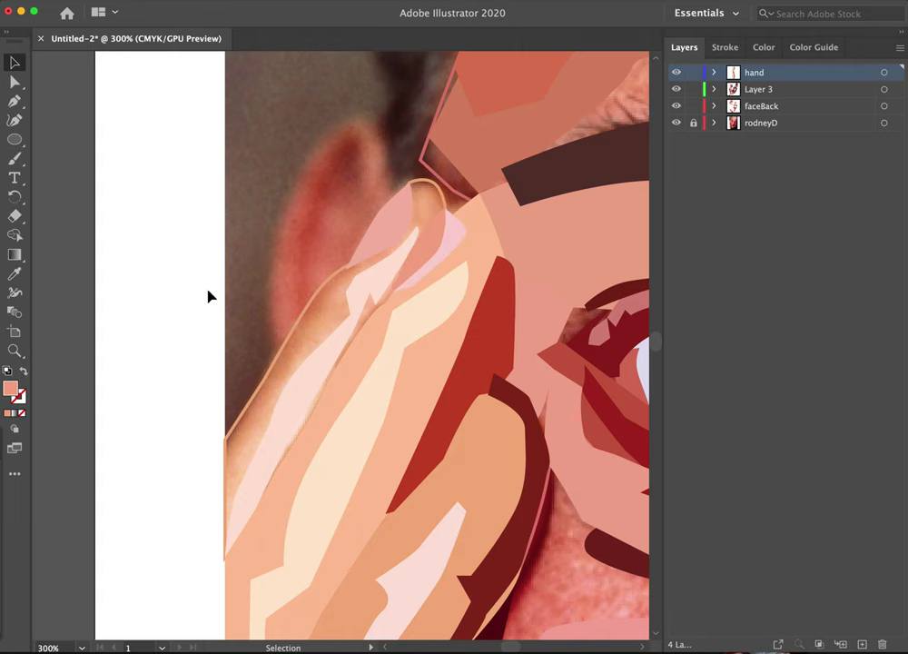
pyautogui.click(323, 296)
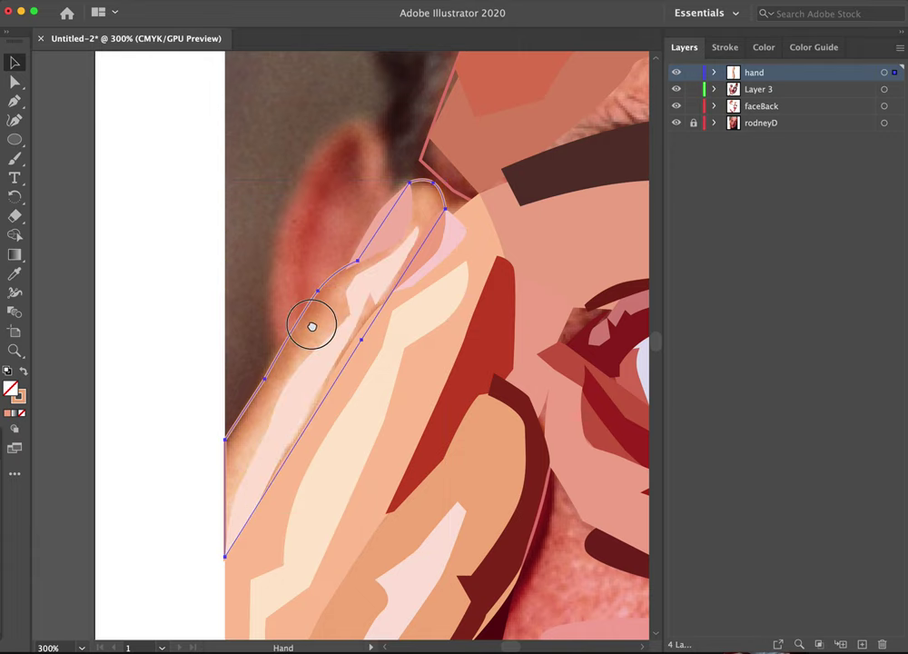
pyautogui.moveTo(310, 324); pyautogui.dragTo(403, 255)
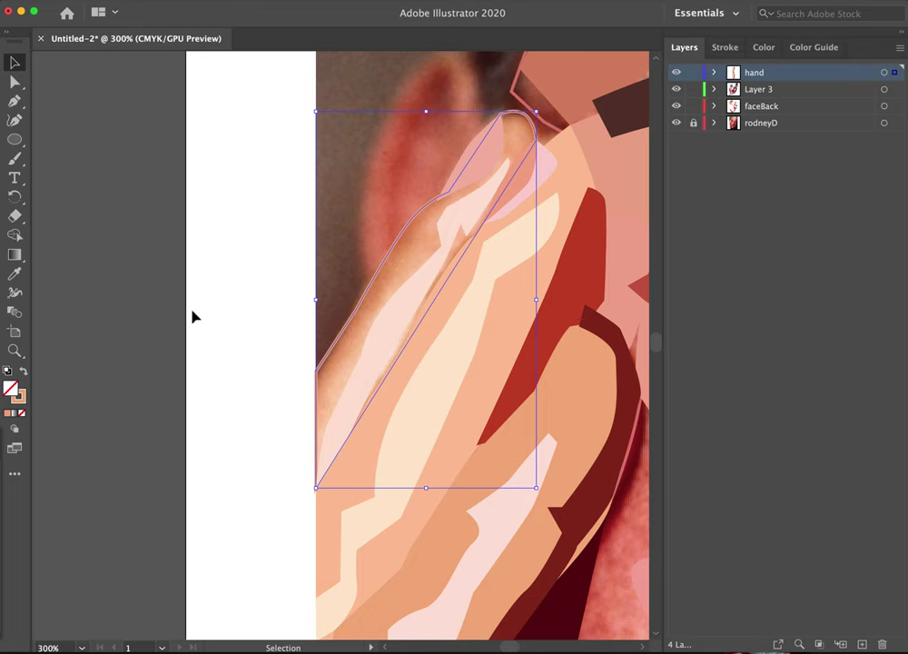
pyautogui.click(24, 370)
pyautogui.click(114, 365)
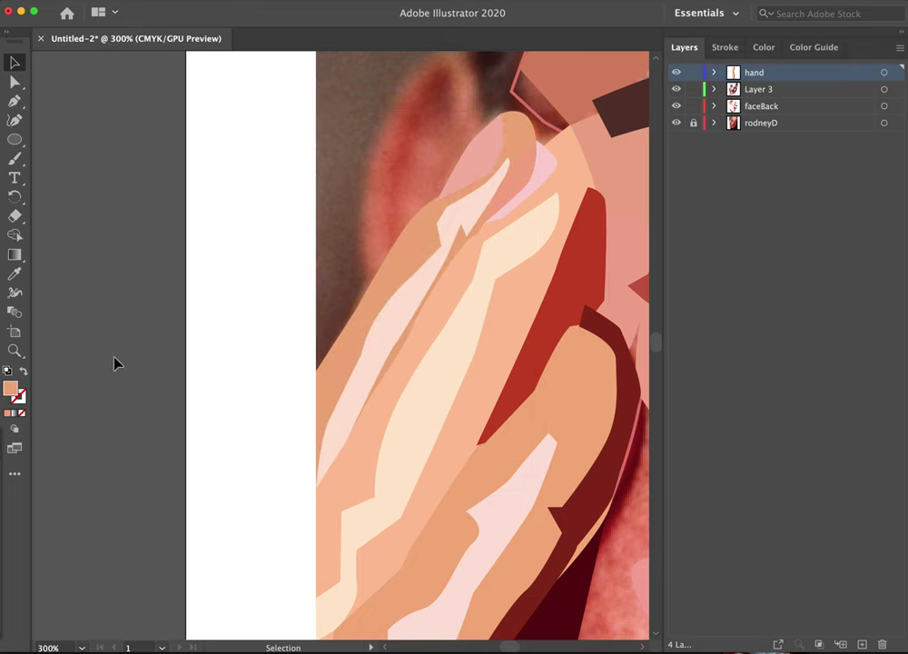
# - Trace the inner edge of the ear's dark shadow with the Pen tool, from near the ear's top down to the little finger
pyautogui.click(15, 352)
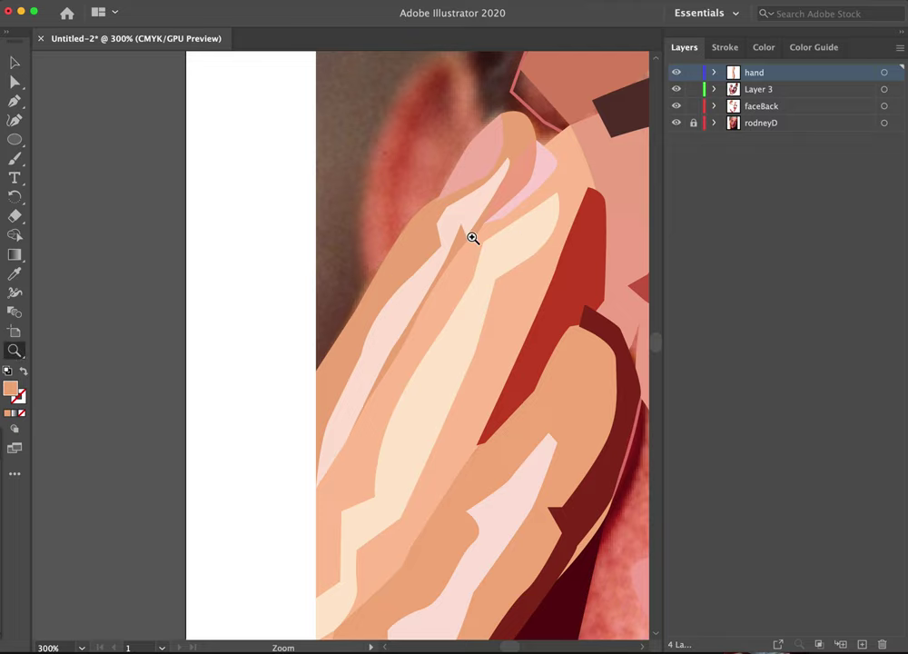
pyautogui.moveTo(477, 238); pyautogui.dragTo(461, 410)
pyautogui.moveTo(570, 405); pyautogui.dragTo(385, 461)
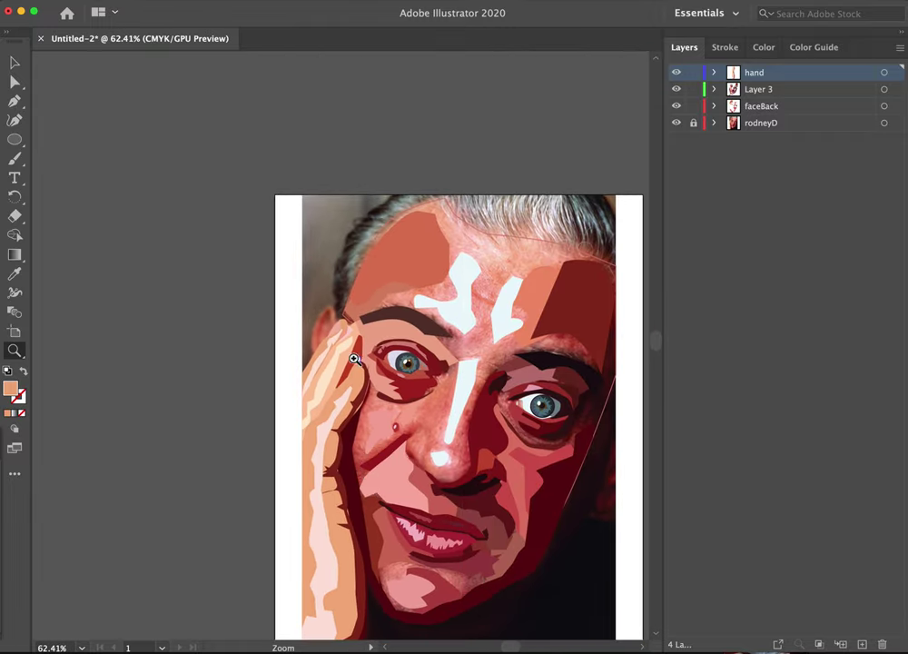
pyautogui.moveTo(338, 349); pyautogui.dragTo(376, 314)
pyautogui.moveTo(343, 379); pyautogui.dragTo(304, 361)
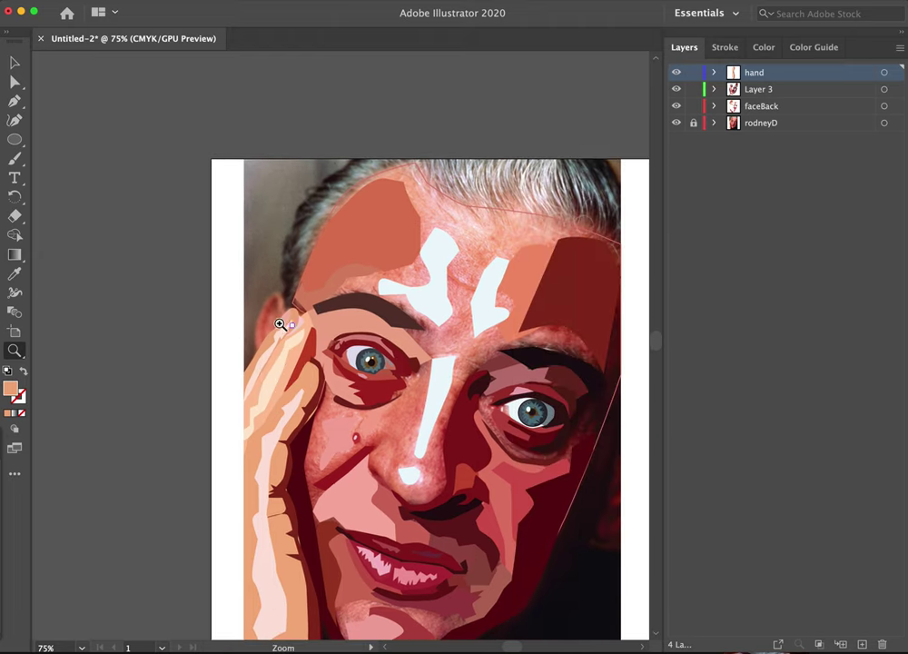
pyautogui.moveTo(279, 319); pyautogui.dragTo(506, 184)
pyautogui.press('p')
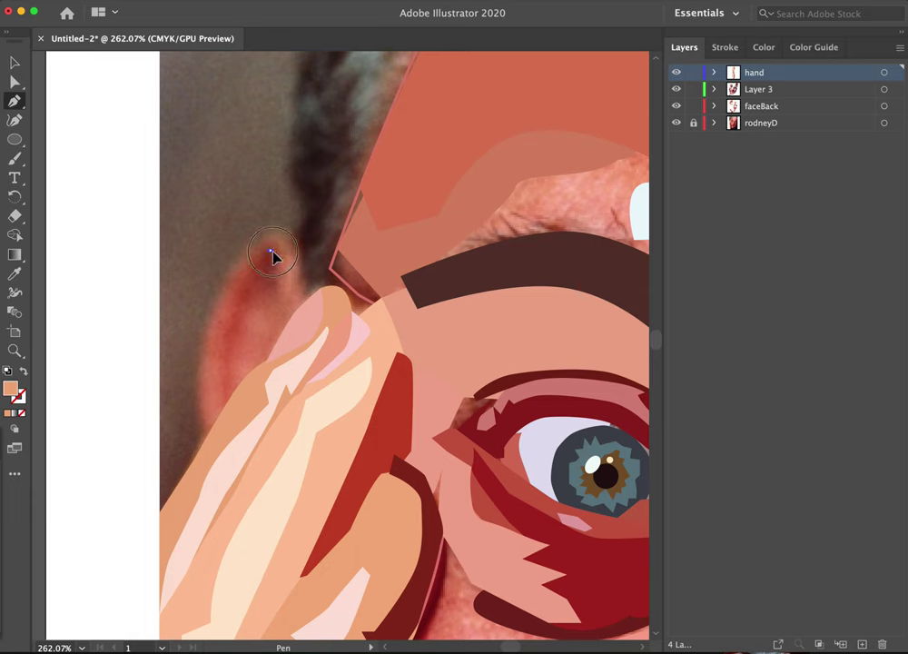
pyautogui.moveTo(271, 250); pyautogui.dragTo(280, 260)
pyautogui.click(276, 287)
pyautogui.click(245, 318)
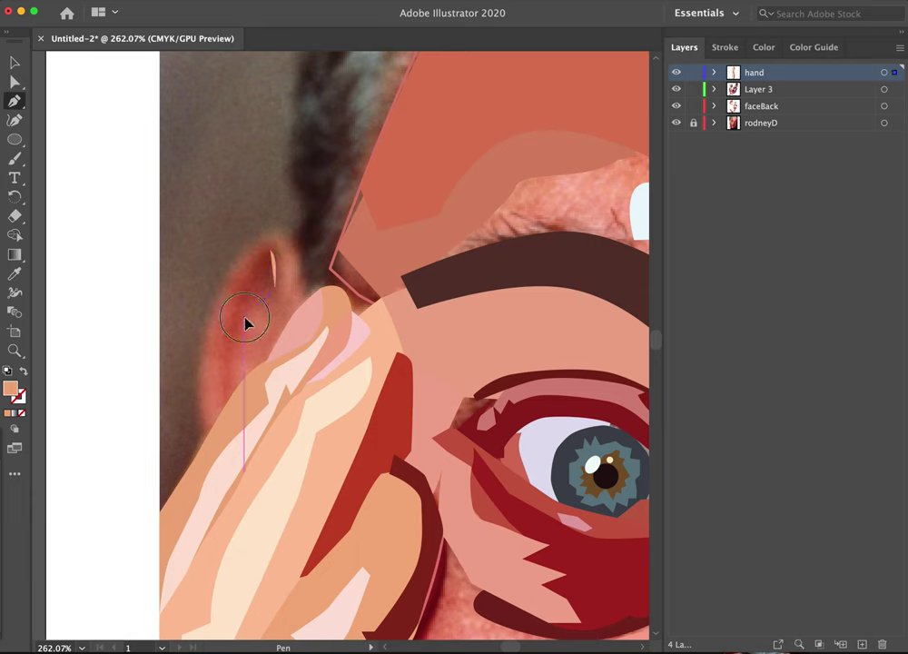
pyautogui.click(233, 391)
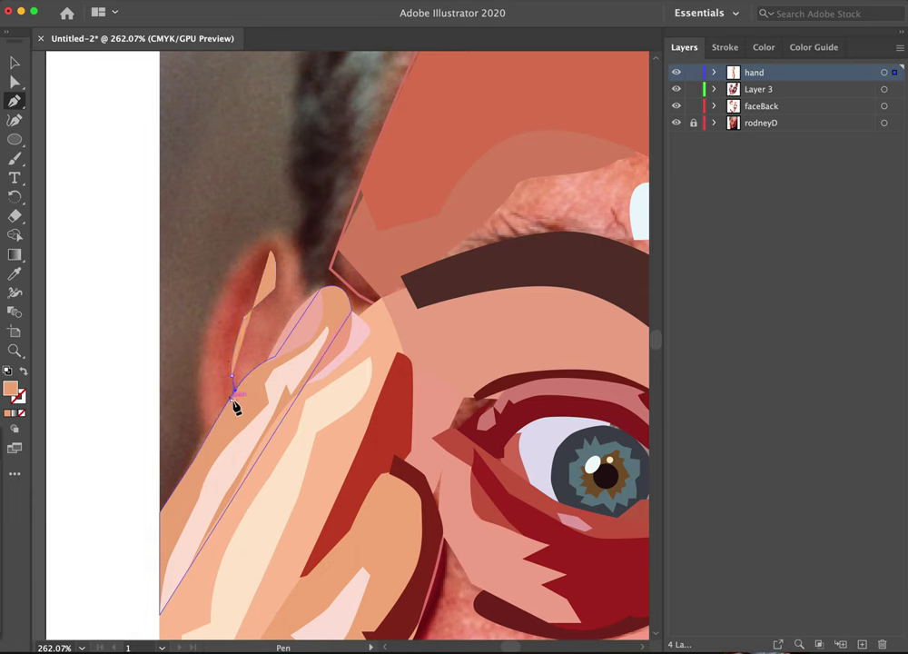
# - Close the ear shadow path along its outer edge back to the ear's top and fill it with a sampled dark reddish brown
pyautogui.click(223, 409)
pyautogui.click(219, 374)
pyautogui.click(223, 353)
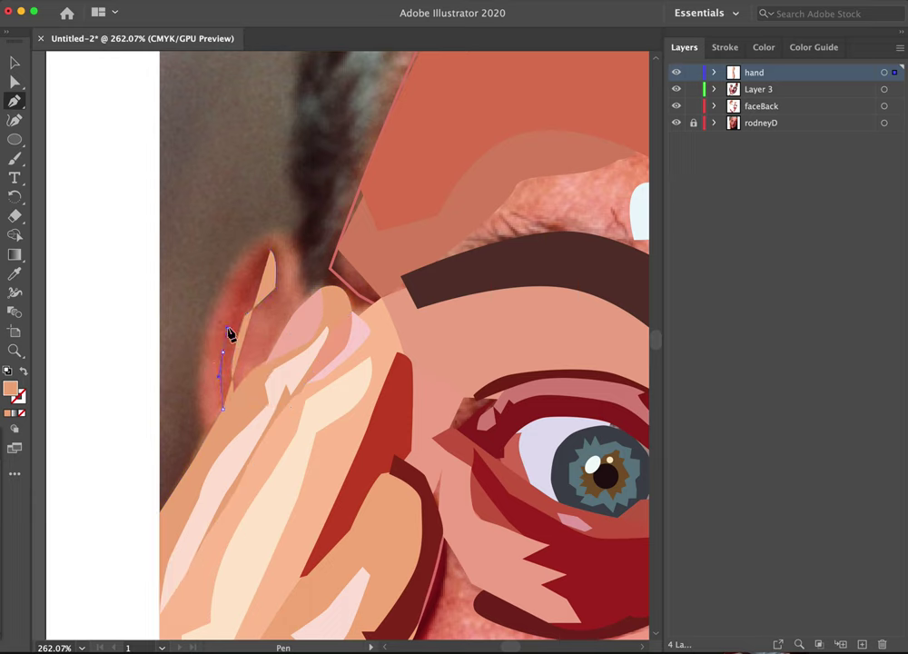
pyautogui.moveTo(251, 264); pyautogui.dragTo(270, 246)
pyautogui.moveTo(269, 248); pyautogui.dragTo(272, 257)
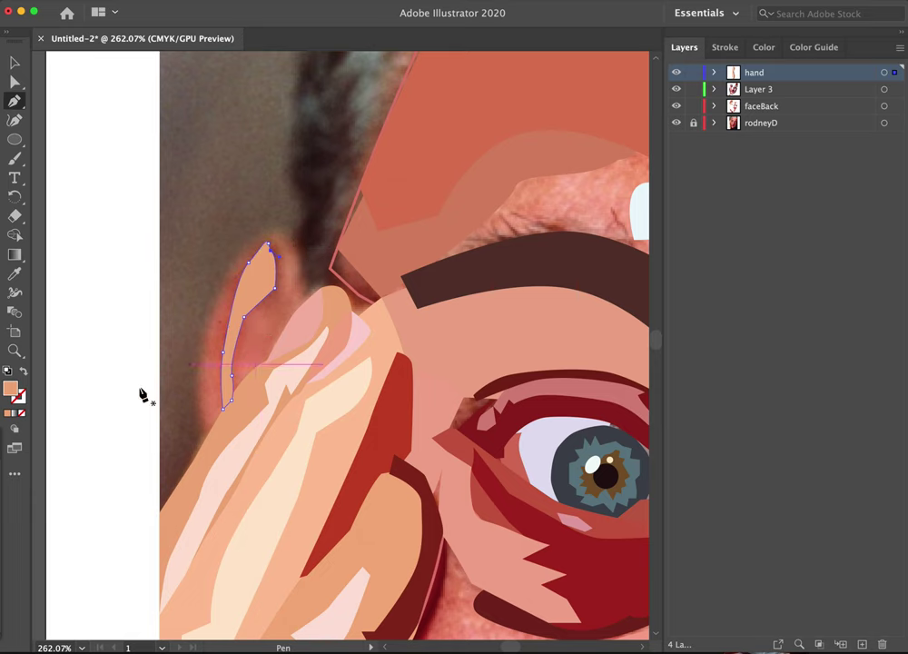
pyautogui.click(24, 372)
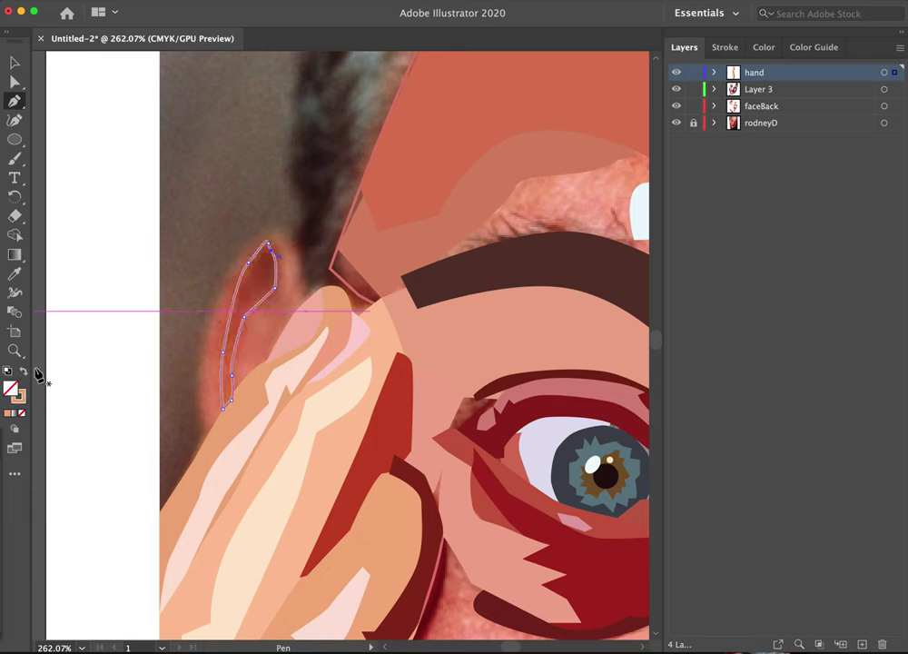
pyautogui.press('i')
pyautogui.click(201, 381)
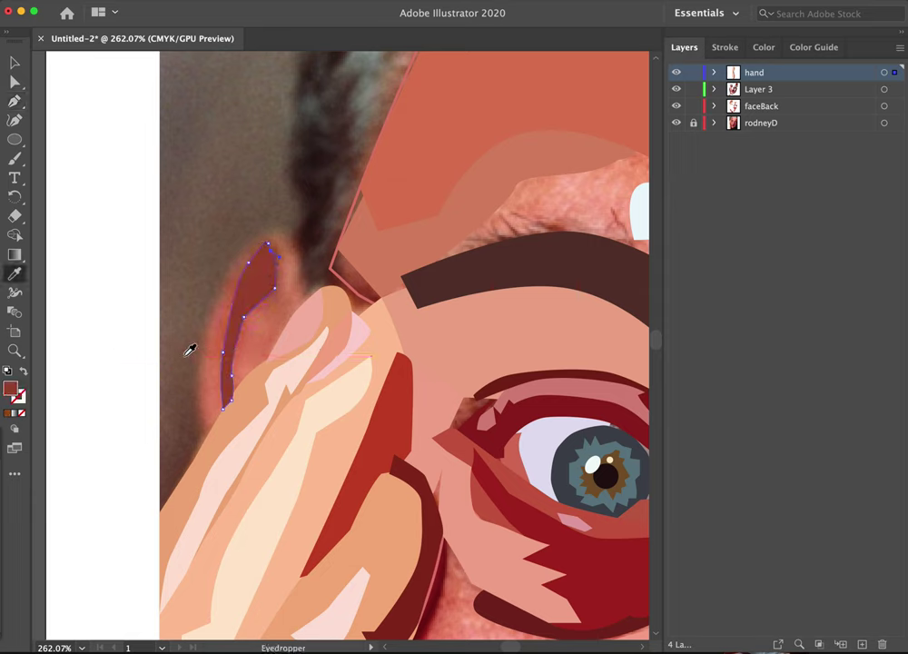
# - Trace a closed ear base shape around the dark shadow with the Pen tool, running its lower edge beneath the little finger
pyautogui.press('p')
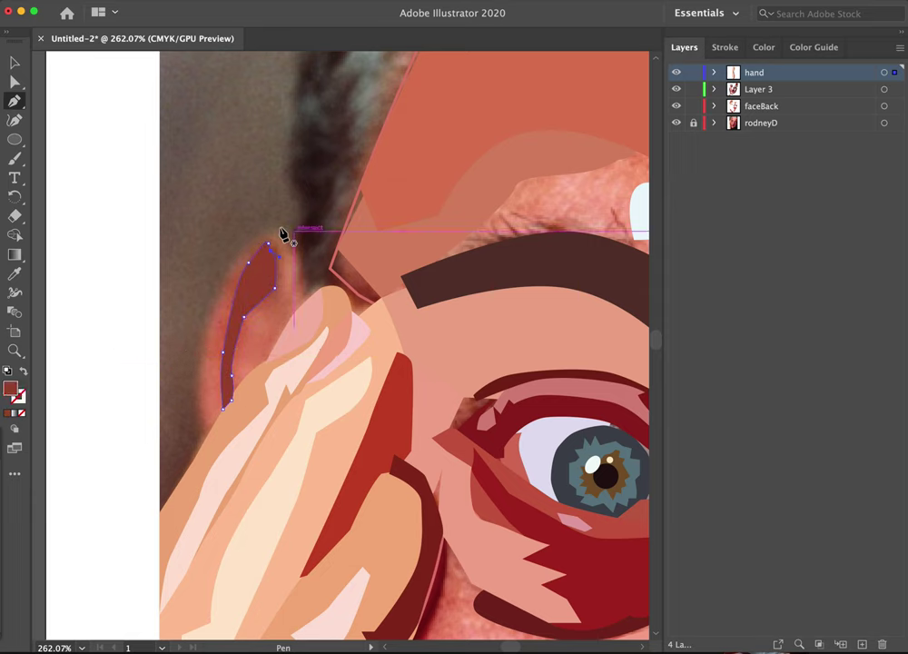
pyautogui.moveTo(276, 231); pyautogui.dragTo(217, 307)
pyautogui.moveTo(194, 360); pyautogui.dragTo(202, 422)
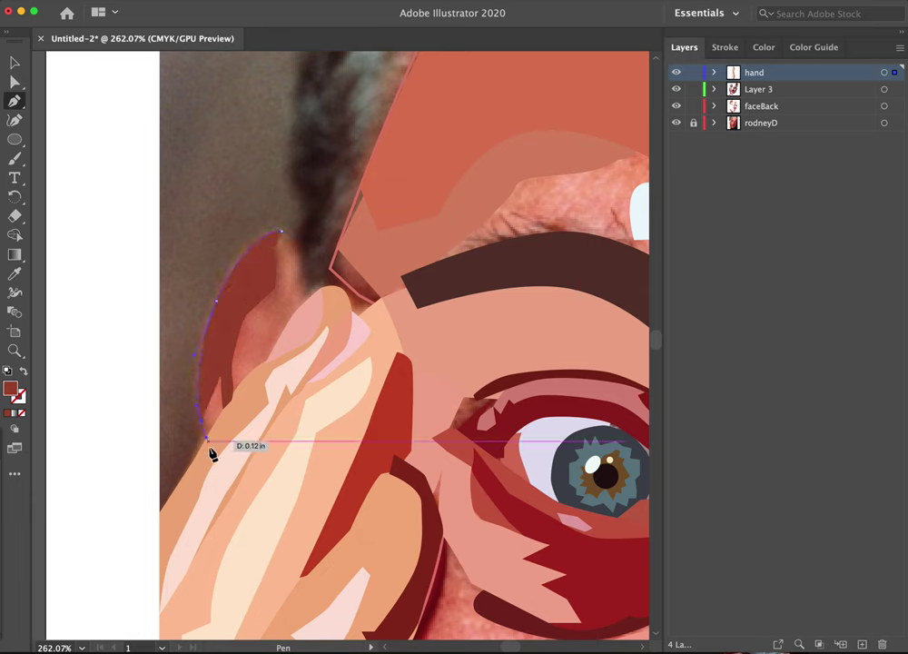
pyautogui.click(210, 447)
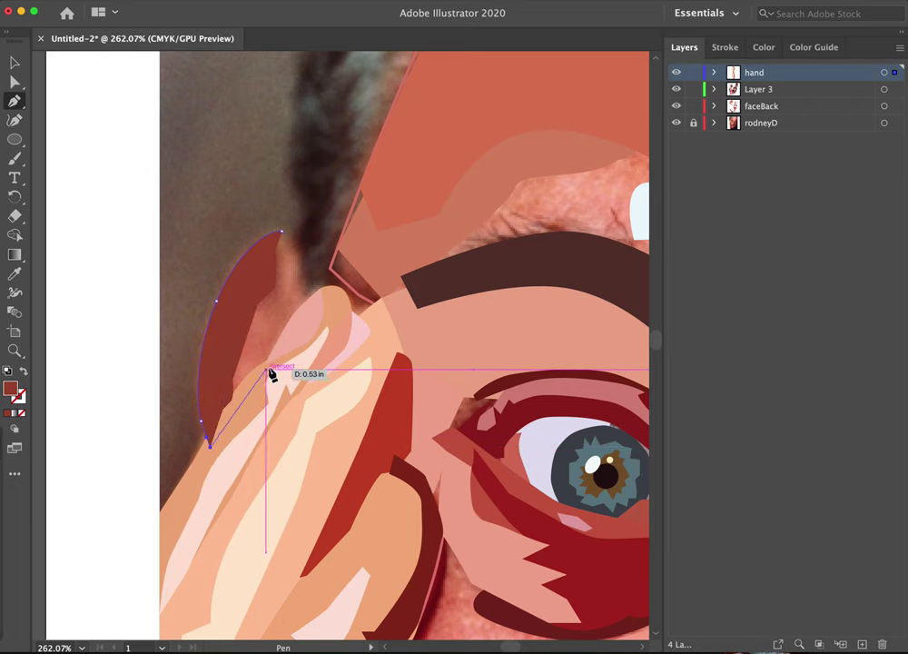
pyautogui.moveTo(272, 370); pyautogui.dragTo(263, 302)
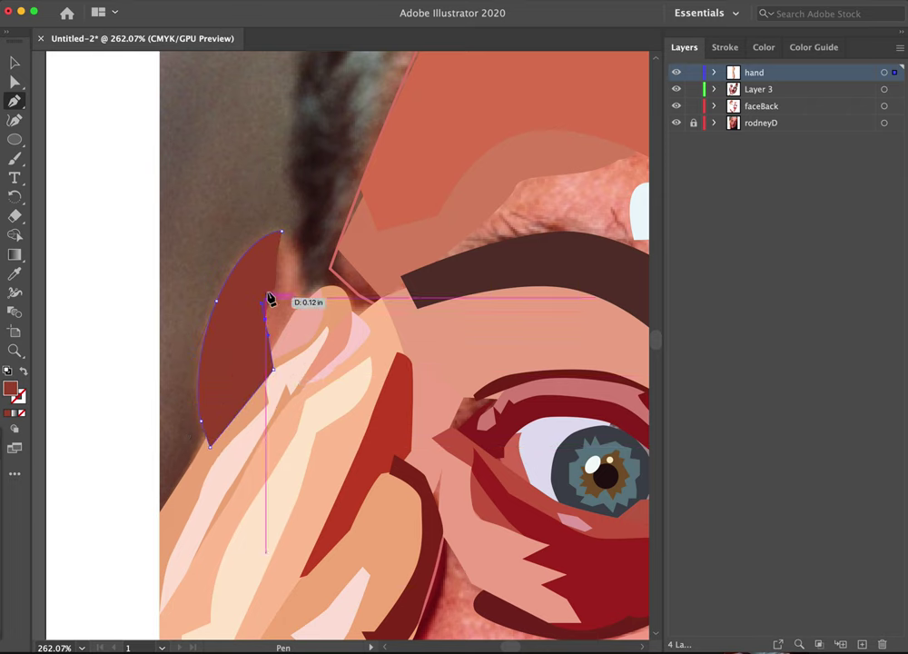
pyautogui.click(282, 273)
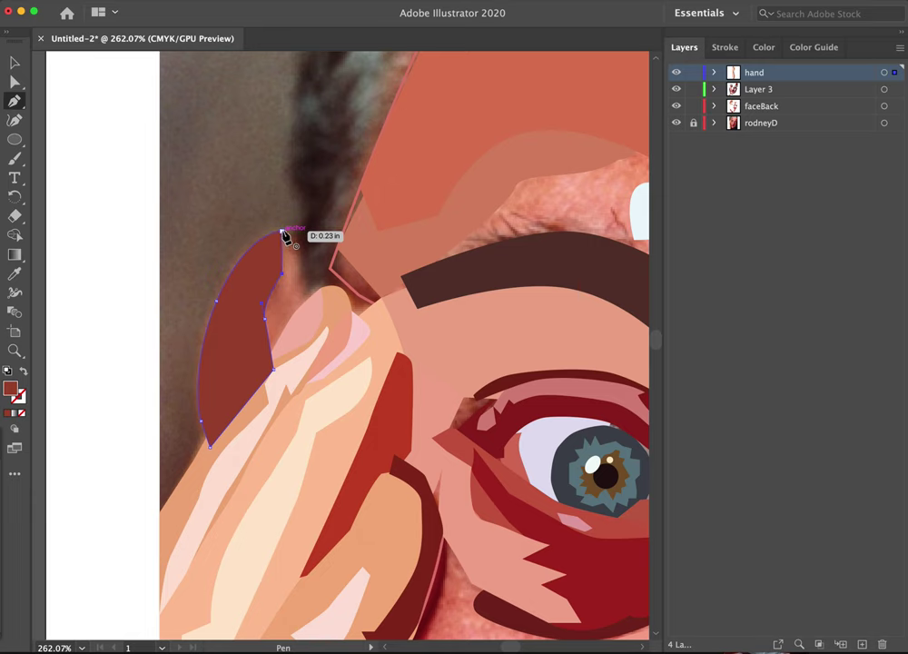
pyautogui.moveTo(286, 238); pyautogui.dragTo(275, 228)
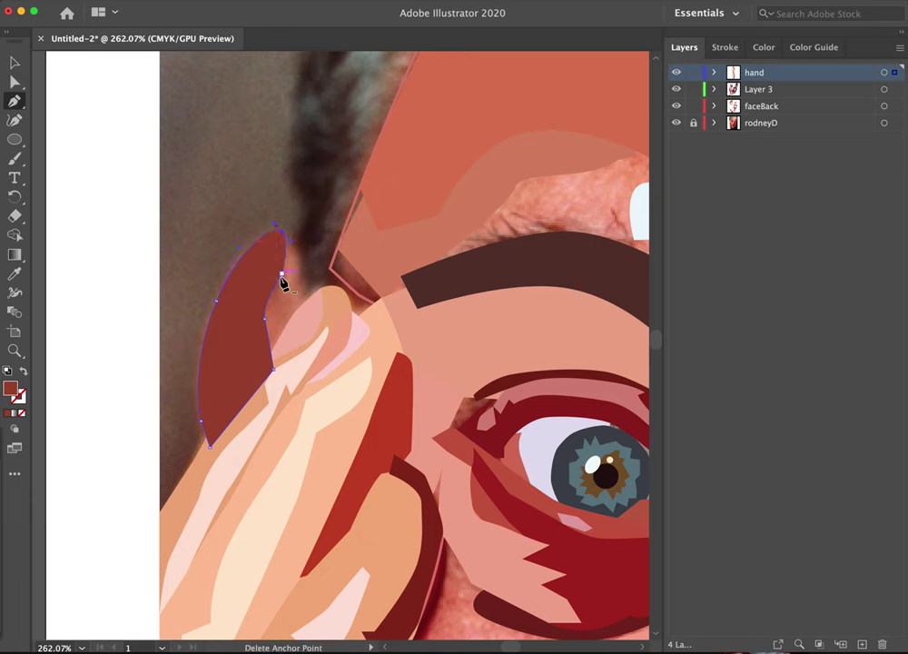
# - Fill the ear base with a red sampled from the photo's ear and send it to the back, behind the ear shadow and fingers
pyautogui.click(25, 373)
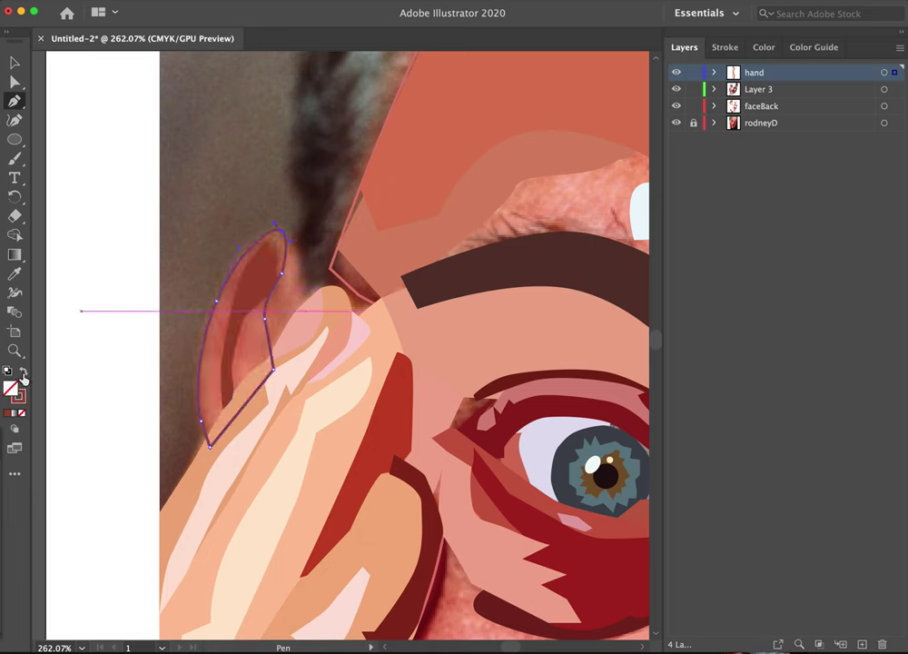
pyautogui.press('i')
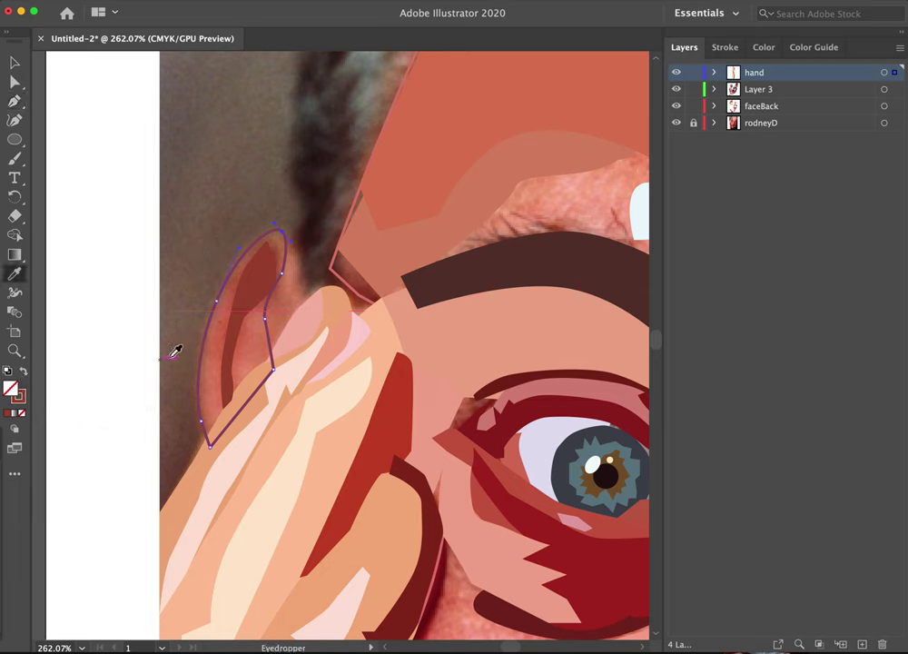
pyautogui.click(225, 329)
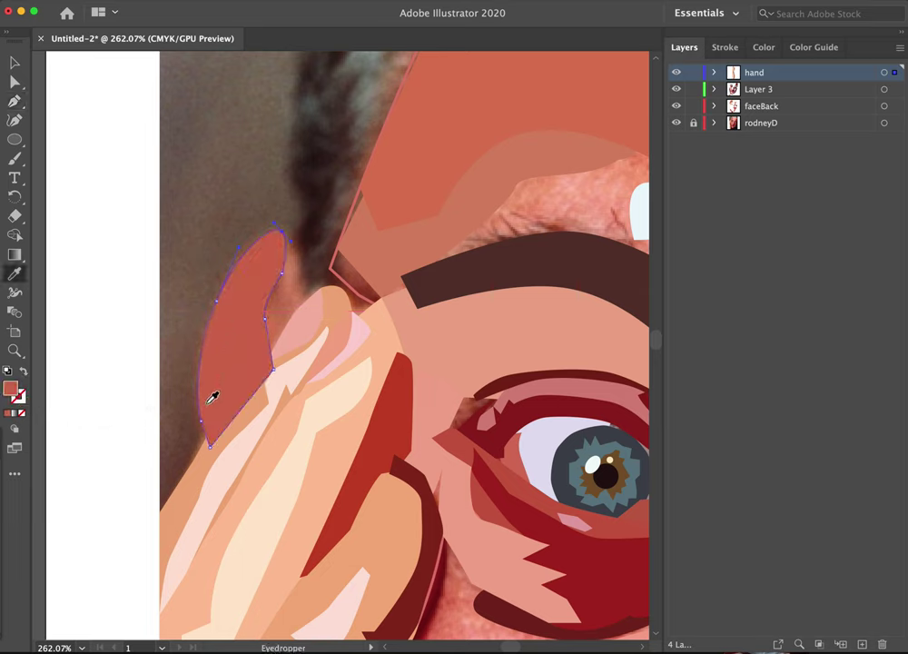
pyautogui.press('super+shift+[')
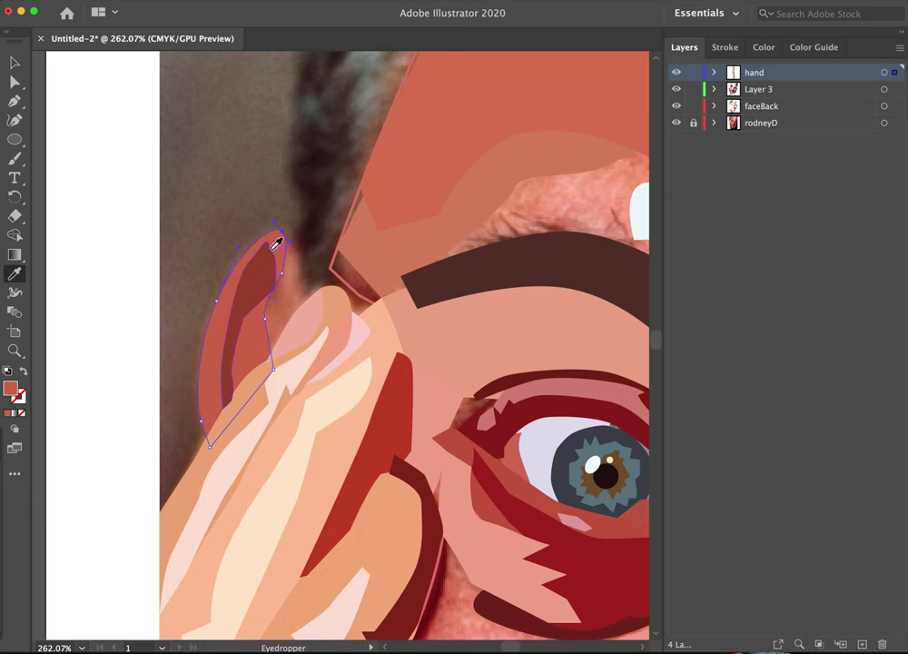
# - Trace a closed shape with the Pen tool over the ear's front part, between its dark shadow and the little fingertip
pyautogui.press('p')
pyautogui.click(288, 238)
pyautogui.moveTo(299, 292); pyautogui.dragTo(303, 302)
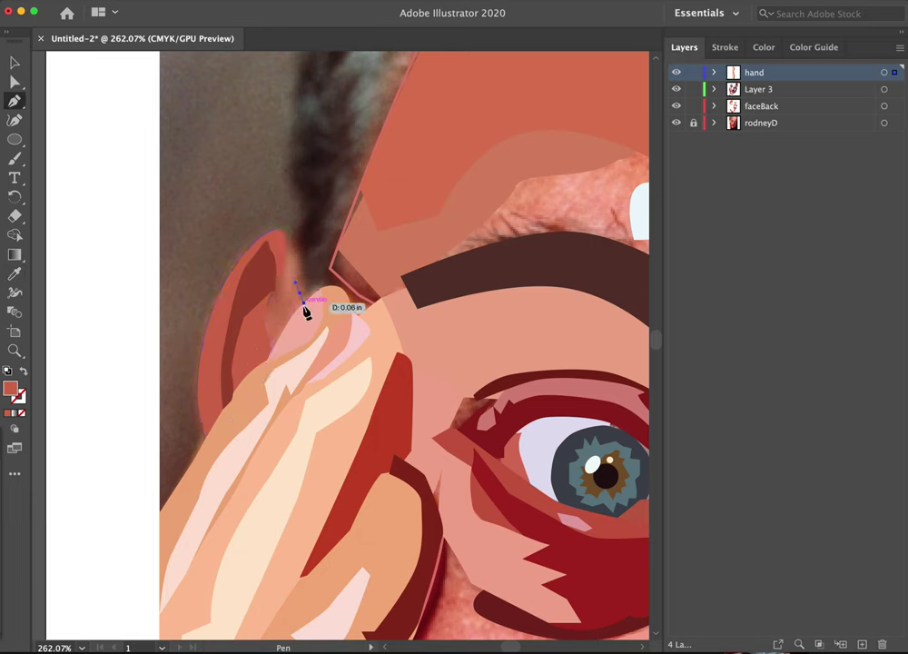
pyautogui.moveTo(296, 262); pyautogui.dragTo(291, 245)
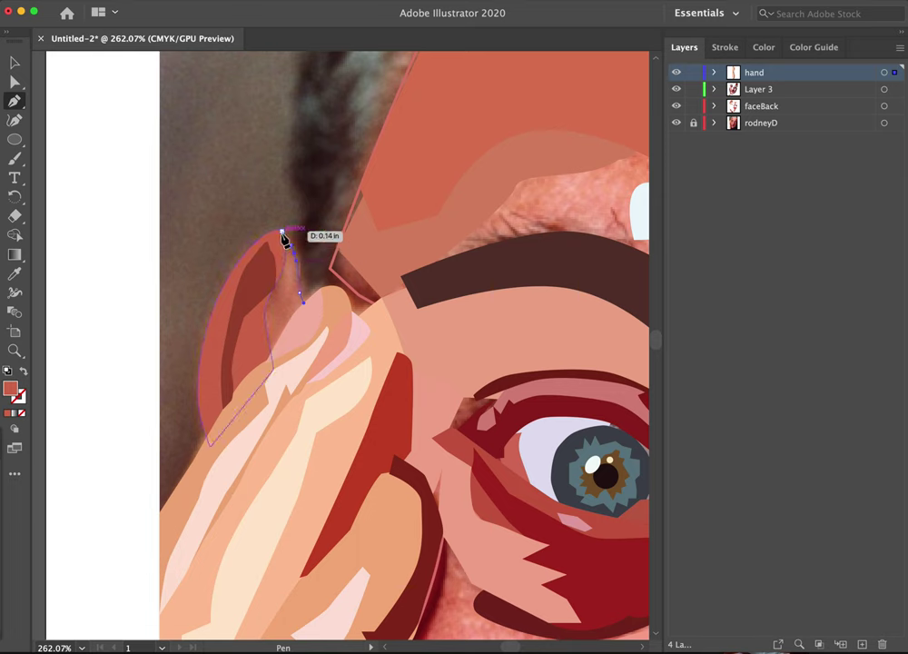
pyautogui.click(279, 241)
pyautogui.moveTo(259, 302); pyautogui.dragTo(265, 349)
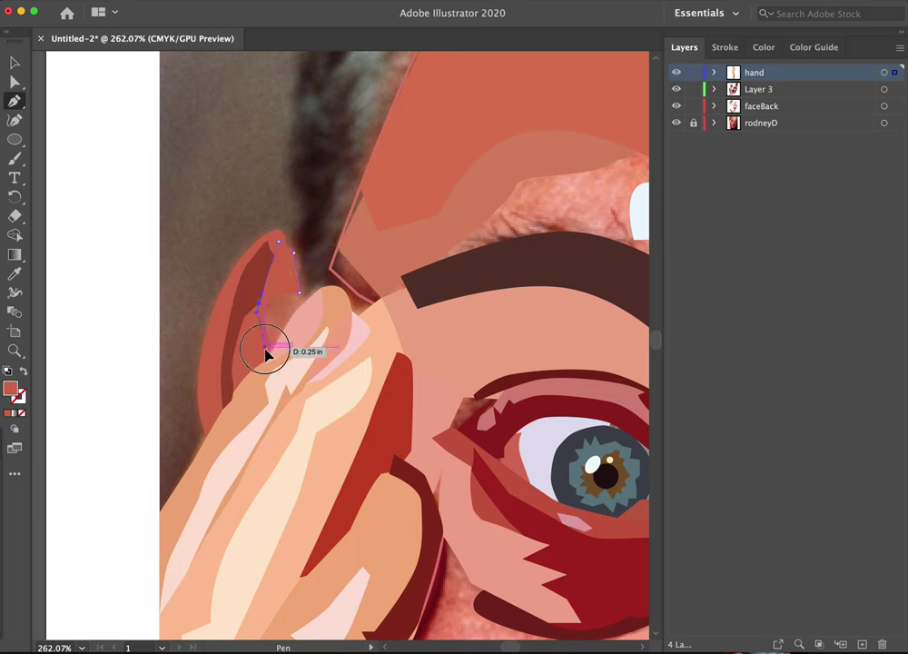
pyautogui.click(276, 351)
pyautogui.click(306, 310)
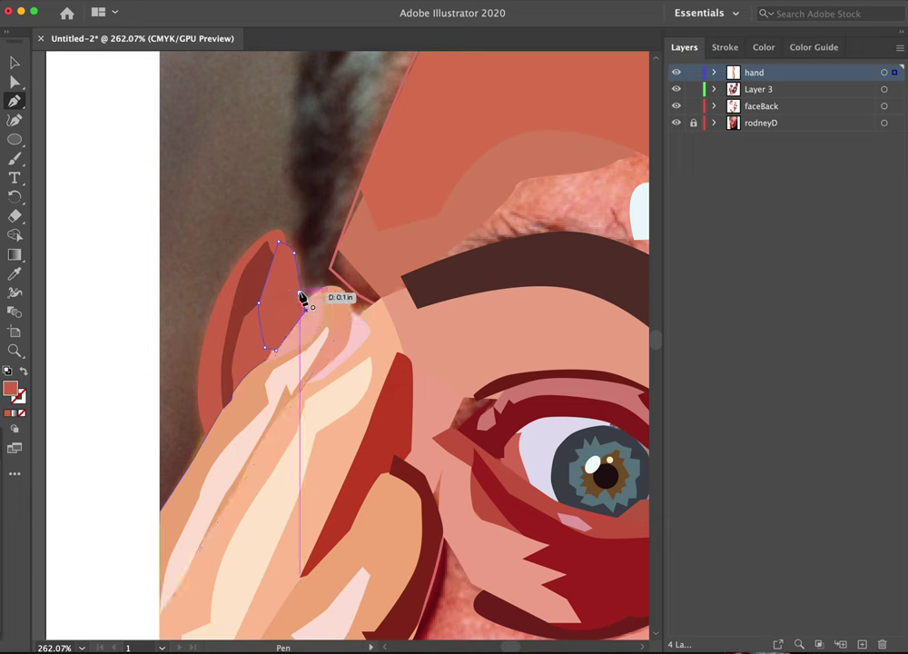
pyautogui.click(303, 297)
# - Fill the ear's front shape with a muted reddish orange sampled from the photo, keeping it behind the ear shadow and fingers
pyautogui.click(14, 60)
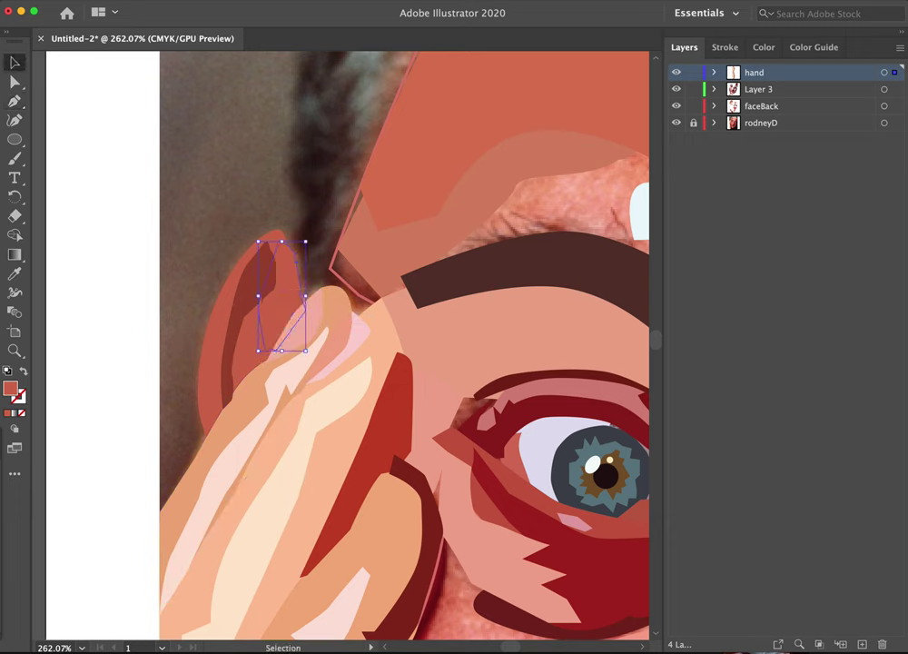
pyautogui.click(22, 372)
pyautogui.press('i')
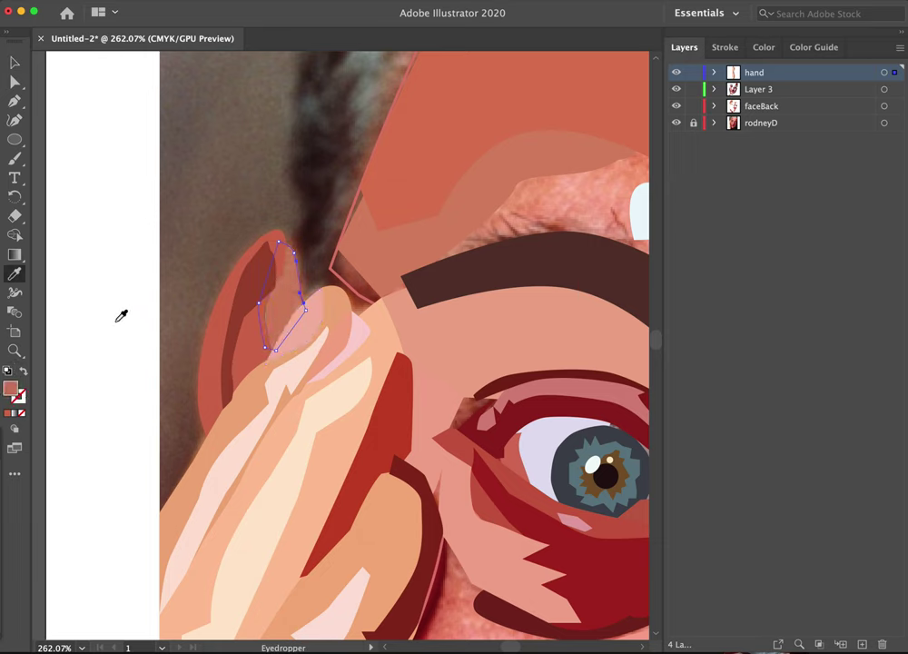
pyautogui.click(22, 66)
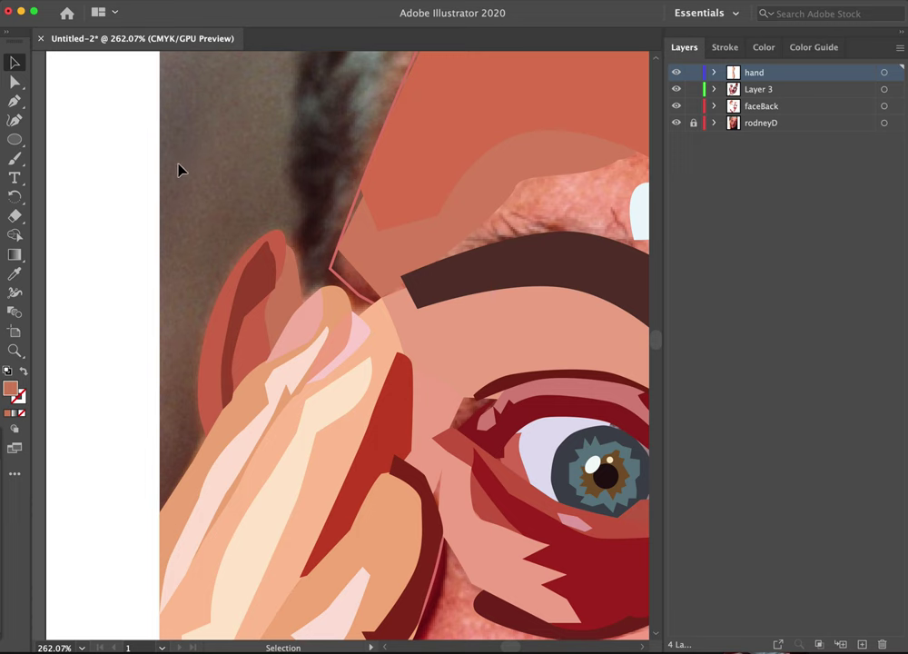
# - Trace the outer edge of the dark side hair with the Pen tool, from the photo's top edge down to the little fingertip
pyautogui.moveTo(229, 155); pyautogui.dragTo(43, 360)
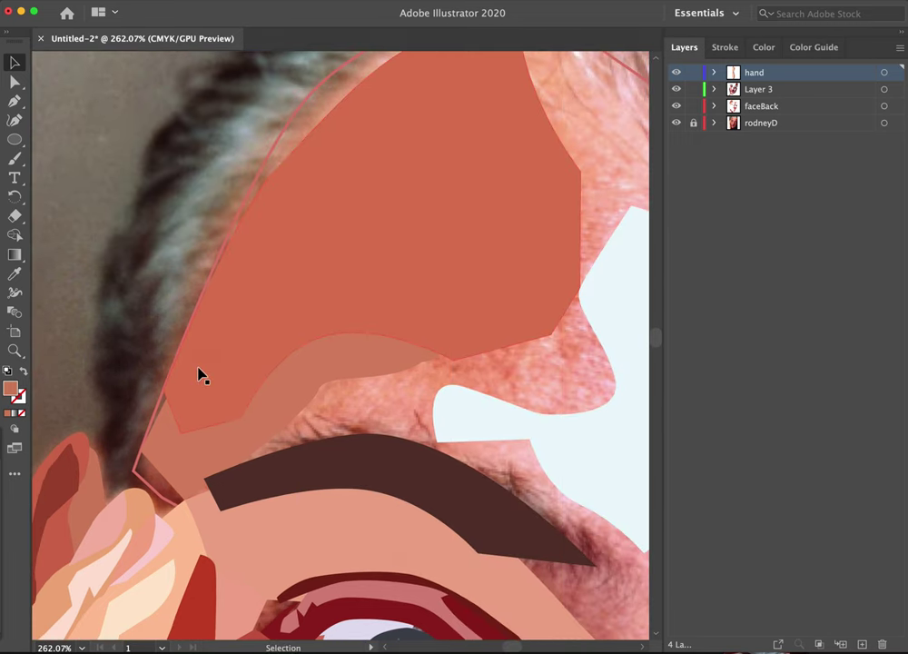
pyautogui.press('z')
pyautogui.keyDown('alt'); pyautogui.click(395, 296); pyautogui.keyUp('alt')
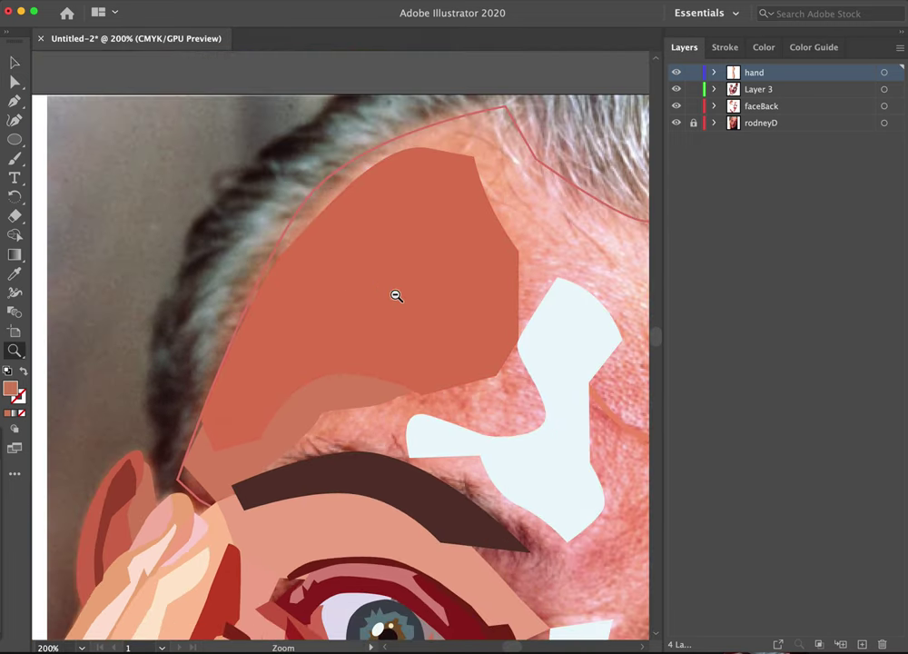
pyautogui.keyDown('alt'); pyautogui.click(472, 310); pyautogui.keyUp('alt')
pyautogui.keyDown('alt'); pyautogui.click(438, 345); pyautogui.keyUp('alt')
pyautogui.keyDown('alt'); pyautogui.click(429, 348); pyautogui.keyUp('alt')
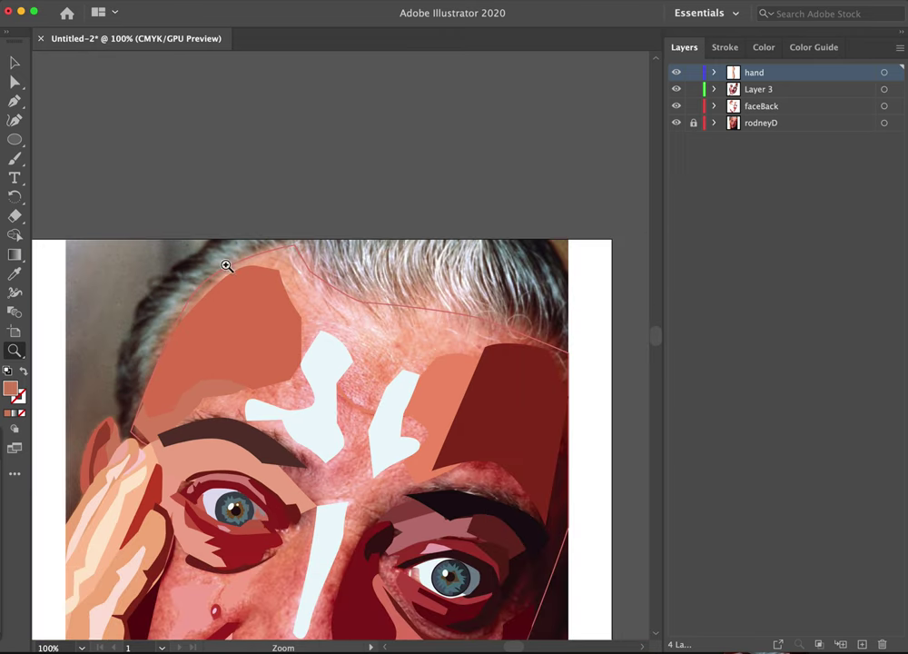
pyautogui.click(167, 297)
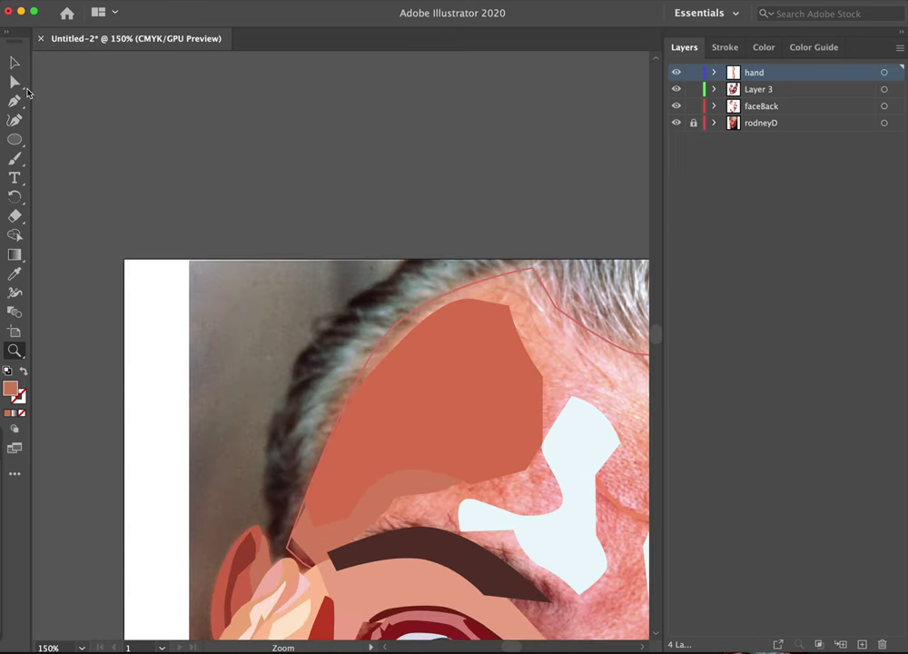
pyautogui.click(15, 101)
pyautogui.moveTo(409, 259); pyautogui.dragTo(340, 317)
pyautogui.moveTo(304, 350); pyautogui.dragTo(265, 443)
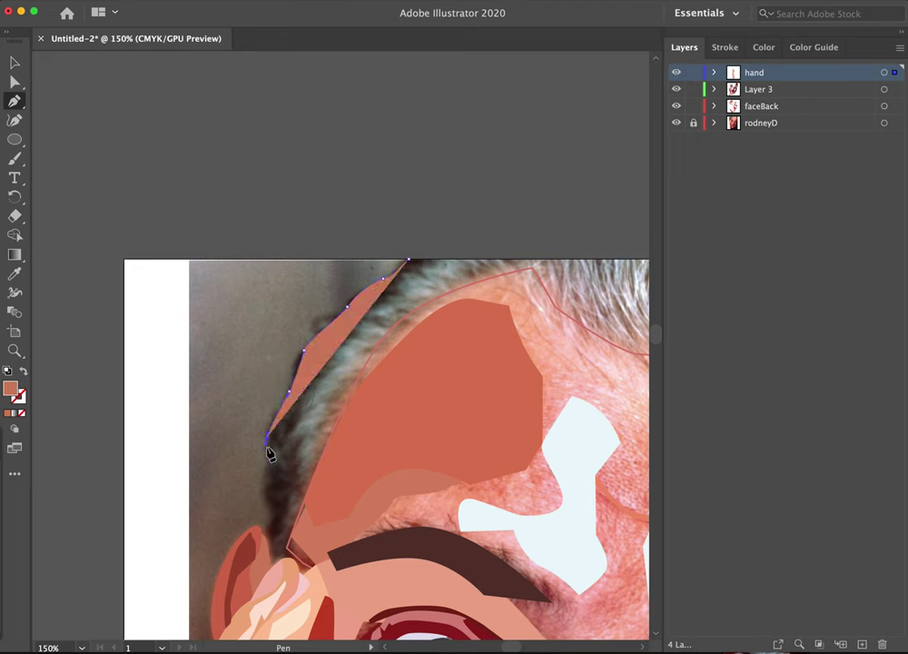
pyautogui.moveTo(262, 489); pyautogui.dragTo(278, 524)
pyautogui.click(273, 516)
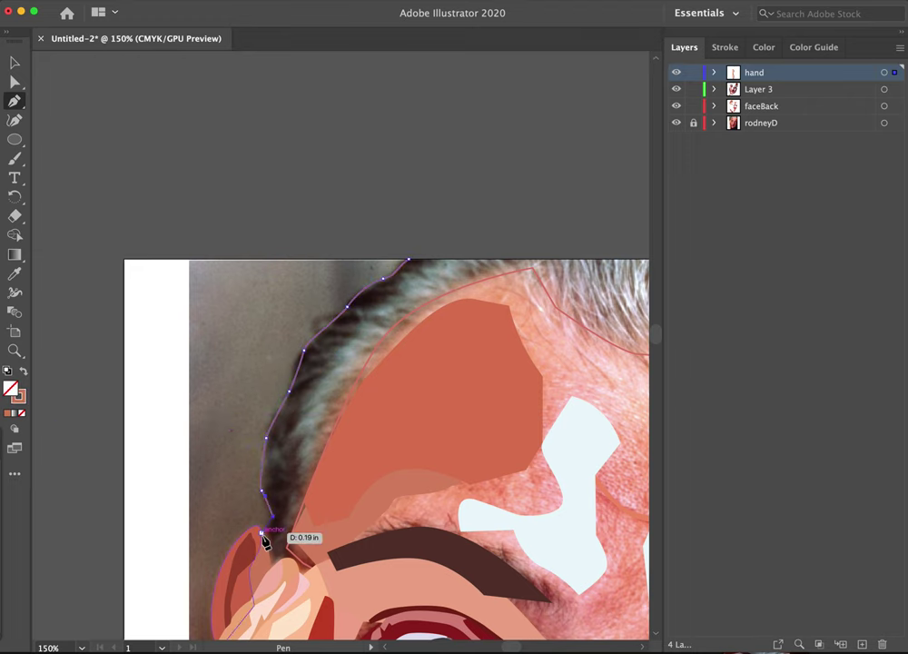
pyautogui.click(262, 533)
pyautogui.click(273, 571)
# - Trace the dark hair's jagged inner edge back up from the fingertip and close the path at the photo's top edge
pyautogui.click(289, 536)
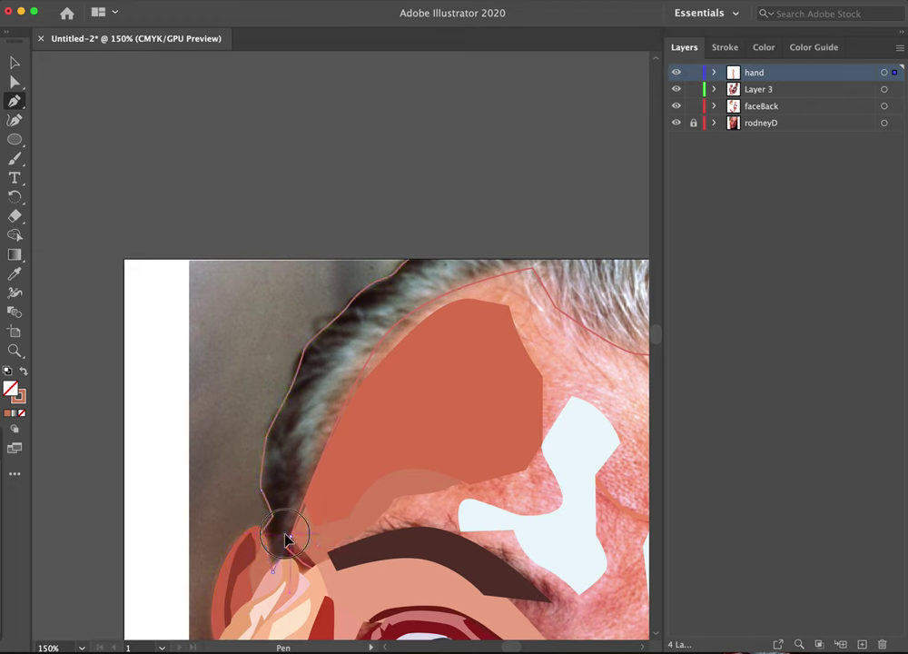
pyautogui.click(288, 504)
pyautogui.click(302, 472)
pyautogui.click(291, 430)
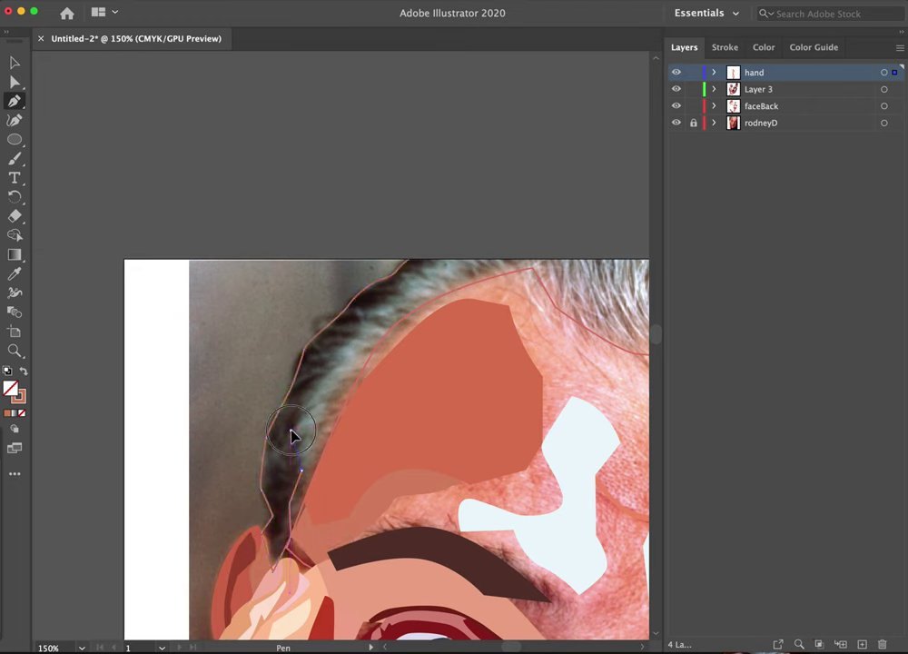
pyautogui.click(301, 418)
pyautogui.click(304, 391)
pyautogui.click(339, 349)
pyautogui.click(383, 301)
pyautogui.moveTo(413, 289); pyautogui.dragTo(442, 256)
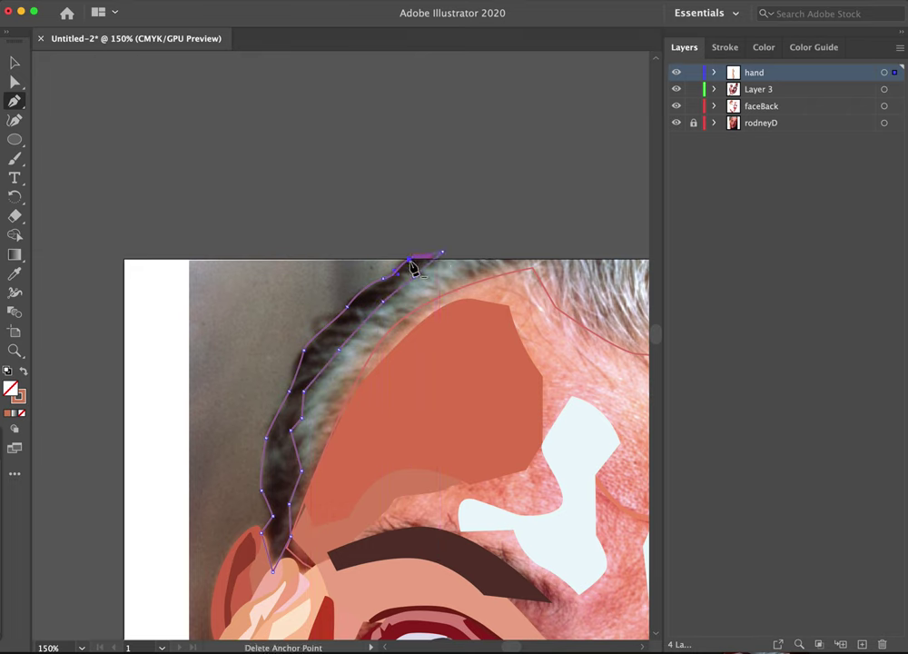
# - Fill the dark side hair shape with a near-black brown sampled from the photo's hair
pyautogui.press('i')
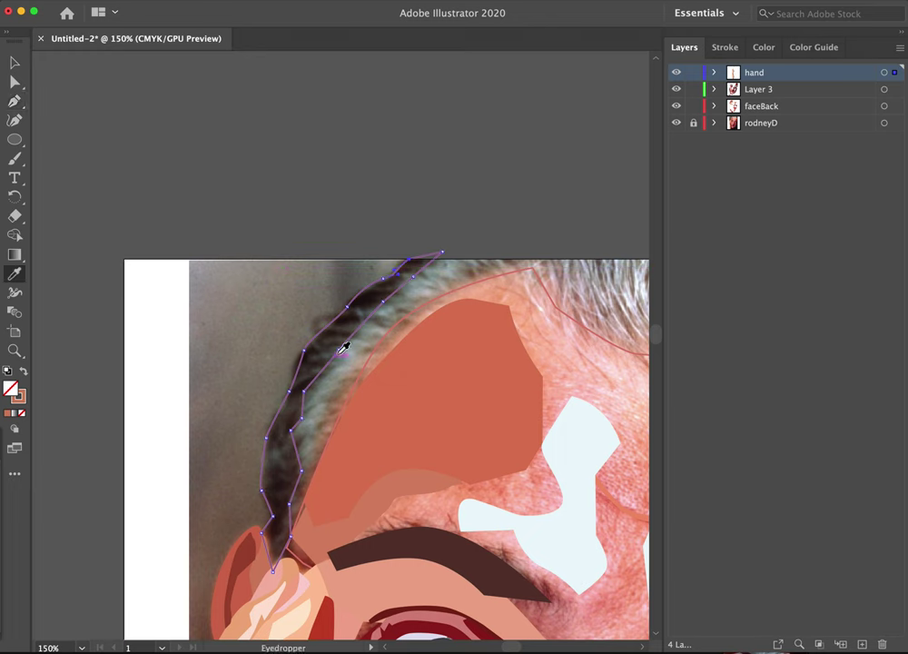
pyautogui.click(338, 331)
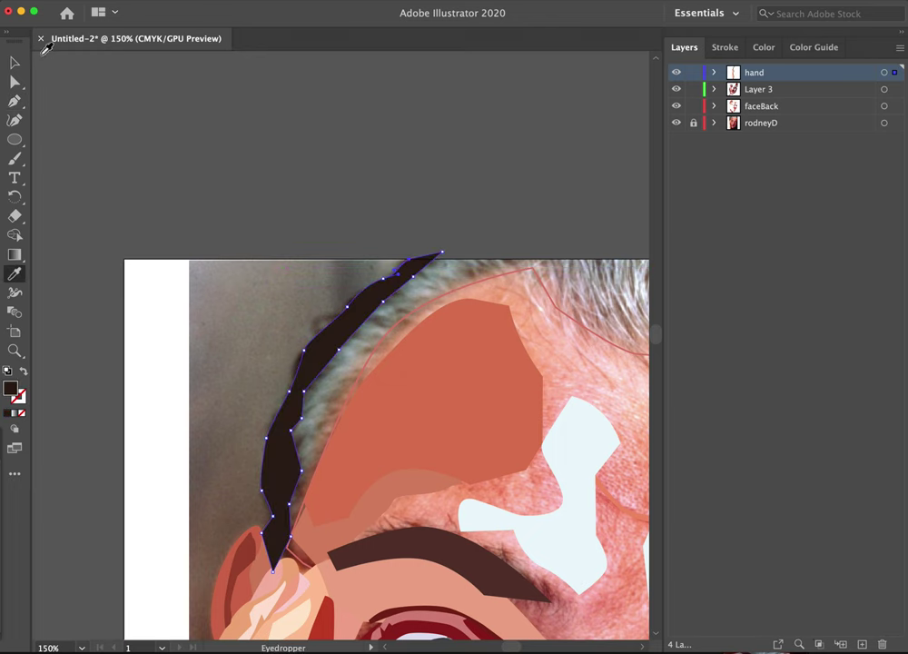
pyautogui.click(14, 63)
# - Trace the grey hair band's outer edge without a fill, from the forehead's top corner over the dark hair and down toward the ear
pyautogui.click(15, 100)
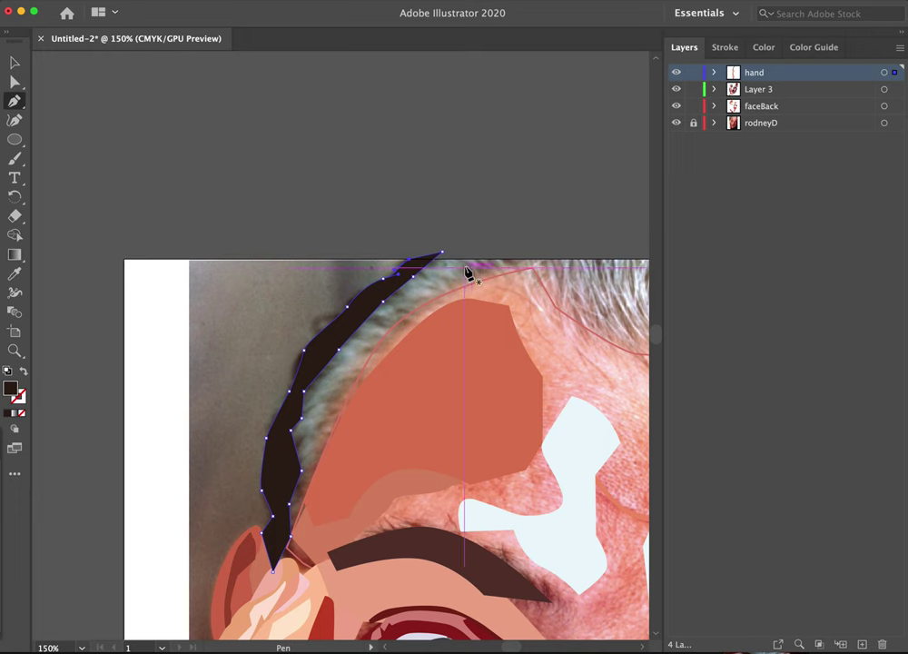
pyautogui.click(542, 263)
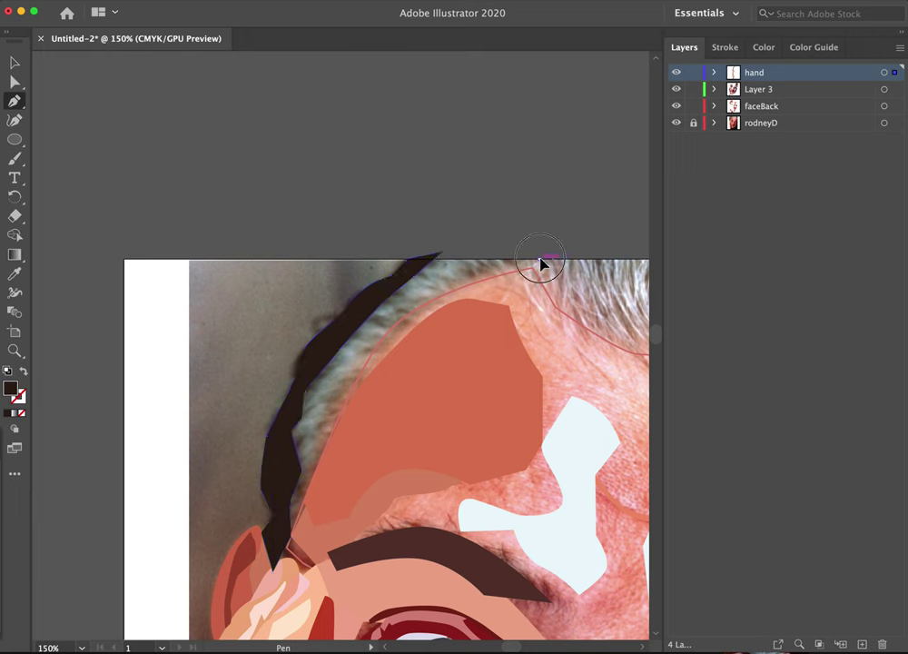
pyautogui.click(427, 261)
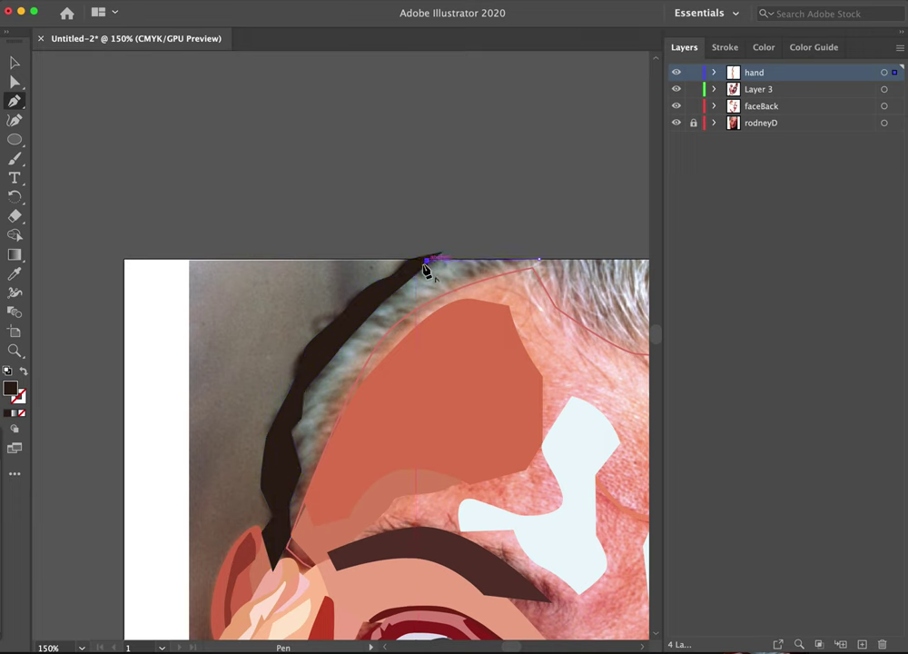
pyautogui.click(310, 375)
pyautogui.click(283, 452)
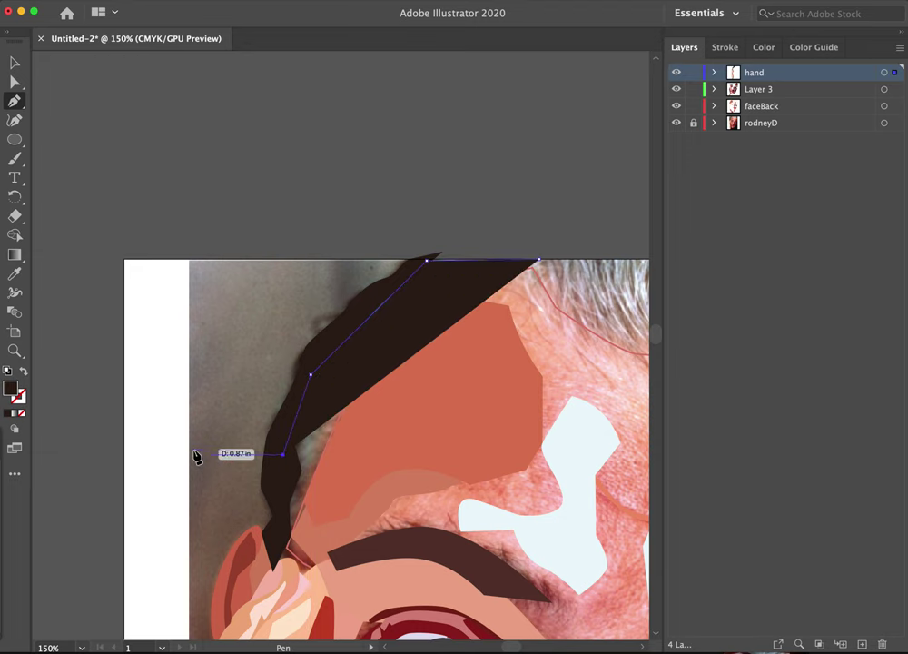
pyautogui.click(23, 373)
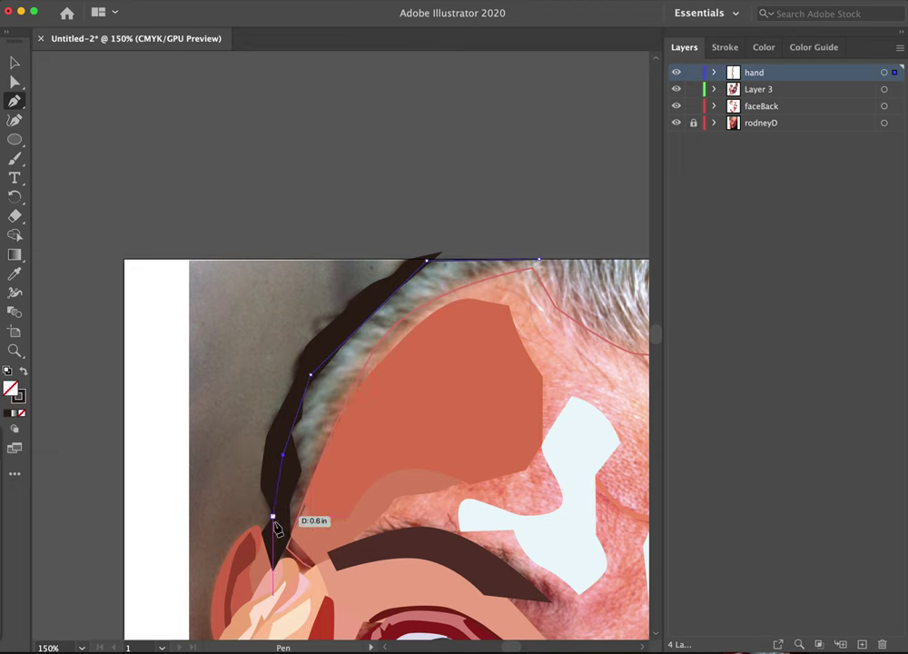
# - Trace the grey hair band's inner edge up along the forehead hairline and close the path at its starting point
pyautogui.click(317, 489)
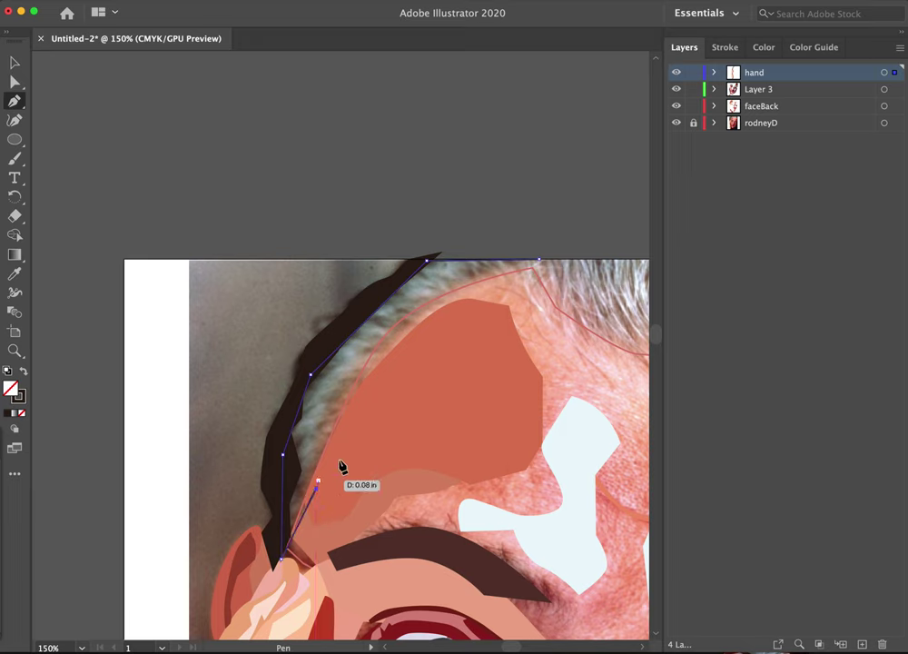
pyautogui.click(364, 369)
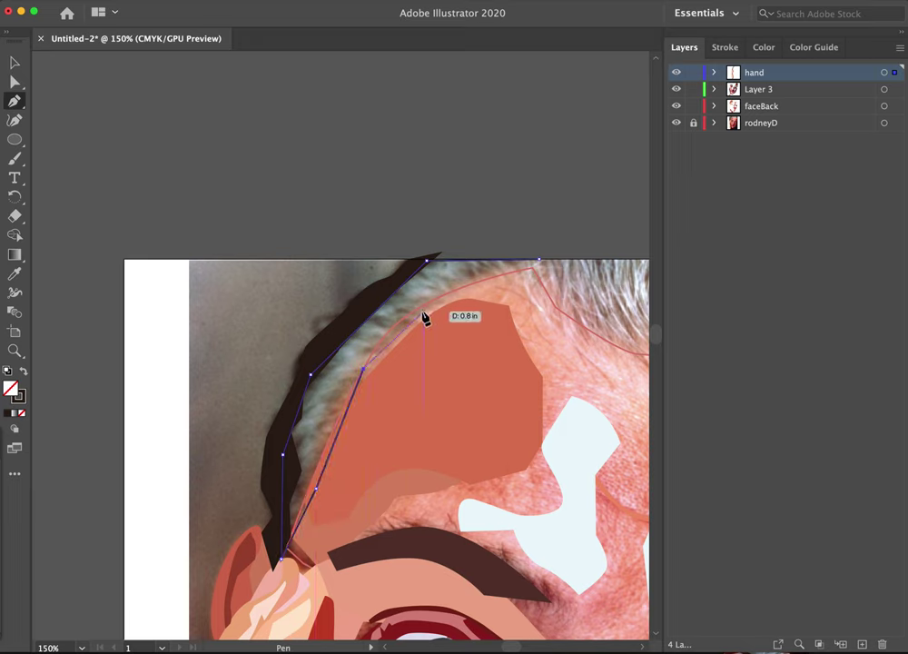
pyautogui.moveTo(424, 311); pyautogui.dragTo(449, 298)
pyautogui.click(503, 282)
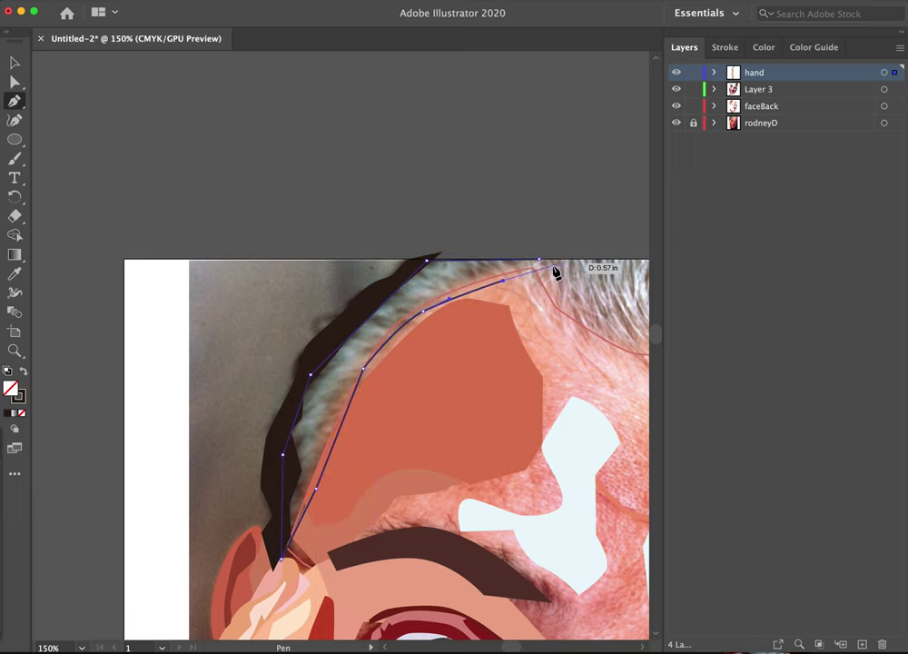
pyautogui.click(539, 261)
# - Fill the grey hair band with a grey sampled from the photo's hair and send it backward behind the dark side hair
pyautogui.press('i')
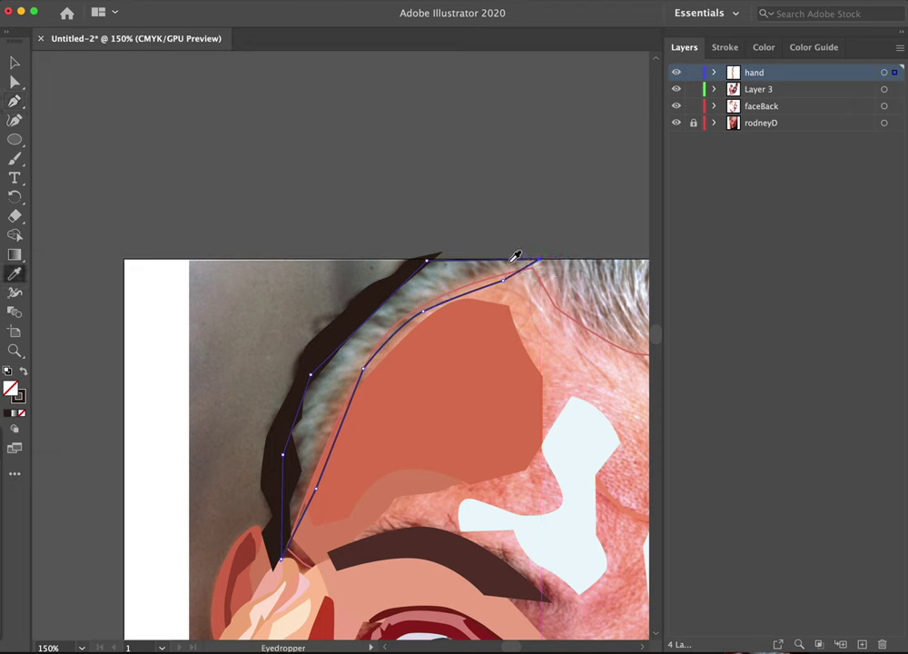
pyautogui.click(421, 291)
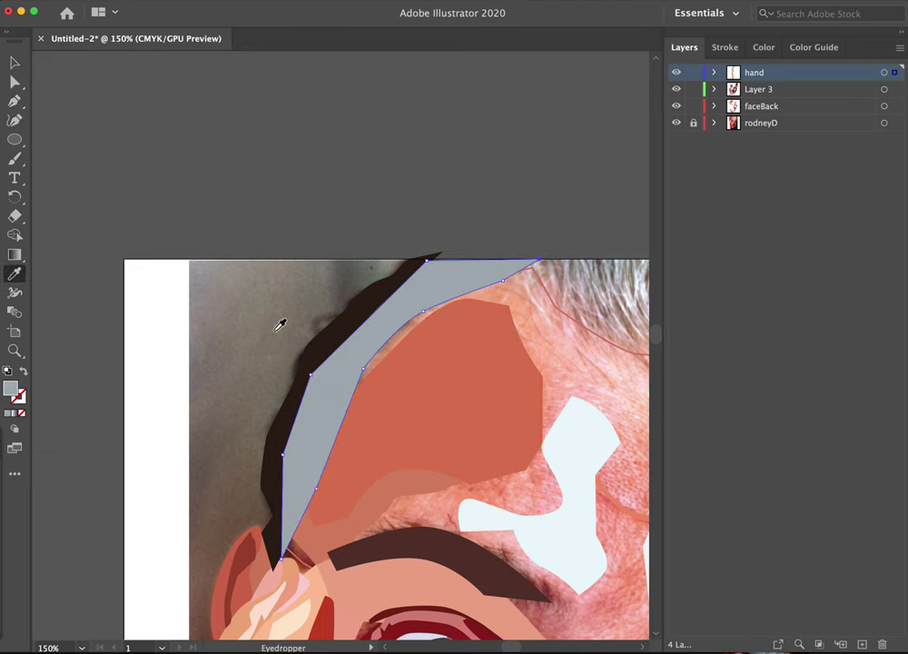
pyautogui.press('super+[')
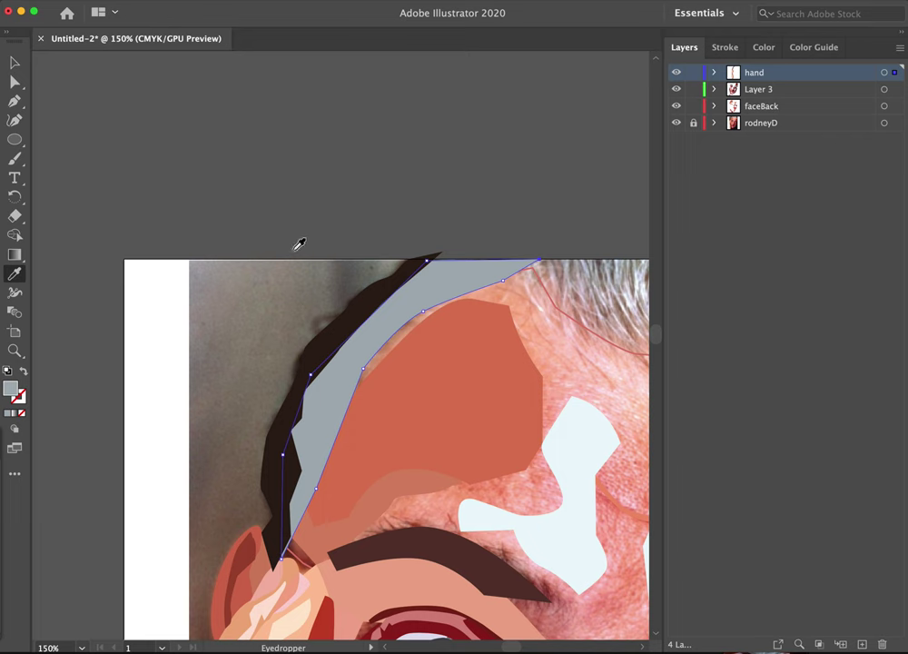
# - Begin a shape for the hair above the forehead, tracing the head's far upper edge and the photo's side border down to the hairline
pyautogui.moveTo(456, 371); pyautogui.dragTo(69, 377)
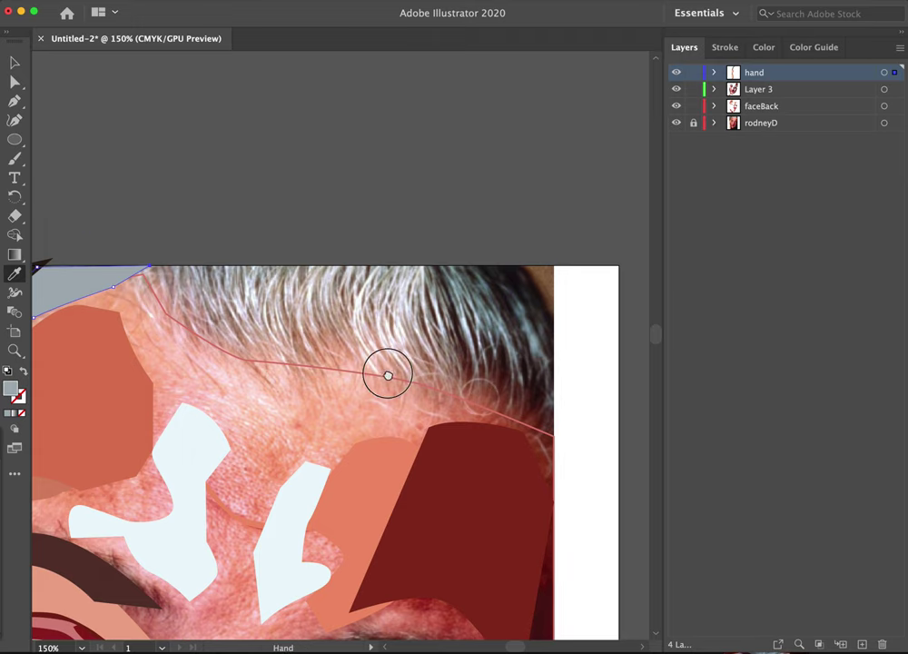
pyautogui.moveTo(385, 371); pyautogui.dragTo(270, 324)
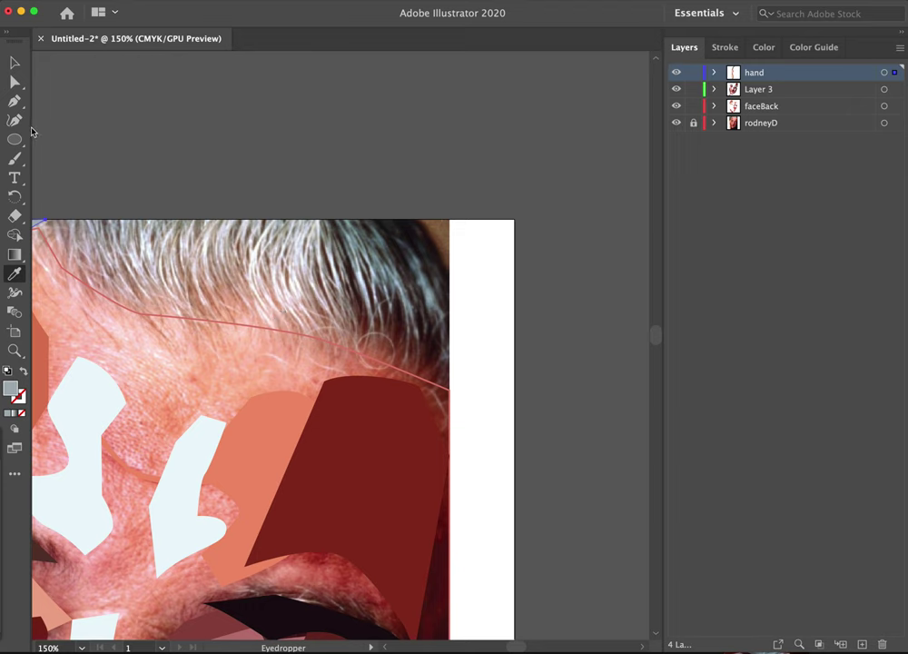
pyautogui.click(17, 103)
pyautogui.moveTo(410, 212); pyautogui.dragTo(446, 258)
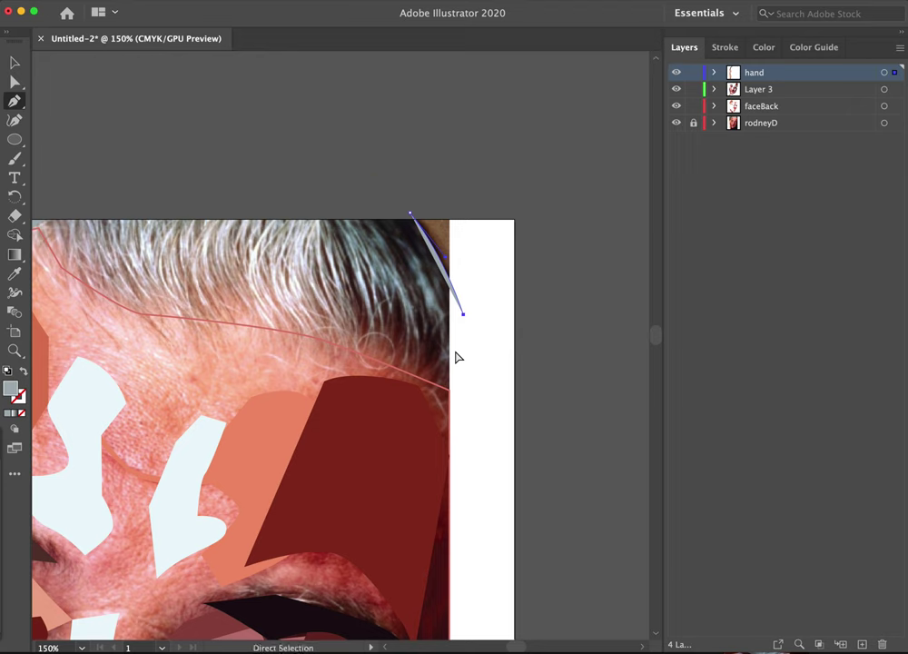
pyautogui.click(449, 272)
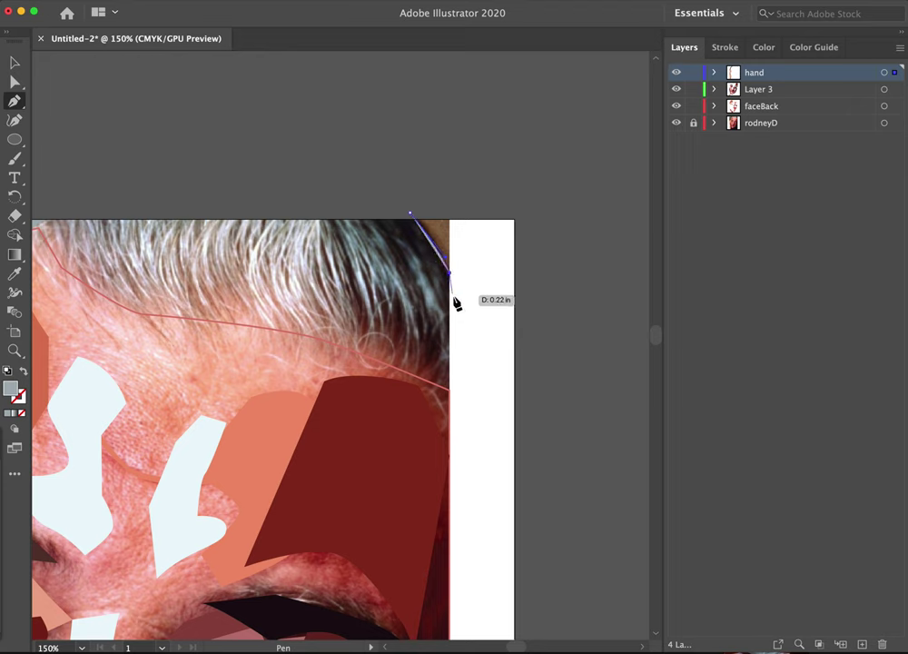
pyautogui.click(449, 377)
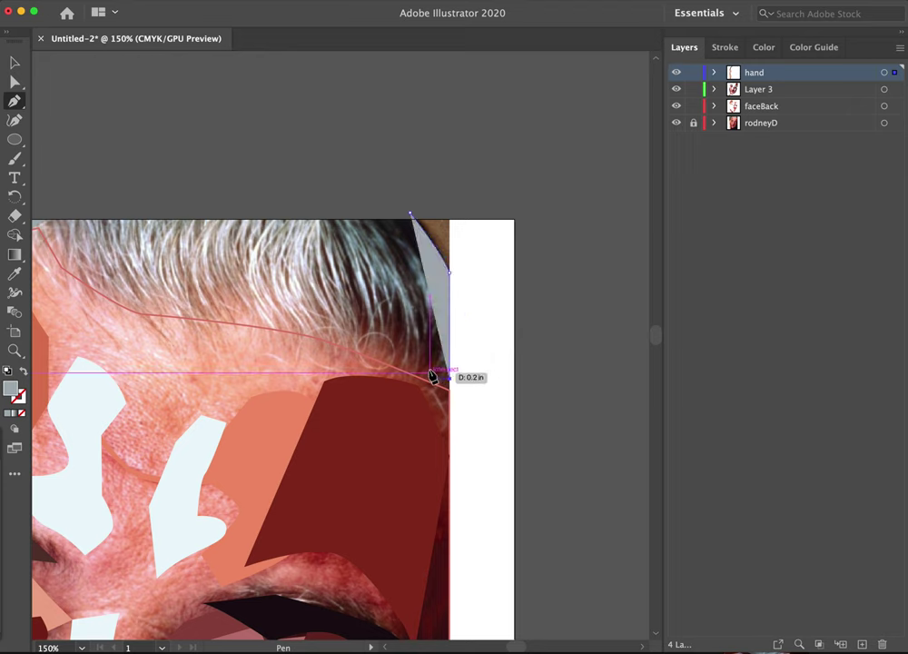
# - Trace the forehead hair shape along the hairline, up to the photo's upper edge, and close the path at its starting point
pyautogui.click(426, 365)
pyautogui.click(411, 347)
pyautogui.click(388, 342)
pyautogui.click(341, 336)
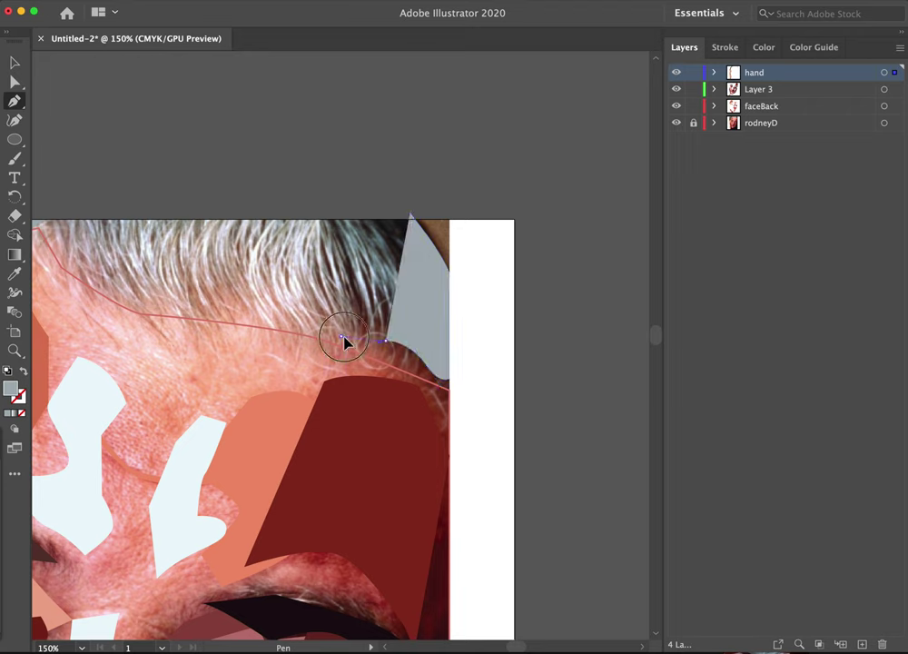
pyautogui.click(318, 316)
pyautogui.click(314, 282)
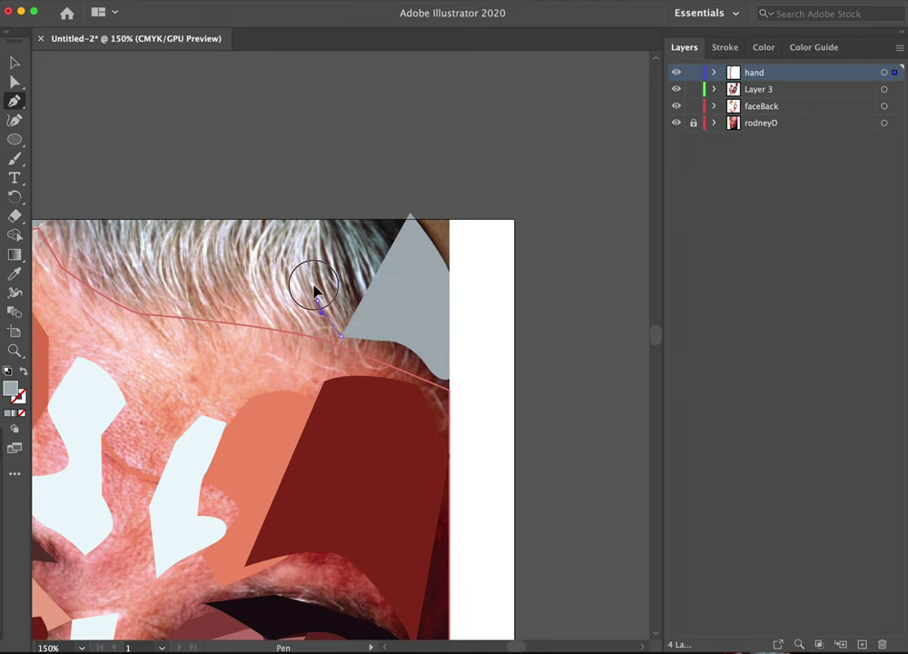
pyautogui.click(321, 219)
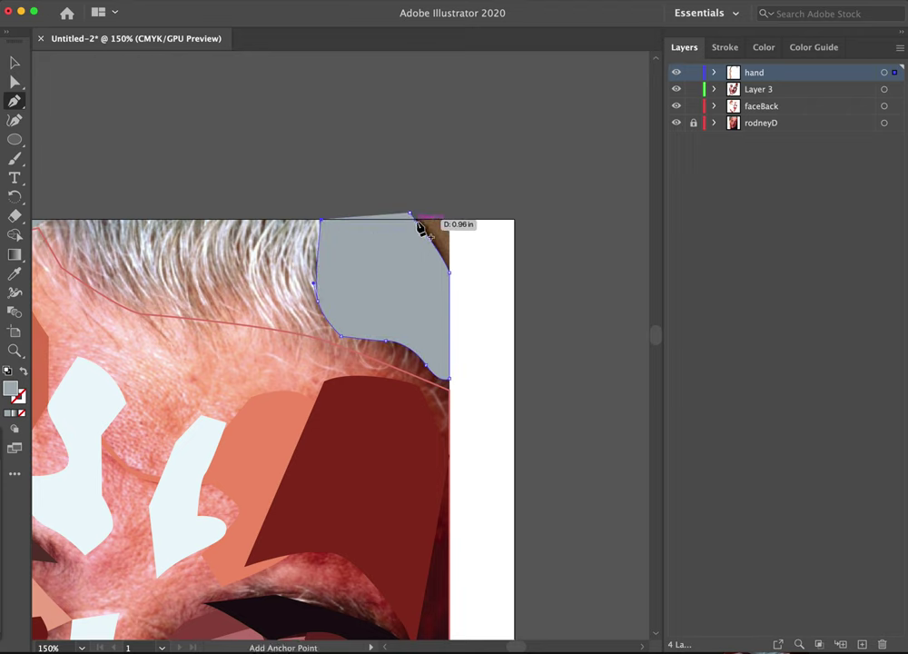
pyautogui.click(410, 215)
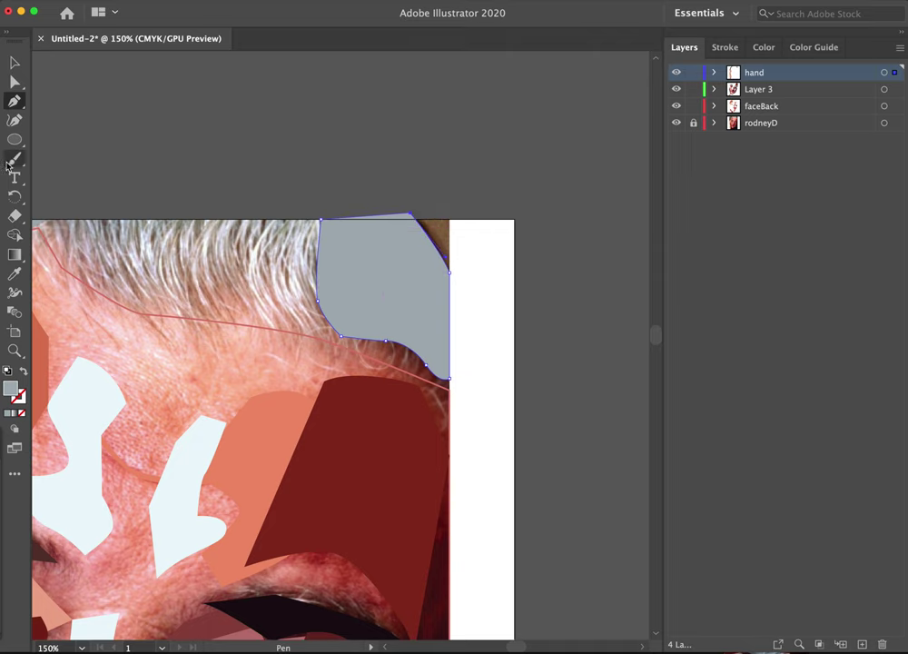
# - Move the hair shape's upper corner anchor onto the photo's upper edge and fill the shape with near-black sampled from the dark hair
pyautogui.click(18, 86)
pyautogui.click(412, 216)
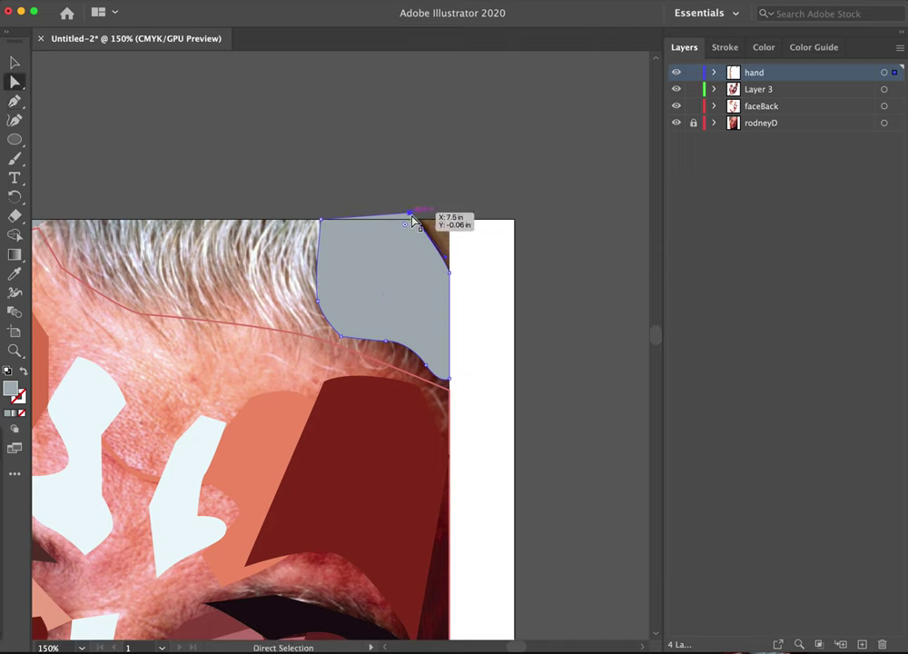
pyautogui.moveTo(412, 218); pyautogui.dragTo(416, 225)
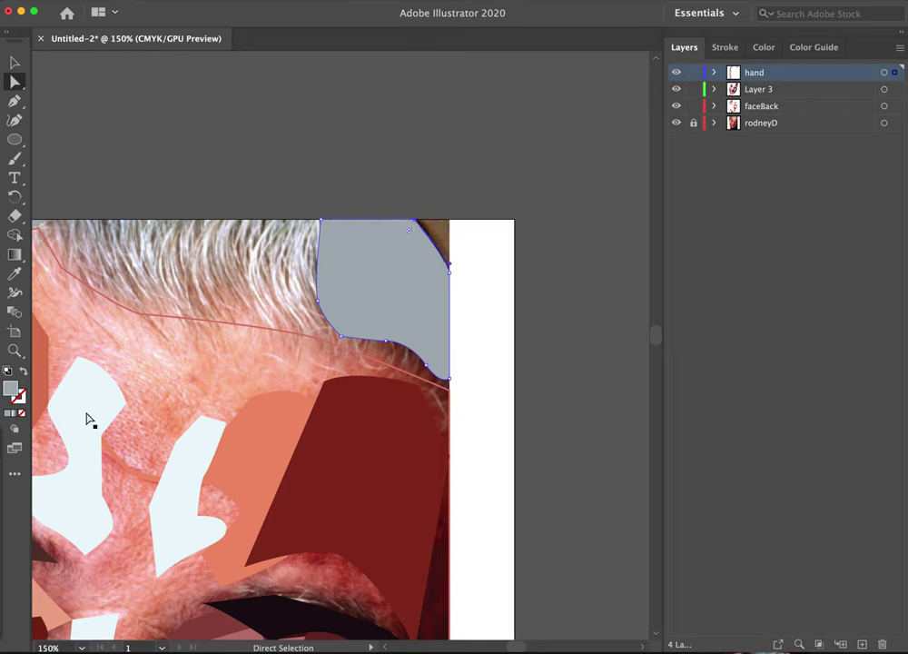
pyautogui.click(24, 373)
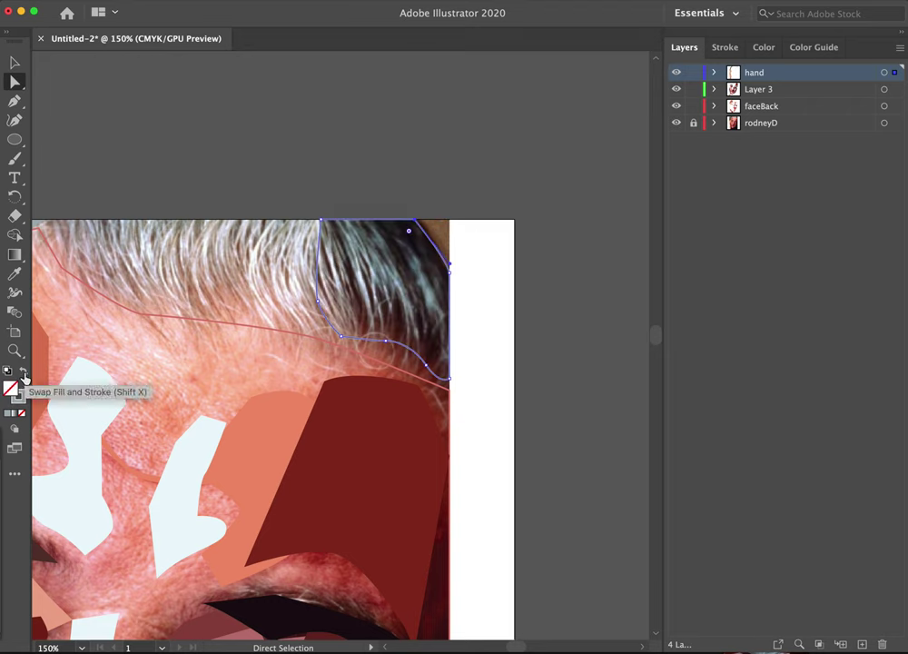
pyautogui.press('i')
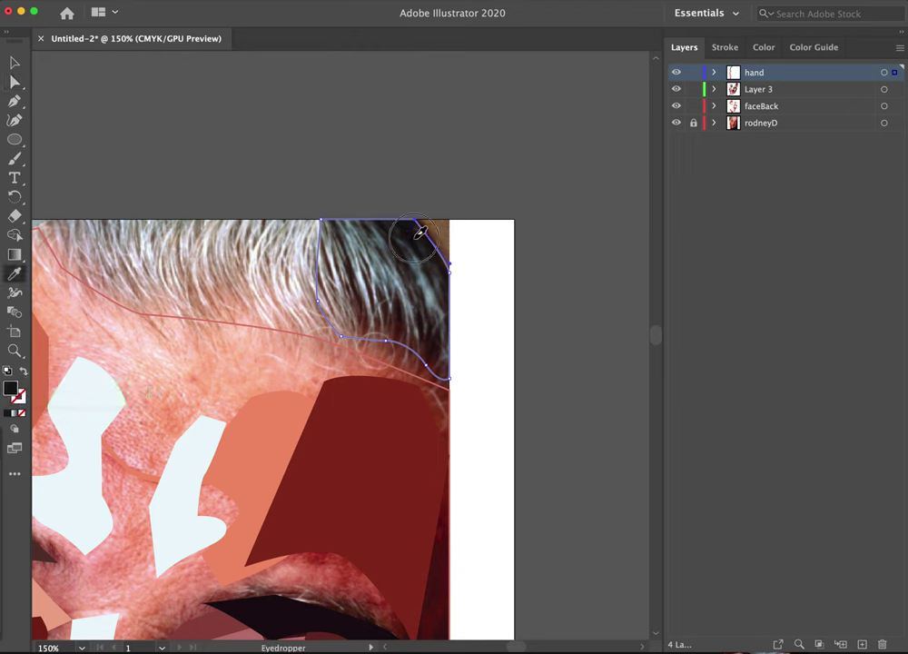
pyautogui.click(421, 229)
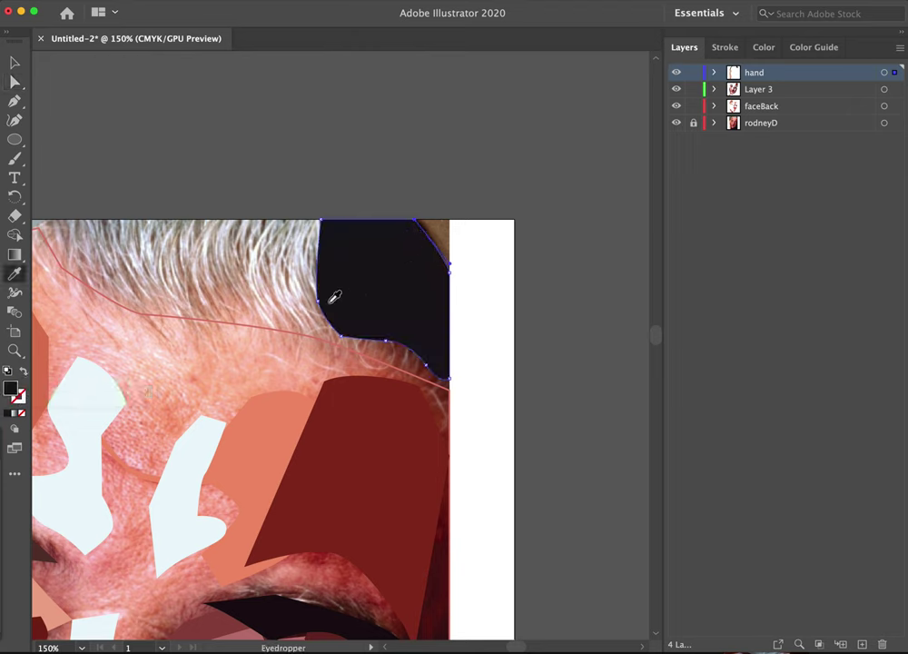
# - Show the dark hair shape as an outline only and begin a jagged highlight path over the grey strands inside it
pyautogui.click(25, 373)
pyautogui.press('p')
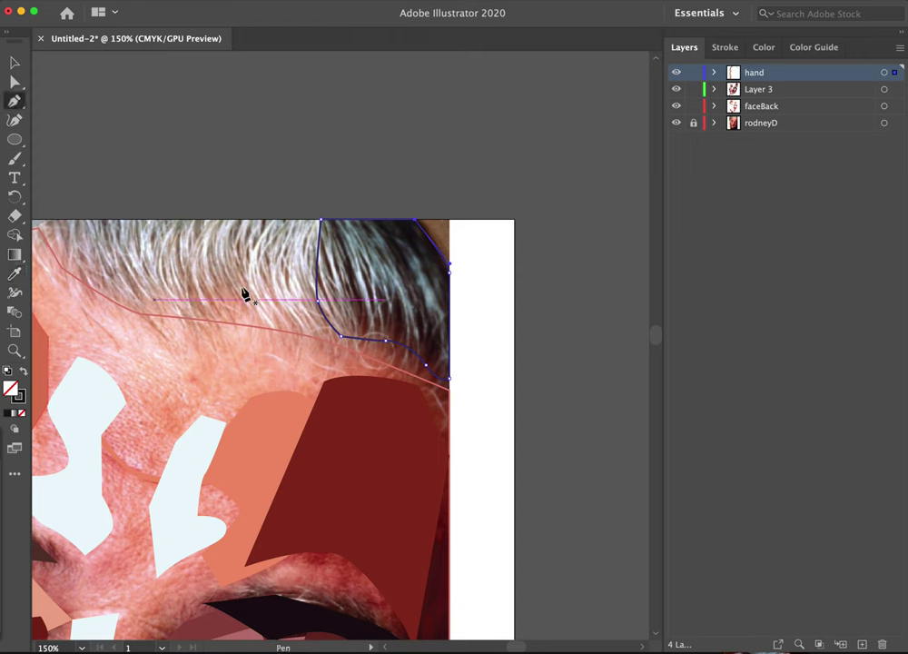
pyautogui.click(384, 232)
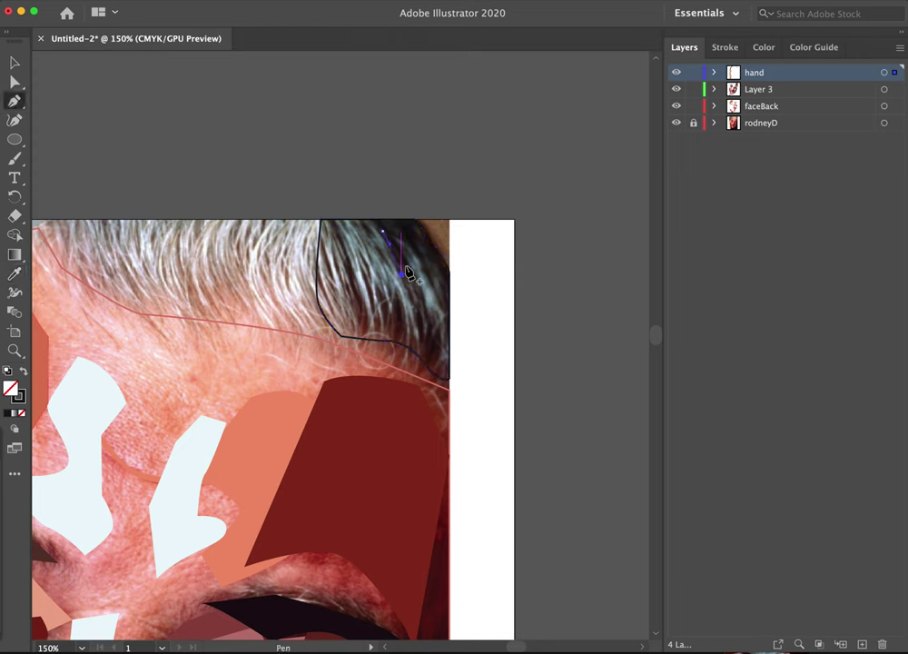
pyautogui.moveTo(400, 273); pyautogui.dragTo(417, 321)
pyautogui.click(442, 327)
pyautogui.click(429, 318)
pyautogui.click(418, 337)
pyautogui.click(405, 327)
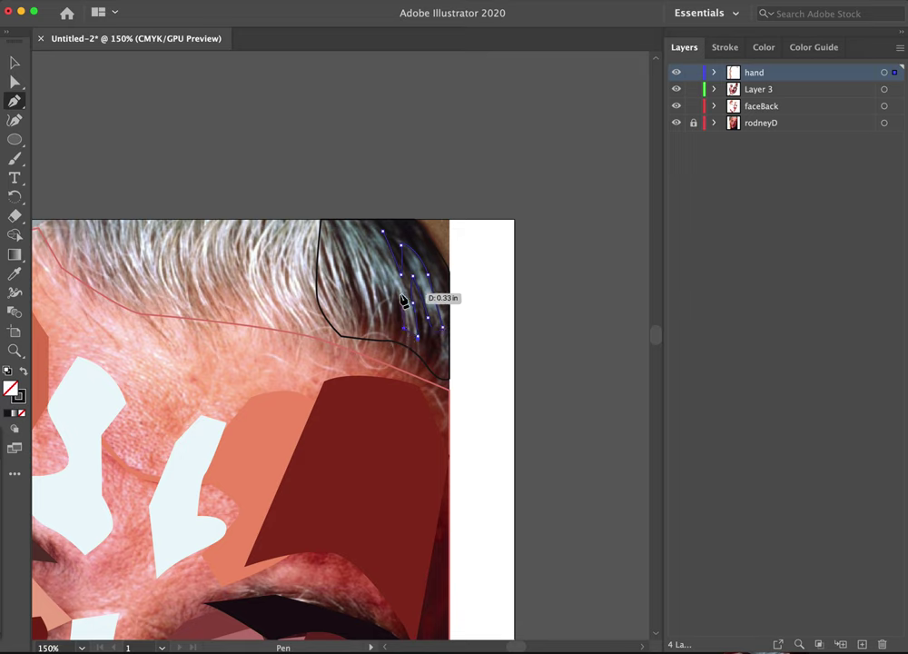
# - Complete the jagged highlight path across the dark hair area, close it, and fill it with a dark grey-green sampled from the photo's hair
pyautogui.click(399, 293)
pyautogui.click(394, 316)
pyautogui.moveTo(386, 304); pyautogui.dragTo(382, 241)
pyautogui.click(338, 232)
pyautogui.click(335, 218)
pyautogui.click(357, 243)
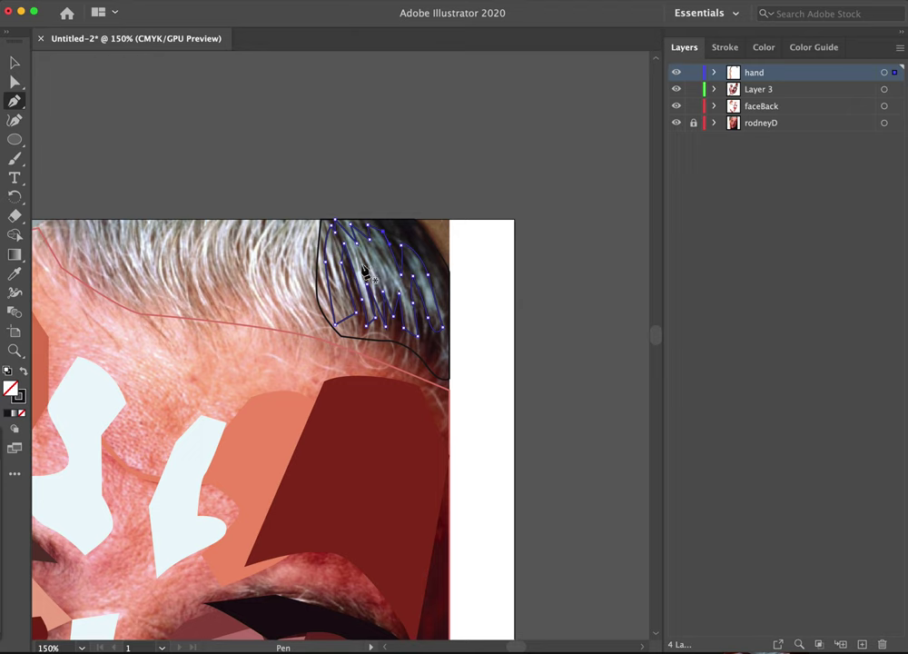
pyautogui.press('i')
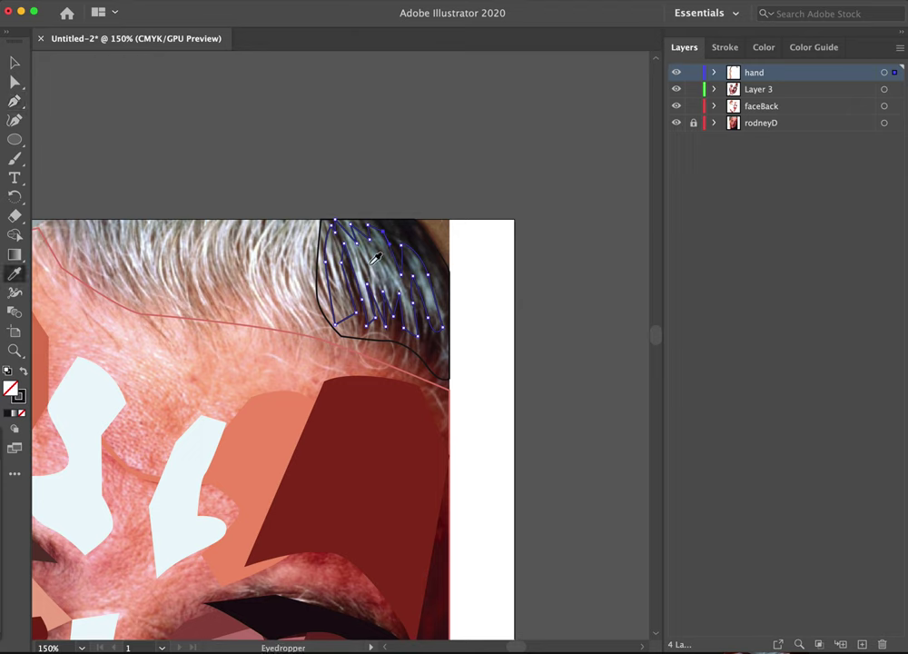
pyautogui.click(378, 254)
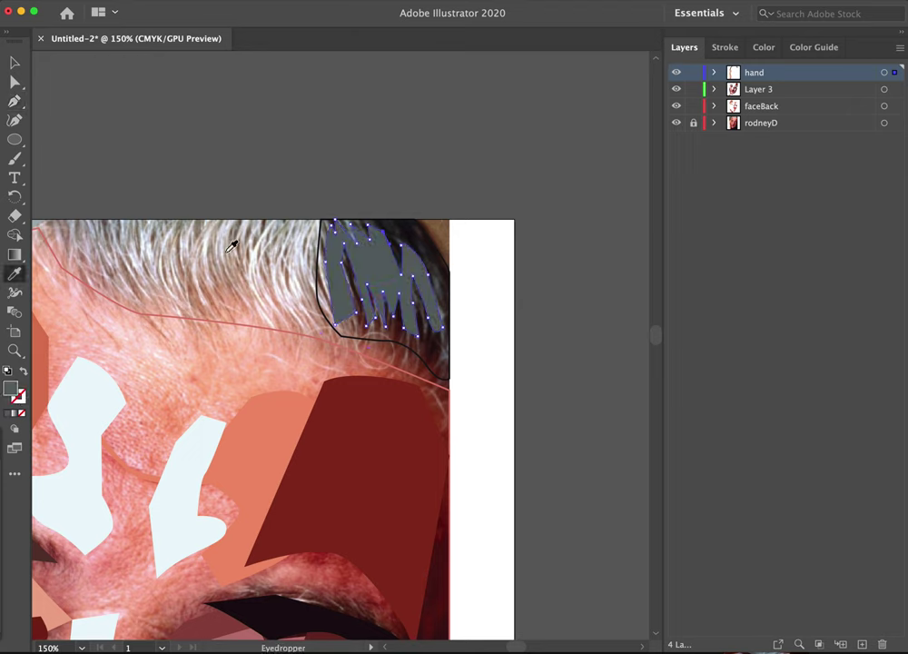
# - Select the outlined hair shape behind the grey strands and restore its near-black fill without a stroke
pyautogui.click(15, 61)
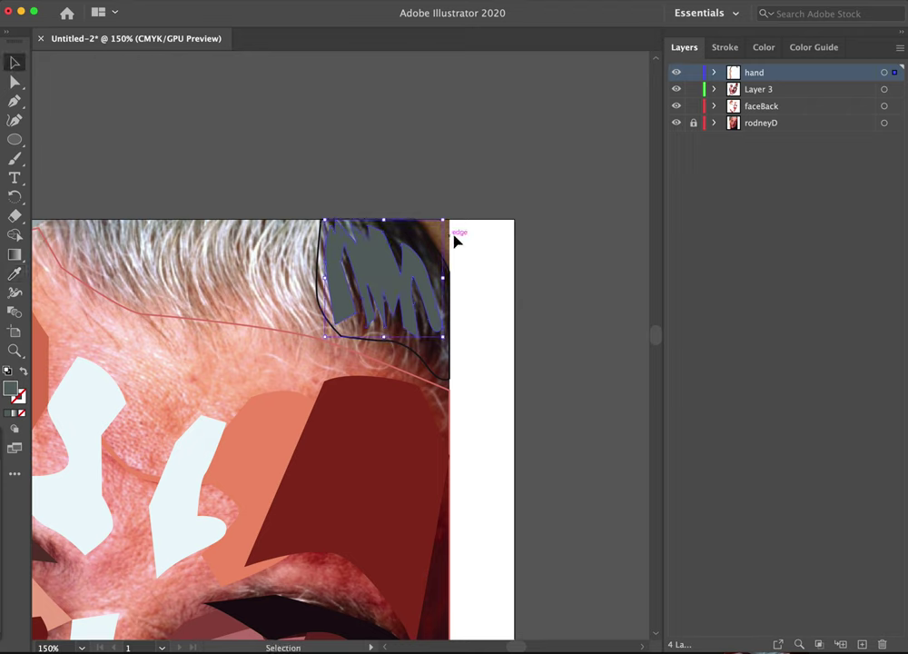
pyautogui.click(421, 360)
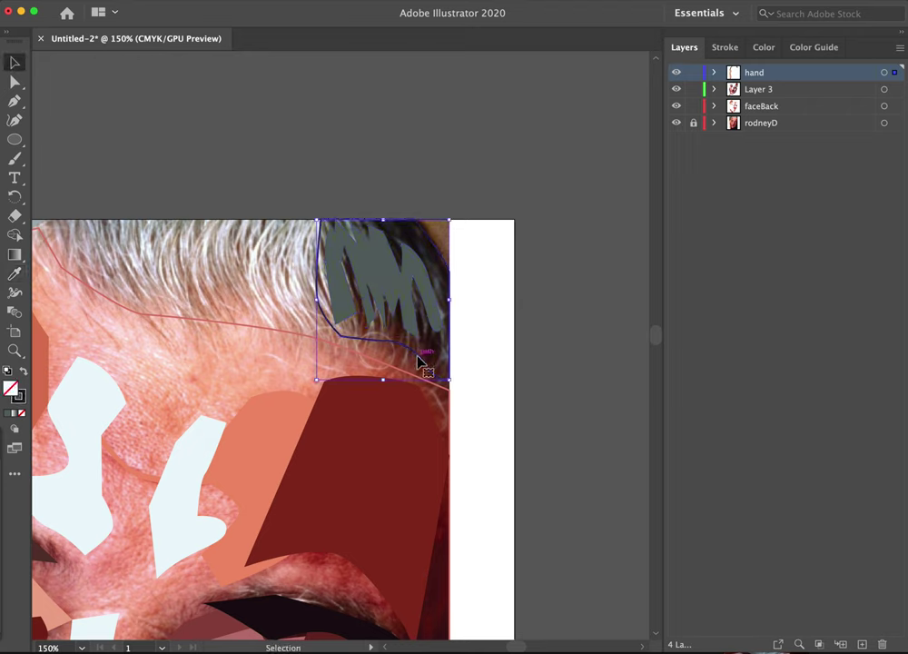
pyautogui.click(24, 372)
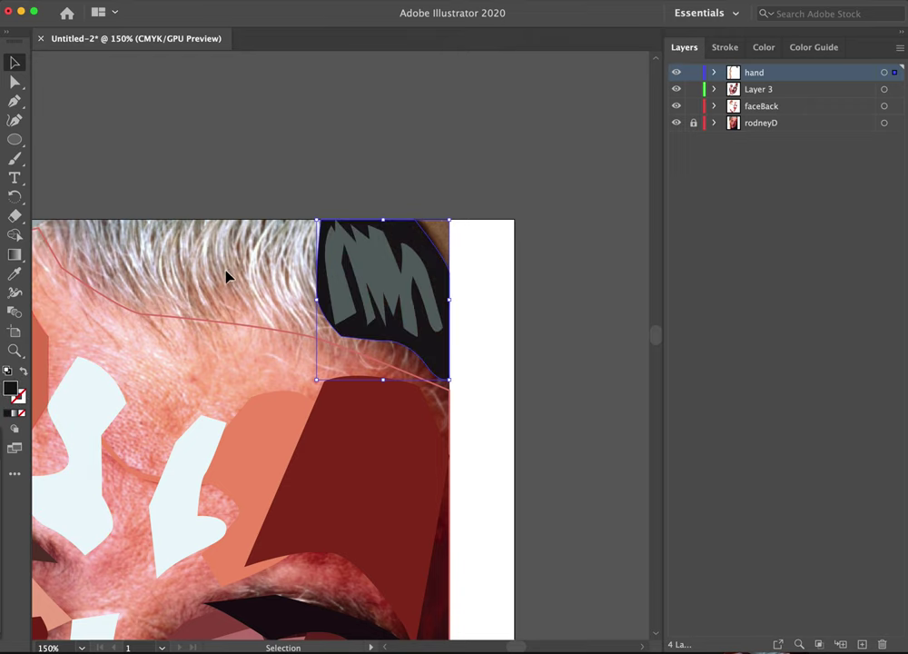
# - Reshape the face outline on the faceBack layer by moving two forehead hairline anchors up under the hair and curving its far end
pyautogui.press('space')
pyautogui.moveTo(207, 259); pyautogui.dragTo(355, 304)
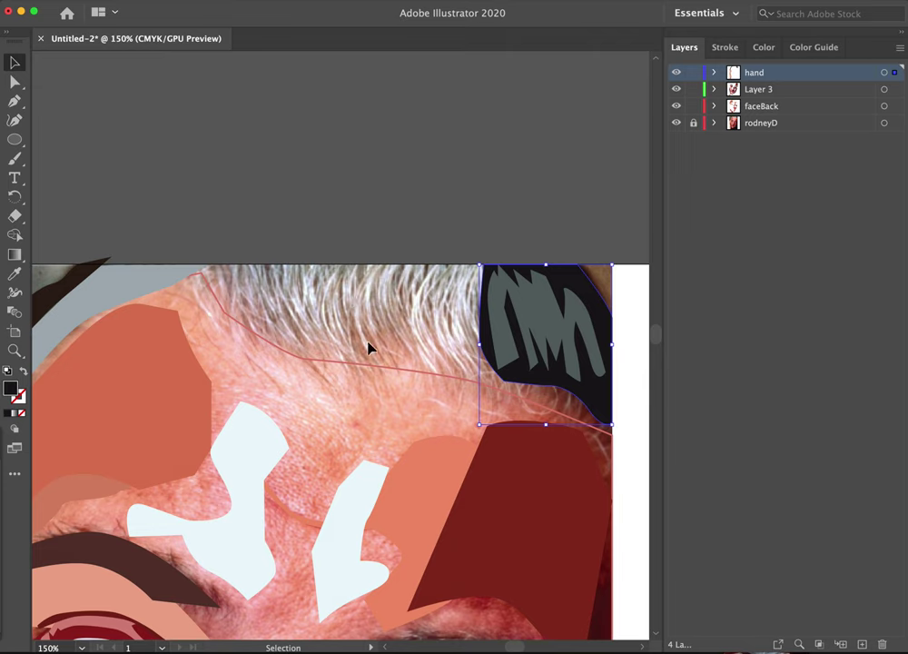
pyautogui.click(394, 370)
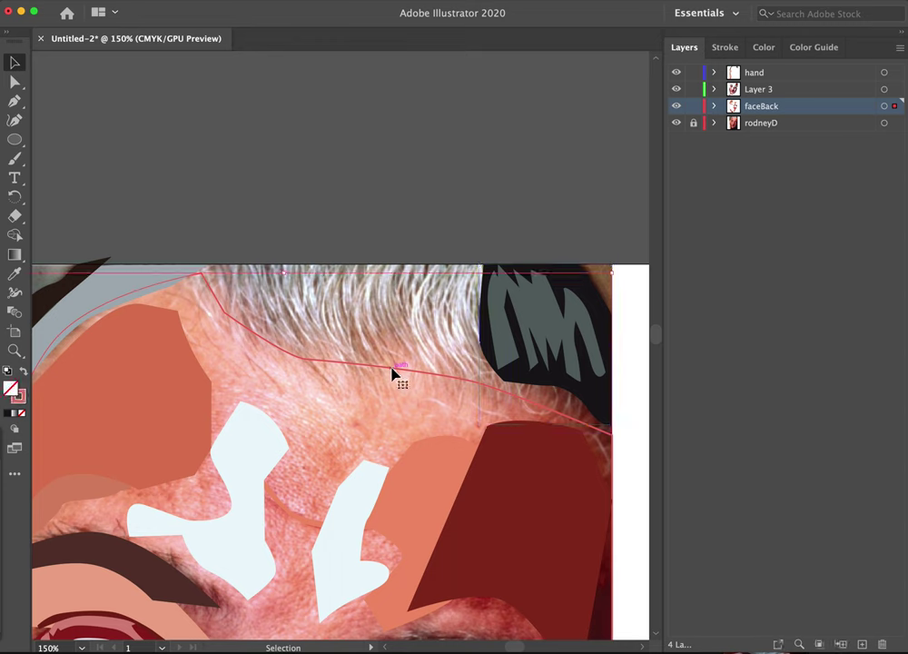
pyautogui.click(19, 86)
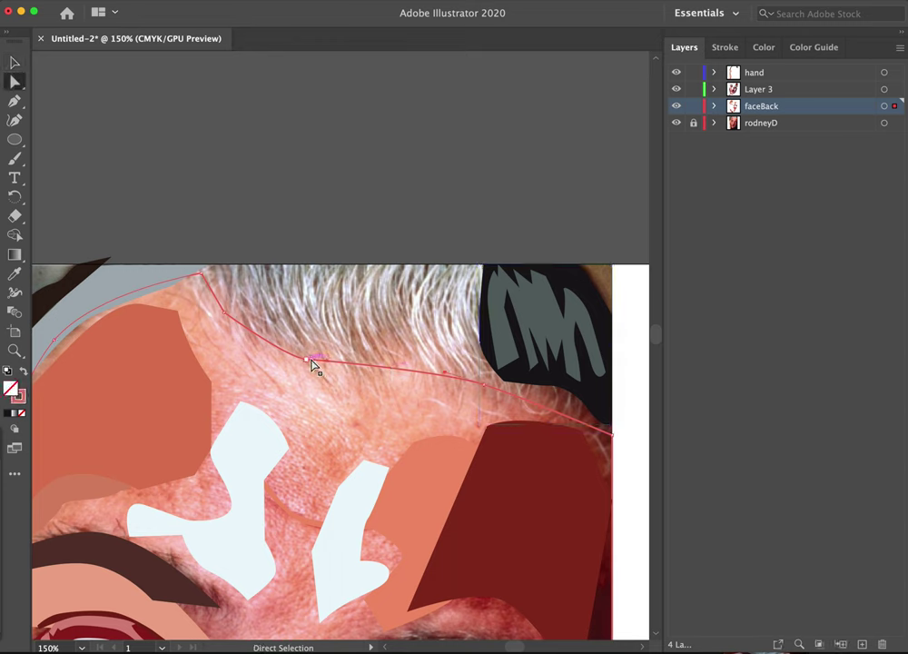
pyautogui.moveTo(312, 363); pyautogui.dragTo(336, 329)
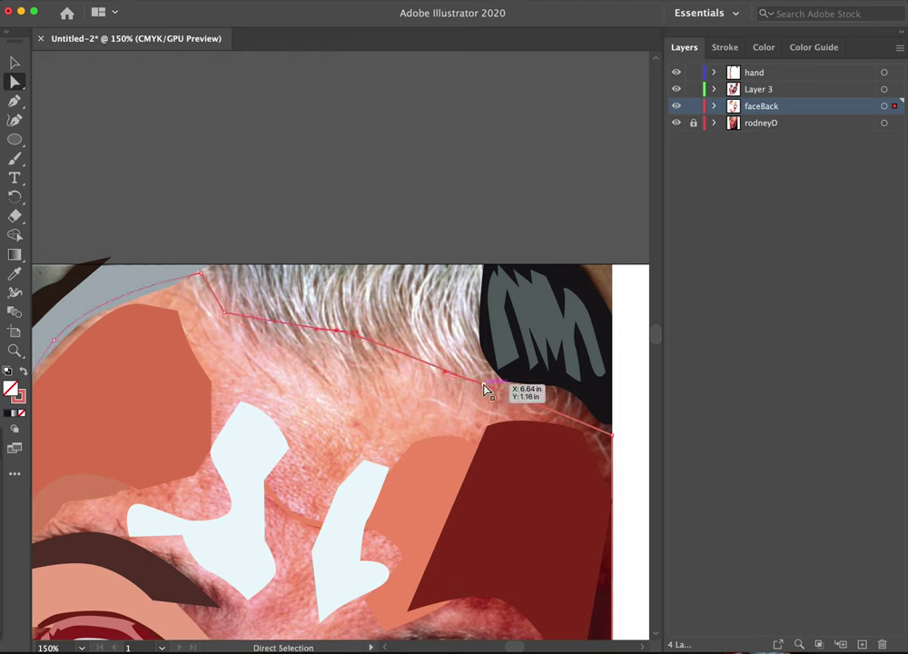
pyautogui.moveTo(485, 385); pyautogui.dragTo(600, 375)
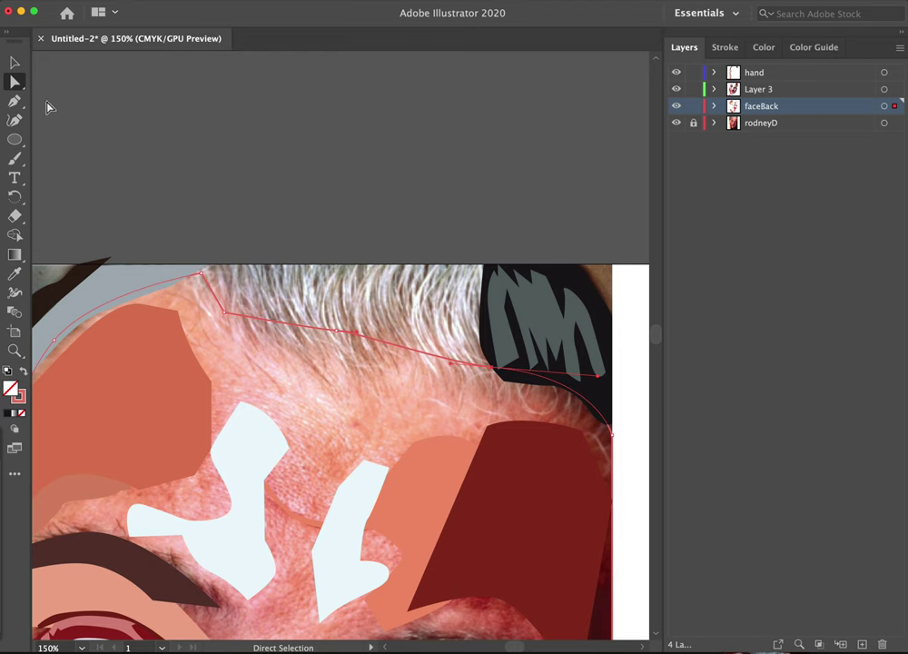
# - Trace the light hair's jagged lower edge from the forehead's upper corner along the hairline to the dark hair shape
pyautogui.click(16, 102)
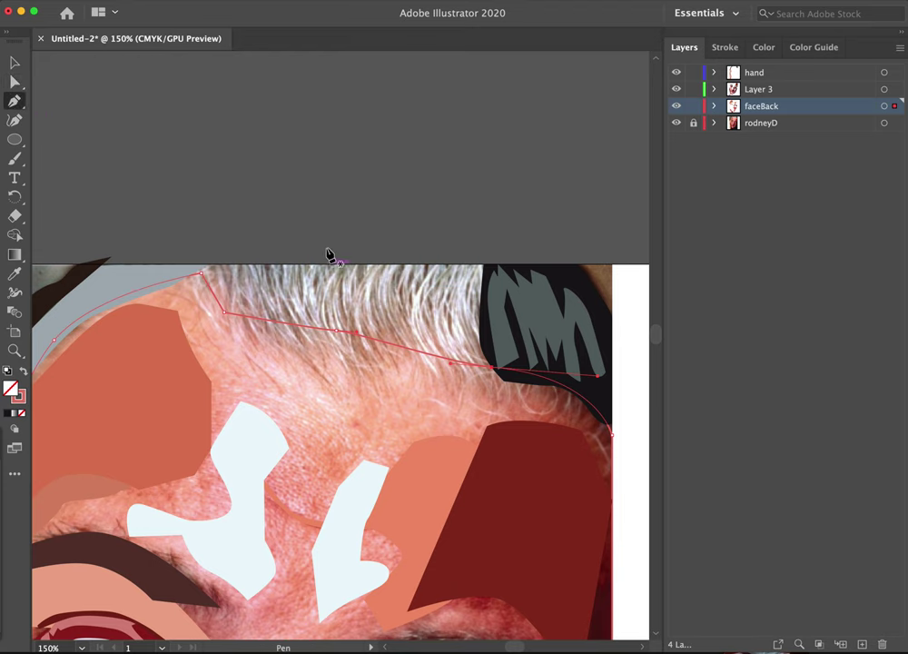
pyautogui.click(208, 266)
pyautogui.click(235, 315)
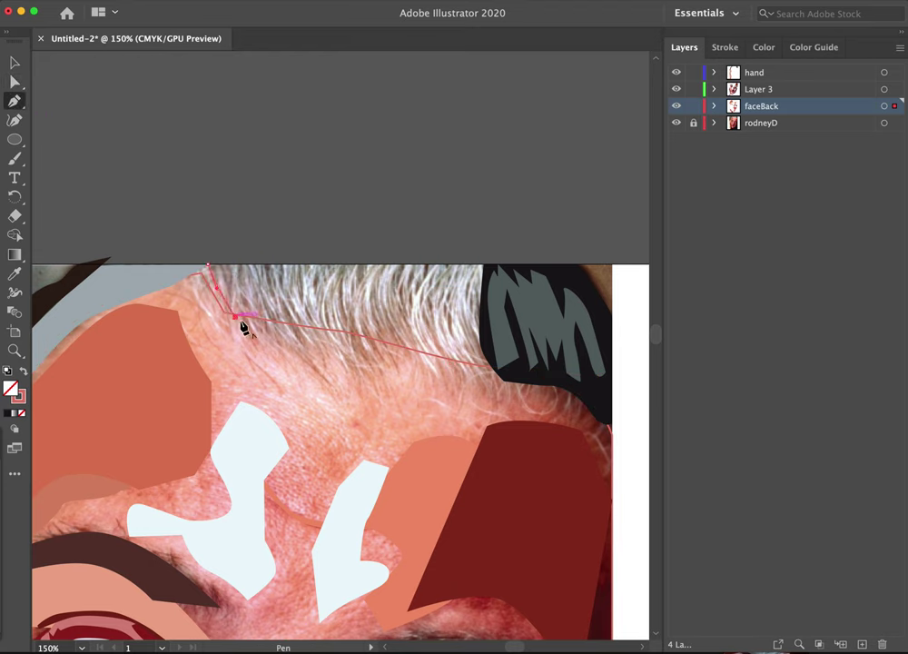
pyautogui.click(293, 333)
pyautogui.click(324, 350)
pyautogui.click(331, 338)
pyautogui.click(356, 351)
pyautogui.click(360, 343)
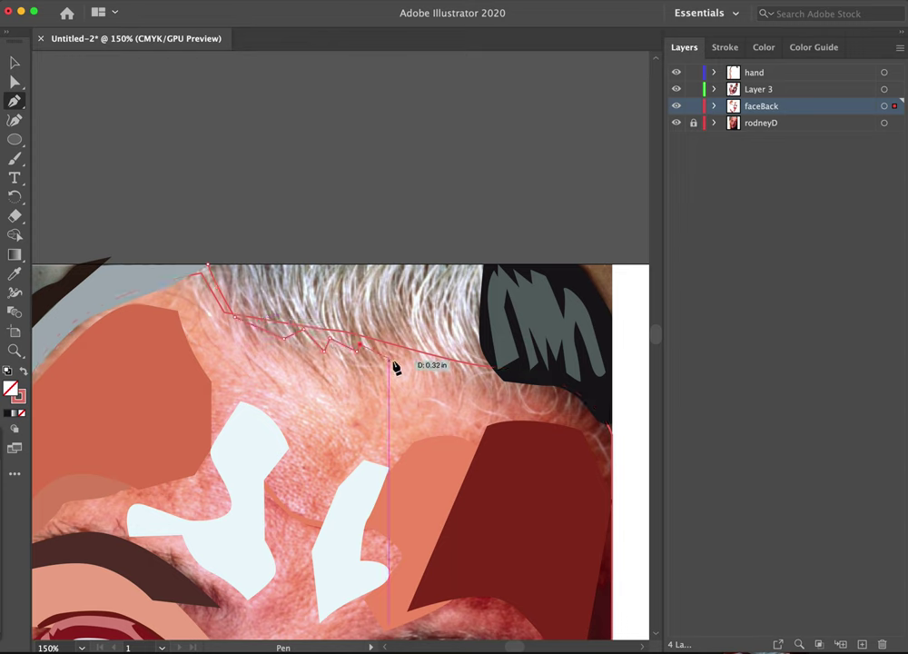
pyautogui.click(397, 359)
pyautogui.click(402, 345)
pyautogui.click(445, 366)
pyautogui.click(480, 371)
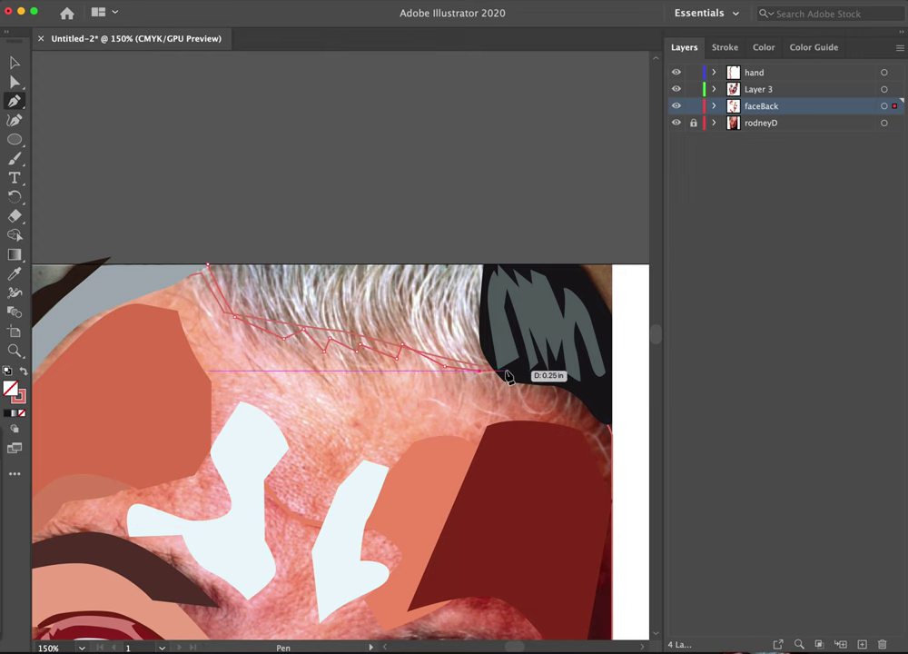
# - Close the light hair shape with a jagged upper edge along the photo's border and fill it with a pale pinkish grey sampled from the hair
pyautogui.click(482, 266)
pyautogui.click(457, 304)
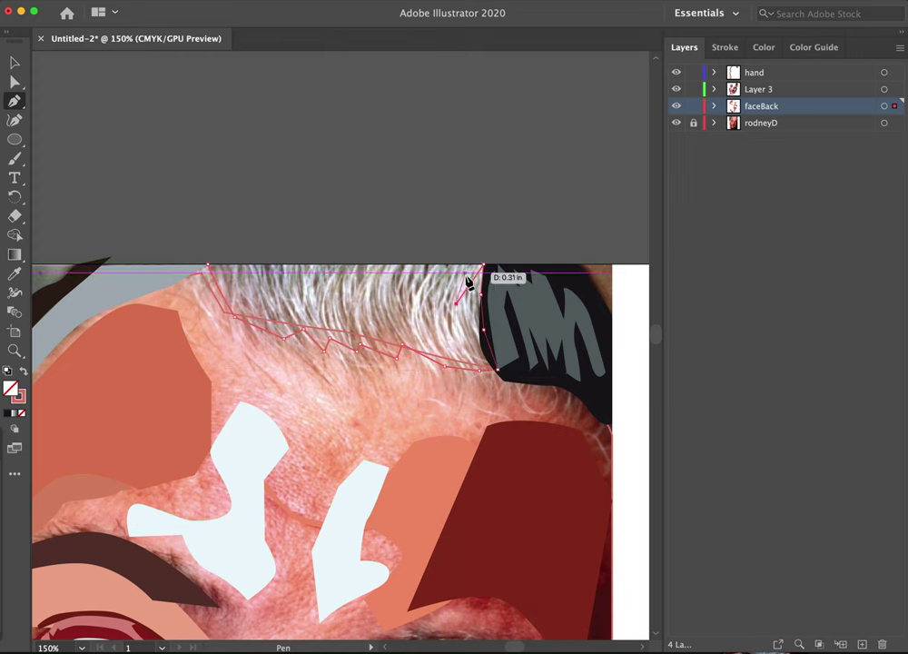
pyautogui.moveTo(448, 311); pyautogui.dragTo(273, 285)
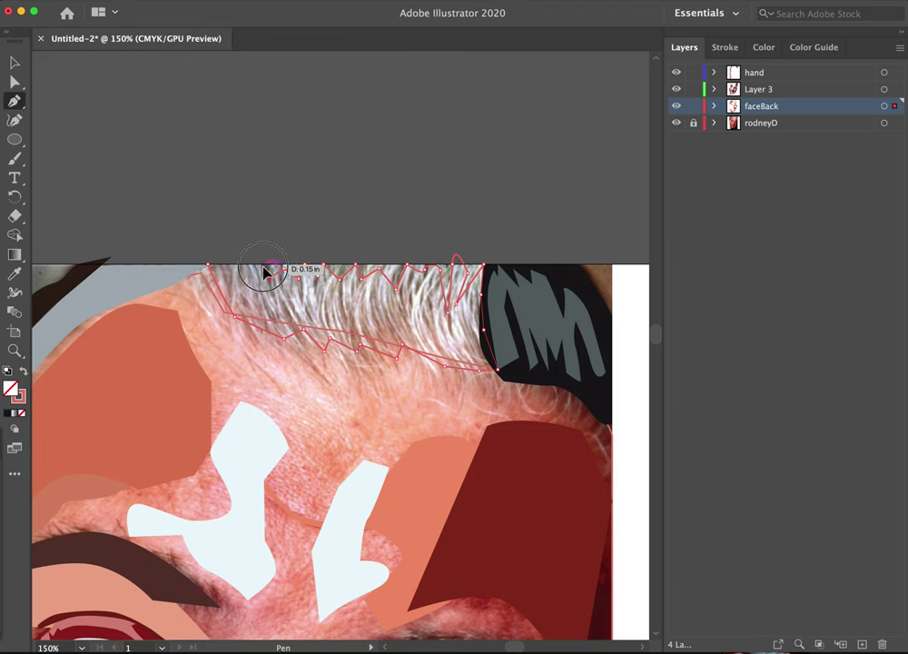
pyautogui.moveTo(209, 269); pyautogui.dragTo(278, 314)
pyautogui.press('i')
pyautogui.click(376, 298)
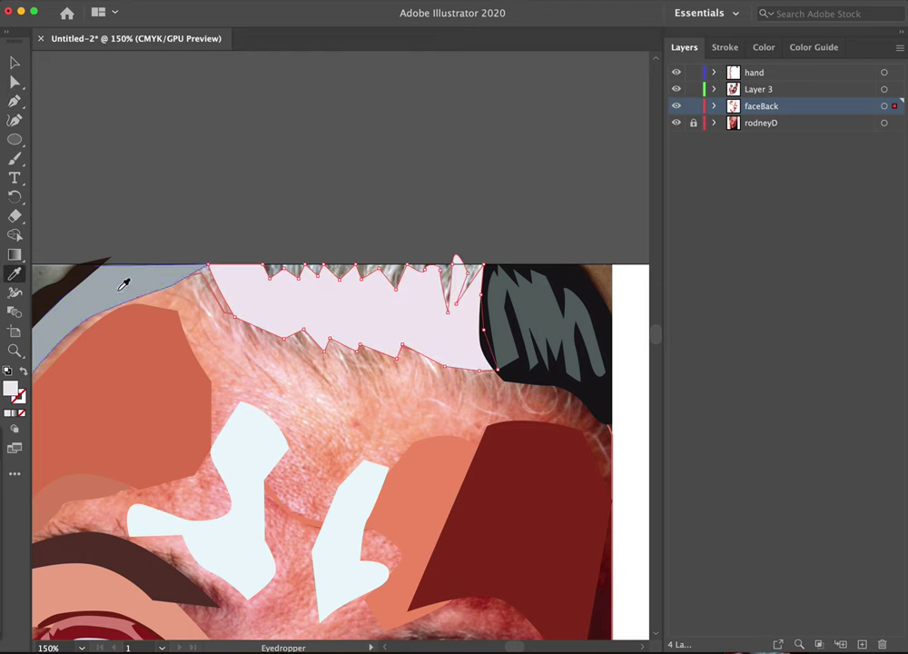
# - Draw a pale rectangle over the light hair area and pull its lower corner nearest the grey hair band in to the hairline
pyautogui.press('p')
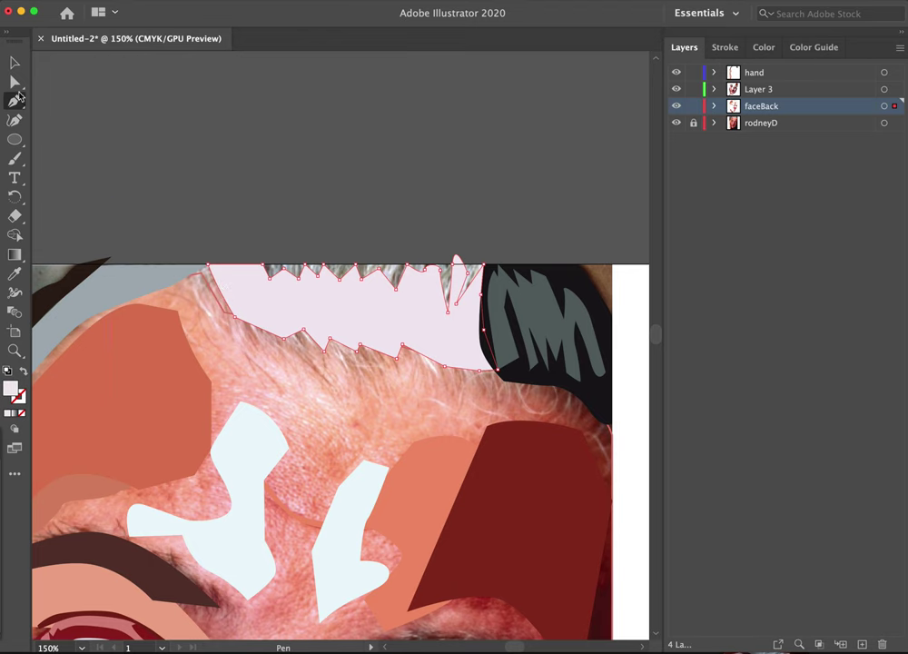
pyautogui.moveTo(15, 139); pyautogui.dragTo(91, 138)
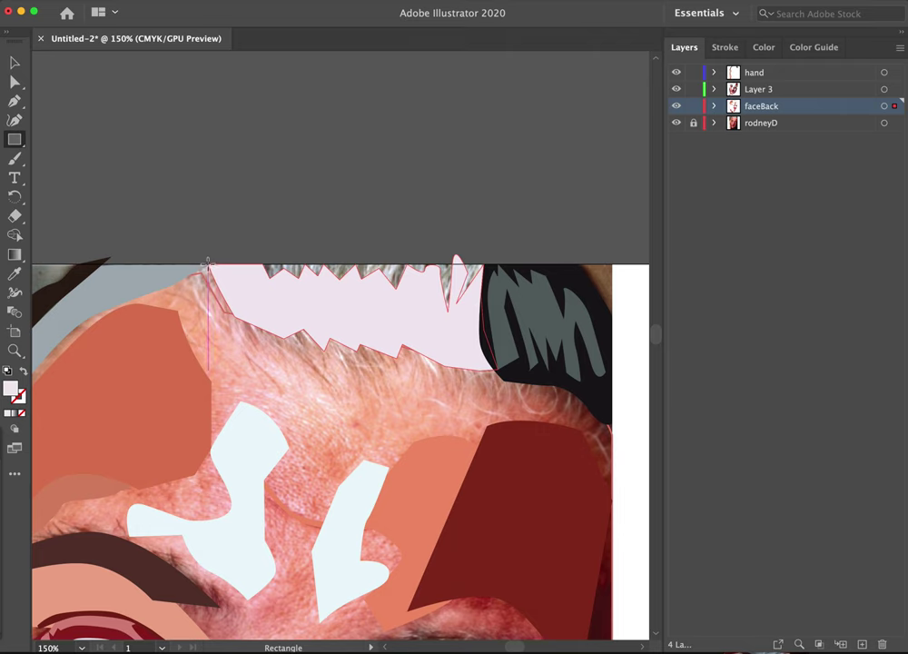
pyautogui.moveTo(208, 264); pyautogui.dragTo(488, 360)
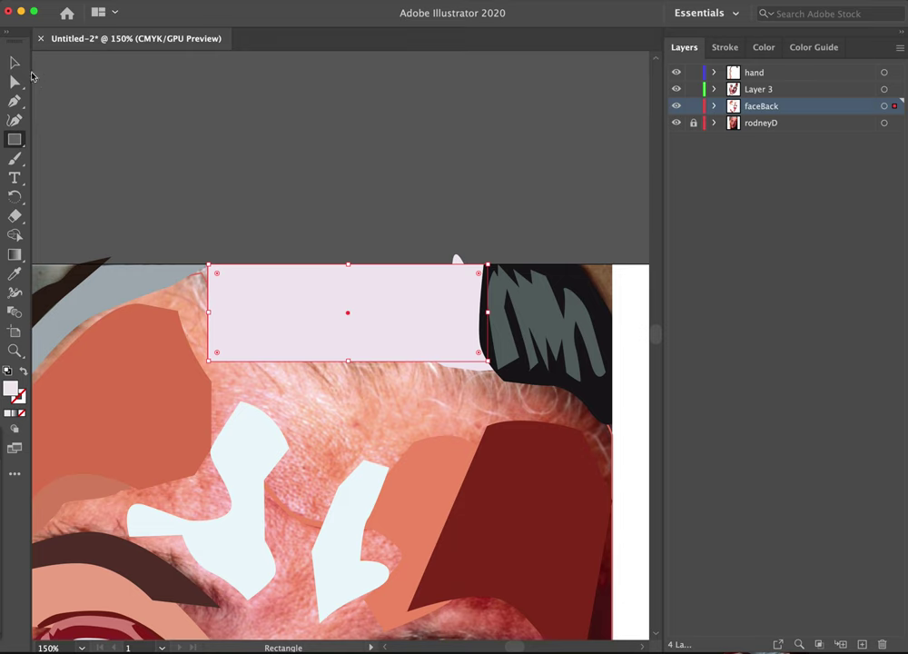
pyautogui.click(15, 61)
pyautogui.click(15, 80)
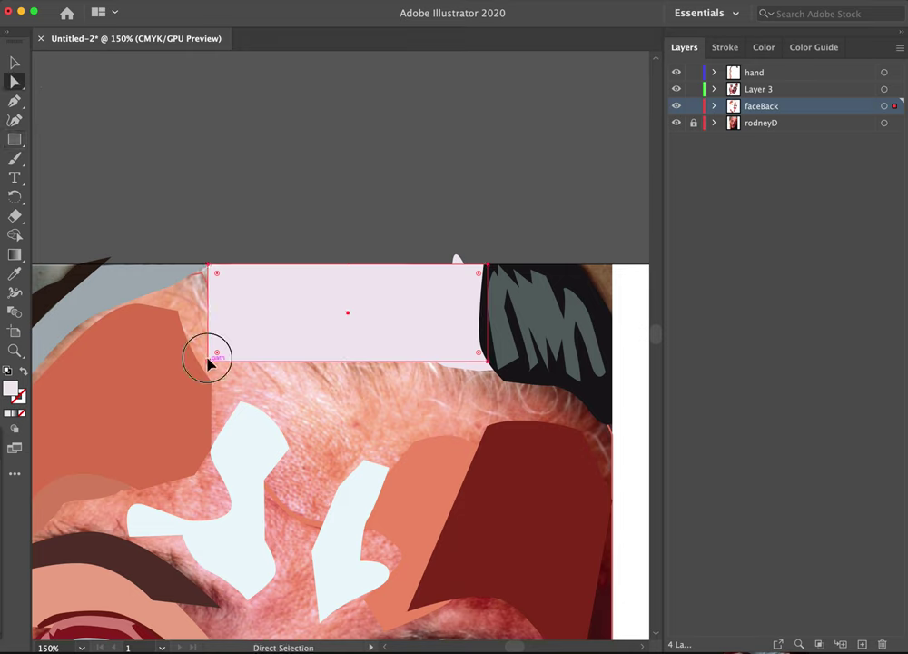
pyautogui.moveTo(208, 361); pyautogui.dragTo(229, 330)
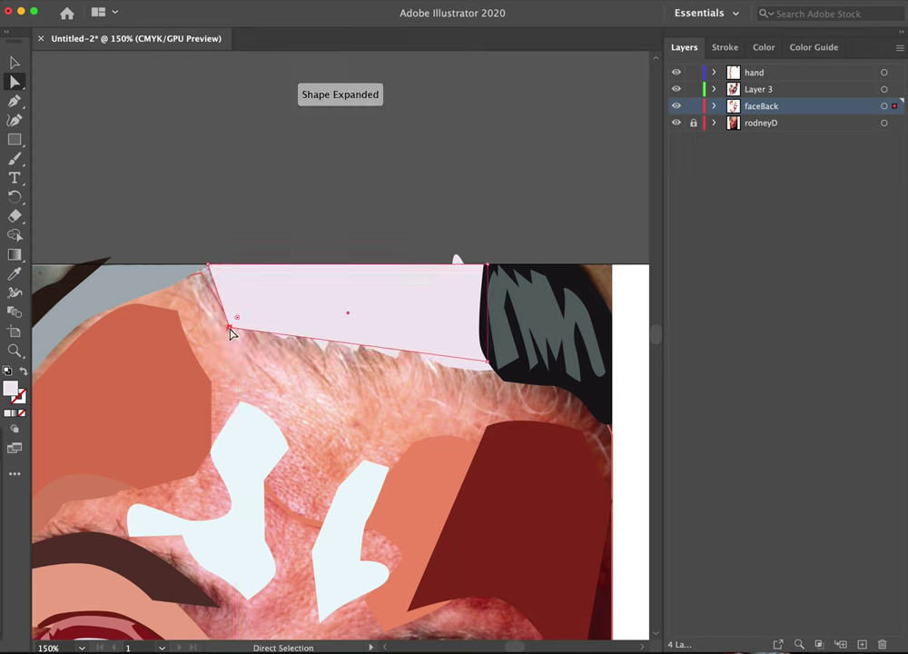
# - Fill the rectangle over the light hair area with grey sampled from the hair and send it behind the light hair shape
pyautogui.click(25, 372)
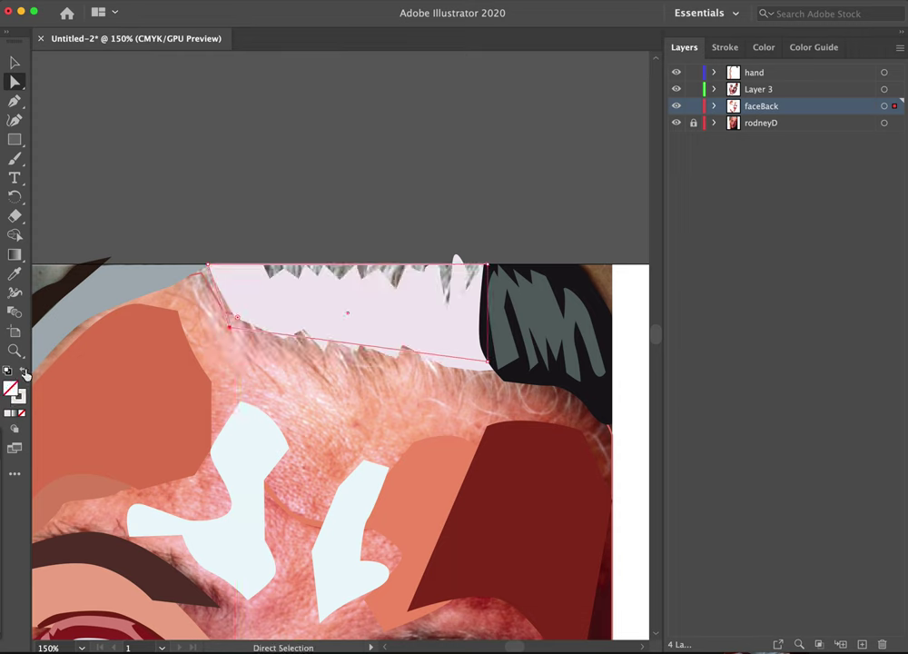
pyautogui.press('i')
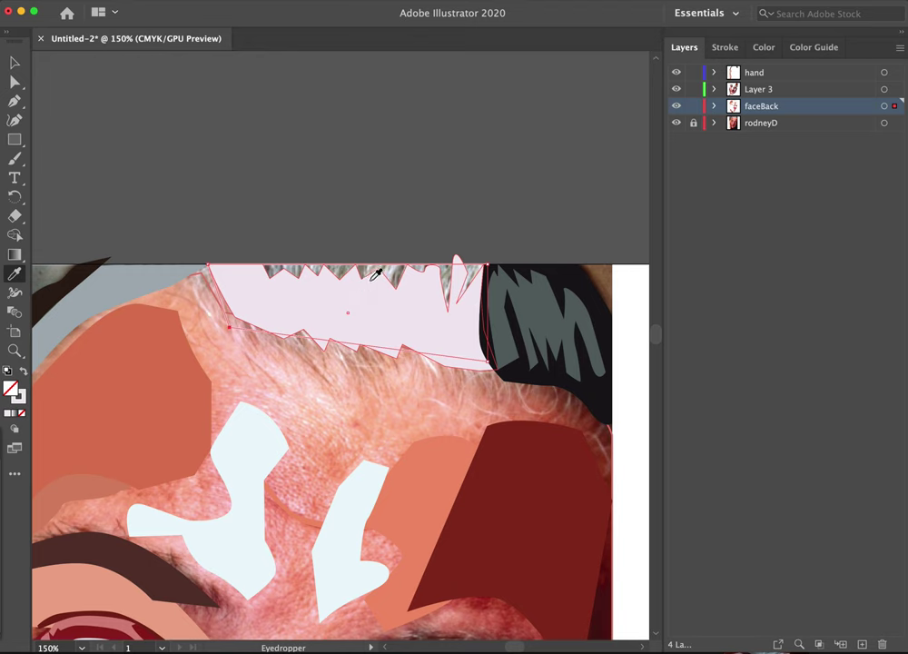
pyautogui.click(336, 270)
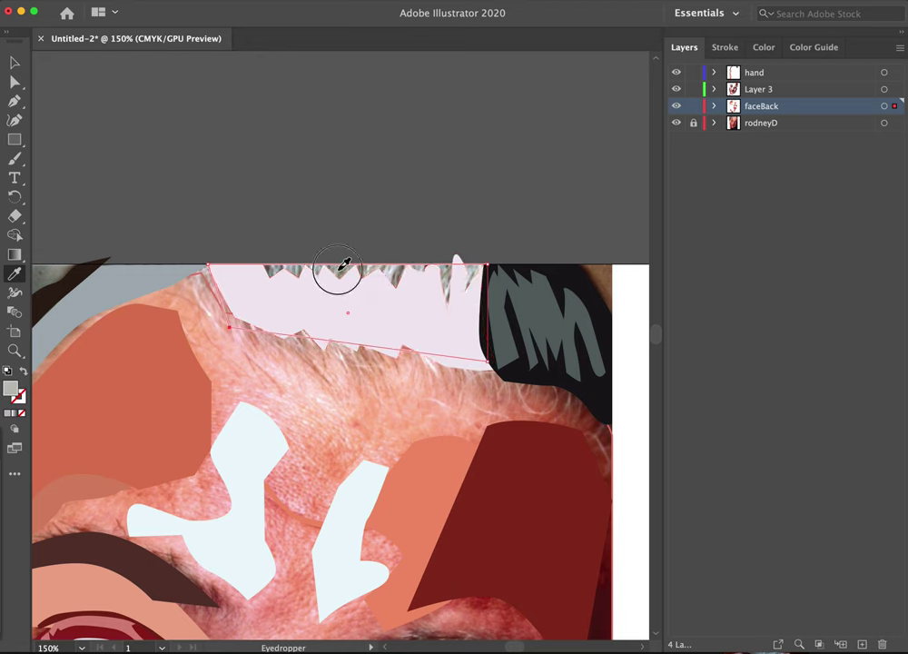
pyautogui.click(333, 342)
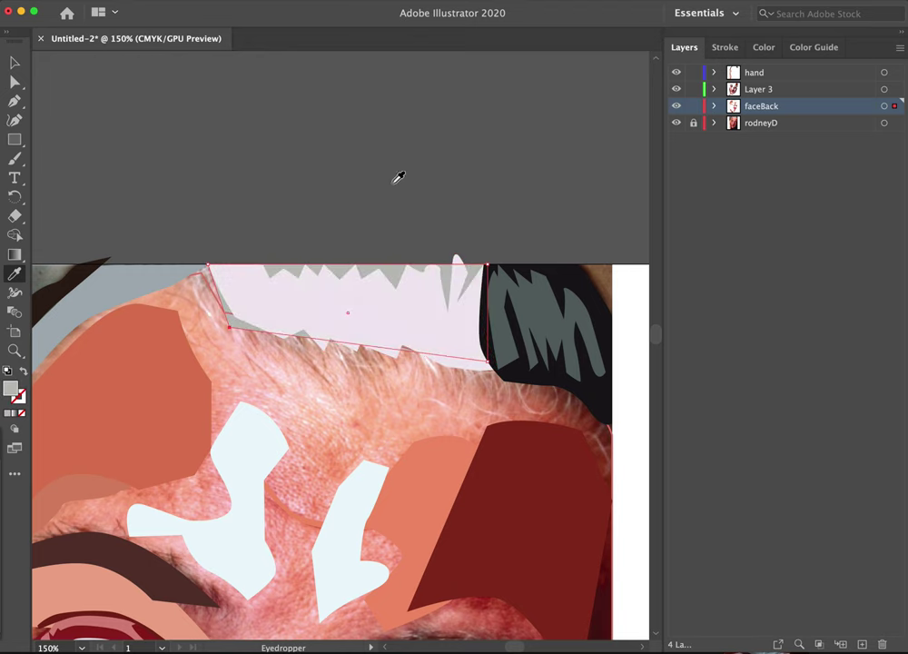
pyautogui.click(18, 62)
pyautogui.click(156, 200)
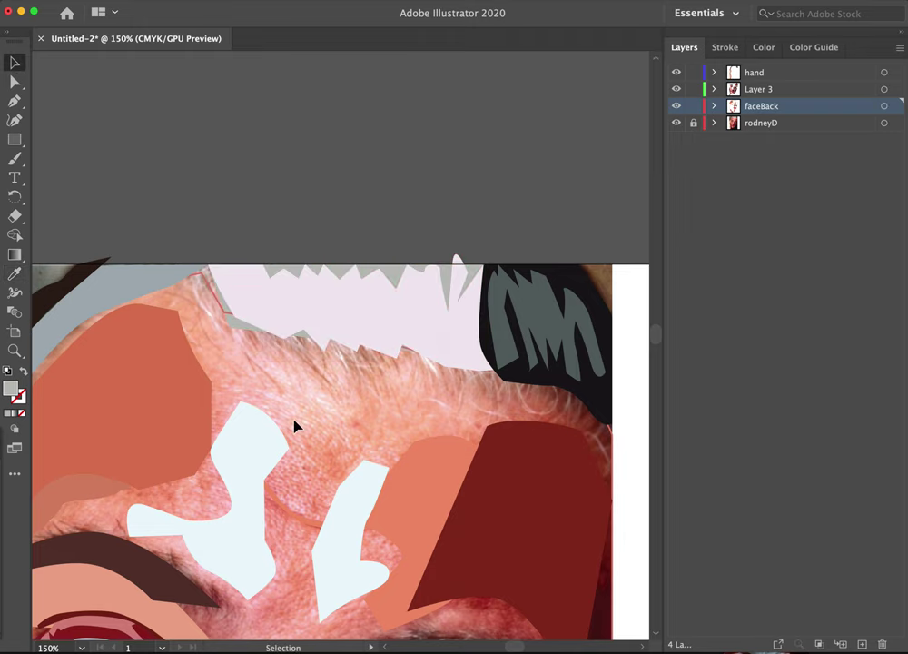
pyautogui.doubleClick(15, 349)
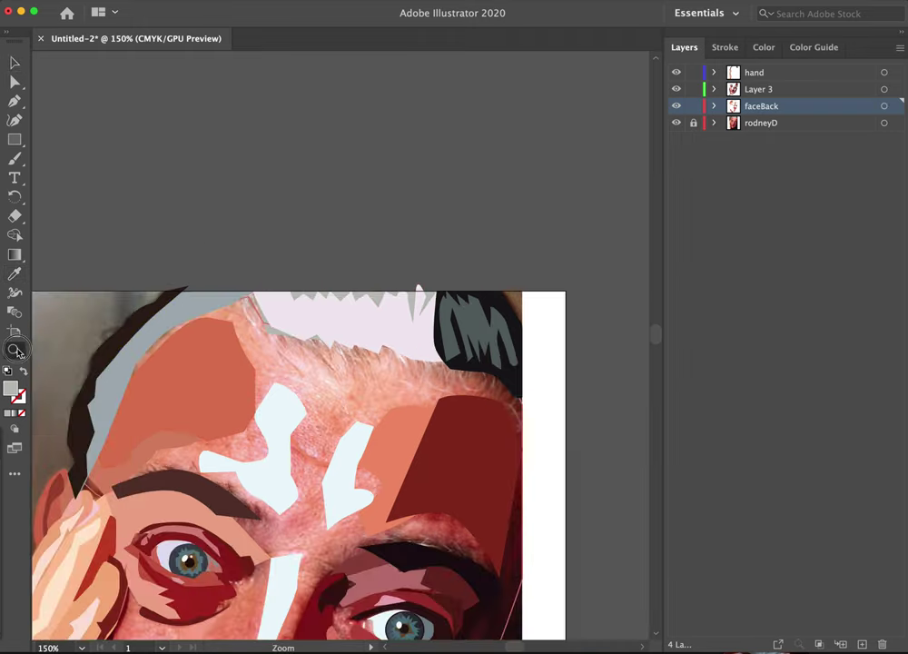
pyautogui.moveTo(264, 436); pyautogui.dragTo(352, 205)
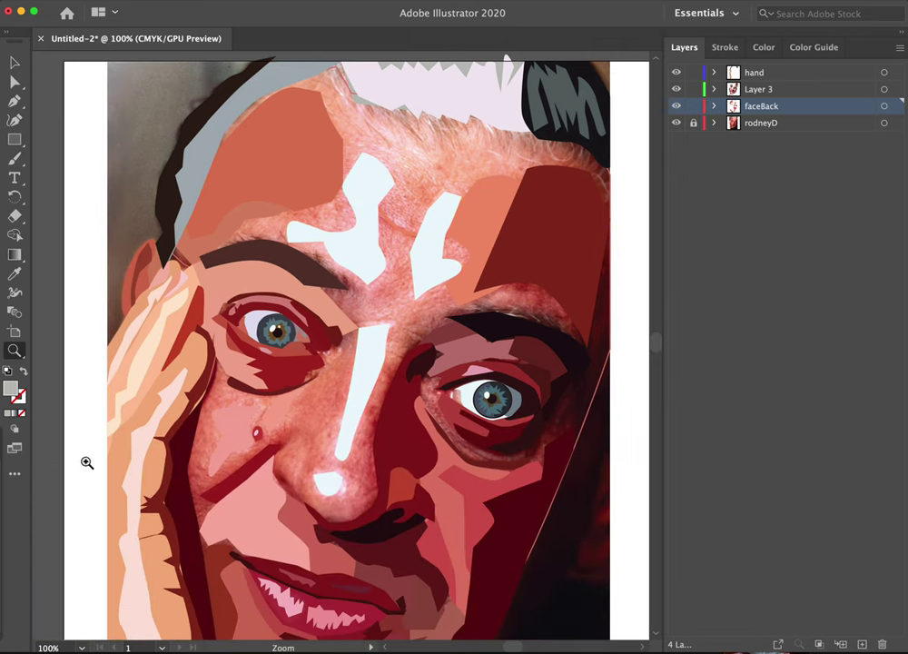
pyautogui.moveTo(24, 359); pyautogui.dragTo(56, 370)
pyautogui.doubleClick(14, 352)
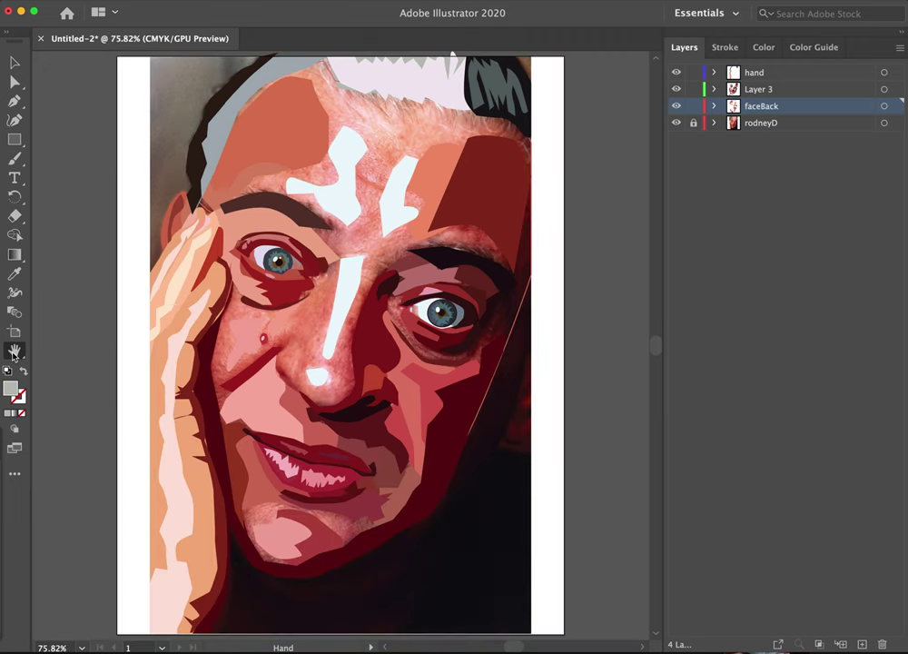
pyautogui.moveTo(17, 358); pyautogui.dragTo(83, 352)
pyautogui.click(677, 123)
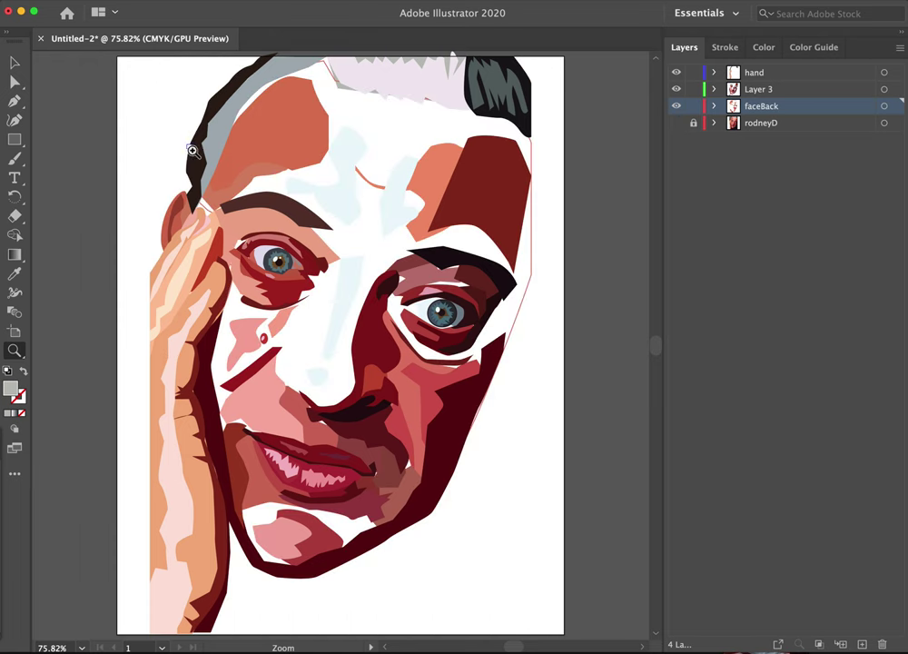
# - Turn the face outline's coral stroke into its fill and place the shape behind the other face shapes
pyautogui.press('v')
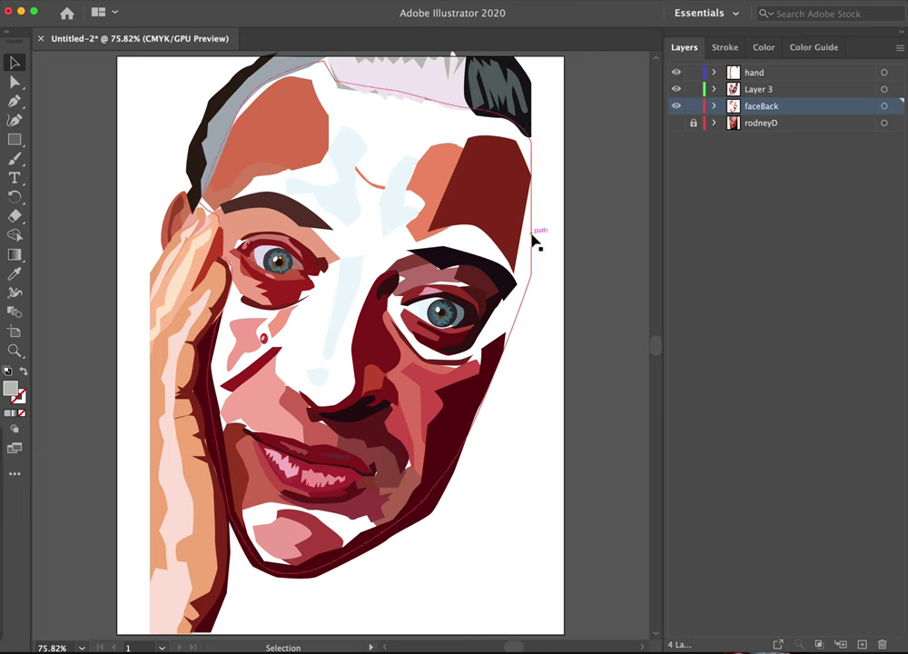
pyautogui.click(535, 240)
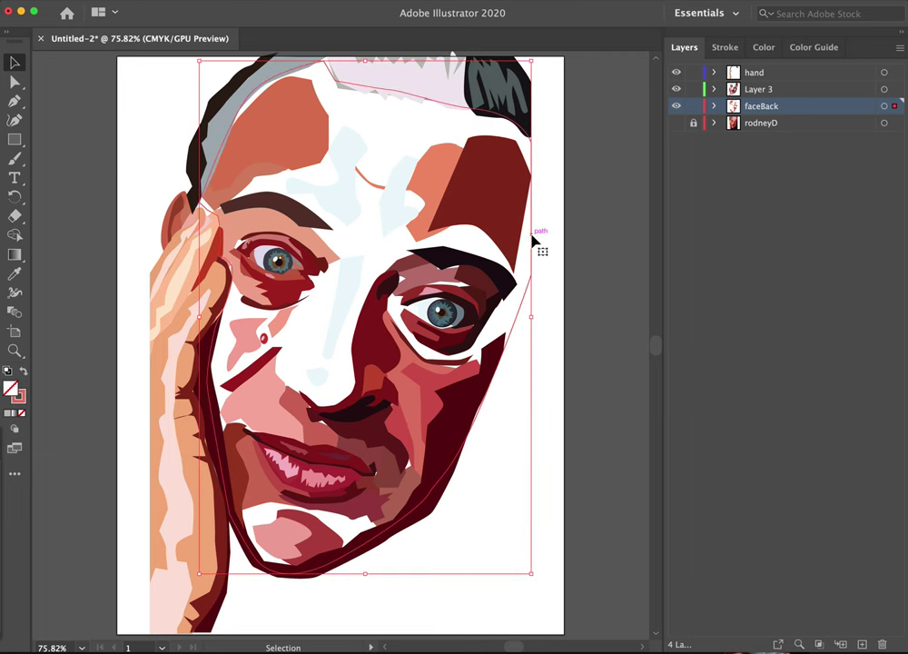
pyautogui.click(24, 371)
pyautogui.click(111, 186)
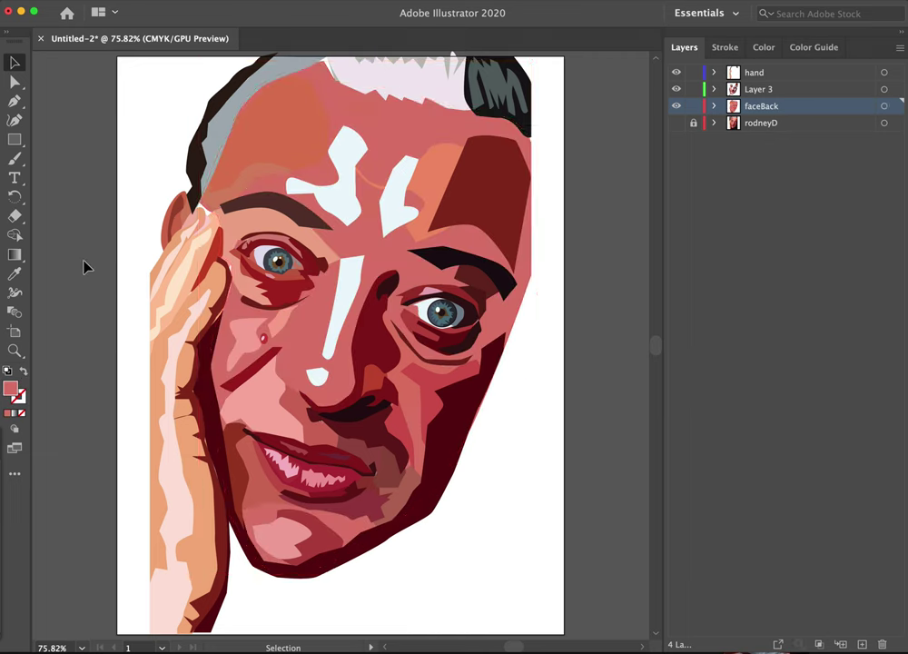
# - Show the rodneyD photo layer again beneath the traced face
pyautogui.moveTo(448, 530)
pyautogui.mouseDown()
pyautogui.moveTo(538, 531)
pyautogui.moveTo(469, 546)
pyautogui.moveTo(463, 539)
pyautogui.mouseUp()
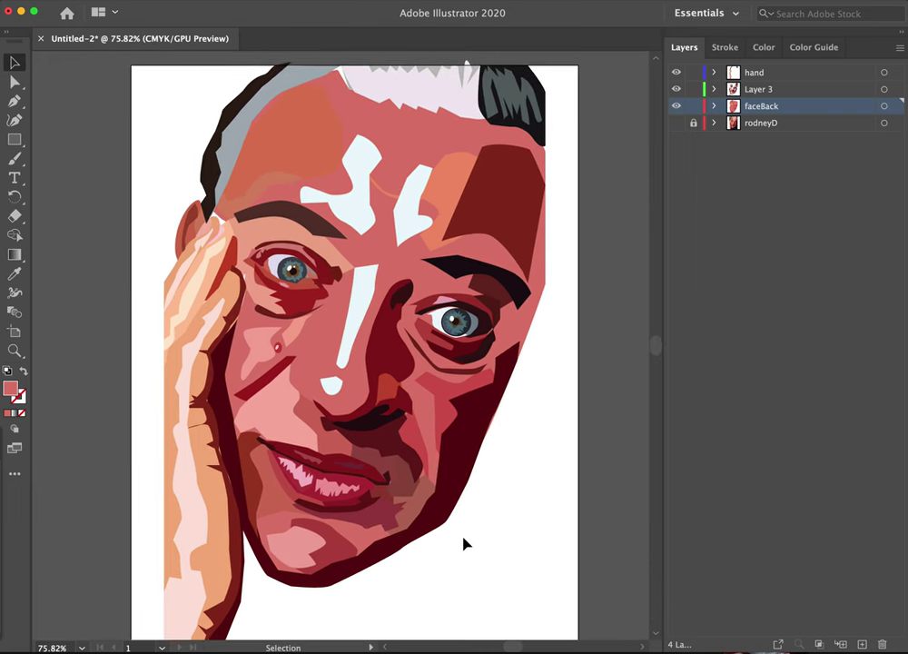
pyautogui.click(675, 124)
pyautogui.click(675, 123)
pyautogui.click(675, 123)
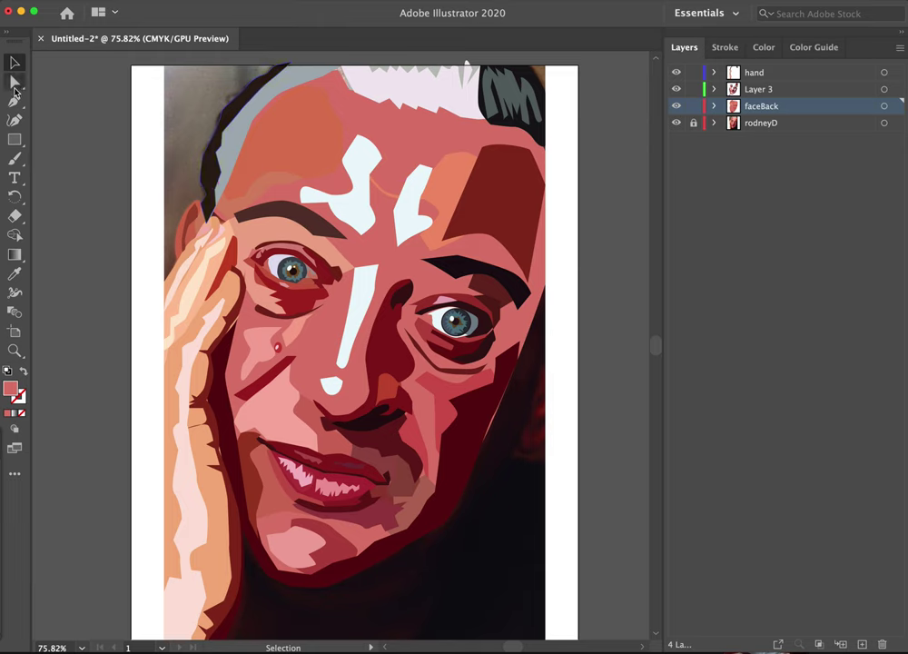
# - Draw a rectangle over the lower background, from the photo's edge at eye level to its bottom, fill it with sampled near-black and send it to the back
pyautogui.click(15, 140)
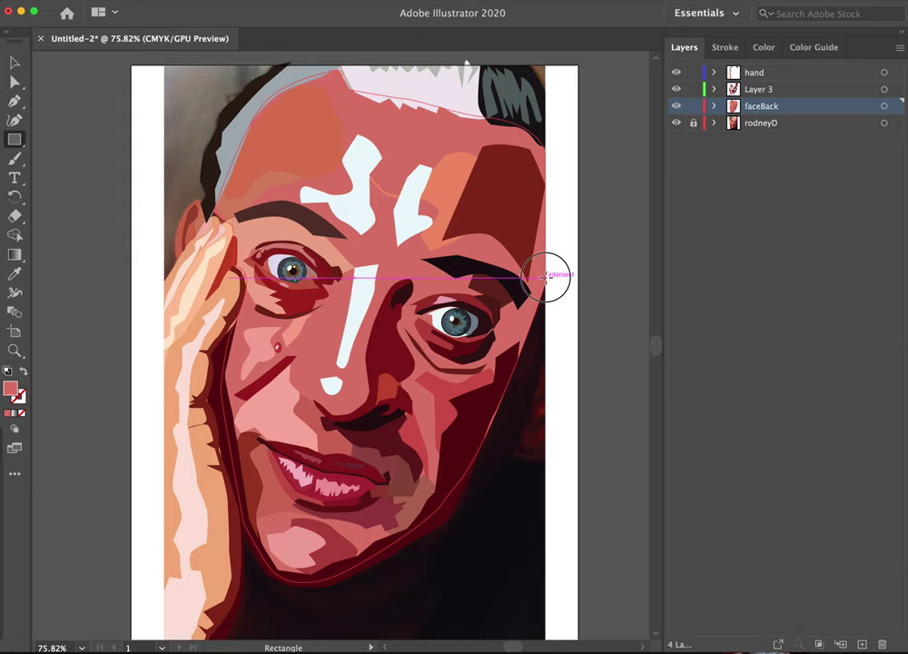
pyautogui.moveTo(545, 276); pyautogui.dragTo(219, 424)
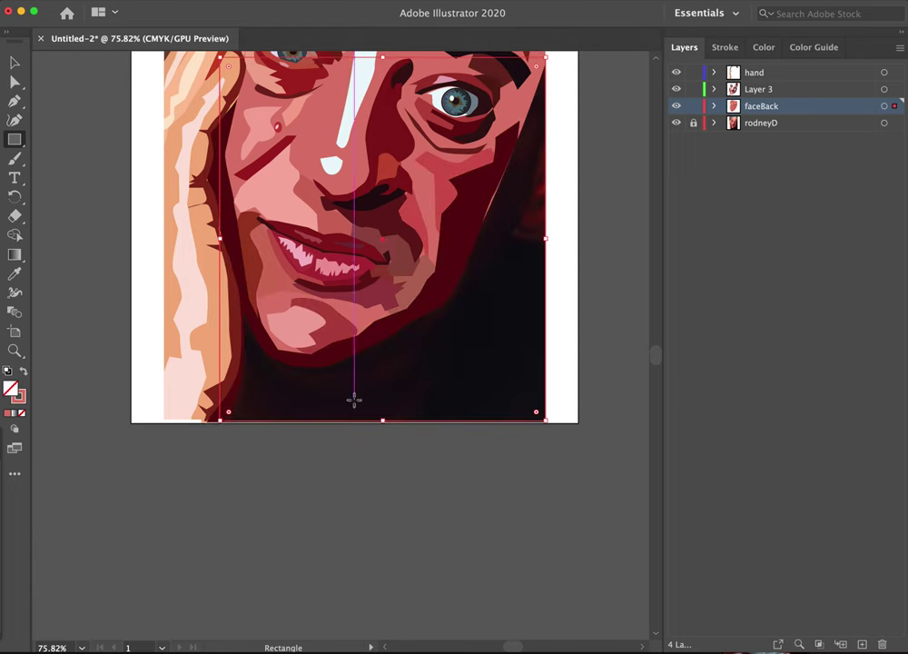
pyautogui.press('i')
pyautogui.click(477, 376)
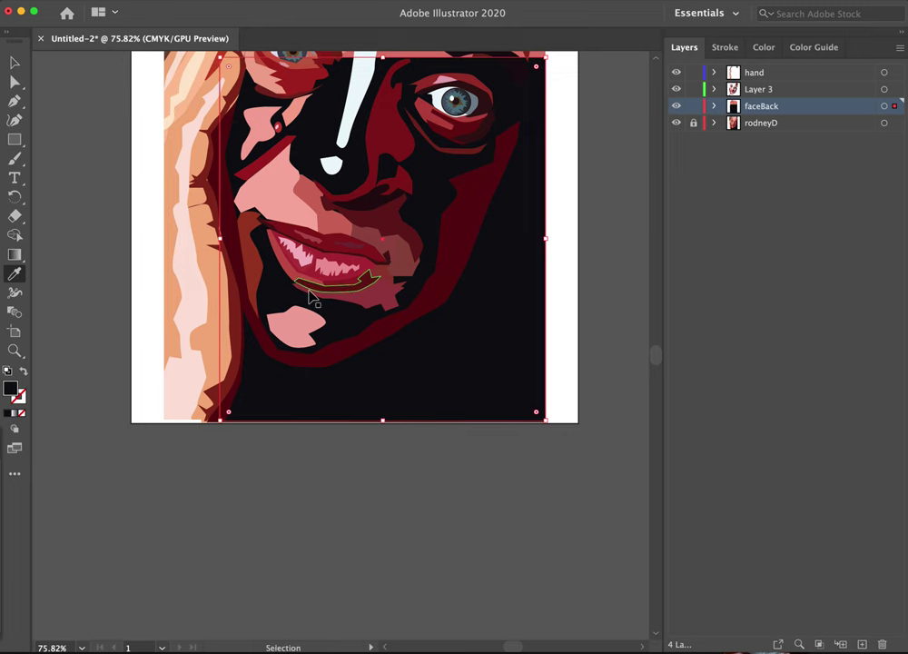
pyautogui.press('super+shift+bracketleft')
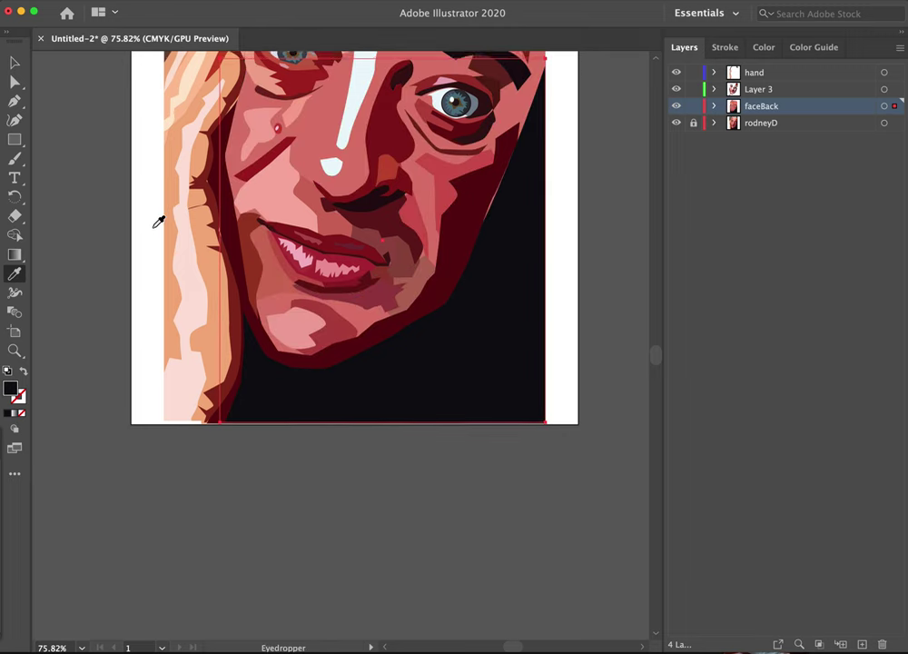
# - Draw a rectangle over the background corner beside the ear, fill it with grey-brown sampled from the photo and send it to the back
pyautogui.scroll(5, 158, 219)
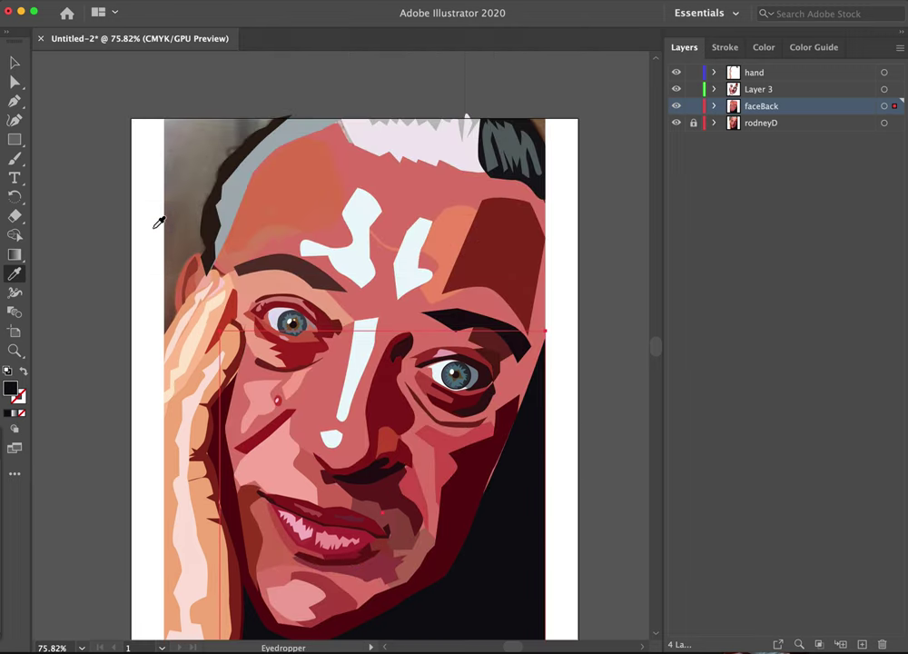
pyautogui.click(18, 141)
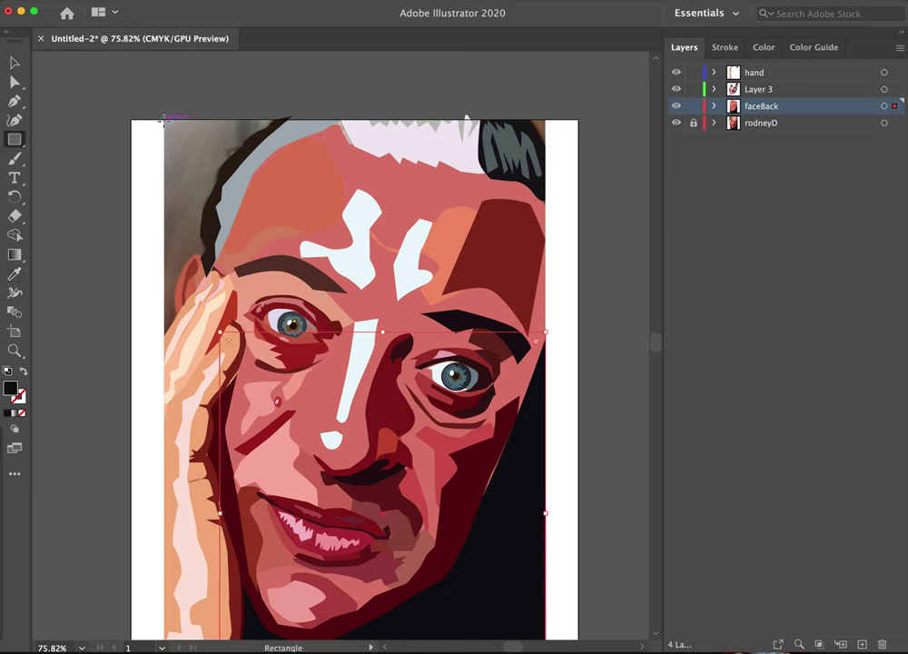
pyautogui.moveTo(164, 119); pyautogui.dragTo(284, 347)
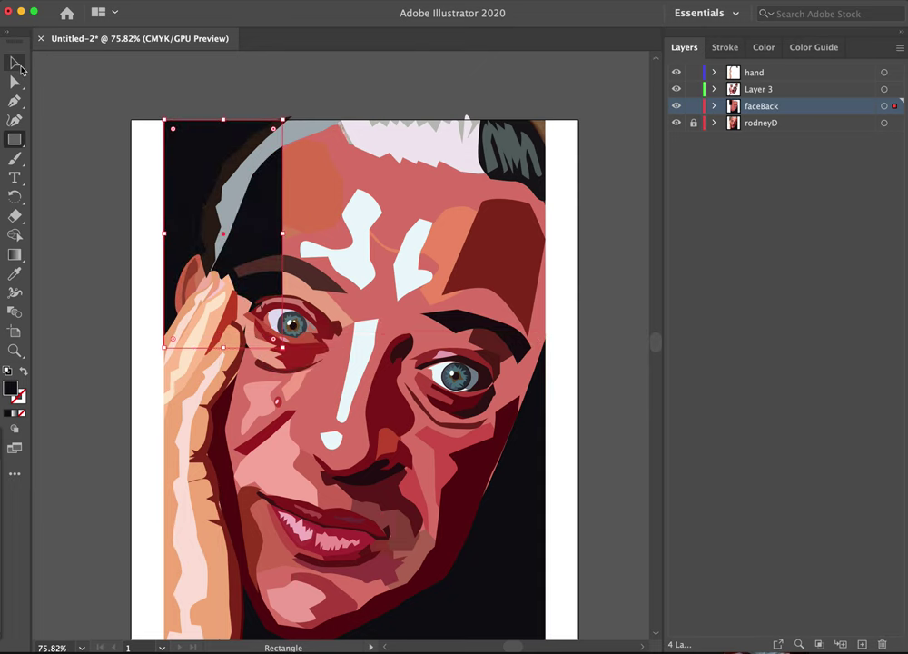
pyautogui.click(23, 372)
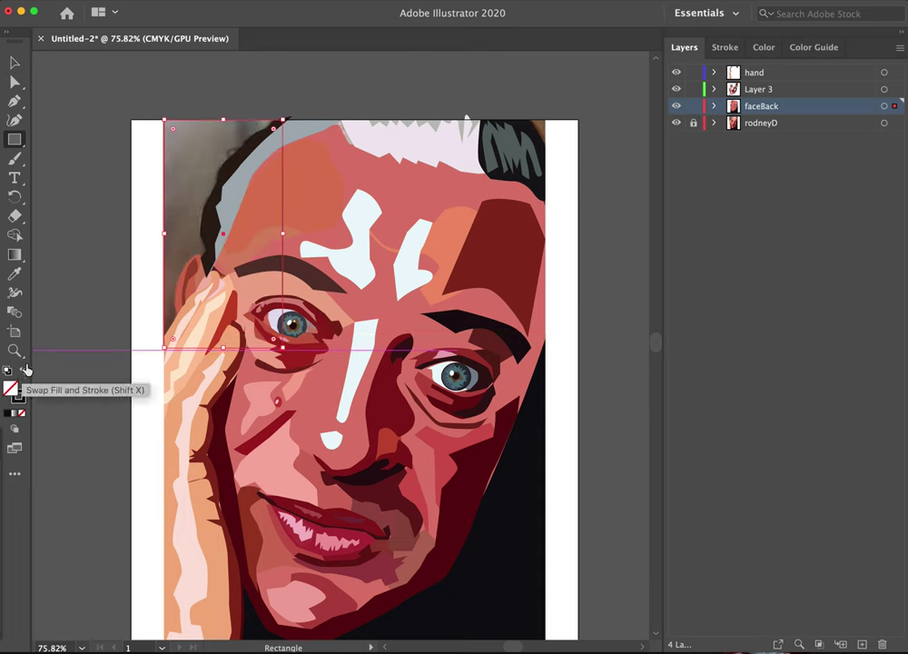
pyautogui.click(14, 273)
pyautogui.click(182, 166)
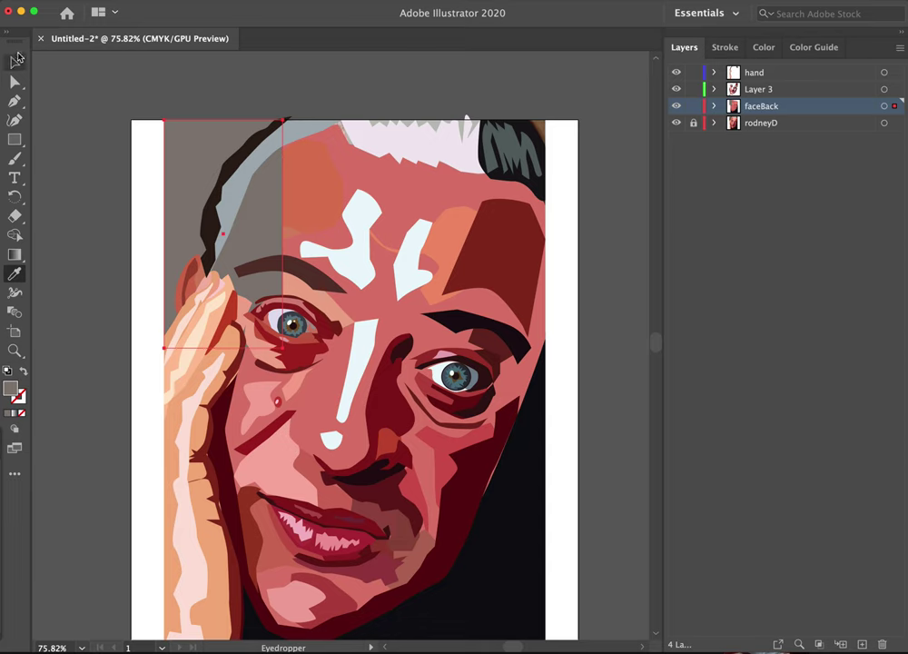
pyautogui.click(15, 61)
pyautogui.press('shift+super+[')
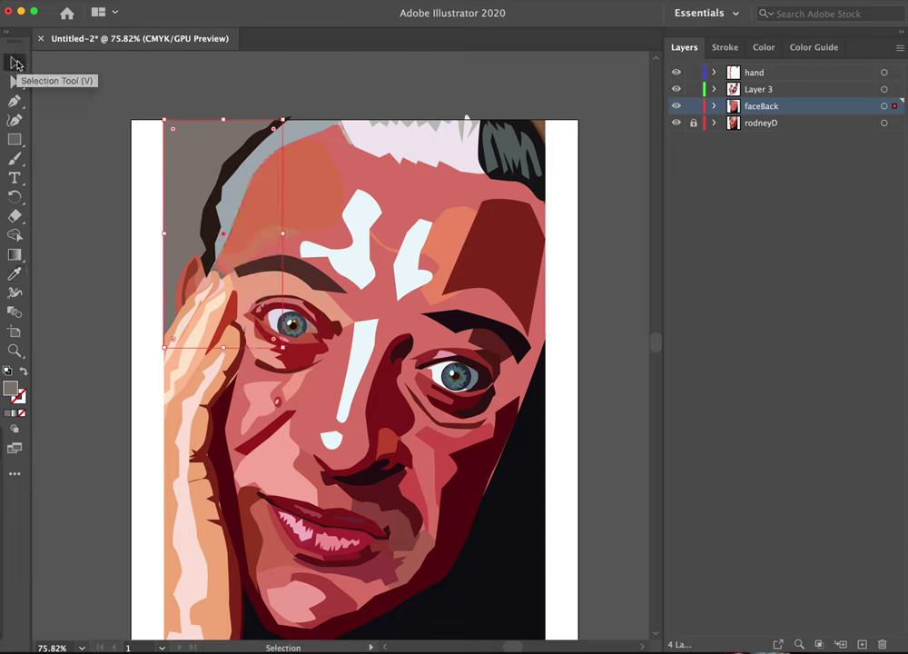
pyautogui.click(80, 179)
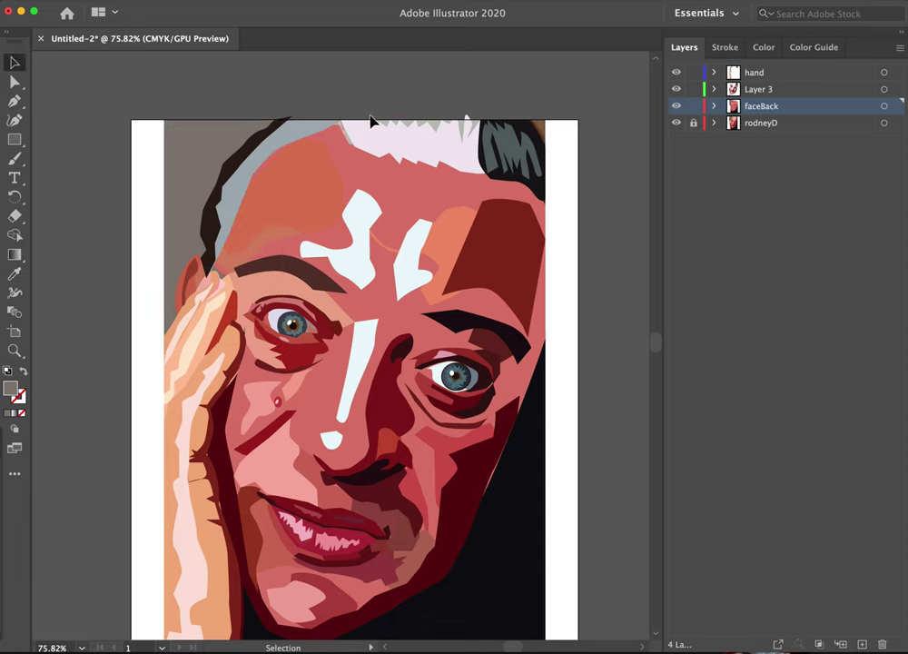
# - Widen the grey-brown background rectangle across the head to the photo's opposite edge
pyautogui.click(212, 142)
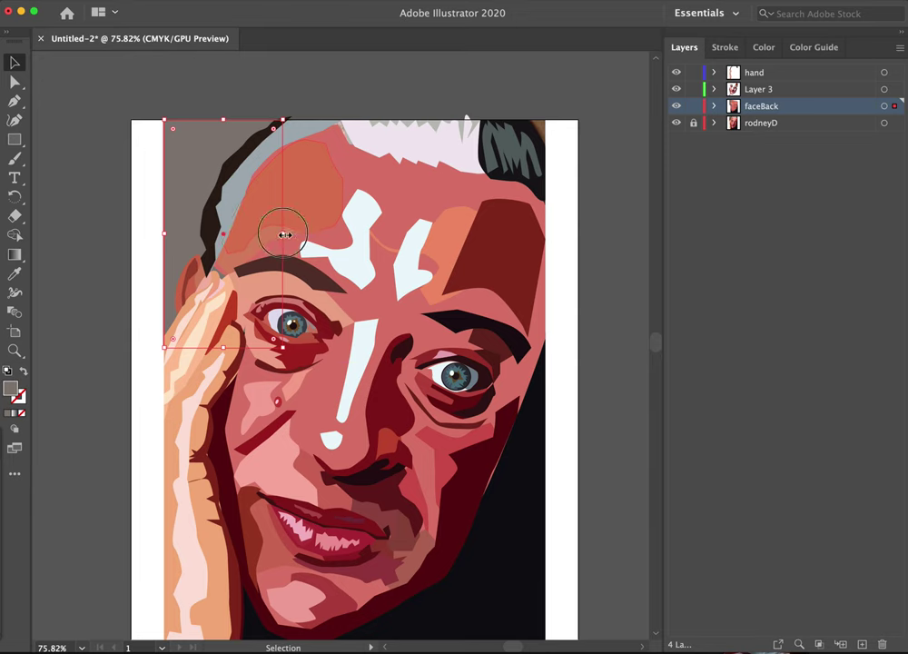
pyautogui.moveTo(284, 234); pyautogui.dragTo(542, 212)
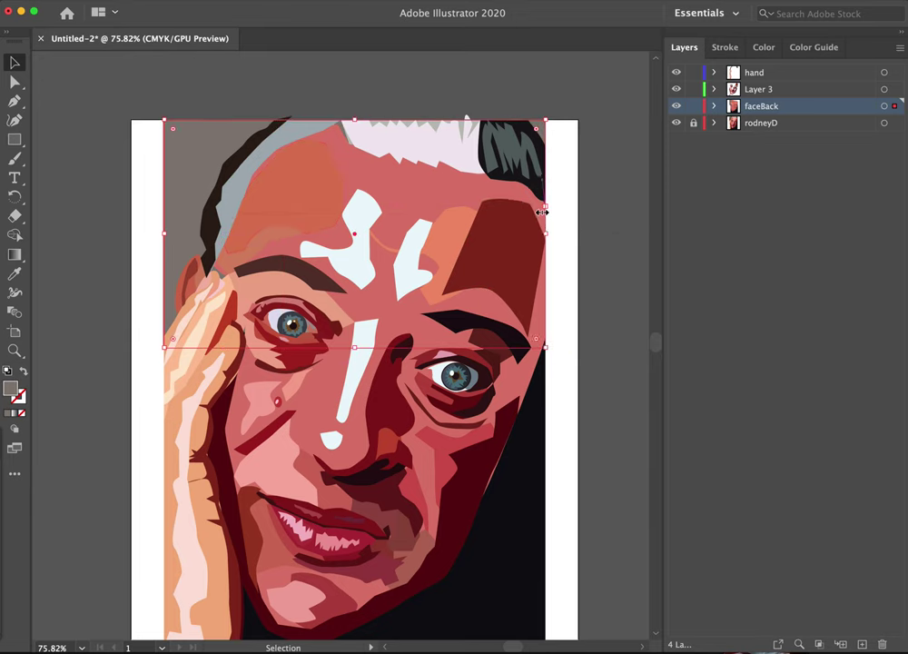
pyautogui.click(191, 95)
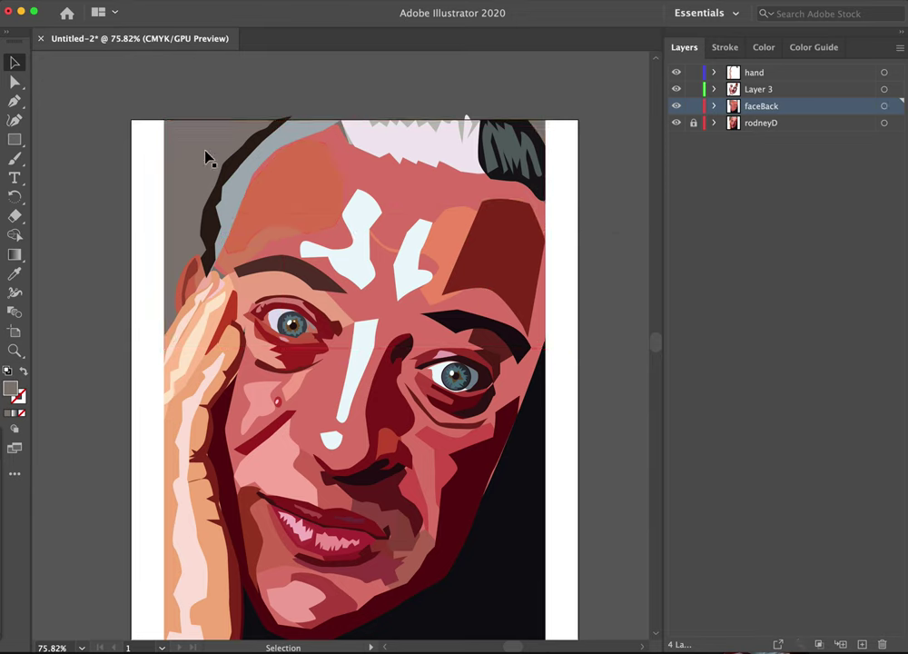
# - Move the outer cheek anchor of the dark red jaw shadow outward and adjust its curve to cover the coral sliver against the black background
pyautogui.scroll(-5, 265, 263)
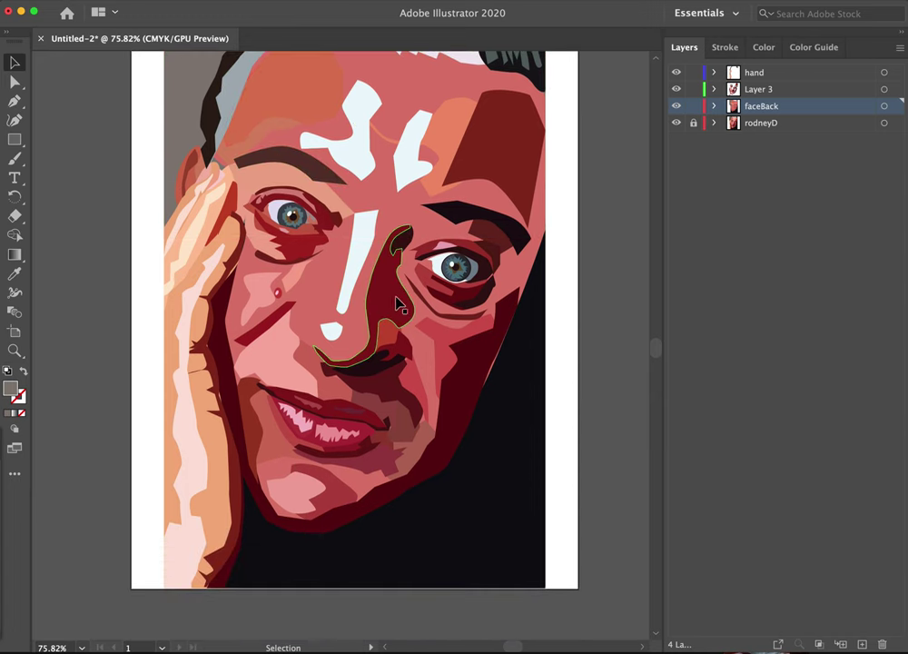
pyautogui.click(494, 362)
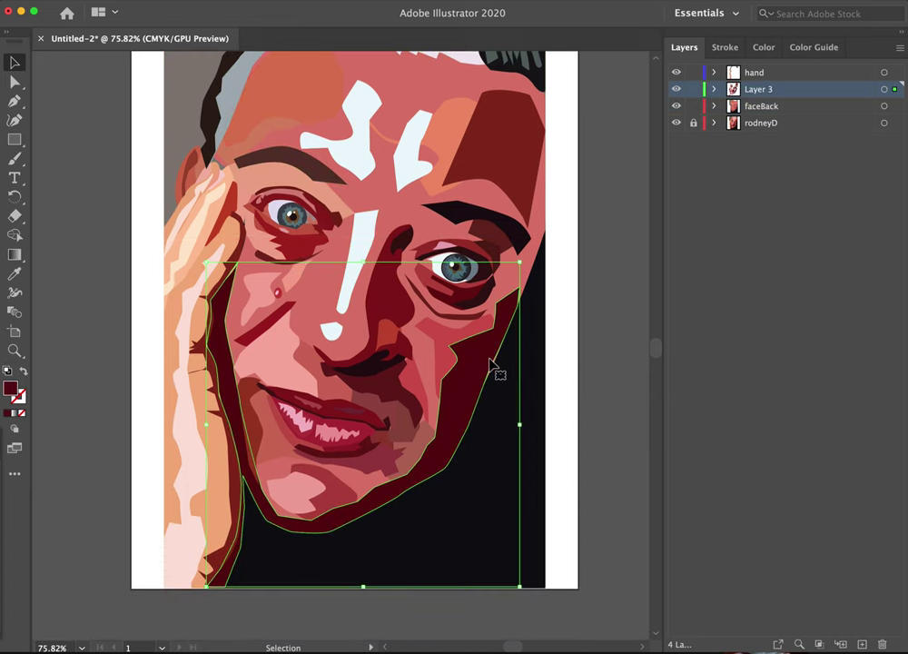
pyautogui.press('z')
pyautogui.moveTo(512, 353); pyautogui.dragTo(601, 309)
pyautogui.moveTo(486, 365); pyautogui.dragTo(403, 324)
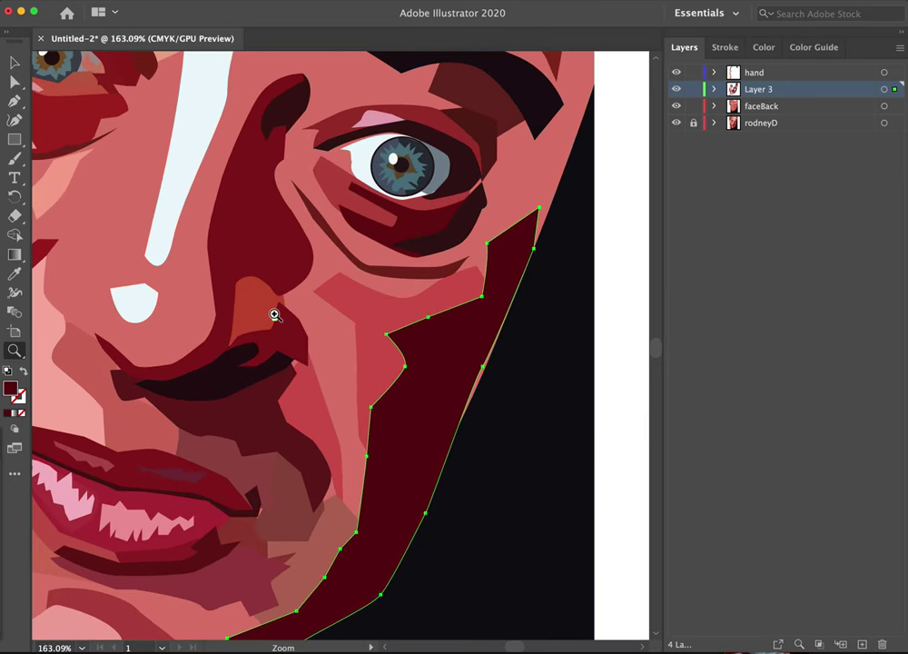
pyautogui.press('v')
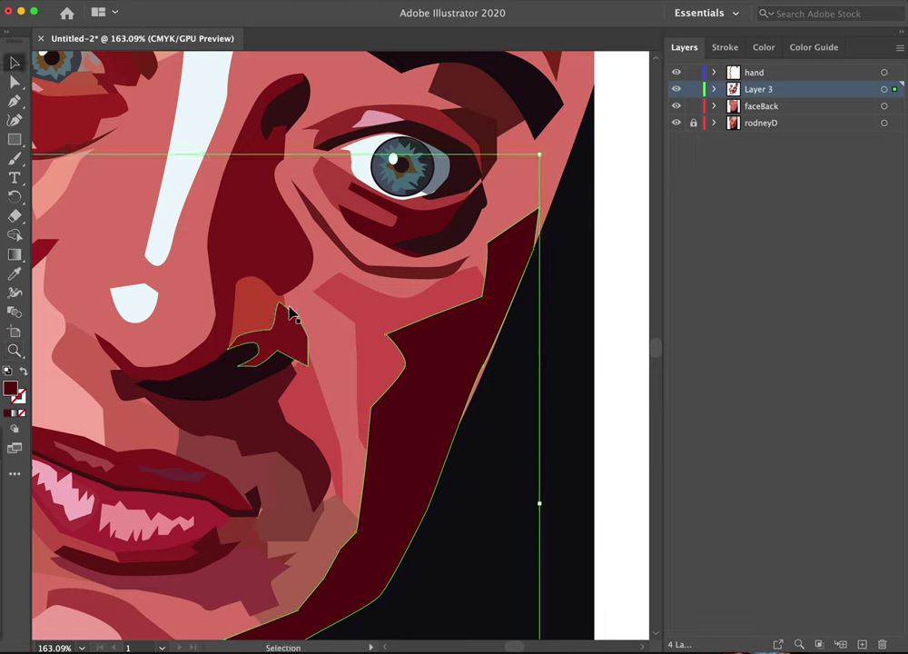
pyautogui.click(18, 81)
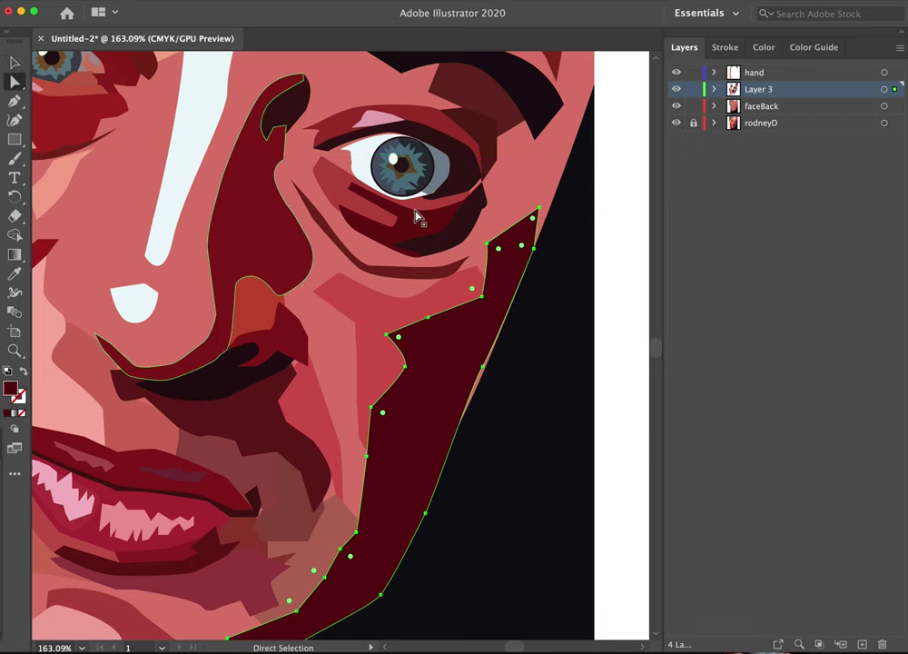
pyautogui.click(482, 367)
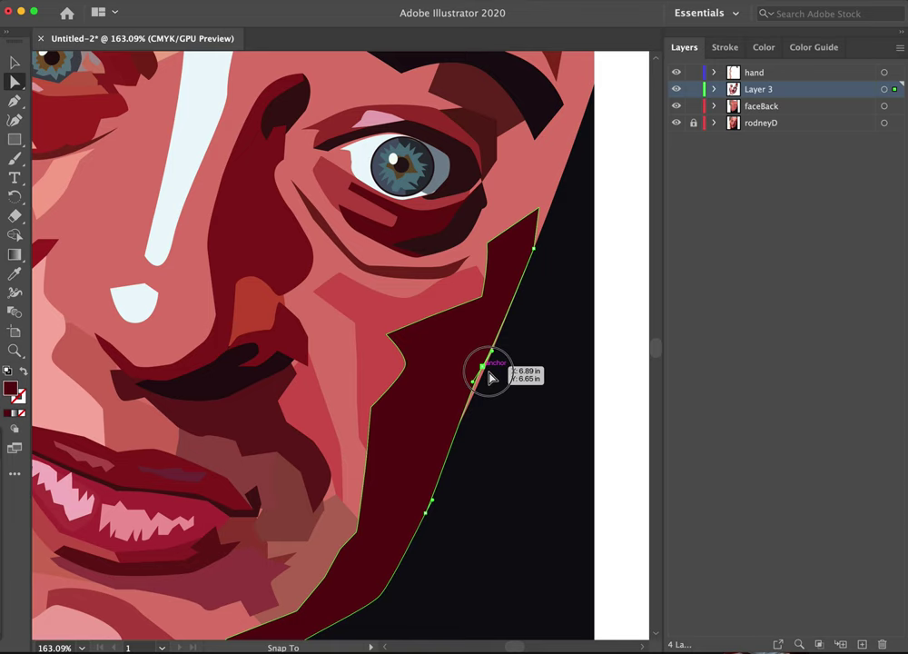
pyautogui.click(484, 368)
pyautogui.click(486, 370)
pyautogui.moveTo(488, 375); pyautogui.dragTo(497, 357)
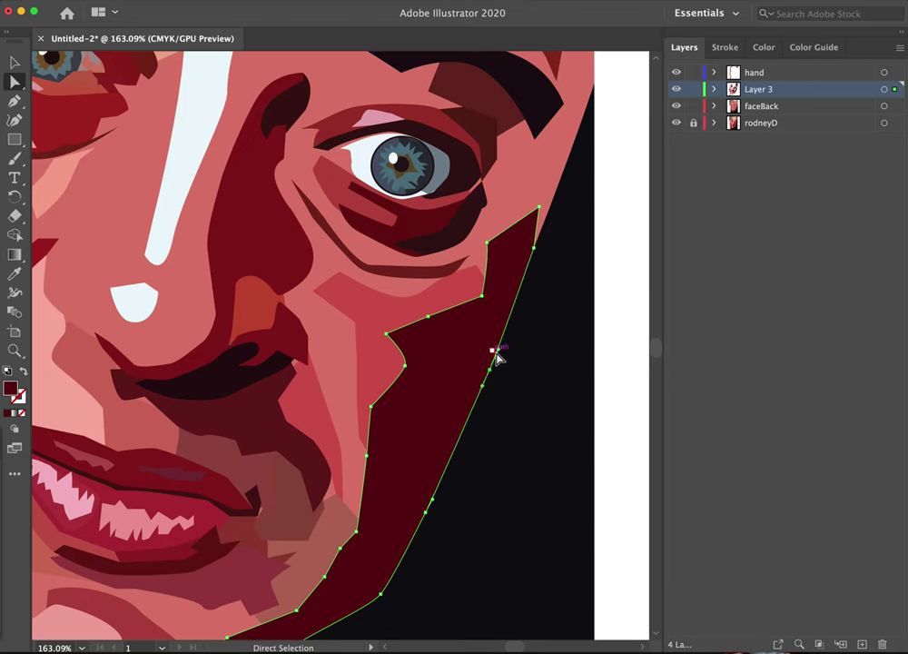
pyautogui.press('v')
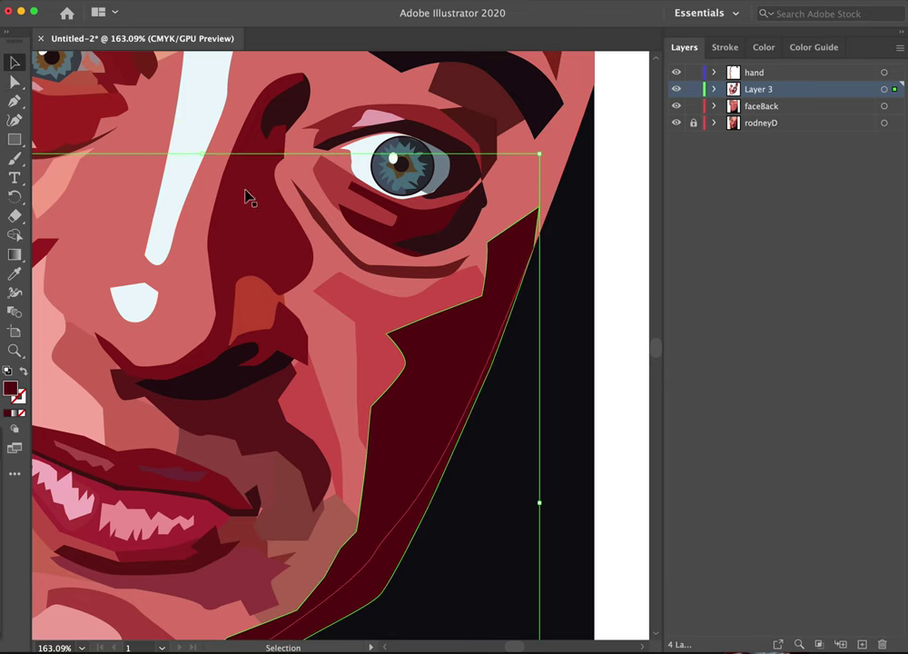
pyautogui.click(627, 374)
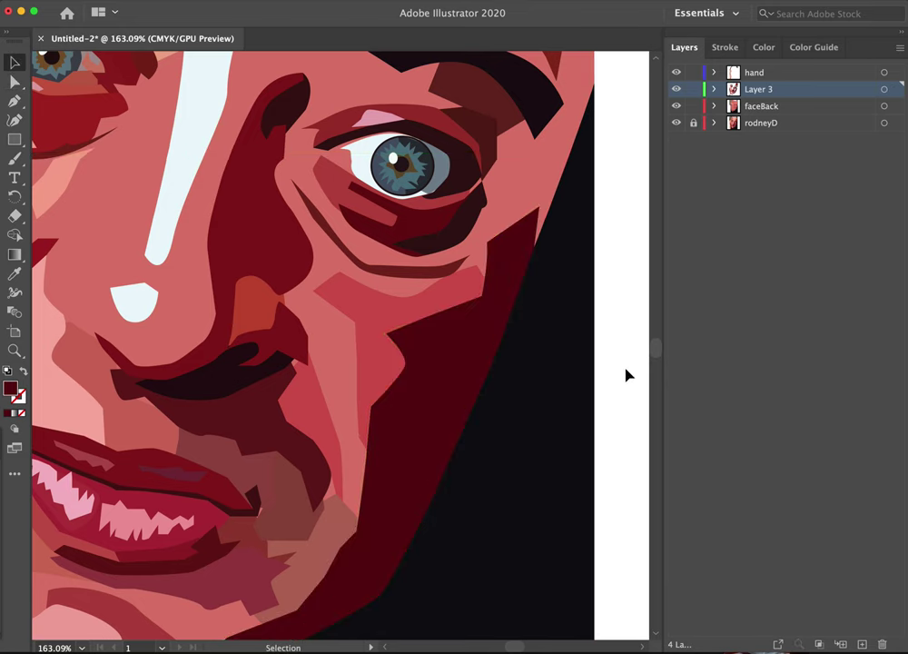
pyautogui.doubleClick(15, 351)
pyautogui.moveTo(207, 460); pyautogui.dragTo(300, 498)
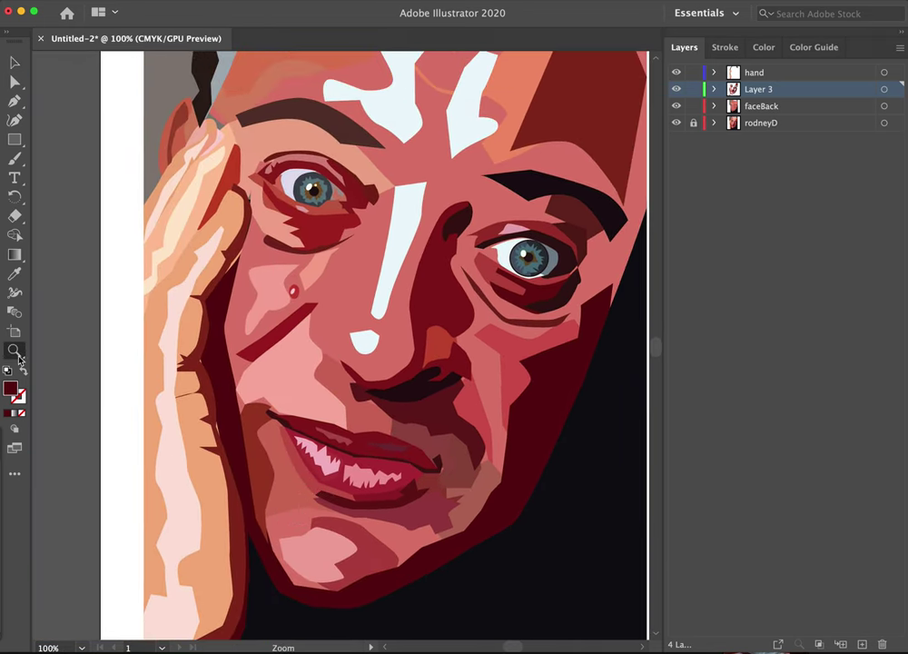
pyautogui.moveTo(16, 356); pyautogui.dragTo(52, 368)
pyautogui.moveTo(385, 359); pyautogui.dragTo(346, 392)
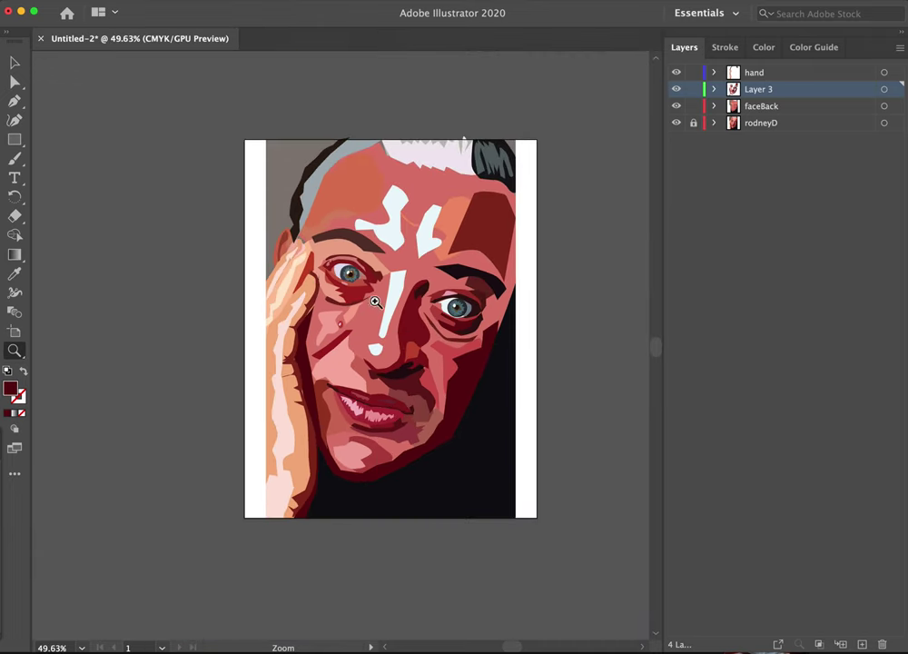
pyautogui.moveTo(394, 322); pyautogui.dragTo(439, 299)
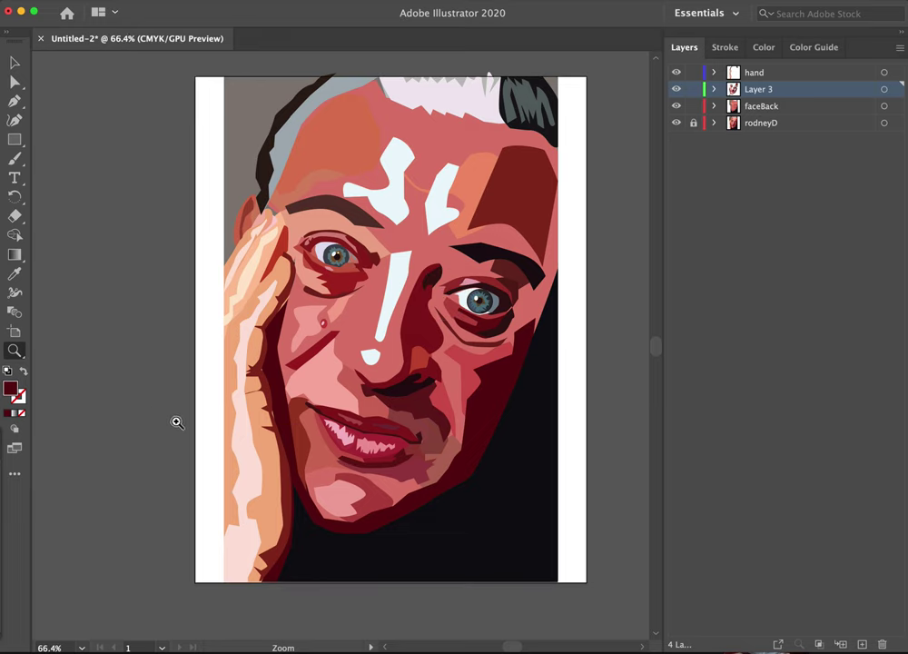
pyautogui.click(676, 123)
pyautogui.click(679, 123)
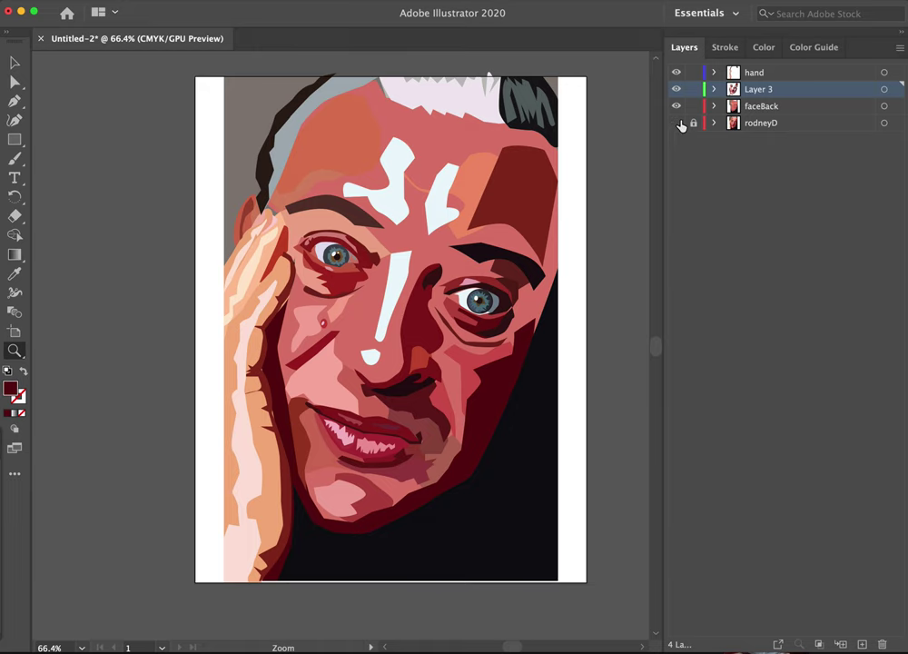
pyautogui.click(678, 124)
# - Extend the near-black background rectangle down to the artboard's bottom edge and hide the rodneyD photo layer
pyautogui.click(14, 64)
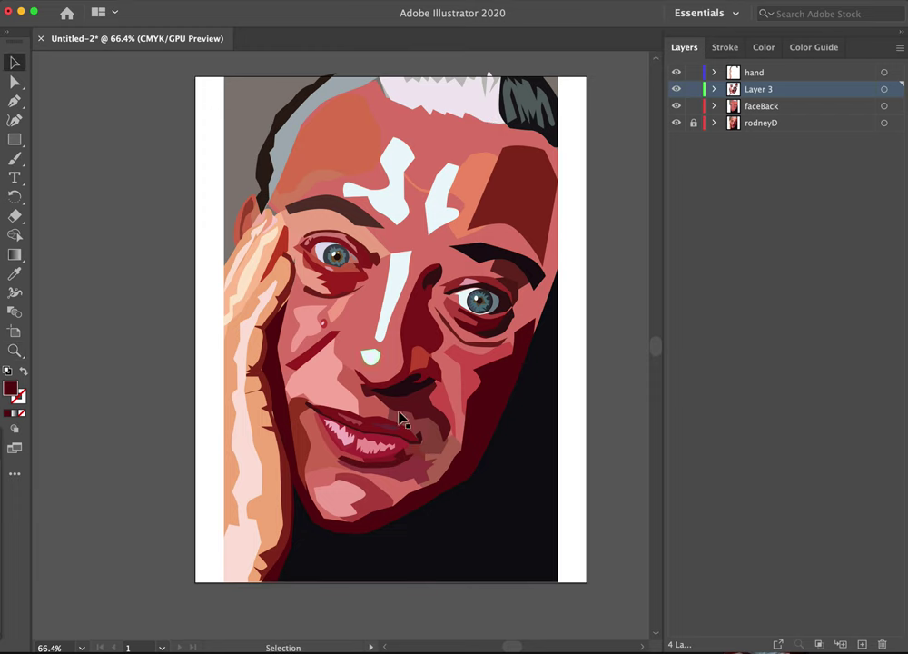
pyautogui.click(488, 550)
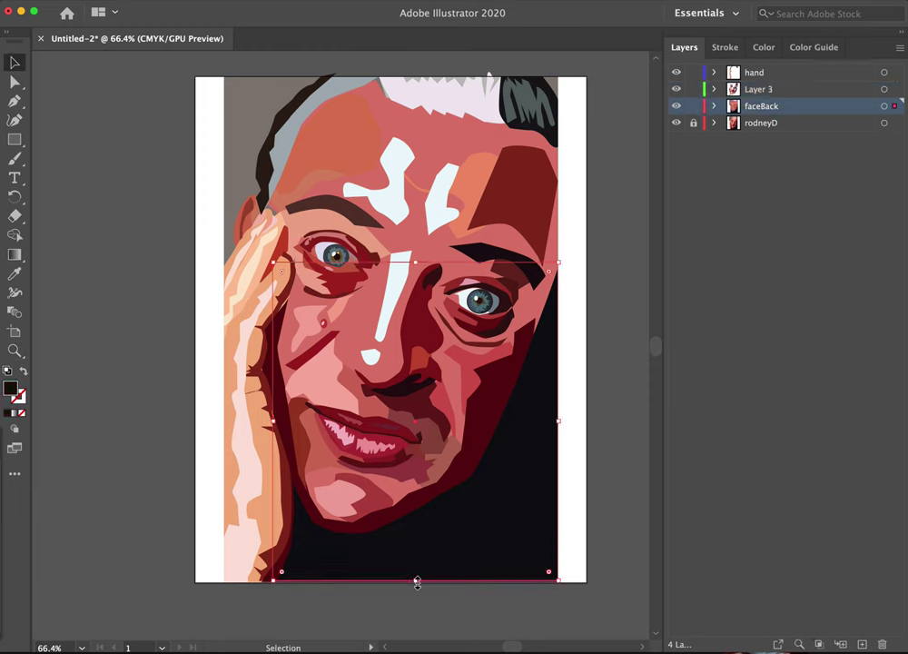
pyautogui.moveTo(416, 581); pyautogui.dragTo(416, 582)
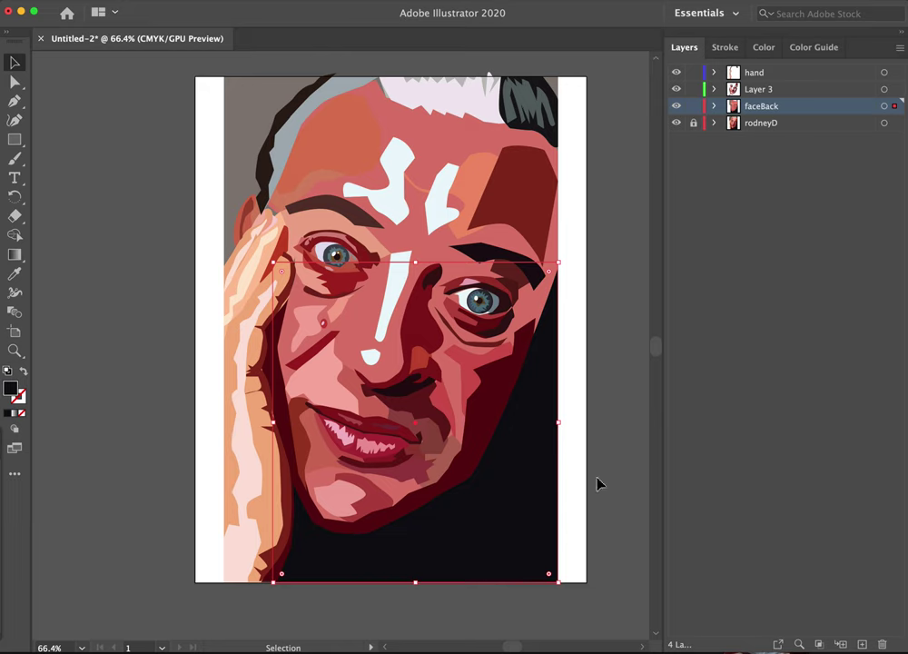
pyautogui.click(738, 345)
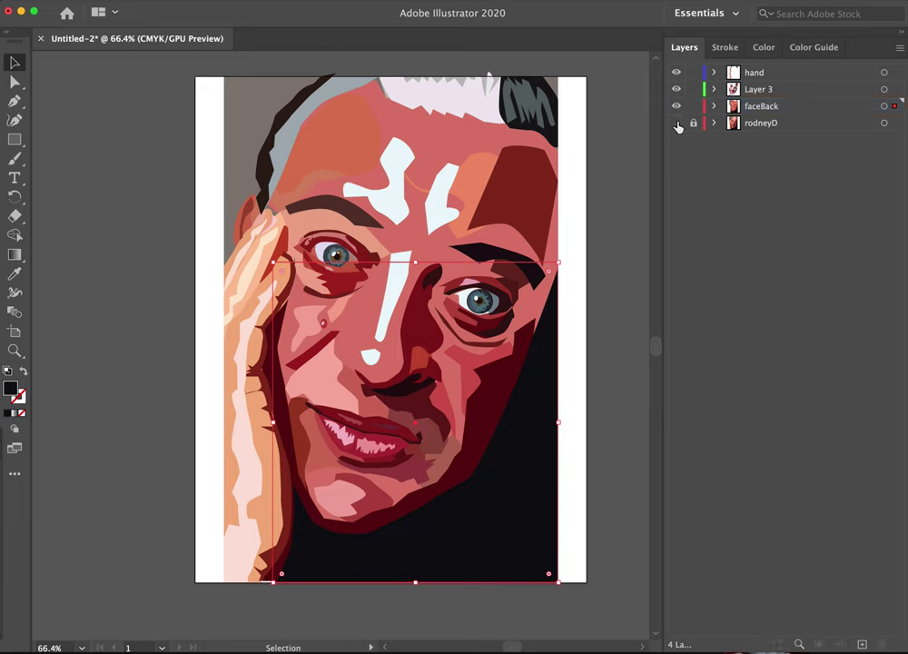
pyautogui.click(678, 123)
pyautogui.click(99, 141)
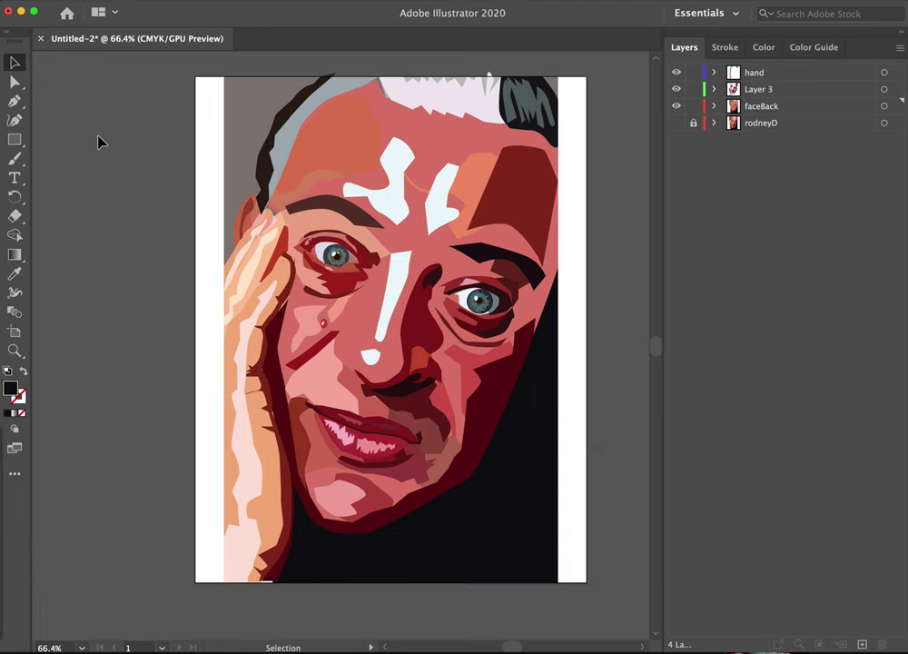